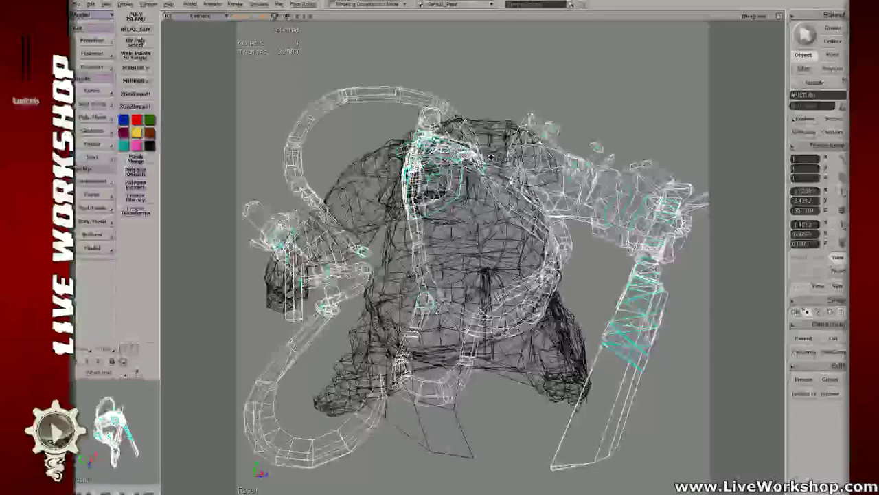
Switch the camera view from wireframe to textured display and clear the object selection.
{"action": "key", "text": "5"}
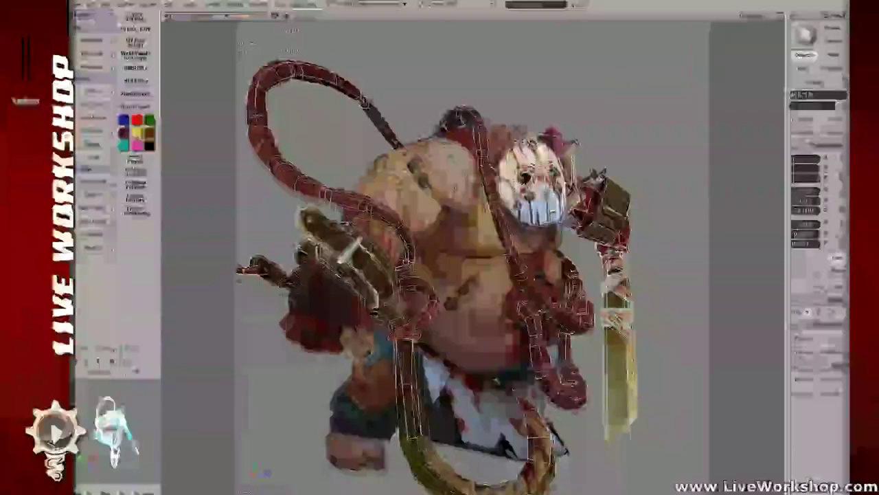
{"action": "left_click_drag", "start_coordinate": [500, 157], "coordinate": [467, 140]}
{"action": "left_click", "coordinate": [563, 92]}
{"action": "left_click_drag", "start_coordinate": [563, 92], "coordinate": [563, 115]}
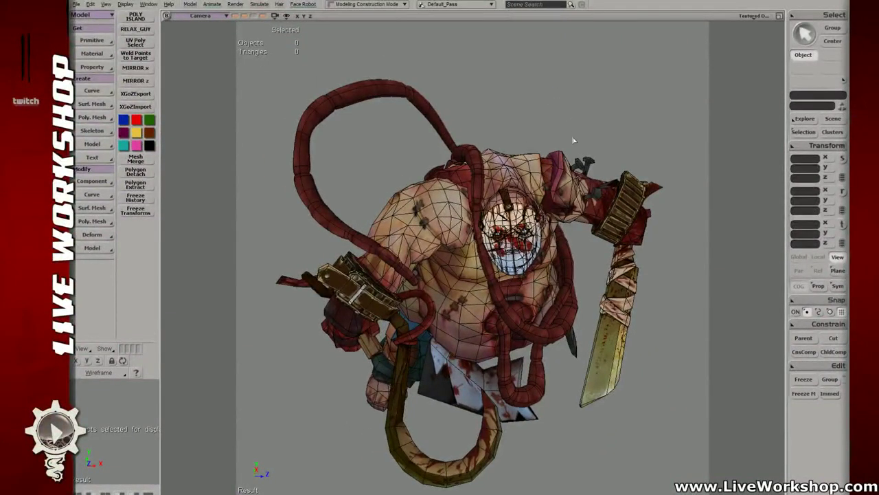
Select the character's mask mesh, check its polygon mesh properties and close them.
{"action": "left_click", "coordinate": [574, 160]}
{"action": "left_click_drag", "start_coordinate": [467, 200], "coordinate": [386, 210]}
{"action": "left_click", "coordinate": [474, 212]}
{"action": "key", "text": "Return"}
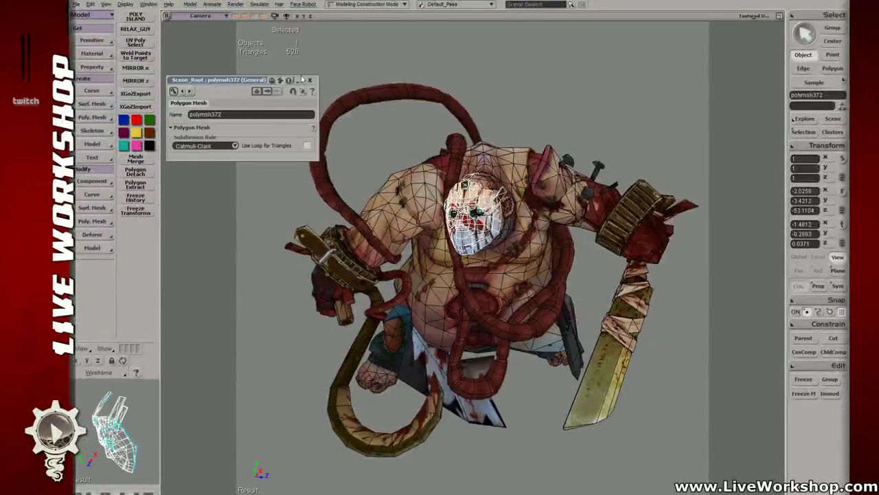
{"action": "left_click", "coordinate": [310, 80]}
Open the render region options and place the dialog clear of the character.
{"action": "left_click", "coordinate": [234, 4]}
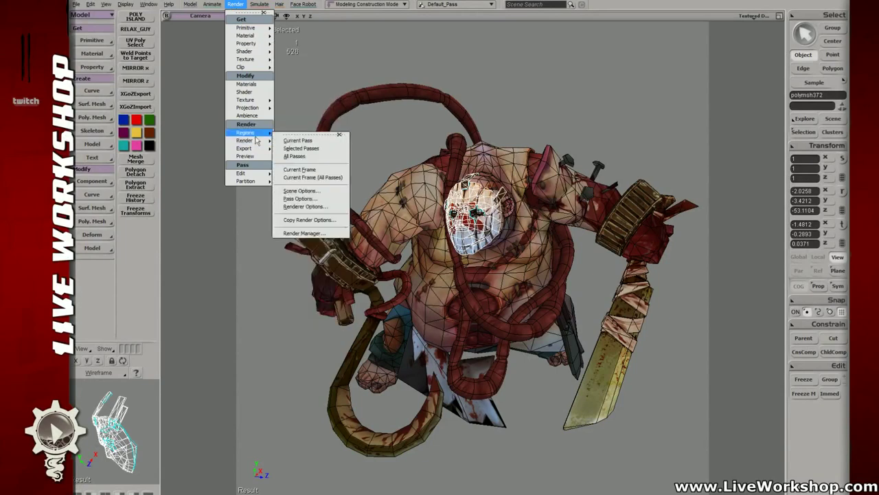
{"action": "left_click", "coordinate": [313, 205]}
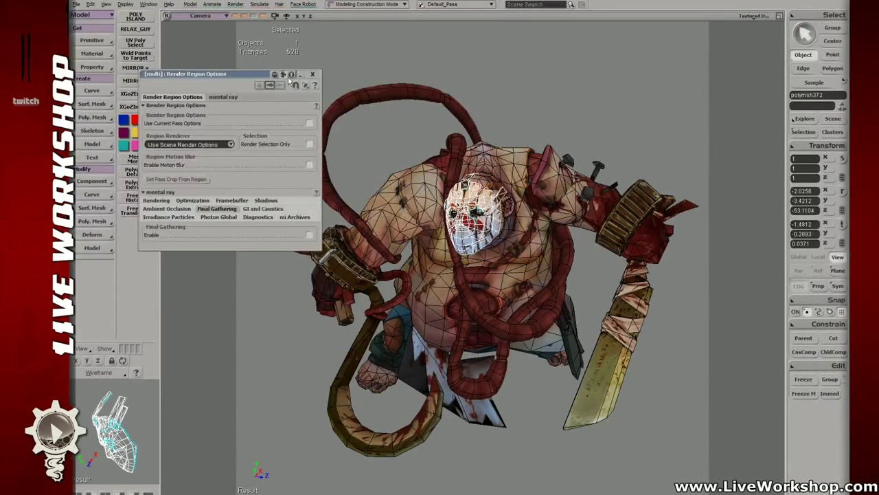
{"action": "left_click_drag", "start_coordinate": [288, 74], "coordinate": [281, 28]}
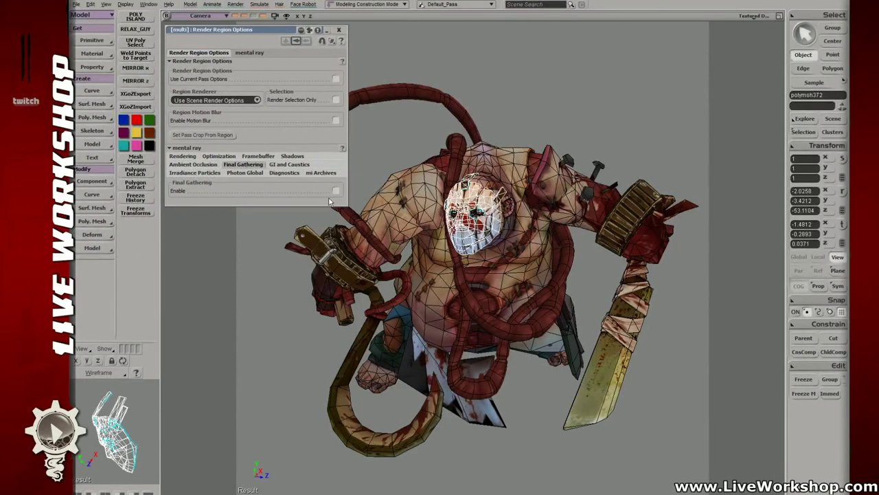
{"action": "left_click_drag", "start_coordinate": [263, 32], "coordinate": [260, 29]}
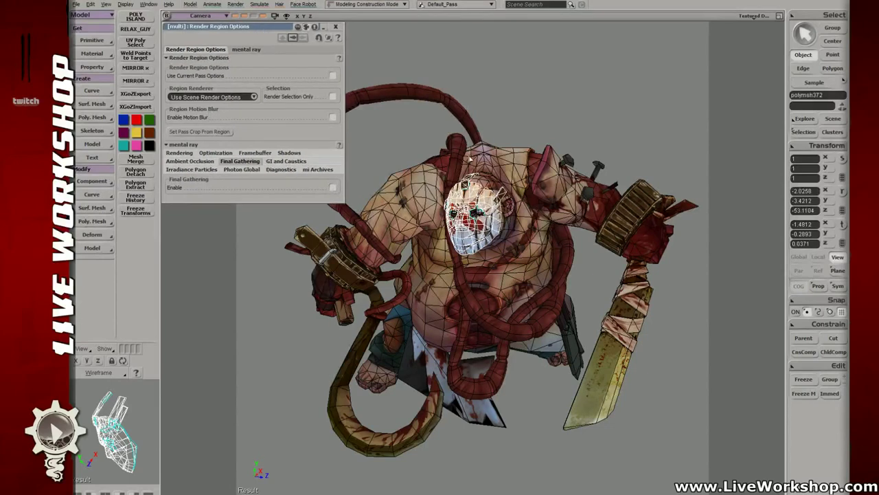
Frame the character from the front and render a preview region over its head, shoulders and upper arms.
{"action": "key", "text": "s"}
{"action": "left_click_drag", "start_coordinate": [471, 159], "coordinate": [499, 165]}
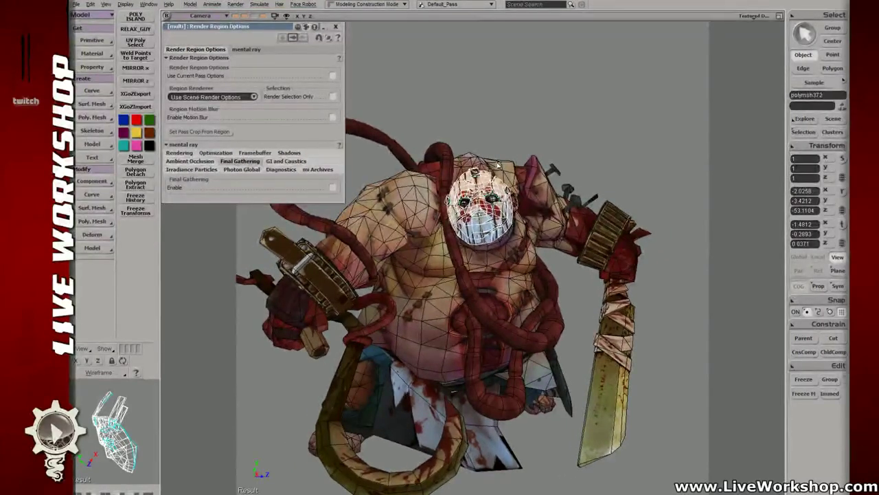
{"action": "key", "text": "q"}
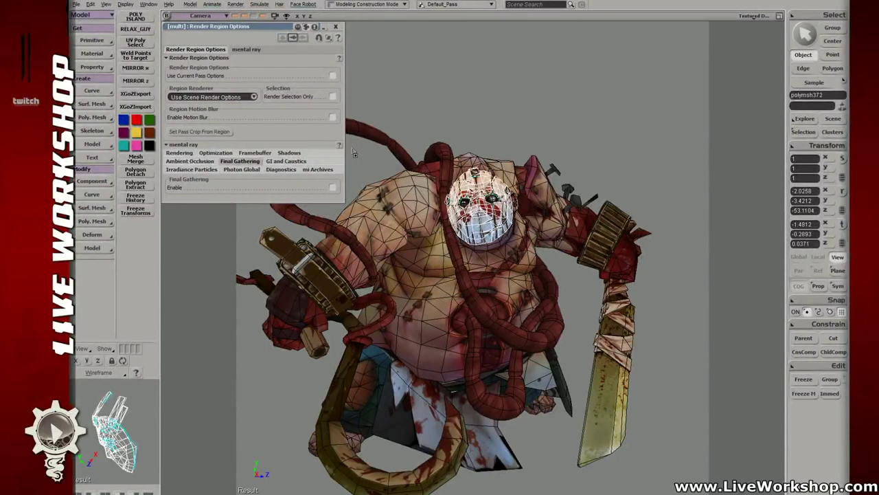
{"action": "mouse_move", "coordinate": [350, 144]}
{"action": "left_mouse_down"}
{"action": "mouse_move", "coordinate": [622, 262]}
{"action": "mouse_move", "coordinate": [623, 275]}
{"action": "left_mouse_up"}
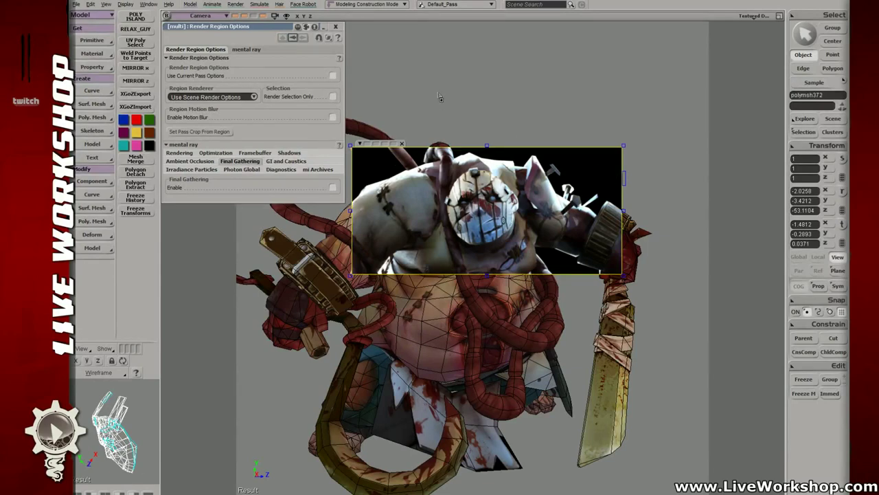
{"action": "key", "text": "q"}
{"action": "key", "text": "q"}
{"action": "key", "text": "q"}
{"action": "key", "text": "q"}
{"action": "key", "text": "q"}
{"action": "key", "text": "q"}
{"action": "key", "text": "q"}
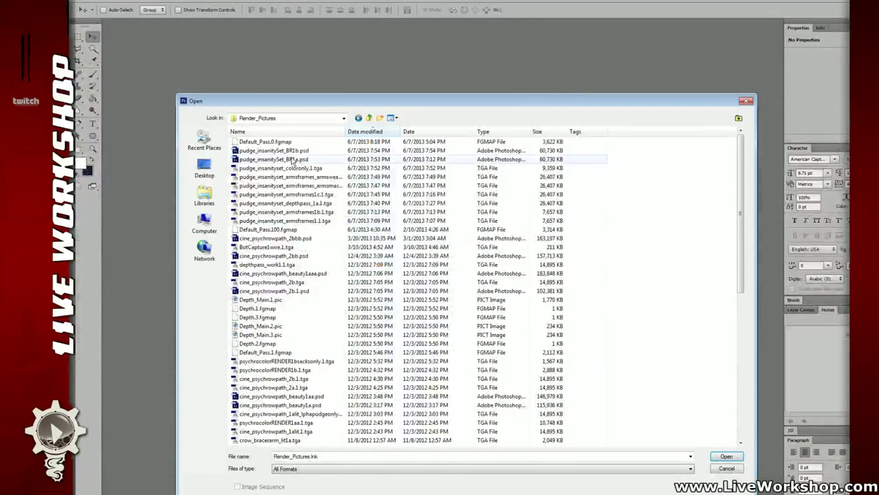
In Photoshop, open pudge_insanitySet_BR1b.psd from the Render_Pictures folder and enlarge its window to fill most of the workspace.
{"action": "double_click", "coordinate": [292, 150]}
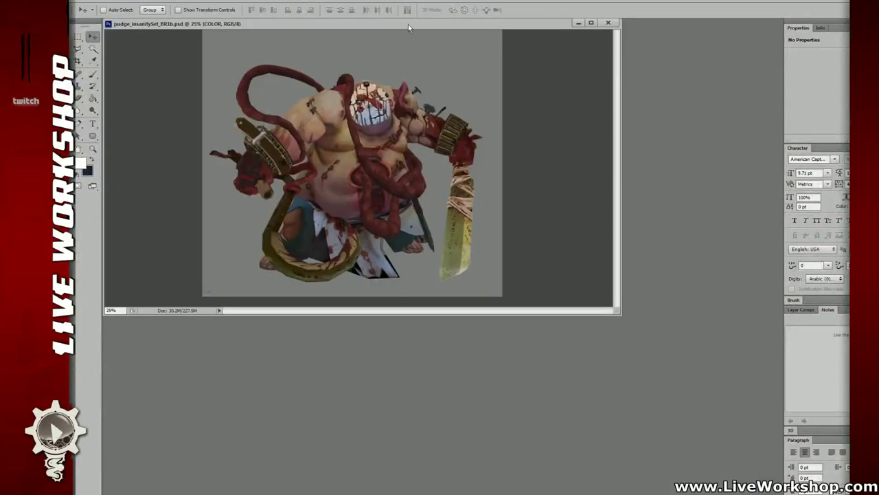
{"action": "left_click_drag", "start_coordinate": [408, 24], "coordinate": [485, 145]}
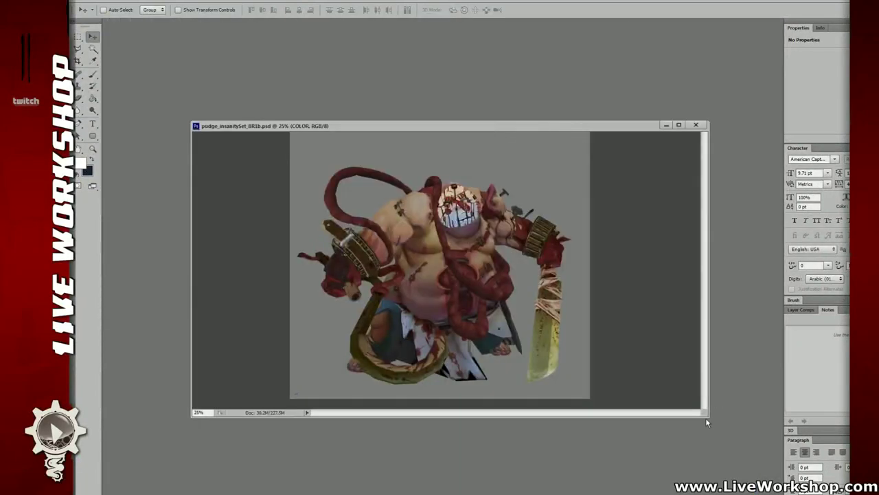
{"action": "left_click_drag", "start_coordinate": [706, 418], "coordinate": [843, 492]}
{"action": "left_click_drag", "start_coordinate": [548, 127], "coordinate": [465, 65]}
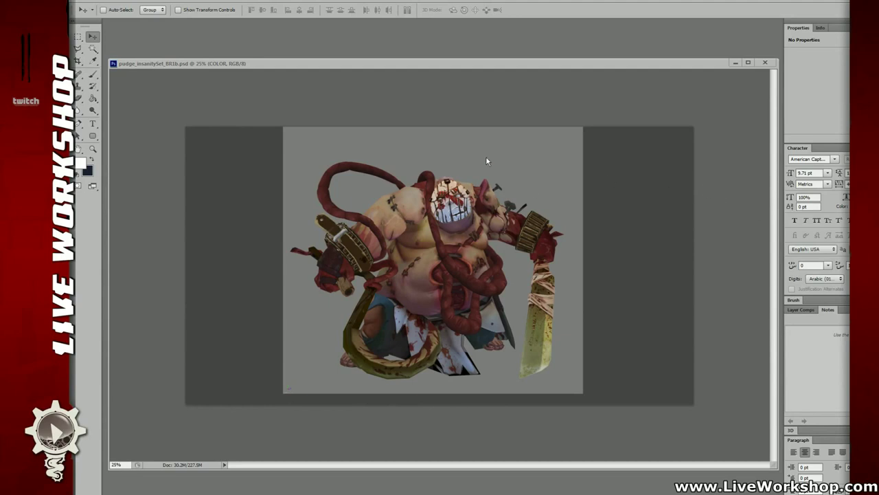
{"action": "left_click_drag", "start_coordinate": [509, 62], "coordinate": [516, 62]}
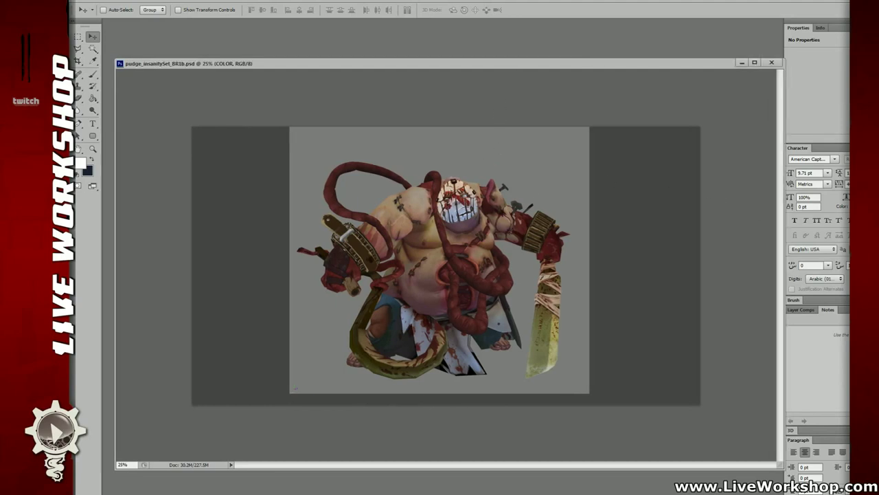
Examine the arms-and-weapons mask and the DEPTH pass, and return to the COLOR layer.
{"action": "key", "text": "Delete"}
{"action": "key", "text": "ctrl+z"}
{"action": "key", "text": "ctrl+z"}
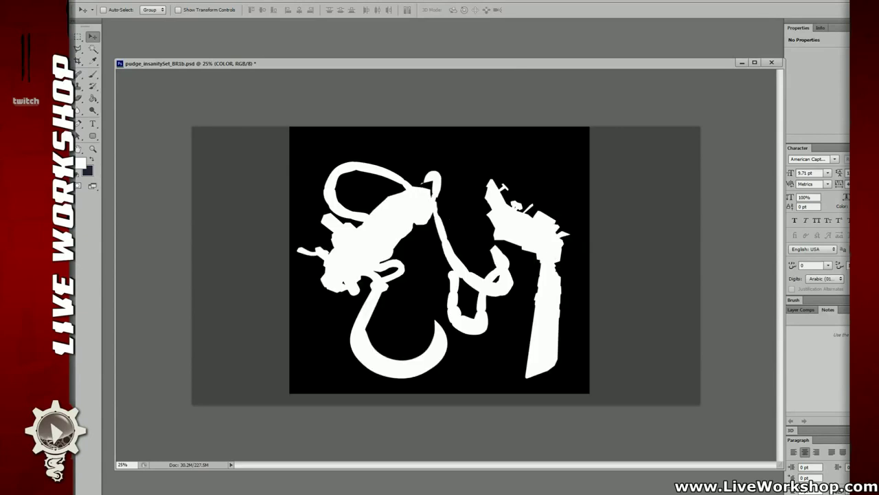
{"action": "key", "text": "ctrl+alt+z"}
{"action": "key", "text": "ctrl+alt+z"}
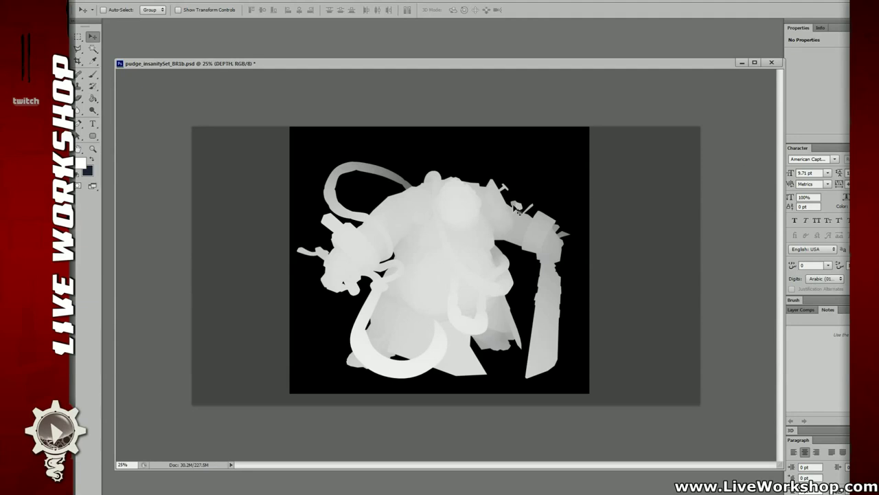
{"action": "key", "text": "ctrl+z"}
{"action": "key", "text": "ctrl+z"}
{"action": "key", "text": "ctrl+z"}
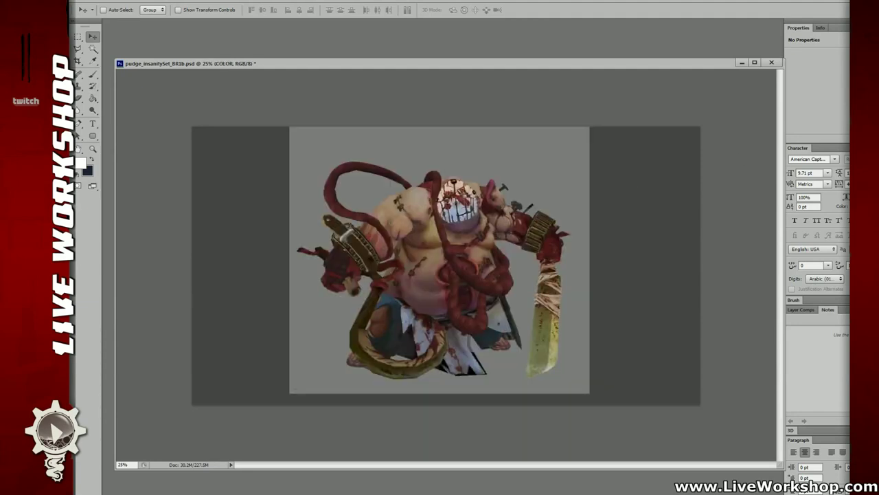
Select the white silhouette on the ALL layer with the Magic Wand and copy it to a new layer named cut.
{"action": "key", "text": "w"}
{"action": "left_click", "coordinate": [523, 183]}
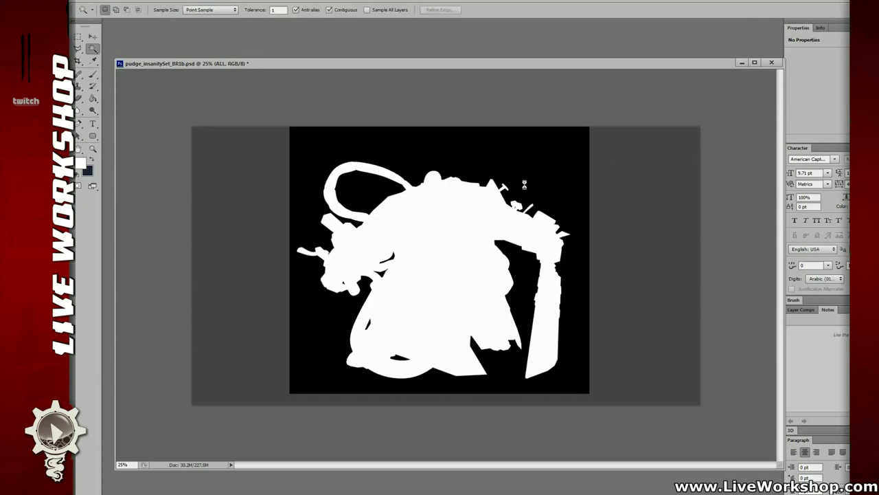
{"action": "left_click", "coordinate": [480, 212]}
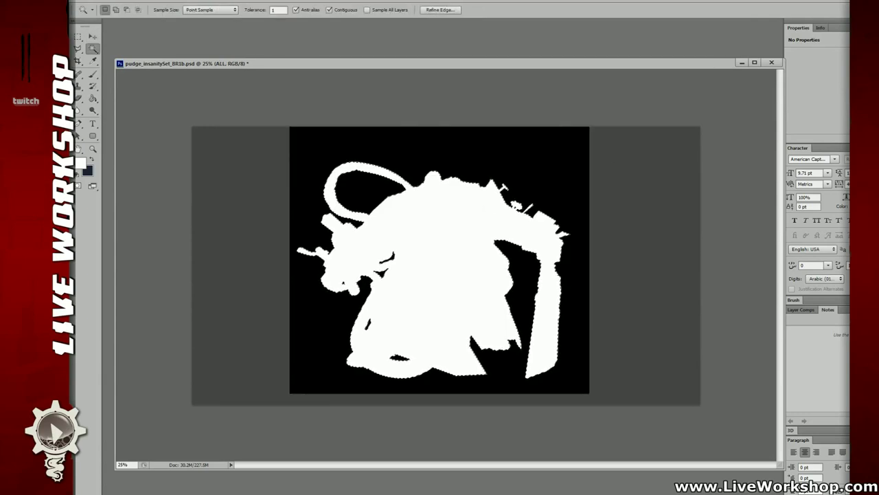
{"action": "key", "text": "ctrl+j"}
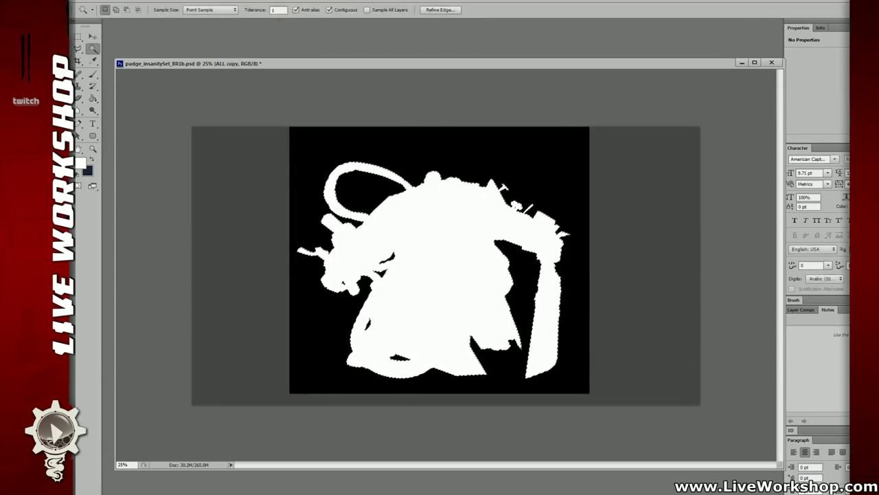
{"action": "type", "text": "cut"}
{"action": "key", "text": "Return"}
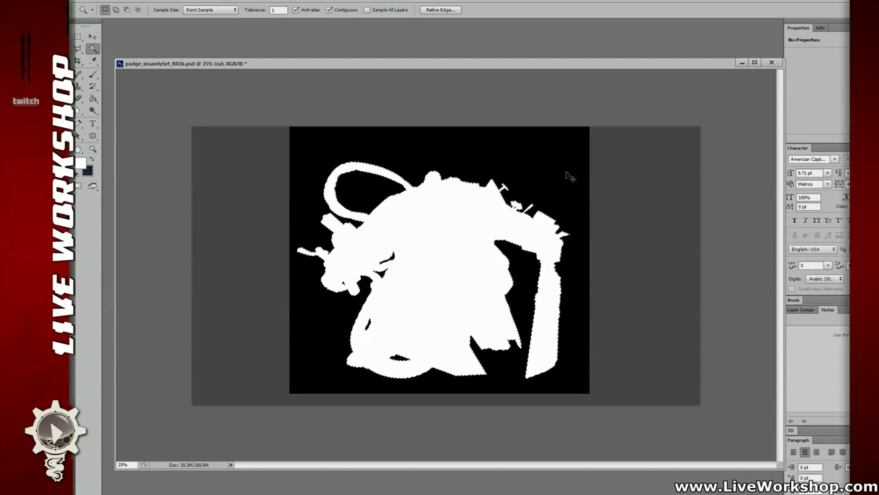
Clear the selection and hide the other layers so only the white silhouette on the cut layer is shown.
{"action": "key", "text": "ctrl+shift+i"}
{"action": "key", "text": "m"}
{"action": "key", "text": "ctrl+d"}
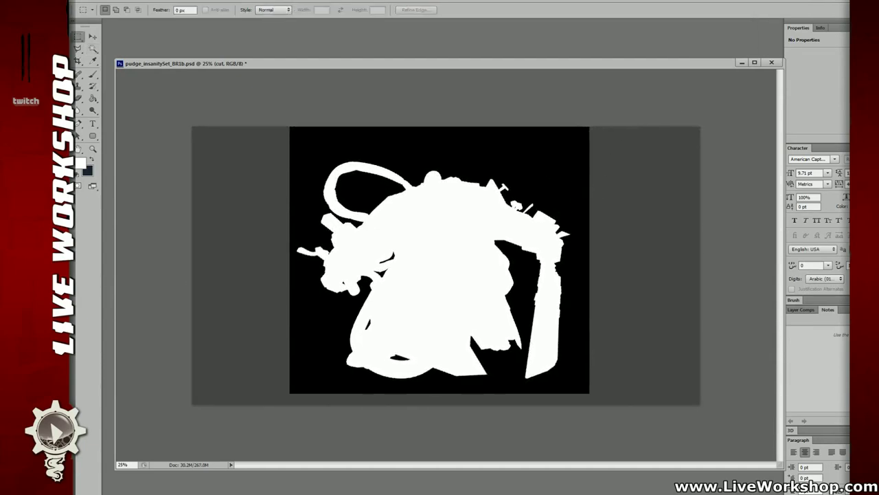
{"action": "key", "text": "alt+shift+s"}
{"action": "key", "text": "ctrl+comma"}
{"action": "key", "text": "ctrl+comma"}
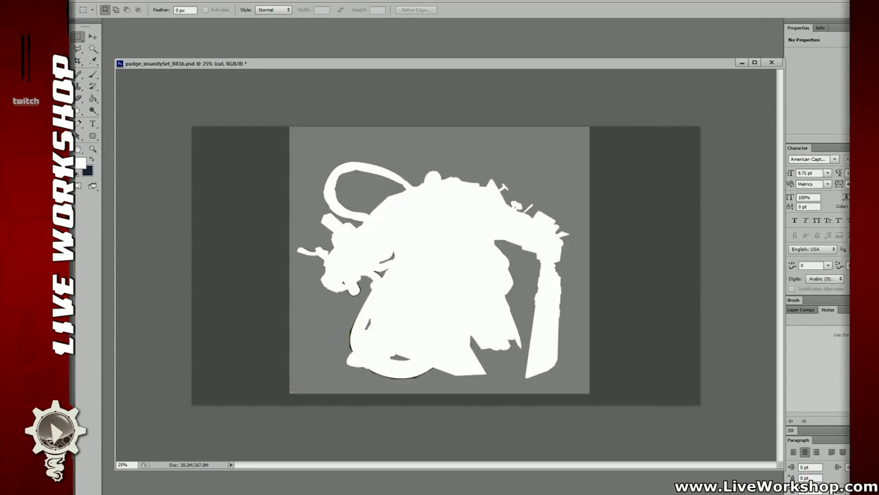
{"action": "key", "text": "ctrl+comma"}
{"action": "key", "text": "ctrl+comma"}
{"action": "key", "text": "ctrl+comma"}
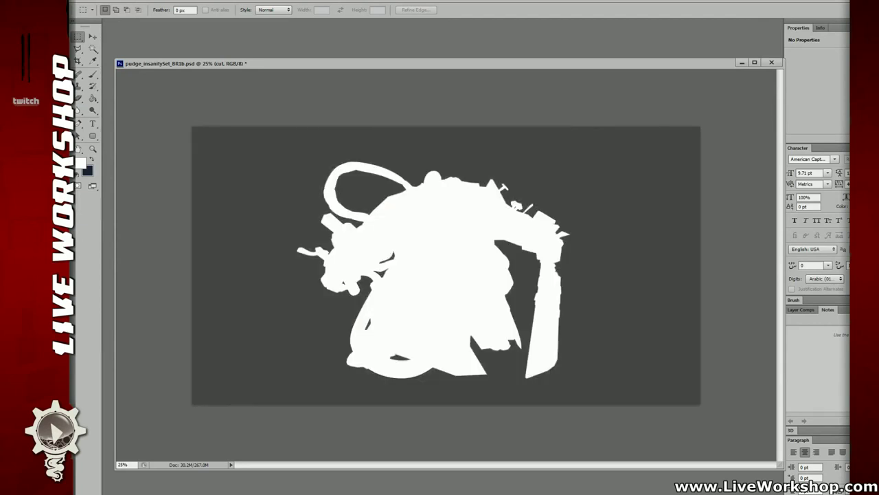
{"action": "key", "text": "ctrl+comma"}
{"action": "key", "text": "ctrl+comma"}
Load the cut layer's silhouette as a selection and hide that layer.
{"action": "key", "text": "ctrl+plus"}
{"action": "key", "text": "ctrl+plus"}
{"action": "key", "text": "ctrl+plus"}
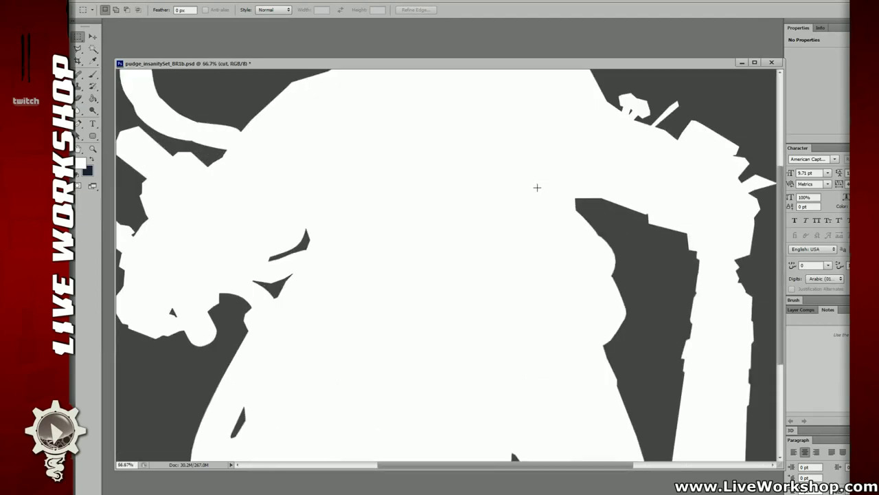
{"action": "key", "text": "ctrl+comma"}
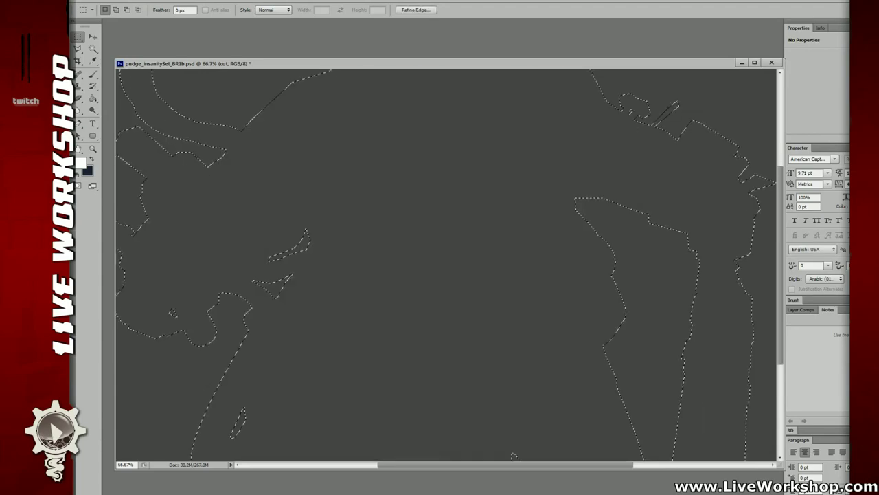
{"action": "key", "text": "ctrl+shift+t"}
{"action": "key", "text": "ctrl+j"}
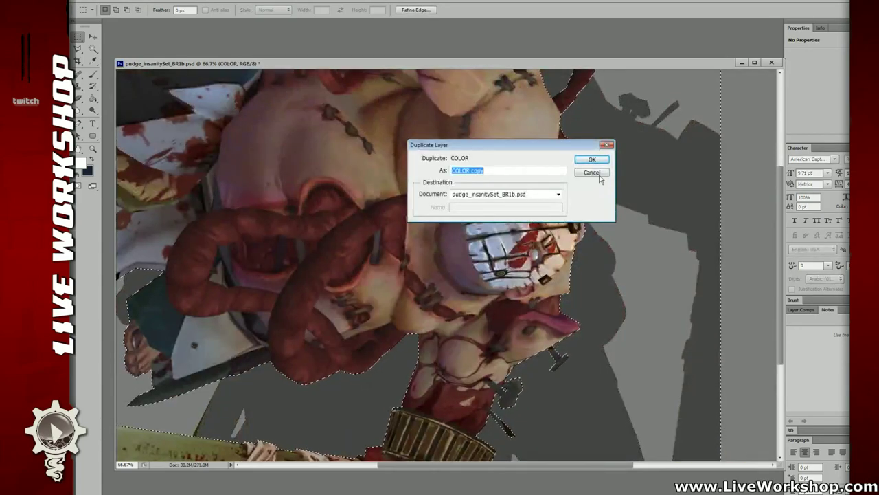
{"action": "left_click", "coordinate": [599, 174]}
{"action": "key", "text": "ctrl+z"}
Copy the character inside the silhouette selection from the COLOR layer onto a new layer.
{"action": "key", "text": "ctrl+j"}
{"action": "key", "text": "Return"}
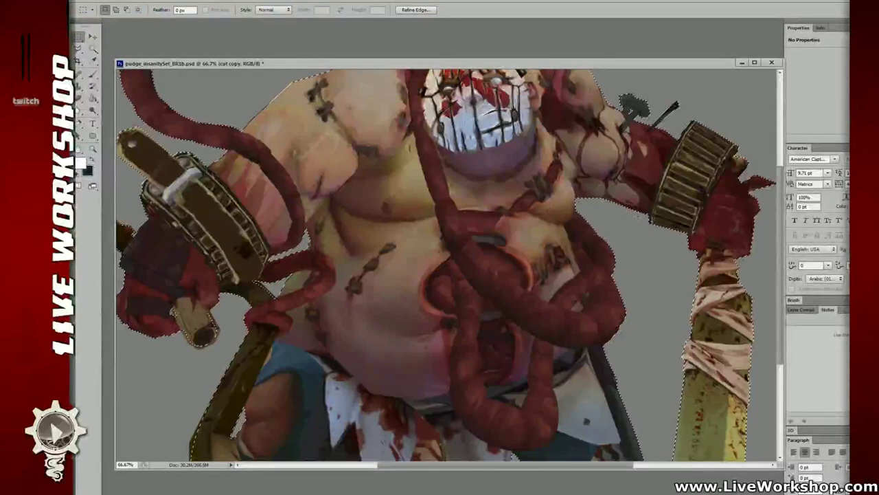
{"action": "key", "text": "ctrl+j"}
{"action": "key", "text": "Return"}
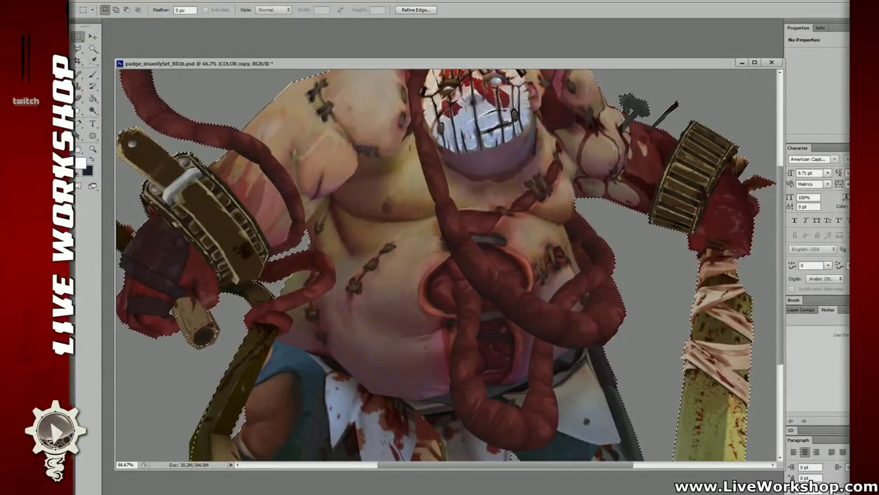
{"action": "key", "text": "alt+bracketleft"}
{"action": "key", "text": "ctrl+BackSpace"}
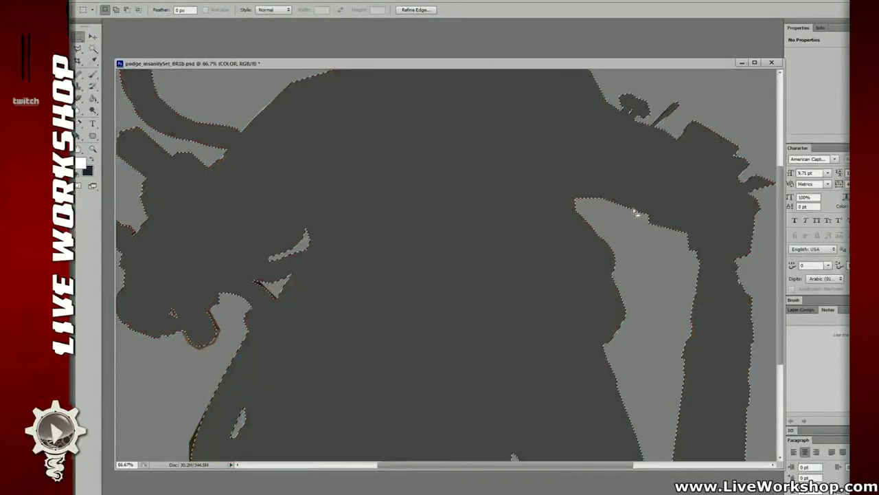
{"action": "key", "text": "ctrl+z"}
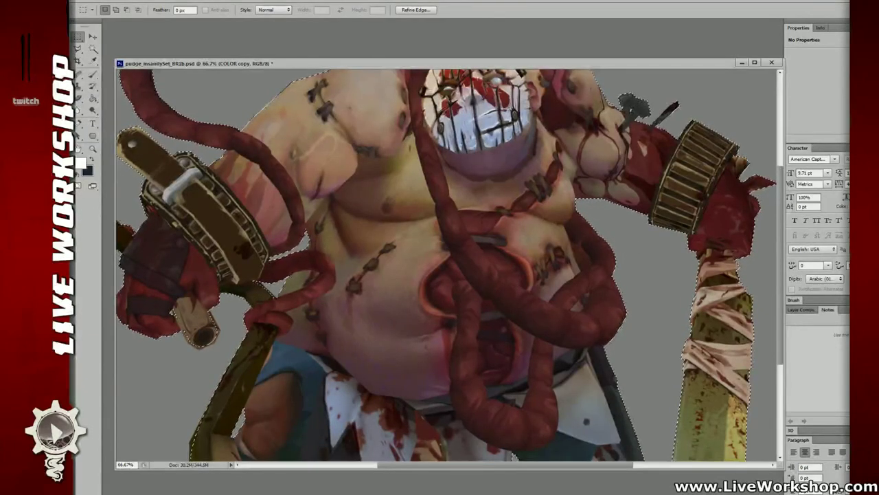
Fill the COLOR layer beneath the cut-out character with black and clear the selection.
{"action": "key", "text": "alt+bracketleft"}
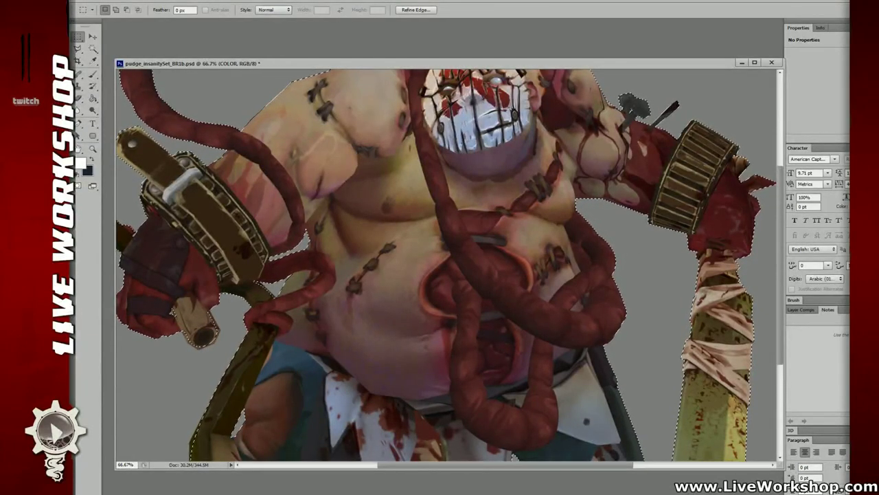
{"action": "key", "text": "ctrl+BackSpace"}
{"action": "key", "text": "ctrl+minus"}
{"action": "key", "text": "ctrl+d"}
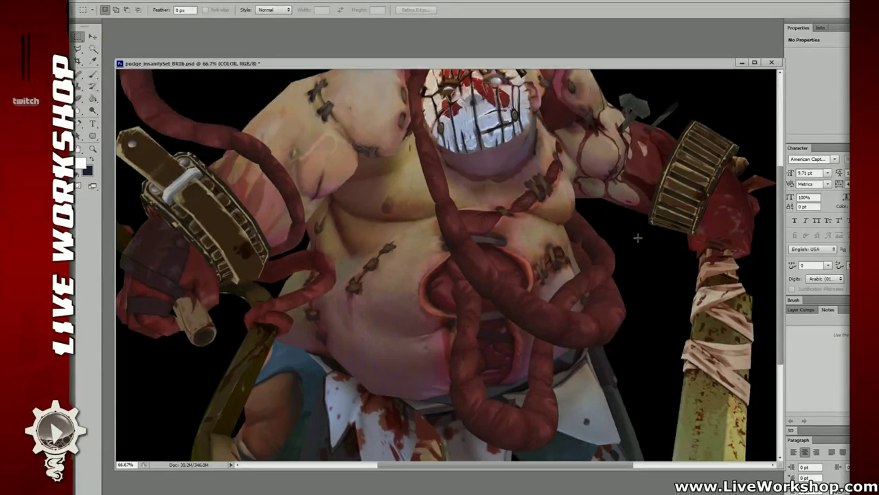
{"action": "key", "text": "ctrl+minus"}
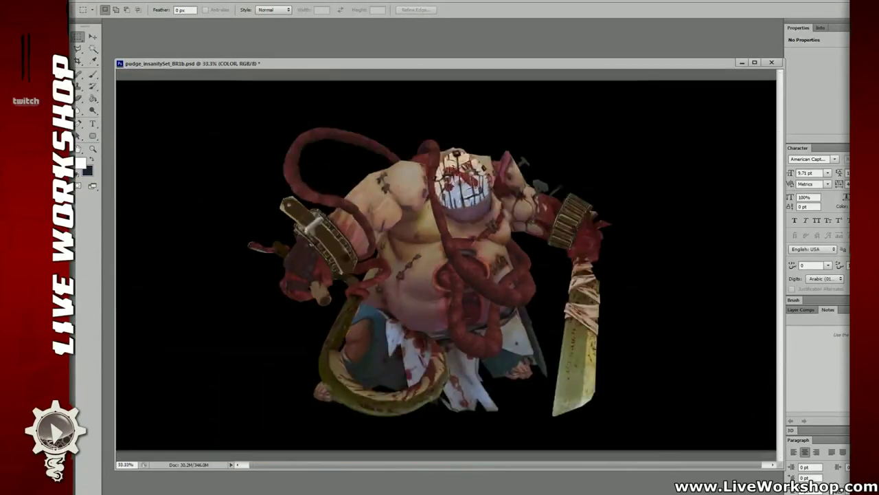
Toggle the COLOR layer's visibility on and off to compare the image with and without it.
{"action": "key", "text": "ctrl+comma"}
{"action": "key", "text": "ctrl+comma"}
{"action": "key", "text": "ctrl+comma"}
{"action": "key", "text": "ctrl+comma"}
{"action": "key", "text": "ctrl+comma"}
{"action": "key", "text": "ctrl+comma"}
{"action": "key", "text": "ctrl+comma"}
{"action": "key", "text": "ctrl+comma"}
{"action": "key", "text": "ctrl+comma"}
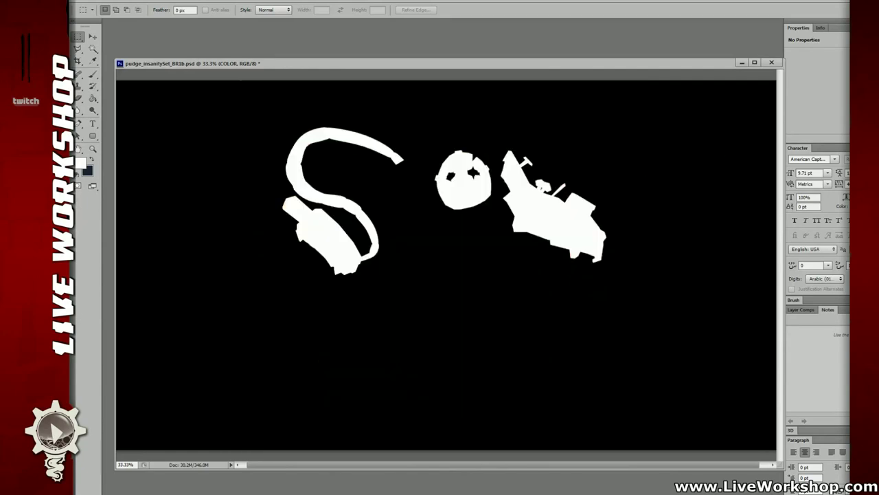
Inspect the item mask and the full-silhouette mask channels, comparing them with the composite image.
{"action": "key", "text": "ctrl+2"}
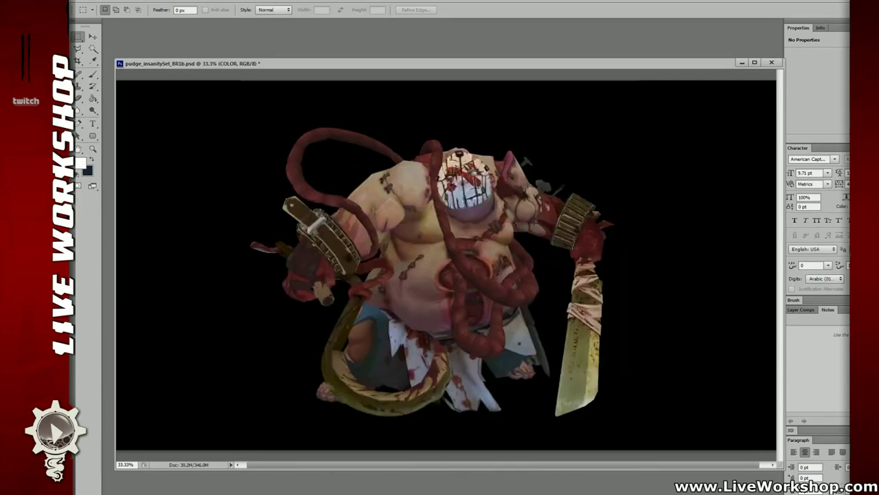
{"action": "key", "text": "ctrl+7"}
{"action": "key", "text": "ctrl+6"}
{"action": "key", "text": "ctrl+7"}
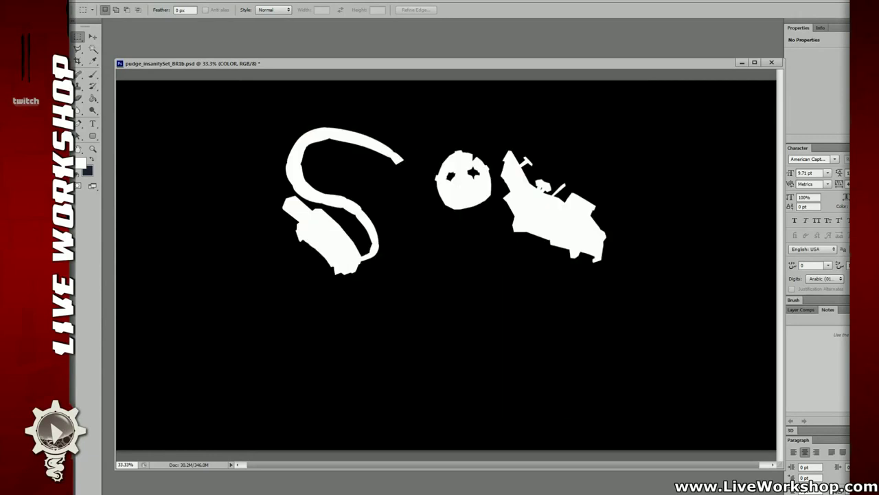
{"action": "key", "text": "ctrl+6"}
{"action": "key", "text": "ctrl+6"}
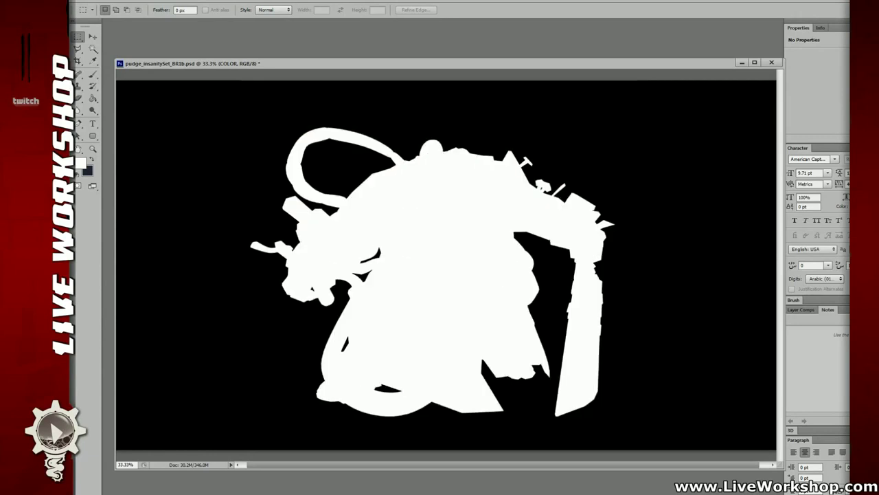
{"action": "key", "text": "ctrl+2"}
Examine the depth channel up close around the character's head and arms, and return to the composite image.
{"action": "key", "text": "ctrl+6"}
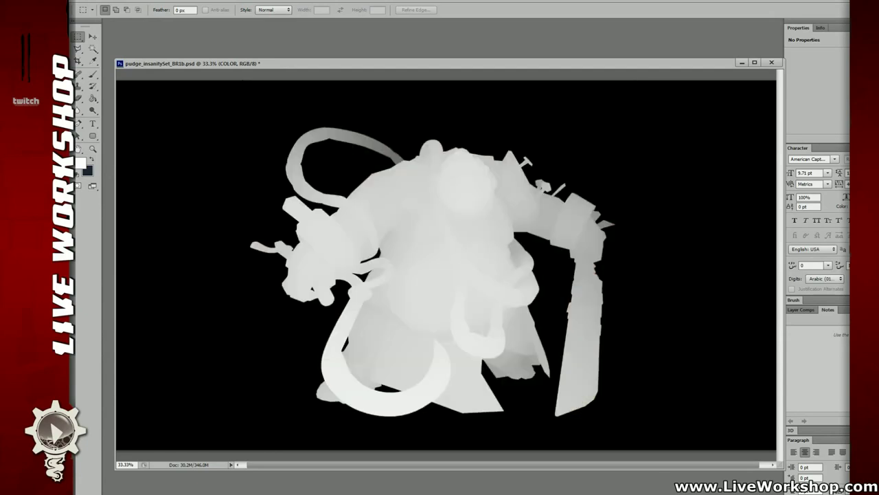
{"action": "key", "text": "ctrl+plus"}
{"action": "key", "text": "ctrl+plus"}
{"action": "left_click_drag", "start_coordinate": [548, 186], "coordinate": [548, 296]}
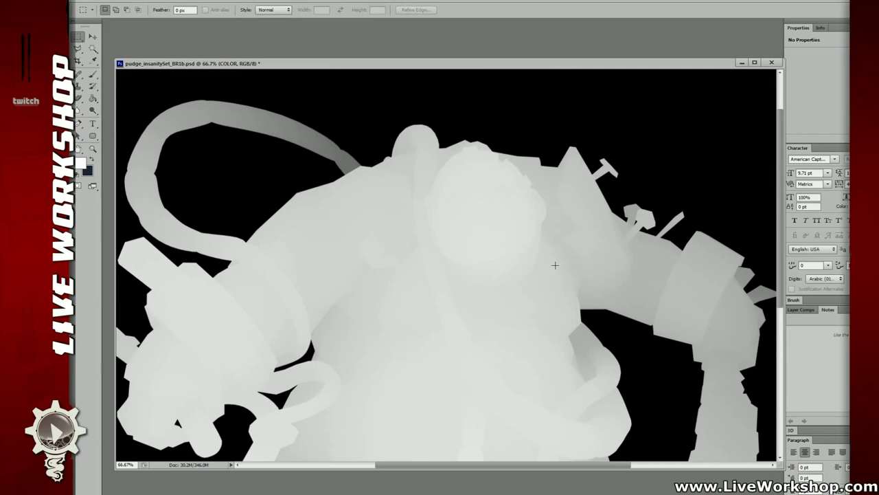
{"action": "scroll", "coordinate": [556, 265], "scroll_direction": "down", "scroll_amount": 2}
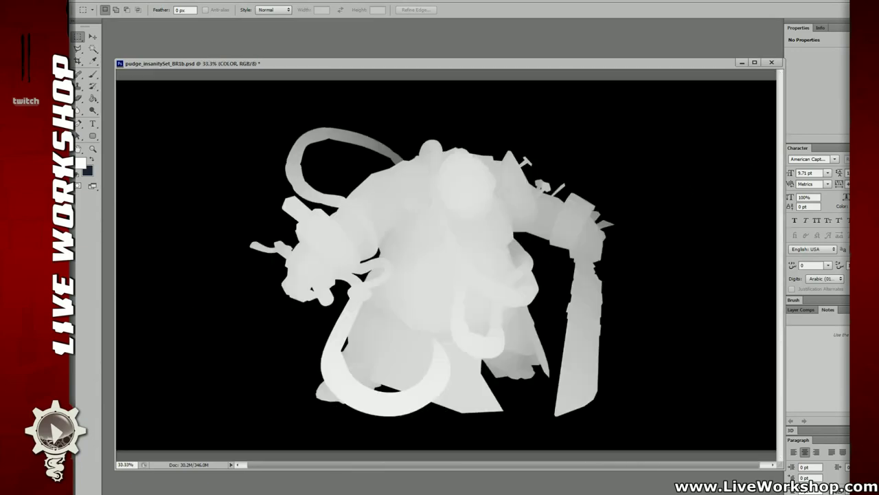
{"action": "key", "text": "ctrl+2"}
View the composite image full screen and return to the standard window view.
{"action": "key", "text": "f"}
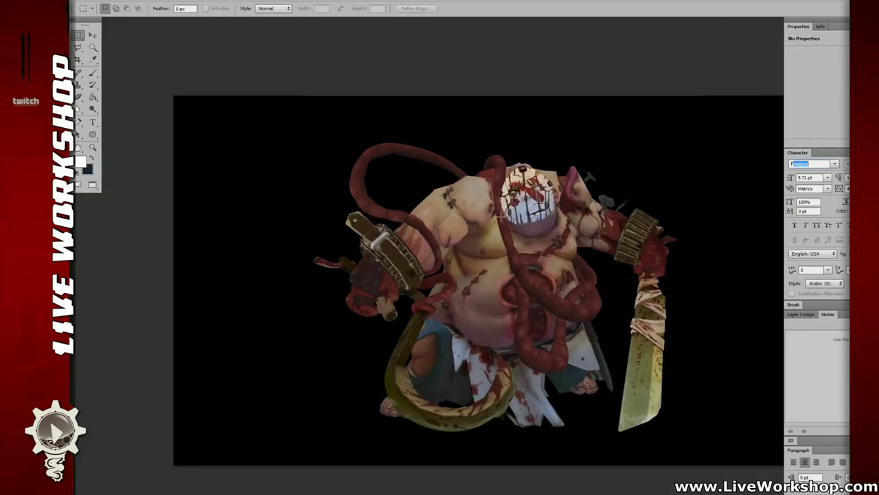
{"action": "key", "text": "f"}
{"action": "key", "text": "f"}
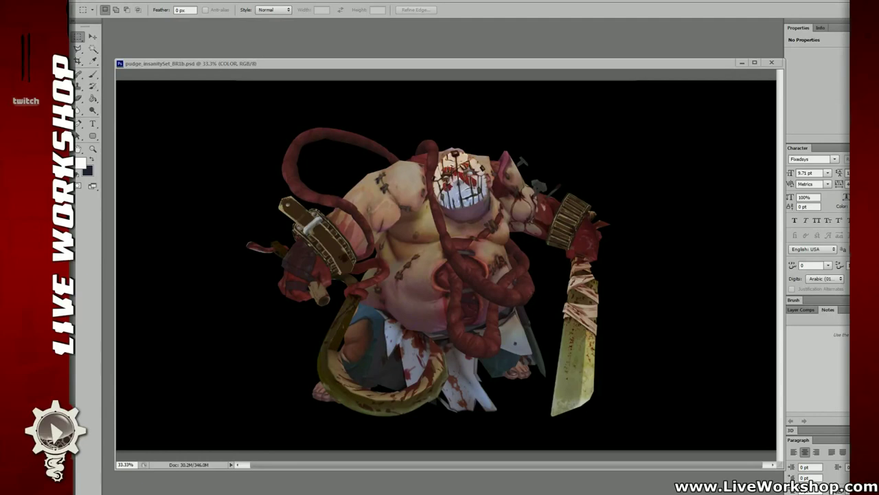
Switch to Softimage, check the upper-body render region, turn it off and examine the character model from several angles.
{"action": "key", "text": "alt+Tab"}
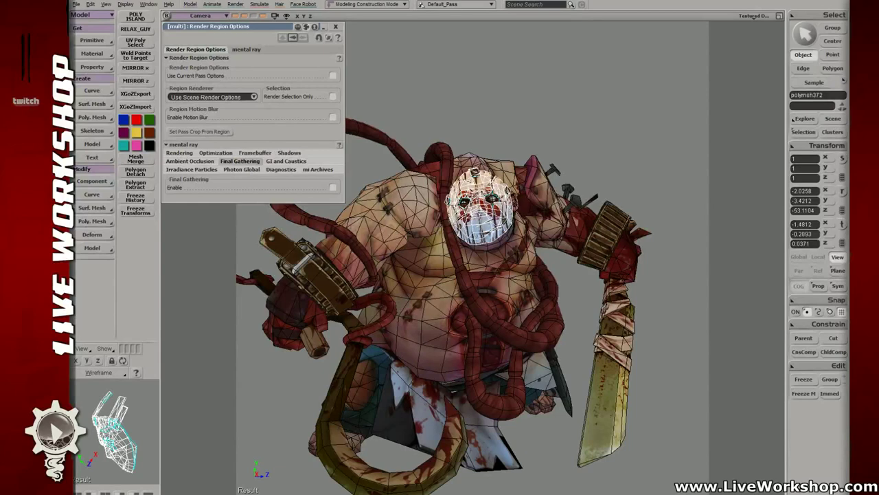
{"action": "key", "text": "shift+q"}
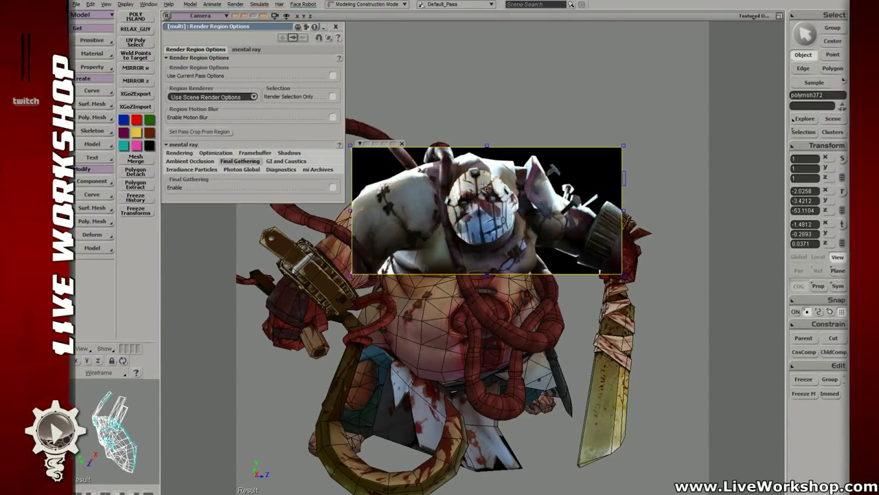
{"action": "key", "text": "q"}
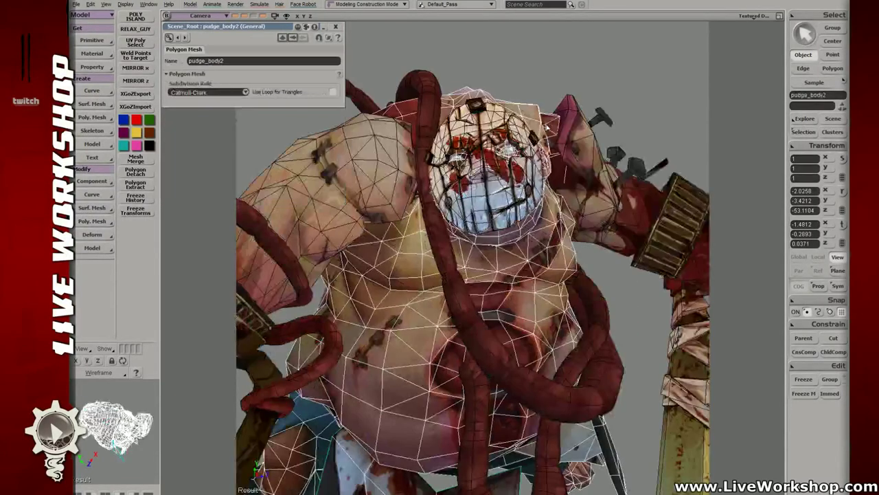
{"action": "left_click", "coordinate": [577, 117]}
{"action": "left_click_drag", "start_coordinate": [597, 128], "coordinate": [763, 156]}
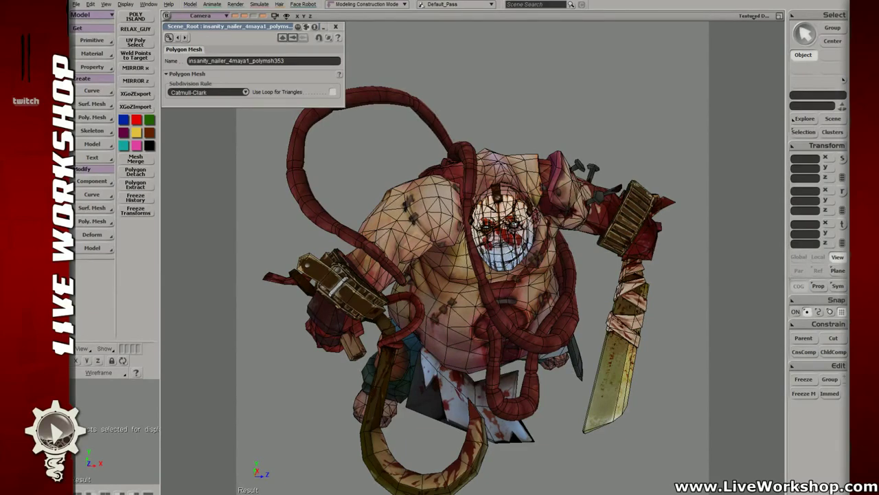
{"action": "key", "text": "s"}
{"action": "left_click_drag", "start_coordinate": [582, 167], "coordinate": [559, 117]}
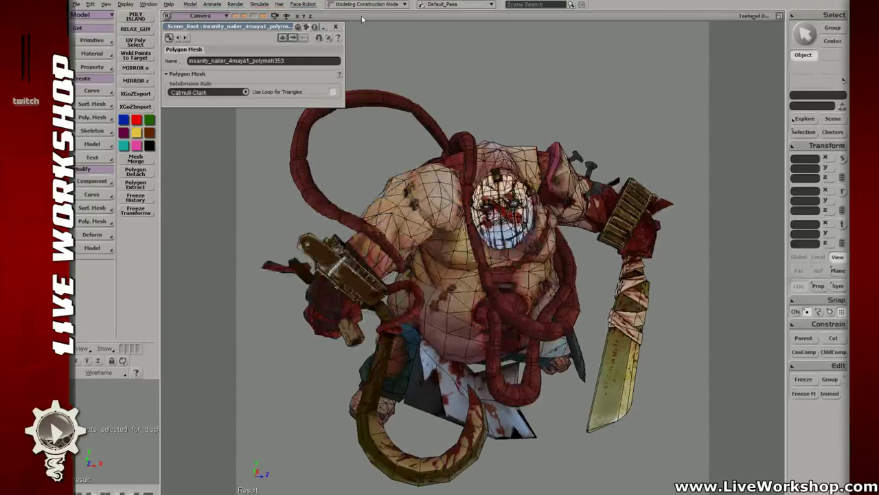
Restore the stored camera view and preview-render a region around the whole character.
{"action": "left_click", "coordinate": [264, 15]}
{"action": "key", "text": "q"}
{"action": "left_click_drag", "start_coordinate": [237, 113], "coordinate": [695, 478]}
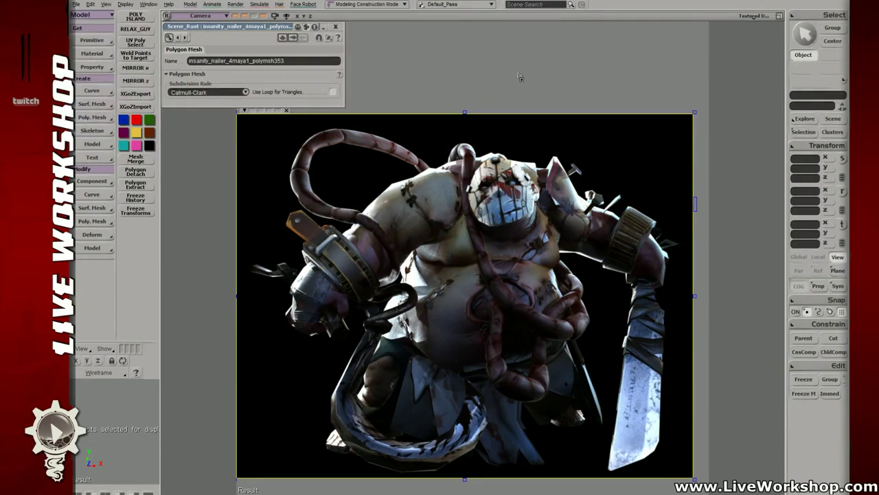
Hide the render region and examine the face mask and the intestine meshes on the character.
{"action": "key", "text": "shift+q"}
{"action": "mouse_move", "coordinate": [488, 147]}
{"action": "left_mouse_down"}
{"action": "mouse_move", "coordinate": [592, 184]}
{"action": "mouse_move", "coordinate": [526, 200]}
{"action": "mouse_move", "coordinate": [562, 181]}
{"action": "mouse_move", "coordinate": [536, 175]}
{"action": "mouse_move", "coordinate": [501, 214]}
{"action": "mouse_move", "coordinate": [492, 132]}
{"action": "left_mouse_up"}
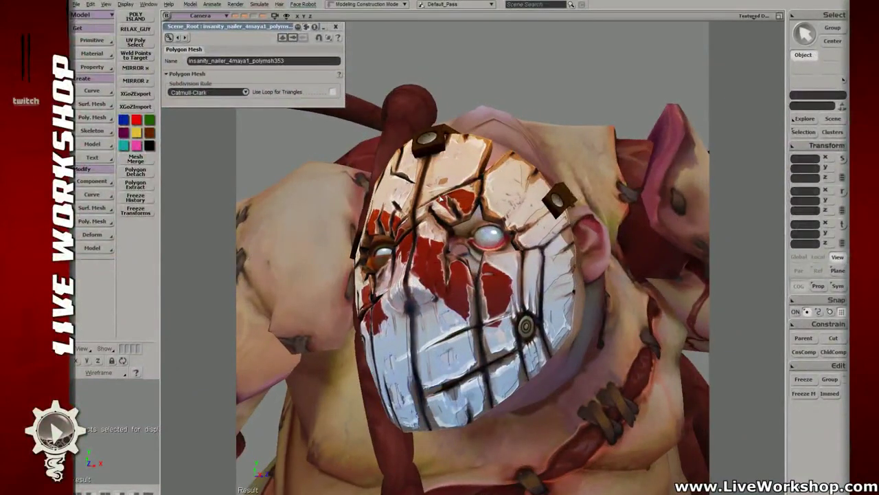
{"action": "left_click", "coordinate": [502, 214]}
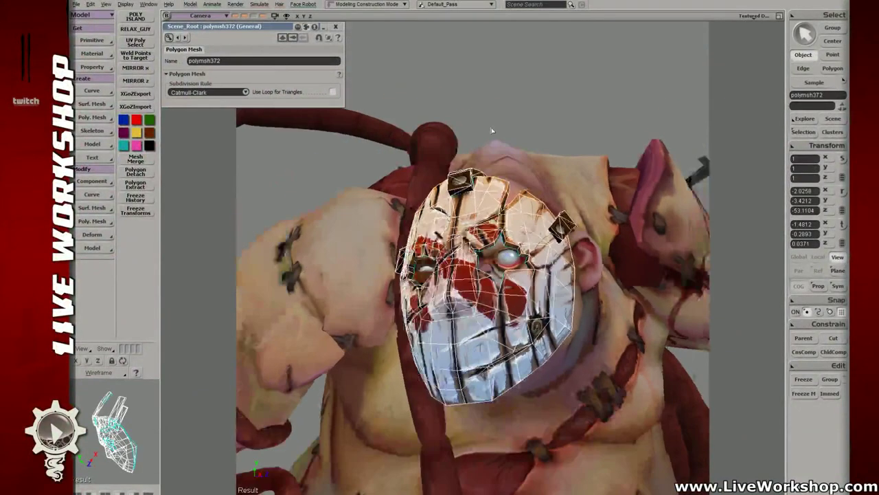
{"action": "left_click", "coordinate": [511, 103]}
{"action": "left_click_drag", "start_coordinate": [511, 103], "coordinate": [495, 261]}
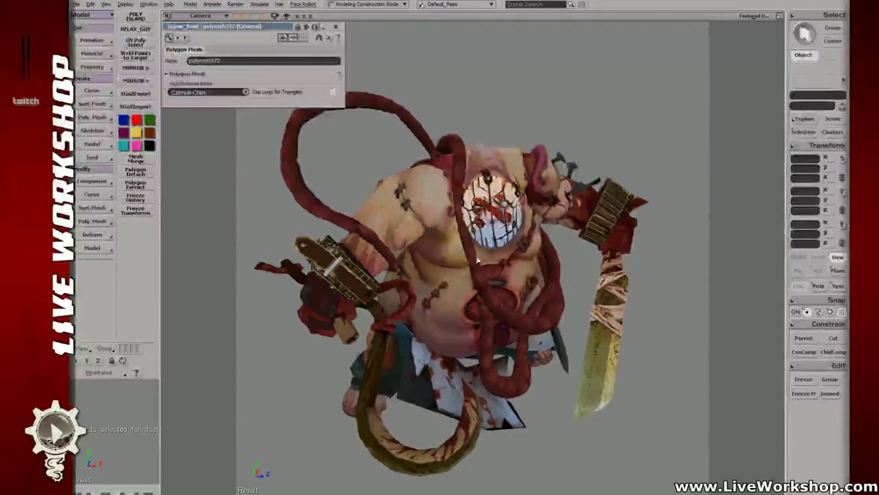
{"action": "left_click_drag", "start_coordinate": [469, 246], "coordinate": [499, 209]}
{"action": "left_click", "coordinate": [508, 330]}
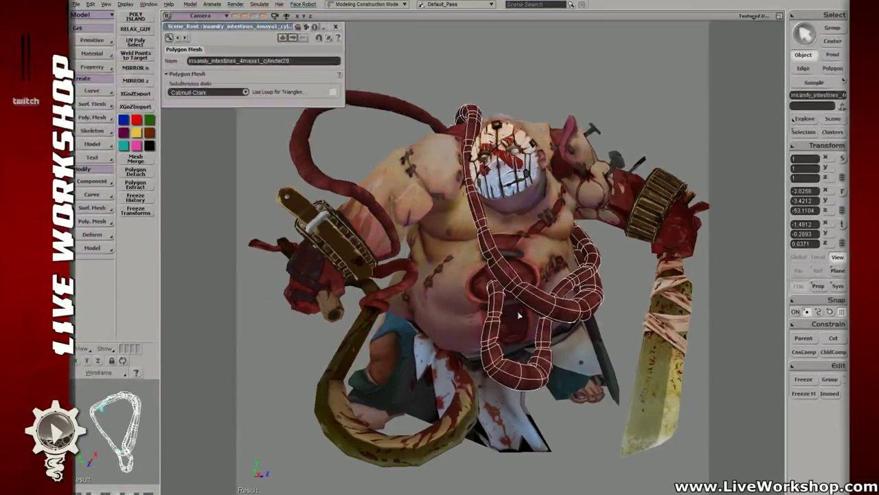
{"action": "scroll", "coordinate": [605, 263], "scroll_direction": "down", "scroll_amount": 4}
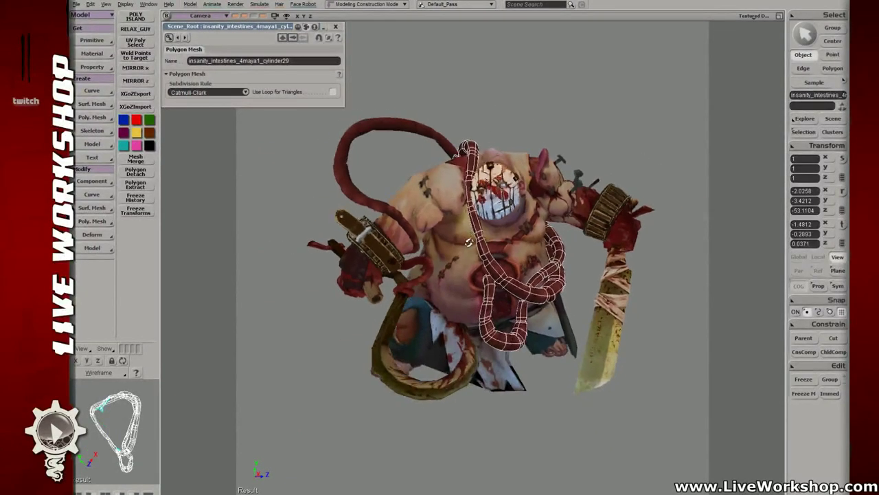
Clear the selection, unhide the scene lights and examine their arrangement around the character.
{"action": "left_click", "coordinate": [571, 142]}
{"action": "left_click_drag", "start_coordinate": [550, 154], "coordinate": [419, 217]}
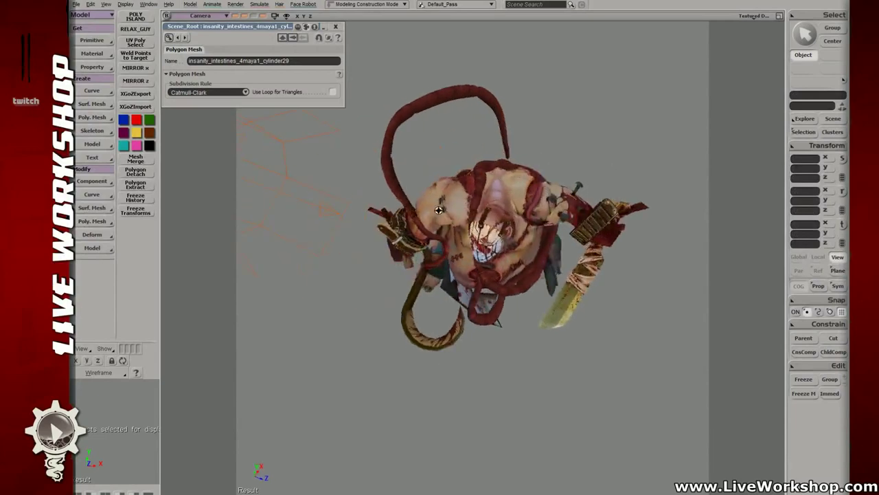
{"action": "scroll", "coordinate": [466, 173], "scroll_direction": "down", "scroll_amount": 2}
{"action": "scroll", "coordinate": [466, 173], "scroll_direction": "down", "scroll_amount": 4}
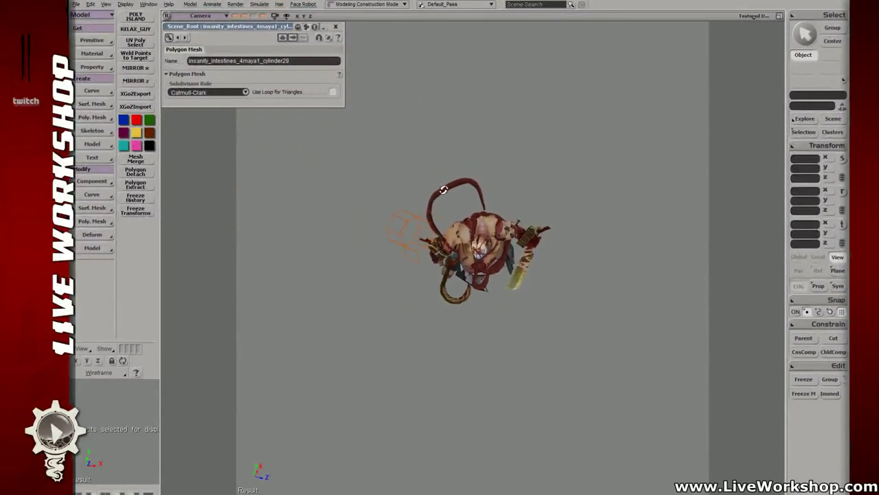
{"action": "key", "text": "ctrl+shift+h"}
{"action": "left_click_drag", "start_coordinate": [474, 177], "coordinate": [493, 185]}
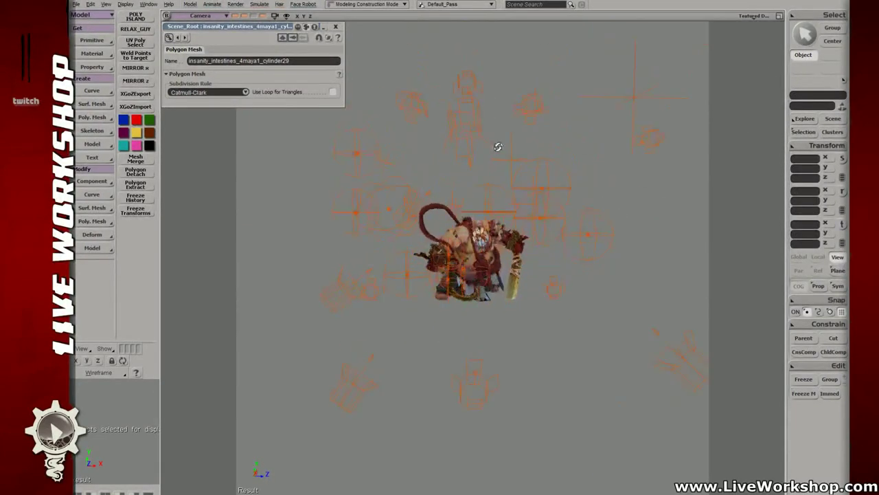
{"action": "left_click_drag", "start_coordinate": [497, 147], "coordinate": [473, 180]}
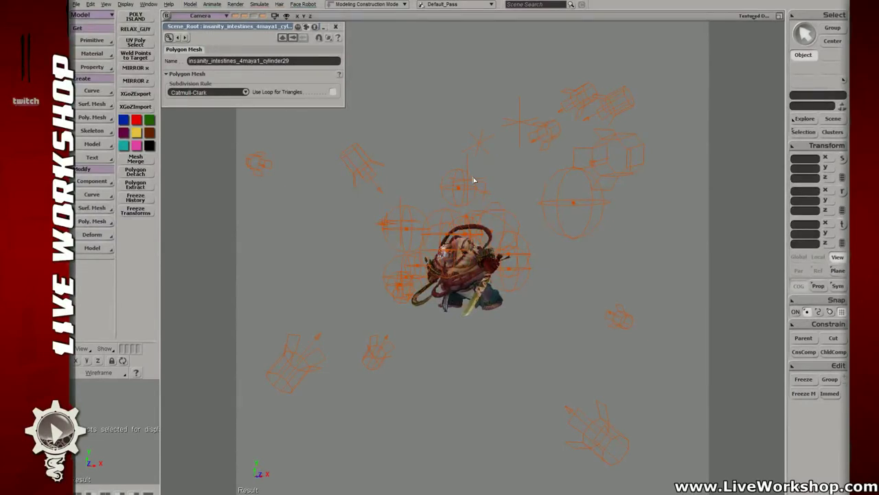
{"action": "mouse_move", "coordinate": [418, 192]}
{"action": "left_mouse_down"}
{"action": "mouse_move", "coordinate": [513, 208]}
{"action": "mouse_move", "coordinate": [438, 194]}
{"action": "mouse_move", "coordinate": [461, 218]}
{"action": "mouse_move", "coordinate": [474, 206]}
{"action": "mouse_move", "coordinate": [477, 240]}
{"action": "mouse_move", "coordinate": [457, 219]}
{"action": "mouse_move", "coordinate": [459, 203]}
{"action": "mouse_move", "coordinate": [474, 202]}
{"action": "left_mouse_up"}
Preview-render a region around the character in the four-view layout's camera view, and maximize that view.
{"action": "key", "text": "F12"}
{"action": "key", "text": "q"}
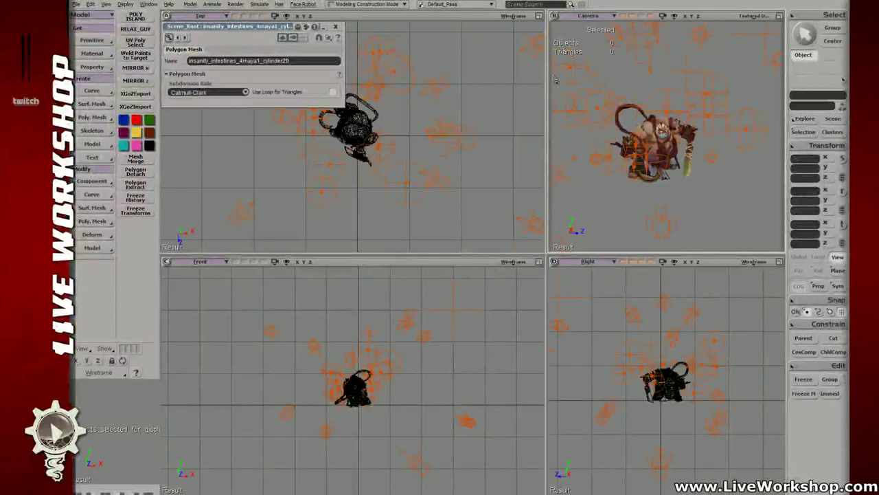
{"action": "left_click_drag", "start_coordinate": [553, 74], "coordinate": [726, 196]}
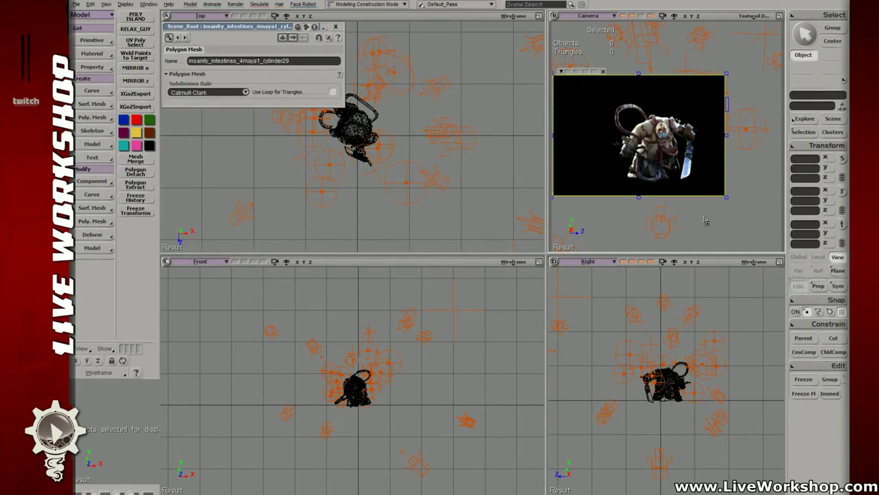
{"action": "key", "text": "F12"}
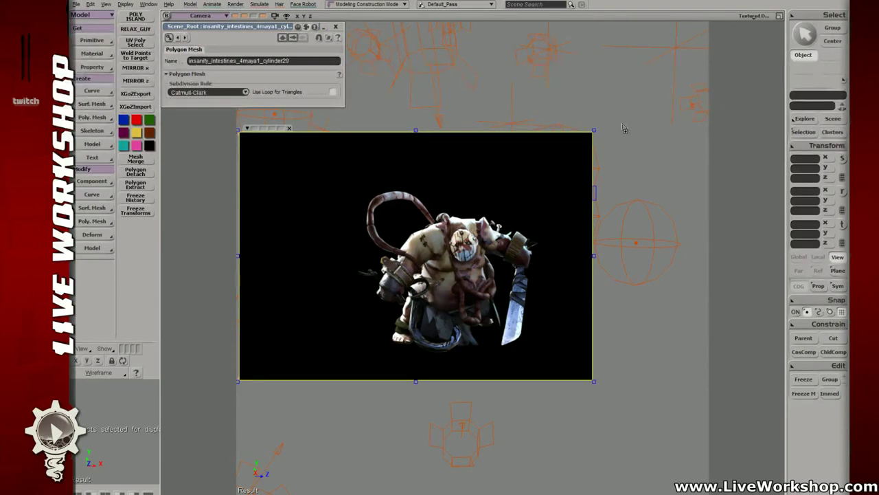
Turn off the render region and display the ground grid.
{"action": "key", "text": "shift+q"}
{"action": "left_click_drag", "start_coordinate": [522, 280], "coordinate": [445, 218]}
{"action": "key", "text": "g"}
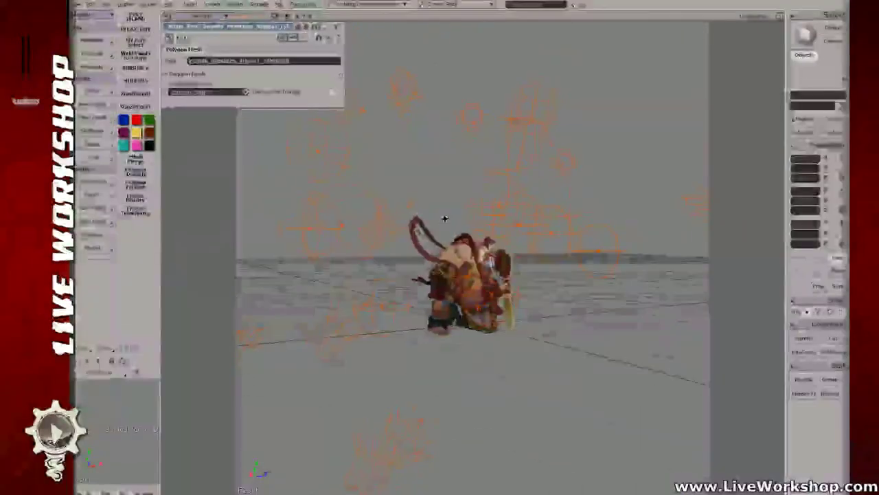
Select the Spot31 spotlight above and behind the character and display its light cone.
{"action": "left_click", "coordinate": [406, 82]}
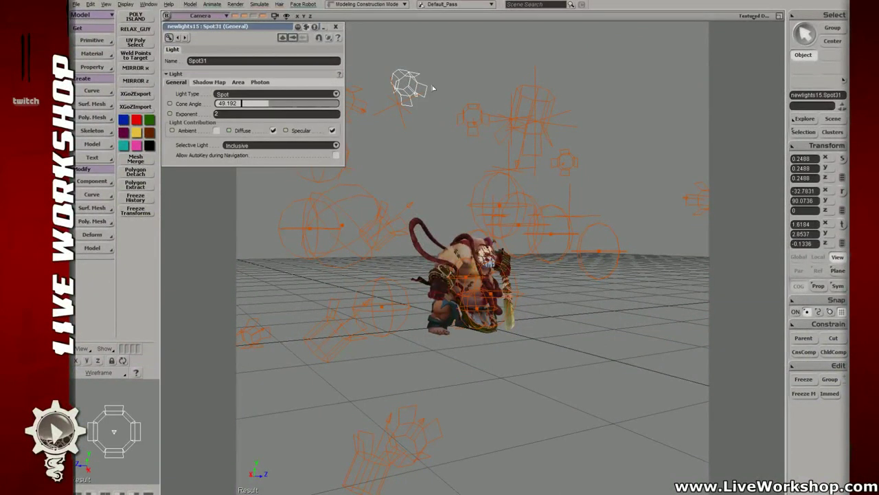
{"action": "key", "text": "b"}
{"action": "key", "text": "b"}
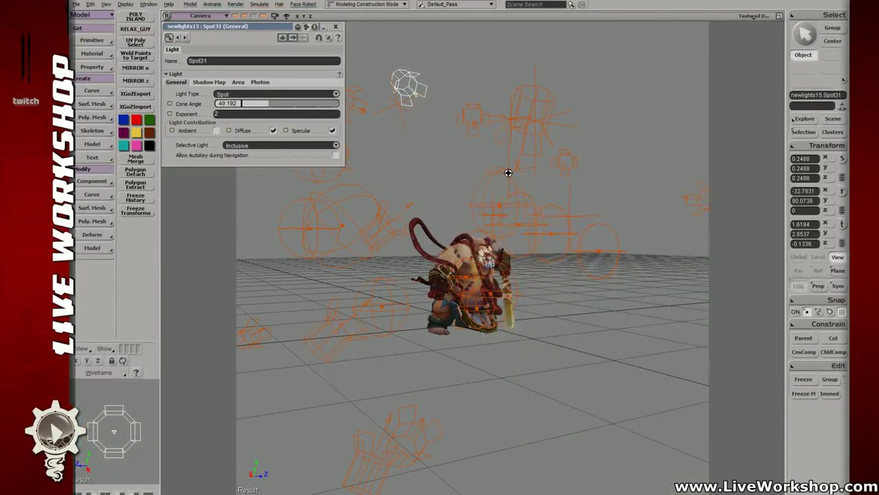
{"action": "key", "text": "b"}
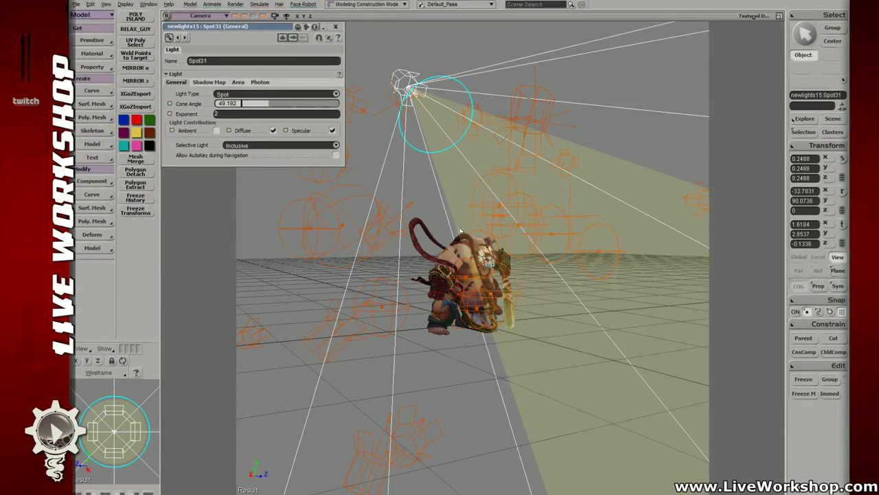
Examine the Spot31 cone's coverage of the character from the stored camera view and several other angles.
{"action": "left_click_drag", "start_coordinate": [460, 231], "coordinate": [463, 230]}
{"action": "scroll", "coordinate": [463, 229], "scroll_direction": "up", "scroll_amount": 5}
{"action": "left_click", "coordinate": [263, 16]}
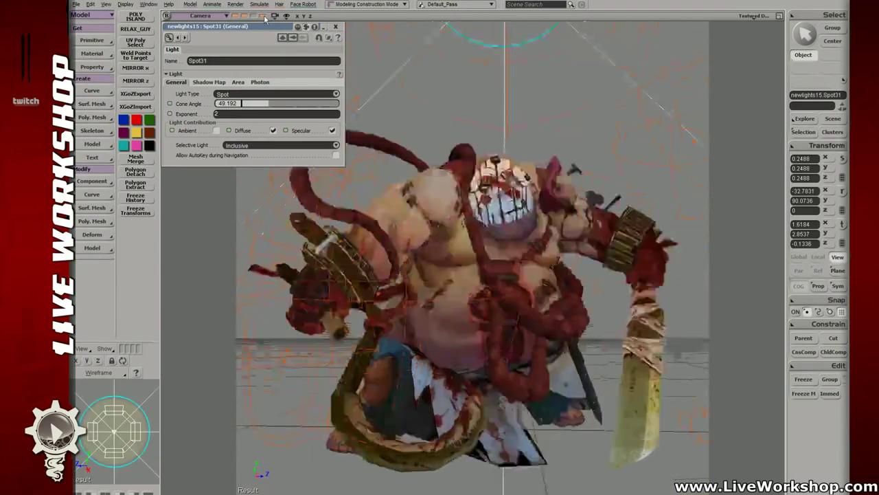
{"action": "left_click_drag", "start_coordinate": [547, 139], "coordinate": [480, 109]}
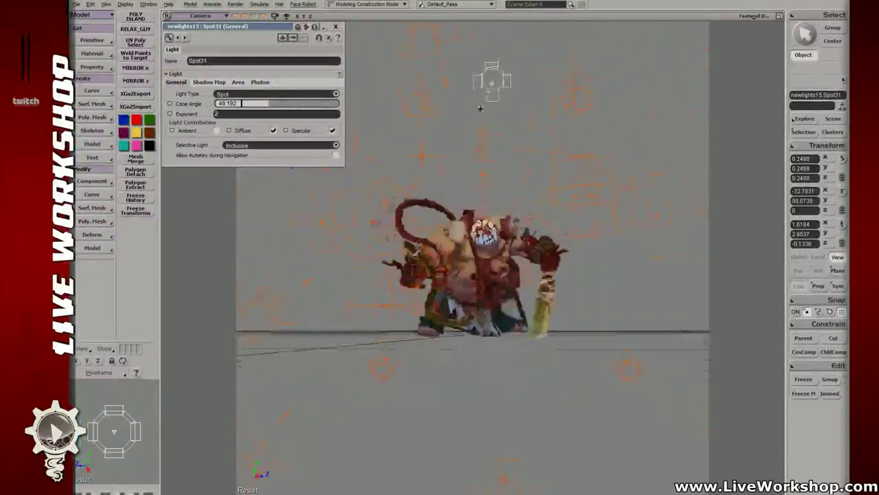
{"action": "mouse_move", "coordinate": [486, 152]}
{"action": "left_mouse_down"}
{"action": "mouse_move", "coordinate": [499, 173]}
{"action": "mouse_move", "coordinate": [568, 206]}
{"action": "mouse_move", "coordinate": [566, 231]}
{"action": "mouse_move", "coordinate": [474, 232]}
{"action": "left_mouse_up"}
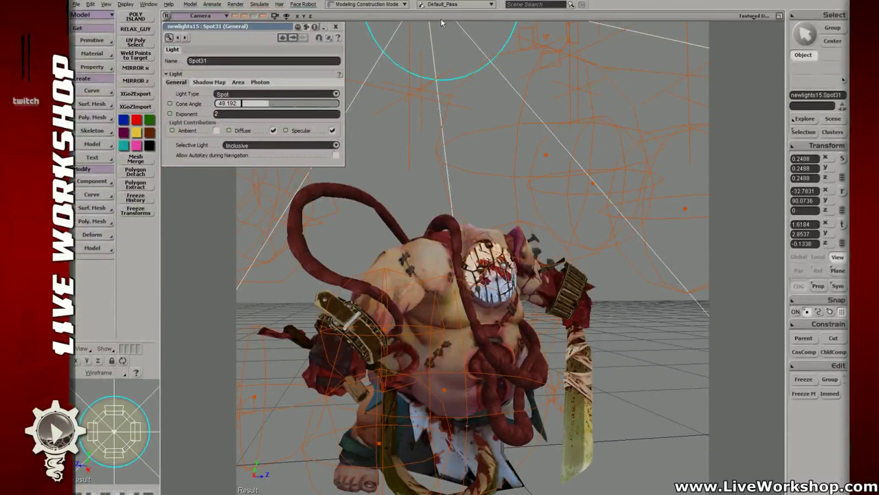
{"action": "key", "text": "s"}
{"action": "left_click_drag", "start_coordinate": [552, 163], "coordinate": [620, 210]}
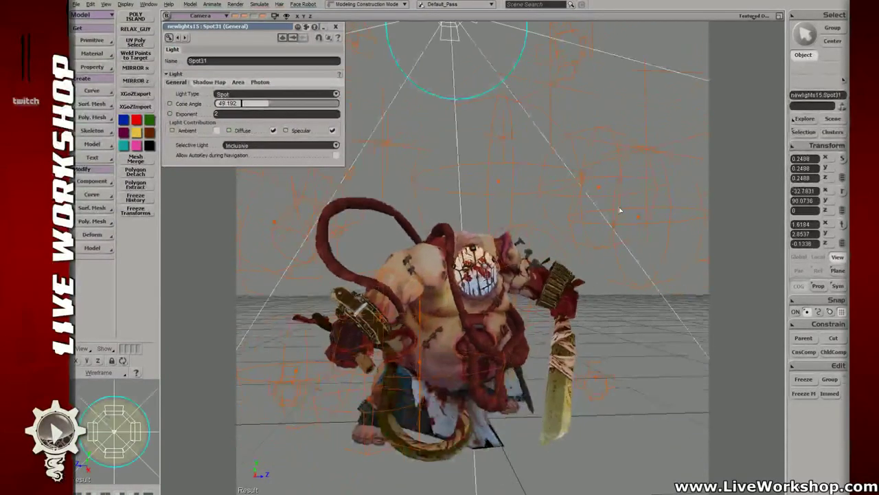
Preview-render a region around the cleaver arm from an orbited angle, turn the region off, and restore the original camera view.
{"action": "key", "text": "s"}
{"action": "left_click_drag", "start_coordinate": [560, 241], "coordinate": [505, 206]}
{"action": "key", "text": "q"}
{"action": "left_click_drag", "start_coordinate": [457, 180], "coordinate": [578, 346]}
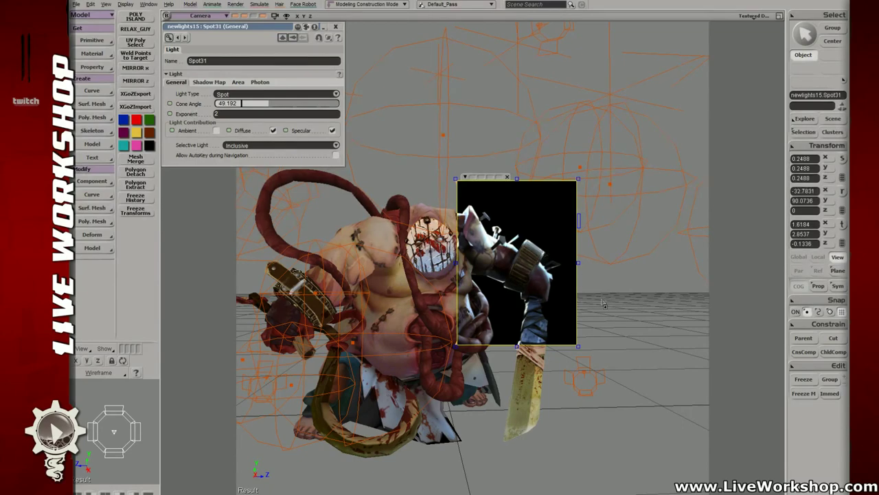
{"action": "key", "text": "shift+q"}
{"action": "left_click_drag", "start_coordinate": [533, 273], "coordinate": [517, 224]}
{"action": "key", "text": "alt+z"}
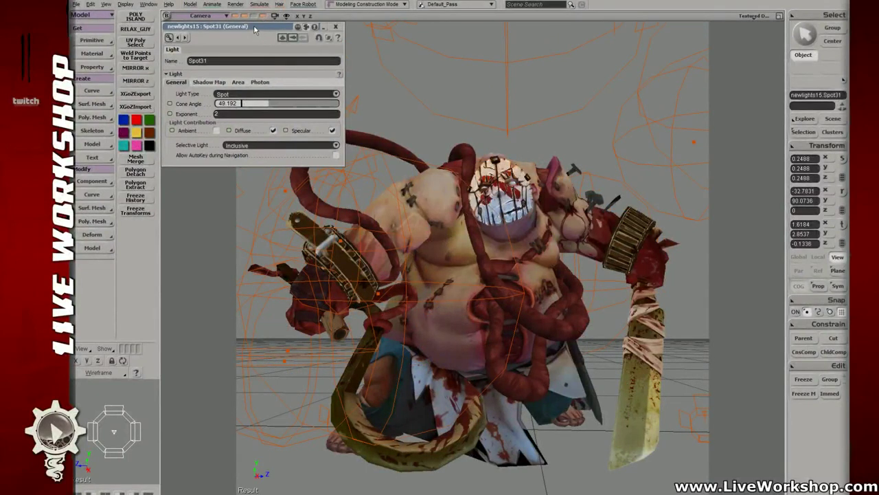
Open the Render Manager for the current pass.
{"action": "left_click", "coordinate": [234, 4]}
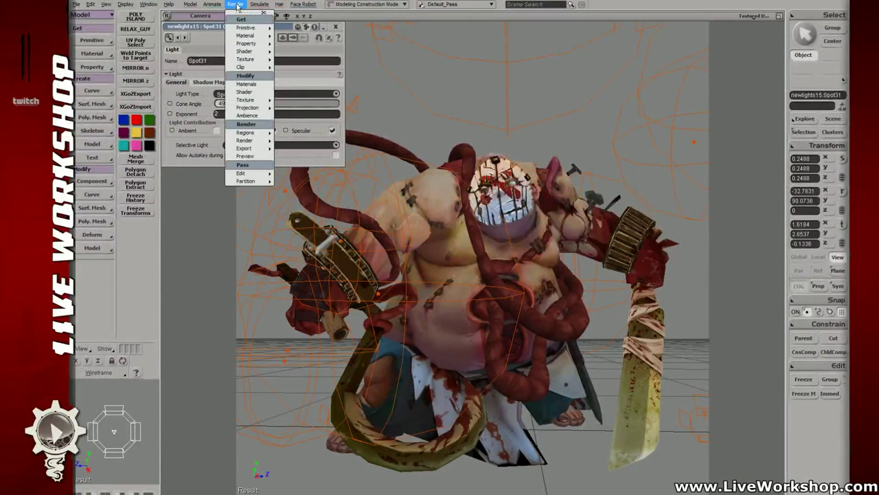
{"action": "mouse_move", "coordinate": [254, 173]}
{"action": "mouse_move", "coordinate": [306, 182]}
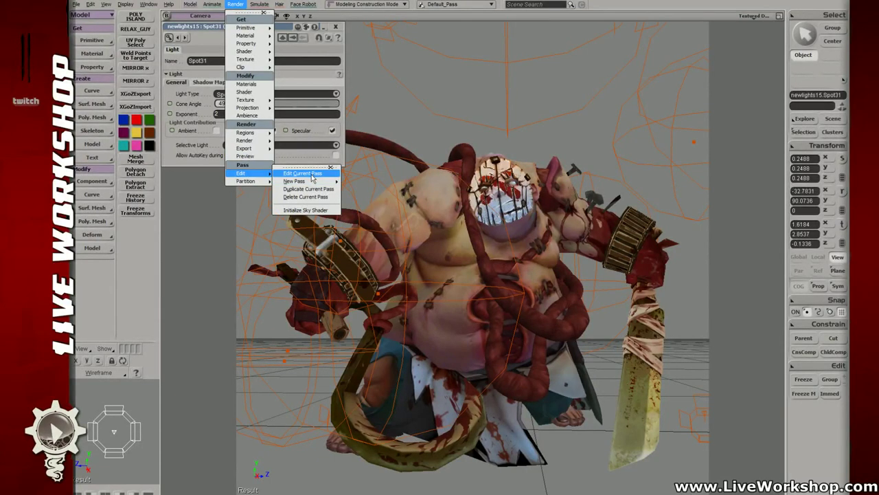
{"action": "mouse_move", "coordinate": [242, 144]}
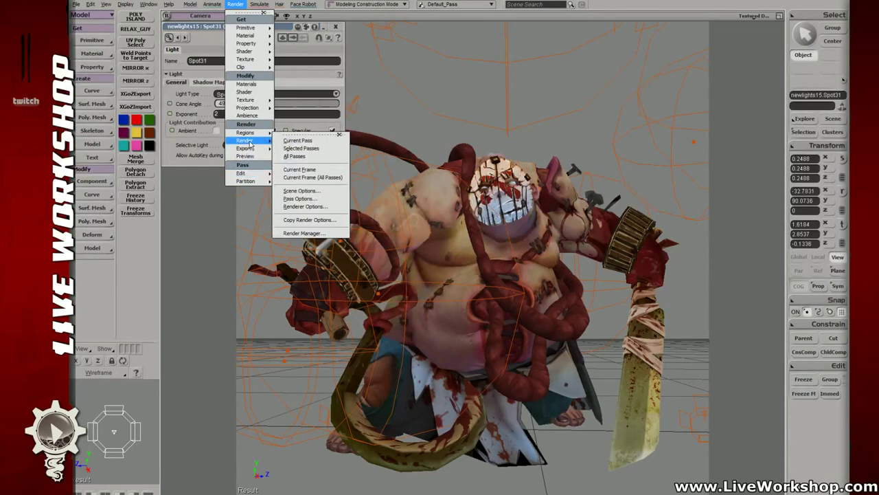
{"action": "left_click", "coordinate": [303, 233]}
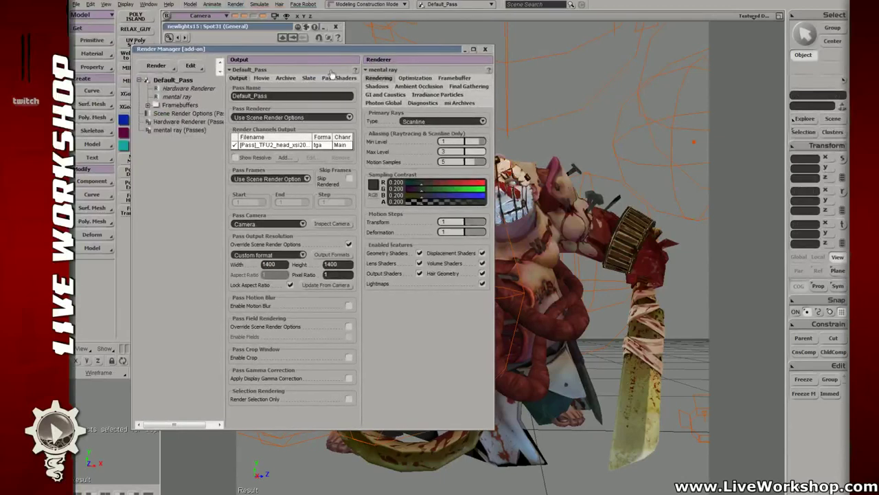
Set the Default_Pass main channel's output file name to pudge_insnityset_beauty1aLIT and close its properties.
{"action": "left_click", "coordinate": [268, 144]}
{"action": "double_click", "coordinate": [297, 142]}
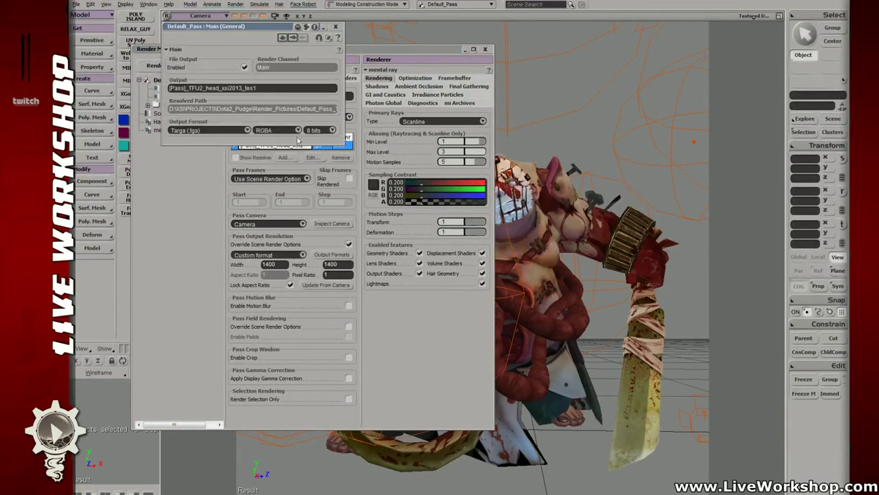
{"action": "left_click", "coordinate": [256, 87]}
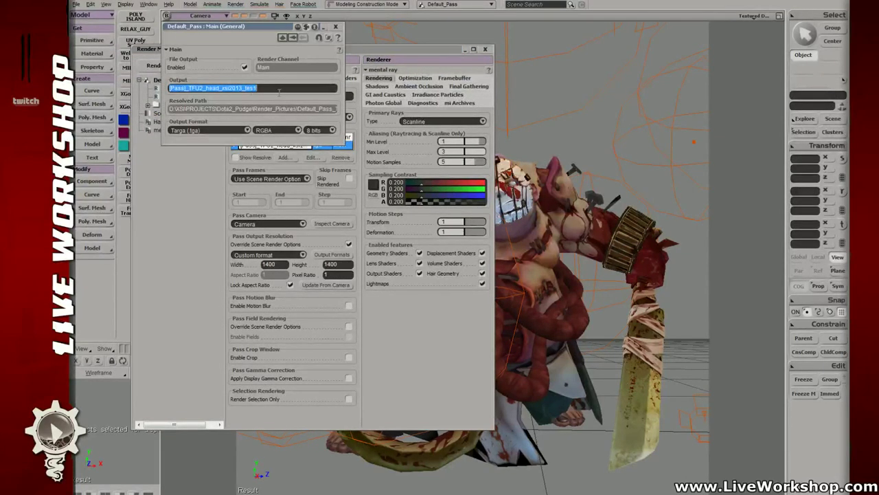
{"action": "type", "text": "pudge_in"}
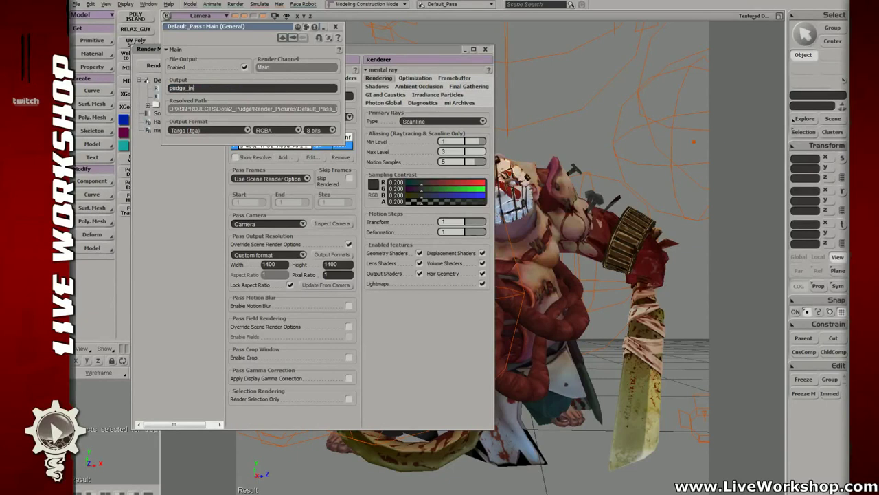
{"action": "type", "text": "snia"}
{"action": "type", "text": "yse"}
{"action": "type", "text": "t_beauty1aLIT"}
{"action": "key", "text": "Return"}
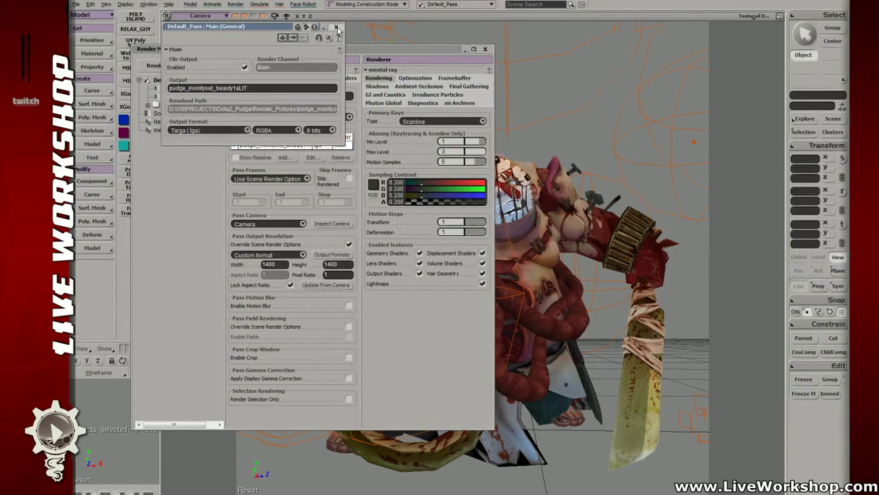
{"action": "left_click", "coordinate": [336, 26]}
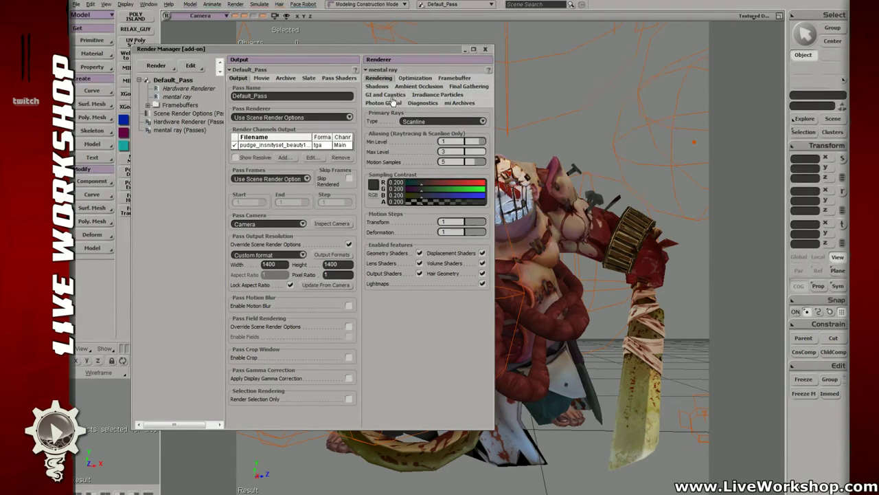
Review the mental ray ambient occlusion and final gathering settings, and set the pass output resolution to 2600 by 2600.
{"action": "left_click", "coordinate": [420, 87]}
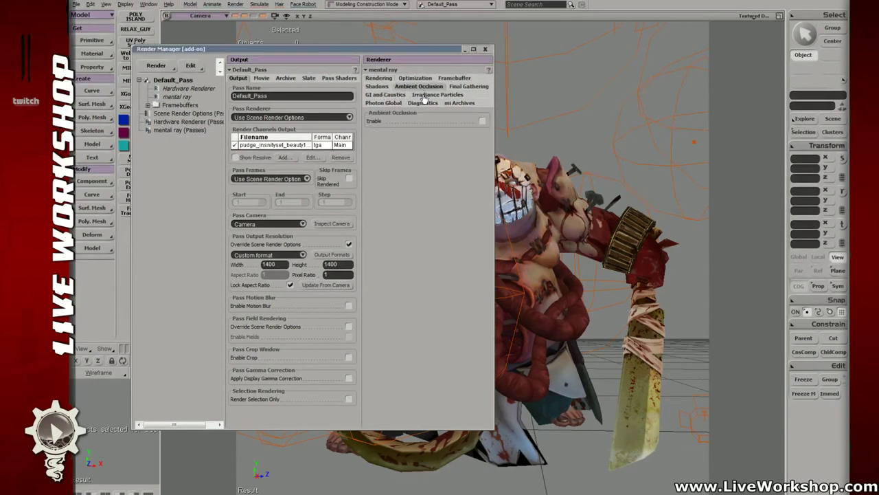
{"action": "left_click", "coordinate": [460, 91]}
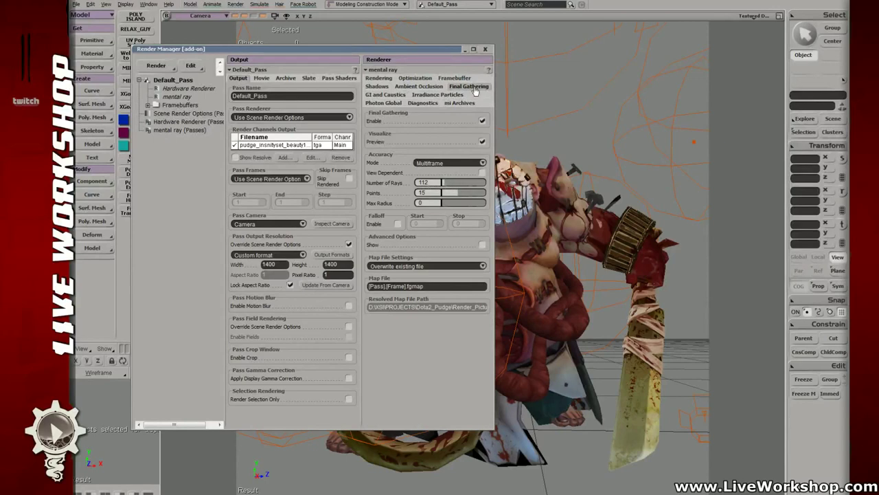
{"action": "left_click_drag", "start_coordinate": [409, 52], "coordinate": [351, 48]}
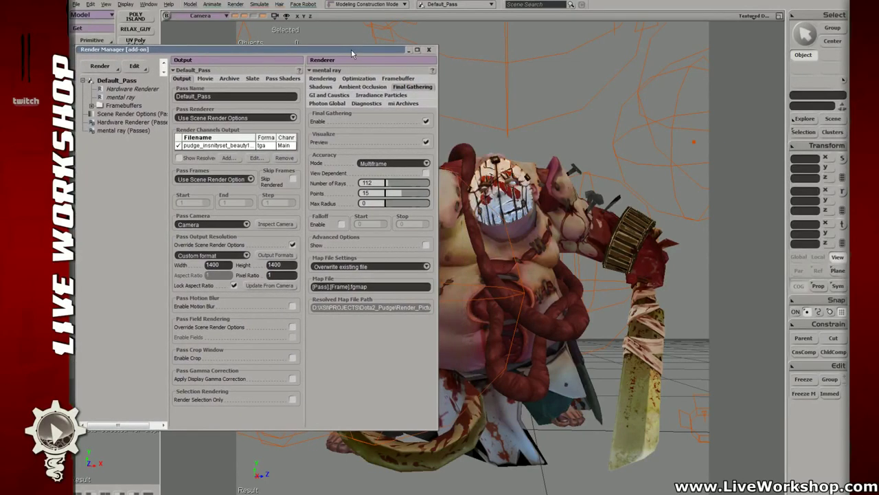
{"action": "left_click", "coordinate": [215, 267]}
{"action": "type", "text": "2600"}
{"action": "key", "text": "Return"}
Collapse the Render Manager and compare the stored camera views of the character, returning to the frontal close view.
{"action": "left_click_drag", "start_coordinate": [277, 53], "coordinate": [362, 30]}
{"action": "double_click", "coordinate": [363, 30]}
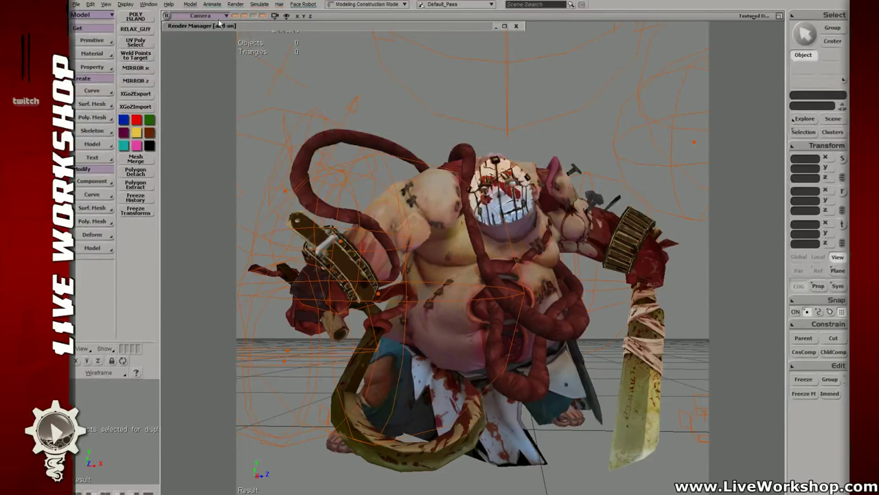
{"action": "left_click_drag", "start_coordinate": [423, 136], "coordinate": [501, 172]}
{"action": "left_click", "coordinate": [256, 19]}
{"action": "left_click_drag", "start_coordinate": [406, 163], "coordinate": [344, 139]}
{"action": "left_click", "coordinate": [262, 17]}
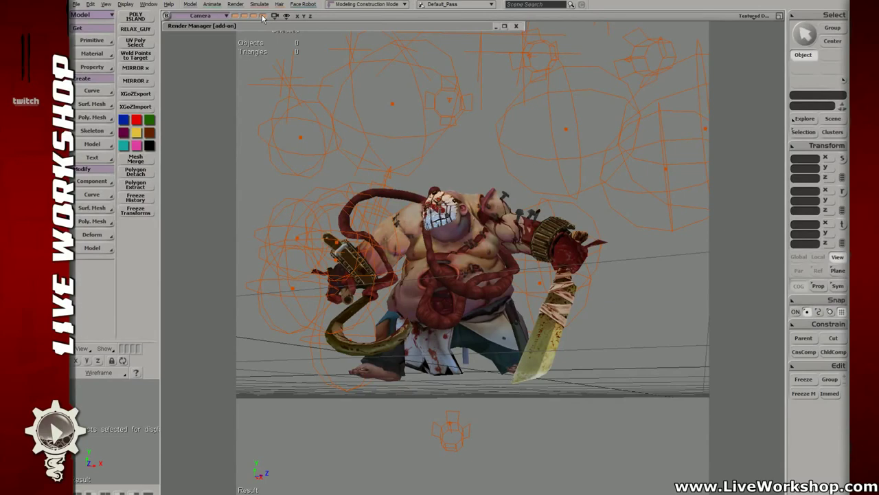
{"action": "left_click", "coordinate": [262, 16]}
{"action": "left_click", "coordinate": [243, 17]}
{"action": "left_click", "coordinate": [236, 16]}
{"action": "left_click", "coordinate": [253, 16]}
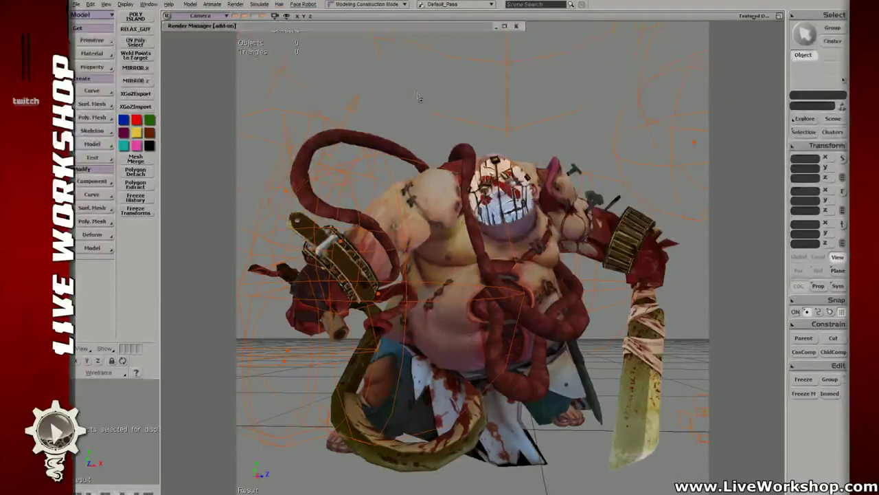
Expand the Render Manager and render the current pass.
{"action": "left_click", "coordinate": [187, 42]}
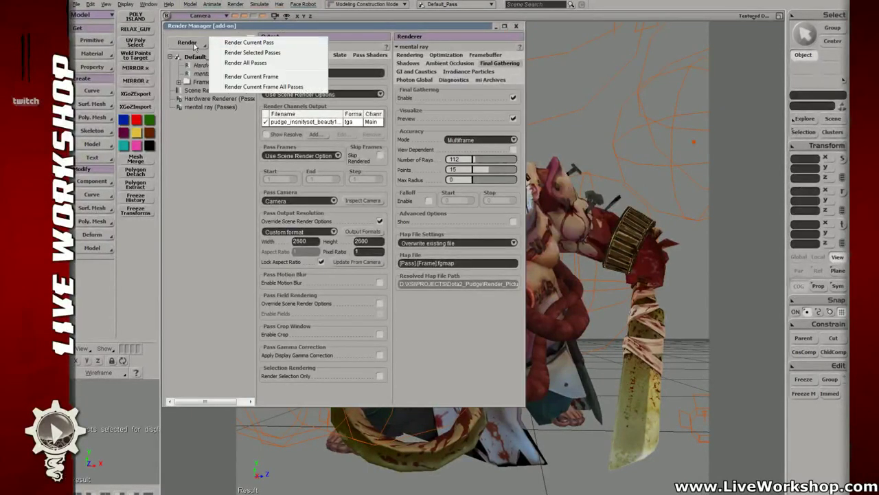
{"action": "left_click", "coordinate": [253, 43]}
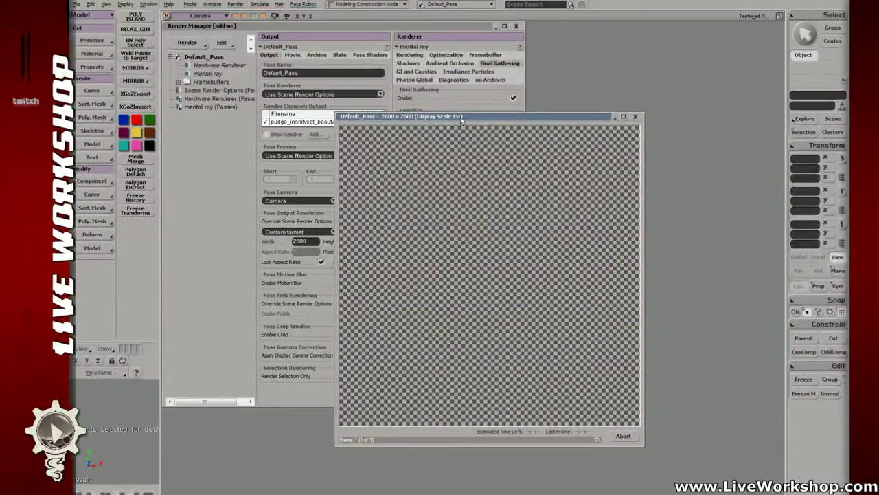
{"action": "left_click_drag", "start_coordinate": [456, 117], "coordinate": [471, 131]}
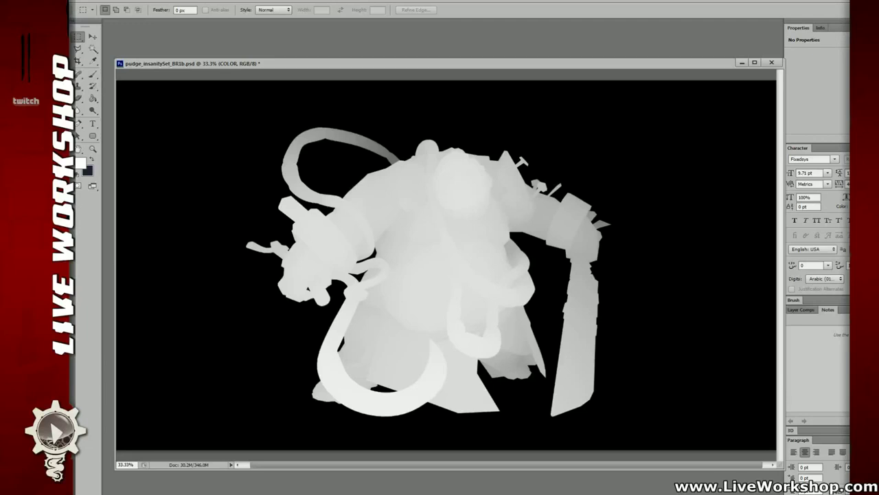
In Photoshop's pudge_insanitySet_BR1b.psd, hide the depth pass to show the color render and make the COLOR layer active.
{"action": "left_click", "coordinate": [872, 275]}
{"action": "left_click_drag", "start_coordinate": [516, 69], "coordinate": [493, 66]}
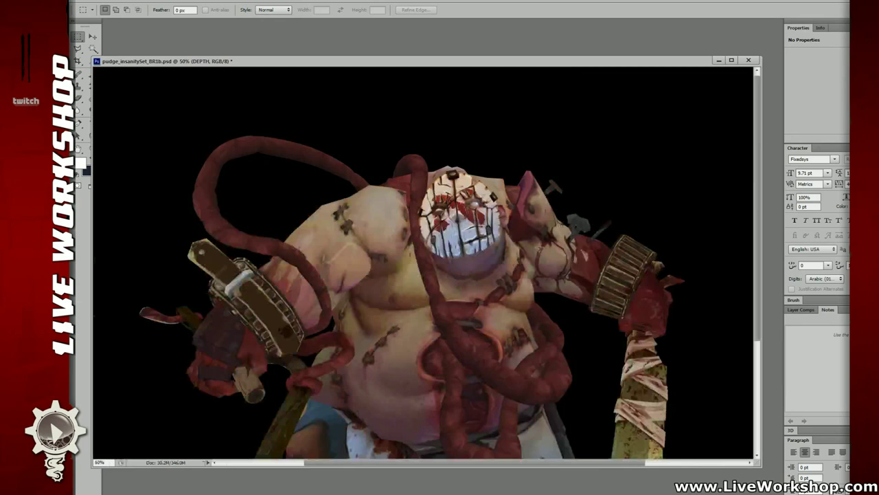
{"action": "key", "text": "ctrl+minus"}
Lasso a jagged shadow shape from the mask's edge down the belly, beside the hanging intestine and across the open wound.
{"action": "key", "text": "l"}
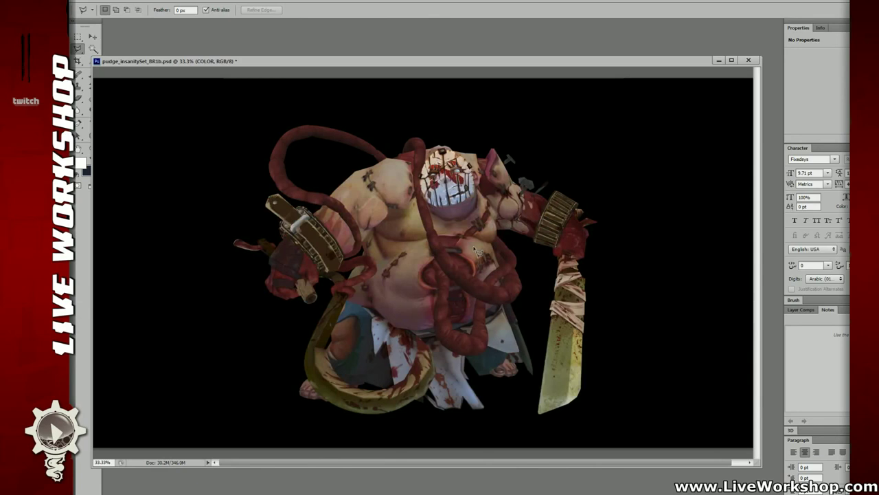
{"action": "key", "text": "ctrl+1"}
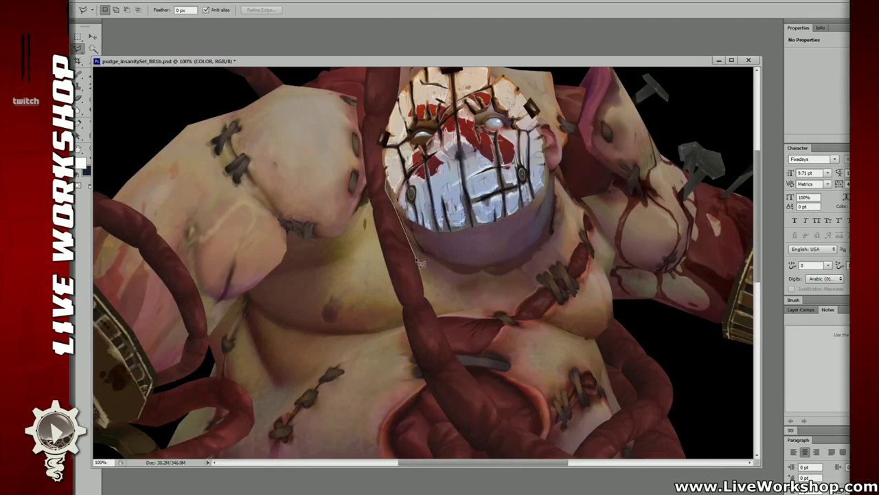
{"action": "left_click_drag", "start_coordinate": [406, 237], "coordinate": [401, 315]}
{"action": "key", "text": "space"}
{"action": "left_click_drag", "start_coordinate": [404, 309], "coordinate": [400, 103]}
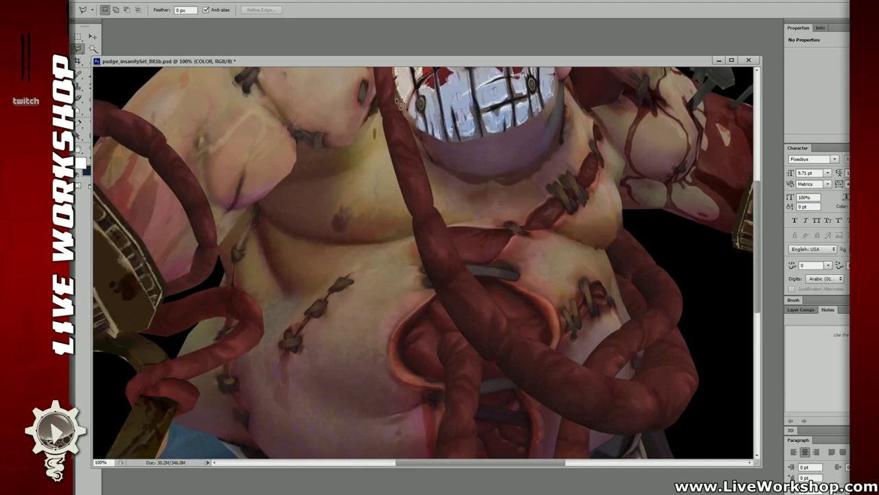
{"action": "left_click_drag", "start_coordinate": [397, 102], "coordinate": [385, 264]}
{"action": "mouse_move", "coordinate": [409, 296]}
{"action": "left_mouse_down"}
{"action": "mouse_move", "coordinate": [407, 338]}
{"action": "mouse_move", "coordinate": [426, 342]}
{"action": "left_mouse_up"}
{"action": "mouse_move", "coordinate": [427, 342]}
{"action": "left_mouse_down"}
{"action": "mouse_move", "coordinate": [482, 417]}
{"action": "mouse_move", "coordinate": [443, 271]}
{"action": "left_mouse_up"}
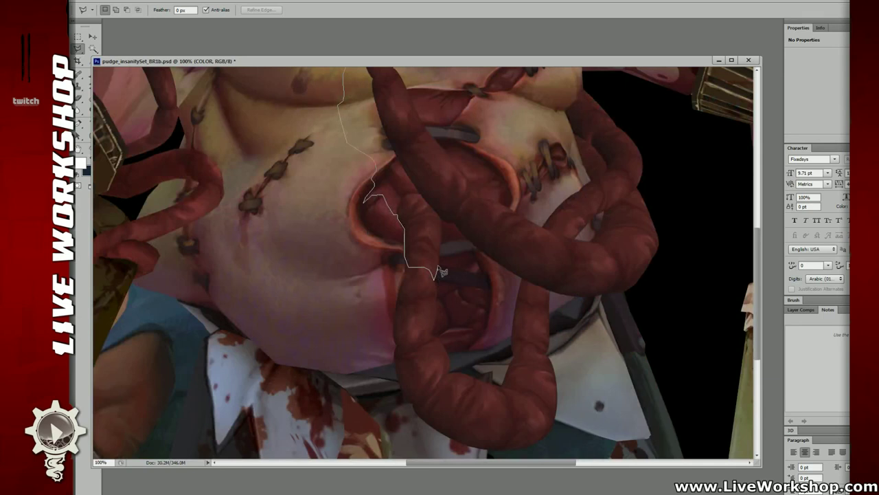
{"action": "mouse_move", "coordinate": [443, 271]}
{"action": "left_mouse_down"}
{"action": "mouse_move", "coordinate": [454, 309]}
{"action": "mouse_move", "coordinate": [481, 321]}
{"action": "mouse_move", "coordinate": [493, 313]}
{"action": "mouse_move", "coordinate": [501, 452]}
{"action": "left_mouse_up"}
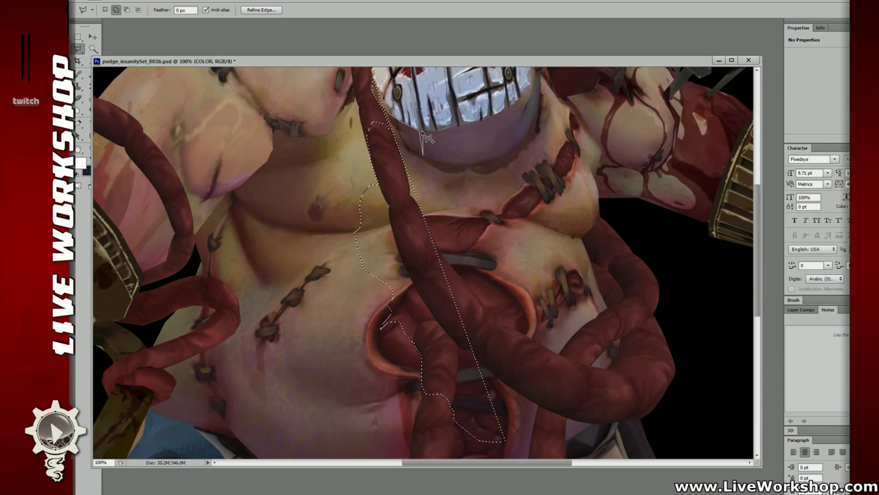
Add to the selection a shadow outline running under the mask, down the chest stitches and around the intestine loops.
{"action": "left_click", "coordinate": [421, 130]}
{"action": "left_click", "coordinate": [439, 130]}
{"action": "left_click", "coordinate": [486, 121]}
{"action": "left_click_drag", "start_coordinate": [524, 102], "coordinate": [505, 184]}
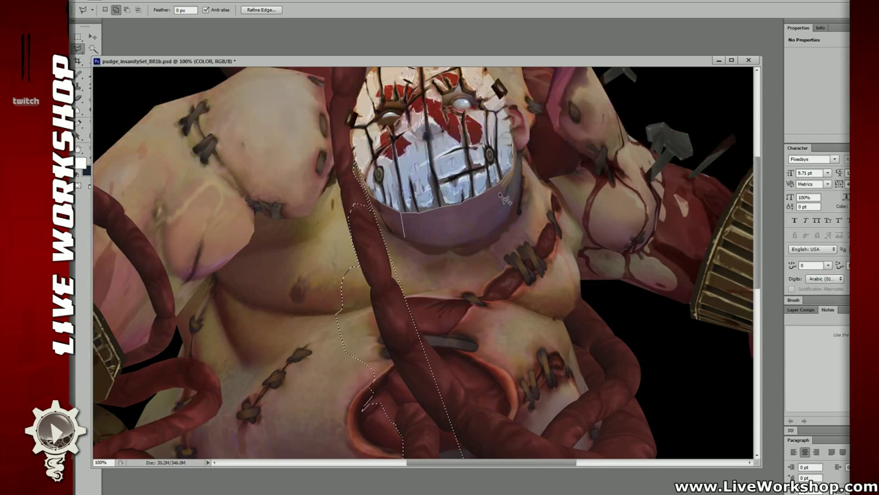
{"action": "mouse_move", "coordinate": [499, 191]}
{"action": "left_mouse_down"}
{"action": "mouse_move", "coordinate": [541, 353]}
{"action": "mouse_move", "coordinate": [531, 236]}
{"action": "mouse_move", "coordinate": [543, 355]}
{"action": "mouse_move", "coordinate": [525, 168]}
{"action": "left_mouse_up"}
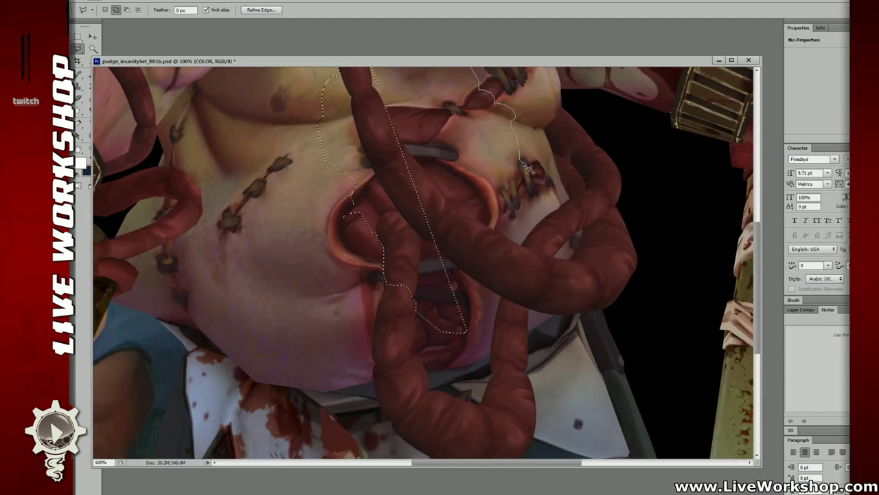
{"action": "mouse_move", "coordinate": [527, 167]}
{"action": "left_mouse_down"}
{"action": "mouse_move", "coordinate": [548, 225]}
{"action": "mouse_move", "coordinate": [535, 239]}
{"action": "left_mouse_up"}
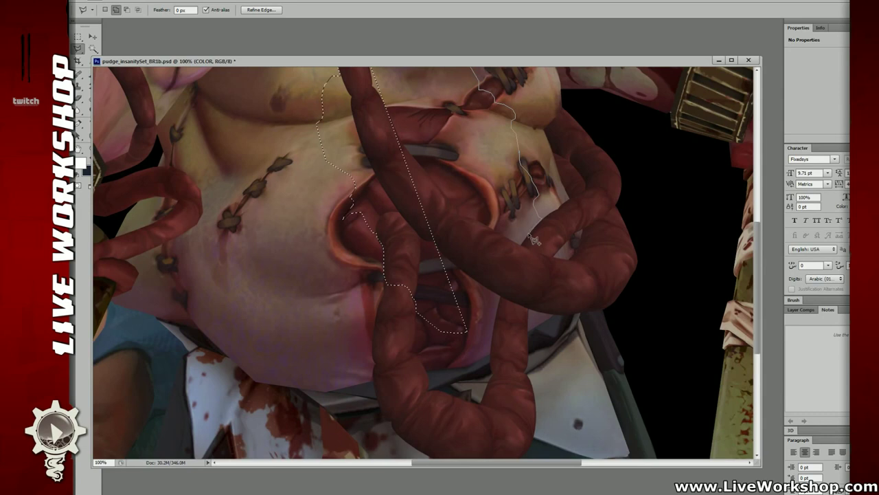
{"action": "mouse_move", "coordinate": [535, 239]}
{"action": "left_mouse_down"}
{"action": "mouse_move", "coordinate": [476, 227]}
{"action": "mouse_move", "coordinate": [479, 250]}
{"action": "left_mouse_up"}
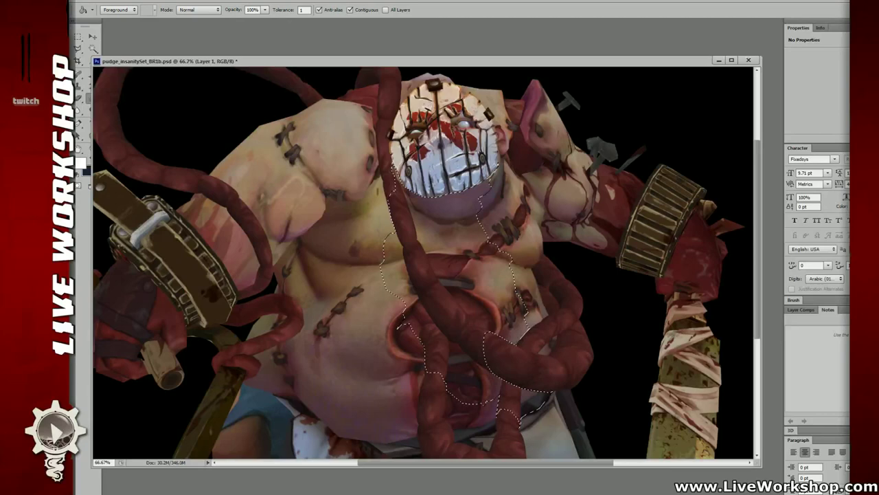
Name the new layer SHADOW, fill the selected shadow shape with black, and deselect.
{"action": "key", "text": "Return"}
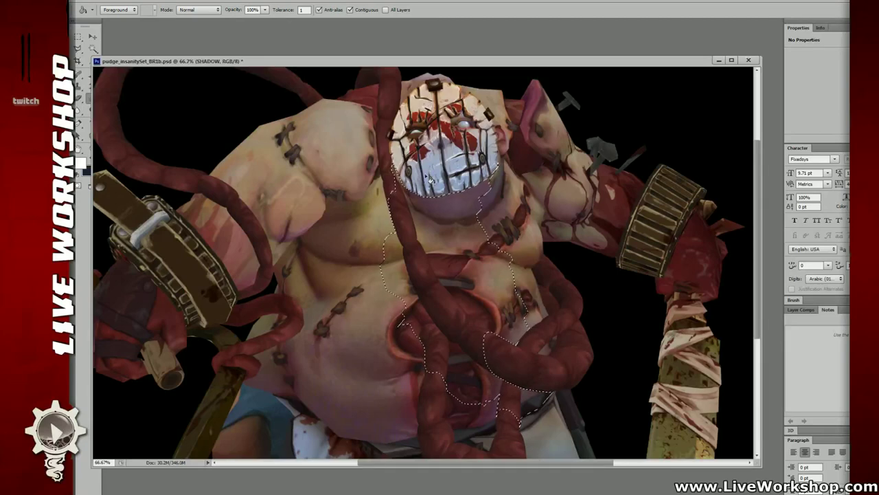
{"action": "key", "text": "x"}
{"action": "left_click", "coordinate": [439, 217]}
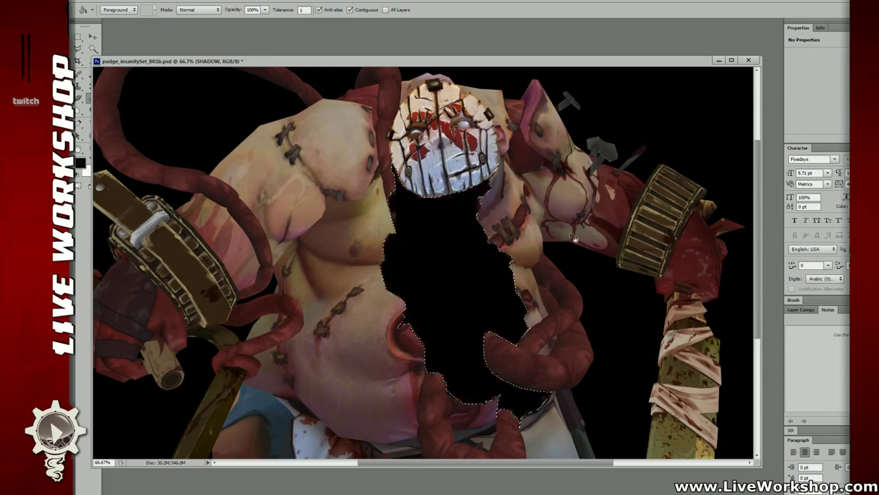
{"action": "key", "text": "m"}
{"action": "key", "text": "ctrl+d"}
{"action": "key", "text": "ctrl+minus"}
{"action": "key", "text": "ctrl+minus"}
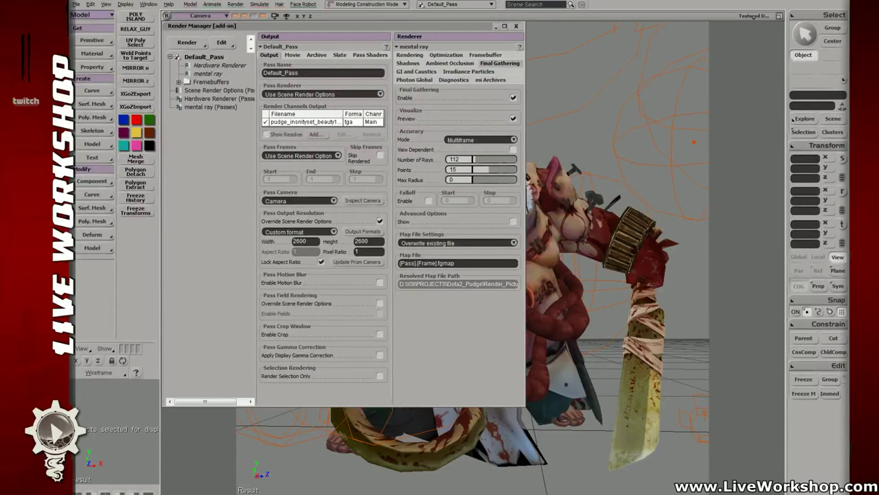
Switch to Softimage, collapse the Render Manager, and examine the character from a higher, more distant angle.
{"action": "double_click", "coordinate": [461, 26]}
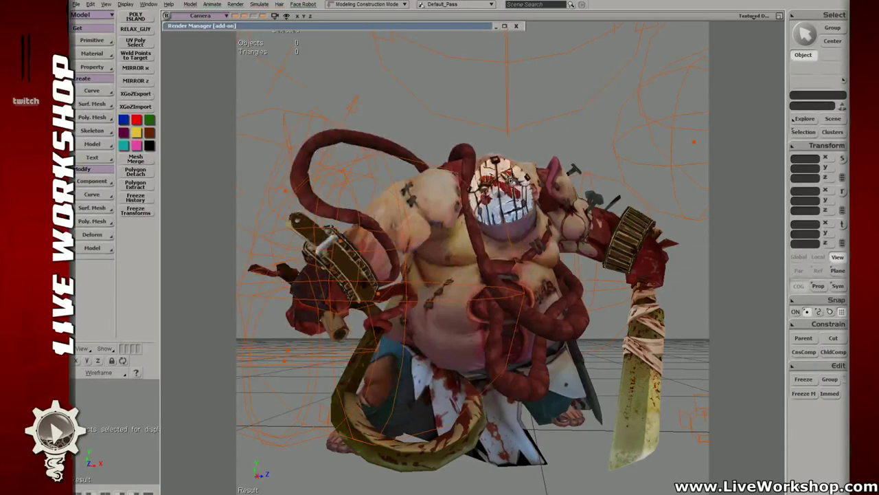
{"action": "left_click_drag", "start_coordinate": [511, 173], "coordinate": [500, 209]}
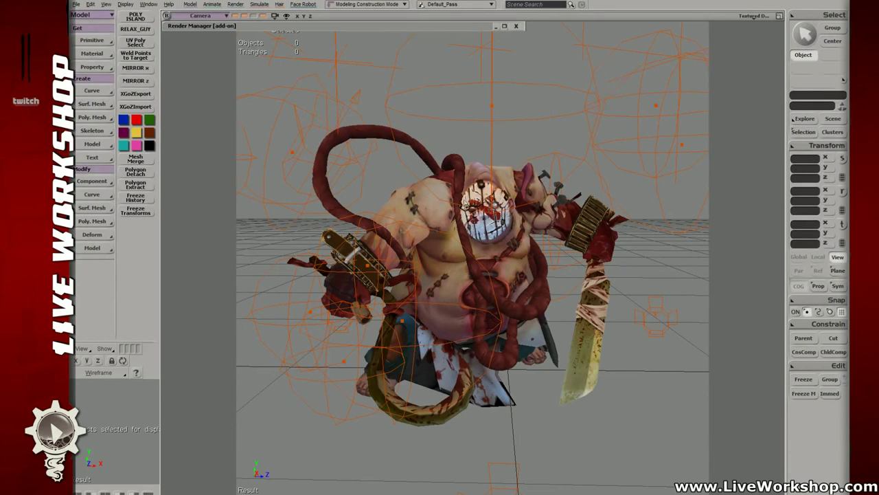
Preview-render a region across the character's head, shoulders and arms up close, then close the region.
{"action": "left_click_drag", "start_coordinate": [494, 185], "coordinate": [517, 194]}
{"action": "key", "text": "shift+q"}
{"action": "key", "text": "q"}
{"action": "left_click_drag", "start_coordinate": [294, 120], "coordinate": [627, 226]}
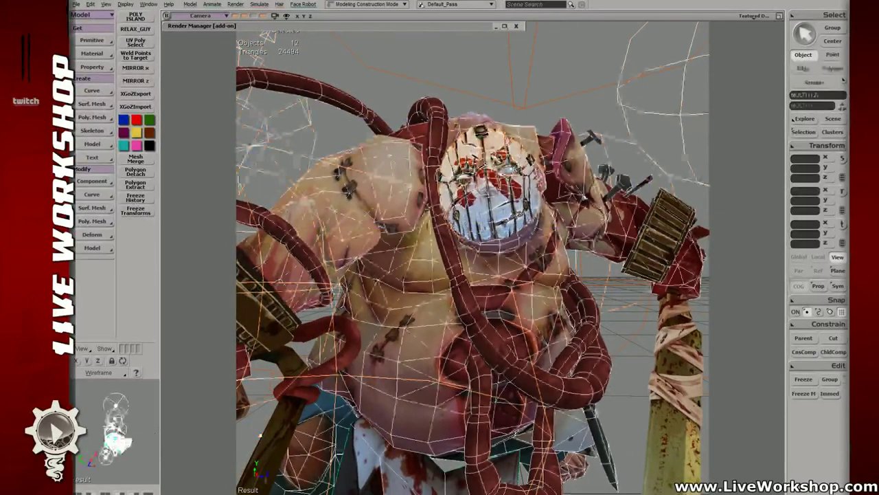
{"action": "left_click_drag", "start_coordinate": [237, 106], "coordinate": [702, 263]}
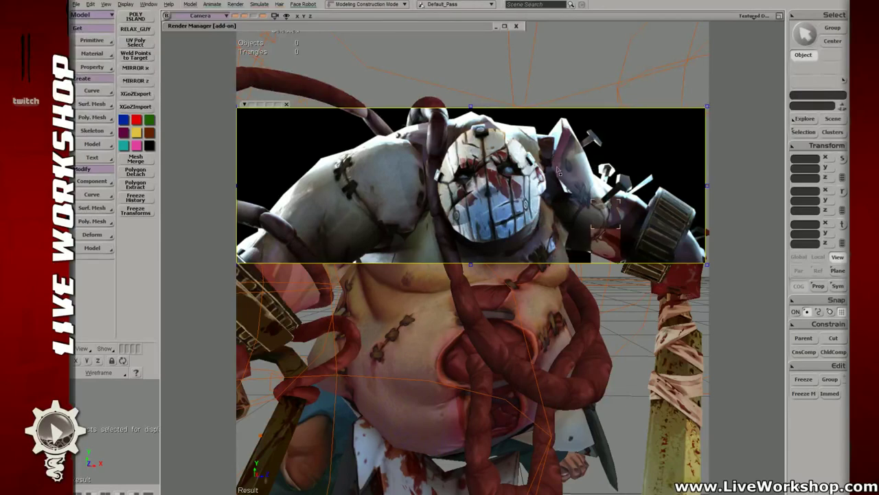
{"action": "key", "text": "q"}
{"action": "scroll", "coordinate": [483, 177], "scroll_direction": "down", "scroll_amount": 5}
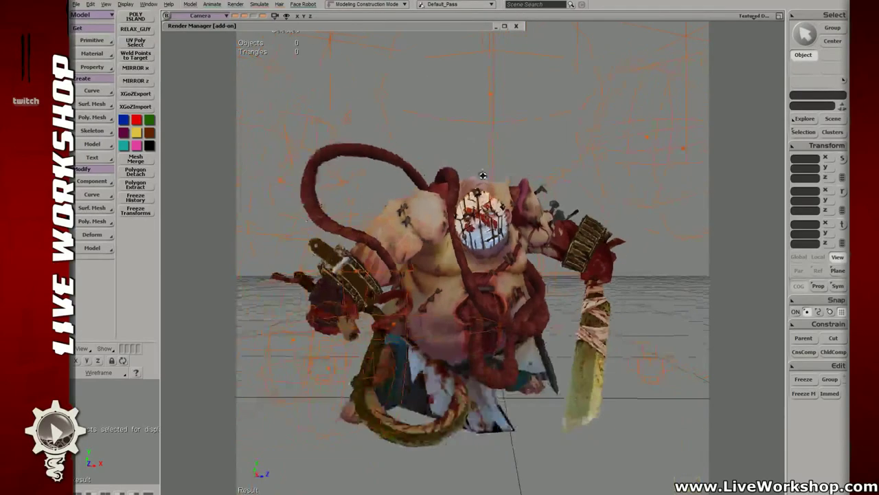
{"action": "scroll", "coordinate": [484, 176], "scroll_direction": "up", "scroll_amount": 2}
{"action": "key", "text": "q"}
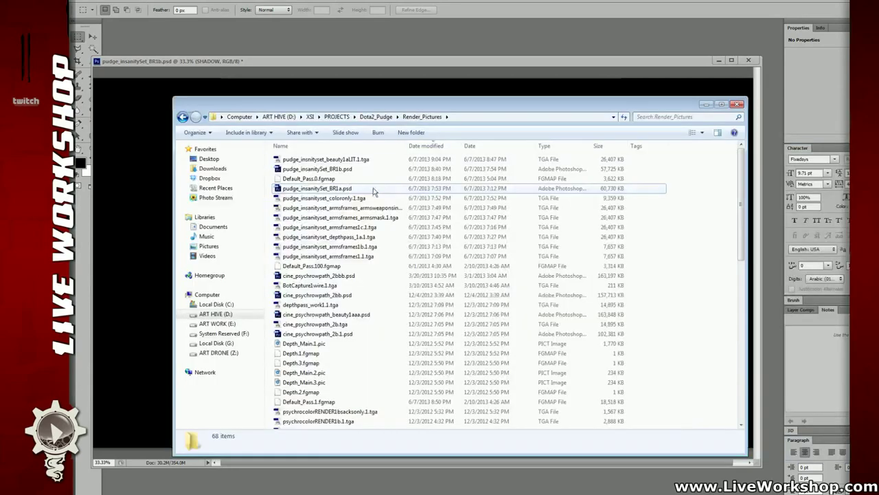
Switch to Photoshop, open pudge_insnityset_beauty1aLIT.1.tga from the Render_Pictures folder, and load its alpha channel as the selection.
{"action": "double_click", "coordinate": [352, 160]}
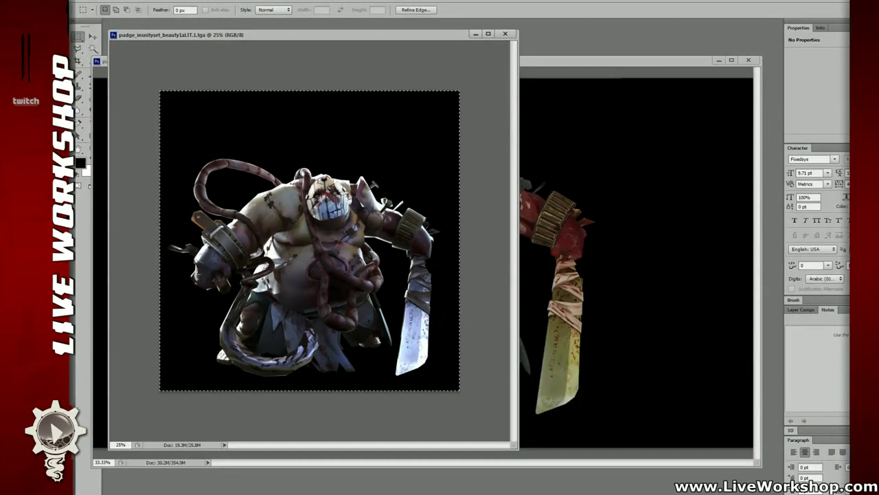
{"action": "key", "text": "ctrl+6"}
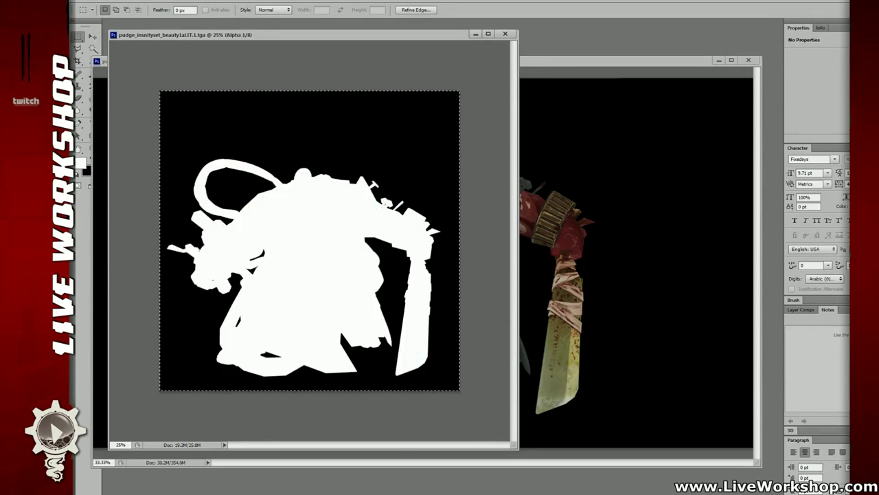
{"action": "key", "text": "ctrl+2"}
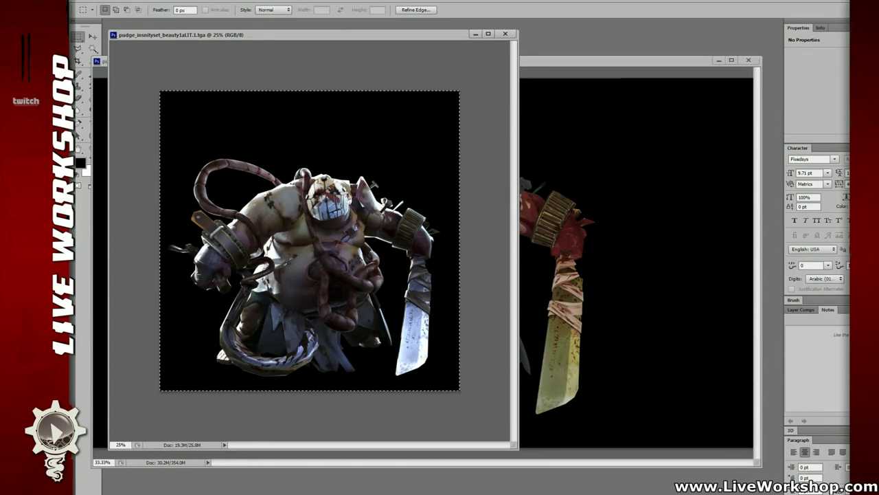
{"action": "key", "text": "ctrl+alt+6"}
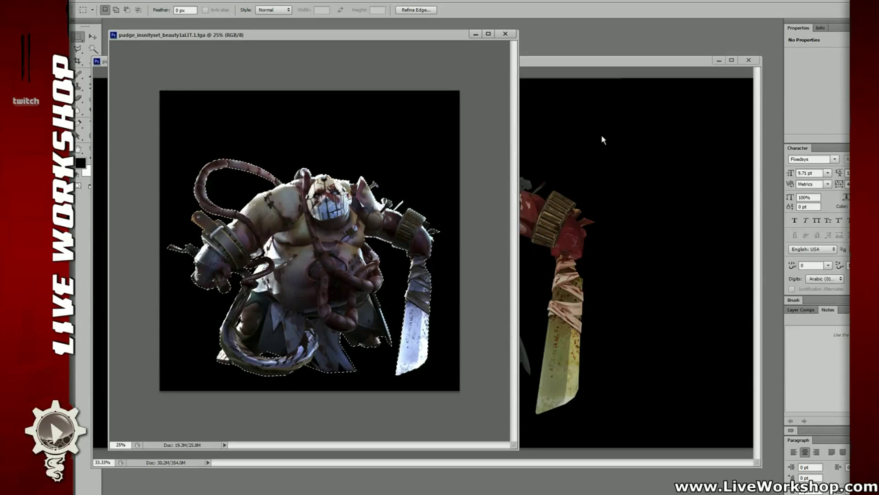
Paste the lit character render into pudge_insanitySet_BR1b.psd as a new layer and move it roughly over the color pass.
{"action": "left_click", "coordinate": [600, 185]}
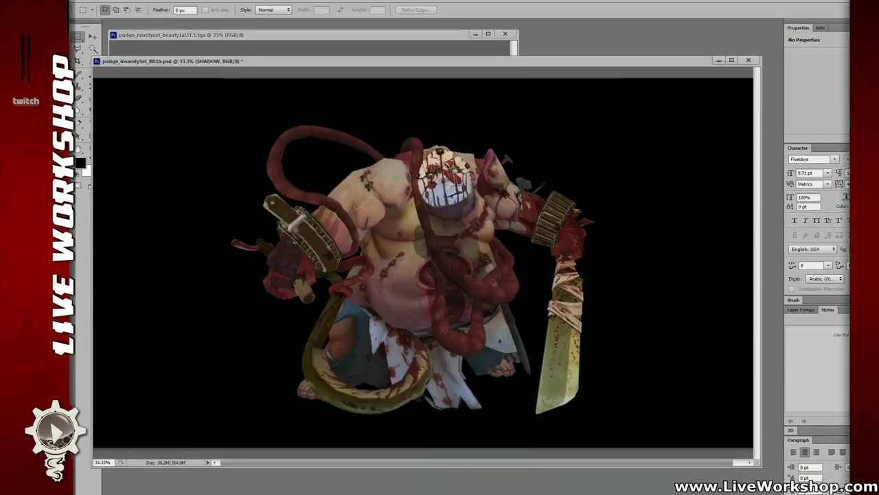
{"action": "key", "text": "alt+["}
{"action": "key", "text": "ctrl+v"}
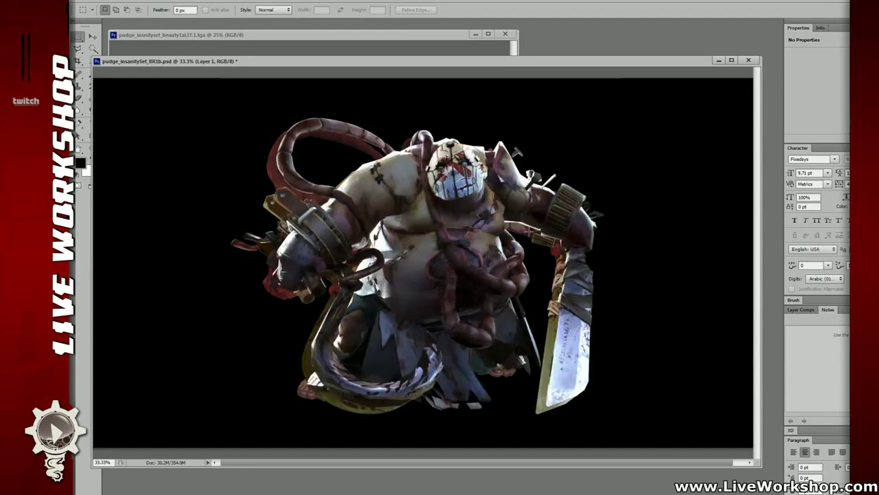
{"action": "key", "text": "v"}
{"action": "left_click_drag", "start_coordinate": [515, 234], "coordinate": [504, 242]}
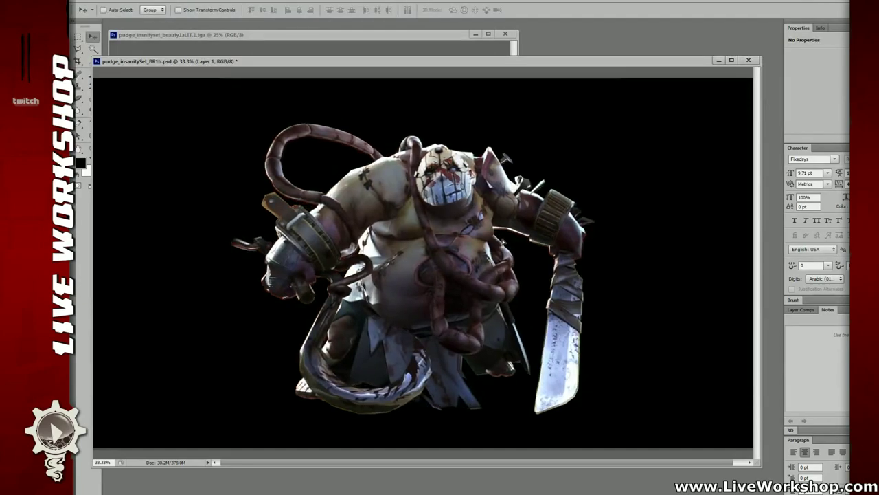
Nudge the pasted lit layer until its outlines match the color pass around the arm strap and hanging intestine.
{"action": "key", "text": "ctrl+plus"}
{"action": "key", "text": "ctrl+plus"}
{"action": "left_click_drag", "start_coordinate": [227, 165], "coordinate": [469, 245]}
{"action": "key", "text": "ctrl+plus"}
{"action": "key", "text": "ctrl+plus"}
{"action": "left_click_drag", "start_coordinate": [417, 171], "coordinate": [478, 250]}
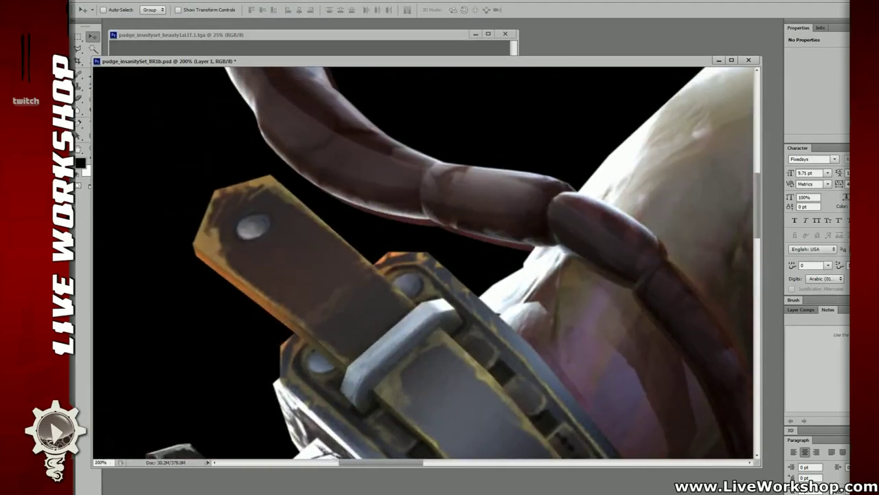
{"action": "key", "text": "ctrl+comma"}
{"action": "key", "text": "ctrl+comma"}
{"action": "key", "text": "Right"}
{"action": "key", "text": "Right"}
{"action": "key", "text": "Right"}
{"action": "key", "text": "Right"}
{"action": "key", "text": "Right"}
{"action": "key", "text": "Right"}
{"action": "key", "text": "Down"}
{"action": "key", "text": "Down"}
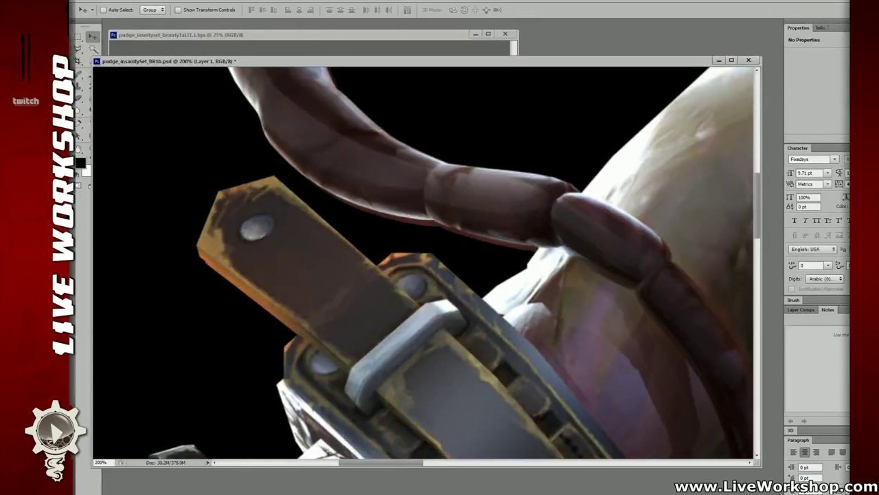
{"action": "key", "text": "Down"}
{"action": "key", "text": "Down"}
{"action": "key", "text": "Down"}
{"action": "key", "text": "Down"}
{"action": "key", "text": "Down"}
{"action": "key", "text": "Down"}
{"action": "key", "text": "Right"}
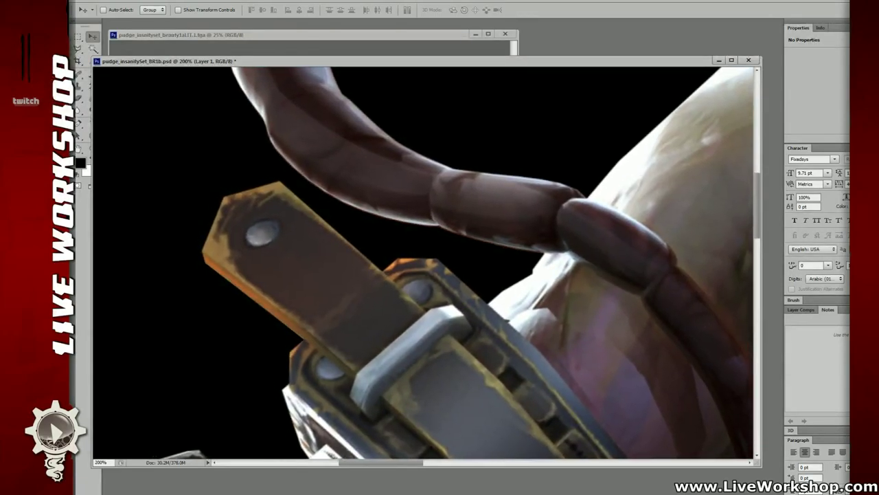
Compare the lit layer's alignment with the color pass by repeatedly hiding and showing it near the arm strap.
{"action": "key", "text": "ctrl+comma"}
{"action": "key", "text": "ctrl+comma"}
{"action": "key", "text": "ctrl+comma"}
{"action": "key", "text": "ctrl+comma"}
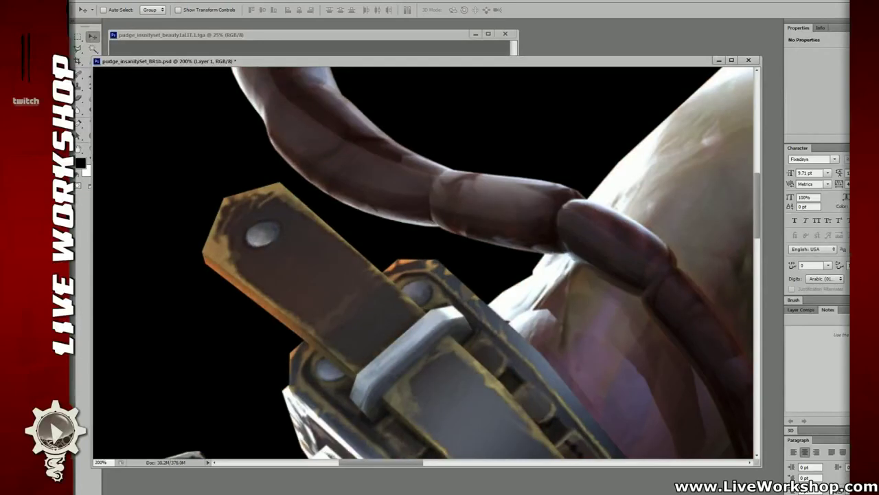
{"action": "key", "text": "ctrl+comma"}
{"action": "key", "text": "ctrl+comma"}
{"action": "key", "text": "ctrl+minus"}
{"action": "key", "text": "ctrl+minus"}
{"action": "key", "text": "ctrl+minus"}
{"action": "key", "text": "ctrl+minus"}
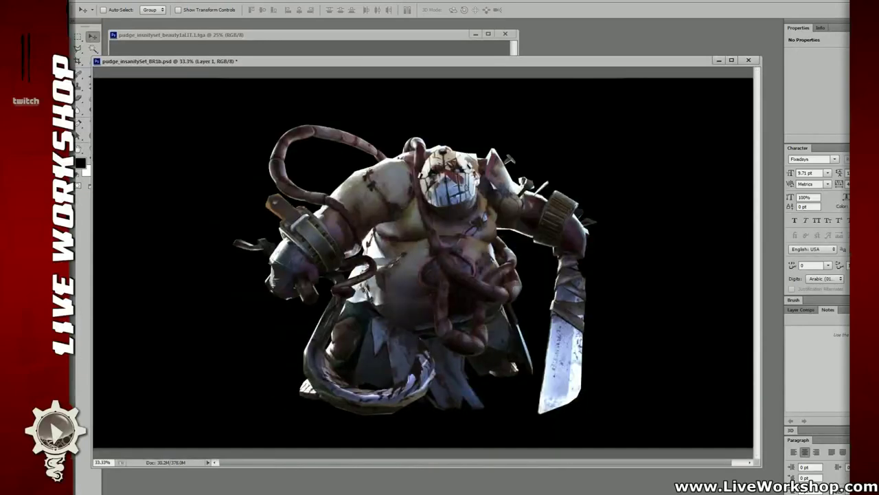
Name the pasted layer LIT, compare it with the color pass over the whole figure, and leave it hidden.
{"action": "key", "text": "ctrl+comma"}
{"action": "key", "text": "ctrl+comma"}
{"action": "key", "text": "ctrl+comma"}
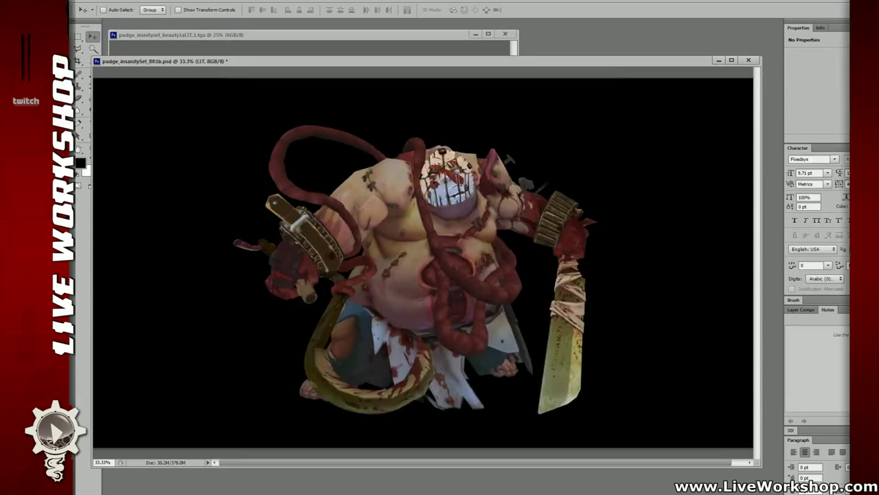
{"action": "key", "text": "ctrl+comma"}
{"action": "key", "text": "ctrl+comma"}
{"action": "key", "text": "ctrl+comma"}
{"action": "key", "text": "ctrl+comma"}
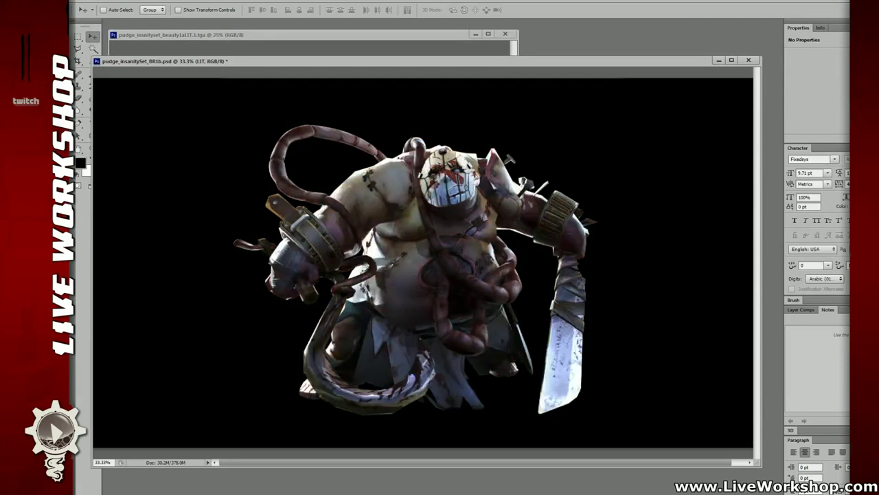
{"action": "key", "text": "ctrl+comma"}
{"action": "key", "text": "ctrl+comma"}
{"action": "key", "text": "ctrl+comma"}
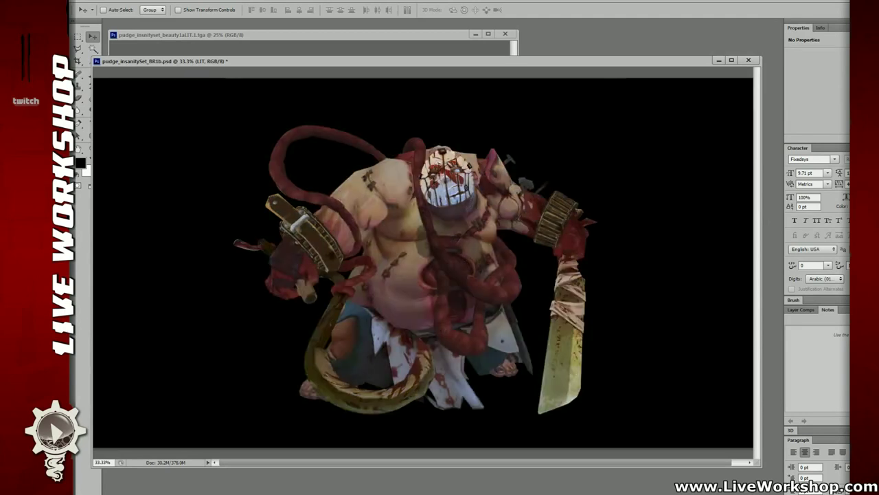
Select the SHADOW layer and close the separate beauty1aLIT render document.
{"action": "key", "text": "alt+bracketleft"}
{"action": "left_click_drag", "start_coordinate": [523, 62], "coordinate": [488, 85]}
{"action": "left_click", "coordinate": [465, 35]}
{"action": "left_click", "coordinate": [505, 34]}
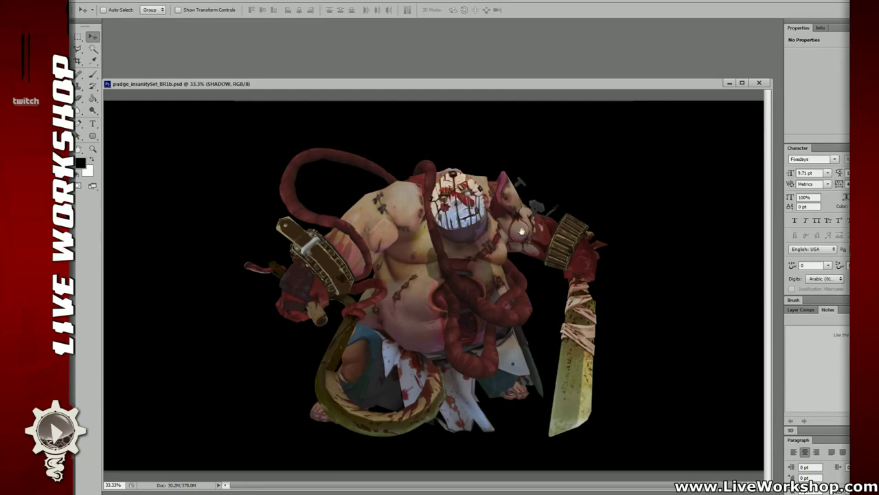
Set up the Brush tool with a 13 px tip and 100% opacity for painting around the neck below the mask.
{"action": "key", "text": "ctrl+plus"}
{"action": "key", "text": "ctrl+plus"}
{"action": "left_click_drag", "start_coordinate": [523, 232], "coordinate": [482, 298]}
{"action": "key", "text": "ctrl+plus"}
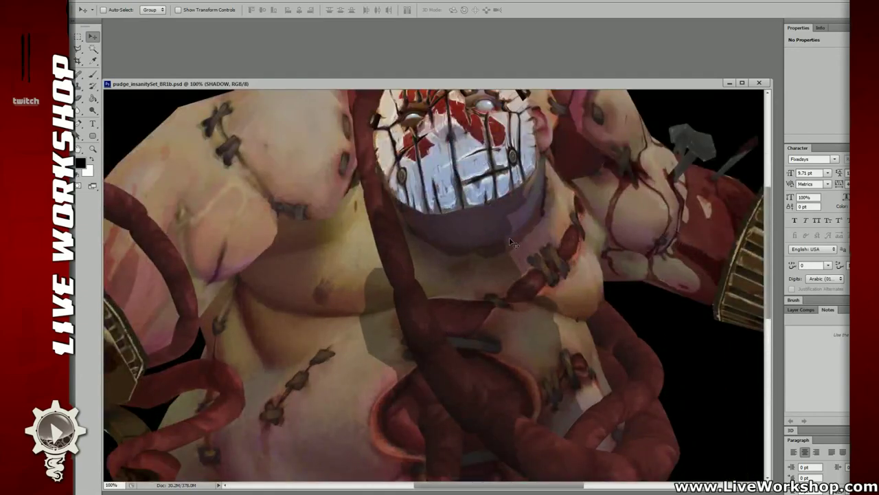
{"action": "key", "text": "b"}
{"action": "right_click", "coordinate": [518, 235]}
{"action": "left_click", "coordinate": [589, 266]}
{"action": "left_click_drag", "start_coordinate": [423, 234], "coordinate": [420, 233]}
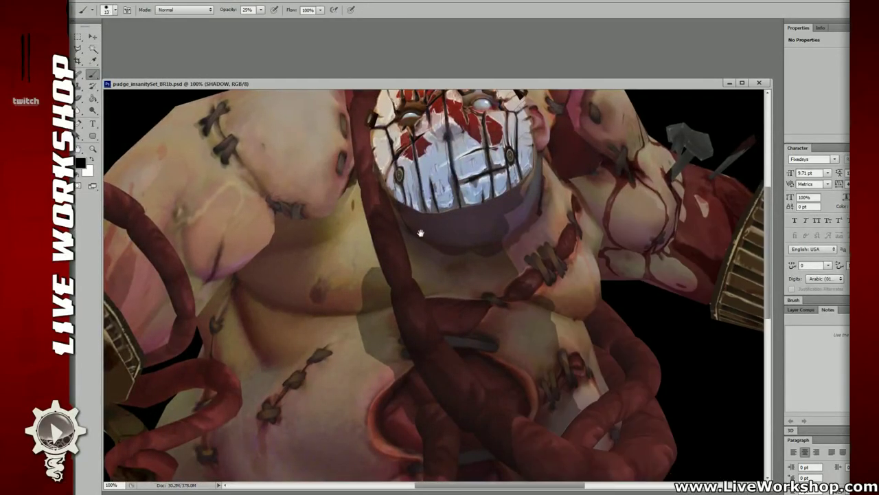
{"action": "scroll", "coordinate": [421, 233], "scroll_direction": "up", "scroll_amount": 1}
{"action": "left_click_drag", "start_coordinate": [505, 204], "coordinate": [451, 224]}
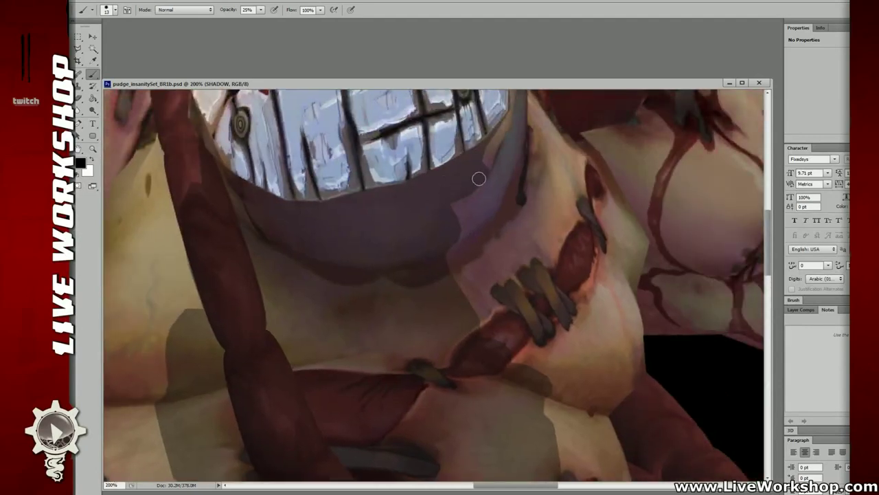
{"action": "left_click_drag", "start_coordinate": [261, 10], "coordinate": [333, 49]}
Try to paint a shadow stroke on the neck just beside the mask's lower edge, then undo it.
{"action": "left_click_drag", "start_coordinate": [495, 175], "coordinate": [440, 176]}
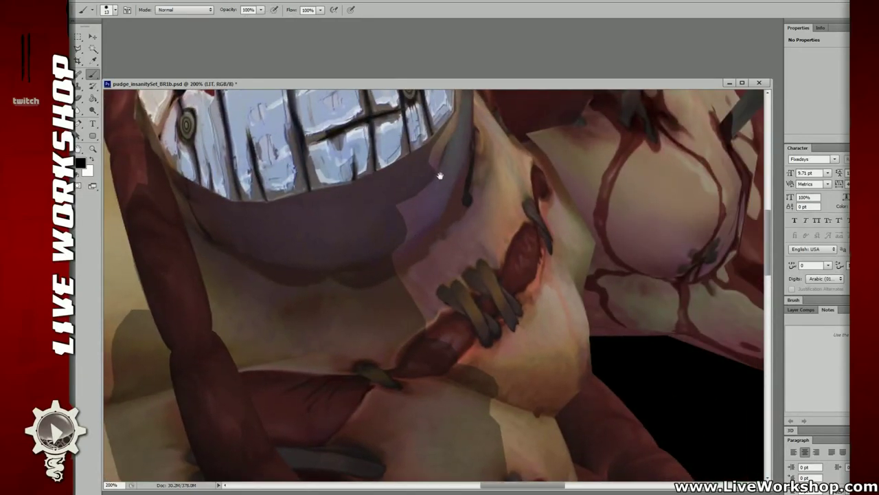
{"action": "left_click", "coordinate": [427, 155]}
{"action": "key", "text": "Return"}
{"action": "key", "text": "alt+["}
{"action": "mouse_move", "coordinate": [415, 176]}
{"action": "left_mouse_down"}
{"action": "mouse_move", "coordinate": [378, 245]}
{"action": "mouse_move", "coordinate": [411, 185]}
{"action": "mouse_move", "coordinate": [392, 208]}
{"action": "left_mouse_up"}
{"action": "key", "text": "ctrl+z"}
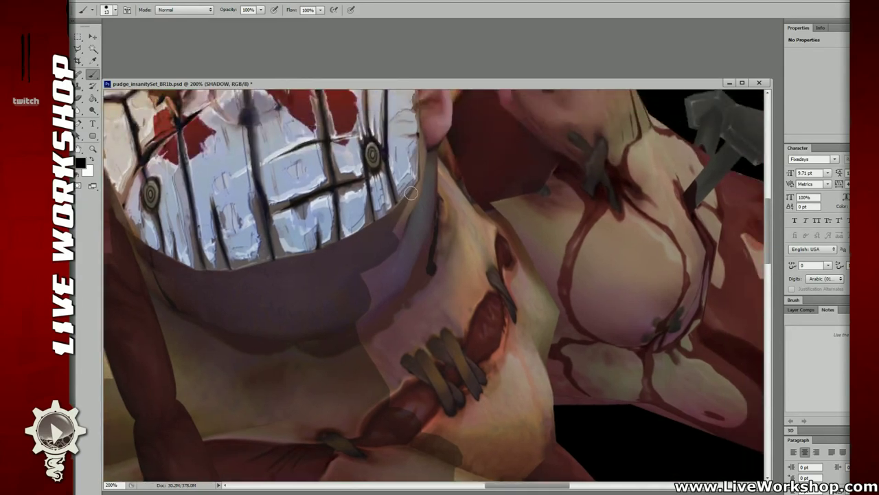
Paint black shadow details on the SHADOW layer around the stitched chest wound and beneath its stitches.
{"action": "mouse_move", "coordinate": [371, 275]}
{"action": "left_mouse_down"}
{"action": "mouse_move", "coordinate": [420, 250]}
{"action": "mouse_move", "coordinate": [420, 224]}
{"action": "mouse_move", "coordinate": [410, 273]}
{"action": "left_mouse_up"}
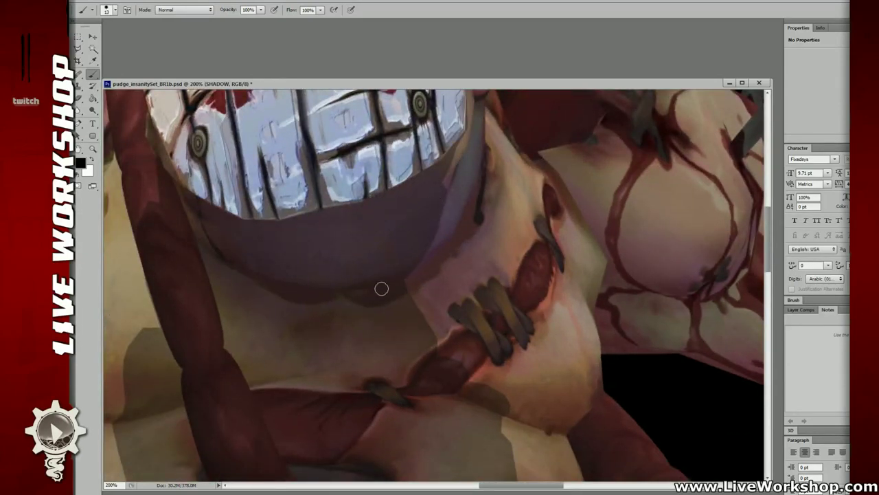
{"action": "scroll", "coordinate": [419, 199], "scroll_direction": "down", "scroll_amount": 3}
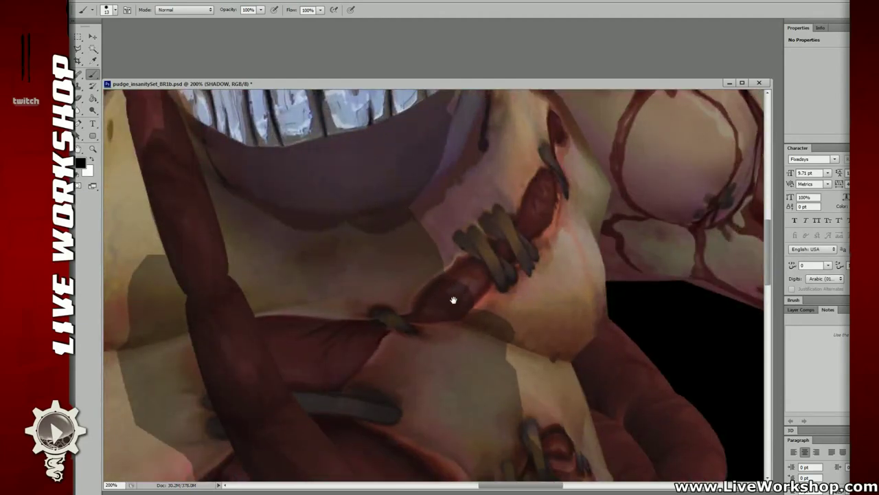
{"action": "left_click_drag", "start_coordinate": [453, 301], "coordinate": [440, 283]}
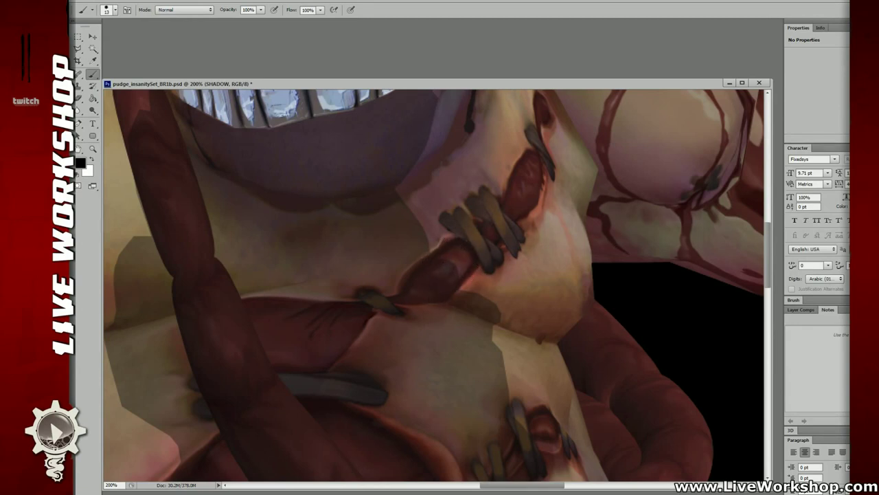
{"action": "left_click_drag", "start_coordinate": [461, 247], "coordinate": [441, 253]}
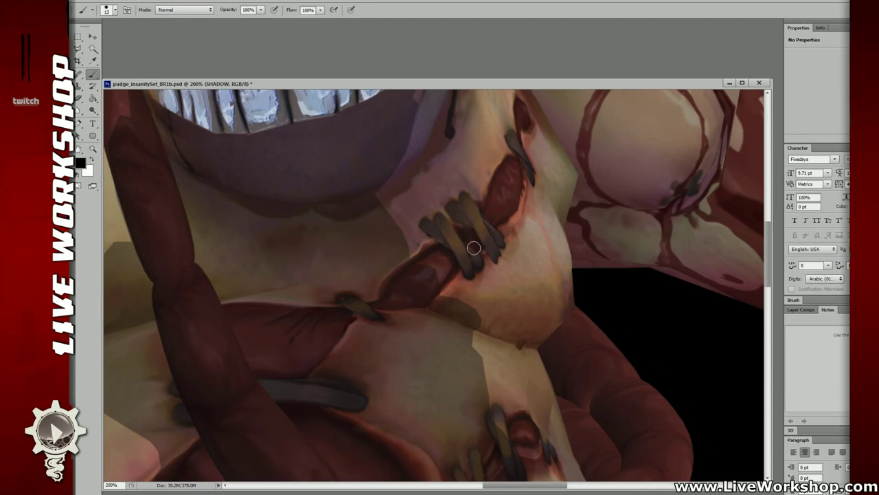
{"action": "mouse_move", "coordinate": [488, 192]}
{"action": "left_mouse_down"}
{"action": "mouse_move", "coordinate": [456, 238]}
{"action": "mouse_move", "coordinate": [471, 217]}
{"action": "left_mouse_up"}
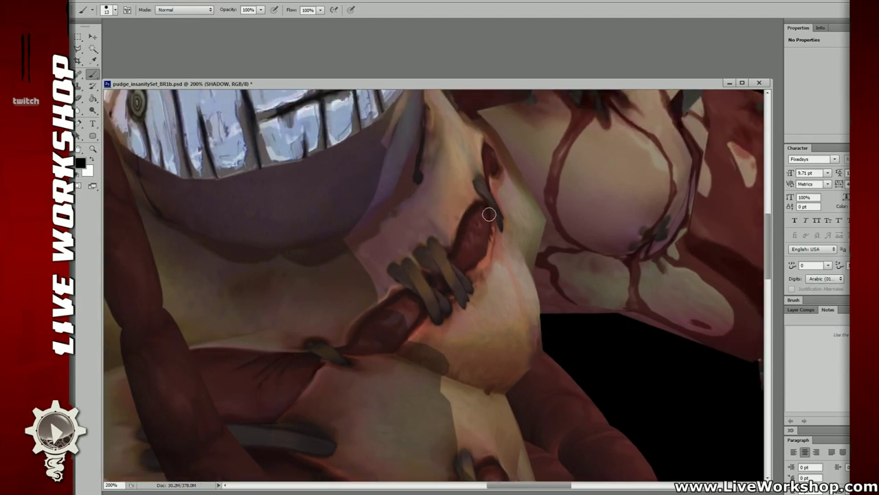
{"action": "scroll", "coordinate": [403, 183], "scroll_direction": "up", "scroll_amount": 2}
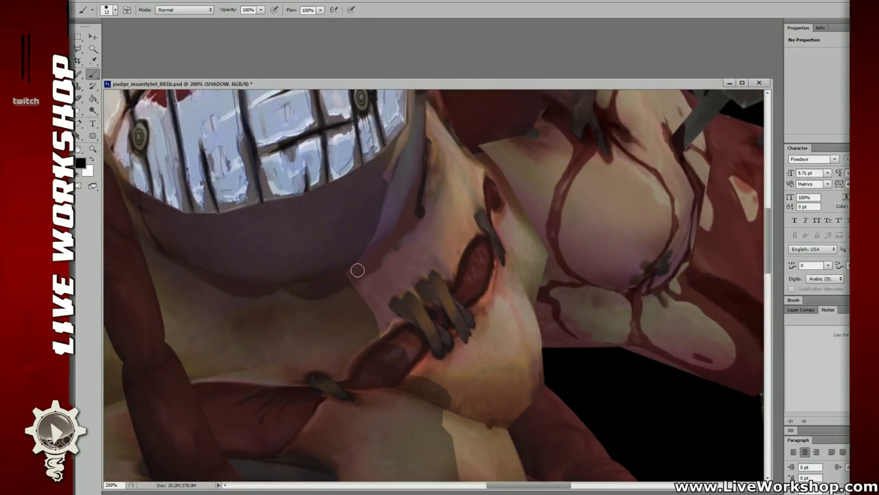
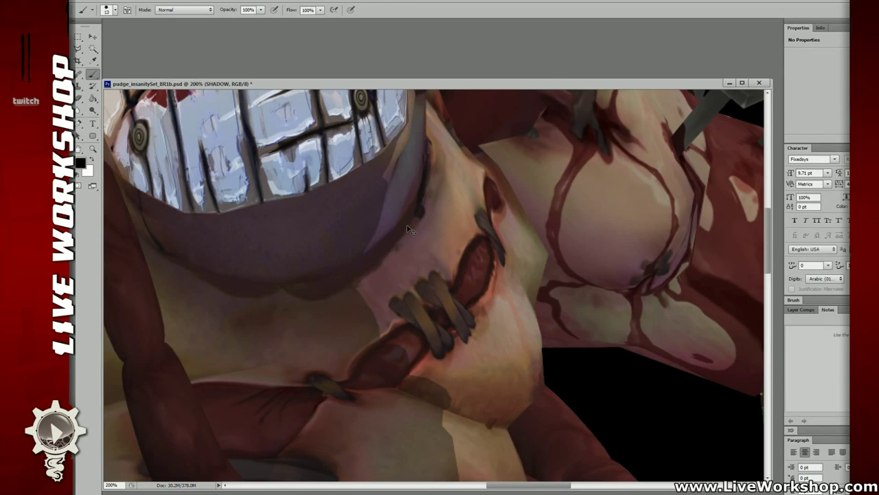
Undo the last neck stroke and repaint the shadow edge from the jaw fold down to the stitched chest wound.
{"action": "key", "text": "ctrl+z"}
{"action": "left_click_drag", "start_coordinate": [407, 224], "coordinate": [357, 285]}
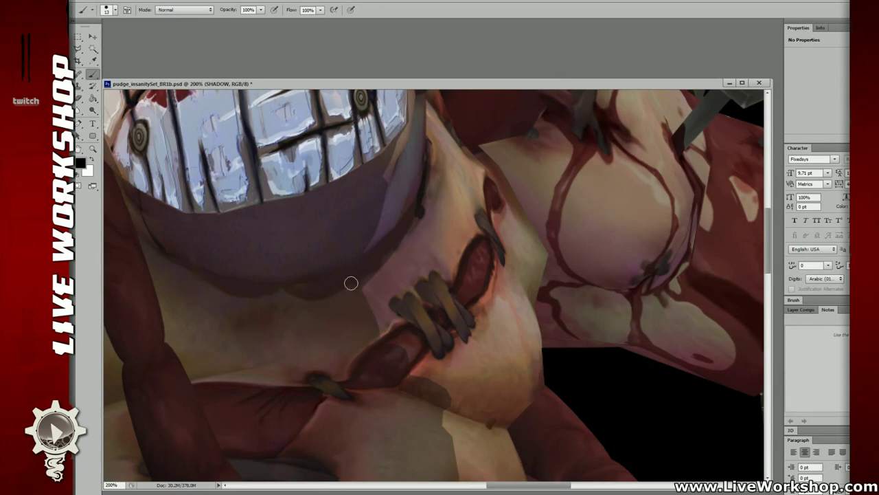
{"action": "left_click_drag", "start_coordinate": [353, 284], "coordinate": [376, 350]}
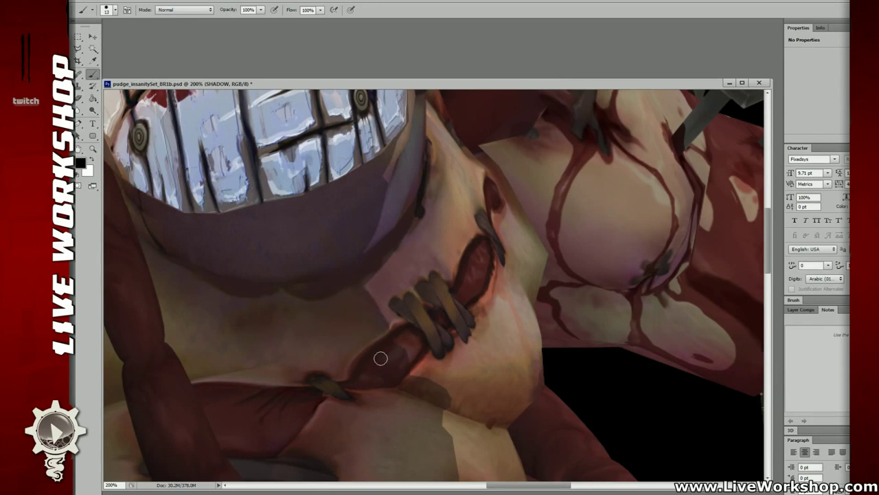
{"action": "mouse_move", "coordinate": [468, 264]}
{"action": "left_mouse_down"}
{"action": "mouse_move", "coordinate": [367, 261]}
{"action": "mouse_move", "coordinate": [378, 298]}
{"action": "mouse_move", "coordinate": [387, 278]}
{"action": "left_mouse_up"}
{"action": "key", "text": "ctrl+minus"}
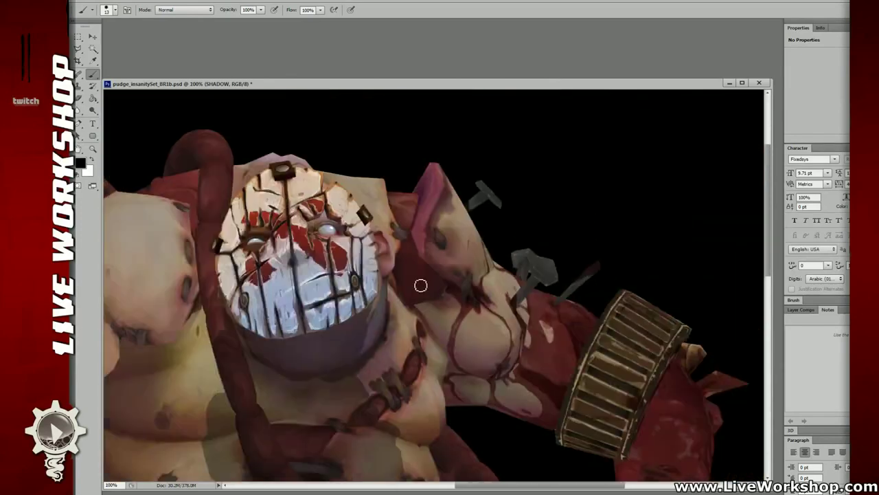
Try to paint a shadow stroke on the far upper arm beside the chest, then undo it.
{"action": "left_click_drag", "start_coordinate": [443, 297], "coordinate": [410, 226]}
{"action": "key", "text": "ctrl+plus"}
{"action": "mouse_move", "coordinate": [400, 298]}
{"action": "left_mouse_down"}
{"action": "mouse_move", "coordinate": [413, 262]}
{"action": "mouse_move", "coordinate": [423, 261]}
{"action": "left_mouse_up"}
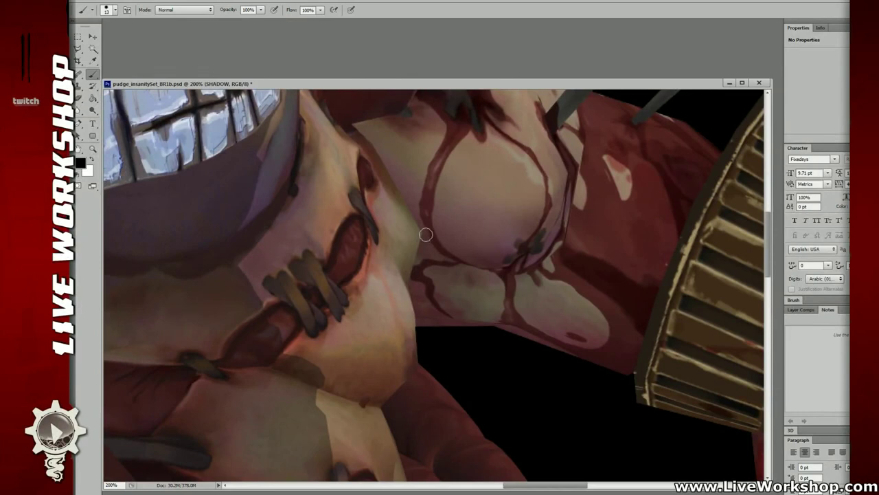
{"action": "left_click_drag", "start_coordinate": [421, 238], "coordinate": [410, 282]}
{"action": "key", "text": "ctrl+z"}
Start a Polygonal Lasso outline for the far arm's shadow, from below the ear across the shoulder and around the round bulge.
{"action": "key", "text": "l"}
{"action": "mouse_move", "coordinate": [372, 137]}
{"action": "left_mouse_down"}
{"action": "mouse_move", "coordinate": [409, 296]}
{"action": "mouse_move", "coordinate": [453, 269]}
{"action": "mouse_move", "coordinate": [478, 352]}
{"action": "left_mouse_up"}
{"action": "left_click", "coordinate": [358, 208]}
{"action": "left_click", "coordinate": [379, 238]}
{"action": "left_click", "coordinate": [406, 265]}
{"action": "left_click", "coordinate": [423, 269]}
{"action": "left_click", "coordinate": [473, 348]}
{"action": "left_click", "coordinate": [479, 361]}
{"action": "left_click", "coordinate": [500, 384]}
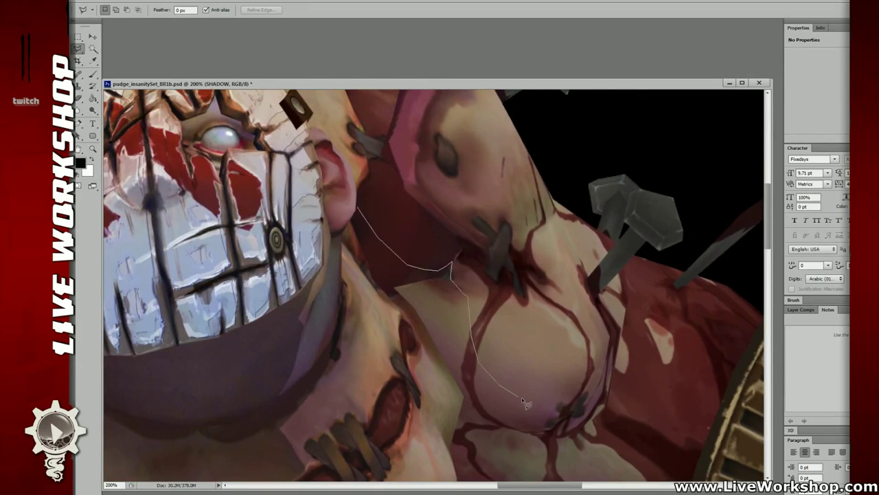
{"action": "left_click", "coordinate": [547, 403]}
{"action": "left_click", "coordinate": [577, 403]}
Continue the outline along the armband, the arm's underside and the chest contour, closing it below the ear.
{"action": "mouse_move", "coordinate": [580, 398]}
{"action": "left_mouse_down"}
{"action": "mouse_move", "coordinate": [430, 235]}
{"action": "mouse_move", "coordinate": [434, 251]}
{"action": "mouse_move", "coordinate": [464, 234]}
{"action": "mouse_move", "coordinate": [460, 255]}
{"action": "mouse_move", "coordinate": [496, 313]}
{"action": "mouse_move", "coordinate": [543, 320]}
{"action": "mouse_move", "coordinate": [524, 380]}
{"action": "mouse_move", "coordinate": [392, 331]}
{"action": "mouse_move", "coordinate": [313, 330]}
{"action": "mouse_move", "coordinate": [305, 303]}
{"action": "left_mouse_up"}
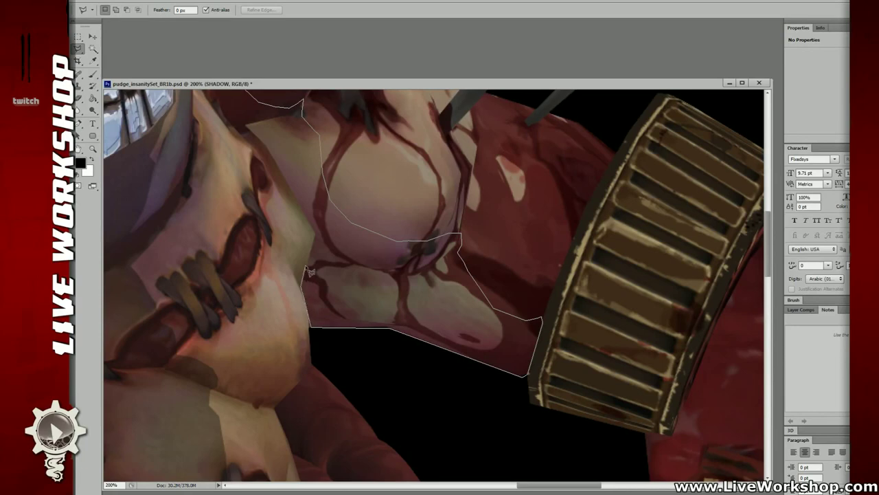
{"action": "left_click_drag", "start_coordinate": [307, 263], "coordinate": [345, 282]}
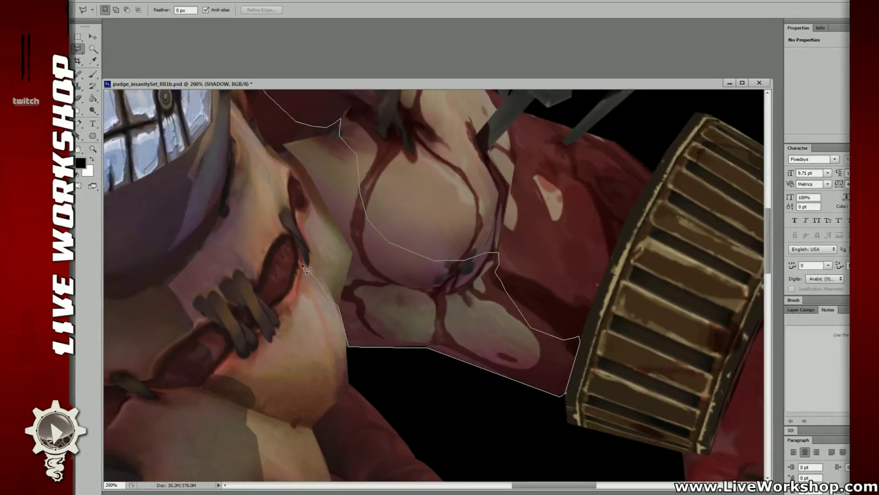
{"action": "left_click_drag", "start_coordinate": [294, 226], "coordinate": [303, 287]}
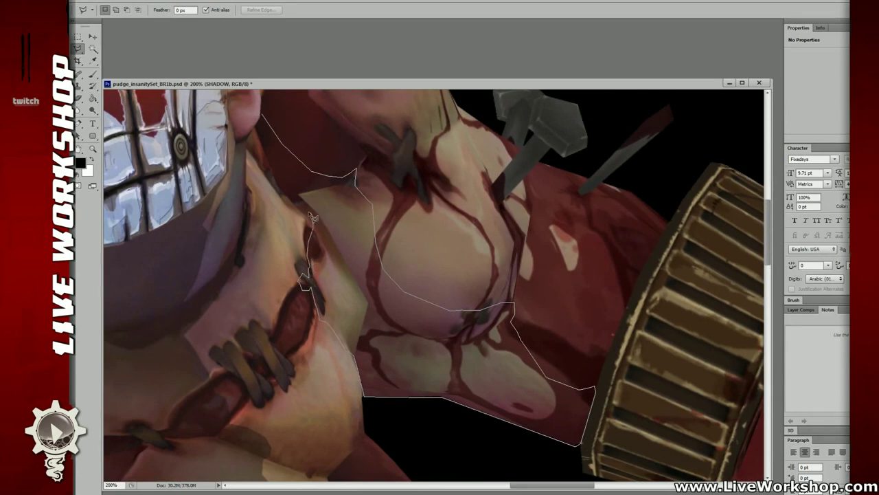
{"action": "left_click_drag", "start_coordinate": [312, 217], "coordinate": [317, 244]}
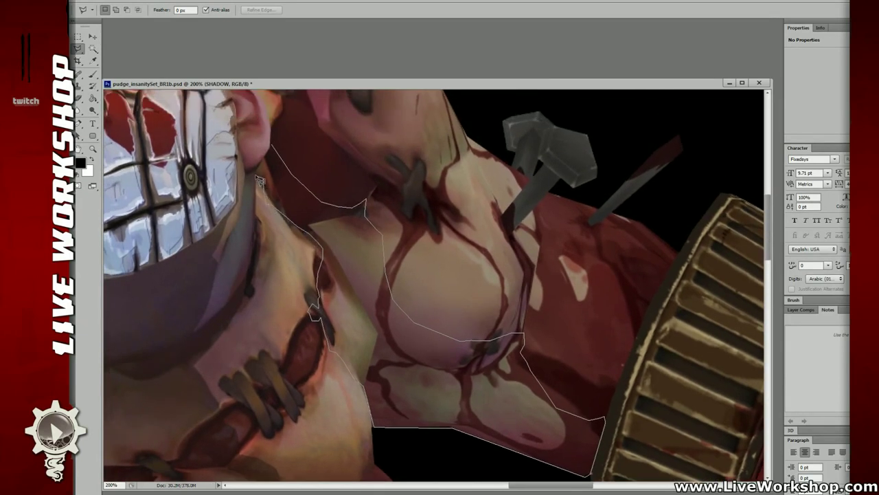
{"action": "left_click", "coordinate": [273, 148]}
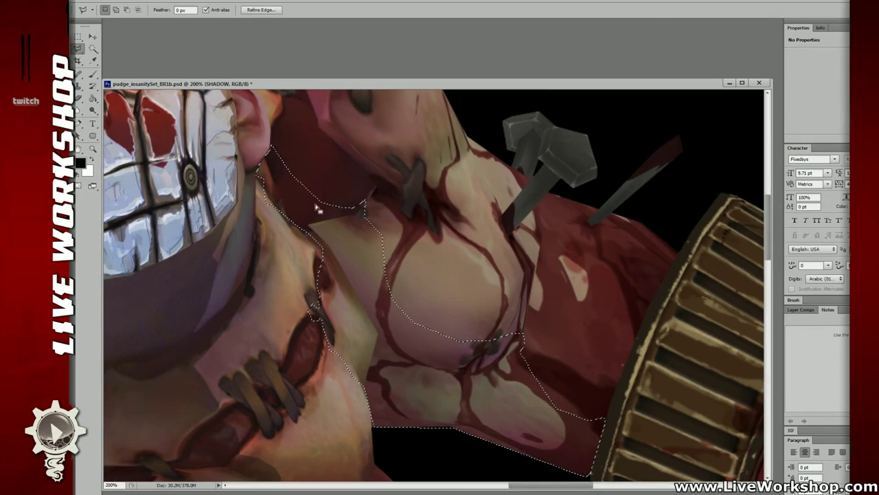
Fill the outlined arm area with black on the SHADOW layer using the Paint Bucket, and clear the selection.
{"action": "key", "text": "g"}
{"action": "left_click", "coordinate": [353, 233]}
{"action": "key", "text": "m"}
{"action": "left_click", "coordinate": [439, 204]}
{"action": "key", "text": "ctrl+minus"}
{"action": "key", "text": "ctrl+minus"}
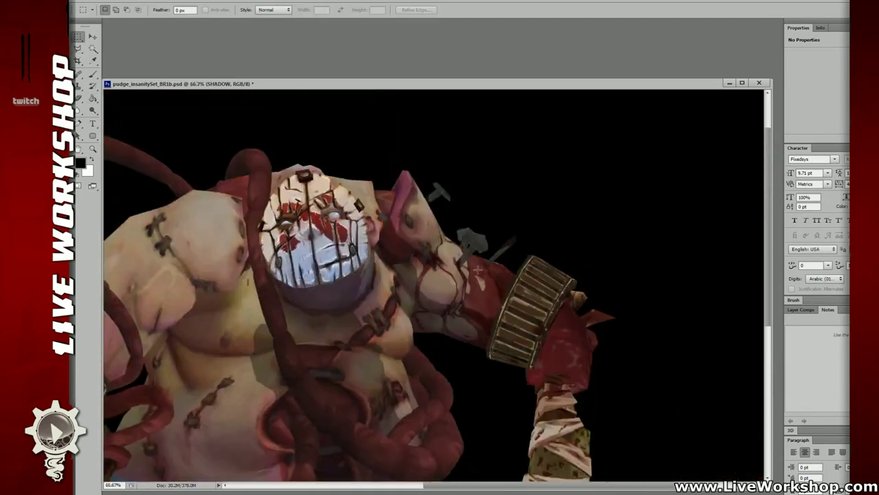
Examine the shadow coverage over the whole figure and in the chest folds beside the near arm.
{"action": "left_click_drag", "start_coordinate": [470, 264], "coordinate": [485, 219]}
{"action": "key", "text": "b"}
{"action": "scroll", "coordinate": [429, 235], "scroll_direction": "up", "scroll_amount": 3}
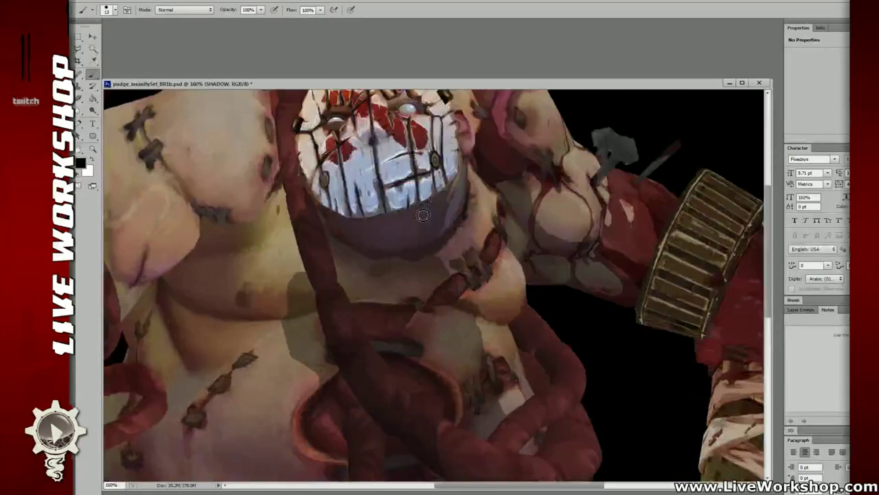
{"action": "scroll", "coordinate": [441, 252], "scroll_direction": "down", "scroll_amount": 3}
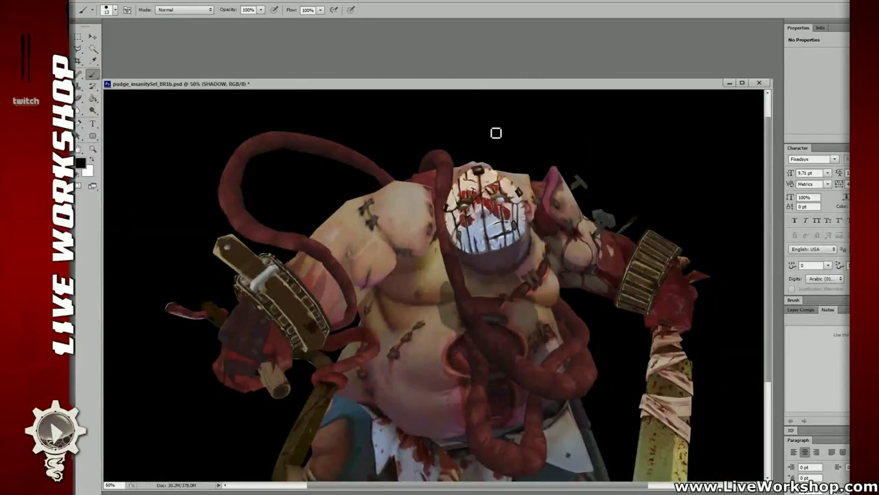
{"action": "mouse_move", "coordinate": [522, 80]}
{"action": "left_mouse_down"}
{"action": "mouse_move", "coordinate": [529, 25]}
{"action": "mouse_move", "coordinate": [541, 54]}
{"action": "left_mouse_up"}
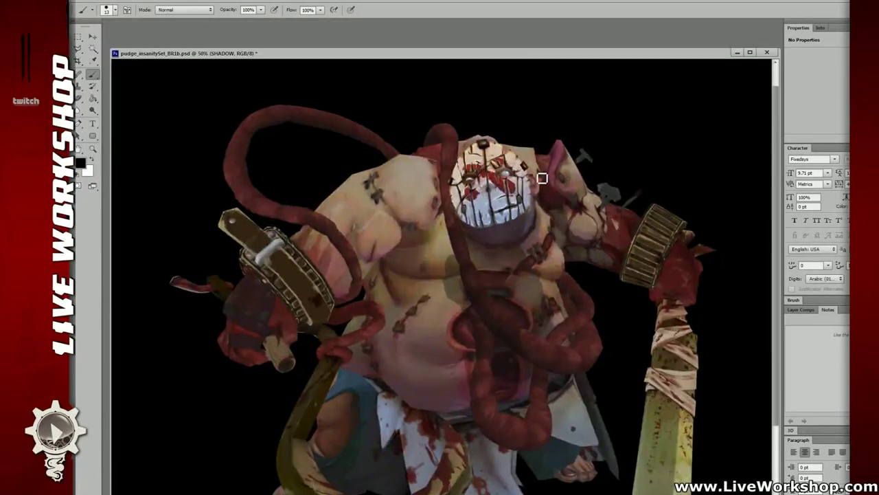
{"action": "scroll", "coordinate": [477, 213], "scroll_direction": "up", "scroll_amount": 3}
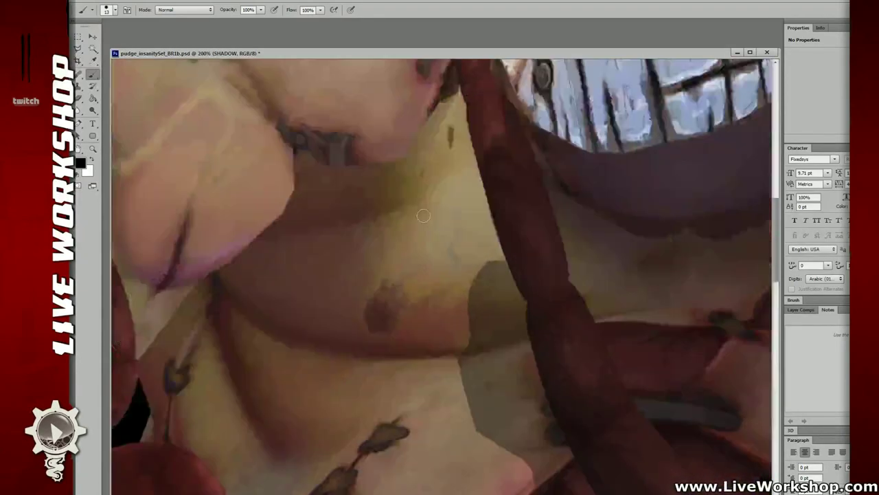
{"action": "key", "text": "l"}
{"action": "mouse_move", "coordinate": [353, 204]}
{"action": "left_mouse_down"}
{"action": "mouse_move", "coordinate": [332, 271]}
{"action": "mouse_move", "coordinate": [291, 276]}
{"action": "left_mouse_up"}
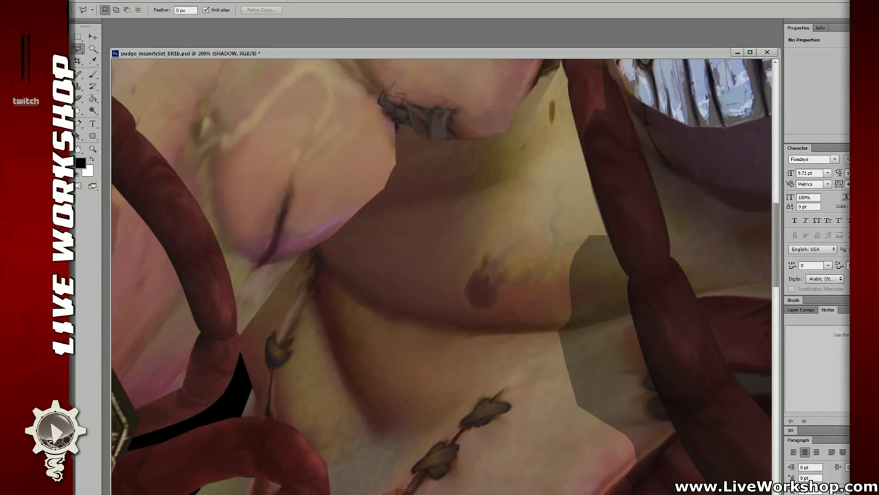
Create a selection from the arms weapons mask with the Magic Wand, hide the mask and return to the SHADOW layer.
{"action": "key", "text": "alt+bracketleft"}
{"action": "key", "text": "ctrl+comma"}
{"action": "key", "text": "ctrl+minus"}
{"action": "key", "text": "ctrl+minus"}
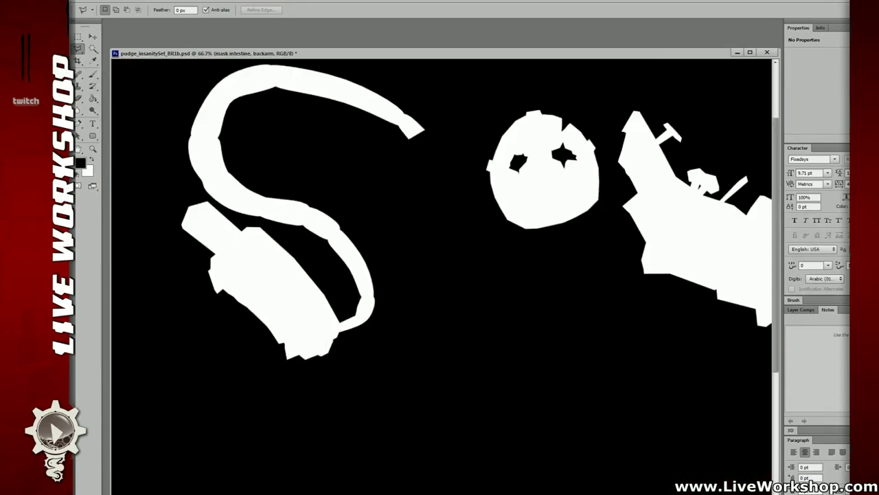
{"action": "key", "text": "alt+bracketleft"}
{"action": "key", "text": "w"}
{"action": "left_click", "coordinate": [411, 221]}
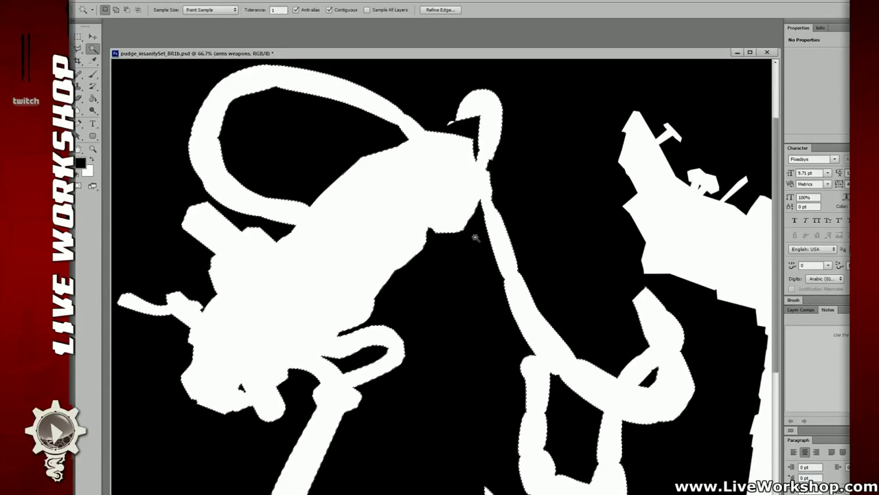
{"action": "key", "text": "ctrl+comma"}
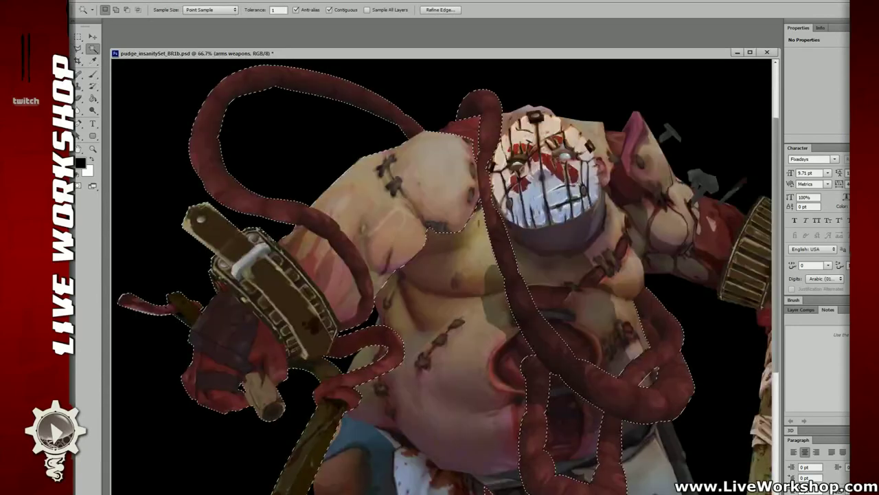
{"action": "key", "text": "alt+bracketright"}
Set up the Brush tool with a 100 px tip for painting the chest beside the near arm.
{"action": "key", "text": "b"}
{"action": "key", "text": "ctrl+plus"}
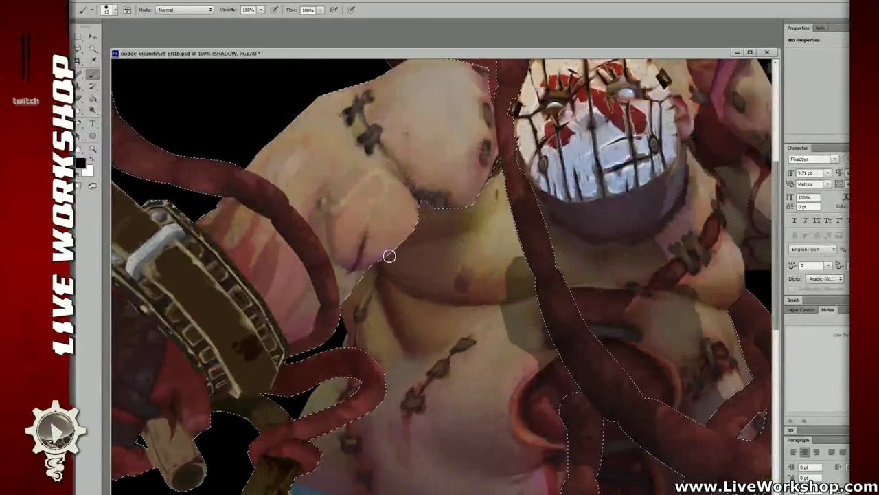
{"action": "key", "text": "bracketright"}
{"action": "key", "text": "bracketright"}
{"action": "key", "text": "bracketright"}
{"action": "key", "text": "bracketright"}
{"action": "key", "text": "bracketright"}
{"action": "key", "text": "bracketright"}
{"action": "key", "text": "bracketright"}
{"action": "key", "text": "bracketright"}
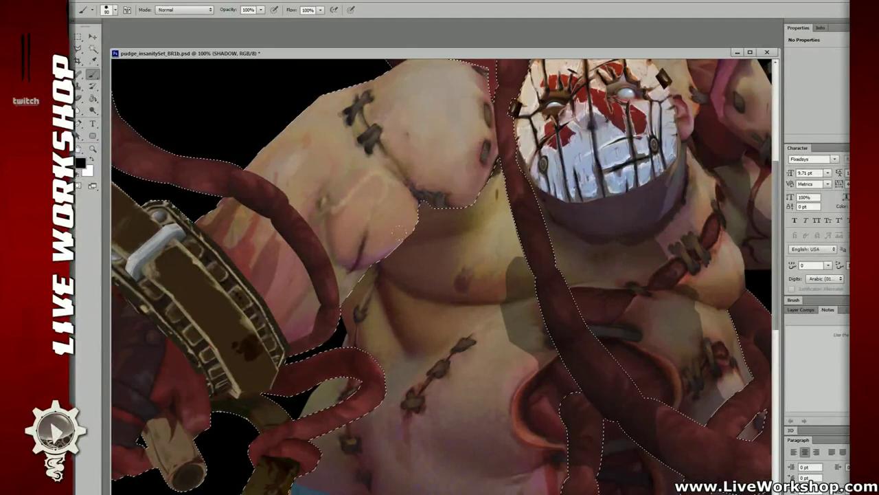
{"action": "key", "text": "bracketright"}
Try out shadow strokes on the chest beneath the near shoulder and undo them, dismissing the hidden-layer error.
{"action": "left_click_drag", "start_coordinate": [422, 227], "coordinate": [403, 240]}
{"action": "left_click_drag", "start_coordinate": [403, 239], "coordinate": [422, 214]}
{"action": "key", "text": "ctrl+z"}
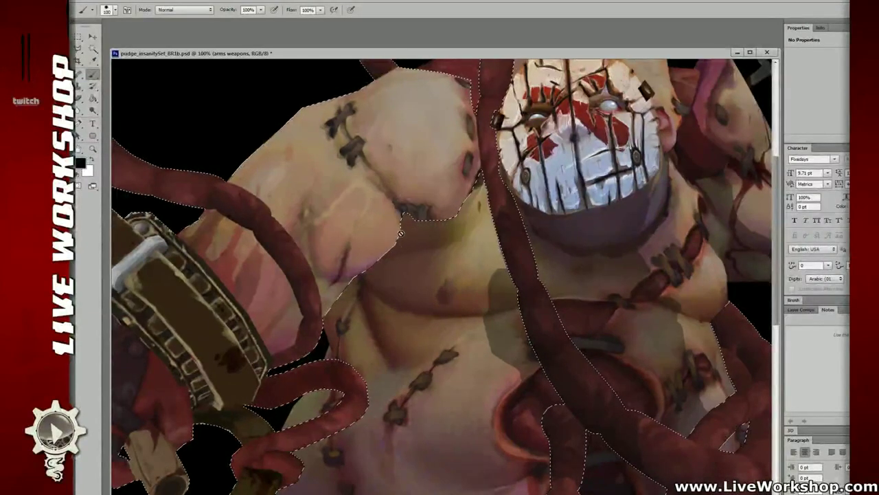
{"action": "left_click", "coordinate": [405, 231]}
{"action": "key", "text": "Return"}
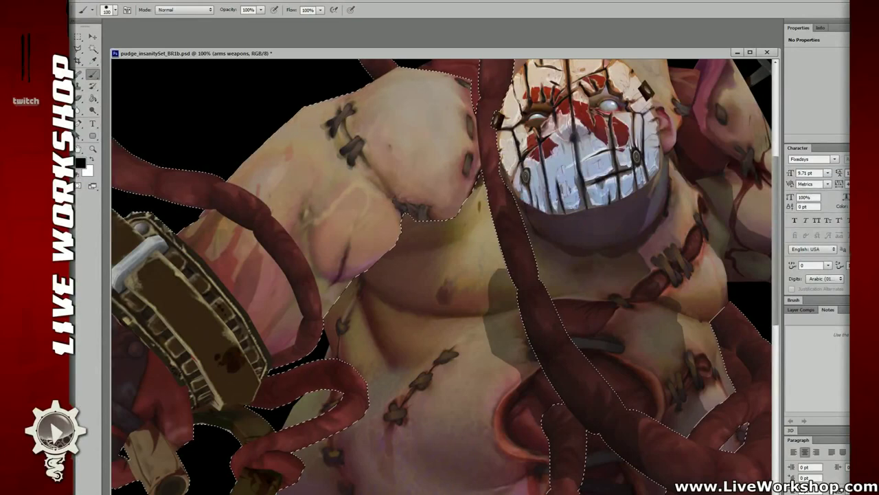
{"action": "key", "text": "alt+bracketright"}
{"action": "mouse_move", "coordinate": [405, 231]}
{"action": "left_mouse_down"}
{"action": "mouse_move", "coordinate": [439, 189]}
{"action": "mouse_move", "coordinate": [450, 159]}
{"action": "mouse_move", "coordinate": [410, 209]}
{"action": "mouse_move", "coordinate": [466, 164]}
{"action": "mouse_move", "coordinate": [401, 223]}
{"action": "mouse_move", "coordinate": [453, 202]}
{"action": "left_mouse_up"}
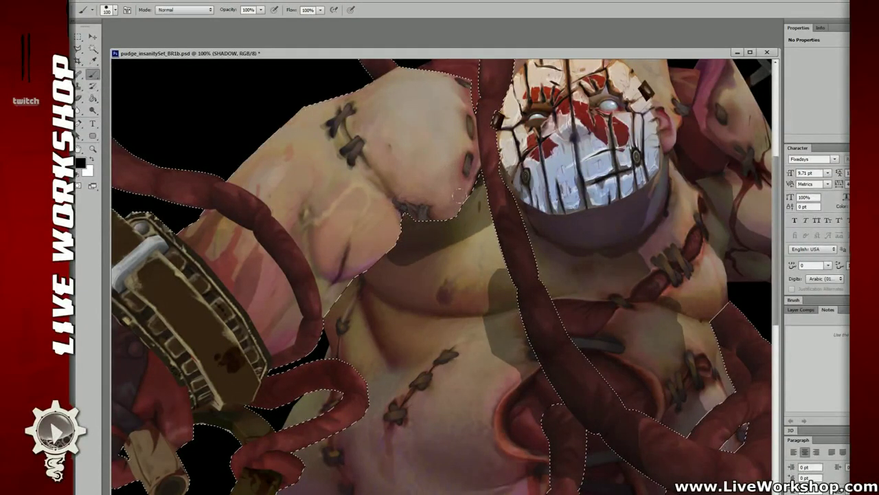
{"action": "key", "text": "ctrl+z"}
{"action": "key", "text": "alt+bracketleft"}
{"action": "left_click", "coordinate": [460, 195]}
{"action": "left_click", "coordinate": [458, 196]}
{"action": "left_click", "coordinate": [458, 201]}
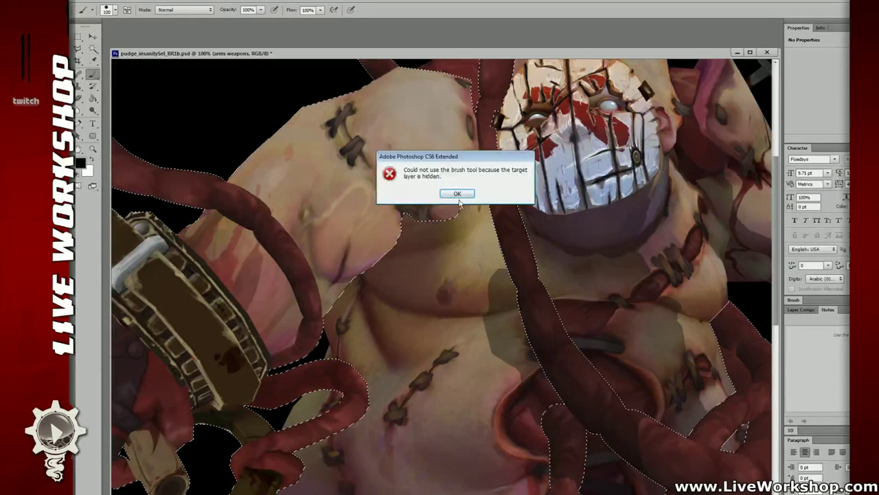
{"action": "left_click", "coordinate": [458, 197]}
Paint a black shadow on the SHADOW layer over the chest just beneath the near shoulder, reaching toward the hanging intestine.
{"action": "key", "text": "alt+bracketright"}
{"action": "mouse_move", "coordinate": [410, 214]}
{"action": "left_mouse_down"}
{"action": "mouse_move", "coordinate": [447, 206]}
{"action": "mouse_move", "coordinate": [454, 183]}
{"action": "left_mouse_up"}
{"action": "left_click_drag", "start_coordinate": [475, 226], "coordinate": [416, 235]}
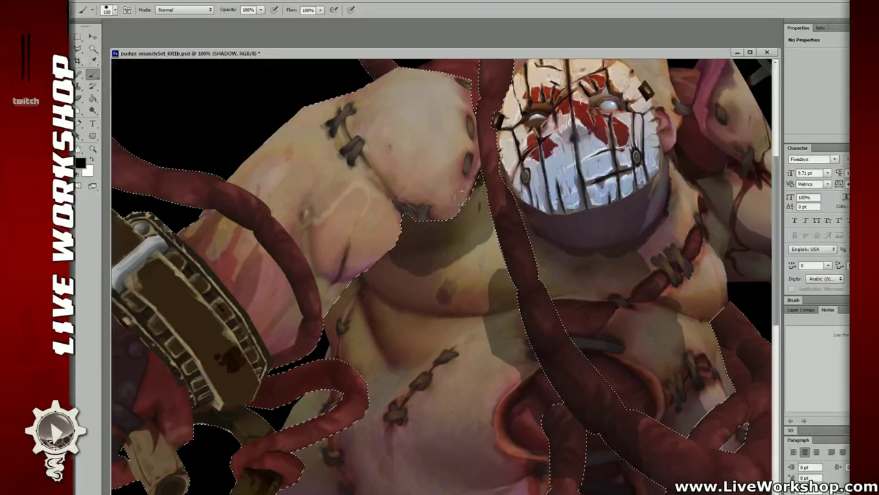
{"action": "left_click_drag", "start_coordinate": [482, 208], "coordinate": [468, 196]}
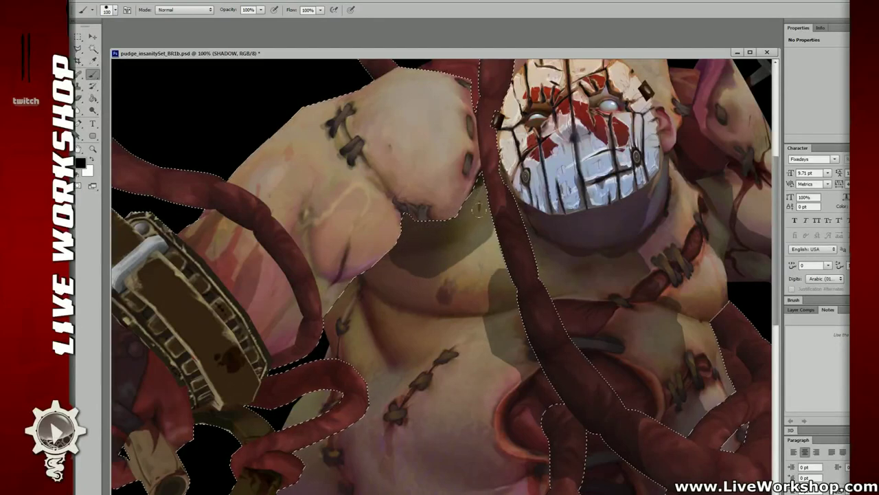
Try to extend the chest shadow downward toward the hanging intestine, then undo the stroke.
{"action": "mouse_move", "coordinate": [422, 243]}
{"action": "left_mouse_down"}
{"action": "mouse_move", "coordinate": [490, 265]}
{"action": "mouse_move", "coordinate": [491, 219]}
{"action": "mouse_move", "coordinate": [502, 235]}
{"action": "left_mouse_up"}
{"action": "key", "text": "ctrl+z"}
{"action": "key", "text": "ctrl+alt+z"}
{"action": "key", "text": "ctrl+z"}
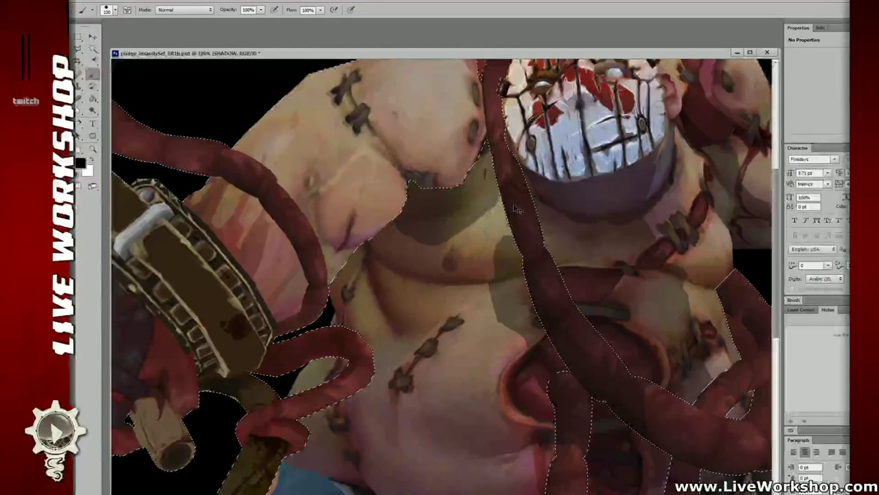
Extend the shadow along the hanging intestine's edge and down over the chest fold beside the near arm.
{"action": "left_click_drag", "start_coordinate": [495, 194], "coordinate": [497, 214]}
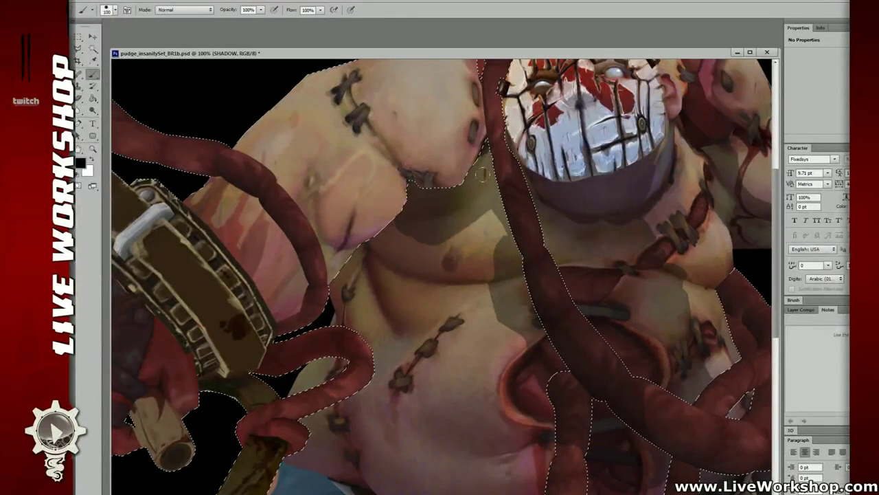
{"action": "left_click_drag", "start_coordinate": [490, 150], "coordinate": [495, 184]}
{"action": "mouse_move", "coordinate": [453, 235]}
{"action": "left_mouse_down"}
{"action": "mouse_move", "coordinate": [426, 263]}
{"action": "mouse_move", "coordinate": [417, 217]}
{"action": "left_mouse_up"}
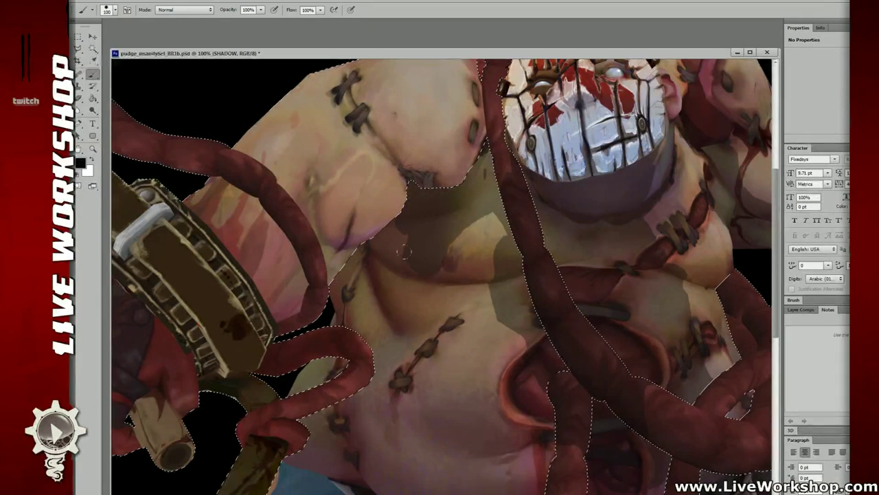
{"action": "left_click_drag", "start_coordinate": [404, 252], "coordinate": [416, 220]}
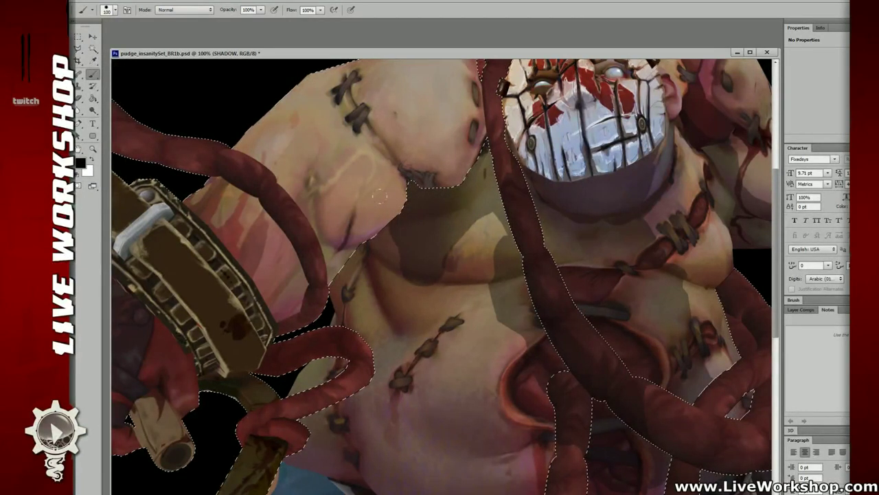
{"action": "key", "text": "bracketleft"}
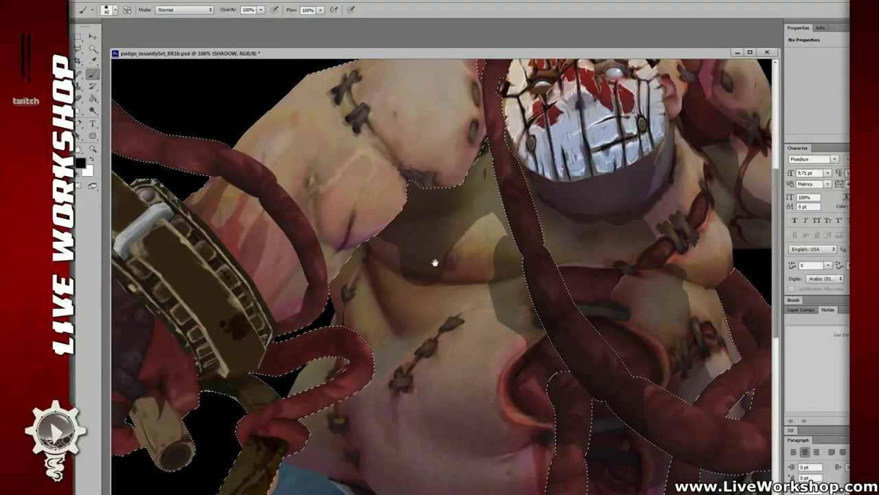
{"action": "left_click_drag", "start_coordinate": [435, 262], "coordinate": [416, 233]}
{"action": "key", "text": "l"}
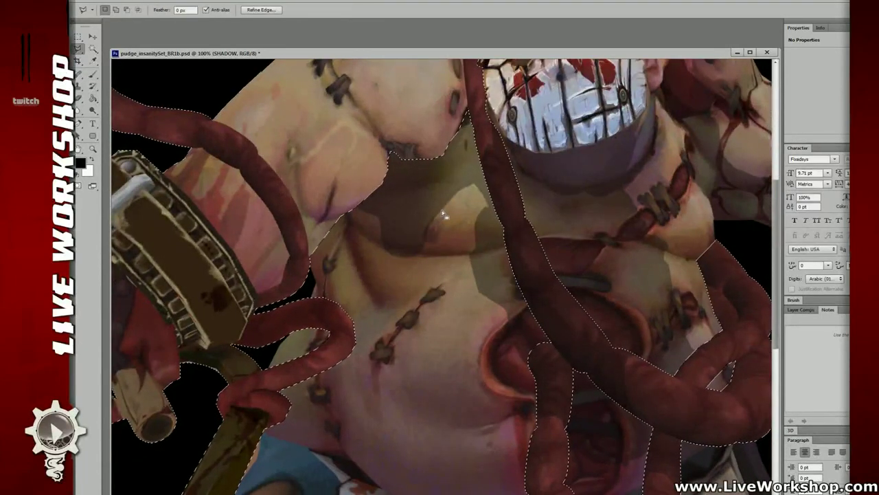
{"action": "left_click", "coordinate": [505, 177]}
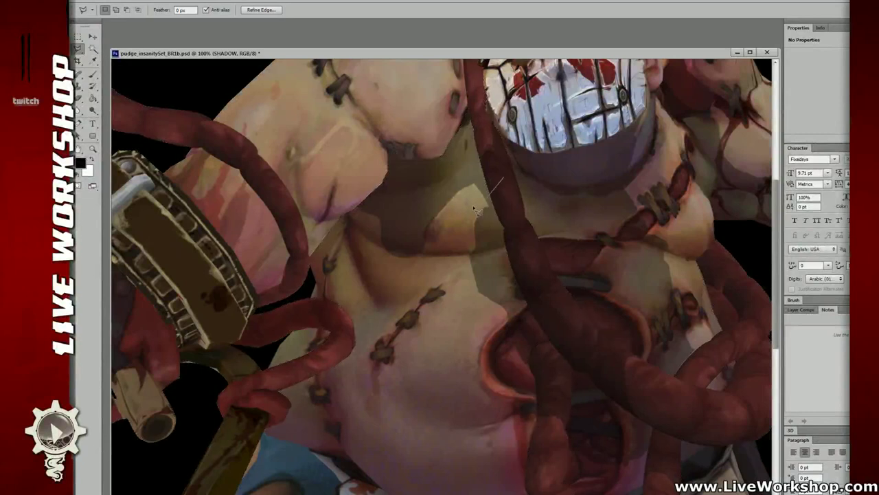
{"action": "left_click", "coordinate": [454, 186]}
{"action": "left_click", "coordinate": [481, 154]}
{"action": "left_click", "coordinate": [504, 177]}
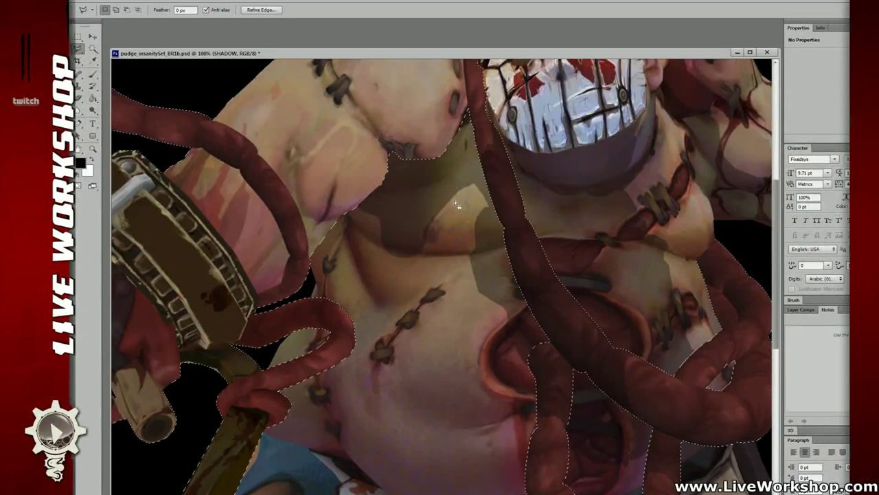
Clear the selection and lasso a freeform region from beneath the near shoulder across the stitched chest down to the belly.
{"action": "key", "text": "ctrl+d"}
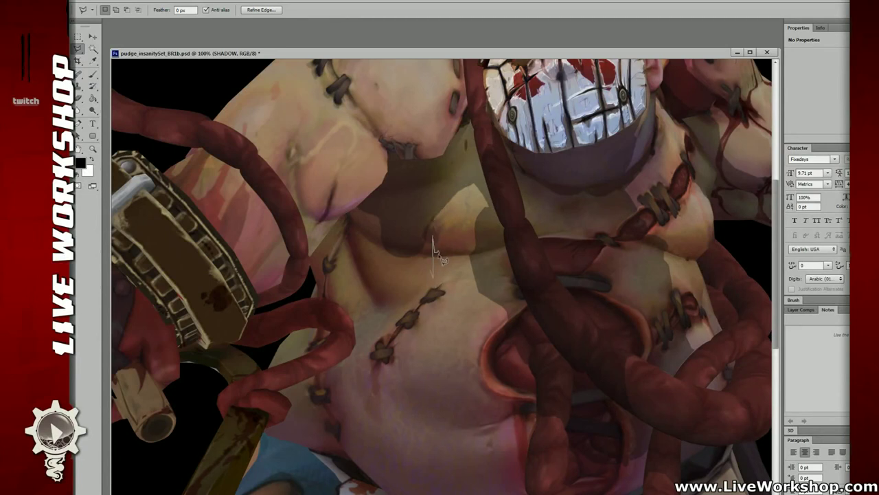
{"action": "key", "text": "ctrl+d"}
{"action": "left_click", "coordinate": [444, 209]}
{"action": "left_click", "coordinate": [433, 224]}
{"action": "double_click", "coordinate": [439, 245]}
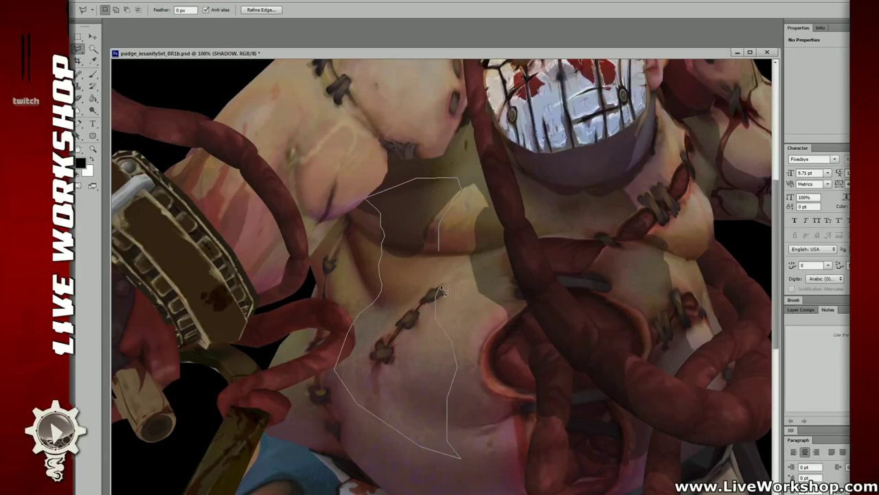
{"action": "left_click", "coordinate": [439, 251]}
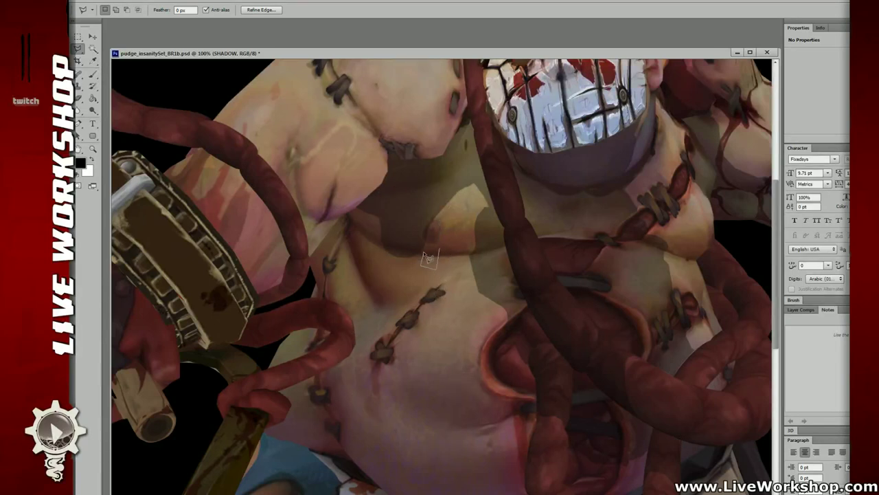
{"action": "left_click", "coordinate": [428, 255]}
Paint black shadow inside the lassoed region, from the chest fold down over the stitches.
{"action": "key", "text": "b"}
{"action": "mouse_move", "coordinate": [386, 258]}
{"action": "left_mouse_down"}
{"action": "mouse_move", "coordinate": [377, 354]}
{"action": "mouse_move", "coordinate": [416, 349]}
{"action": "left_mouse_up"}
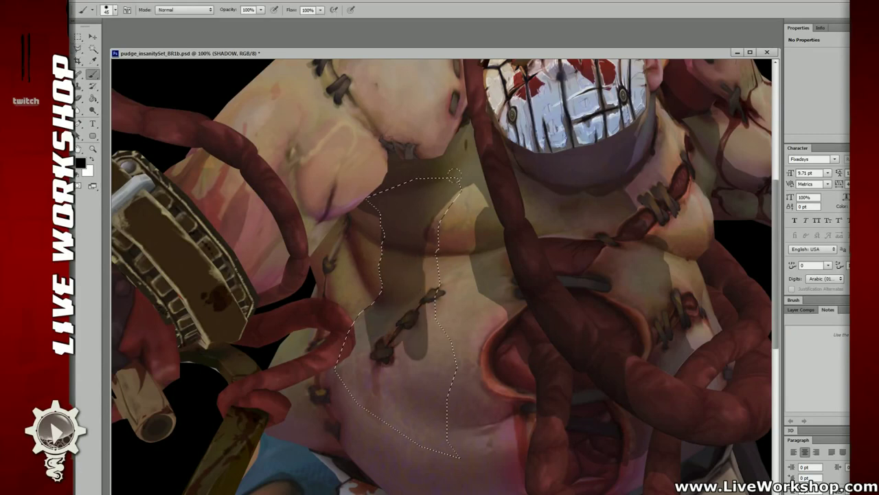
{"action": "mouse_move", "coordinate": [454, 174]}
{"action": "left_mouse_down"}
{"action": "mouse_move", "coordinate": [448, 365]}
{"action": "mouse_move", "coordinate": [401, 364]}
{"action": "left_mouse_up"}
Fade the lower part of the chest shadow with a 300 px eraser at 52% opacity, and clear the selection.
{"action": "key", "text": "w"}
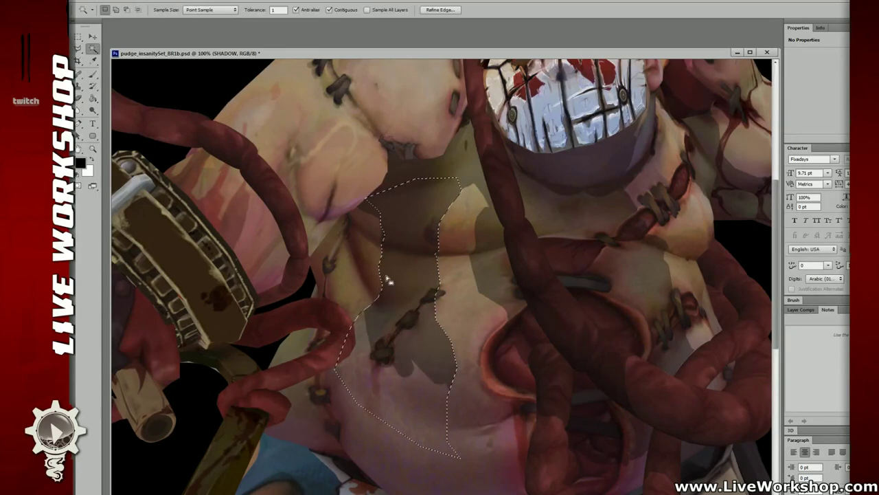
{"action": "key", "text": "e"}
{"action": "right_click", "coordinate": [386, 277]}
{"action": "left_click", "coordinate": [442, 299]}
{"action": "mouse_move", "coordinate": [346, 333]}
{"action": "left_mouse_down"}
{"action": "mouse_move", "coordinate": [356, 353]}
{"action": "mouse_move", "coordinate": [418, 345]}
{"action": "left_mouse_up"}
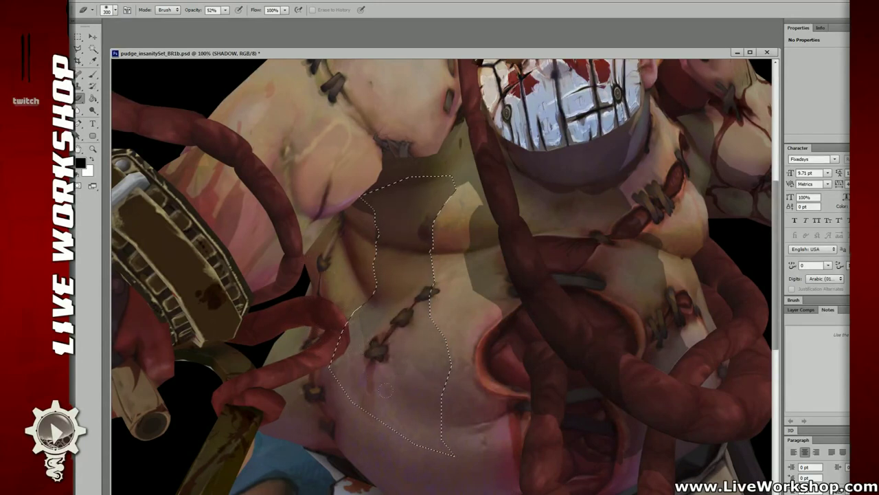
{"action": "key", "text": "m"}
{"action": "left_click", "coordinate": [447, 381]}
{"action": "key", "text": "ctrl+minus"}
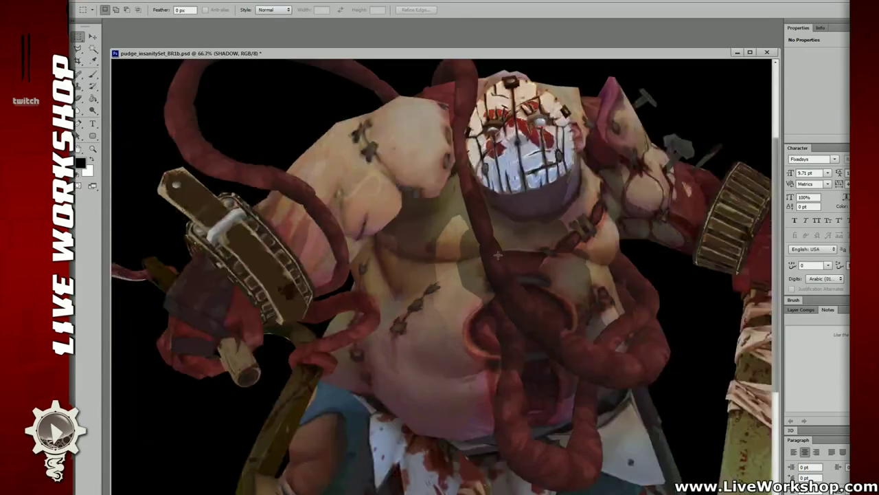
{"action": "key", "text": "ctrl+plus"}
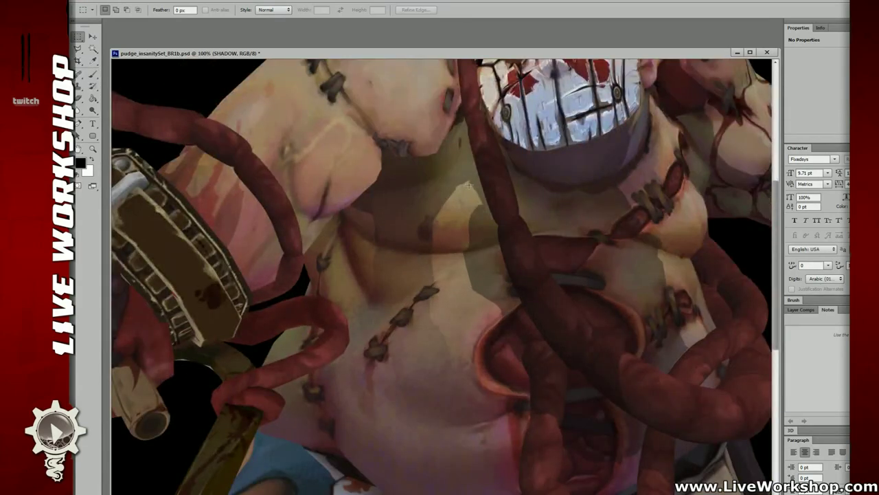
{"action": "left_click_drag", "start_coordinate": [485, 211], "coordinate": [426, 257]}
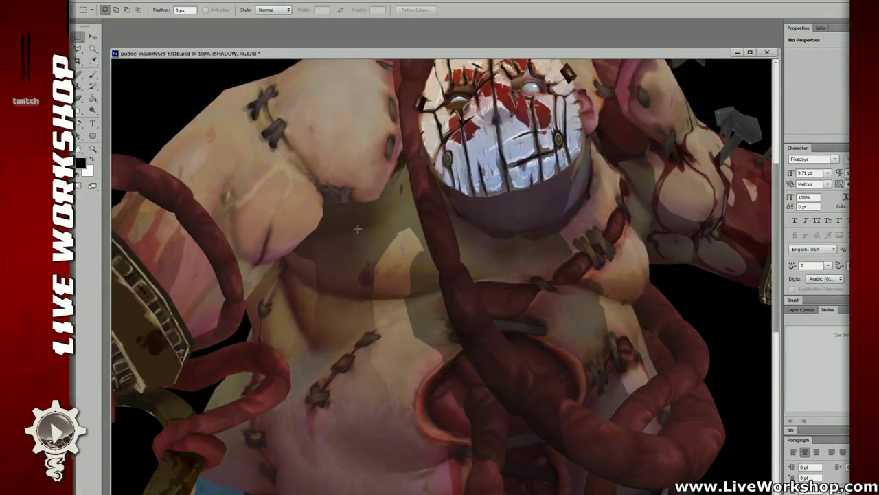
Bring back the earlier selection outlining the near shoulder, chest and intestines.
{"action": "key", "text": "l"}
{"action": "key", "text": "ctrl+minus"}
{"action": "key", "text": "ctrl+minus"}
{"action": "key", "text": "ctrl+minus"}
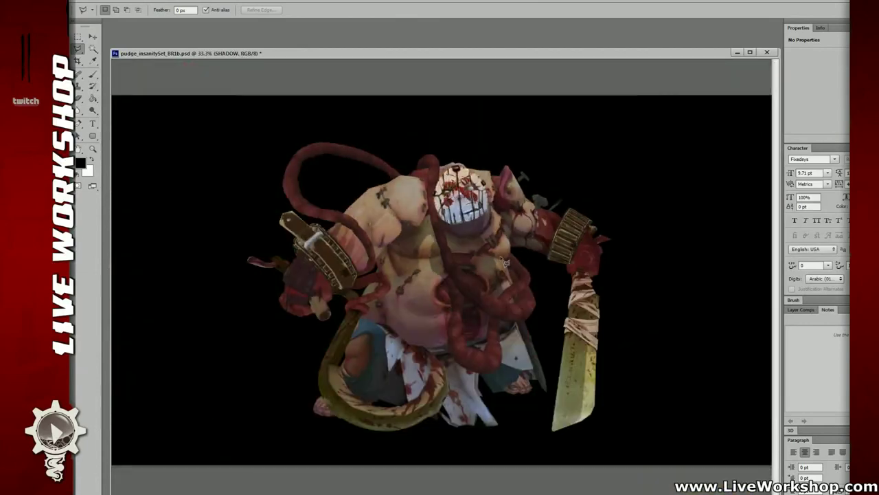
{"action": "key", "text": "ctrl+plus"}
{"action": "key", "text": "ctrl+plus"}
{"action": "key", "text": "ctrl+plus"}
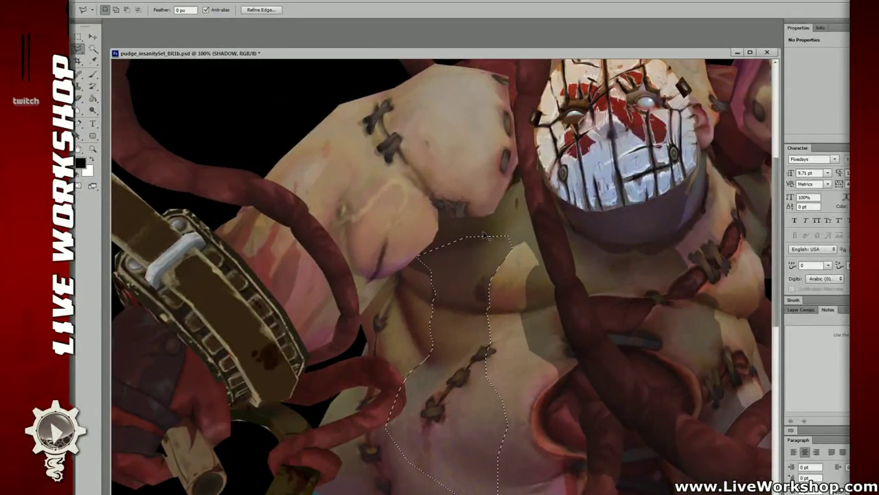
{"action": "key", "text": "ctrl+z"}
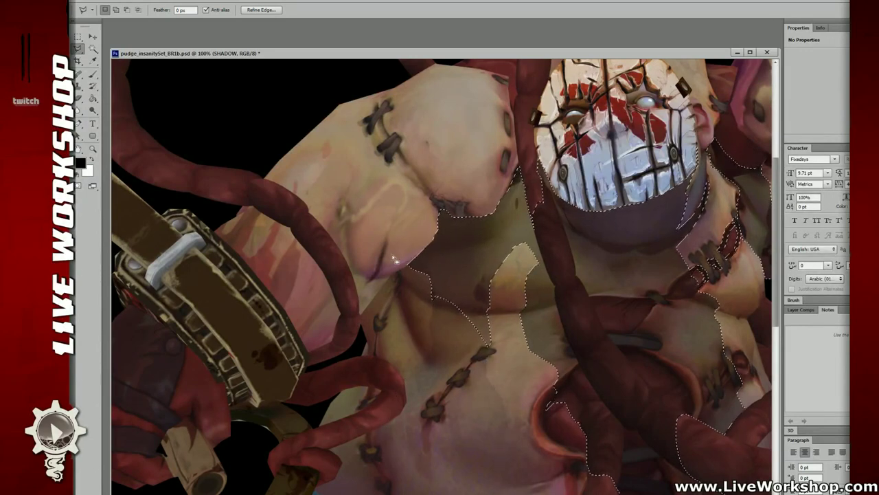
Try to add the chest area beneath the near shoulder to the selection with the Polygonal Lasso, and undo the attempt.
{"action": "key", "text": "shift"}
{"action": "mouse_move", "coordinate": [412, 273]}
{"action": "left_mouse_down"}
{"action": "mouse_move", "coordinate": [364, 318]}
{"action": "mouse_move", "coordinate": [349, 362]}
{"action": "mouse_move", "coordinate": [388, 422]}
{"action": "mouse_move", "coordinate": [544, 408]}
{"action": "mouse_move", "coordinate": [416, 284]}
{"action": "left_mouse_up"}
{"action": "key", "text": "Escape"}
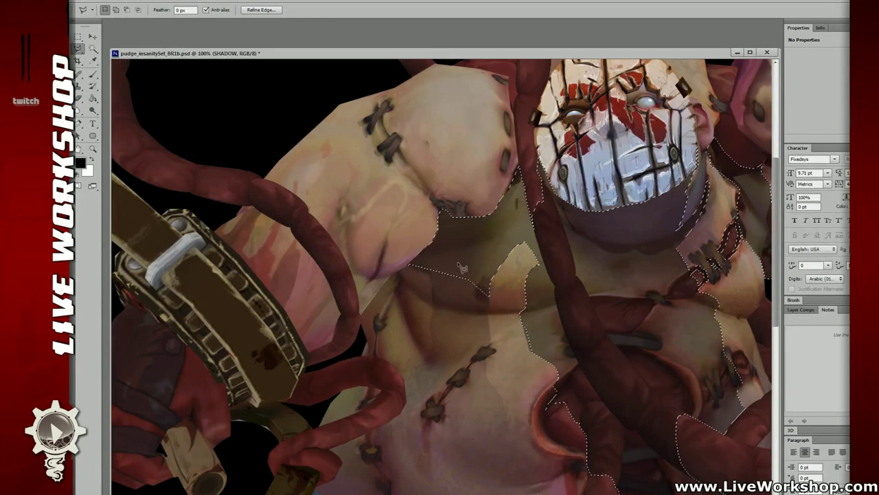
{"action": "left_click", "coordinate": [411, 265], "text": "shift"}
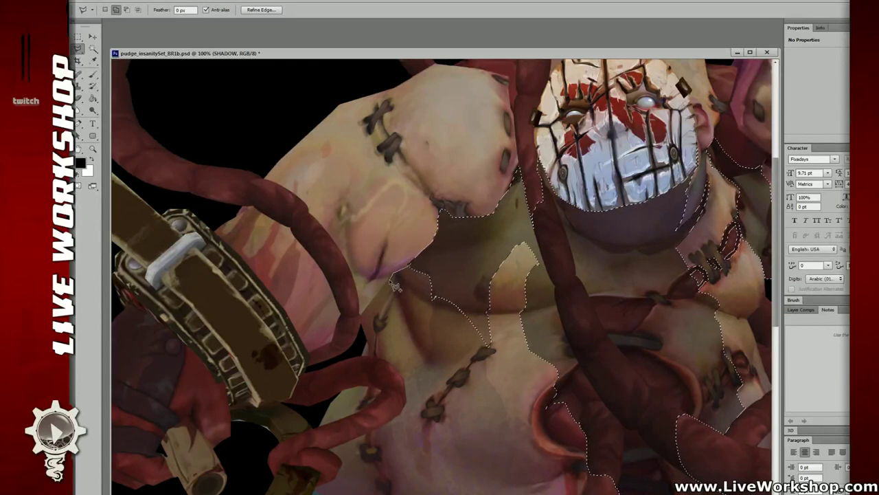
{"action": "mouse_move", "coordinate": [364, 336]}
{"action": "left_mouse_down"}
{"action": "mouse_move", "coordinate": [463, 473]}
{"action": "mouse_move", "coordinate": [615, 436]}
{"action": "mouse_move", "coordinate": [574, 272]}
{"action": "mouse_move", "coordinate": [481, 239]}
{"action": "mouse_move", "coordinate": [423, 277]}
{"action": "mouse_move", "coordinate": [354, 380]}
{"action": "mouse_move", "coordinate": [480, 296]}
{"action": "mouse_move", "coordinate": [412, 272]}
{"action": "left_mouse_up"}
{"action": "key", "text": "ctrl+z"}
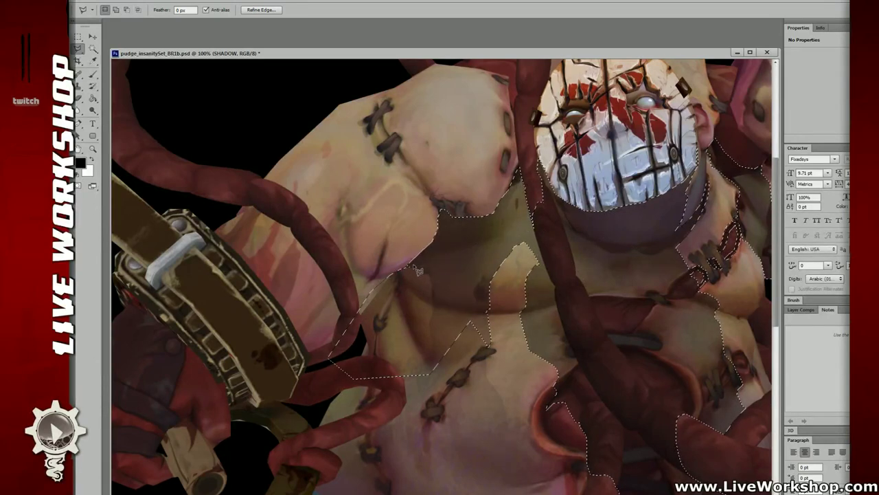
Adjust the selection under the near armpit with the Polygonal Lasso and paint a shadow along the underside of the near shoulder.
{"action": "key", "text": "alt"}
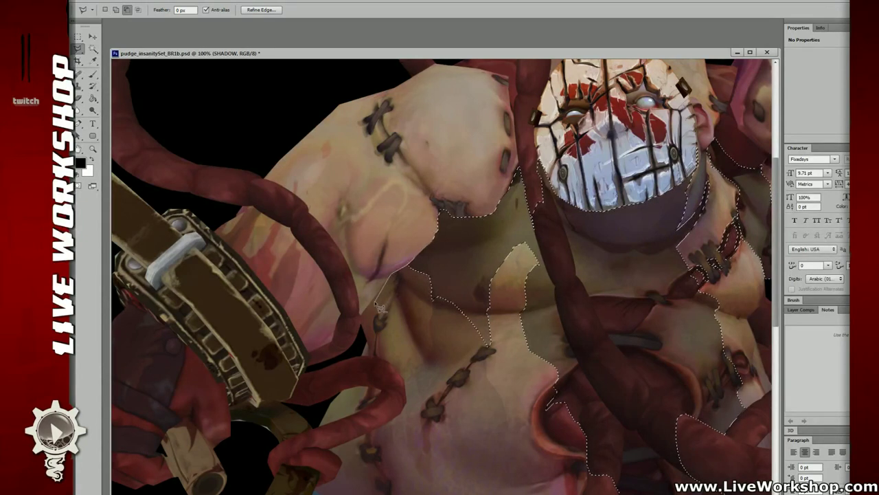
{"action": "mouse_move", "coordinate": [368, 328]}
{"action": "left_mouse_down"}
{"action": "mouse_move", "coordinate": [401, 418]}
{"action": "mouse_move", "coordinate": [555, 316]}
{"action": "mouse_move", "coordinate": [414, 272]}
{"action": "mouse_move", "coordinate": [404, 257]}
{"action": "mouse_move", "coordinate": [404, 266]}
{"action": "left_mouse_up"}
{"action": "key", "text": "b"}
{"action": "mouse_move", "coordinate": [358, 288]}
{"action": "left_mouse_down"}
{"action": "mouse_move", "coordinate": [431, 252]}
{"action": "mouse_move", "coordinate": [430, 231]}
{"action": "mouse_move", "coordinate": [497, 209]}
{"action": "mouse_move", "coordinate": [514, 152]}
{"action": "mouse_move", "coordinate": [443, 259]}
{"action": "left_mouse_up"}
{"action": "key", "text": "ctrl+z"}
Set the eraser to 13 px and 100% opacity and clean up the shadow edge where the shoulder meets the hanging intestine.
{"action": "key", "text": "e"}
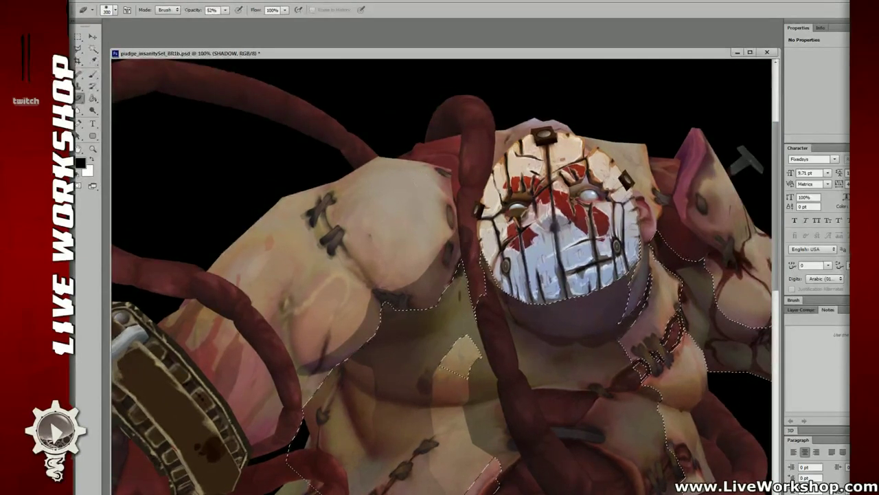
{"action": "right_click", "coordinate": [470, 223]}
{"action": "left_click", "coordinate": [226, 10]}
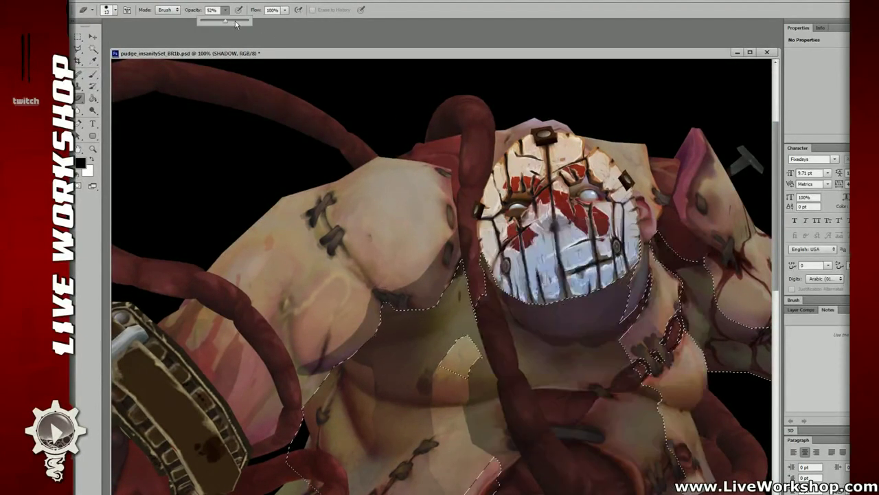
{"action": "left_click_drag", "start_coordinate": [230, 22], "coordinate": [252, 21]}
{"action": "left_click_drag", "start_coordinate": [386, 173], "coordinate": [324, 181]}
{"action": "left_click_drag", "start_coordinate": [407, 268], "coordinate": [407, 287]}
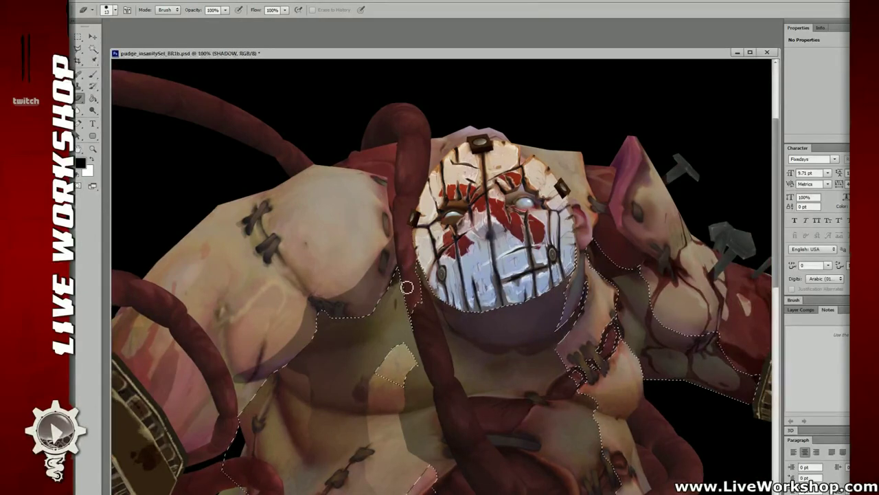
Paint shadow with a 30 px brush up the near shoulder's inner edge beside the hanging intestine, and switch to the Smudge tool for blending.
{"action": "key", "text": "b"}
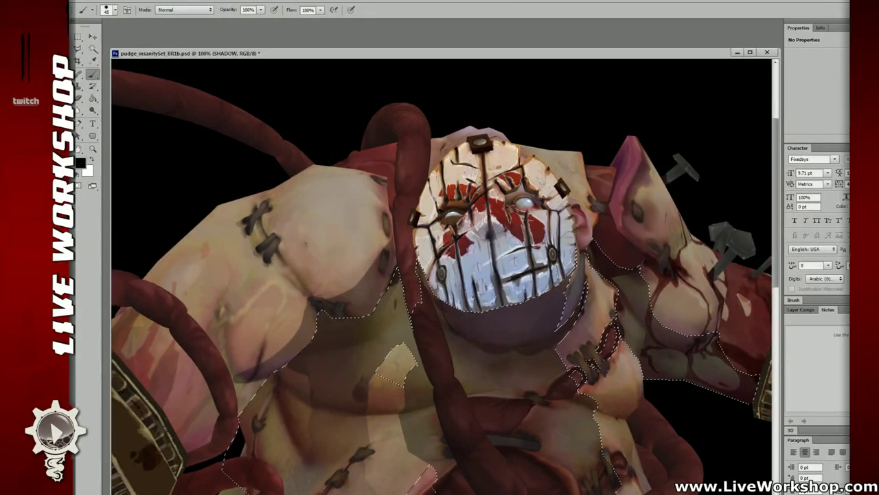
{"action": "scroll", "coordinate": [397, 261], "scroll_direction": "up", "scroll_amount": 1}
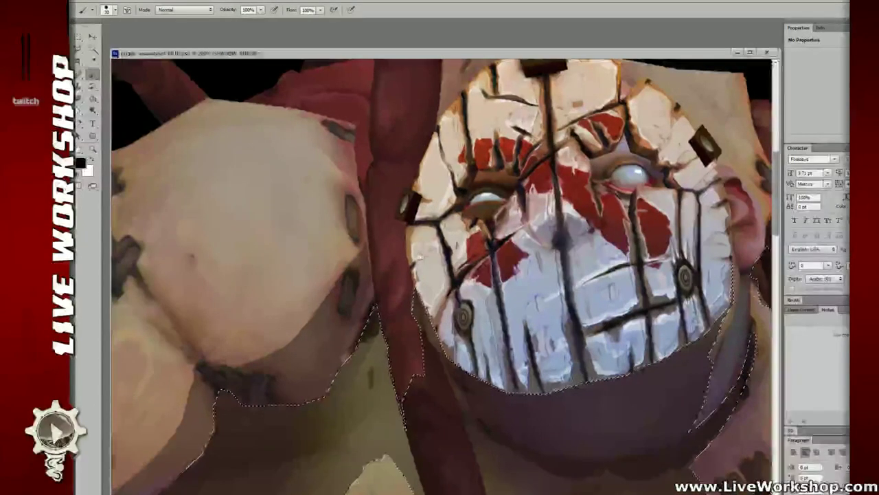
{"action": "left_click_drag", "start_coordinate": [417, 259], "coordinate": [450, 284]}
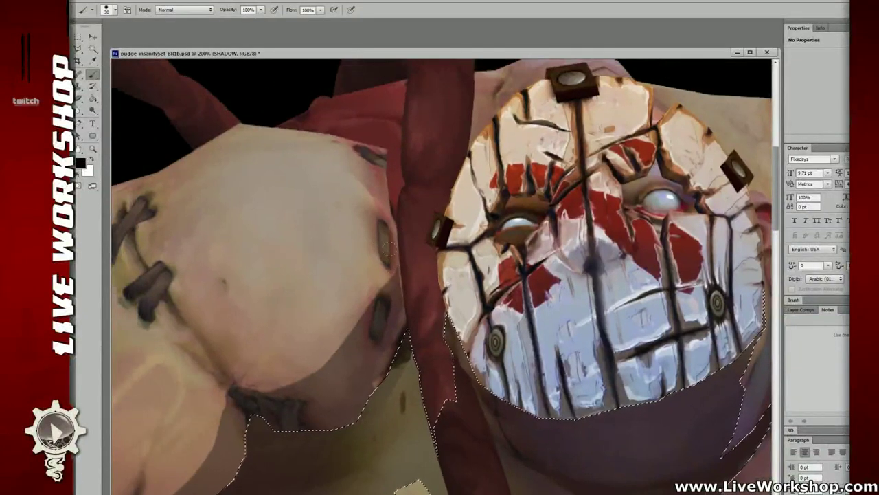
{"action": "left_click_drag", "start_coordinate": [401, 298], "coordinate": [393, 270]}
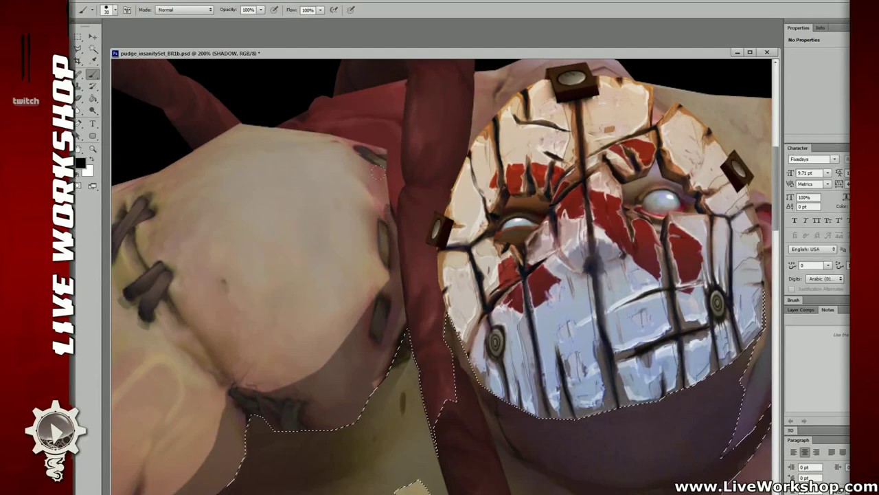
{"action": "left_click_drag", "start_coordinate": [391, 224], "coordinate": [387, 270]}
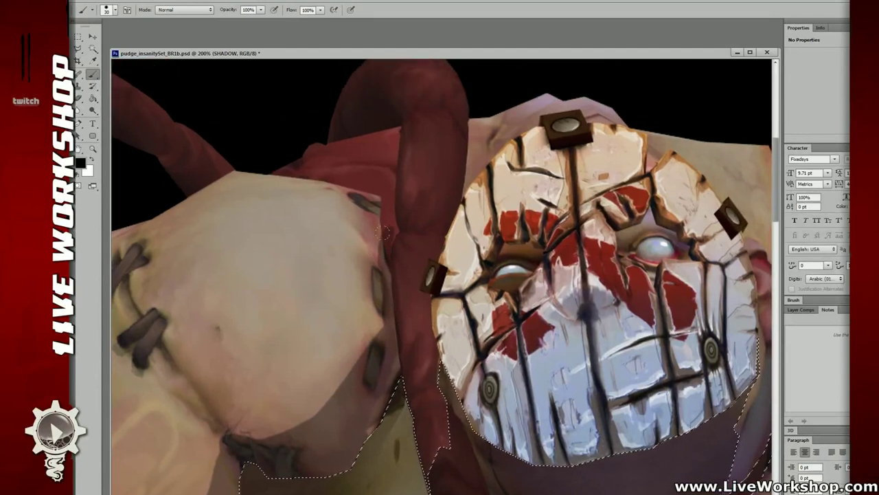
{"action": "key", "text": "e"}
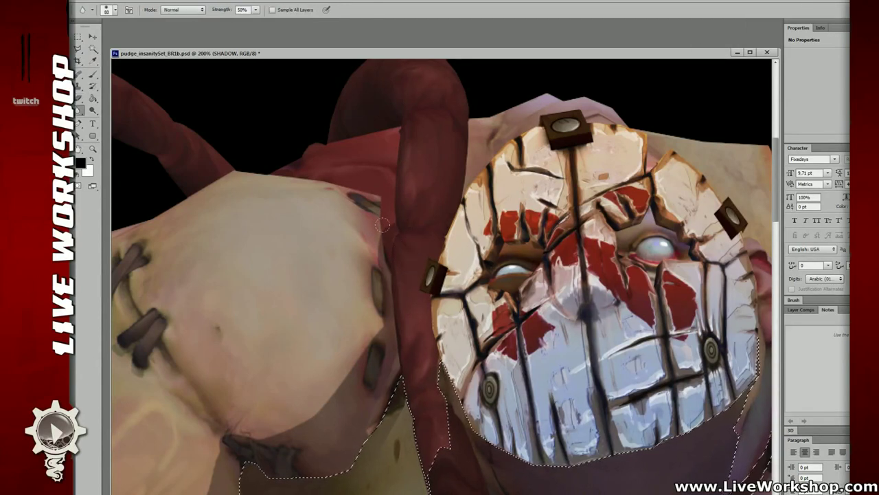
{"action": "key", "text": "r"}
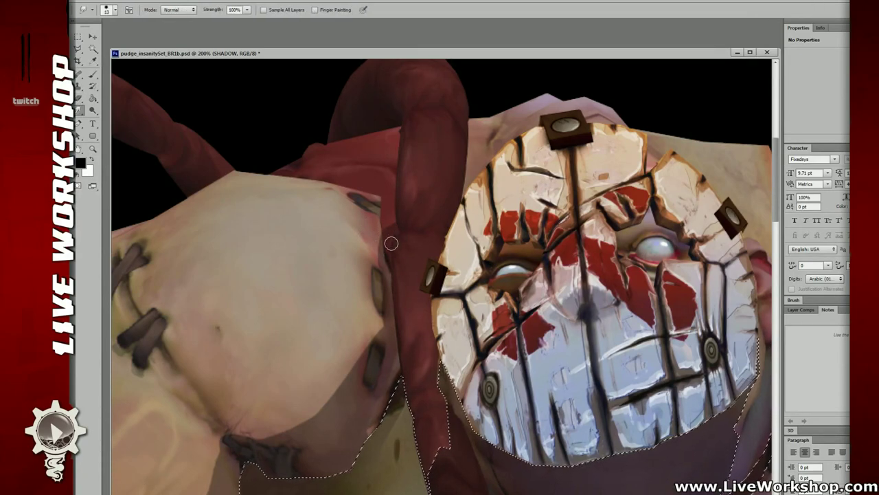
Clear the selection around the near arm and chest.
{"action": "key", "text": "l"}
{"action": "key", "text": "ctrl+minus"}
{"action": "key", "text": "ctrl+minus"}
{"action": "key", "text": "ctrl+minus"}
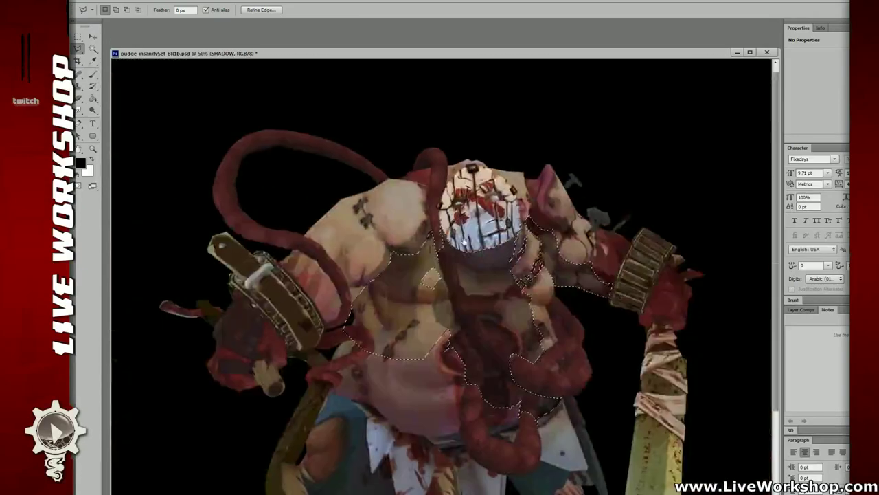
{"action": "key", "text": "ctrl+plus"}
{"action": "mouse_move", "coordinate": [492, 183]}
{"action": "left_mouse_down"}
{"action": "mouse_move", "coordinate": [439, 217]}
{"action": "mouse_move", "coordinate": [428, 93]}
{"action": "left_mouse_up"}
{"action": "left_click_drag", "start_coordinate": [479, 252], "coordinate": [439, 246]}
{"action": "key", "text": "m"}
{"action": "key", "text": "ctrl+d"}
Paint dark shadow into the coiled intestine loops beside the belly on the SHADOW layer.
{"action": "key", "text": "b"}
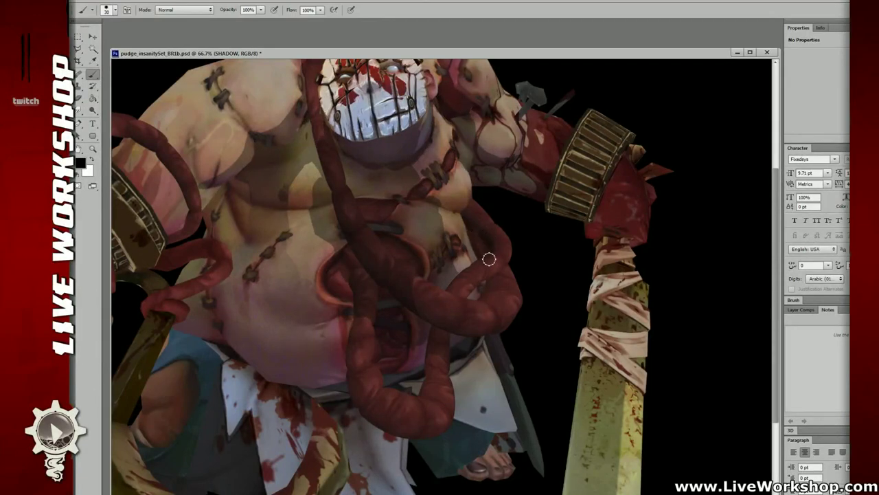
{"action": "scroll", "coordinate": [487, 254], "scroll_direction": "down", "scroll_amount": 2}
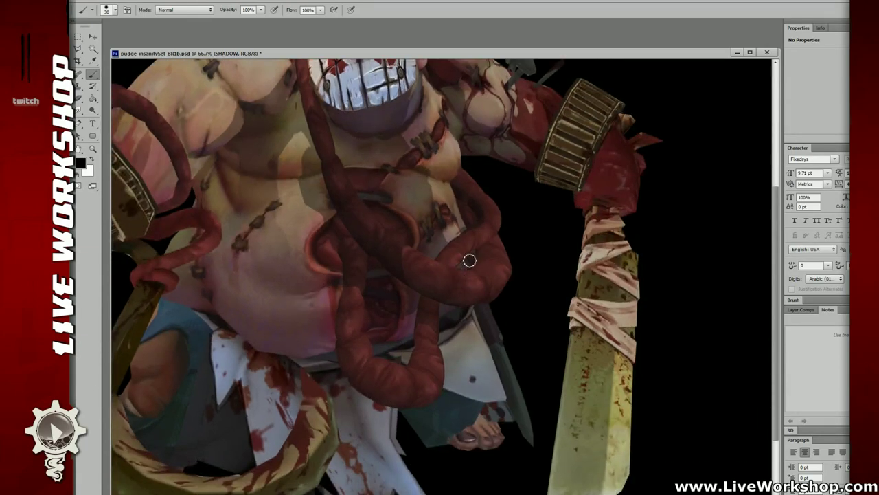
{"action": "mouse_move", "coordinate": [477, 263]}
{"action": "left_mouse_down"}
{"action": "mouse_move", "coordinate": [470, 268]}
{"action": "mouse_move", "coordinate": [486, 249]}
{"action": "mouse_move", "coordinate": [483, 268]}
{"action": "mouse_move", "coordinate": [484, 257]}
{"action": "left_mouse_up"}
{"action": "left_click_drag", "start_coordinate": [411, 306], "coordinate": [417, 300]}
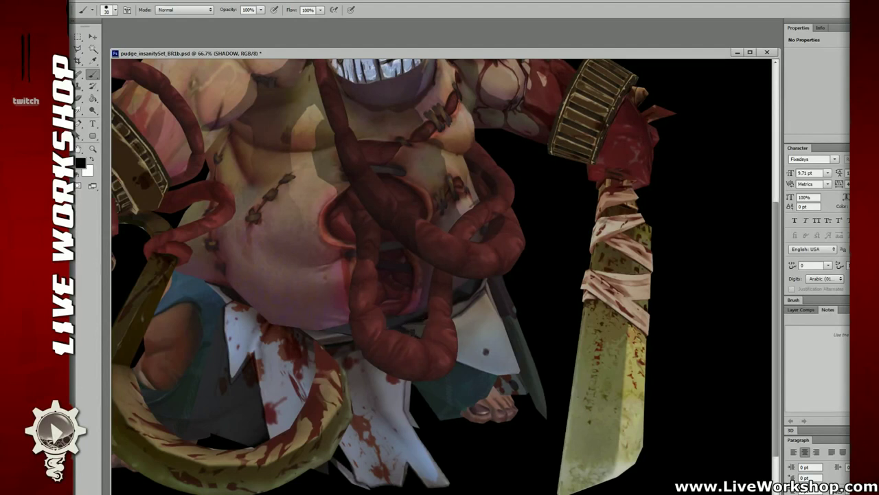
{"action": "left_click_drag", "start_coordinate": [356, 291], "coordinate": [365, 254]}
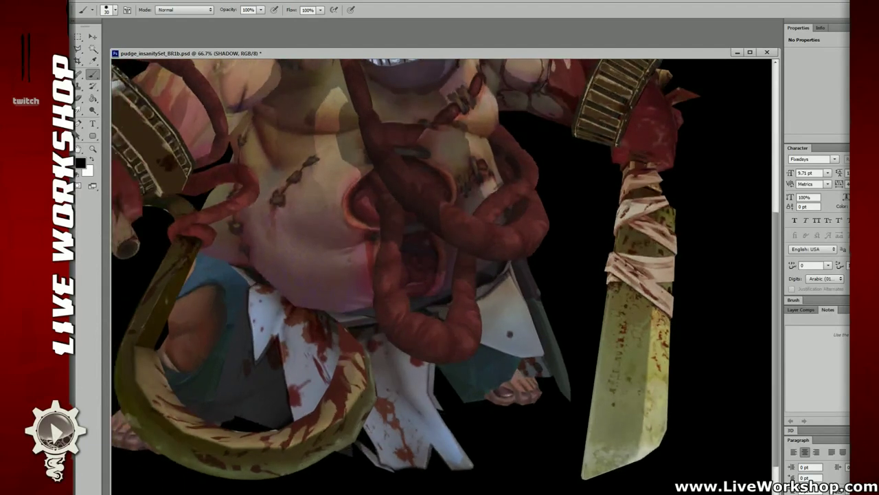
Select the near arm, hook and intestines from the arms weapons mask and shade the lower belly around them with a 60 px brush.
{"action": "key", "text": "l"}
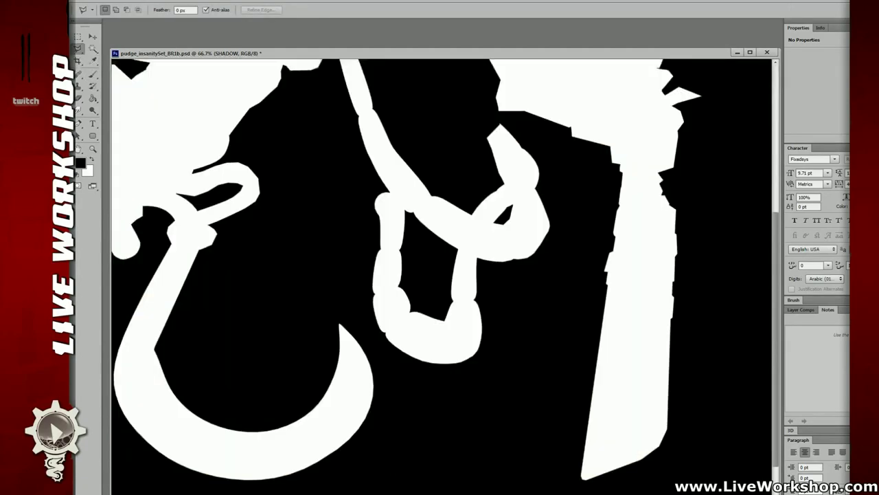
{"action": "key", "text": "w"}
{"action": "left_click", "coordinate": [436, 326]}
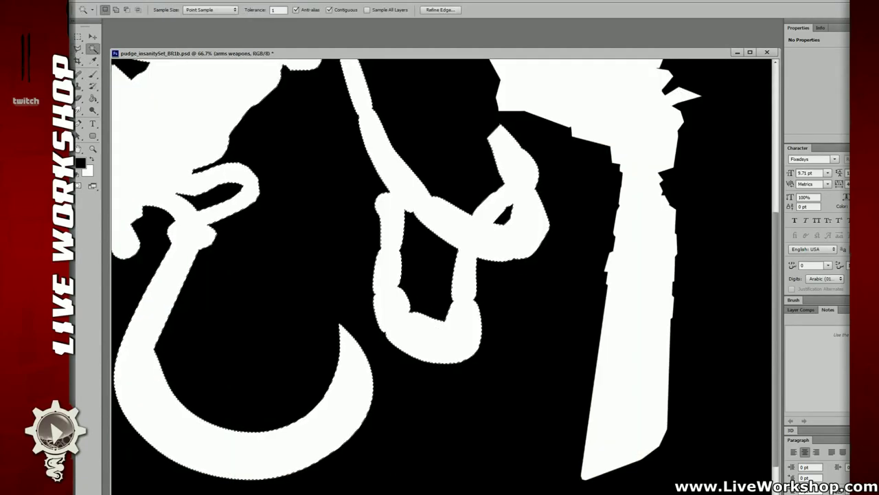
{"action": "left_click", "coordinate": [867, 193]}
{"action": "left_click", "coordinate": [867, 192]}
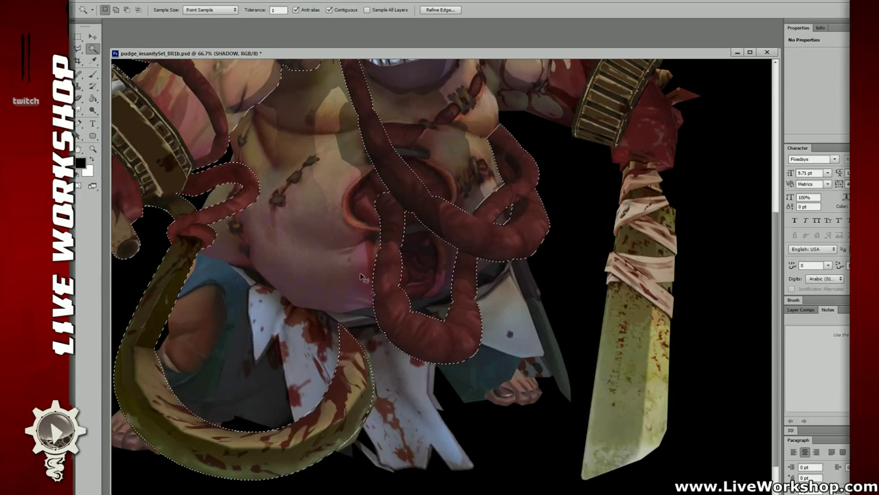
{"action": "key", "text": "b"}
{"action": "key", "text": "bracketright"}
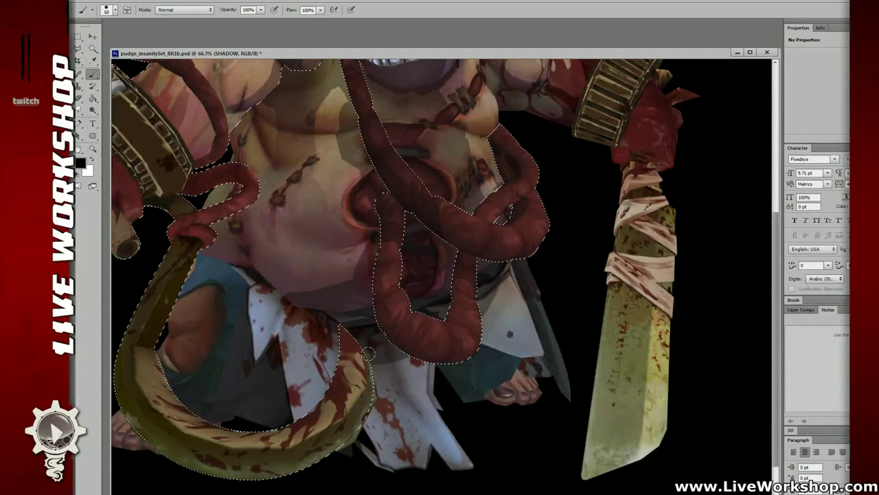
Paint shadow on the bloodstained loincloth inside the hook's curve and check it against the whole figure.
{"action": "mouse_move", "coordinate": [332, 364]}
{"action": "left_mouse_down"}
{"action": "mouse_move", "coordinate": [306, 349]}
{"action": "mouse_move", "coordinate": [352, 347]}
{"action": "mouse_move", "coordinate": [296, 325]}
{"action": "mouse_move", "coordinate": [302, 332]}
{"action": "left_mouse_up"}
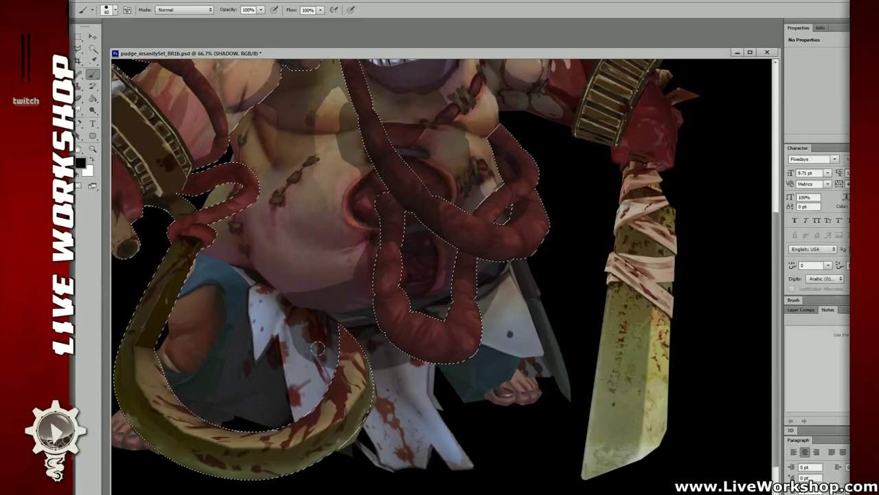
{"action": "left_click_drag", "start_coordinate": [304, 343], "coordinate": [302, 351]}
{"action": "key", "text": "ctrl+minus"}
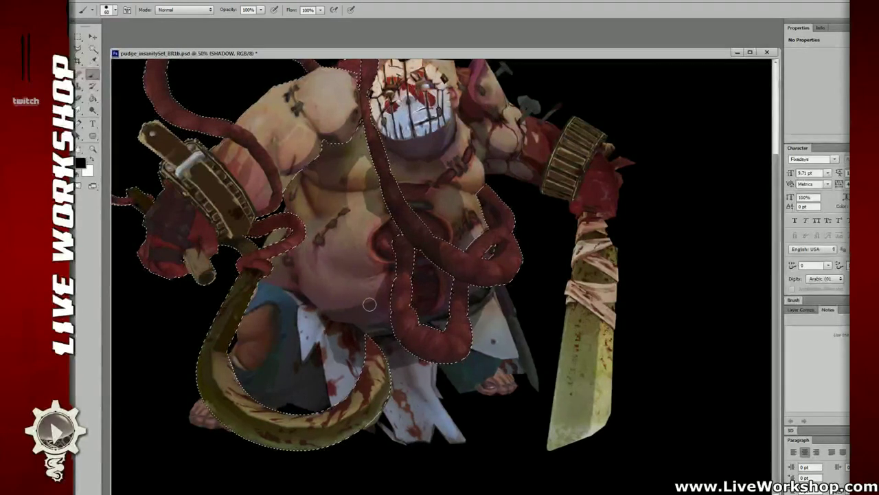
{"action": "key", "text": "ctrl+minus"}
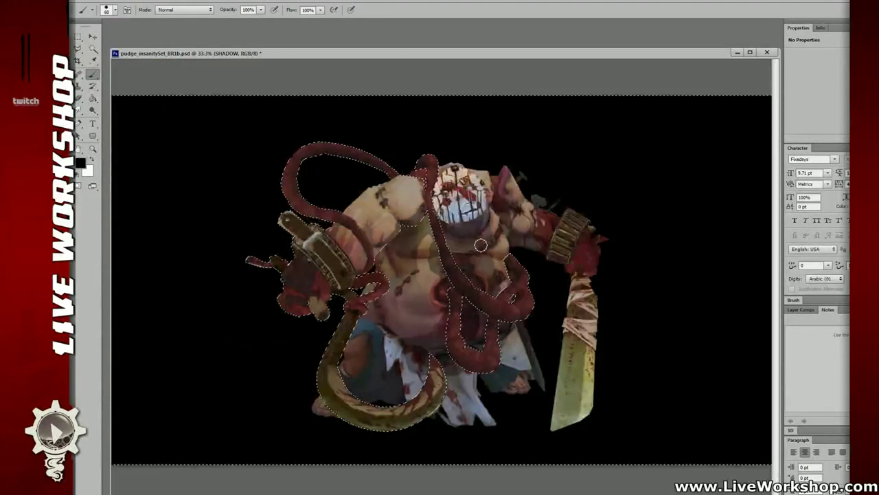
{"action": "key", "text": "ctrl+plus"}
{"action": "key", "text": "ctrl+minus"}
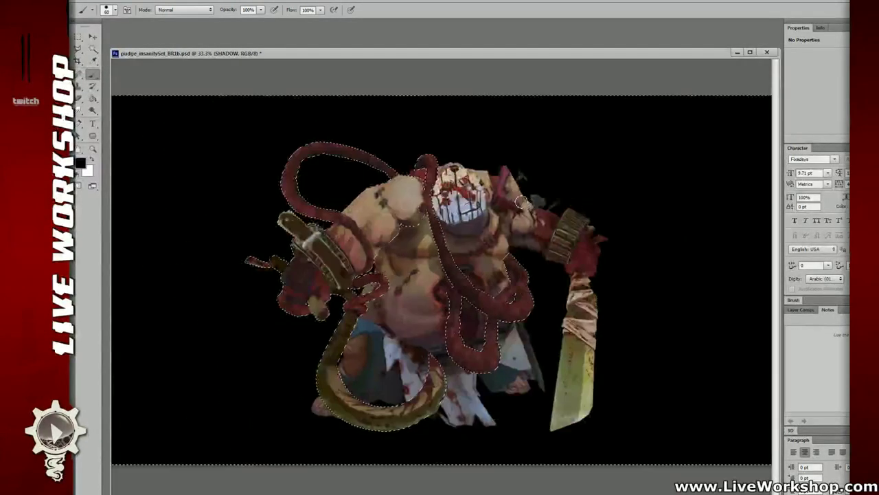
Paint shadow across the upper blue trousers under the belly's edge, and undo the last stroke down the trousers.
{"action": "key", "text": "ctrl+plus"}
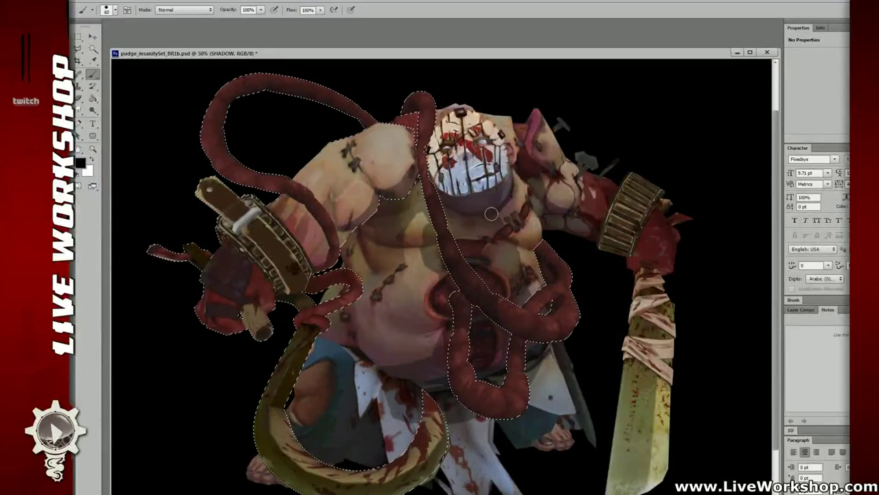
{"action": "key", "text": "ctrl+plus"}
{"action": "left_click_drag", "start_coordinate": [409, 370], "coordinate": [435, 226]}
{"action": "key", "text": "ctrl+plus"}
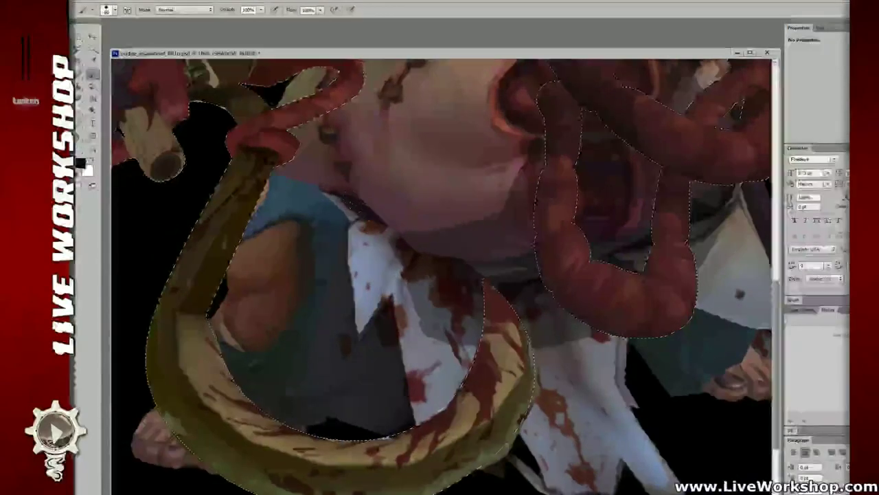
{"action": "mouse_move", "coordinate": [349, 196]}
{"action": "left_mouse_down"}
{"action": "mouse_move", "coordinate": [381, 214]}
{"action": "mouse_move", "coordinate": [401, 243]}
{"action": "left_mouse_up"}
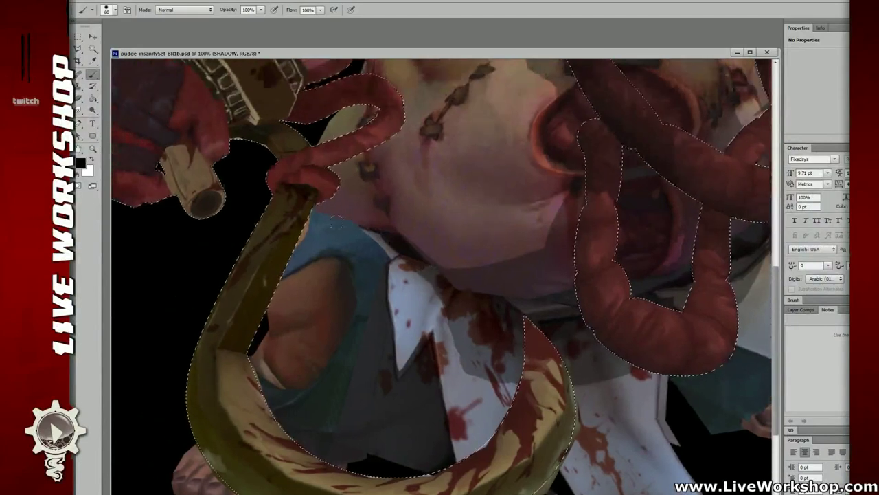
{"action": "left_click_drag", "start_coordinate": [323, 211], "coordinate": [367, 230]}
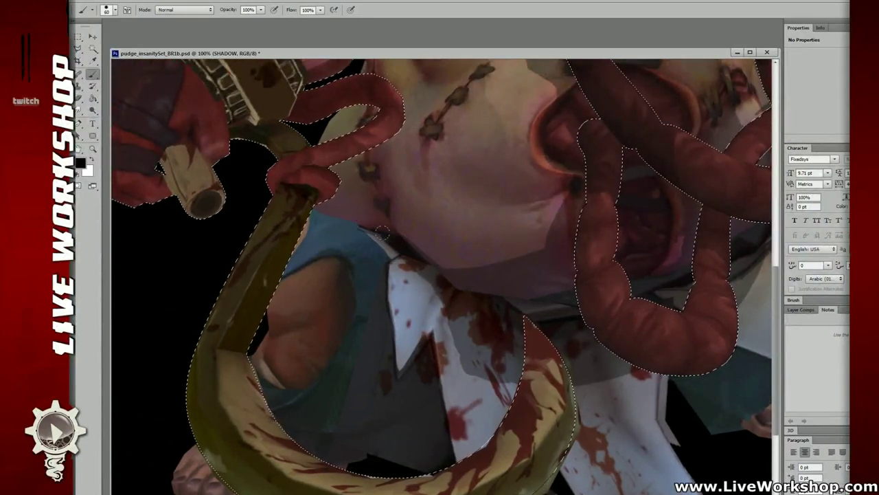
{"action": "mouse_move", "coordinate": [353, 223]}
{"action": "left_mouse_down"}
{"action": "mouse_move", "coordinate": [412, 265]}
{"action": "mouse_move", "coordinate": [376, 263]}
{"action": "mouse_move", "coordinate": [375, 196]}
{"action": "mouse_move", "coordinate": [358, 273]}
{"action": "left_mouse_up"}
{"action": "key", "text": "ctrl+z"}
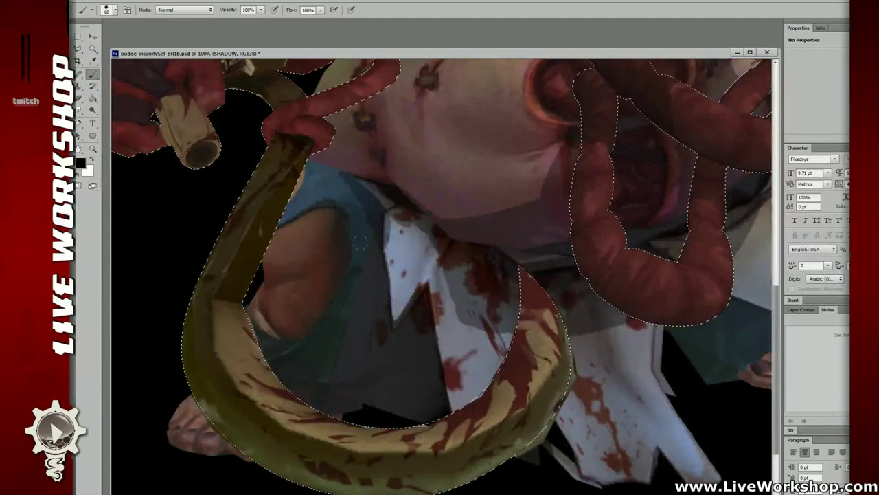
Paint the cast shadow down the blue trousers and around the near knee framed by the hook, redoing unsatisfactory strokes.
{"action": "left_click_drag", "start_coordinate": [368, 227], "coordinate": [354, 302]}
{"action": "left_click_drag", "start_coordinate": [387, 256], "coordinate": [378, 241]}
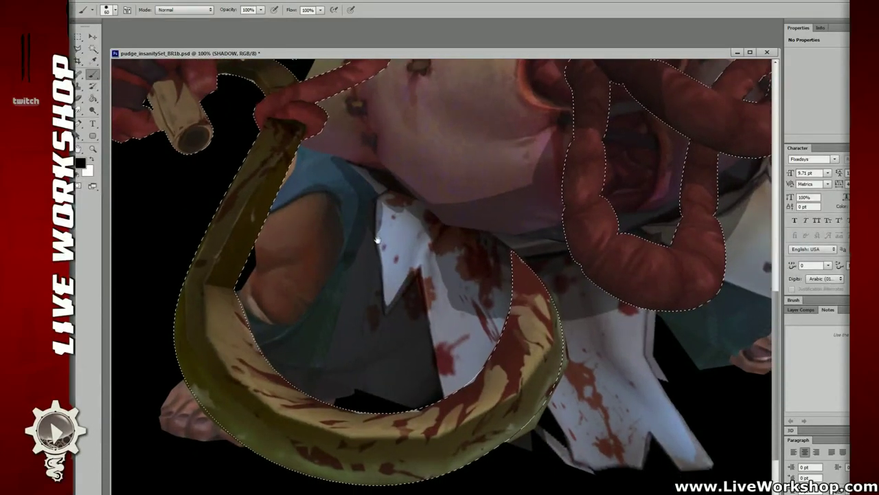
{"action": "left_click_drag", "start_coordinate": [357, 209], "coordinate": [308, 320]}
{"action": "key", "text": "ctrl+z"}
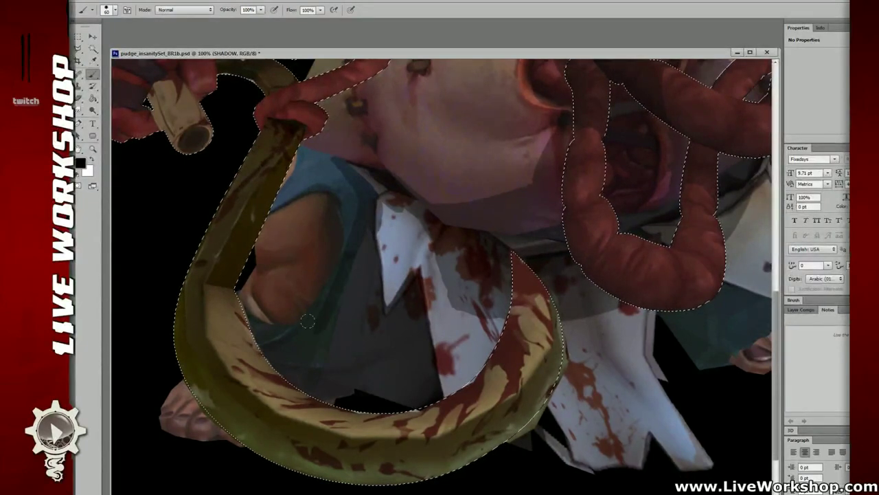
{"action": "key", "text": "ctrl+z"}
{"action": "mouse_move", "coordinate": [351, 226]}
{"action": "left_mouse_down"}
{"action": "mouse_move", "coordinate": [294, 330]}
{"action": "mouse_move", "coordinate": [320, 347]}
{"action": "mouse_move", "coordinate": [264, 341]}
{"action": "mouse_move", "coordinate": [315, 297]}
{"action": "left_mouse_up"}
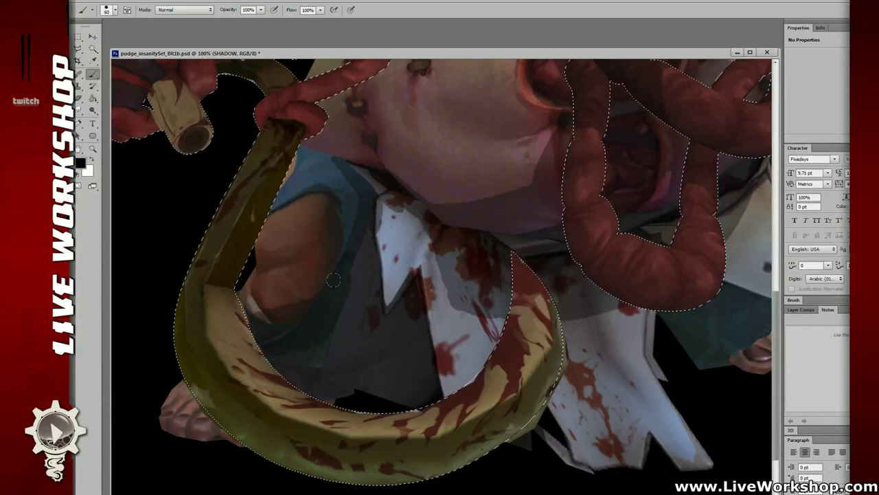
{"action": "left_click_drag", "start_coordinate": [241, 302], "coordinate": [246, 308]}
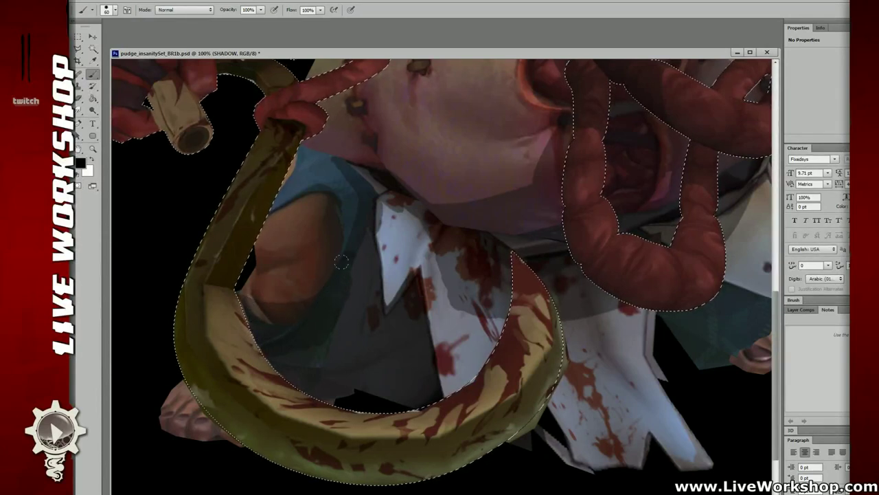
{"action": "mouse_move", "coordinate": [291, 205]}
{"action": "left_mouse_down"}
{"action": "mouse_move", "coordinate": [330, 206]}
{"action": "mouse_move", "coordinate": [303, 190]}
{"action": "mouse_move", "coordinate": [342, 251]}
{"action": "left_mouse_up"}
{"action": "left_click_drag", "start_coordinate": [297, 376], "coordinate": [293, 363]}
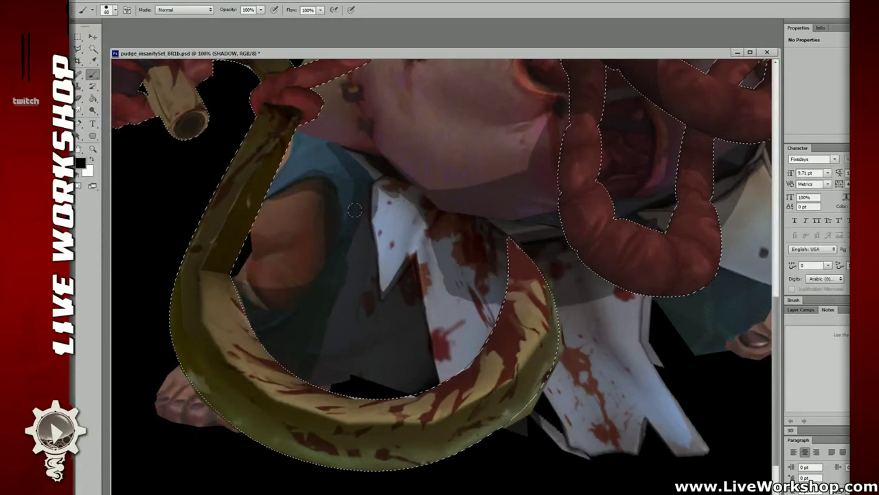
{"action": "mouse_move", "coordinate": [338, 302]}
{"action": "left_mouse_down"}
{"action": "mouse_move", "coordinate": [358, 258]}
{"action": "mouse_move", "coordinate": [358, 221]}
{"action": "left_mouse_up"}
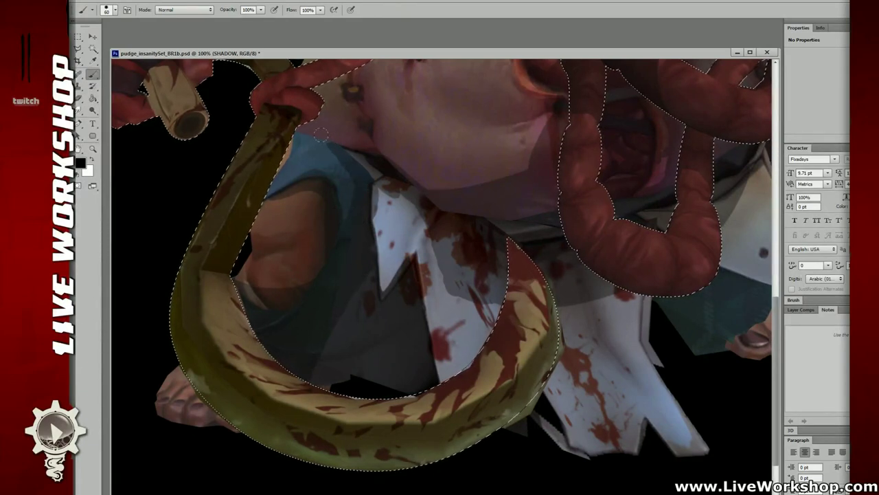
Paint shadow over the far teal trouser leg beside the toes, below the hanging intestine loop.
{"action": "left_click_drag", "start_coordinate": [493, 273], "coordinate": [354, 241]}
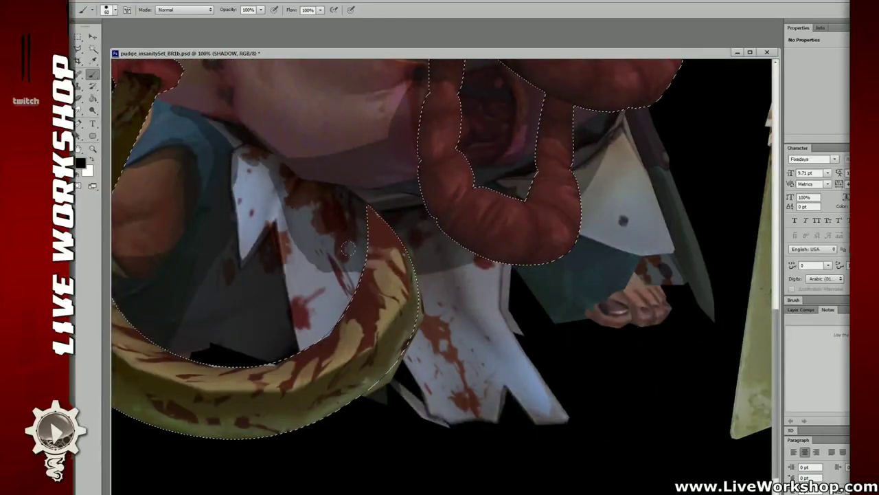
{"action": "mouse_move", "coordinate": [502, 236]}
{"action": "left_mouse_down"}
{"action": "mouse_move", "coordinate": [392, 304]}
{"action": "mouse_move", "coordinate": [434, 314]}
{"action": "mouse_move", "coordinate": [448, 282]}
{"action": "left_mouse_up"}
{"action": "key", "text": "ctrl+z"}
{"action": "mouse_move", "coordinate": [447, 246]}
{"action": "left_mouse_down"}
{"action": "mouse_move", "coordinate": [447, 305]}
{"action": "mouse_move", "coordinate": [452, 218]}
{"action": "mouse_move", "coordinate": [450, 302]}
{"action": "left_mouse_up"}
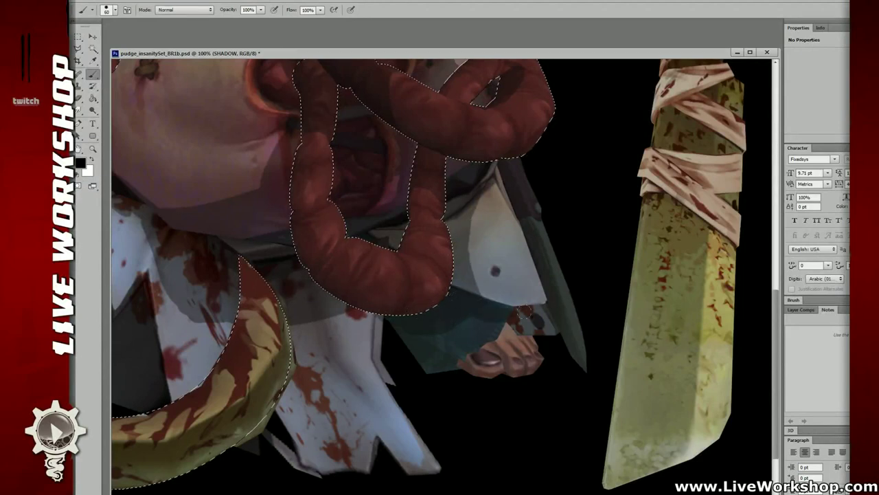
{"action": "mouse_move", "coordinate": [508, 310]}
{"action": "left_mouse_down"}
{"action": "mouse_move", "coordinate": [513, 337]}
{"action": "mouse_move", "coordinate": [501, 313]}
{"action": "mouse_move", "coordinate": [491, 336]}
{"action": "mouse_move", "coordinate": [462, 355]}
{"action": "mouse_move", "coordinate": [496, 329]}
{"action": "mouse_move", "coordinate": [525, 331]}
{"action": "mouse_move", "coordinate": [456, 354]}
{"action": "left_mouse_up"}
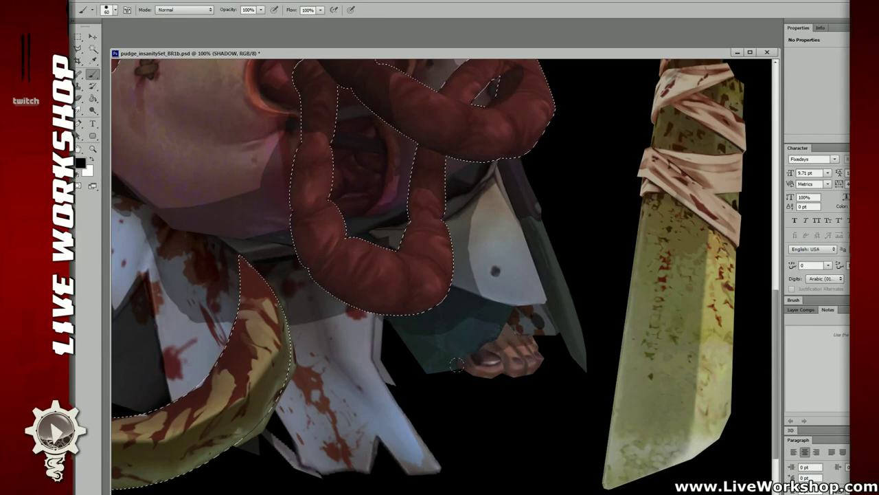
Shade the side of the torso beneath the near armpit and toggle the selection outline off and on to check it.
{"action": "key", "text": "ctrl+minus"}
{"action": "key", "text": "ctrl+minus"}
{"action": "key", "text": "ctrl+minus"}
{"action": "key", "text": "ctrl+plus"}
{"action": "scroll", "coordinate": [455, 214], "scroll_direction": "up", "scroll_amount": 2}
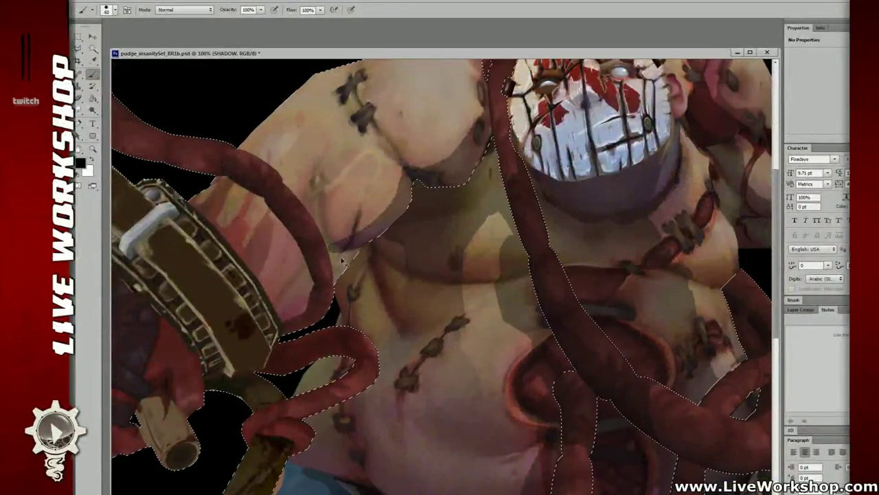
{"action": "left_click_drag", "start_coordinate": [336, 263], "coordinate": [354, 257]}
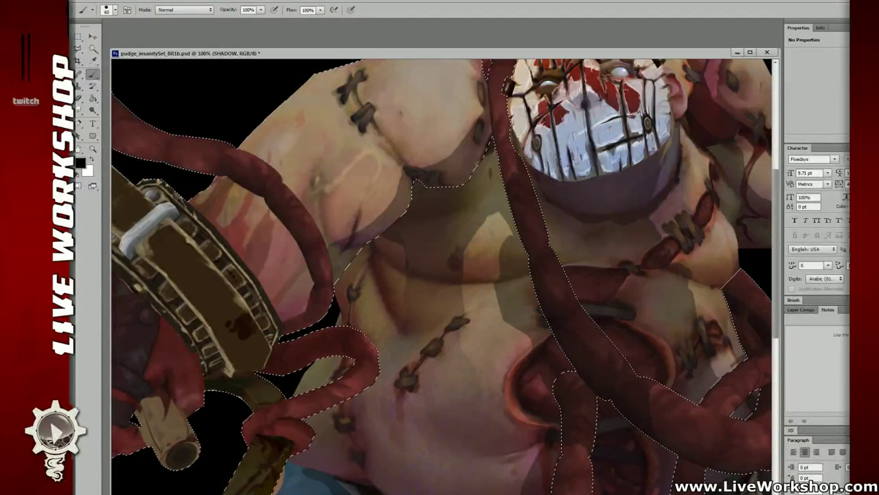
{"action": "key", "text": "ctrl+d"}
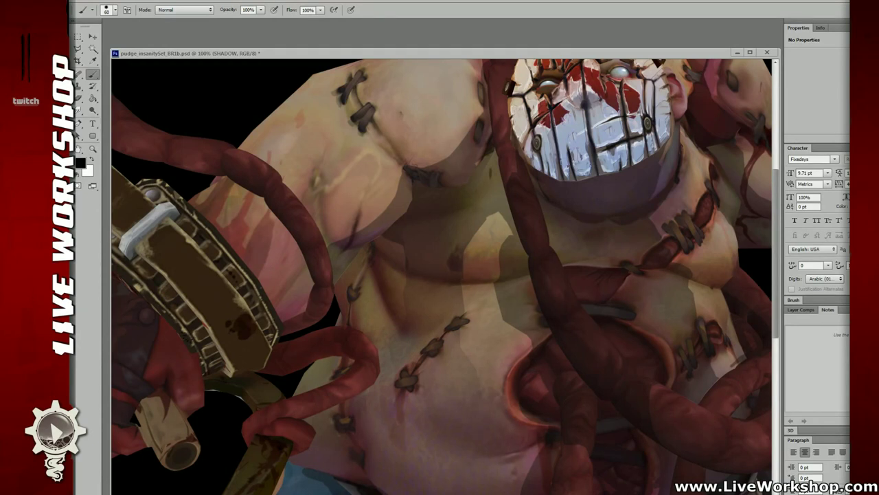
{"action": "key", "text": "ctrl+h"}
{"action": "left_click", "coordinate": [547, 241]}
Erase the dark shadow patch on the inner edge of the far intestine coil with the 13 px eraser.
{"action": "left_click_drag", "start_coordinate": [483, 231], "coordinate": [435, 245]}
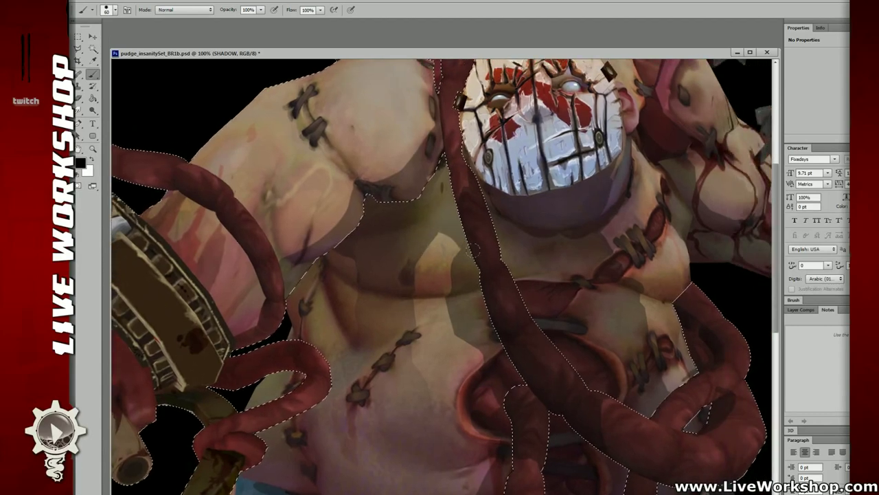
{"action": "left_click_drag", "start_coordinate": [493, 257], "coordinate": [418, 237]}
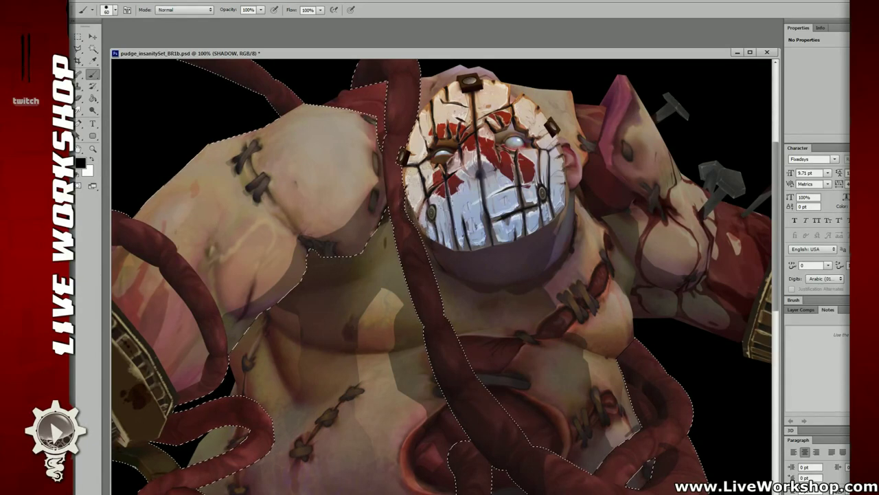
{"action": "left_click_drag", "start_coordinate": [522, 242], "coordinate": [350, 150]}
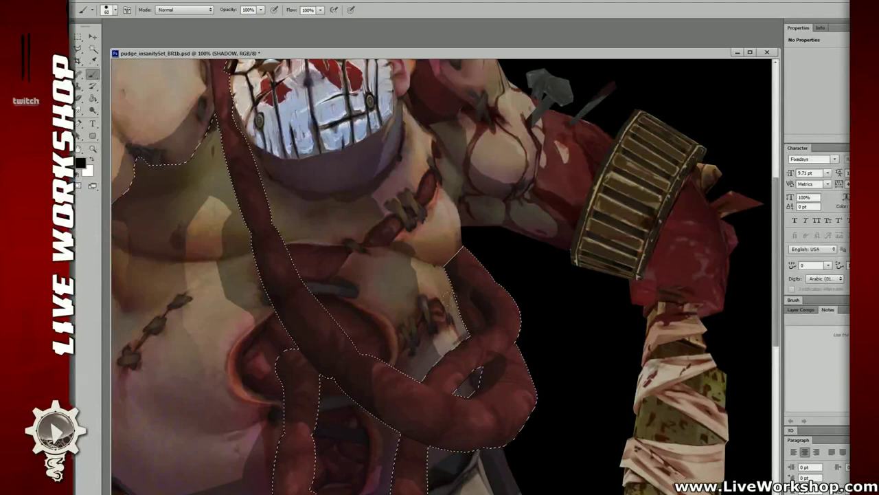
{"action": "left_click_drag", "start_coordinate": [457, 310], "coordinate": [465, 220]}
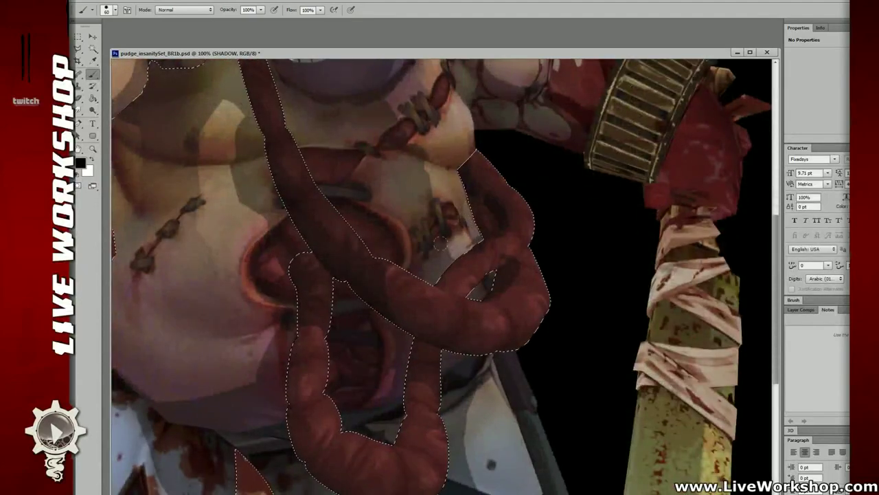
{"action": "key", "text": "e"}
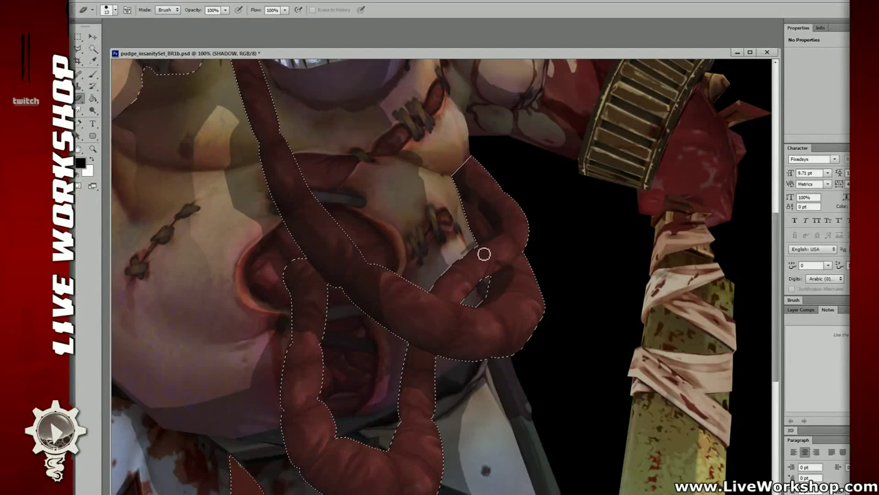
{"action": "key", "text": "b"}
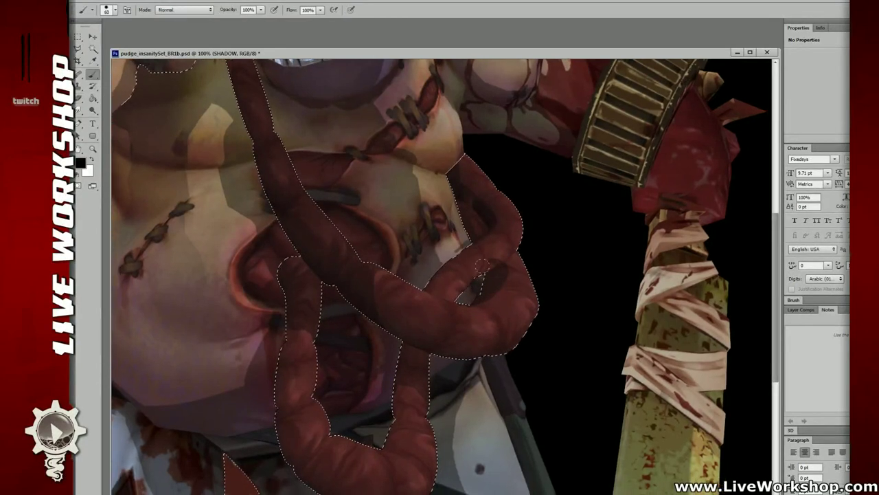
{"action": "key", "text": "e"}
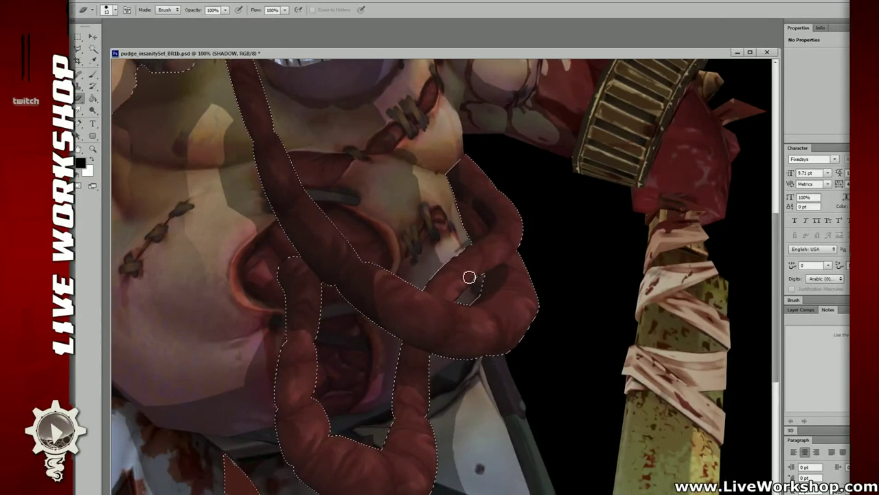
{"action": "left_click_drag", "start_coordinate": [507, 284], "coordinate": [502, 300]}
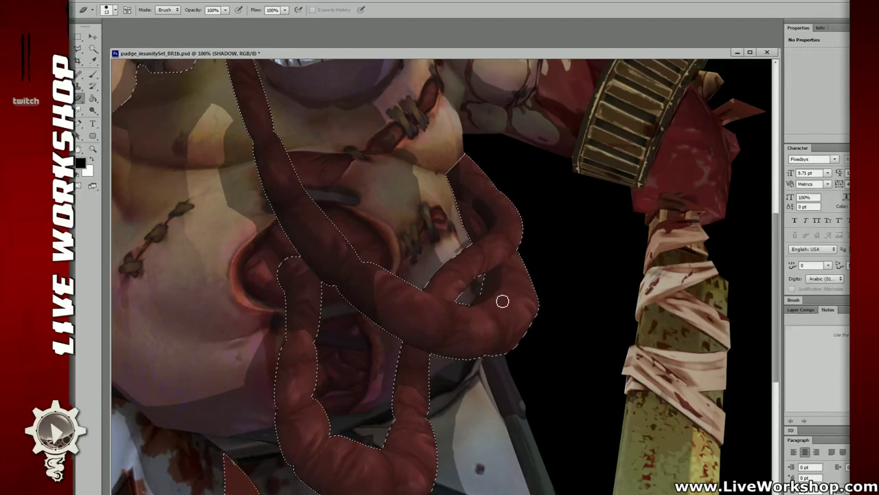
Paint shadow with the 60 px brush along the underside of the thick intestine crossing the belly wound.
{"action": "key", "text": "b"}
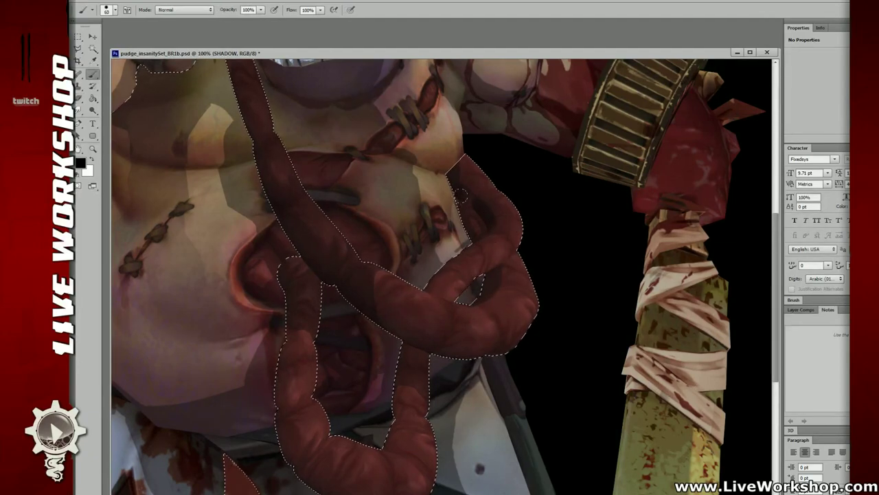
{"action": "left_click_drag", "start_coordinate": [507, 338], "coordinate": [529, 289]}
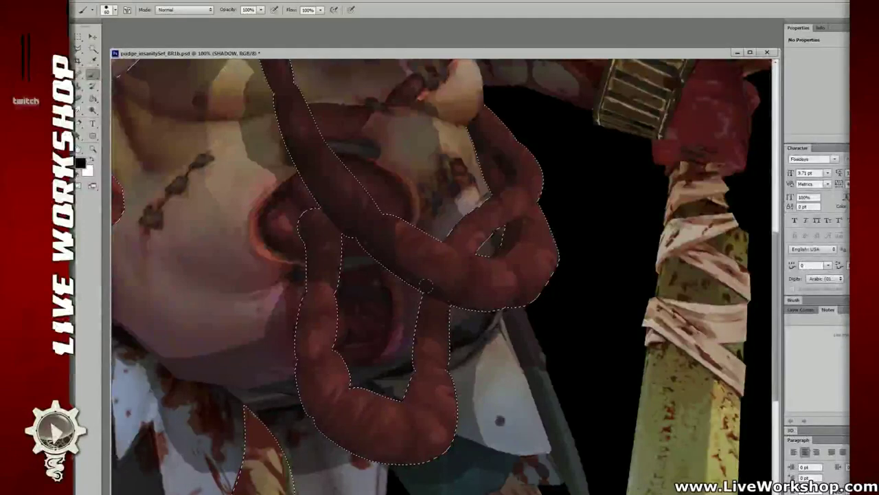
{"action": "left_click_drag", "start_coordinate": [382, 255], "coordinate": [421, 285]}
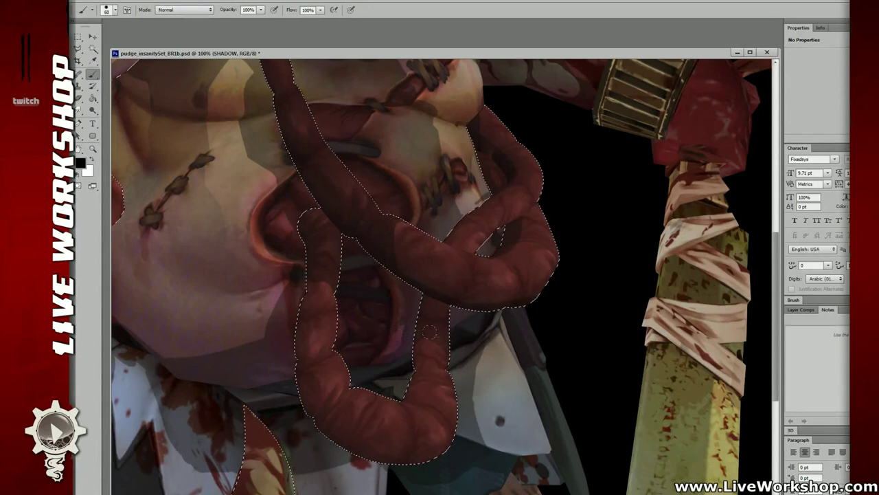
{"action": "left_click_drag", "start_coordinate": [383, 309], "coordinate": [400, 311]}
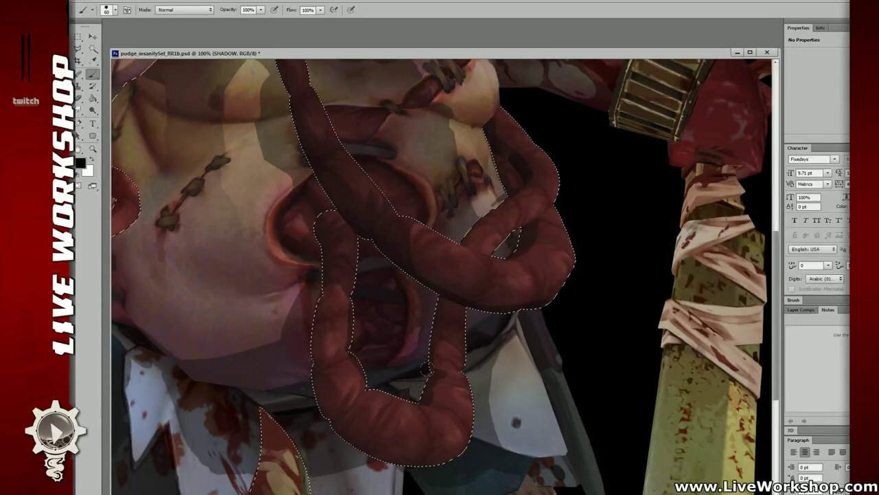
Clean up the shadow edge on the hanging intestine strand below the thick coil with the 13 px eraser.
{"action": "key", "text": "ctrl+minus"}
{"action": "key", "text": "ctrl+minus"}
{"action": "key", "text": "ctrl+plus"}
{"action": "key", "text": "e"}
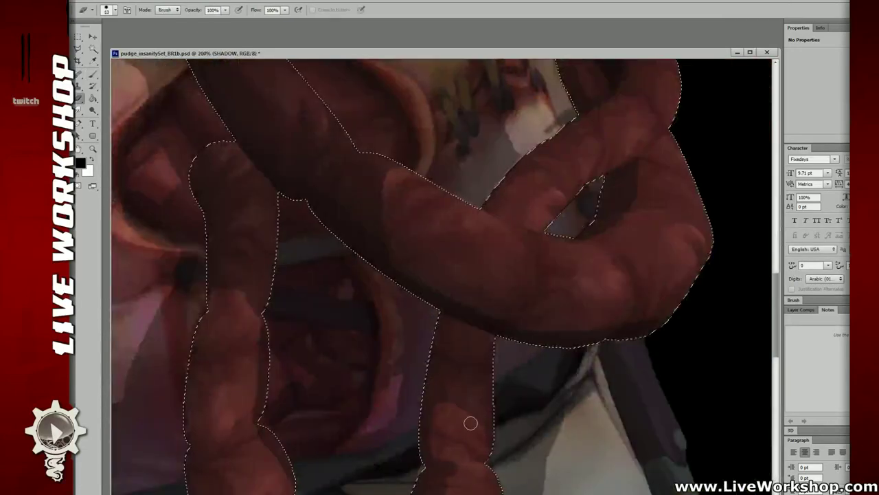
{"action": "left_click_drag", "start_coordinate": [469, 422], "coordinate": [432, 298]}
{"action": "mouse_move", "coordinate": [382, 382]}
{"action": "left_mouse_down"}
{"action": "mouse_move", "coordinate": [385, 417]}
{"action": "mouse_move", "coordinate": [435, 354]}
{"action": "left_mouse_up"}
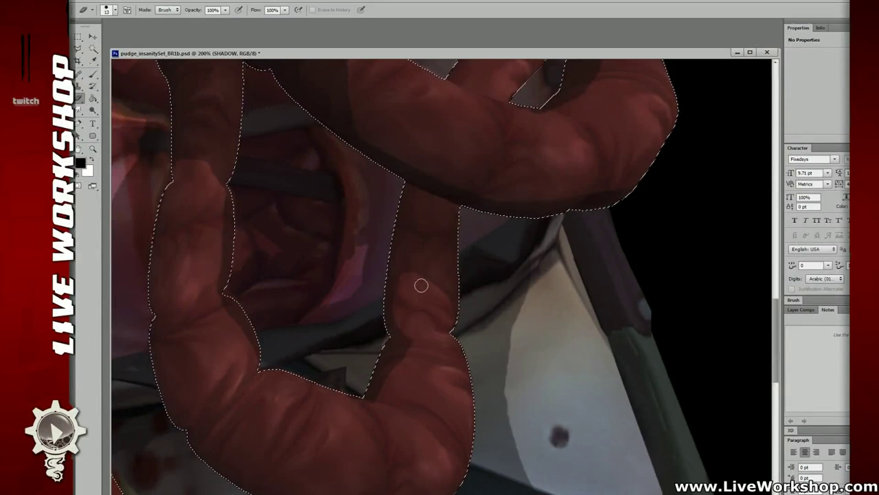
Examine the painted shadows across the intestines, belly and near trouser leg.
{"action": "key", "text": "b"}
{"action": "key", "text": "ctrl+plus"}
{"action": "key", "text": "ctrl+plus"}
{"action": "key", "text": "ctrl+minus"}
{"action": "key", "text": "ctrl+minus"}
{"action": "key", "text": "ctrl+minus"}
{"action": "key", "text": "ctrl+minus"}
{"action": "key", "text": "ctrl+minus"}
{"action": "left_click_drag", "start_coordinate": [433, 241], "coordinate": [467, 246]}
{"action": "key", "text": "ctrl+plus"}
{"action": "mouse_move", "coordinate": [430, 270]}
{"action": "left_mouse_down"}
{"action": "mouse_move", "coordinate": [485, 244]}
{"action": "mouse_move", "coordinate": [496, 218]}
{"action": "left_mouse_up"}
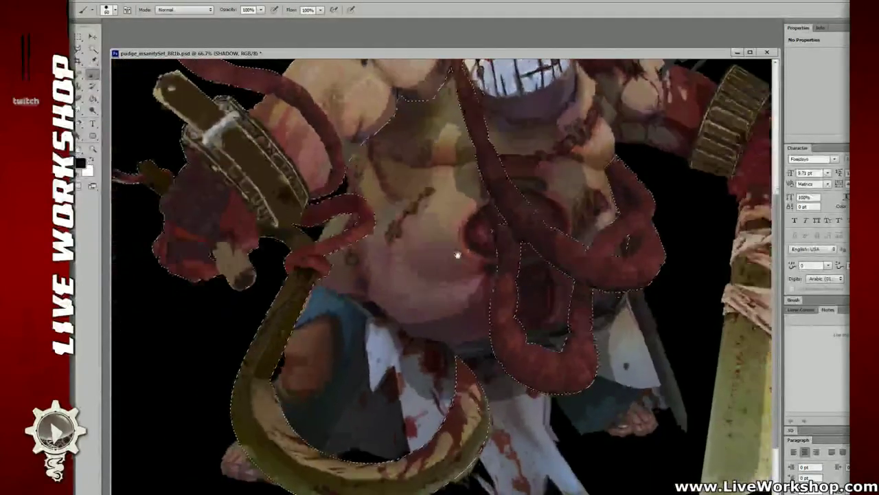
{"action": "key", "text": "r"}
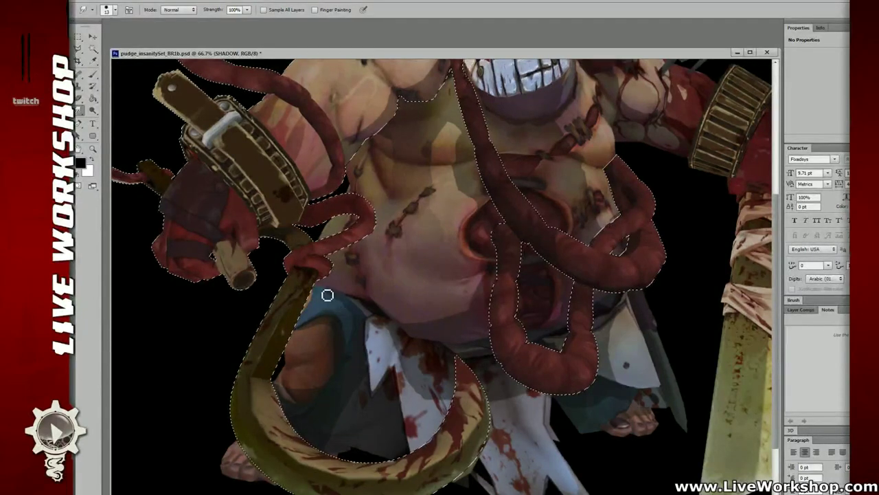
{"action": "key", "text": "e"}
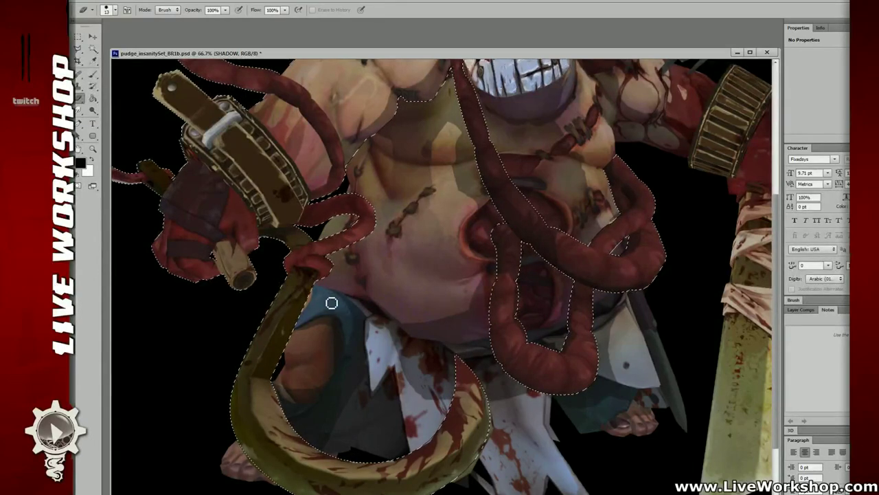
Paint shadow with the 60 px brush on the wrapped hand under the lower edge of the buckled bracer.
{"action": "key", "text": "b"}
{"action": "key", "text": "ctrl+minus"}
{"action": "key", "text": "ctrl+plus"}
{"action": "mouse_move", "coordinate": [237, 201]}
{"action": "left_mouse_down"}
{"action": "mouse_move", "coordinate": [284, 248]}
{"action": "mouse_move", "coordinate": [375, 256]}
{"action": "left_mouse_up"}
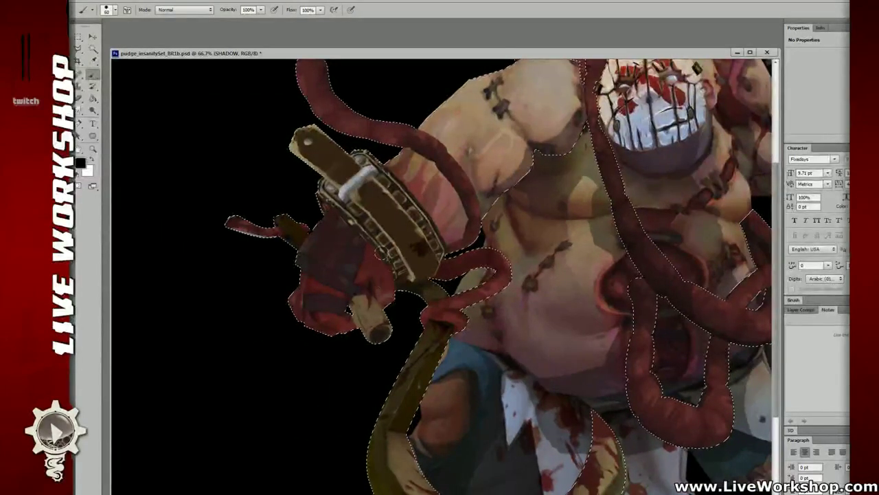
{"action": "scroll", "coordinate": [380, 264], "scroll_direction": "up", "scroll_amount": 2}
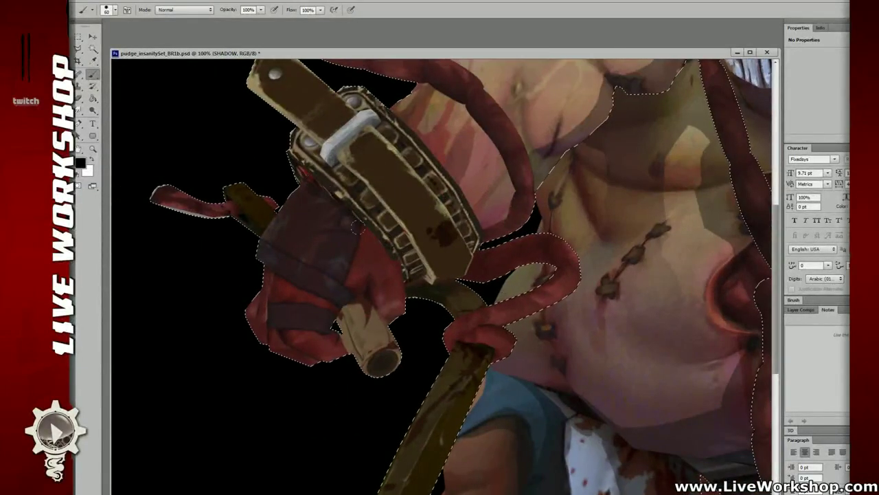
{"action": "left_click_drag", "start_coordinate": [356, 227], "coordinate": [383, 261]}
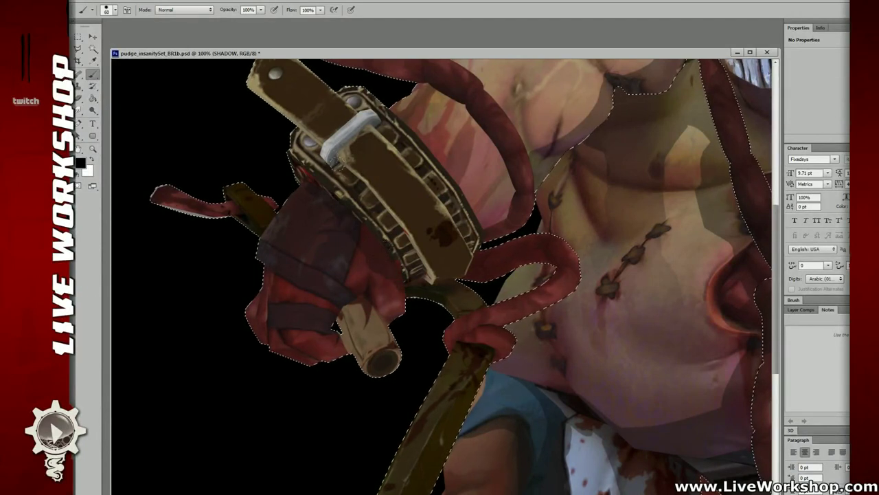
{"action": "left_click_drag", "start_coordinate": [337, 164], "coordinate": [414, 261]}
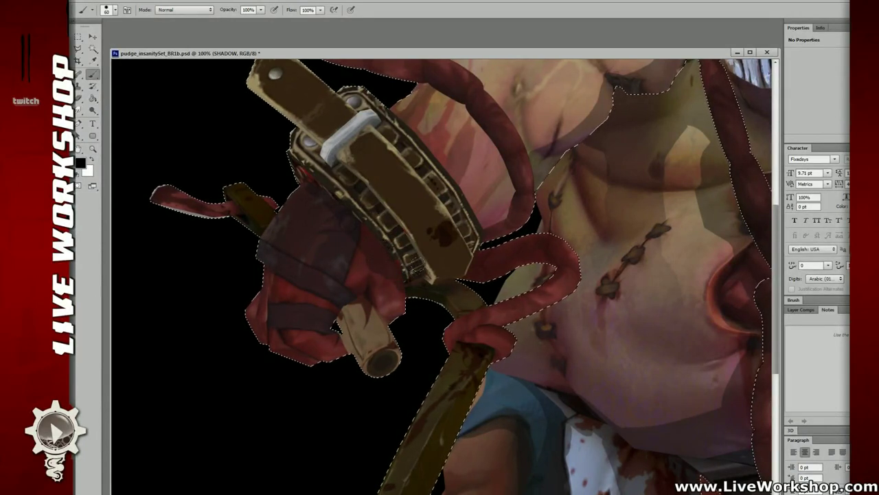
{"action": "left_click_drag", "start_coordinate": [422, 167], "coordinate": [413, 170]}
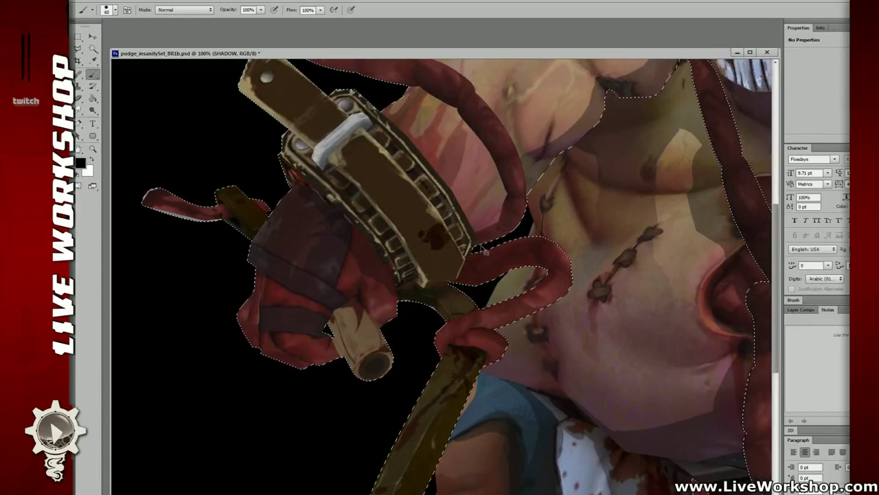
{"action": "left_click_drag", "start_coordinate": [486, 251], "coordinate": [450, 236]}
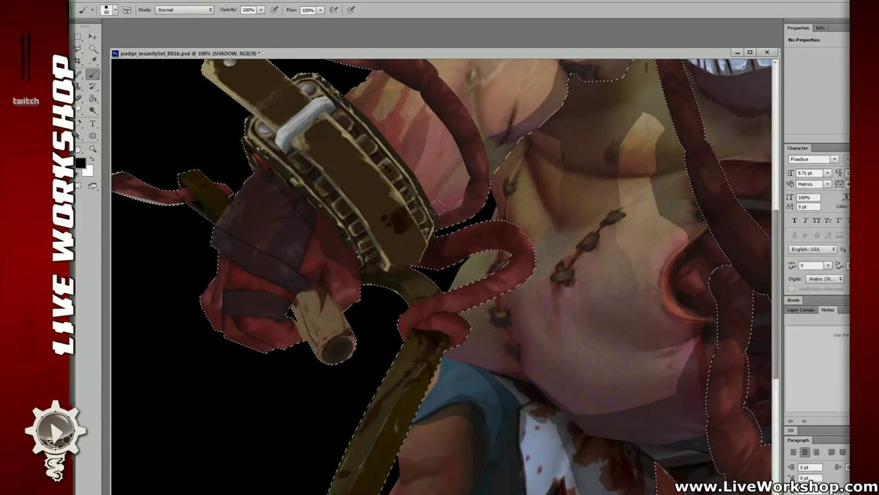
Shade the strap beneath the intestine knot and the wrapped fingers around the wooden handle.
{"action": "scroll", "coordinate": [435, 246], "scroll_direction": "down", "scroll_amount": 5}
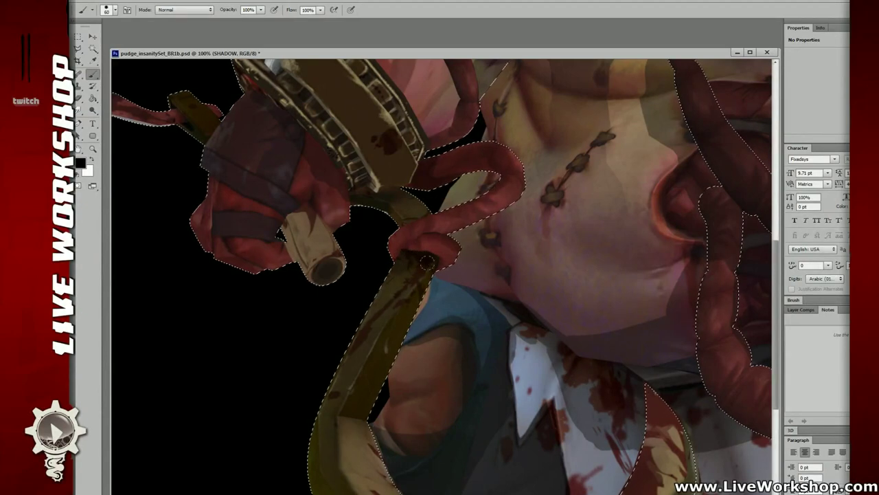
{"action": "left_click_drag", "start_coordinate": [344, 295], "coordinate": [366, 309]}
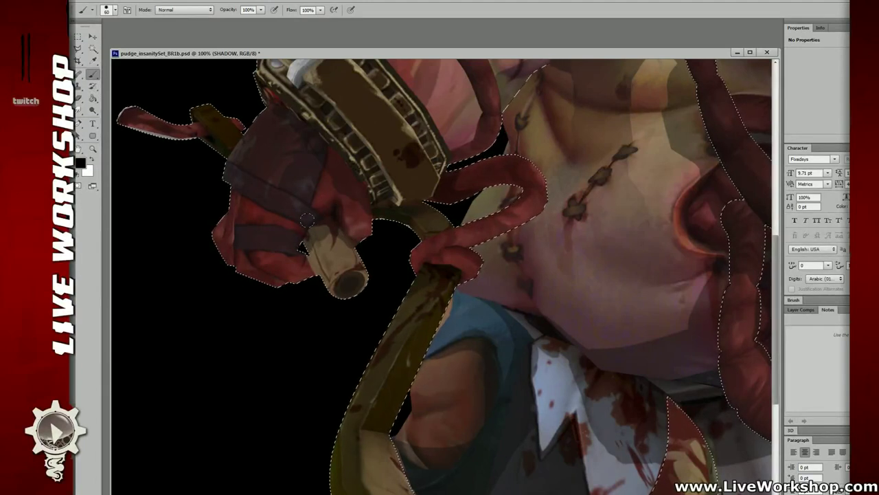
{"action": "mouse_move", "coordinate": [318, 214]}
{"action": "left_mouse_down"}
{"action": "mouse_move", "coordinate": [323, 191]}
{"action": "mouse_move", "coordinate": [332, 217]}
{"action": "left_mouse_up"}
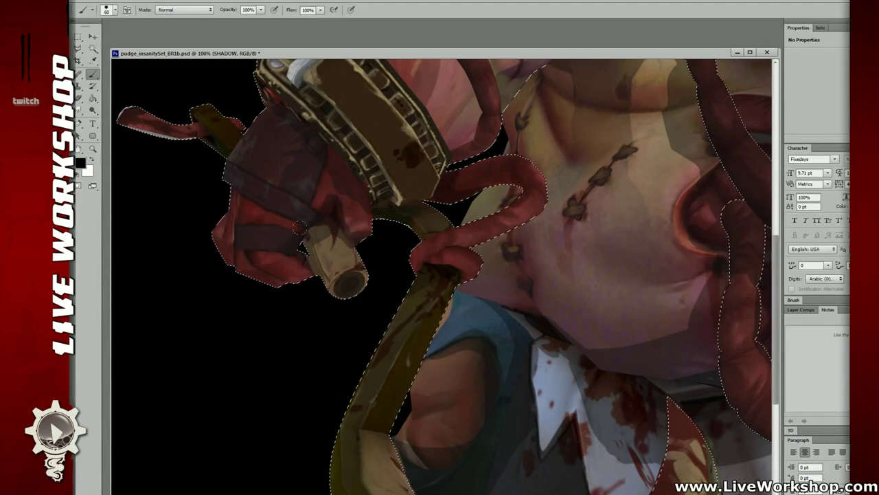
{"action": "left_click_drag", "start_coordinate": [331, 200], "coordinate": [357, 257]}
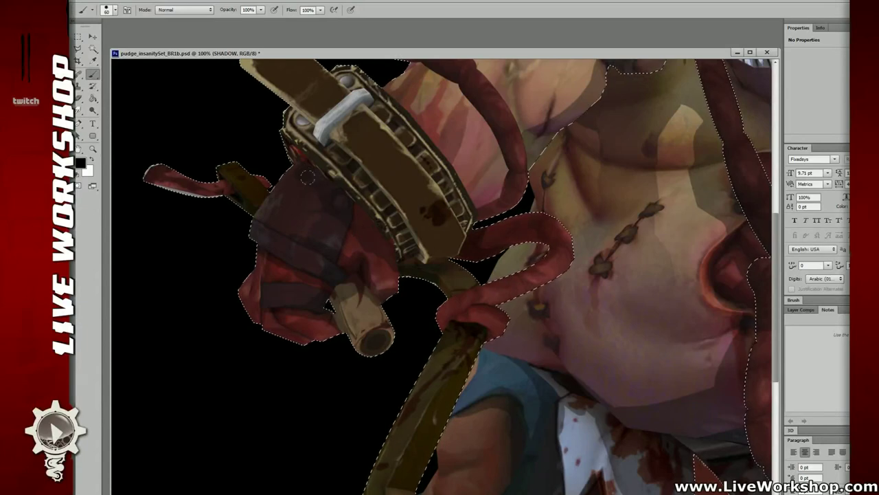
Paint shadow on the wrist below the bracer and on the red forearm along the bracer's upper edge.
{"action": "scroll", "coordinate": [330, 240], "scroll_direction": "up", "scroll_amount": 2}
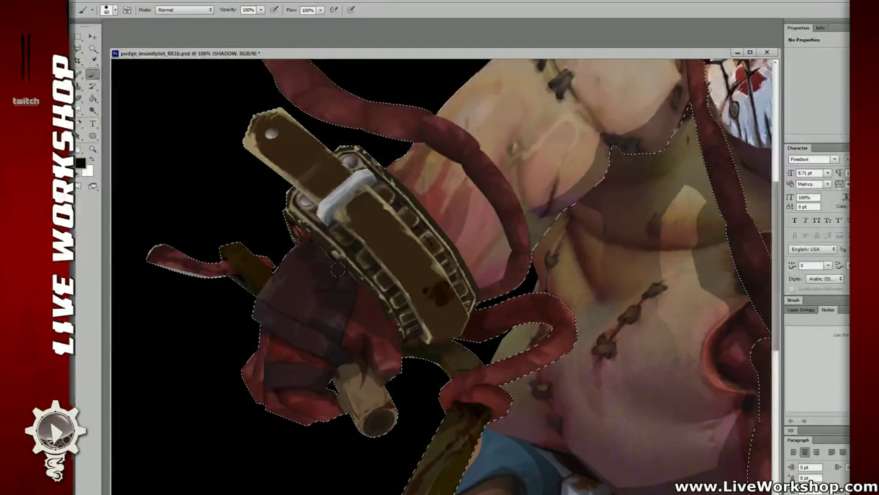
{"action": "left_click_drag", "start_coordinate": [339, 270], "coordinate": [309, 227]}
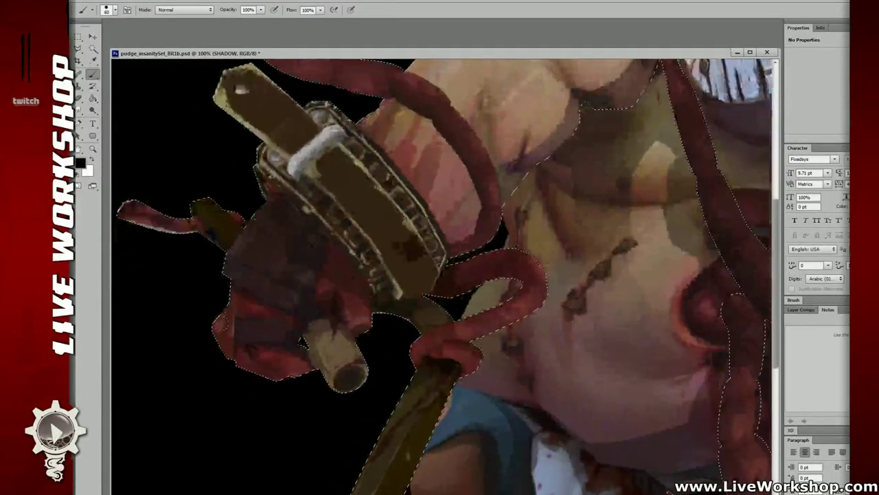
{"action": "left_click_drag", "start_coordinate": [426, 253], "coordinate": [324, 294]}
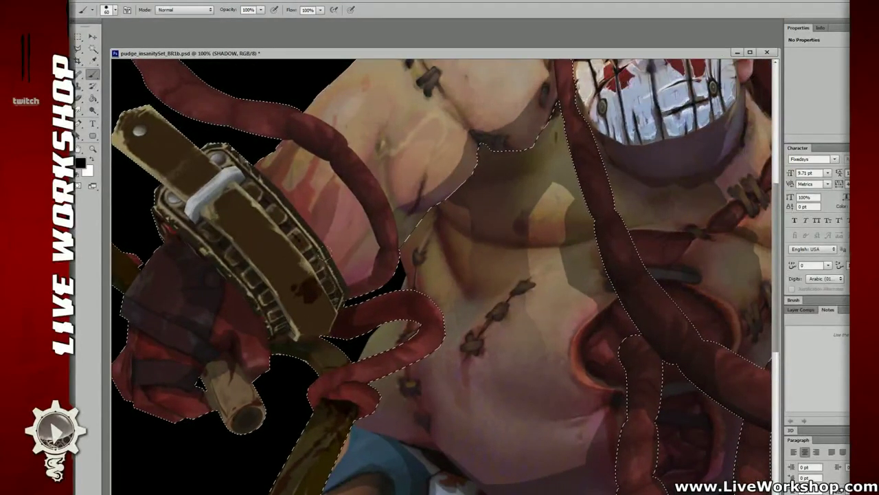
{"action": "left_click_drag", "start_coordinate": [313, 229], "coordinate": [316, 237]}
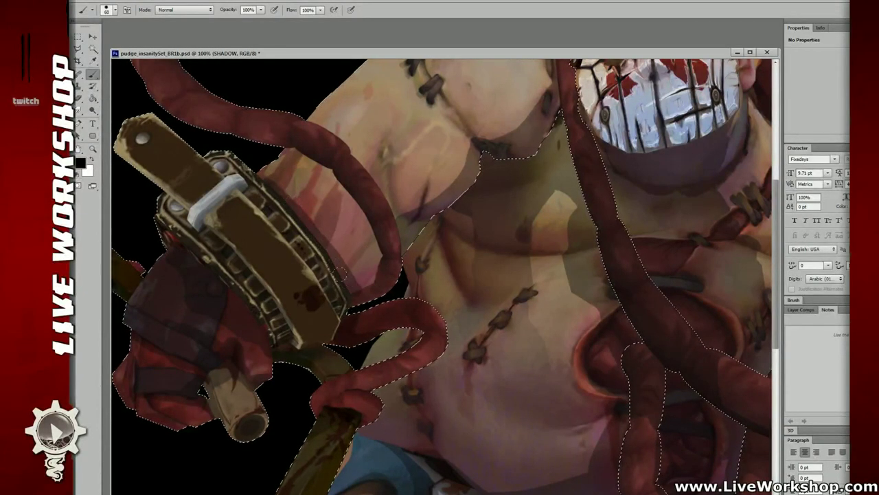
{"action": "left_click_drag", "start_coordinate": [403, 274], "coordinate": [404, 296]}
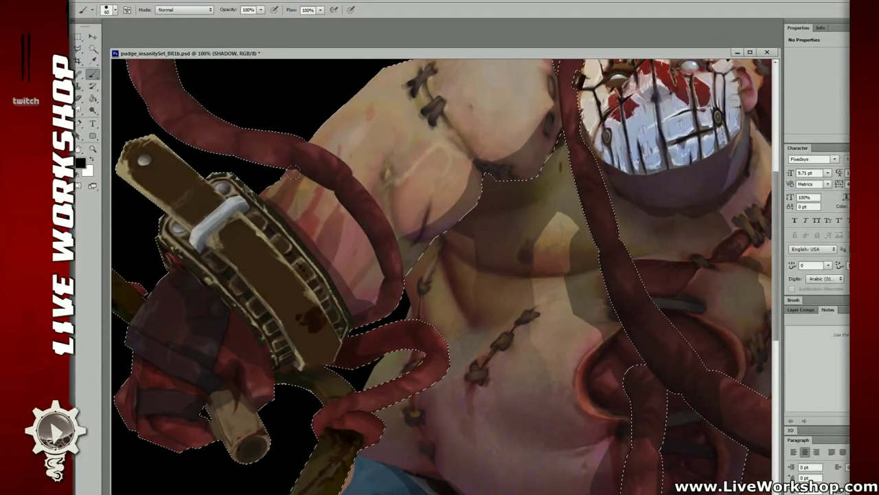
Replace the selection with the intestine loop and bracer from the "mask intestine, backarm" layer using the Magic Wand, and invert it.
{"action": "key", "text": "ctrl+6"}
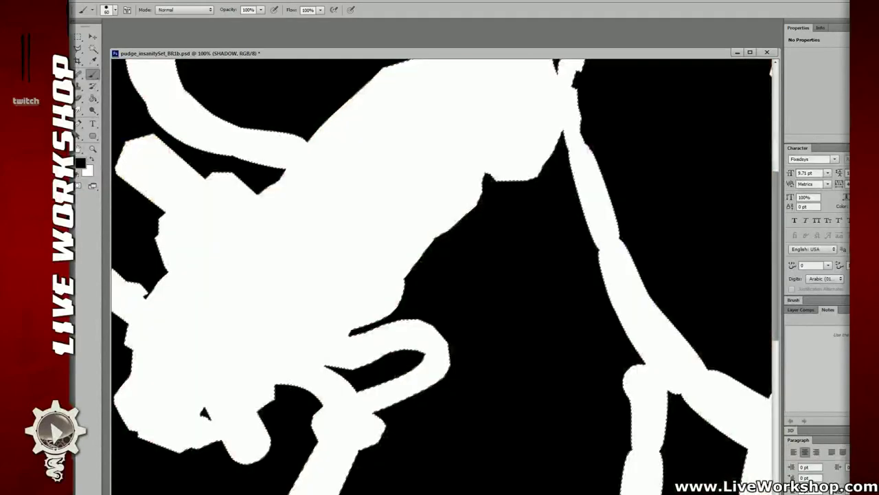
{"action": "key", "text": "ctrl+7"}
{"action": "key", "text": "alt+["}
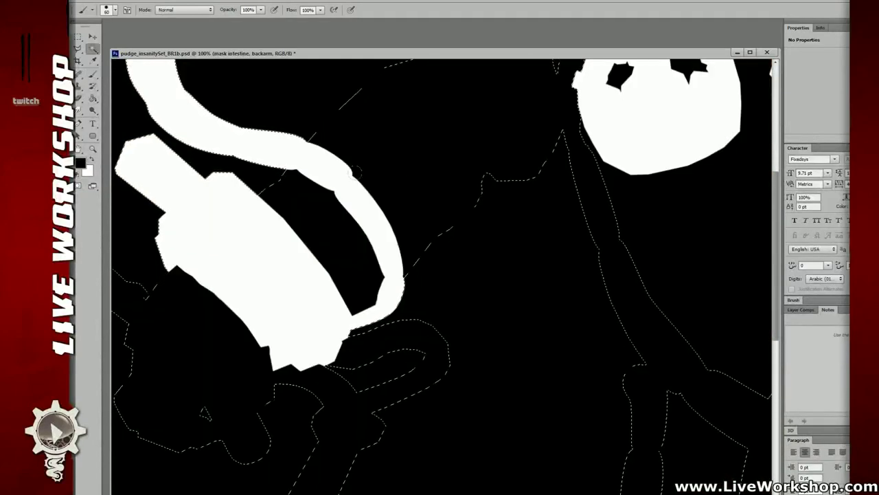
{"action": "key", "text": "w"}
{"action": "key", "text": "ctrl+d"}
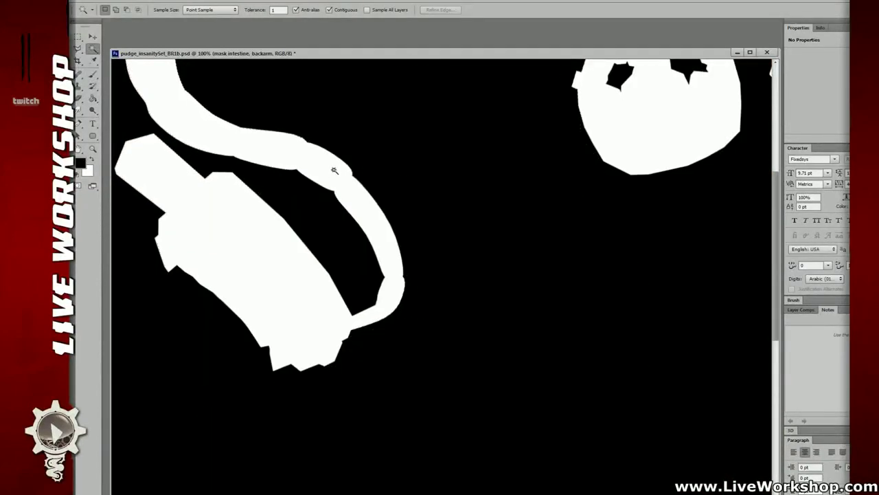
{"action": "left_click", "coordinate": [334, 170]}
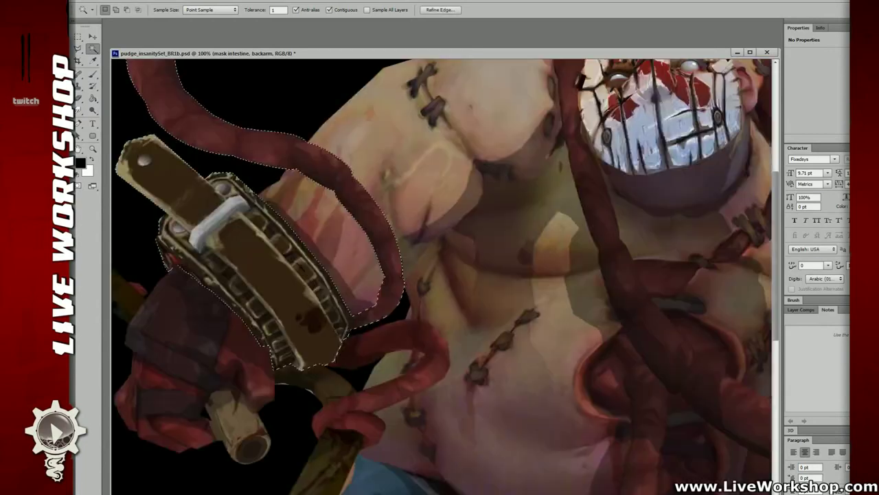
Paint the intestine loop's cast shadow on the forearm beside the bracer on the SHADOW layer and save the document.
{"action": "key", "text": "e"}
{"action": "key", "text": "b"}
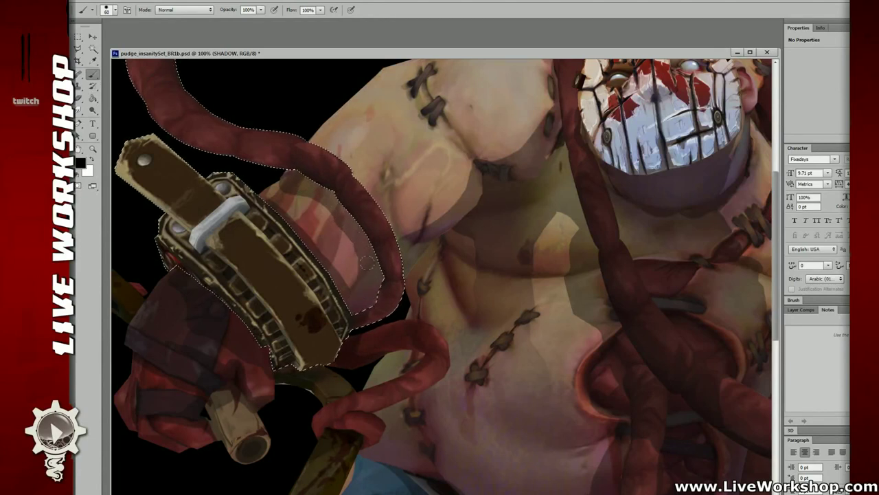
{"action": "key", "text": "ctrl+z"}
{"action": "key", "text": "ctrl+minus"}
{"action": "key", "text": "ctrl+minus"}
{"action": "key", "text": "ctrl+minus"}
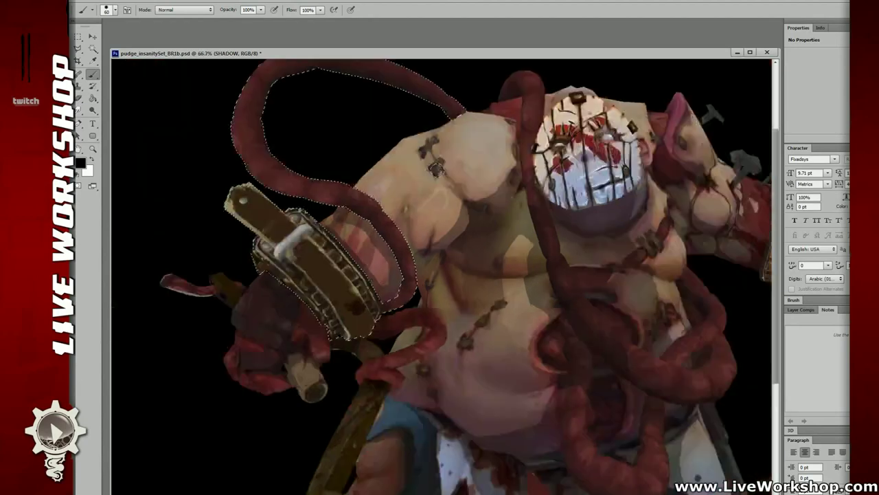
{"action": "key", "text": "ctrl+s"}
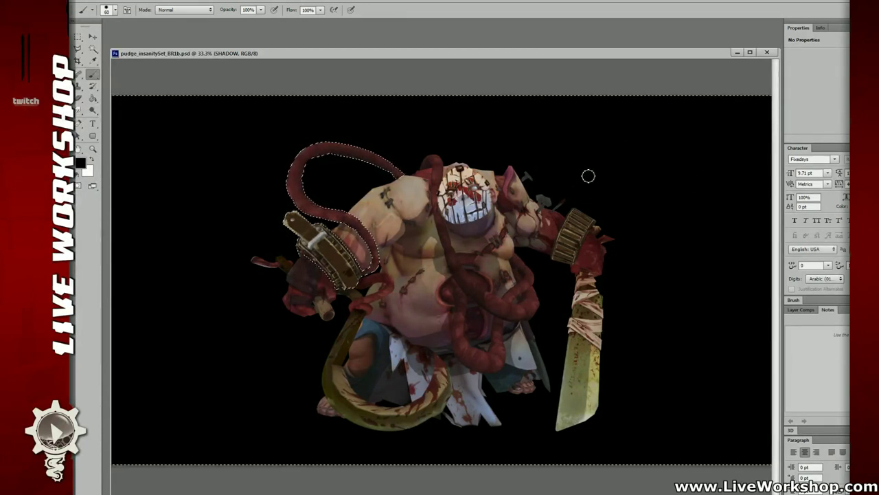
Compare the flat shadowed colours with the fully lit composite of the character by toggling between them.
{"action": "key", "text": "ctrl+plus"}
{"action": "key", "text": "ctrl+plus"}
{"action": "key", "text": "ctrl+plus"}
{"action": "key", "text": "ctrl+plus"}
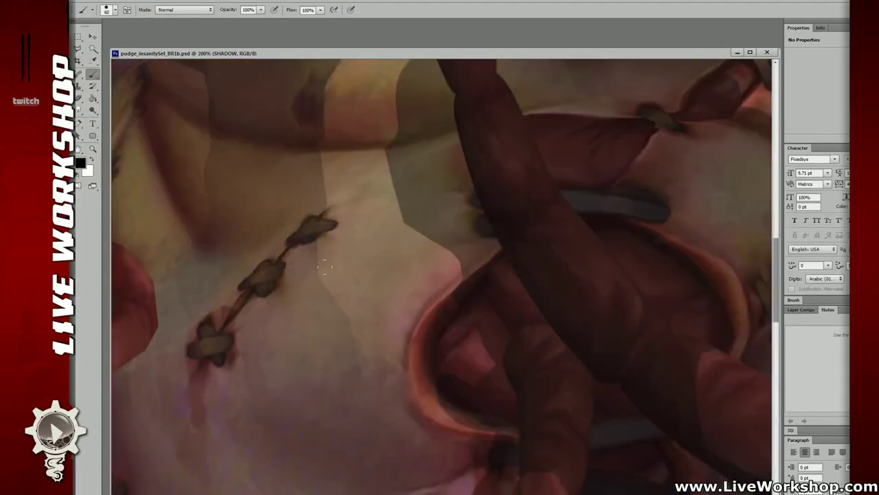
{"action": "key", "text": "ctrl+minus"}
{"action": "key", "text": "ctrl+minus"}
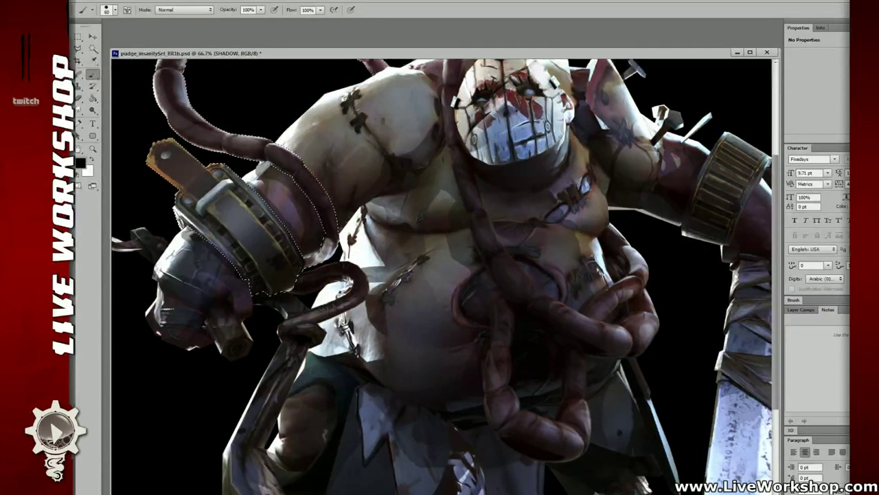
{"action": "key", "text": "ctrl+z"}
{"action": "key", "text": "ctrl+z"}
{"action": "key", "text": "ctrl+z"}
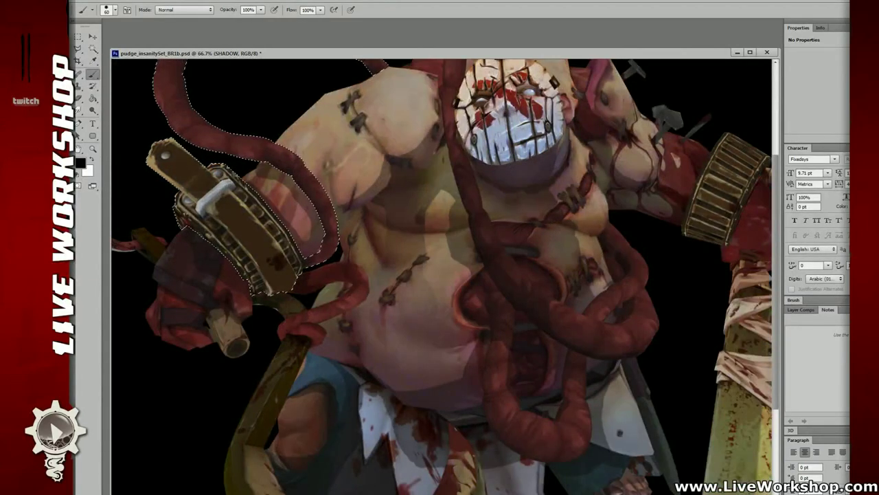
{"action": "key", "text": "ctrl+z"}
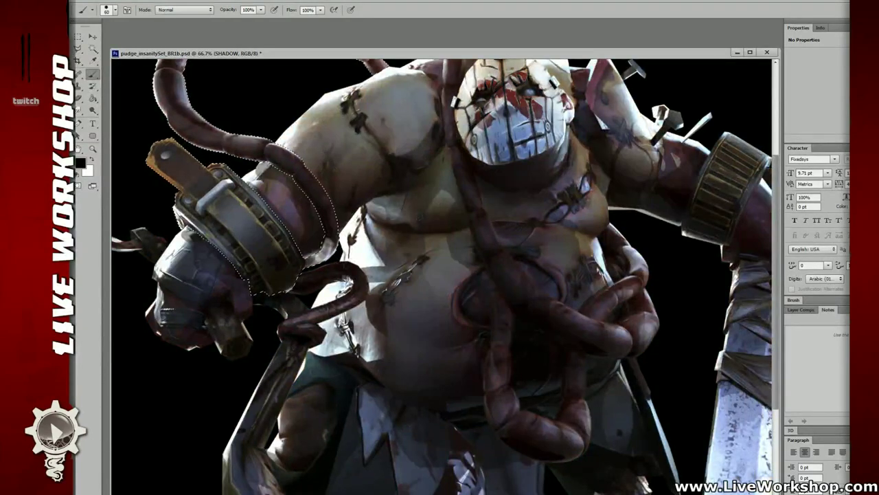
{"action": "key", "text": "ctrl+z"}
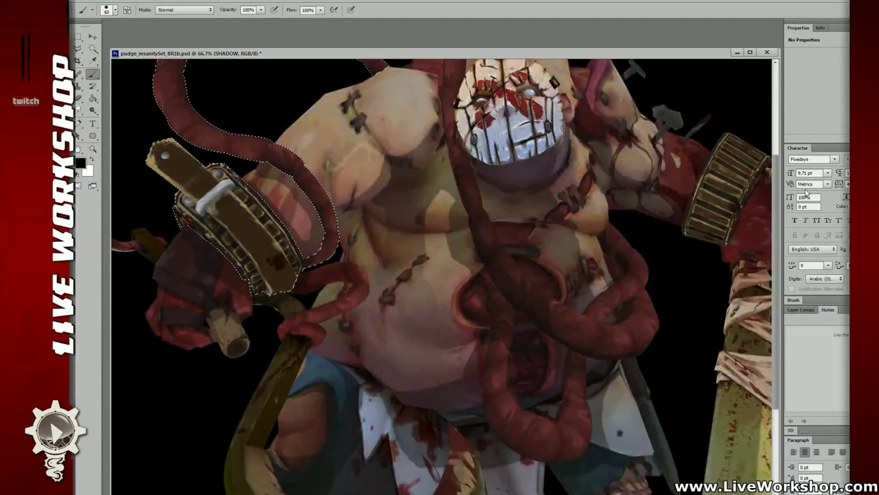
Drop the intestine and bracer selection and load a selection around the whole character's silhouette.
{"action": "left_click_drag", "start_coordinate": [518, 193], "coordinate": [555, 210]}
{"action": "key", "text": "m"}
{"action": "left_click", "coordinate": [455, 202]}
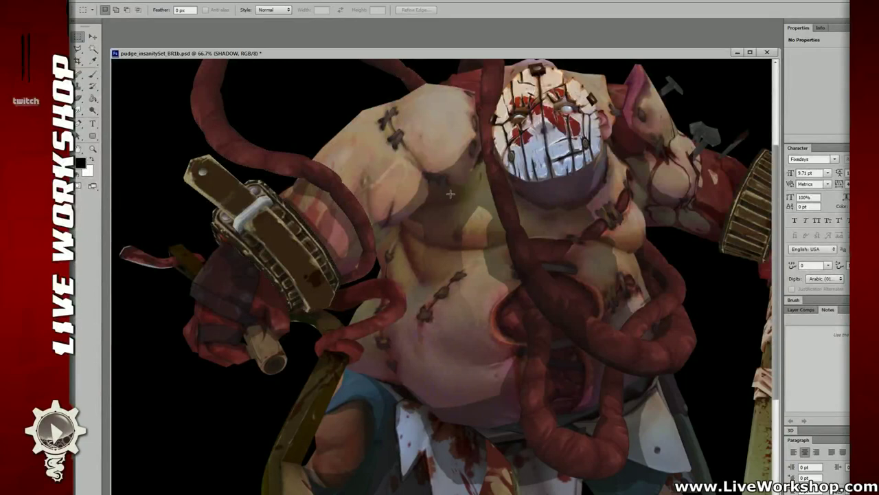
{"action": "key", "text": "b"}
{"action": "left_click_drag", "start_coordinate": [330, 242], "coordinate": [343, 216]}
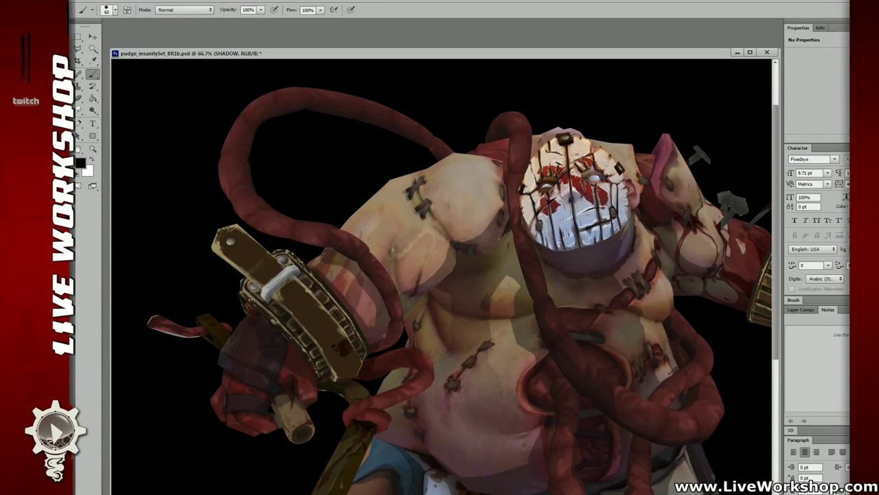
{"action": "key", "text": "ctrl+shift+d"}
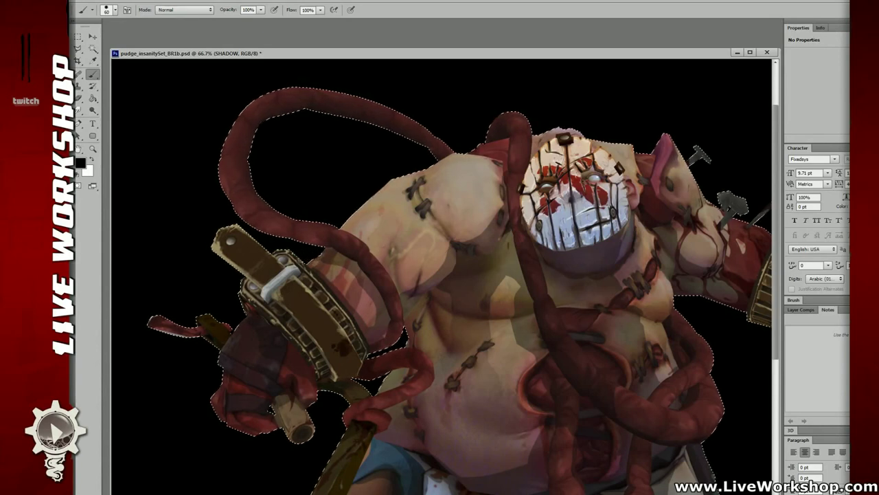
Replace the selection with the front arm and its connected intestine from the "arms weapons" layer using the Magic Wand.
{"action": "left_click_drag", "start_coordinate": [485, 183], "coordinate": [407, 231]}
{"action": "key", "text": "ctrl+plus"}
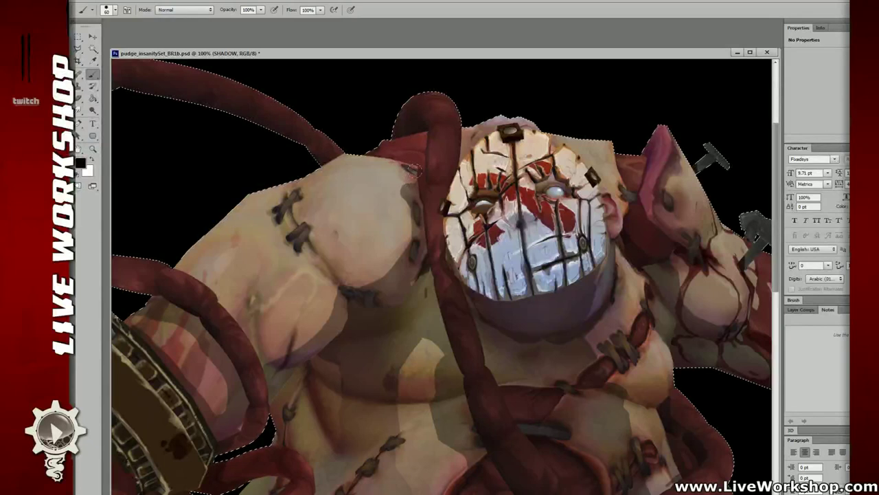
{"action": "left_click_drag", "start_coordinate": [411, 169], "coordinate": [417, 202]}
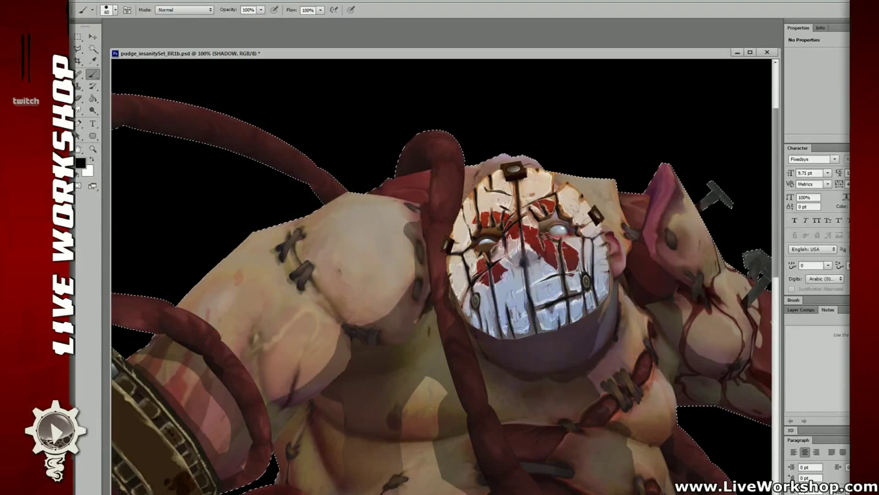
{"action": "key", "text": "ctrl+BackSpace"}
{"action": "key", "text": "ctrl+z"}
{"action": "key", "text": "ctrl+7"}
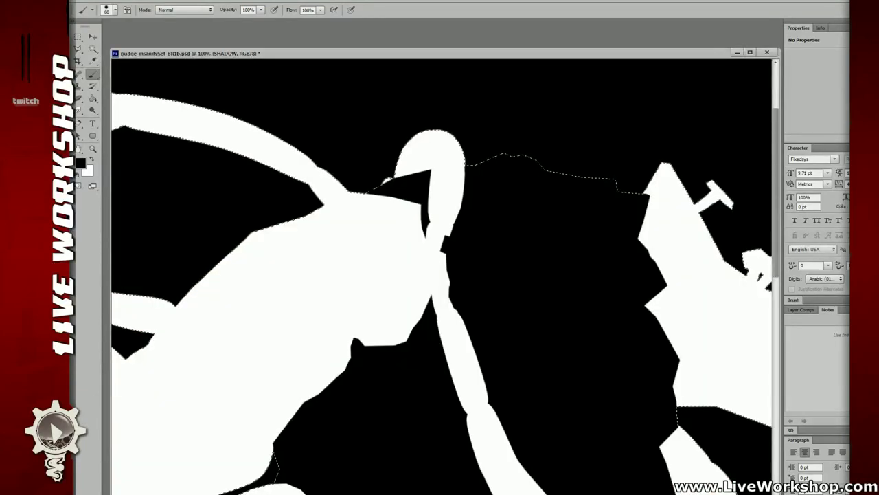
{"action": "key", "text": "w"}
{"action": "left_click", "coordinate": [386, 215]}
{"action": "left_click", "coordinate": [385, 211]}
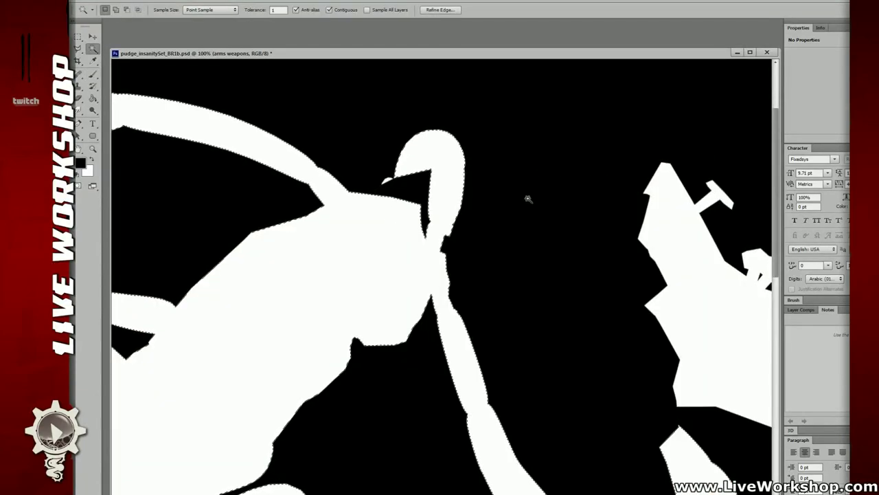
{"action": "key", "text": "ctrl+2"}
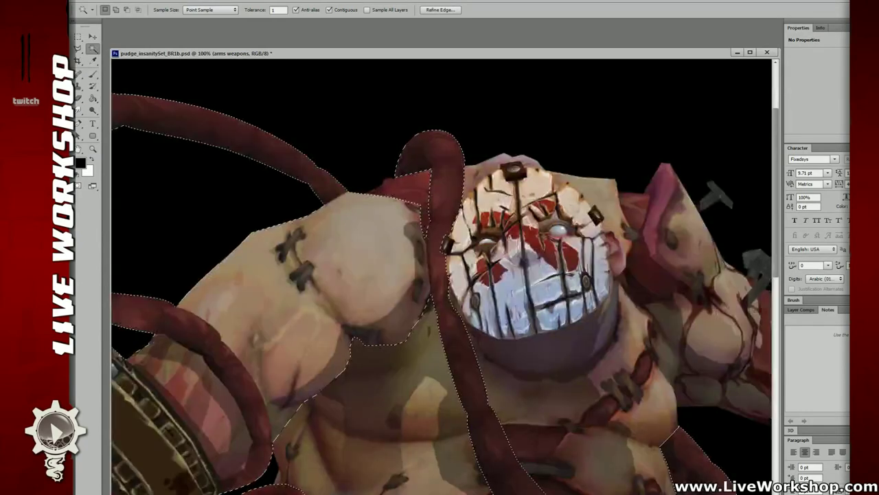
Add the face mask from the "mask intestine, backarm" layer to the arm and intestine selection with the Magic Wand.
{"action": "key", "text": "alt+["}
{"action": "key", "text": "b"}
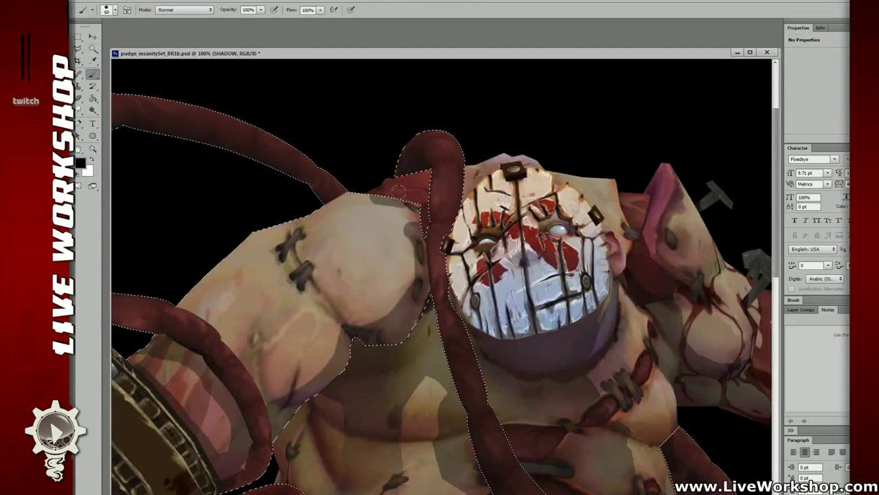
{"action": "key", "text": "alt+]"}
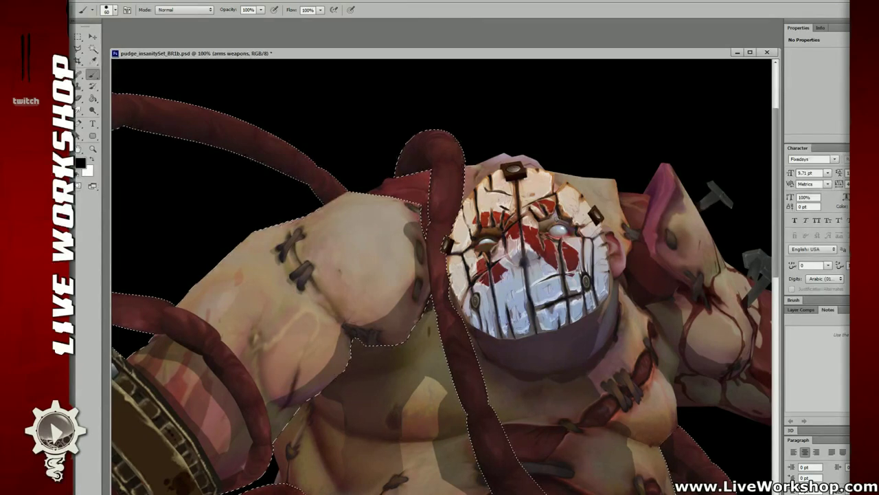
{"action": "key", "text": "alt+["}
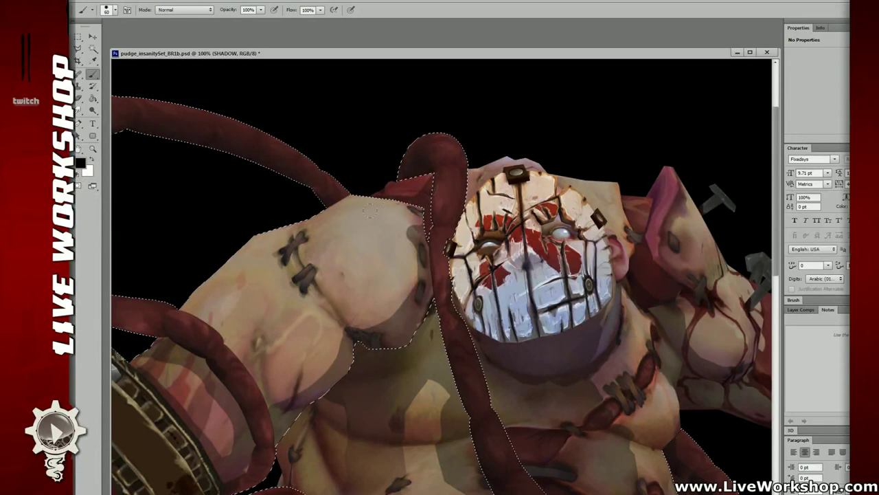
{"action": "left_click_drag", "start_coordinate": [469, 187], "coordinate": [441, 202]}
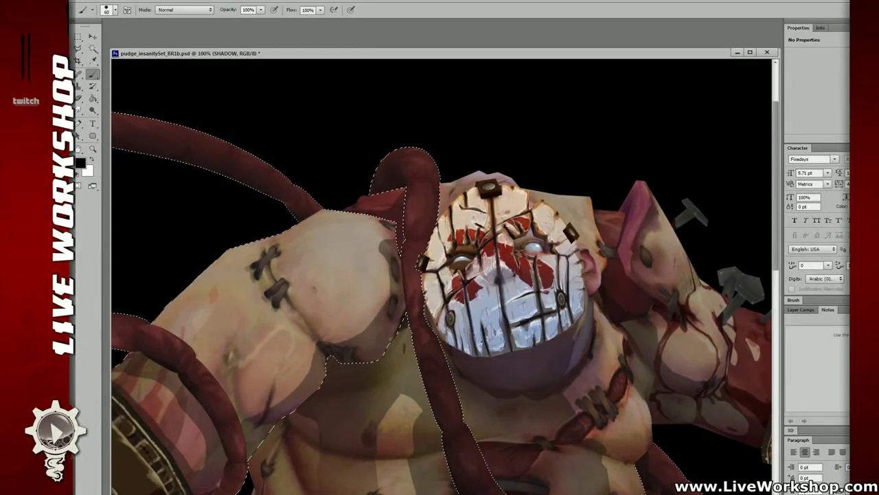
{"action": "key", "text": "w"}
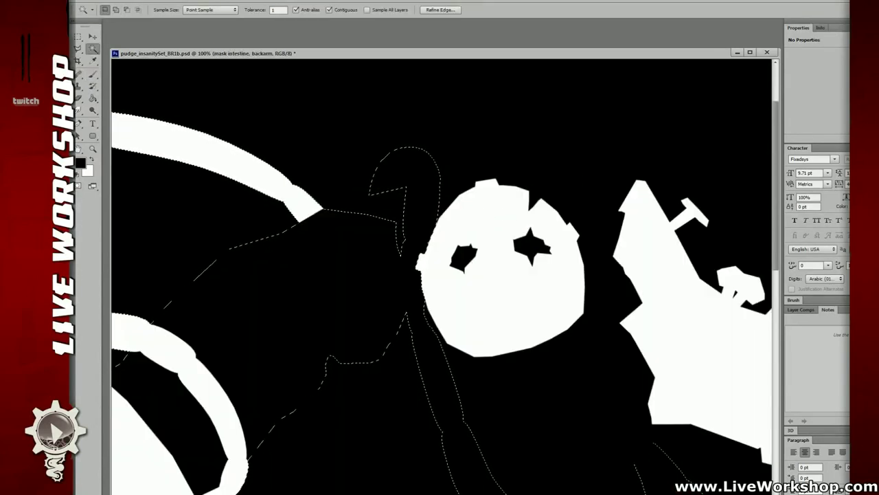
{"action": "key", "text": "shift"}
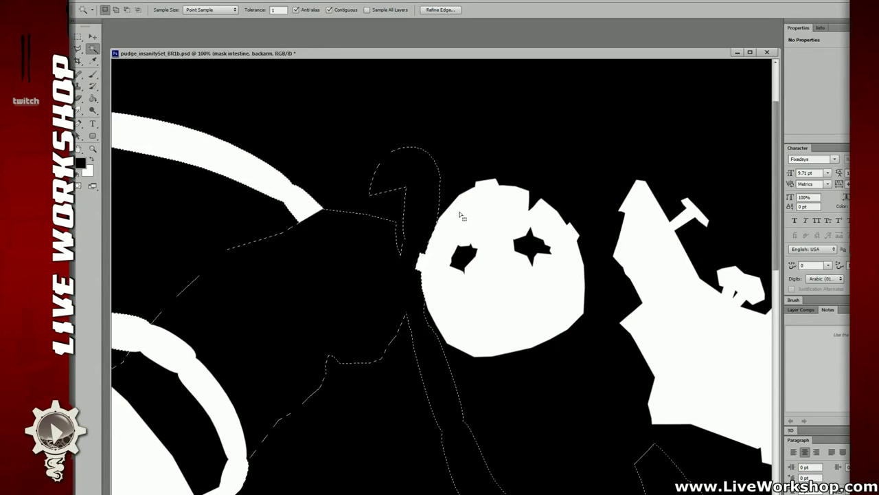
{"action": "left_click", "coordinate": [462, 215], "text": "shift"}
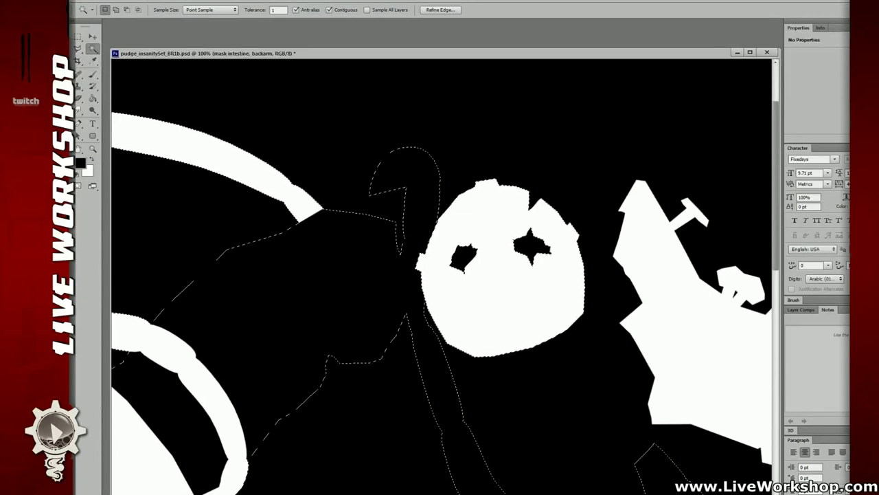
{"action": "key", "text": "b"}
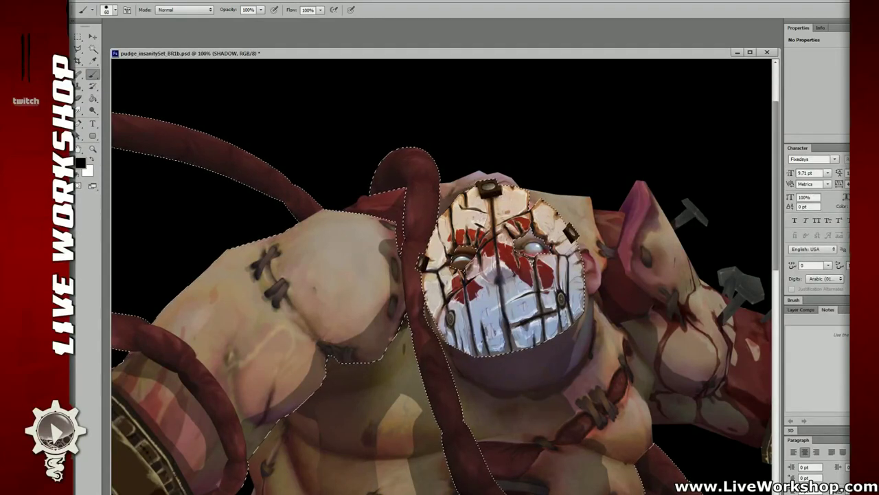
Paint cast shadows on the SHADOW layer behind the face mask, across the neck and the rear shoulder.
{"action": "left_click_drag", "start_coordinate": [483, 206], "coordinate": [356, 197]}
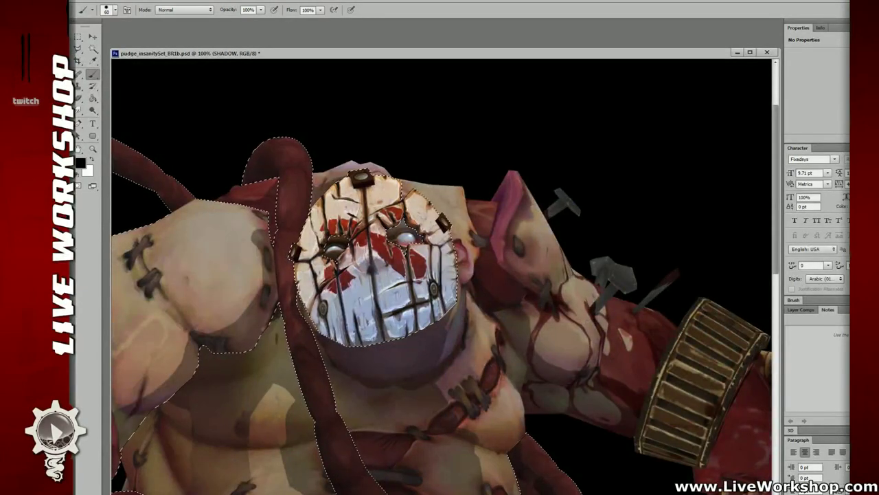
{"action": "left_click_drag", "start_coordinate": [432, 199], "coordinate": [438, 197]}
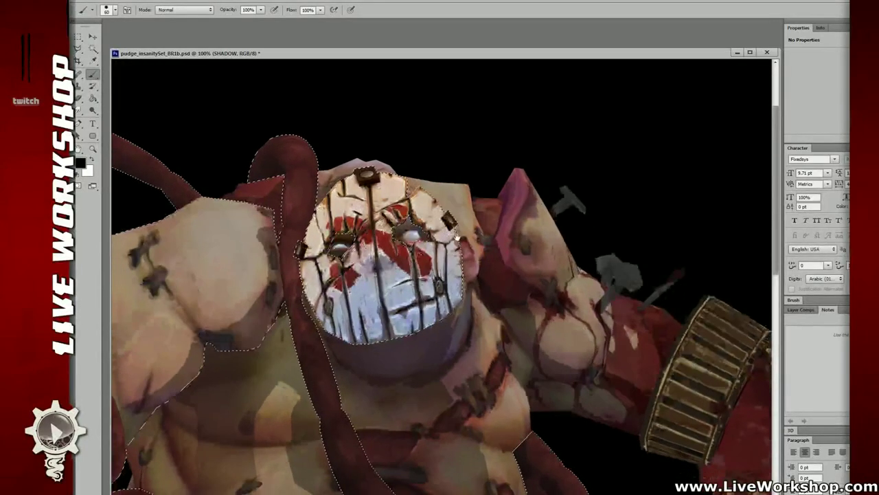
{"action": "left_click_drag", "start_coordinate": [483, 290], "coordinate": [436, 270]}
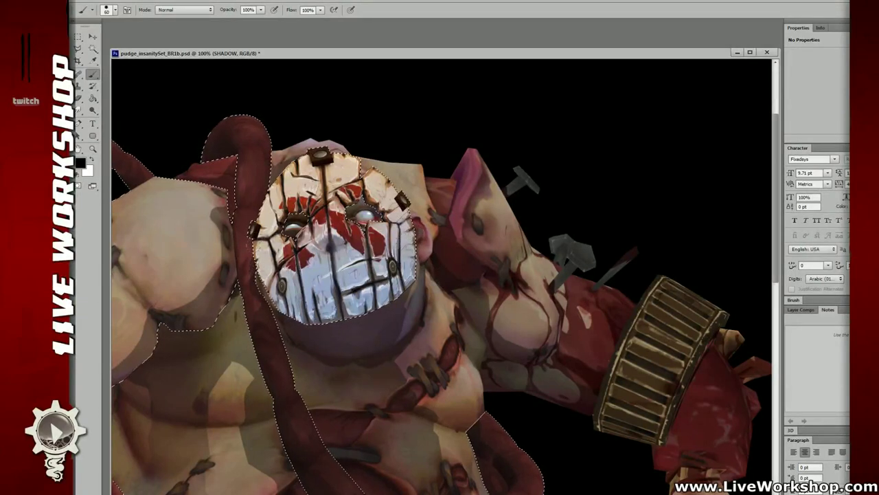
{"action": "left_click_drag", "start_coordinate": [386, 312], "coordinate": [349, 300]}
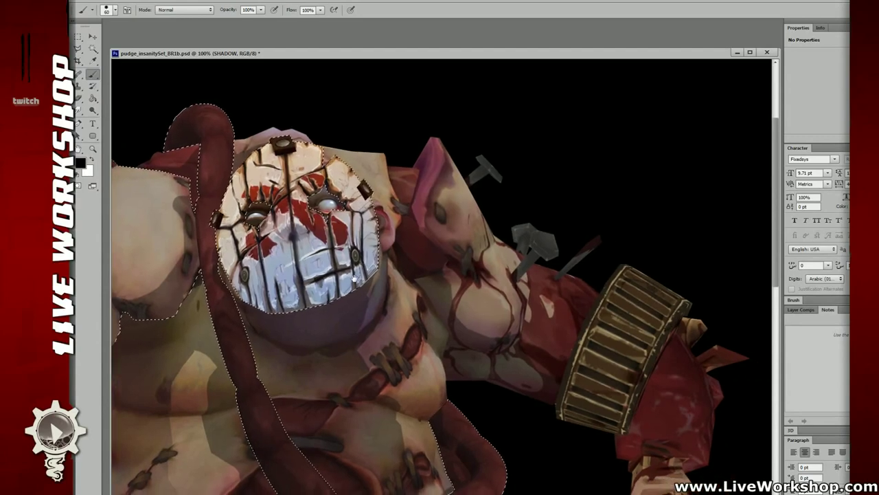
{"action": "left_click_drag", "start_coordinate": [417, 249], "coordinate": [394, 255]}
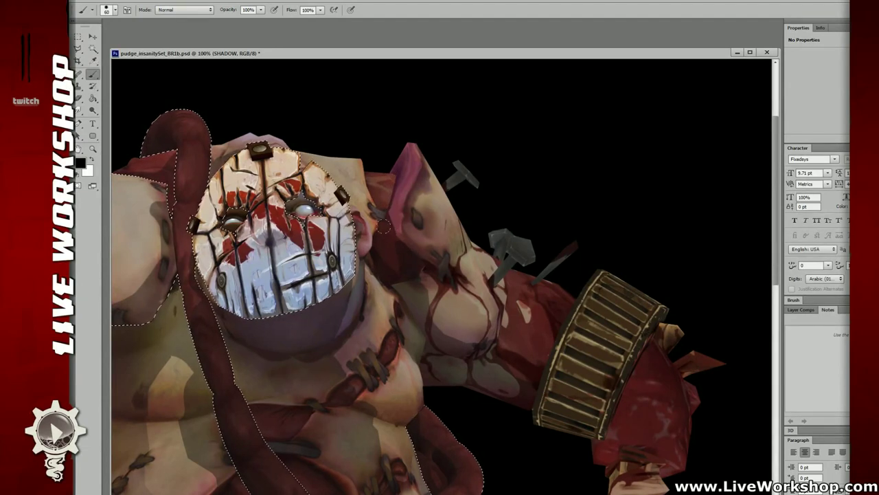
Refine the shadow edges on the rear shoulder and around its stitches, alternating between the Eraser and the Brush.
{"action": "key", "text": "e"}
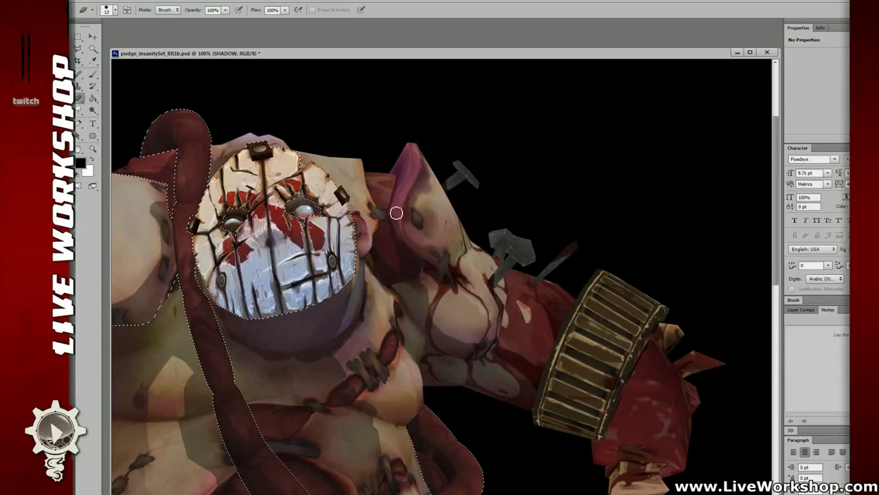
{"action": "key", "text": "b"}
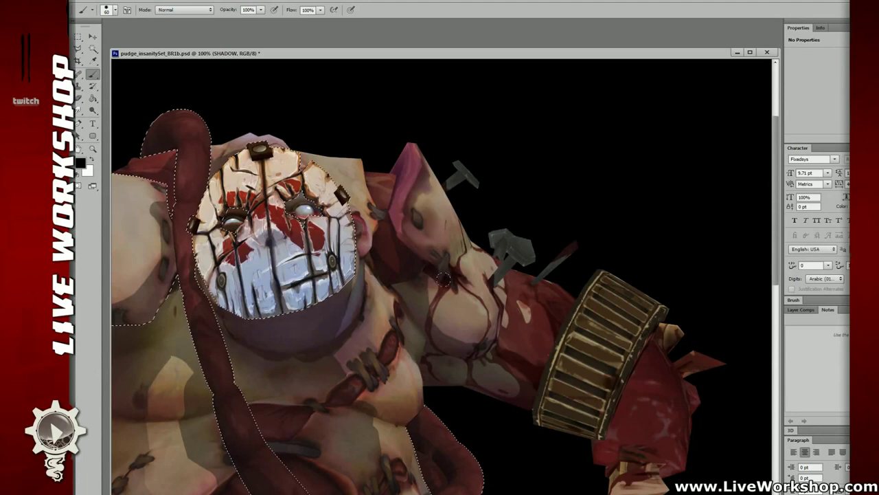
{"action": "key", "text": "e"}
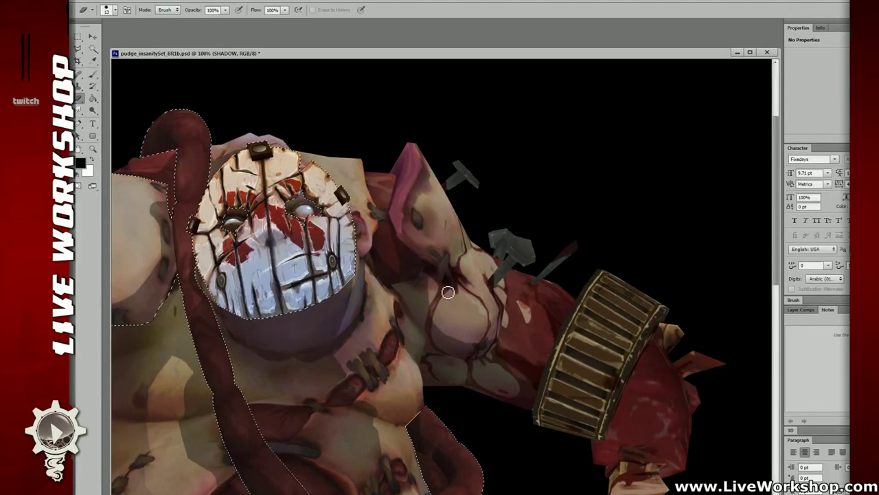
{"action": "mouse_move", "coordinate": [459, 283]}
{"action": "left_mouse_down"}
{"action": "mouse_move", "coordinate": [433, 256]}
{"action": "mouse_move", "coordinate": [465, 280]}
{"action": "mouse_move", "coordinate": [468, 296]}
{"action": "left_mouse_up"}
{"action": "key", "text": "b"}
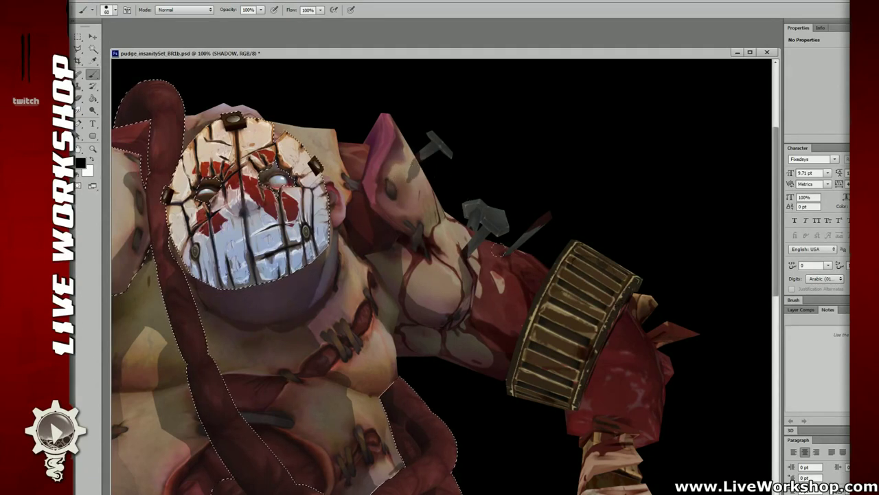
Soften the cast shadow on the rear upper arm using a soft 100 px Eraser at 26% opacity.
{"action": "key", "text": "e"}
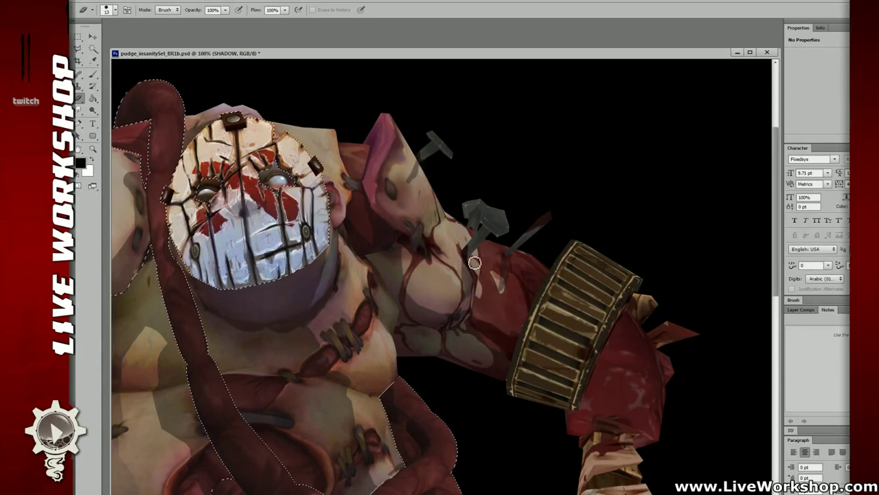
{"action": "right_click", "coordinate": [447, 296]}
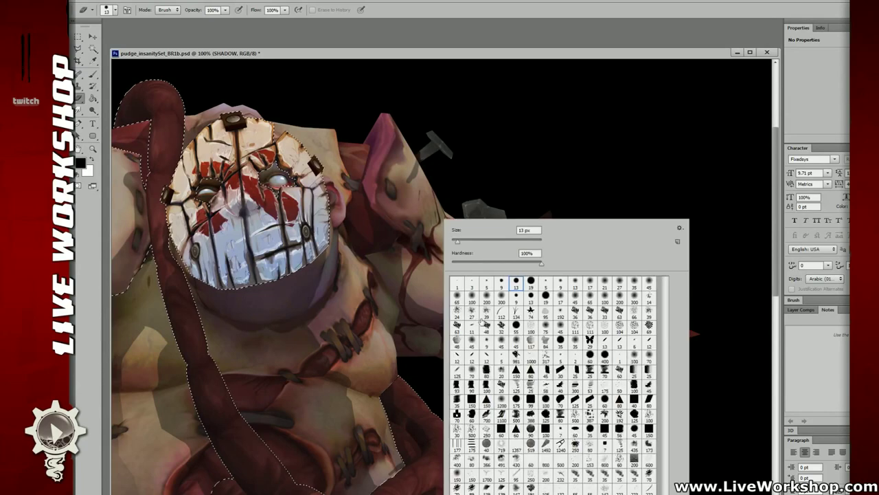
{"action": "left_click", "coordinate": [472, 299]}
{"action": "left_click", "coordinate": [390, 290]}
{"action": "left_click", "coordinate": [225, 11]}
{"action": "left_click", "coordinate": [192, 21]}
{"action": "left_click", "coordinate": [475, 220]}
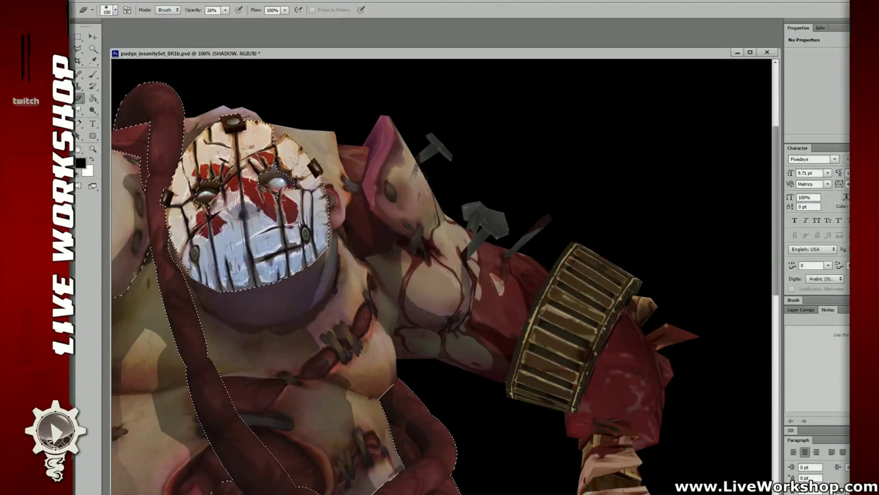
{"action": "left_click_drag", "start_coordinate": [425, 277], "coordinate": [438, 277]}
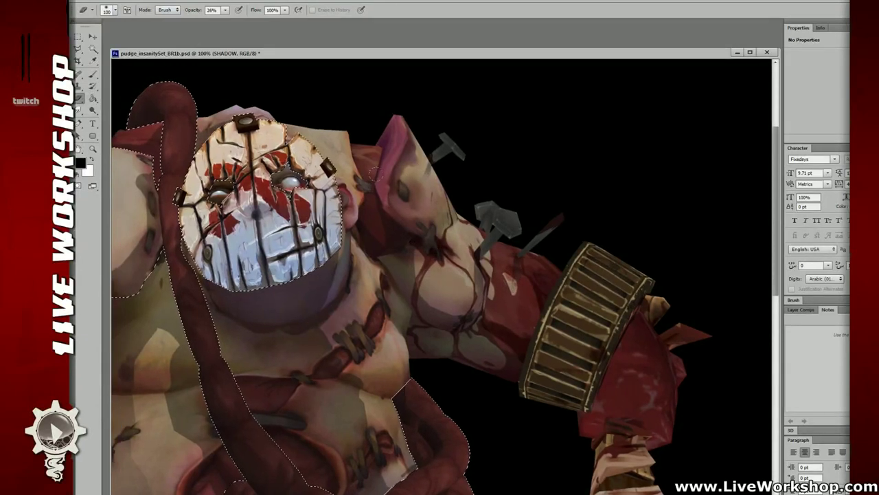
Compare the silhouette channel with the artwork around the rear arm, and load a selection around the whole character's silhouette.
{"action": "key", "text": "b"}
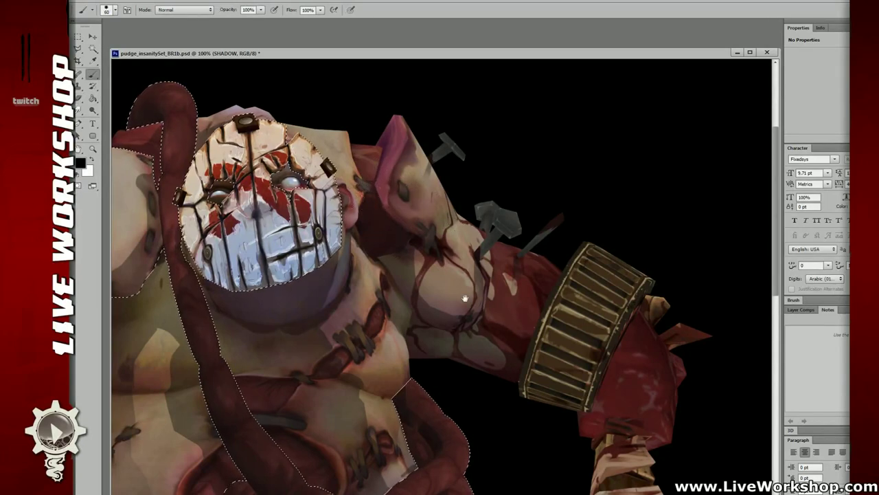
{"action": "left_click_drag", "start_coordinate": [463, 298], "coordinate": [355, 223]}
{"action": "scroll", "coordinate": [388, 281], "scroll_direction": "down", "scroll_amount": 3}
{"action": "scroll", "coordinate": [388, 281], "scroll_direction": "right", "scroll_amount": 4}
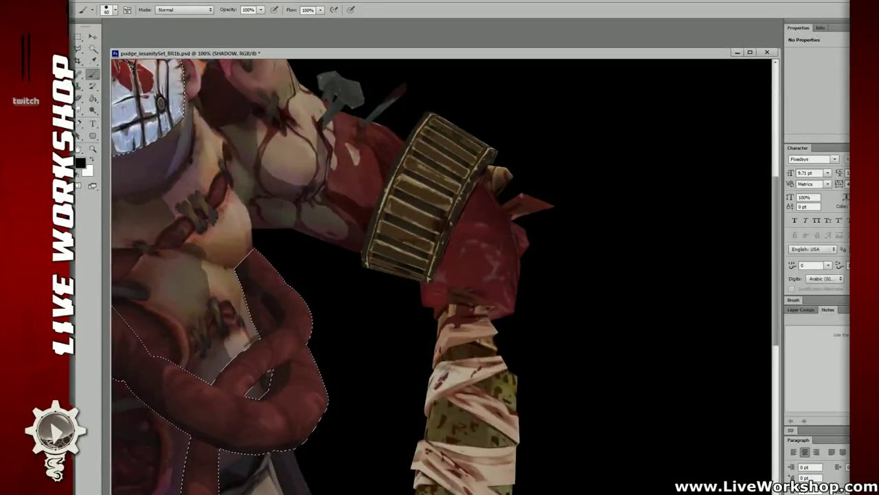
{"action": "key", "text": "ctrl+6"}
{"action": "key", "text": "ctrl+2"}
{"action": "key", "text": "ctrl+6"}
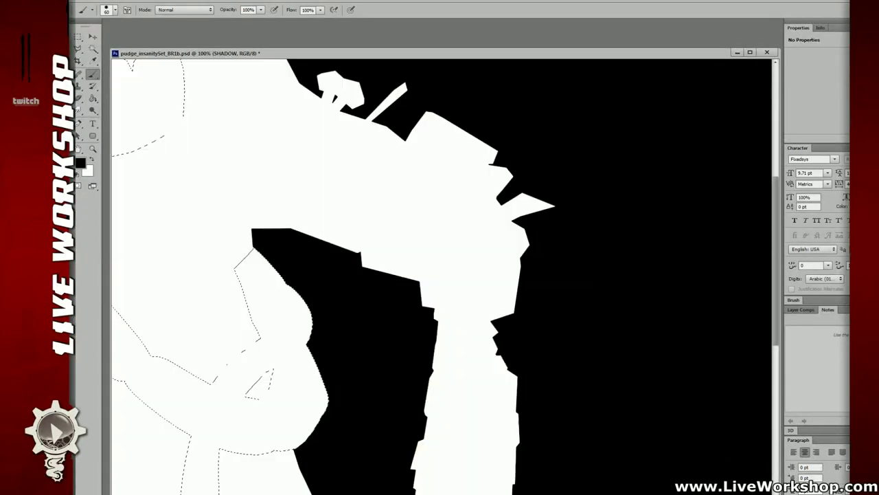
{"action": "key", "text": "ctrl+2"}
{"action": "key", "text": "ctrl+6"}
{"action": "key", "text": "ctrl+2"}
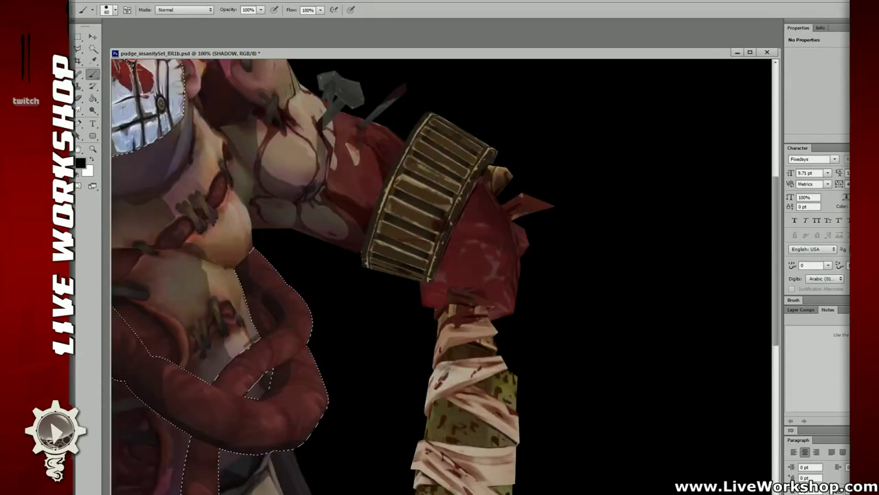
{"action": "key", "text": "l"}
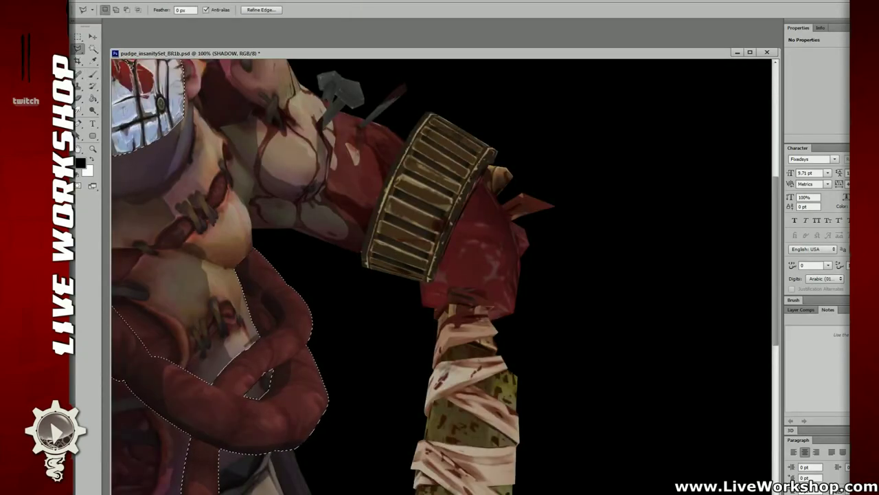
{"action": "key", "text": "ctrl+z"}
Paint cast shadows on the rear forearm, cuff and hand with a 60 px Brush, and on the cleaver's wrapped handle with a 15 px one.
{"action": "key", "text": "b"}
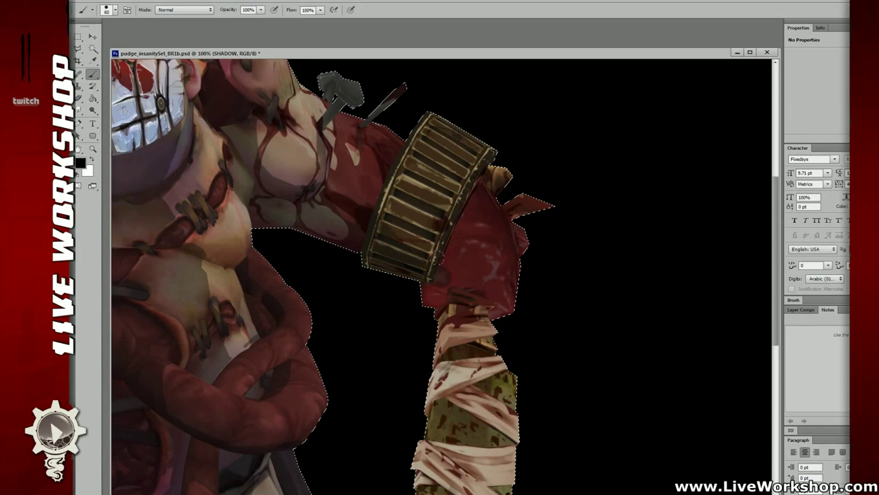
{"action": "left_click_drag", "start_coordinate": [445, 250], "coordinate": [457, 207]}
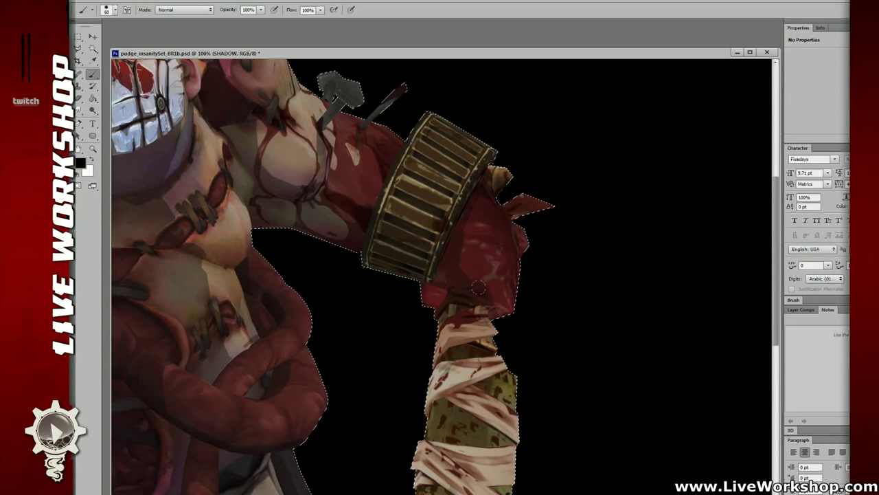
{"action": "mouse_move", "coordinate": [482, 261]}
{"action": "left_mouse_down"}
{"action": "mouse_move", "coordinate": [448, 243]}
{"action": "mouse_move", "coordinate": [458, 204]}
{"action": "left_mouse_up"}
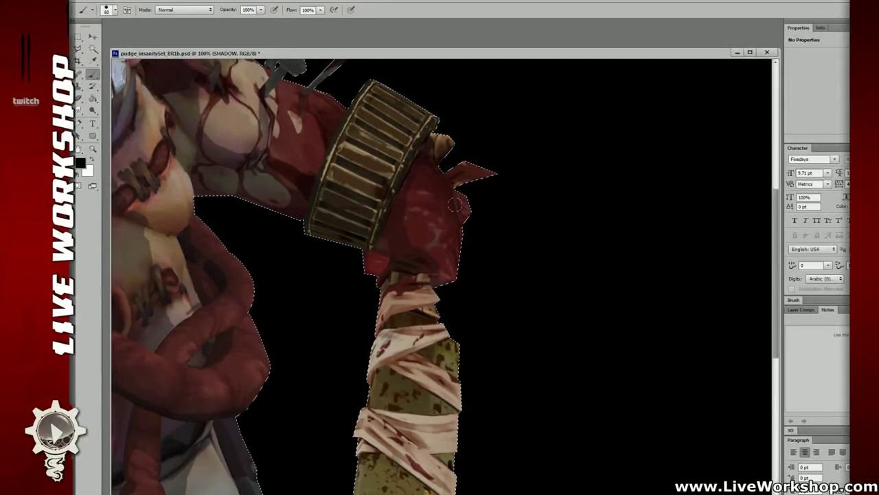
{"action": "left_click_drag", "start_coordinate": [454, 204], "coordinate": [492, 88]}
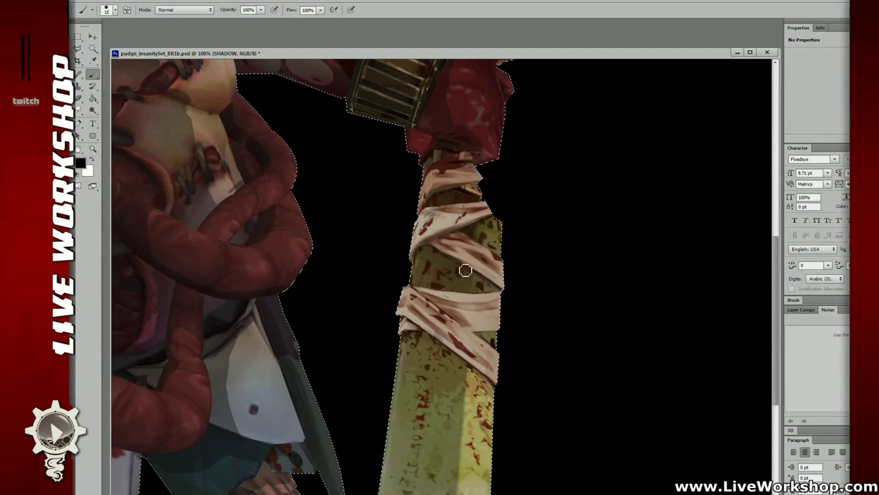
{"action": "mouse_move", "coordinate": [477, 276]}
{"action": "left_mouse_down"}
{"action": "mouse_move", "coordinate": [438, 249]}
{"action": "mouse_move", "coordinate": [437, 235]}
{"action": "left_mouse_up"}
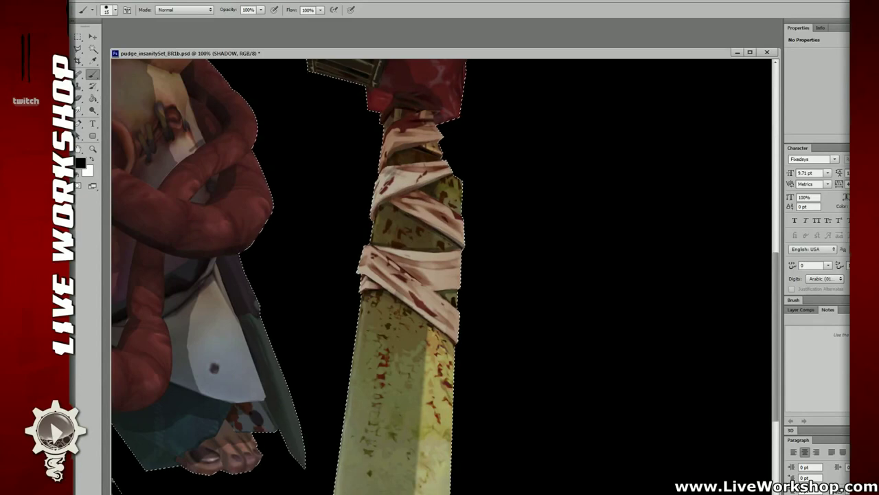
Examine the shadows across the whole figure and close up where the chest meets the rear arm and intestines.
{"action": "key", "text": "ctrl+minus"}
{"action": "key", "text": "ctrl+minus"}
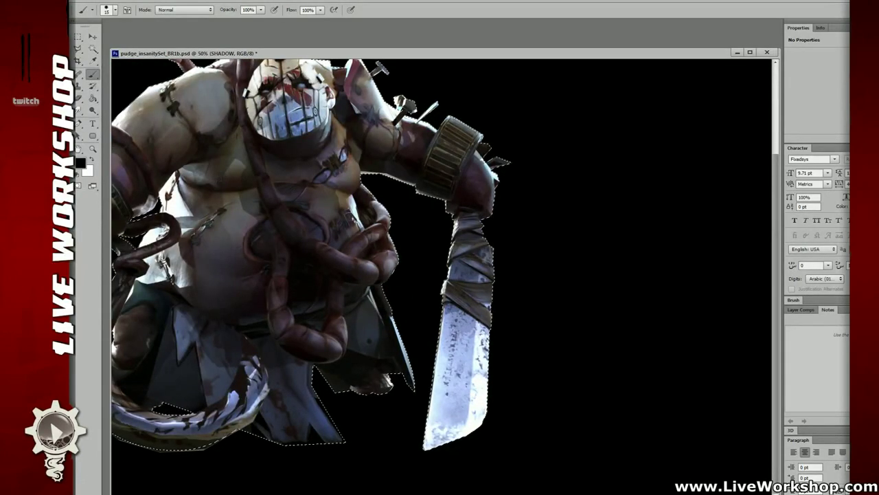
{"action": "key", "text": "ctrl+minus"}
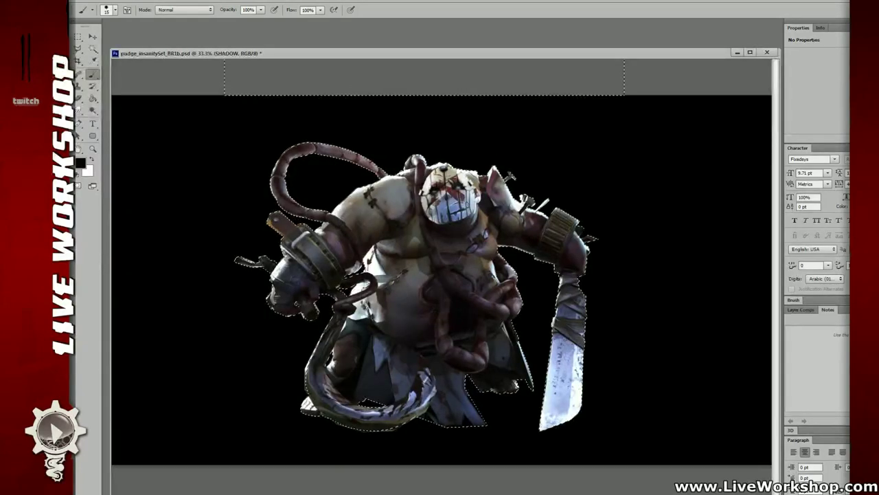
{"action": "key", "text": "ctrl+plus"}
{"action": "key", "text": "ctrl+plus"}
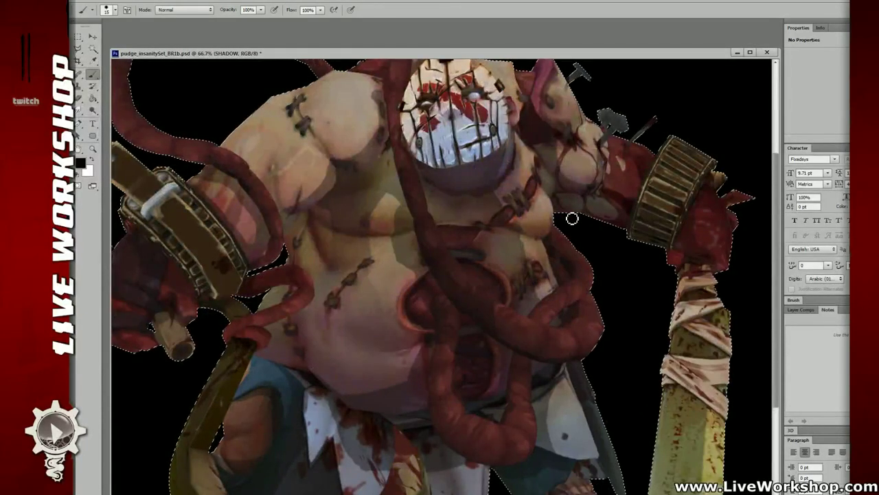
{"action": "left_click_drag", "start_coordinate": [553, 220], "coordinate": [499, 241]}
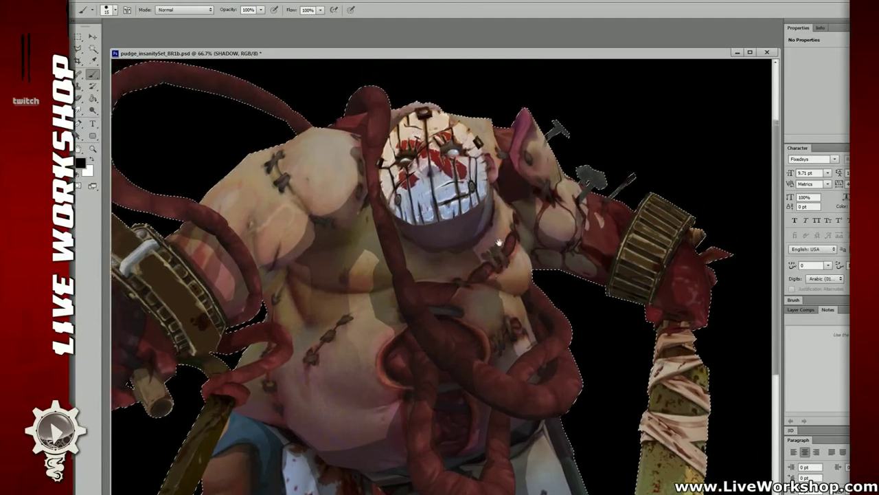
{"action": "key", "text": "ctrl+plus"}
{"action": "key", "text": "ctrl+plus"}
{"action": "key", "text": "ctrl+plus"}
{"action": "left_click_drag", "start_coordinate": [602, 254], "coordinate": [272, 283]}
{"action": "key", "text": "ctrl+plus"}
{"action": "key", "text": "ctrl+plus"}
{"action": "key", "text": "ctrl+plus"}
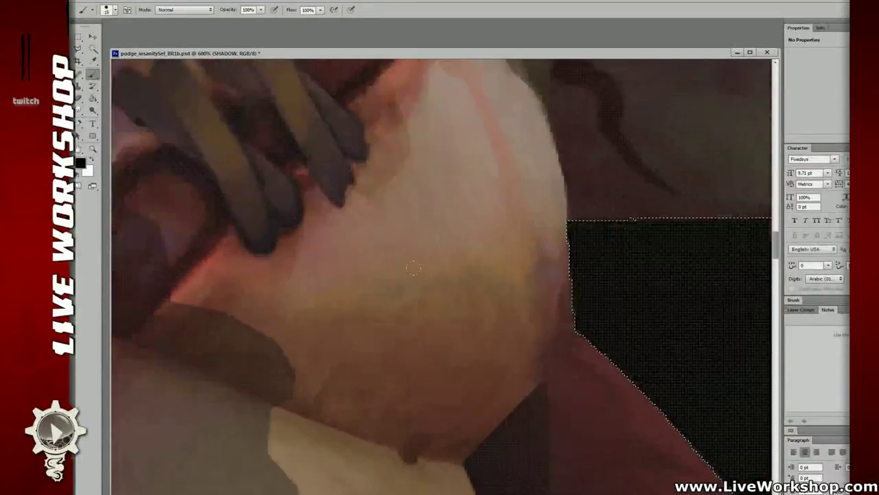
{"action": "key", "text": "ctrl+plus"}
{"action": "key", "text": "ctrl+plus"}
{"action": "left_click_drag", "start_coordinate": [520, 292], "coordinate": [459, 260]}
{"action": "key", "text": "ctrl+minus"}
{"action": "key", "text": "ctrl+minus"}
{"action": "key", "text": "ctrl+plus"}
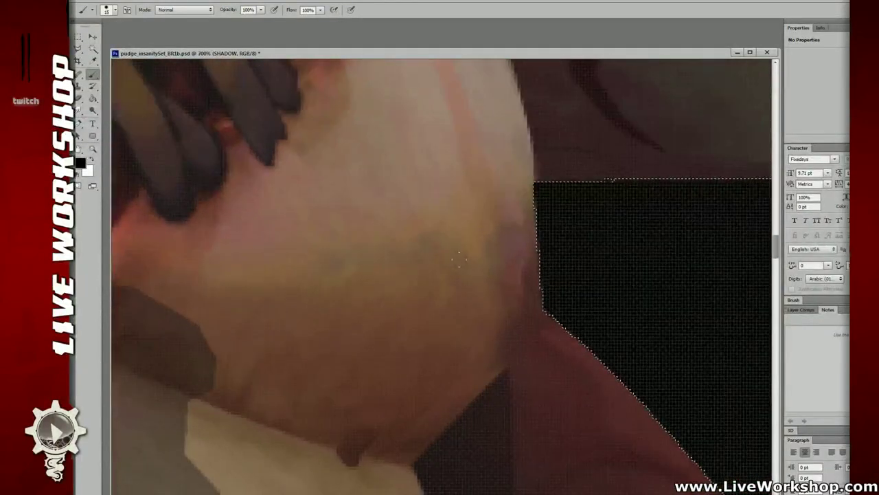
{"action": "scroll", "coordinate": [459, 259], "scroll_direction": "down", "scroll_amount": 9}
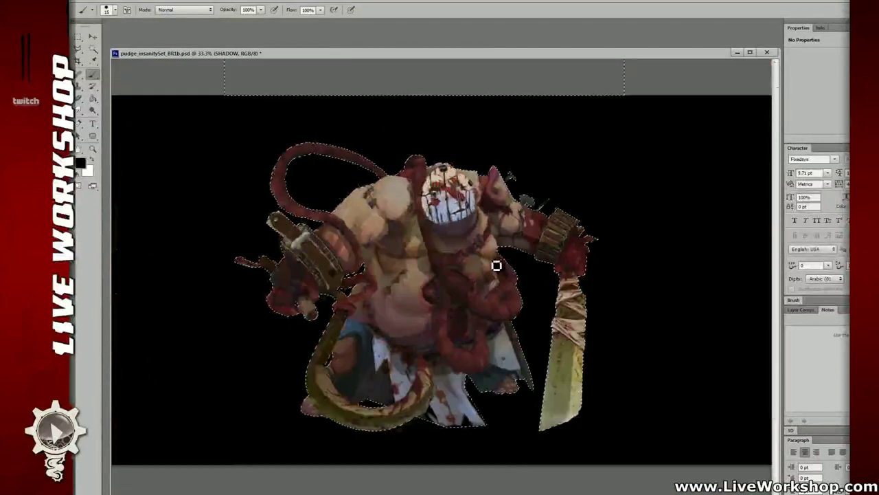
{"action": "left_click_drag", "start_coordinate": [497, 266], "coordinate": [503, 249]}
Save the document as a new version named pudge_insanitySet_BR1bb.psd.
{"action": "key", "text": "ctrl+shift+s"}
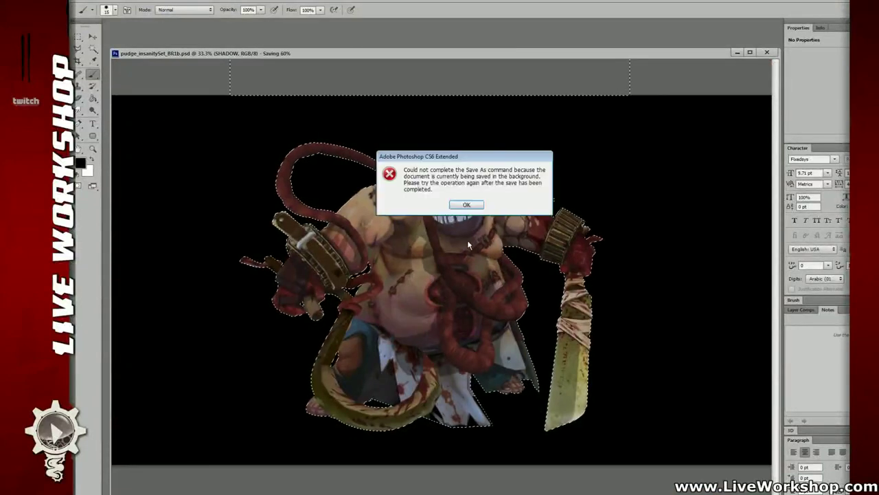
{"action": "left_click", "coordinate": [471, 205]}
{"action": "key", "text": "ctrl+shift+s"}
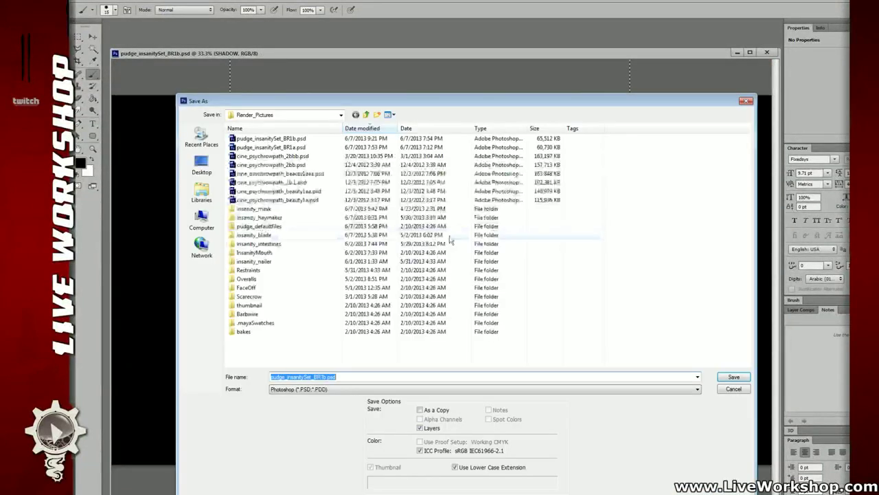
{"action": "left_click", "coordinate": [323, 377]}
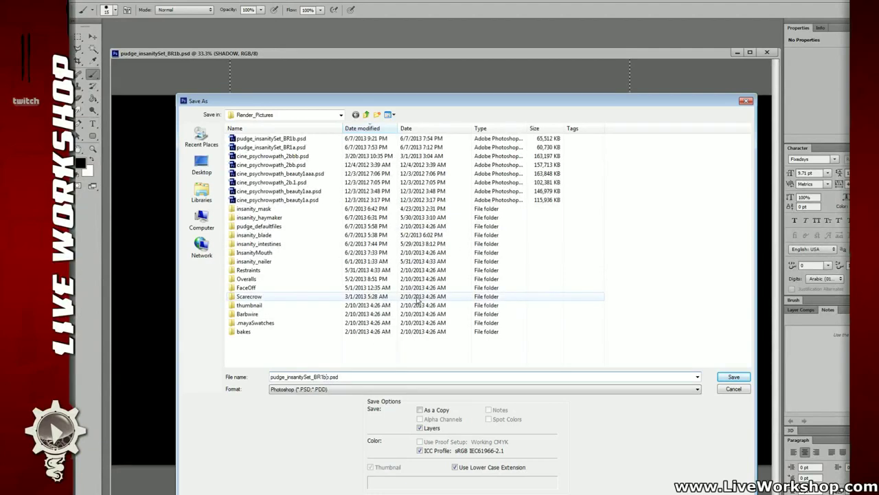
{"action": "type", "text": "b"}
{"action": "key", "text": "Return"}
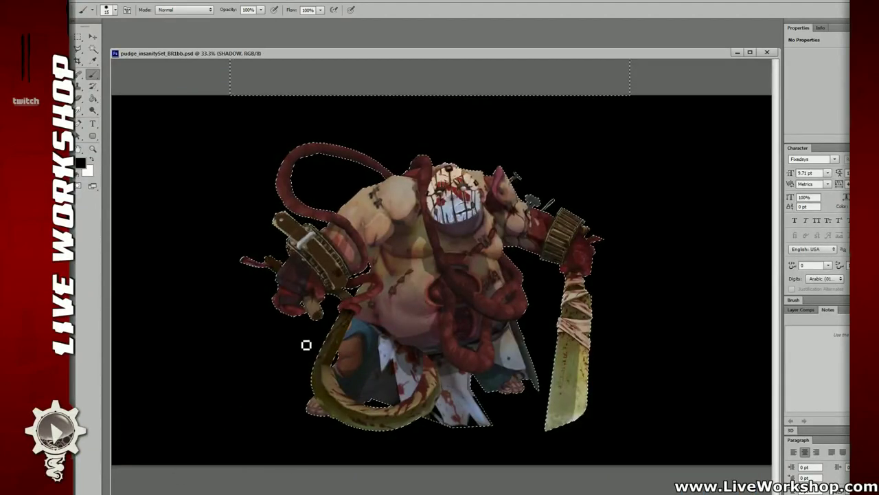
Try reworking the torso's cast shadow with a 35 px Brush and a large soft Eraser, up to 800 px at 25% opacity, and undo it.
{"action": "scroll", "coordinate": [418, 253], "scroll_direction": "up", "scroll_amount": 1}
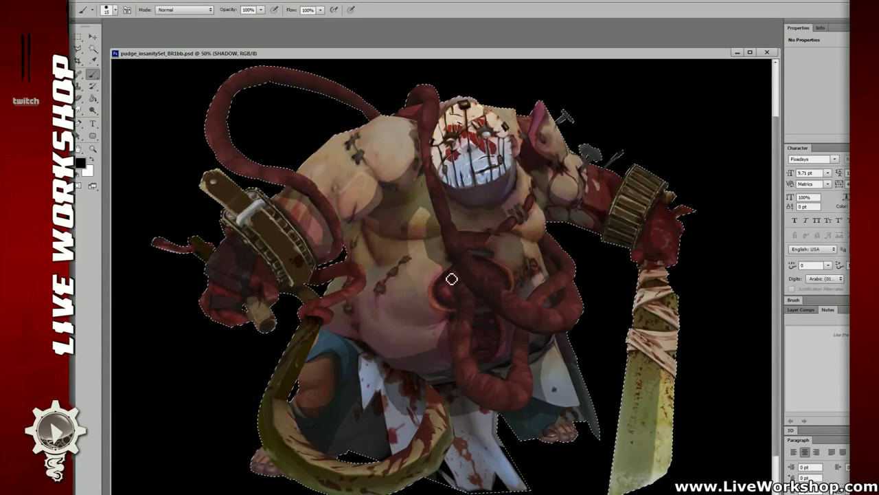
{"action": "mouse_move", "coordinate": [485, 322]}
{"action": "left_mouse_down"}
{"action": "mouse_move", "coordinate": [440, 280]}
{"action": "mouse_move", "coordinate": [454, 320]}
{"action": "mouse_move", "coordinate": [460, 302]}
{"action": "mouse_move", "coordinate": [447, 325]}
{"action": "mouse_move", "coordinate": [452, 292]}
{"action": "mouse_move", "coordinate": [432, 313]}
{"action": "mouse_move", "coordinate": [429, 292]}
{"action": "mouse_move", "coordinate": [443, 311]}
{"action": "left_mouse_up"}
{"action": "key", "text": "bracketright"}
{"action": "key", "text": "bracketright"}
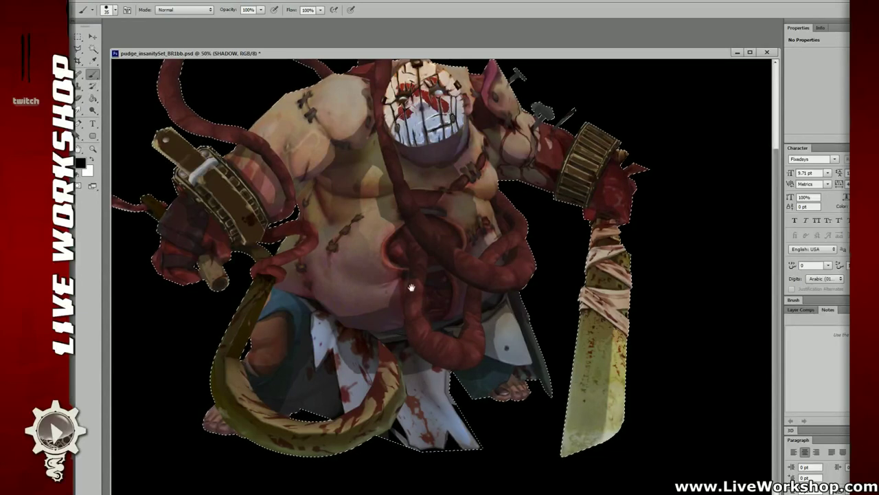
{"action": "left_click_drag", "start_coordinate": [410, 288], "coordinate": [420, 305]}
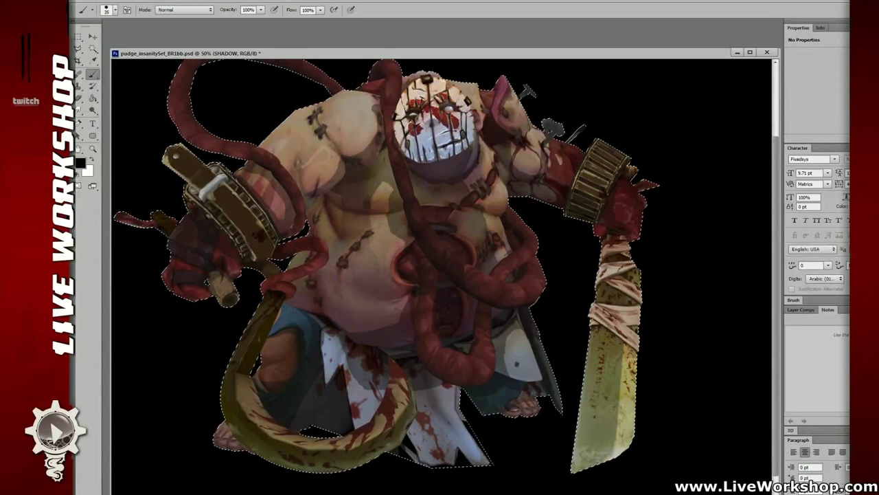
{"action": "key", "text": "e"}
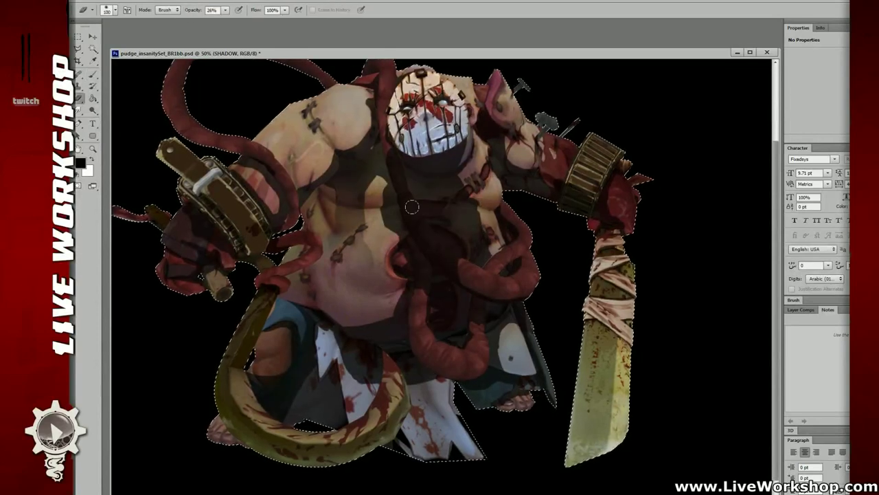
{"action": "right_click", "coordinate": [405, 267]}
{"action": "left_click_drag", "start_coordinate": [342, 255], "coordinate": [352, 255]}
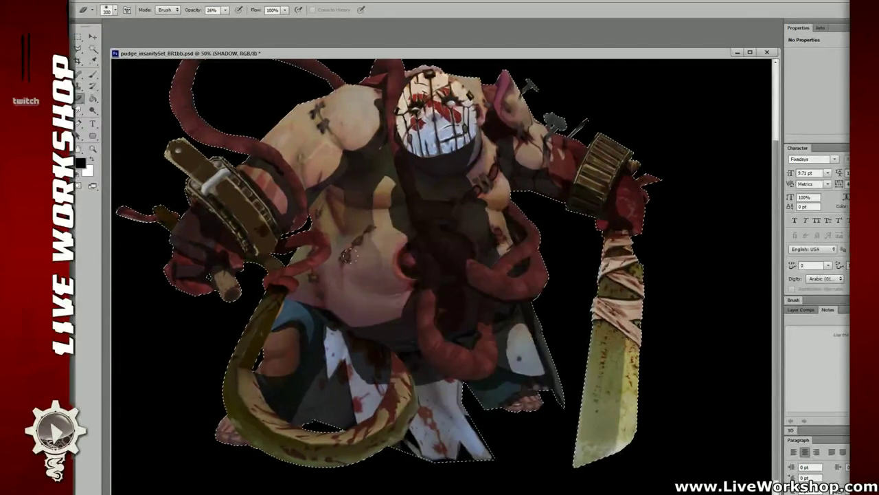
{"action": "left_click", "coordinate": [224, 10]}
{"action": "left_click_drag", "start_coordinate": [371, 178], "coordinate": [366, 179]}
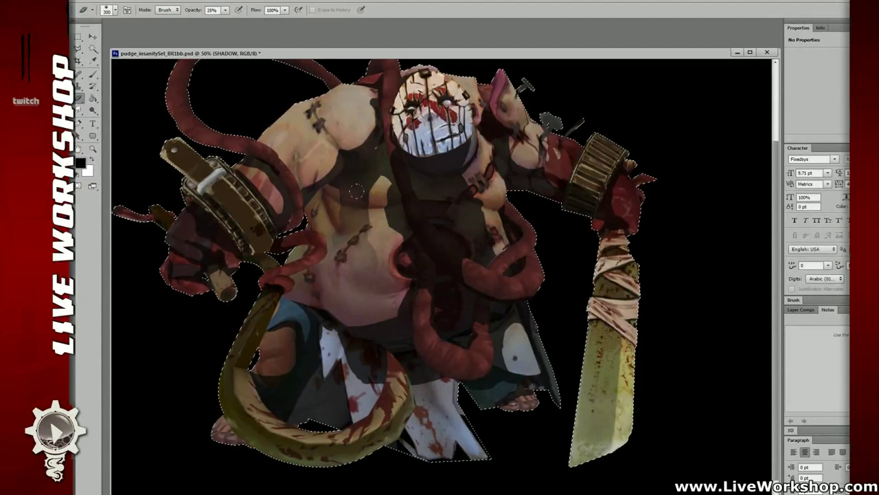
{"action": "key", "text": "bracketright"}
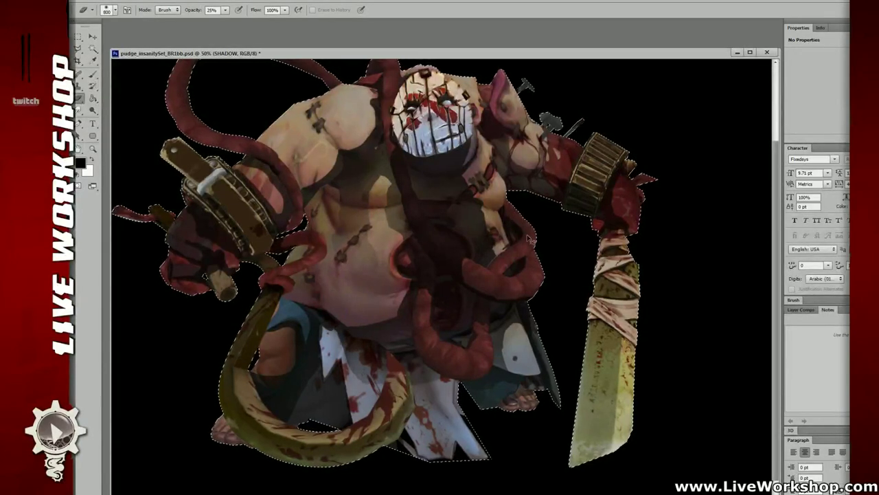
{"action": "left_click", "coordinate": [475, 224]}
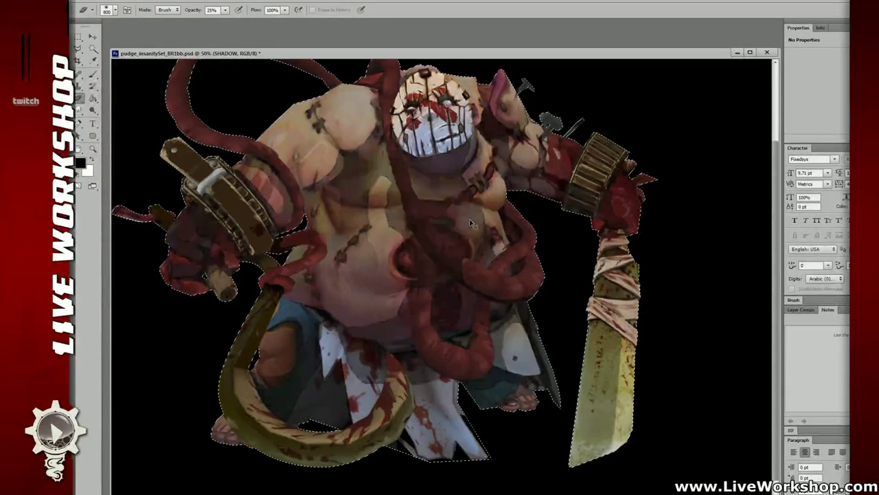
{"action": "key", "text": "ctrl+z"}
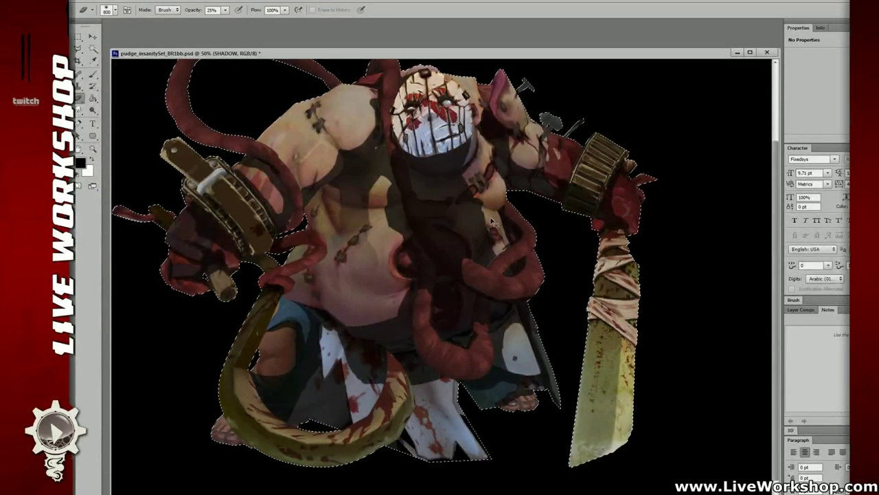
{"action": "key", "text": "ctrl+z"}
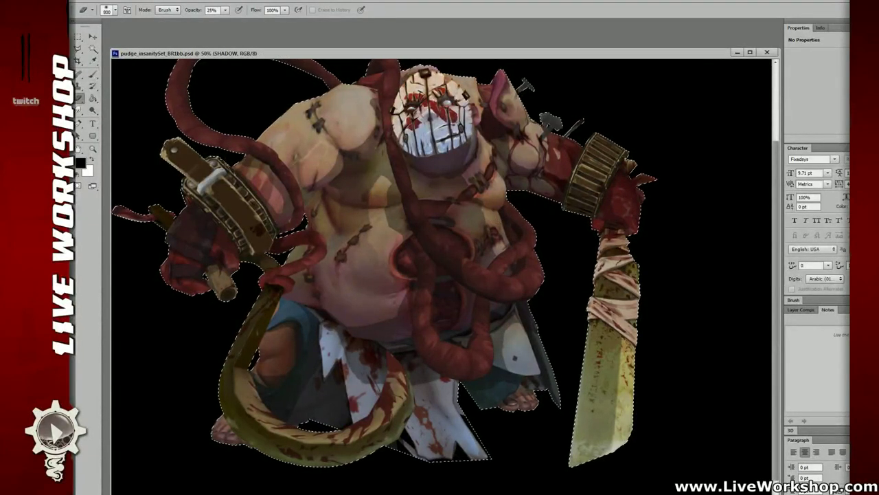
Reduce the Eraser's size to 70 px for close work around the face mask.
{"action": "left_click_drag", "start_coordinate": [474, 219], "coordinate": [485, 237]}
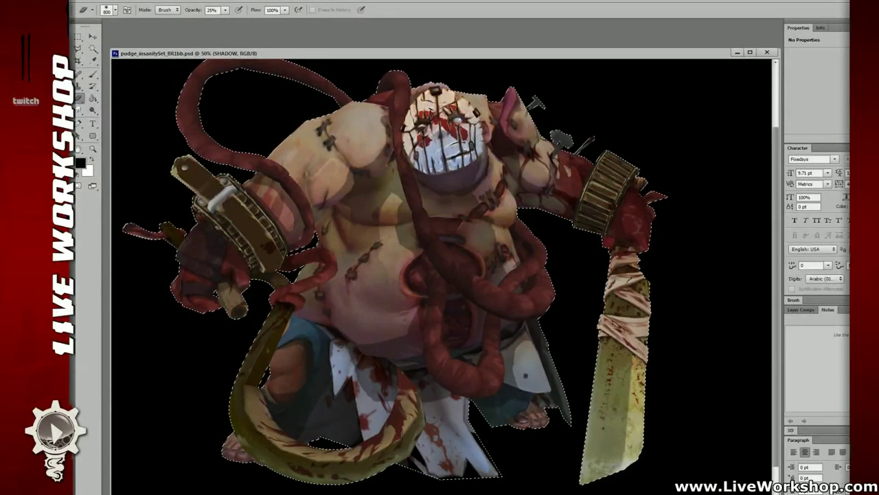
{"action": "key", "text": "bracketleft"}
{"action": "key", "text": "bracketleft"}
{"action": "key", "text": "bracketleft"}
{"action": "key", "text": "bracketleft"}
{"action": "key", "text": "bracketleft"}
{"action": "key", "text": "bracketleft"}
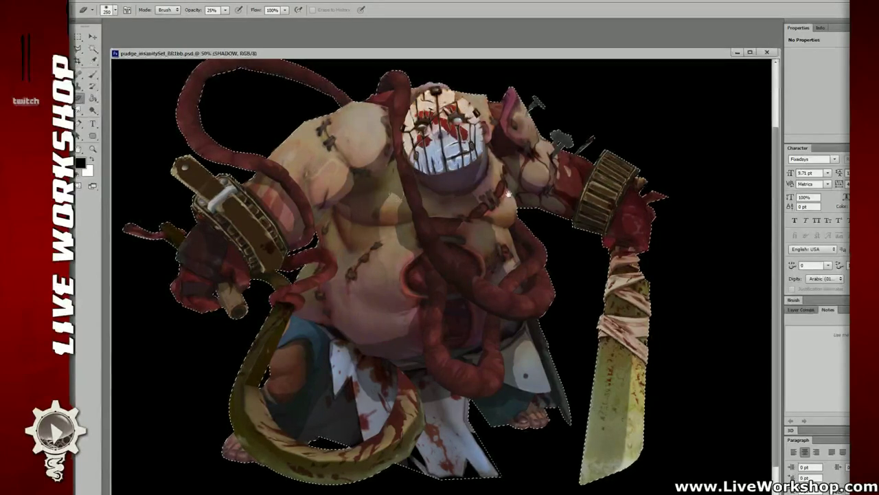
{"action": "left_click_drag", "start_coordinate": [503, 198], "coordinate": [488, 258]}
{"action": "key", "text": "ctrl+plus"}
{"action": "key", "text": "ctrl+plus"}
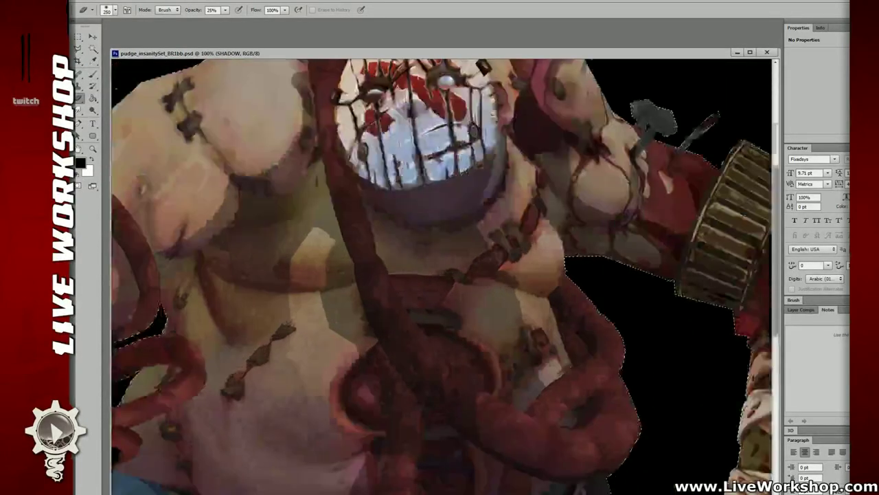
{"action": "left_click_drag", "start_coordinate": [440, 199], "coordinate": [441, 283]}
{"action": "key", "text": "bracketleft"}
{"action": "key", "text": "bracketleft"}
{"action": "key", "text": "bracketleft"}
{"action": "key", "text": "bracketleft"}
{"action": "key", "text": "bracketleft"}
{"action": "key", "text": "bracketleft"}
{"action": "key", "text": "bracketleft"}
{"action": "key", "text": "bracketleft"}
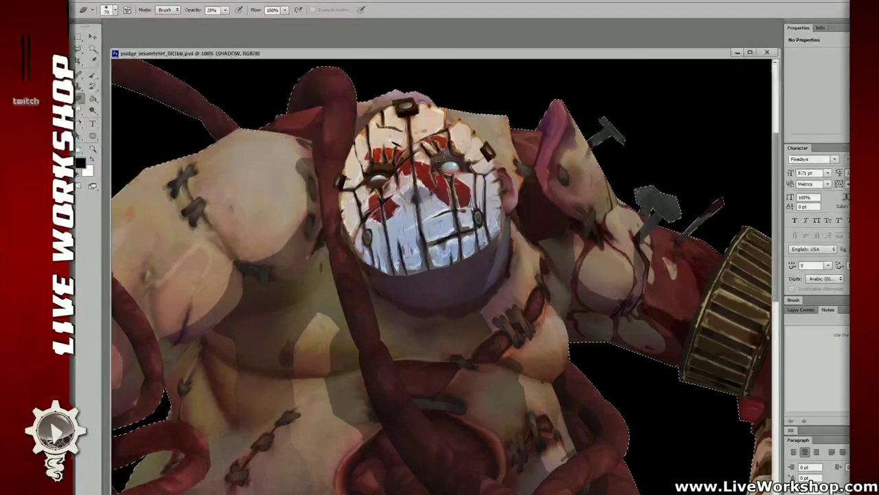
Paint shadows inside the eye sockets of the face mask on the SHADOW layer with a small 10–15 px Brush.
{"action": "key", "text": "b"}
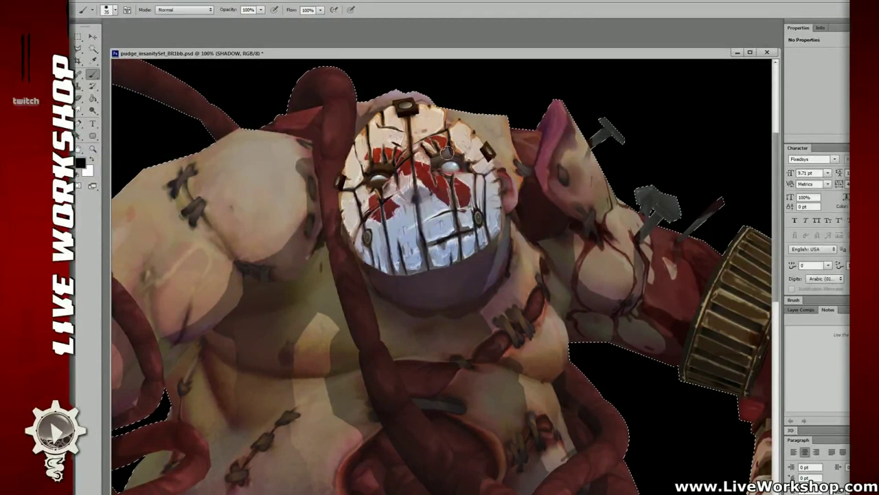
{"action": "left_click_drag", "start_coordinate": [442, 186], "coordinate": [447, 215]}
{"action": "scroll", "coordinate": [446, 216], "scroll_direction": "up", "scroll_amount": 2}
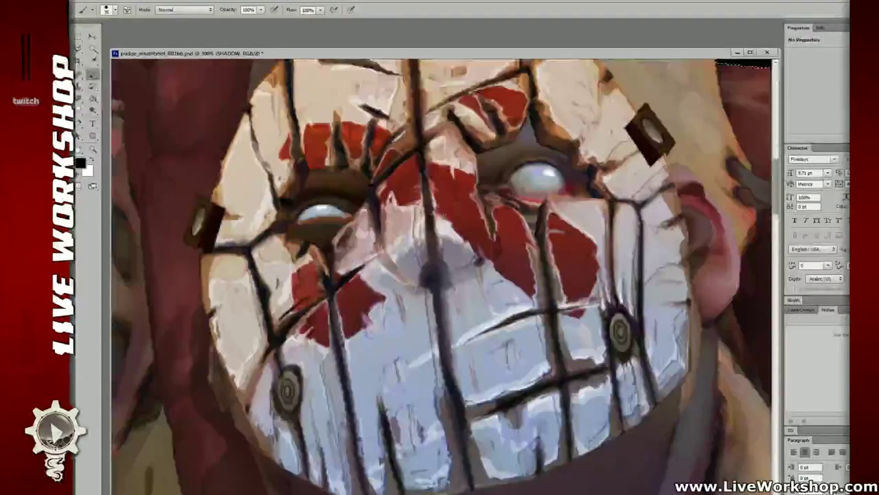
{"action": "mouse_move", "coordinate": [465, 185]}
{"action": "left_mouse_down"}
{"action": "mouse_move", "coordinate": [444, 225]}
{"action": "mouse_move", "coordinate": [508, 192]}
{"action": "mouse_move", "coordinate": [524, 222]}
{"action": "left_mouse_up"}
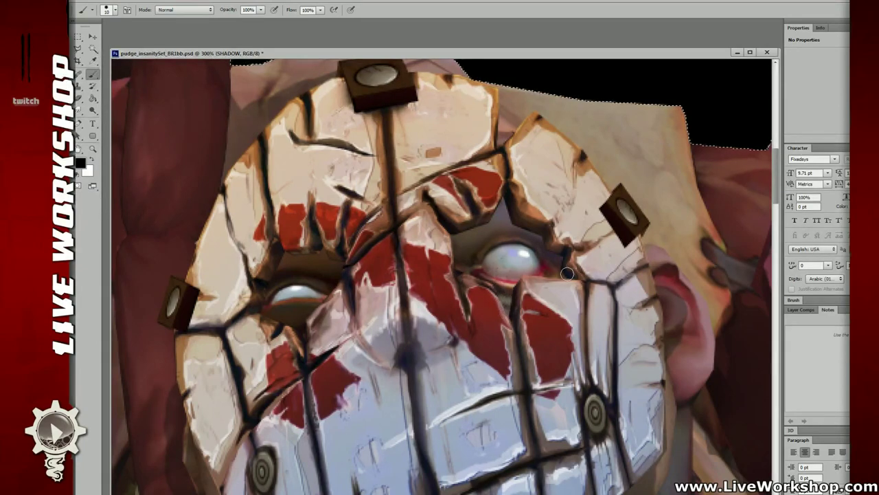
{"action": "left_click_drag", "start_coordinate": [284, 269], "coordinate": [326, 263]}
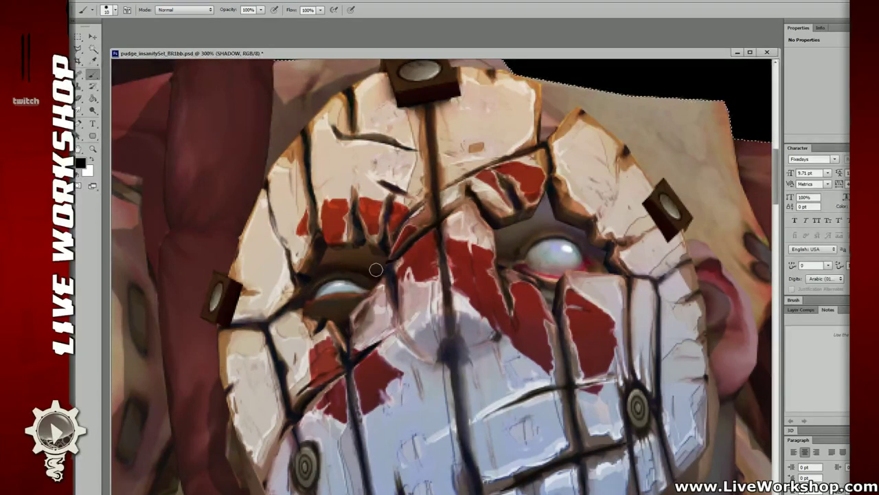
{"action": "left_click_drag", "start_coordinate": [527, 247], "coordinate": [434, 261]}
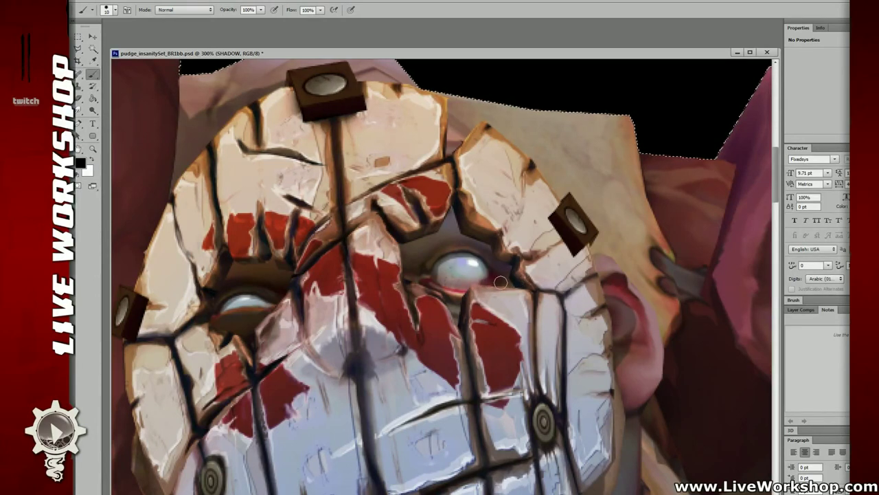
Erase excess shadow around the eye socket beside the ear with a small Eraser at 100% opacity.
{"action": "key", "text": "e"}
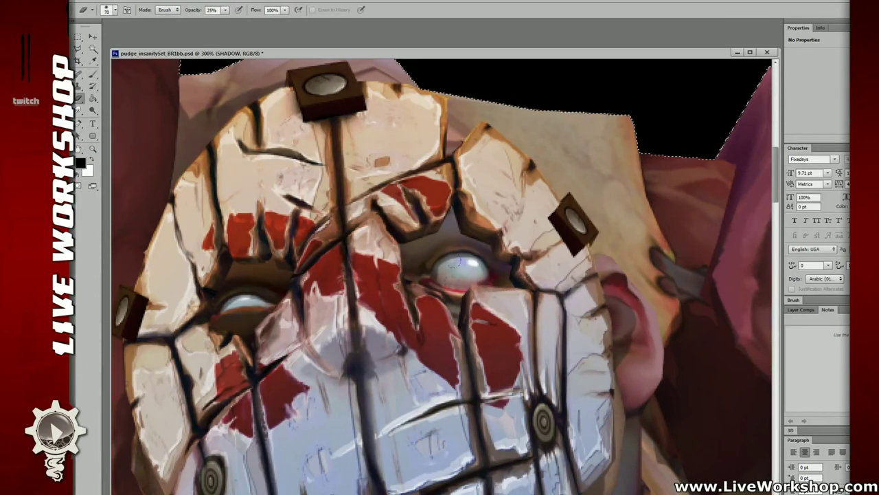
{"action": "right_click", "coordinate": [459, 263]}
{"action": "double_click", "coordinate": [521, 285]}
{"action": "left_click", "coordinate": [224, 11]}
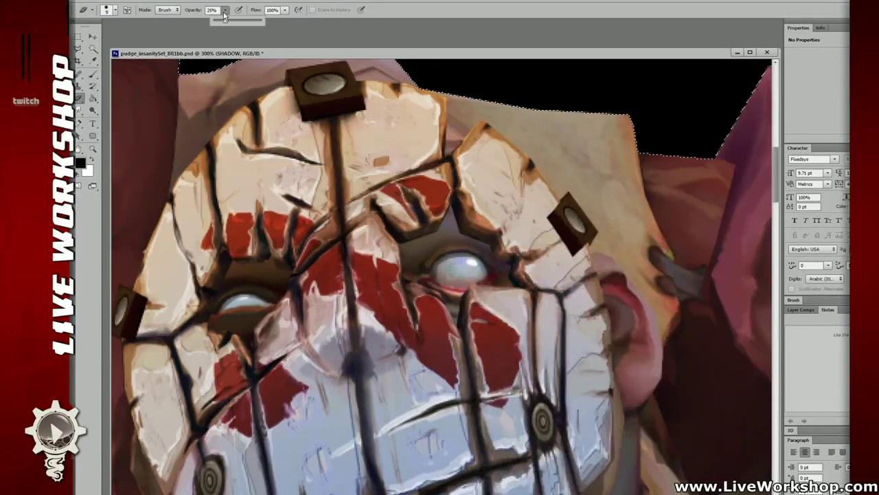
{"action": "left_click_drag", "start_coordinate": [225, 20], "coordinate": [264, 21]}
{"action": "left_click_drag", "start_coordinate": [492, 300], "coordinate": [465, 297]}
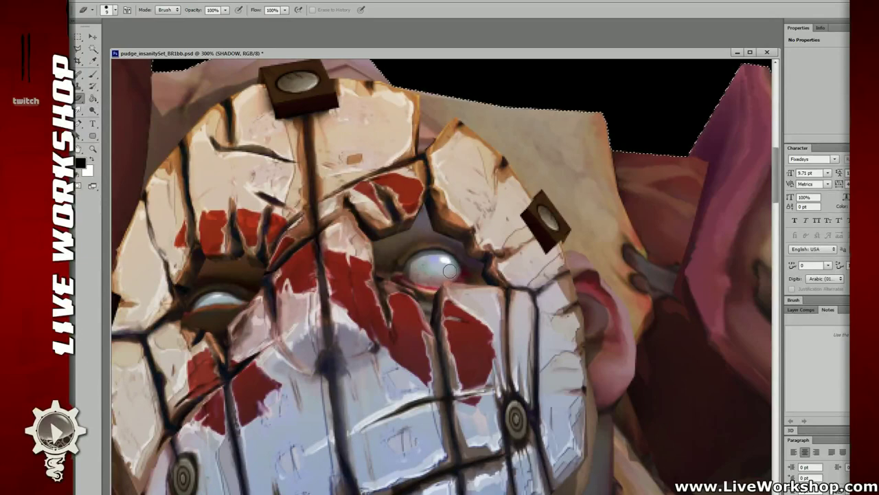
{"action": "left_click_drag", "start_coordinate": [474, 297], "coordinate": [539, 277]}
{"action": "key", "text": "ctrl+minus"}
{"action": "key", "text": "ctrl+minus"}
{"action": "key", "text": "ctrl+minus"}
{"action": "left_click_drag", "start_coordinate": [507, 187], "coordinate": [501, 179]}
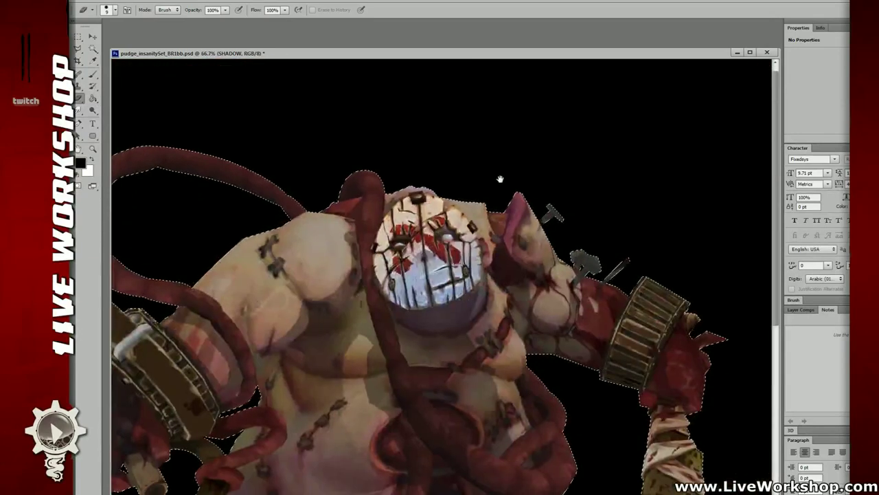
Deselect the character's outline selection and save the document.
{"action": "key", "text": "m"}
{"action": "left_click", "coordinate": [487, 129]}
{"action": "left_click_drag", "start_coordinate": [467, 265], "coordinate": [479, 243]}
{"action": "key", "text": "ctrl+minus"}
{"action": "key", "text": "ctrl+minus"}
{"action": "key", "text": "ctrl+s"}
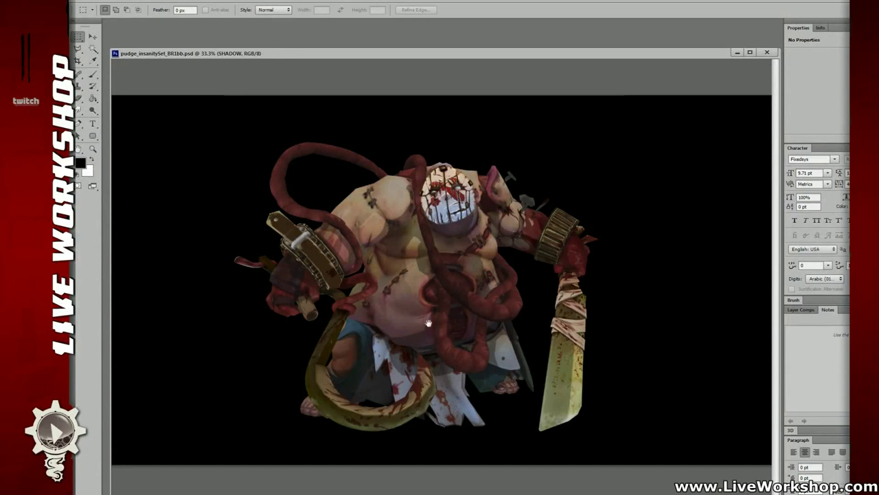
Duplicate the LIT and COLOR layers and place the copies directly above the Background layer.
{"action": "left_click_drag", "start_coordinate": [428, 323], "coordinate": [446, 323]}
{"action": "left_click_drag", "start_coordinate": [461, 268], "coordinate": [443, 268]}
{"action": "key", "text": "ctrl+plus"}
{"action": "key", "text": "ctrl+plus"}
{"action": "left_click_drag", "start_coordinate": [655, 143], "coordinate": [653, 200]}
{"action": "key", "text": "ctrl+minus"}
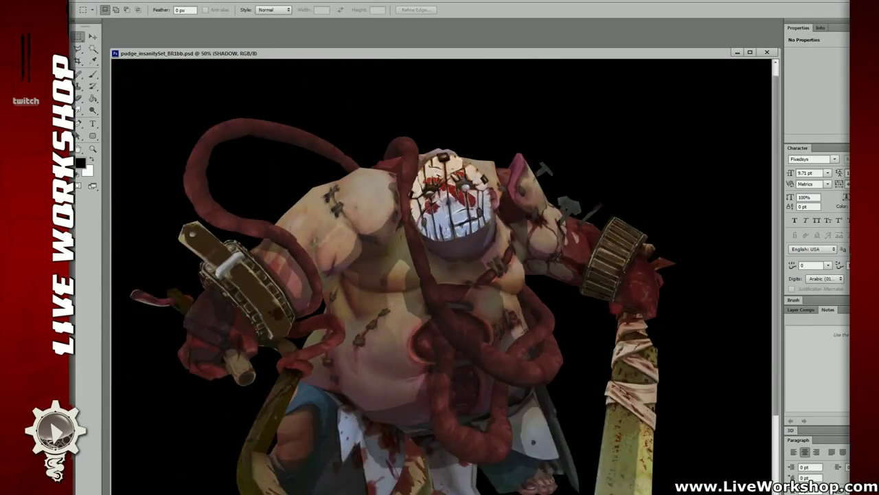
{"action": "key", "text": "alt+bracketright"}
{"action": "key", "text": "ctrl+j"}
{"action": "key", "text": "Return"}
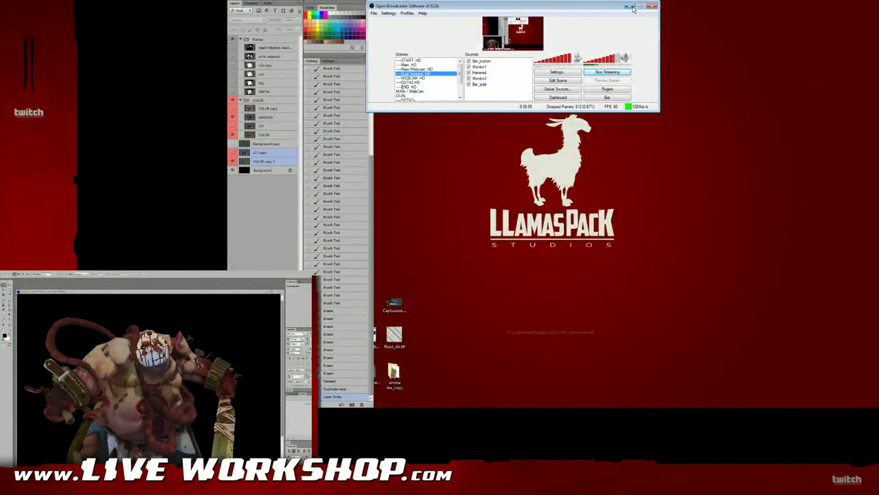
Examine the matte layers in the frames group one by one, from the mask and intestine matte through arms weapons and cut copy to DEPTH.
{"action": "left_click_drag", "start_coordinate": [605, 7], "coordinate": [642, 122]}
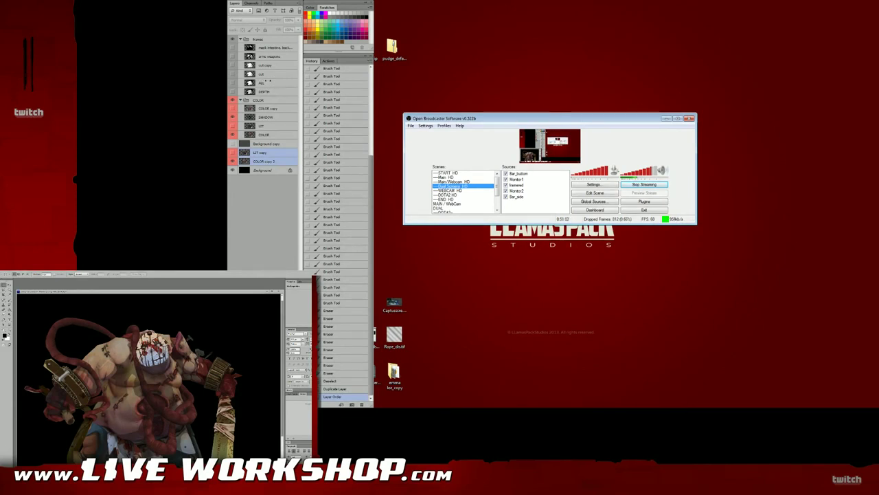
{"action": "left_click", "coordinate": [257, 39]}
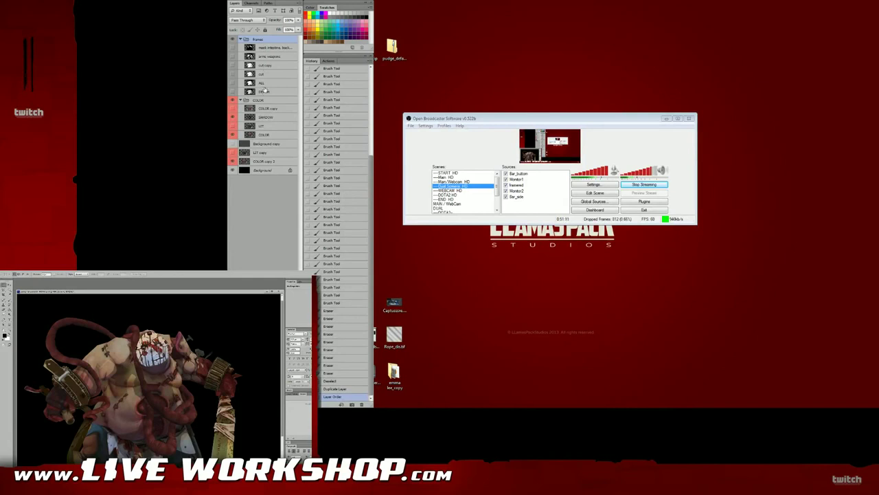
{"action": "left_click", "coordinate": [232, 48]}
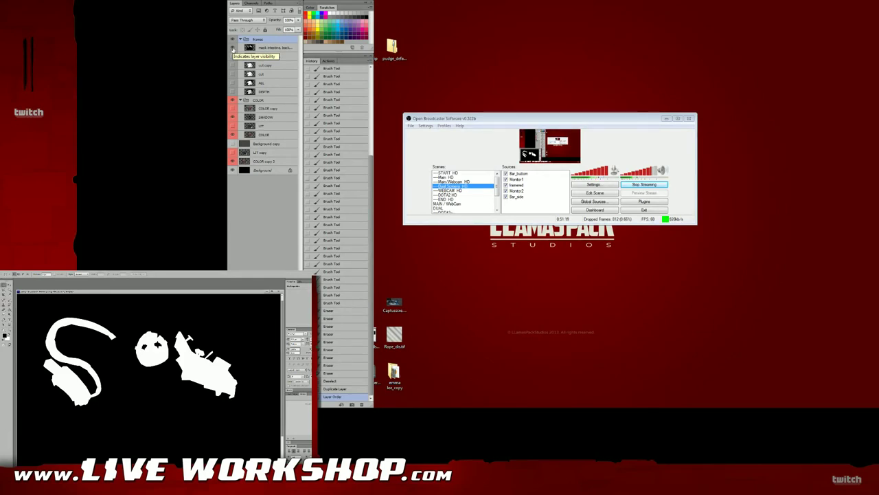
{"action": "left_click", "coordinate": [233, 56]}
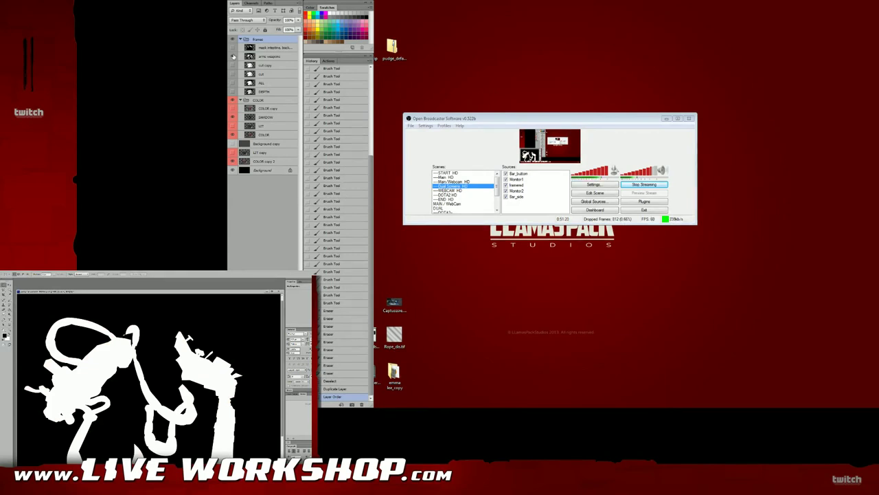
{"action": "left_click", "coordinate": [234, 57]}
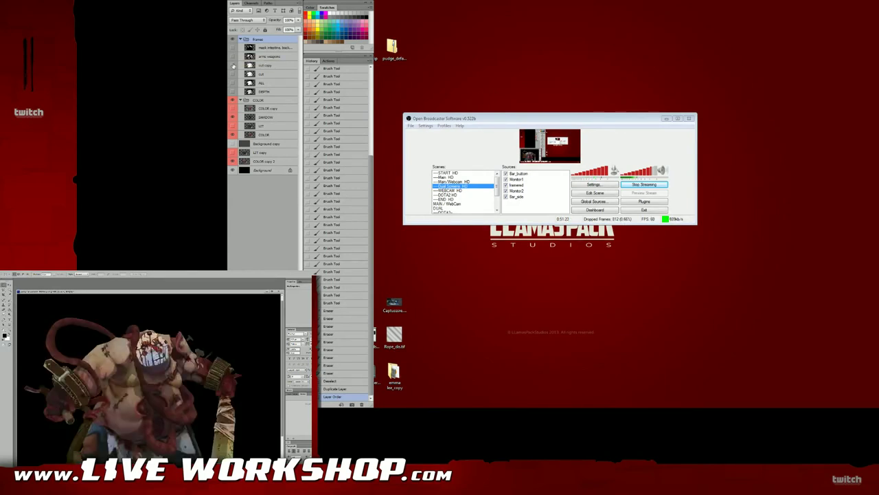
{"action": "left_click", "coordinate": [233, 65]}
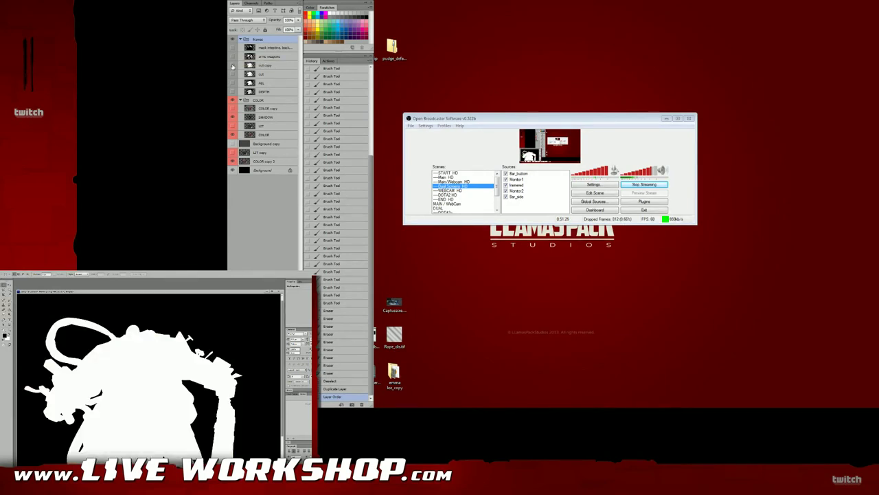
{"action": "left_click", "coordinate": [233, 66]}
{"action": "left_click", "coordinate": [233, 65]}
{"action": "left_click", "coordinate": [233, 65]}
{"action": "left_click", "coordinate": [233, 65]}
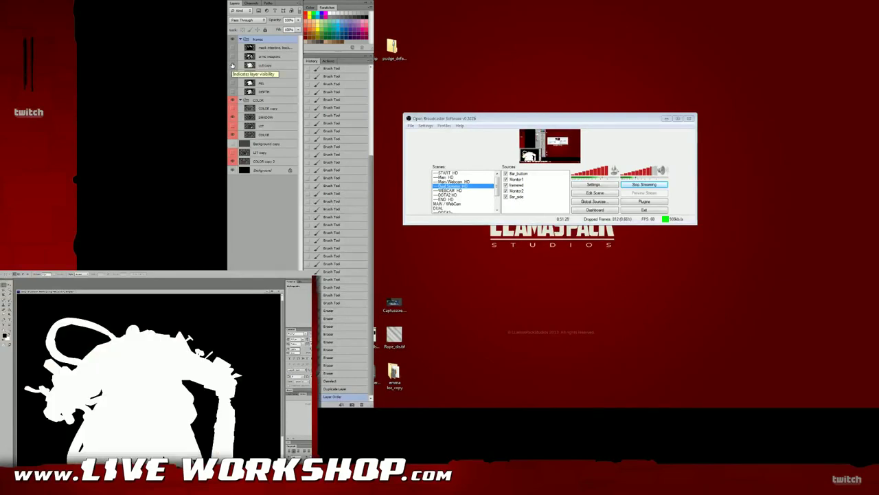
{"action": "left_click", "coordinate": [233, 75]}
{"action": "left_click", "coordinate": [233, 76]}
{"action": "left_click", "coordinate": [232, 76]}
{"action": "left_click", "coordinate": [232, 91]}
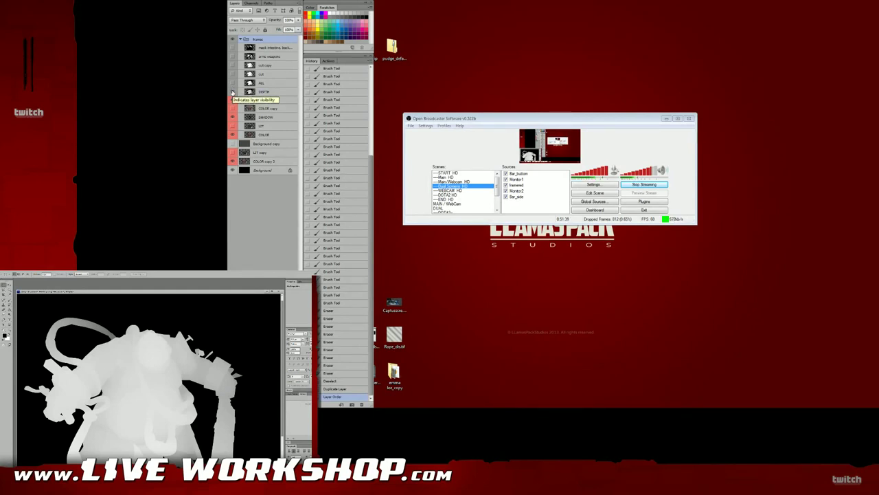
{"action": "left_click", "coordinate": [232, 91]}
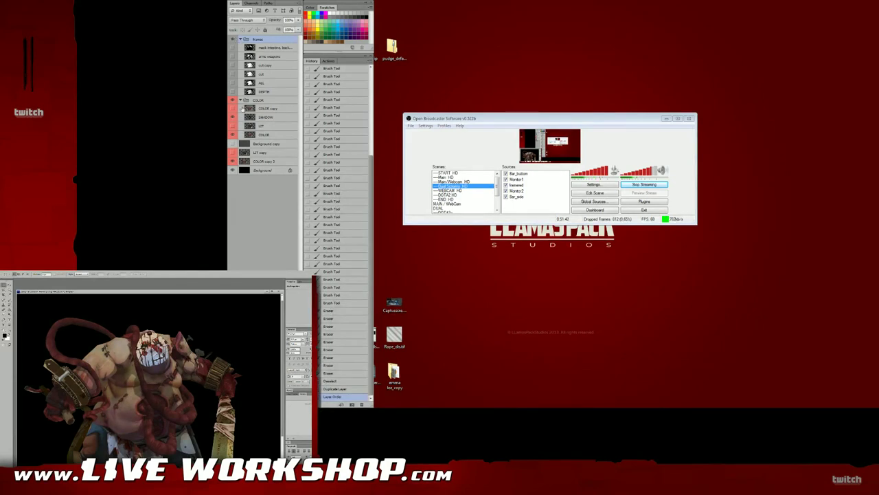
Compare the COLOR copy, LIT and SHADOW layers in the COLOR group, leaving LIT and SHADOW visible and COLOR copy hidden.
{"action": "left_click", "coordinate": [259, 109]}
{"action": "left_click", "coordinate": [233, 110]}
{"action": "left_click", "coordinate": [233, 110]}
{"action": "left_click", "coordinate": [233, 110]}
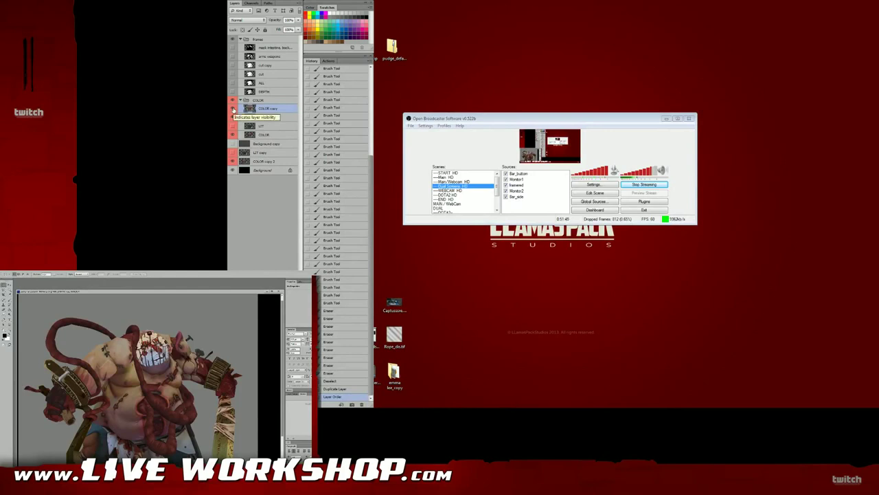
{"action": "left_click", "coordinate": [232, 110]}
{"action": "left_click", "coordinate": [233, 126]}
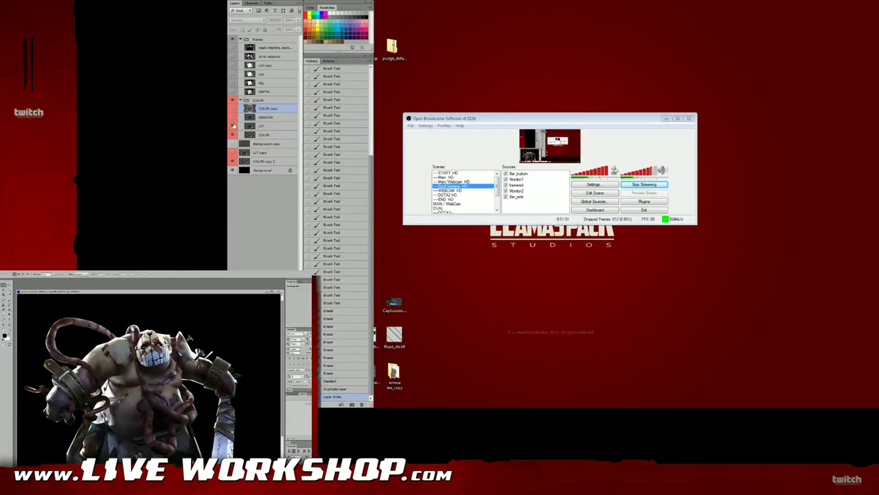
{"action": "left_click", "coordinate": [233, 126]}
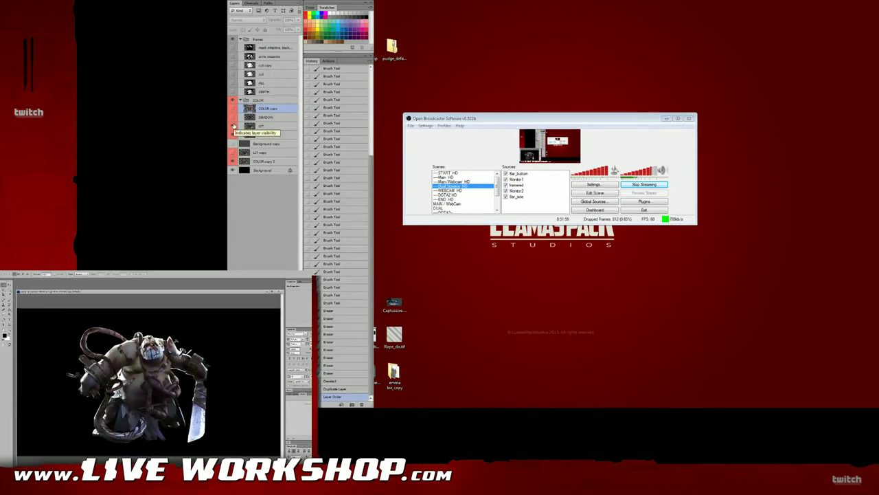
{"action": "left_click", "coordinate": [233, 118]}
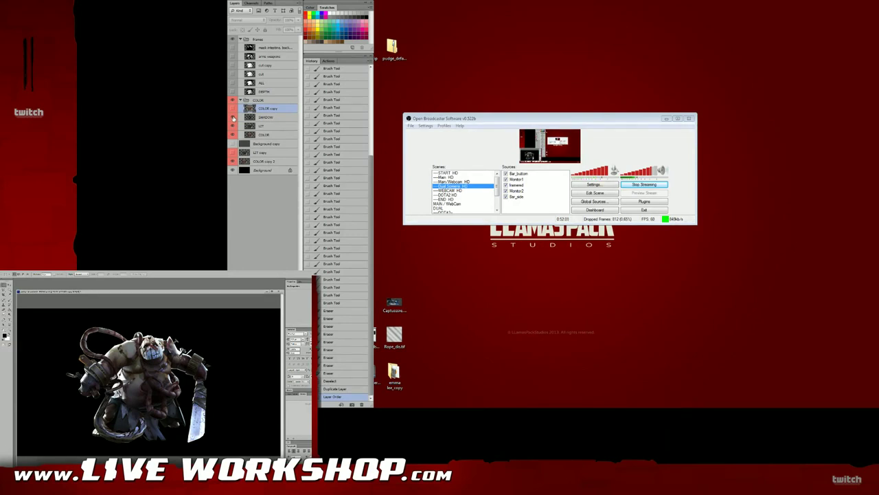
{"action": "left_click", "coordinate": [232, 118]}
{"action": "left_click", "coordinate": [232, 118]}
Compare LIT copy and COLOR copy 2 with the COLOR group hidden, leaving both copies hidden and the group shown.
{"action": "left_click", "coordinate": [233, 101]}
{"action": "left_click", "coordinate": [233, 152]}
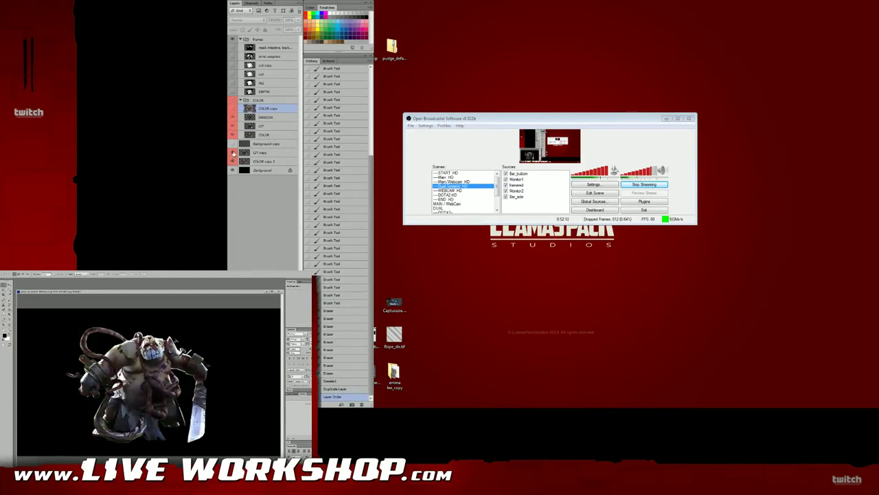
{"action": "left_click", "coordinate": [233, 153]}
{"action": "left_click", "coordinate": [233, 162]}
{"action": "left_click", "coordinate": [233, 162]}
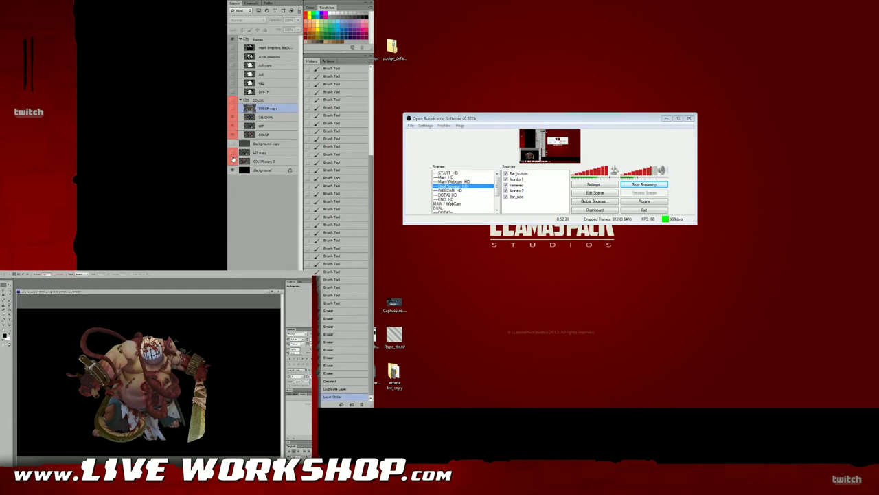
{"action": "left_click", "coordinate": [233, 101]}
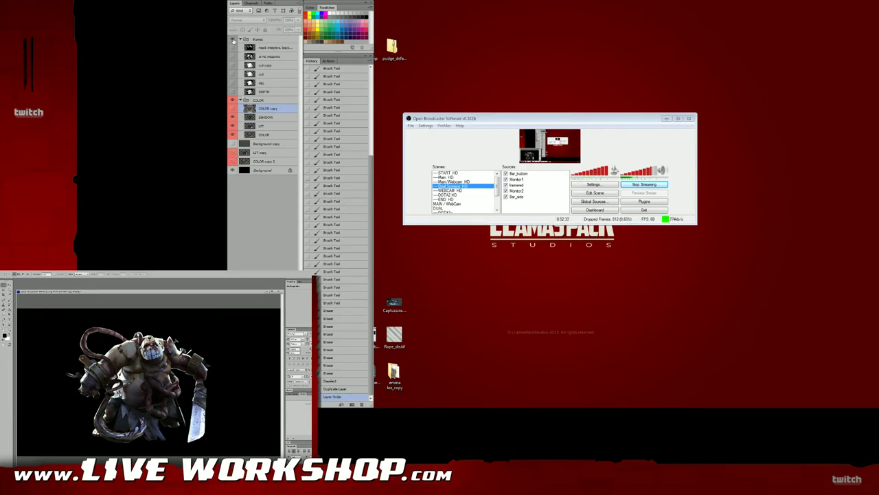
Switch the stream scene in Open Broadcaster Software and reposition the Photoshop document window.
{"action": "left_click", "coordinate": [453, 174]}
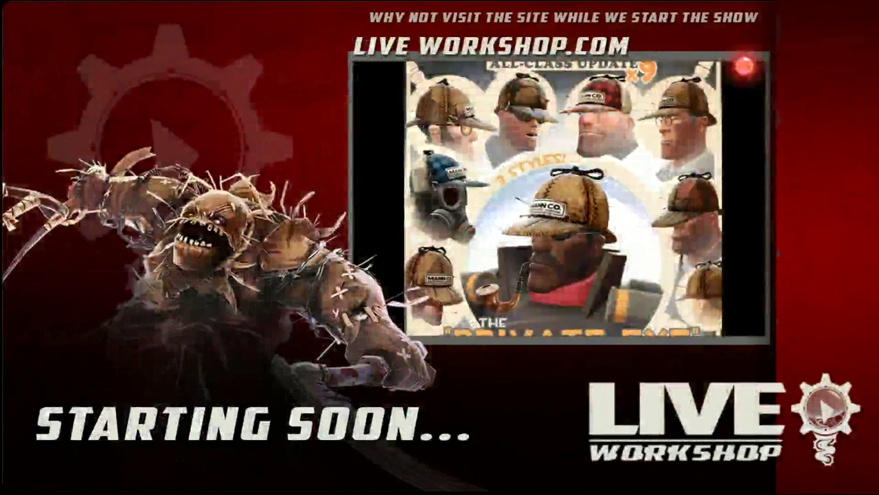
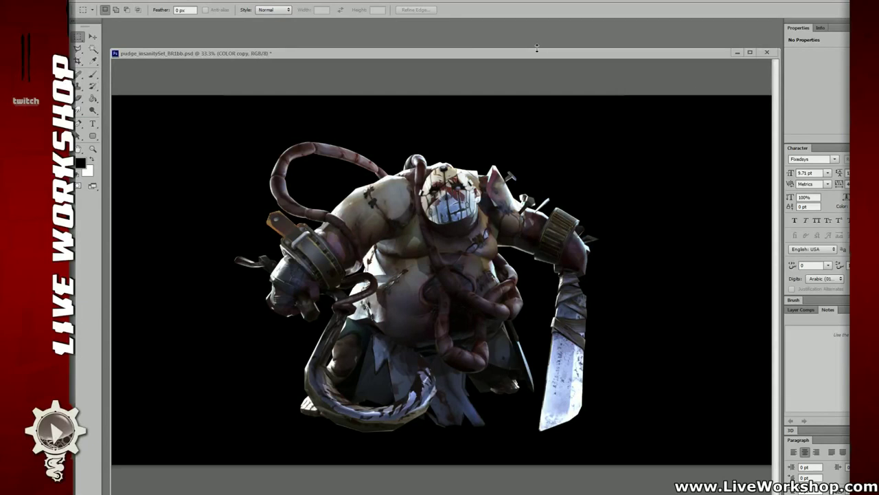
{"action": "left_click_drag", "start_coordinate": [539, 56], "coordinate": [545, 48]}
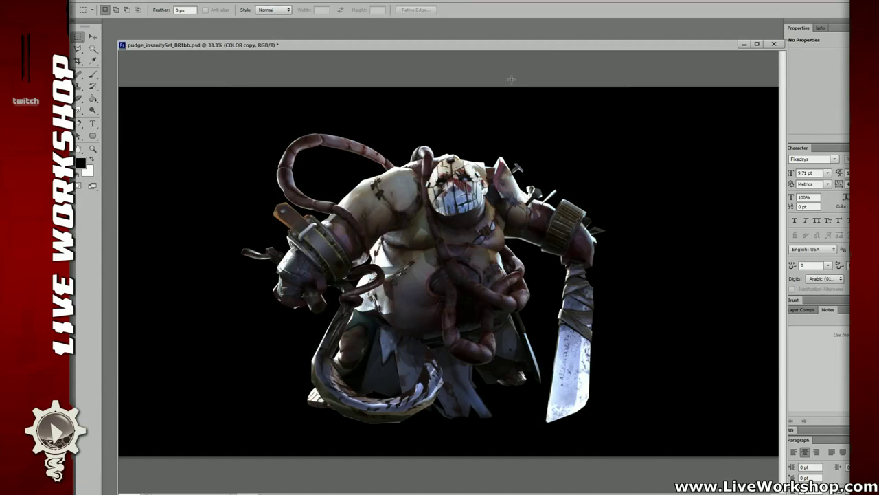
Duplicate the LIT layer in the COLOR group and compare the image with and without the copy's latest change.
{"action": "key", "text": "b"}
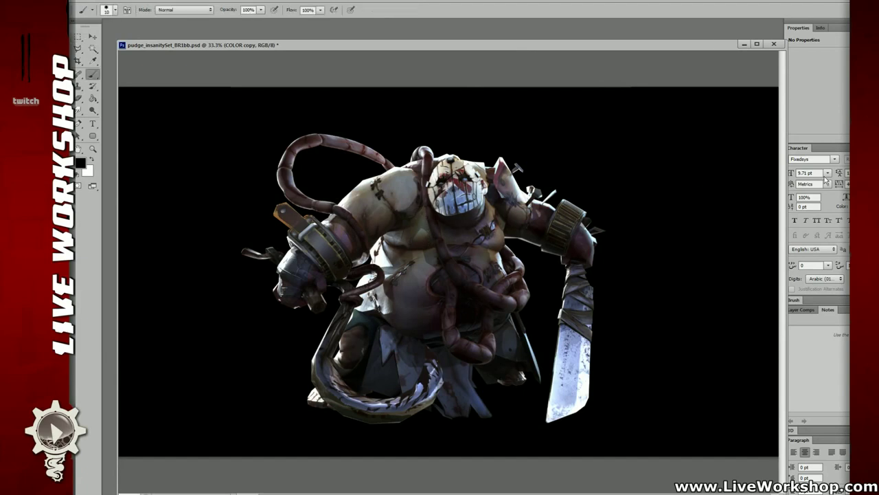
{"action": "key", "text": "alt+bracketleft"}
{"action": "key", "text": "ctrl+comma"}
{"action": "key", "text": "ctrl+comma"}
{"action": "key", "text": "alt+bracketleft"}
{"action": "key", "text": "ctrl+j"}
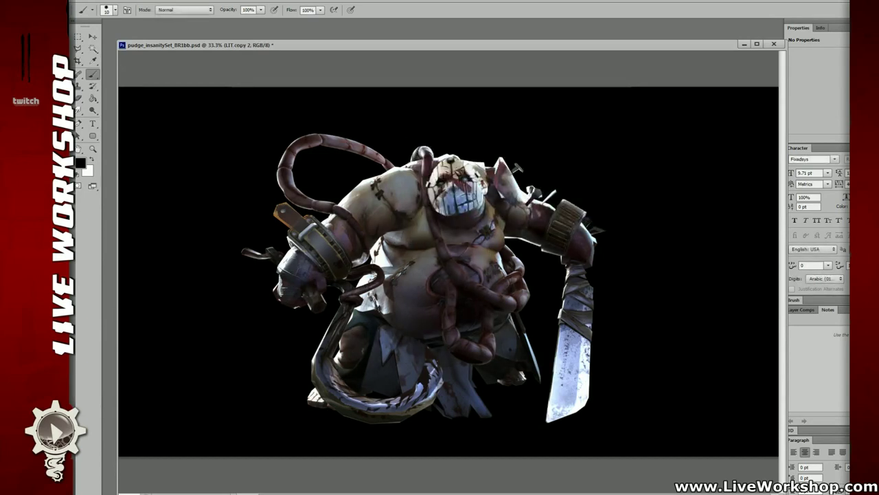
{"action": "key", "text": "ctrl+z"}
{"action": "key", "text": "ctrl+z"}
{"action": "key", "text": "ctrl+z"}
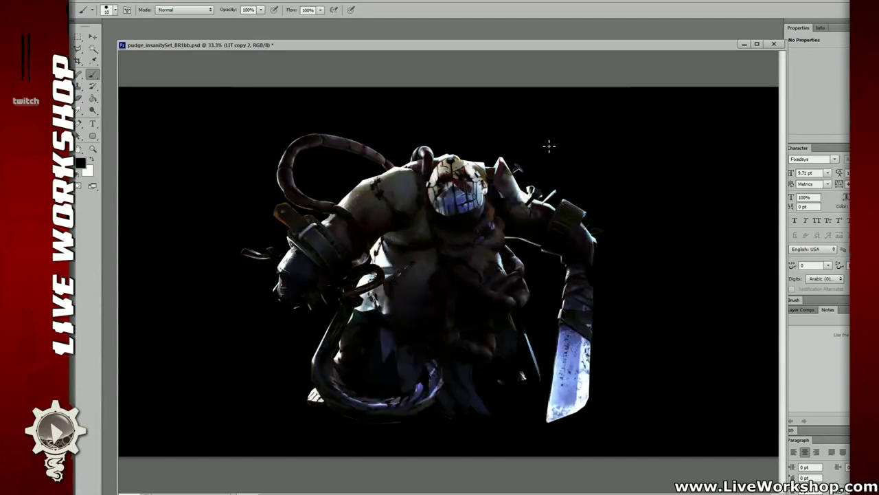
{"action": "key", "text": "ctrl+l"}
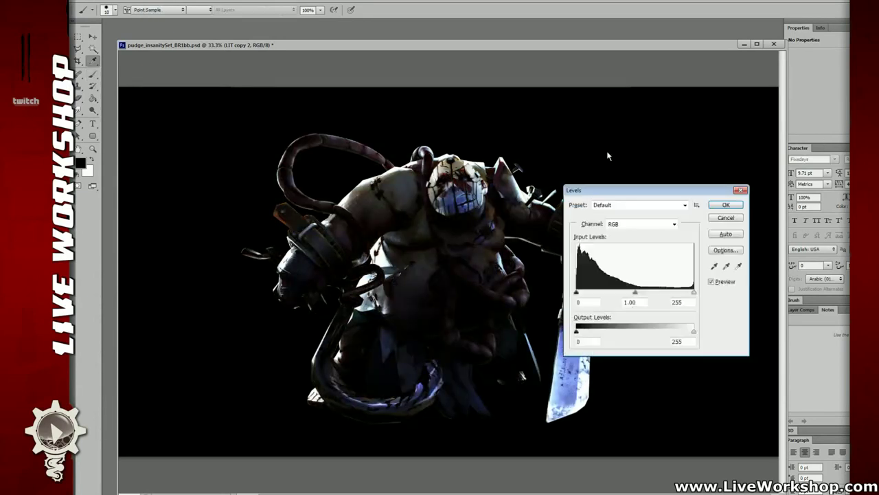
{"action": "left_click_drag", "start_coordinate": [617, 189], "coordinate": [649, 126]}
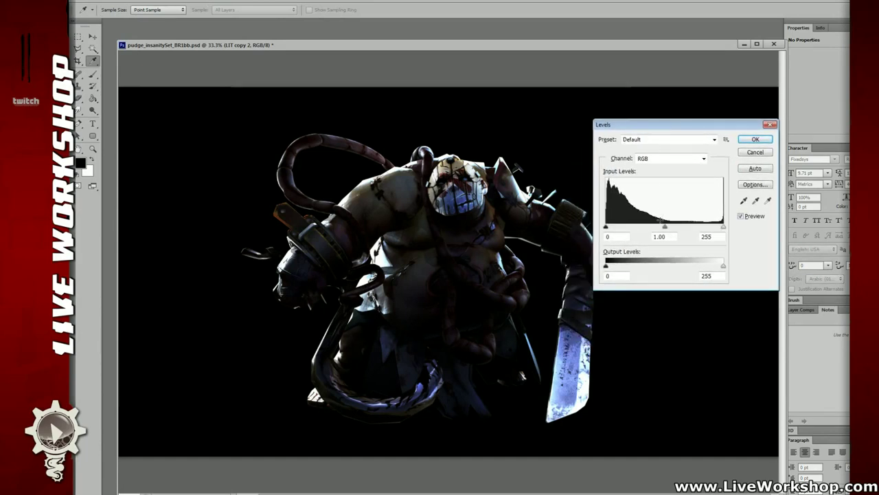
{"action": "left_click", "coordinate": [606, 228]}
{"action": "left_click_drag", "start_coordinate": [665, 228], "coordinate": [641, 229]}
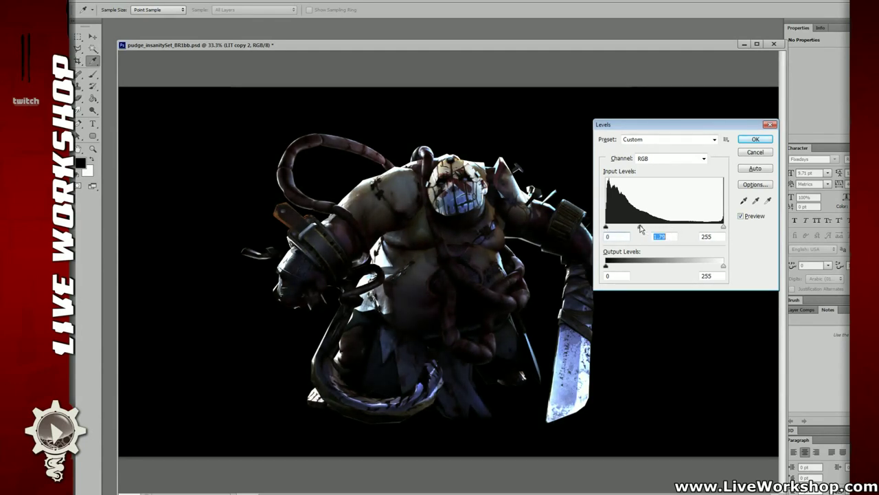
{"action": "left_click_drag", "start_coordinate": [724, 265], "coordinate": [673, 266]}
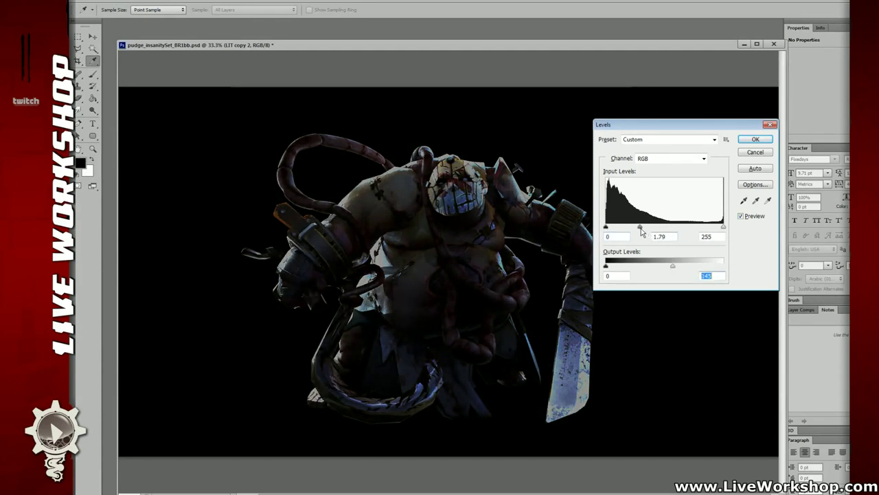
{"action": "left_click_drag", "start_coordinate": [642, 232], "coordinate": [609, 231]}
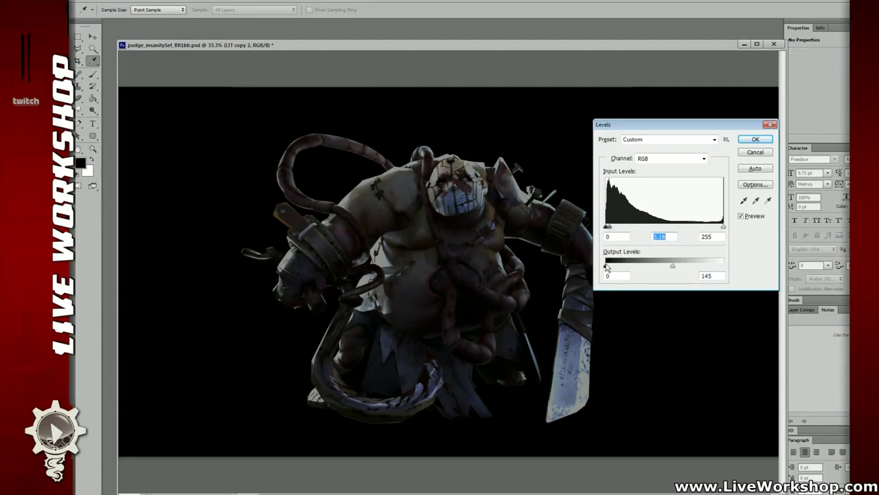
{"action": "left_click_drag", "start_coordinate": [606, 266], "coordinate": [606, 266]}
{"action": "mouse_move", "coordinate": [610, 228]}
{"action": "left_mouse_down"}
{"action": "mouse_move", "coordinate": [638, 230]}
{"action": "mouse_move", "coordinate": [616, 229]}
{"action": "mouse_move", "coordinate": [625, 229]}
{"action": "left_mouse_up"}
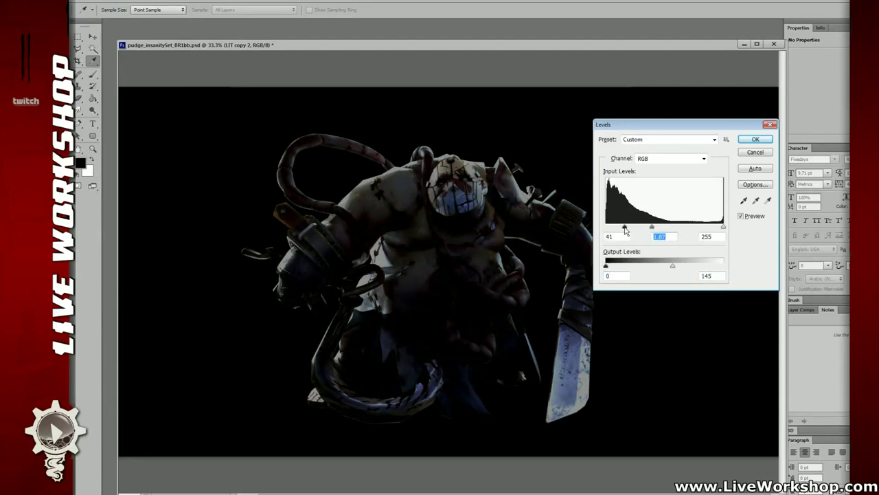
{"action": "left_click", "coordinate": [755, 153]}
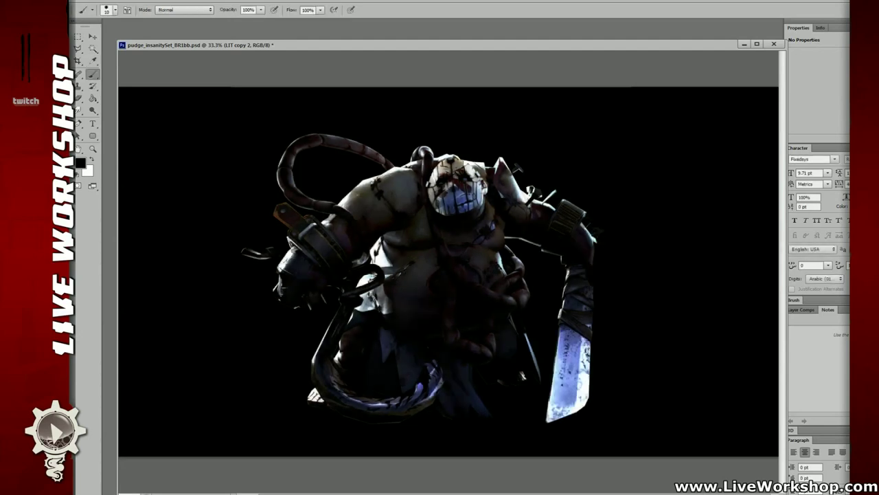
Try a high-contrast Levels adjustment on the LIT copy 2 layer with RGB input levels 33, 1.22 and 68, then undo it.
{"action": "key", "text": "b"}
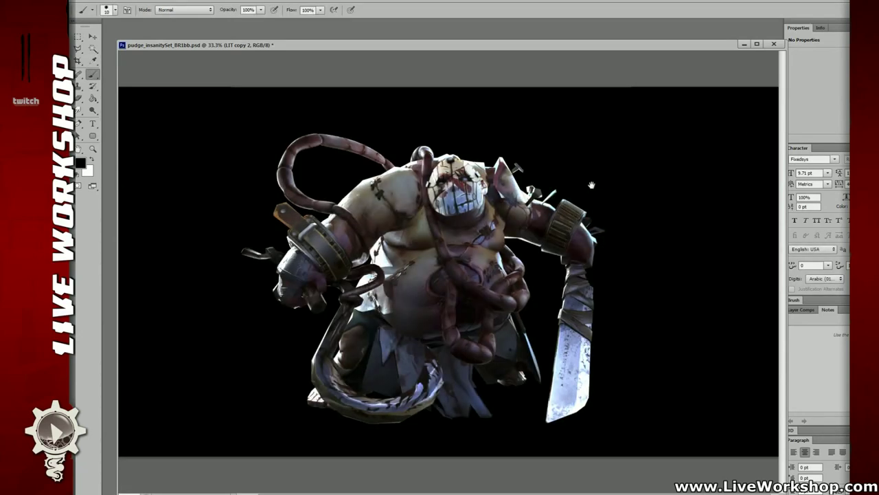
{"action": "key", "text": "ctrl+l"}
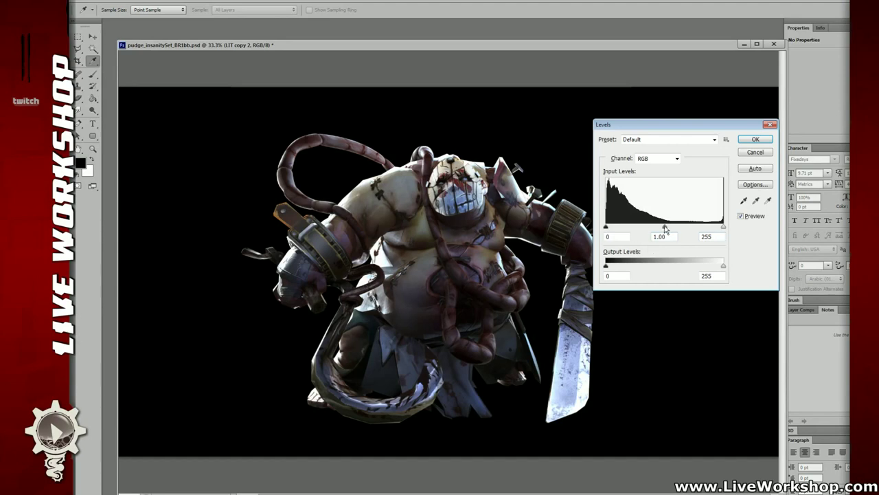
{"action": "left_click_drag", "start_coordinate": [664, 226], "coordinate": [636, 227]}
{"action": "left_click_drag", "start_coordinate": [724, 227], "coordinate": [672, 230]}
{"action": "mouse_move", "coordinate": [647, 229]}
{"action": "left_mouse_down"}
{"action": "mouse_move", "coordinate": [697, 229]}
{"action": "mouse_move", "coordinate": [658, 229]}
{"action": "left_mouse_up"}
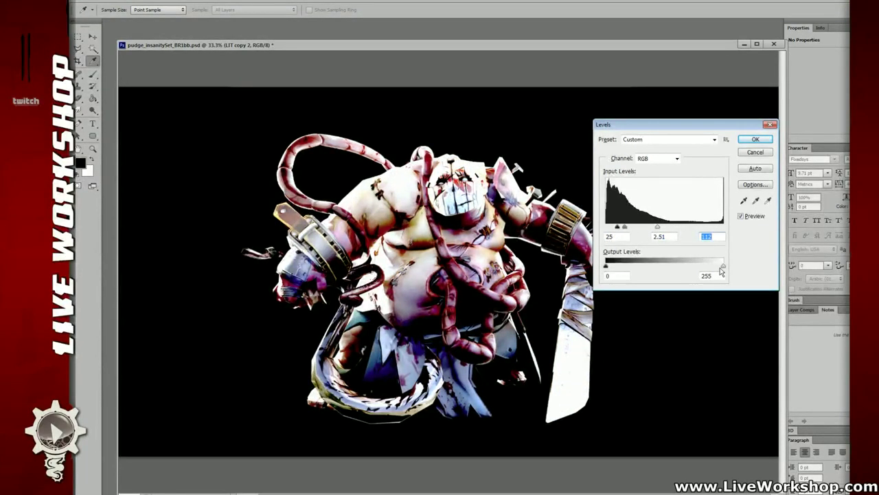
{"action": "left_click_drag", "start_coordinate": [722, 267], "coordinate": [743, 265]}
{"action": "left_click_drag", "start_coordinate": [606, 266], "coordinate": [606, 266]}
{"action": "left_click_drag", "start_coordinate": [617, 227], "coordinate": [637, 229]}
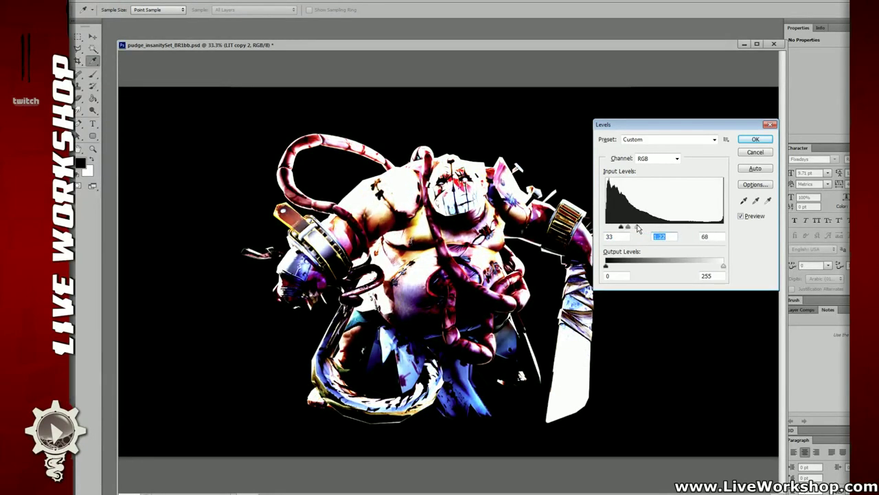
{"action": "key", "text": "Tab"}
{"action": "left_click", "coordinate": [754, 139]}
{"action": "key", "text": "b"}
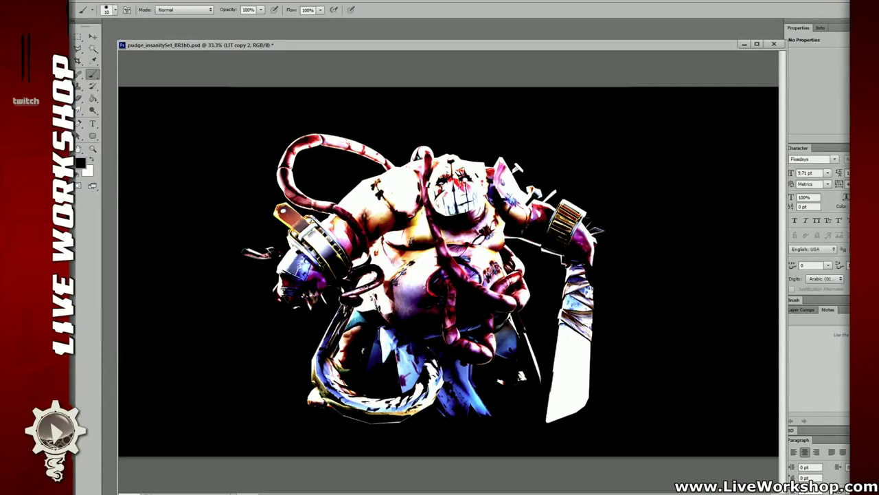
{"action": "key", "text": "ctrl+z"}
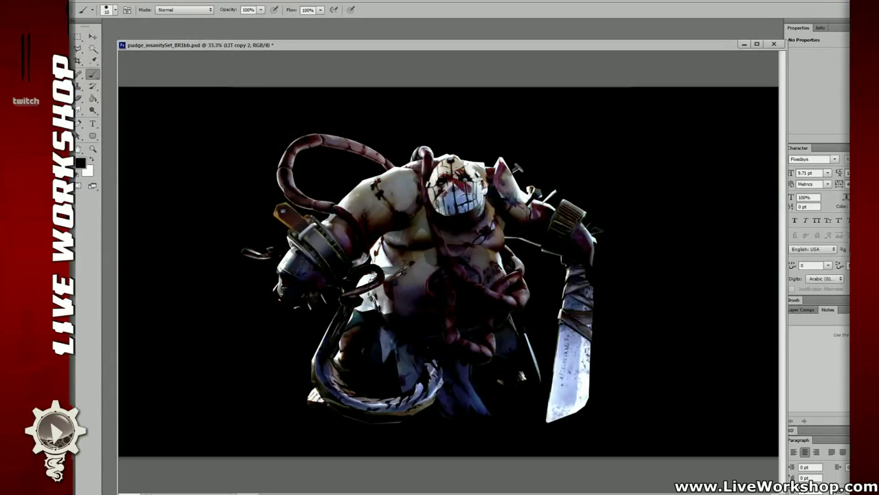
Compare the character's lighting with and without the last change on the LIT copy 2 layer.
{"action": "key", "text": "ctrl+z"}
{"action": "key", "text": "ctrl+z"}
{"action": "key", "text": "ctrl+z"}
{"action": "key", "text": "ctrl+z"}
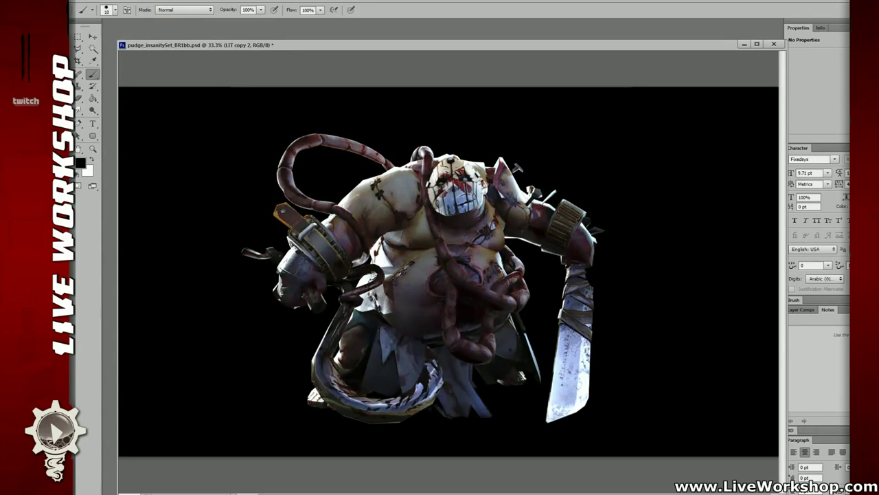
{"action": "key", "text": "ctrl+z"}
{"action": "key", "text": "ctrl+z"}
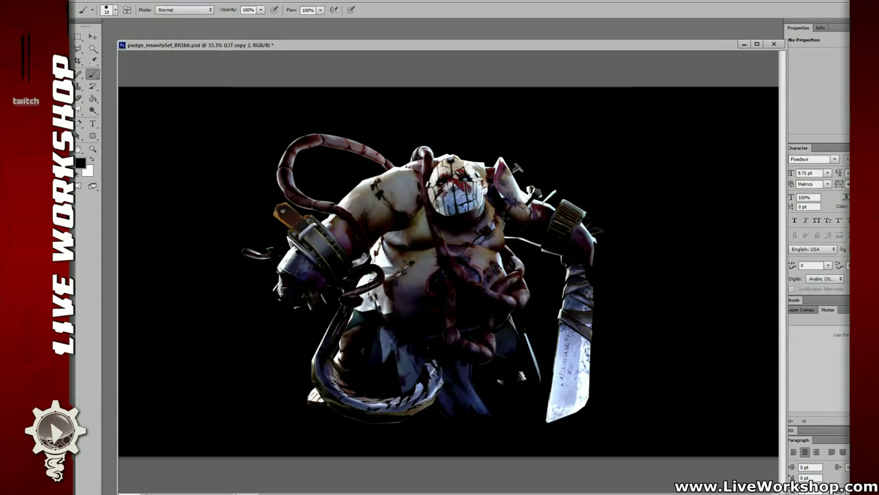
Desaturate the LIT copy 2 layer with Hue/Saturation, setting the saturation to about -75.
{"action": "key", "text": "ctrl+u"}
{"action": "left_click_drag", "start_coordinate": [736, 222], "coordinate": [636, 162]}
{"action": "left_click_drag", "start_coordinate": [673, 247], "coordinate": [641, 248]}
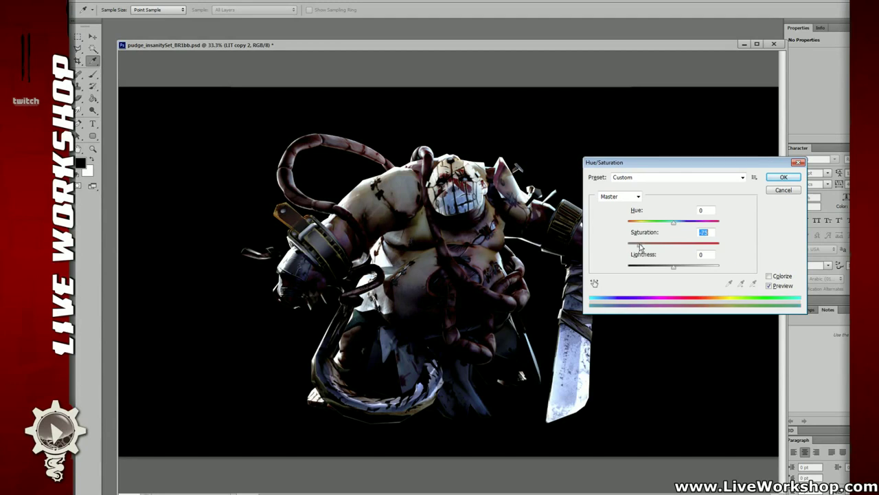
{"action": "left_click", "coordinate": [783, 176]}
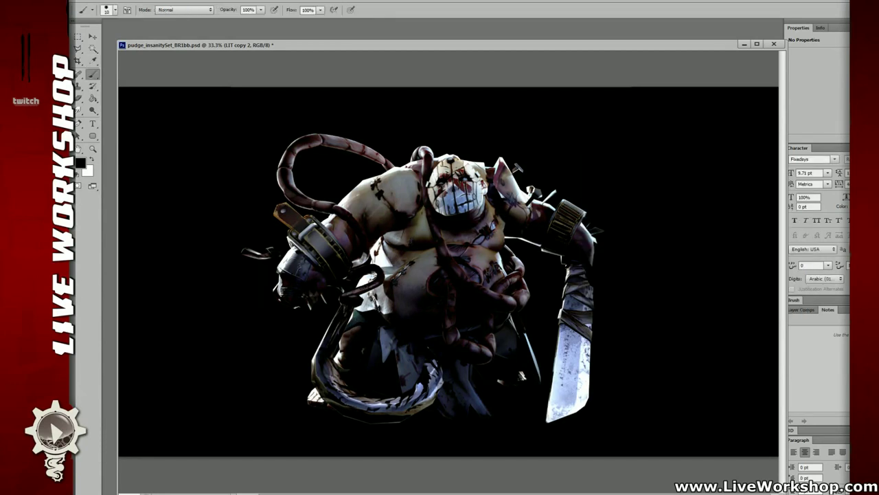
Switch the last change off and on repeatedly to compare the character's lighting before and after it.
{"action": "key", "text": "ctrl+z"}
{"action": "key", "text": "ctrl+z"}
{"action": "key", "text": "ctrl+z"}
{"action": "key", "text": "ctrl+z"}
{"action": "key", "text": "ctrl+z"}
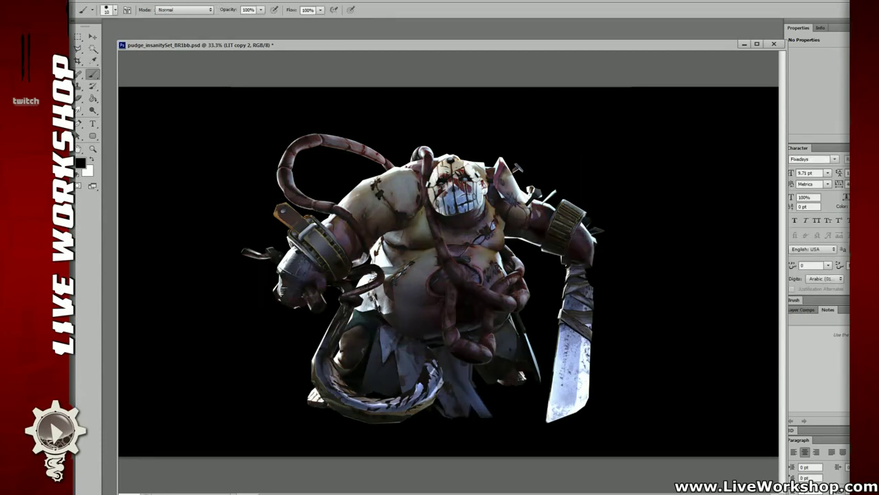
{"action": "key", "text": "ctrl+z"}
{"action": "key", "text": "ctrl+z"}
{"action": "key", "text": "ctrl+z"}
{"action": "key", "text": "ctrl+z"}
{"action": "key", "text": "ctrl+z"}
{"action": "key", "text": "ctrl+z"}
{"action": "key", "text": "ctrl+z"}
{"action": "key", "text": "ctrl+z"}
{"action": "key", "text": "ctrl+z"}
{"action": "key", "text": "ctrl+z"}
{"action": "key", "text": "ctrl+z"}
{"action": "key", "text": "ctrl+z"}
{"action": "key", "text": "ctrl+z"}
{"action": "key", "text": "ctrl+z"}
{"action": "key", "text": "ctrl+z"}
{"action": "key", "text": "ctrl+z"}
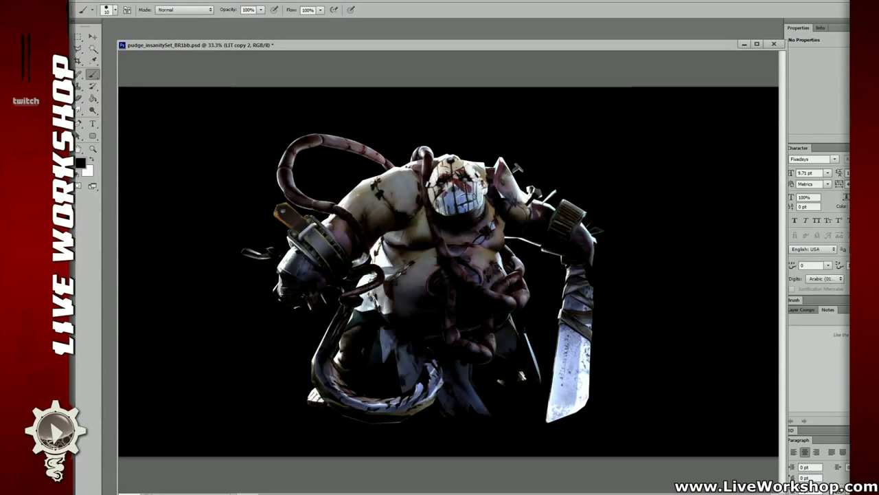
{"action": "key", "text": "ctrl+z"}
{"action": "key", "text": "ctrl+z"}
{"action": "key", "text": "ctrl+z"}
{"action": "key", "text": "ctrl+z"}
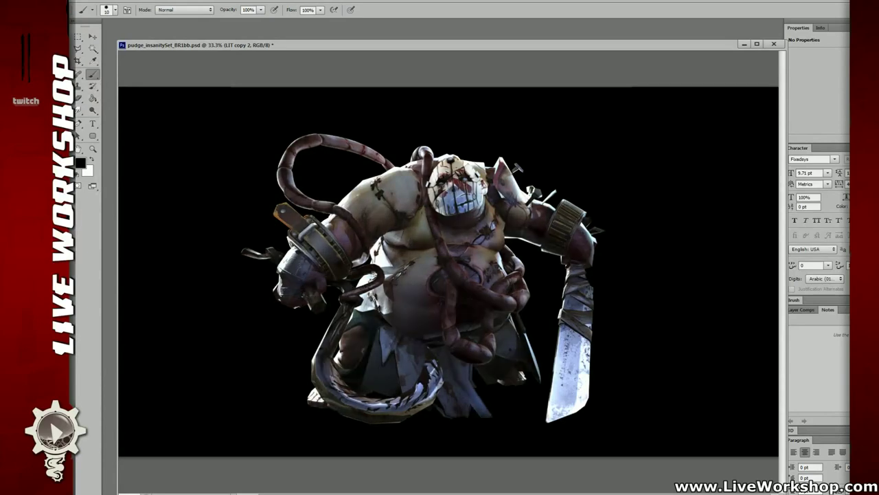
{"action": "key", "text": "ctrl+z"}
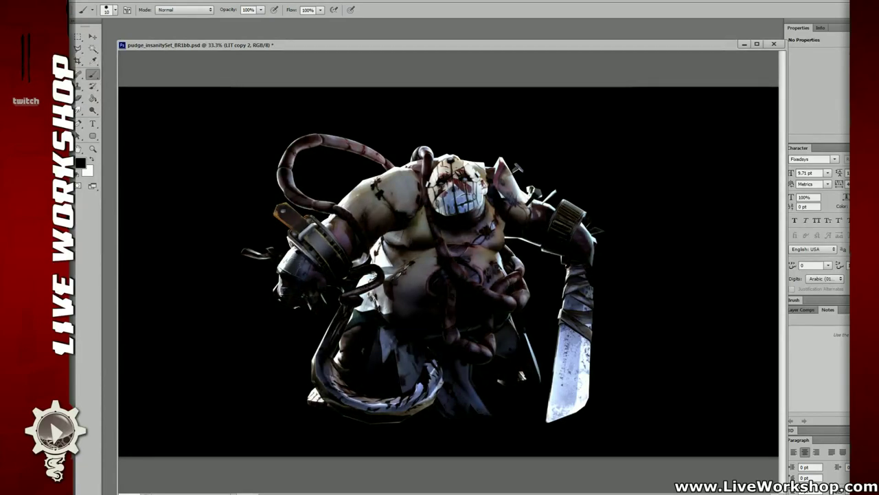
{"action": "key", "text": "ctrl+z"}
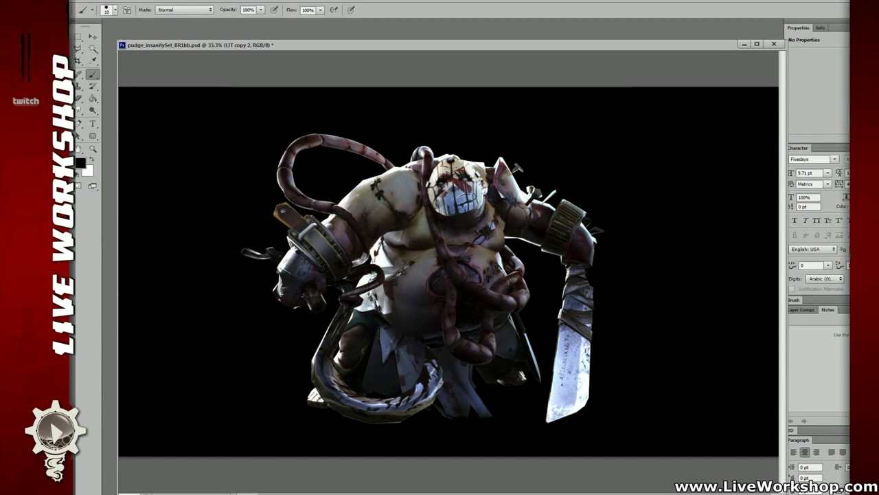
Adjust the Color Balance of the shadows on the LIT copy 2 layer with Preserve Luminosity on.
{"action": "key", "text": "ctrl+b"}
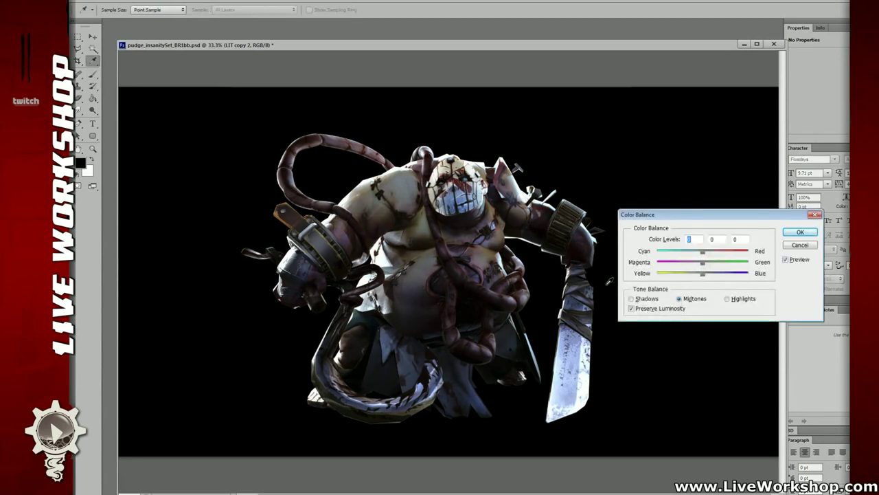
{"action": "left_click", "coordinate": [644, 300]}
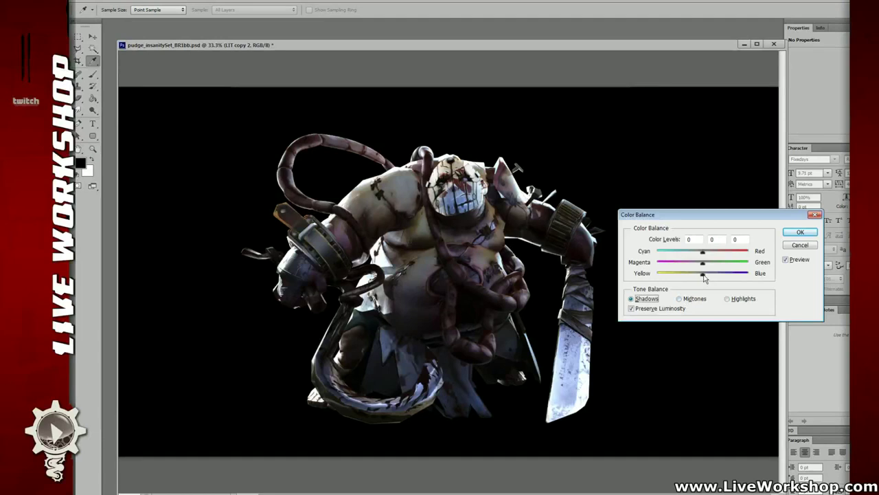
{"action": "left_click_drag", "start_coordinate": [703, 275], "coordinate": [667, 255]}
{"action": "mouse_move", "coordinate": [719, 276]}
{"action": "left_mouse_down"}
{"action": "mouse_move", "coordinate": [744, 276]}
{"action": "mouse_move", "coordinate": [708, 269]}
{"action": "mouse_move", "coordinate": [727, 269]}
{"action": "left_mouse_up"}
{"action": "left_click", "coordinate": [800, 233]}
{"action": "key", "text": "b"}
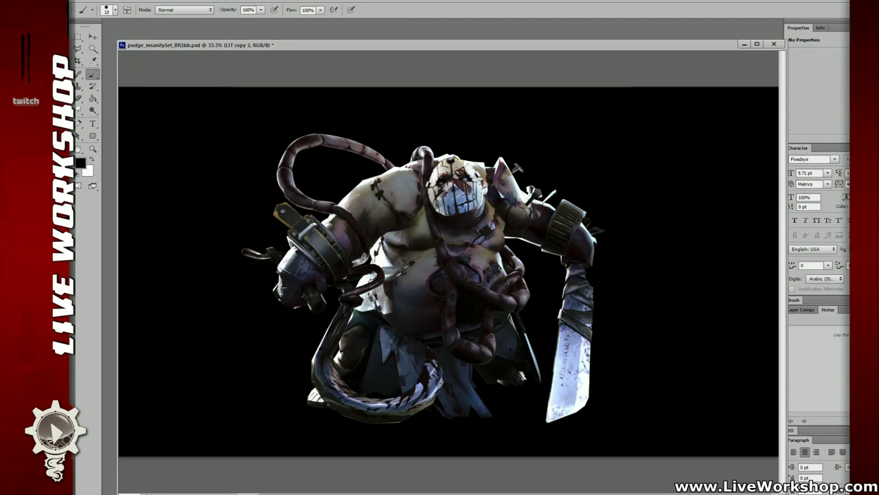
Compare the character before and after the shadow color balance adjustment.
{"action": "key", "text": "ctrl+z"}
{"action": "key", "text": "ctrl+z"}
{"action": "key", "text": "ctrl+z"}
{"action": "key", "text": "ctrl+z"}
{"action": "key", "text": "ctrl+z"}
{"action": "key", "text": "ctrl+z"}
{"action": "key", "text": "ctrl+z"}
{"action": "key", "text": "ctrl+z"}
Duplicate the lit layer and try Levels on the copy with midtones at 1.16 and input highlights at 192.
{"action": "key", "text": "ctrl+j"}
{"action": "key", "text": "ctrl+z"}
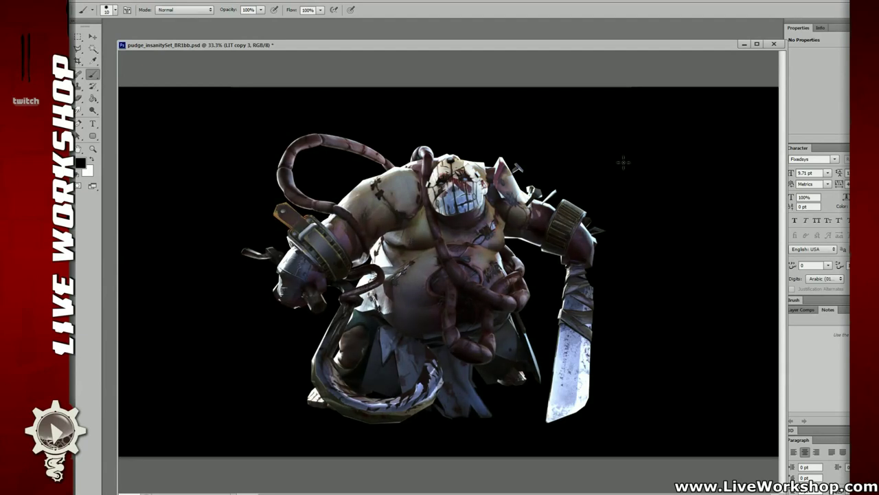
{"action": "key", "text": "ctrl+l"}
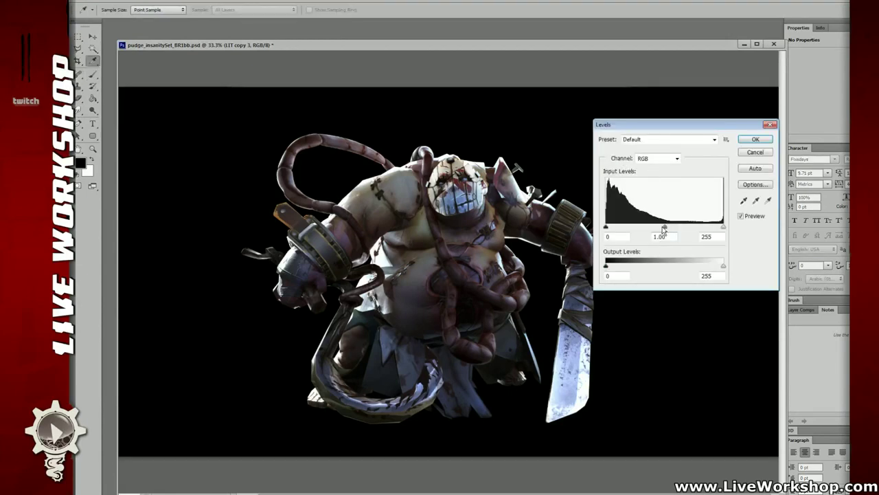
{"action": "mouse_move", "coordinate": [665, 229]}
{"action": "left_mouse_down"}
{"action": "mouse_move", "coordinate": [673, 231]}
{"action": "mouse_move", "coordinate": [652, 229]}
{"action": "left_mouse_up"}
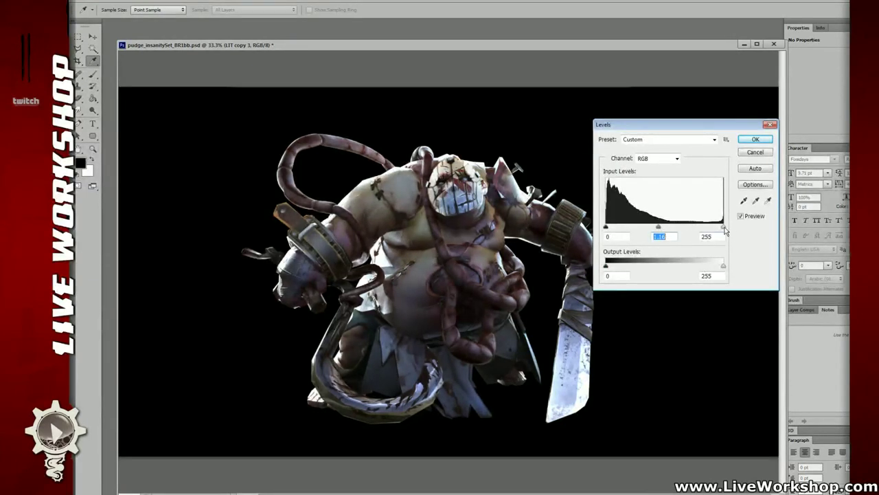
{"action": "left_click_drag", "start_coordinate": [724, 227], "coordinate": [694, 229]}
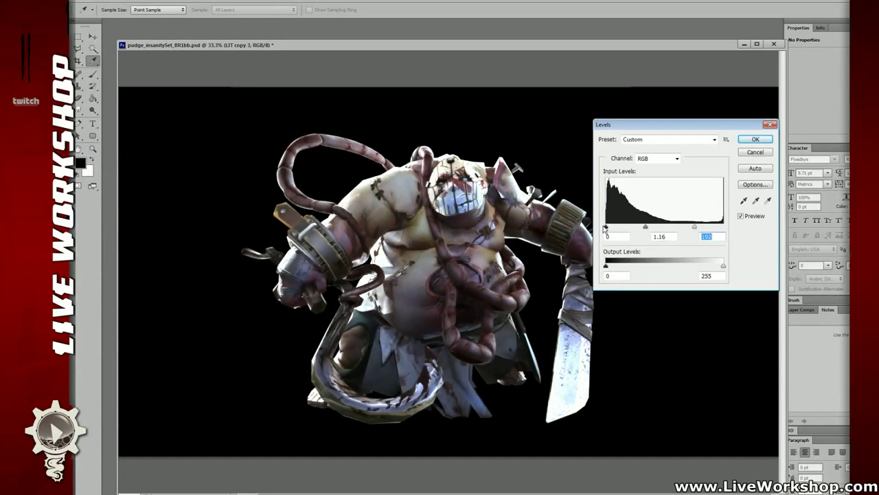
Apply Levels to the LIT copy 3 layer with input shadows at about 80, brightened midtones and output highlights restored to maximum.
{"action": "left_click_drag", "start_coordinate": [606, 228], "coordinate": [727, 229]}
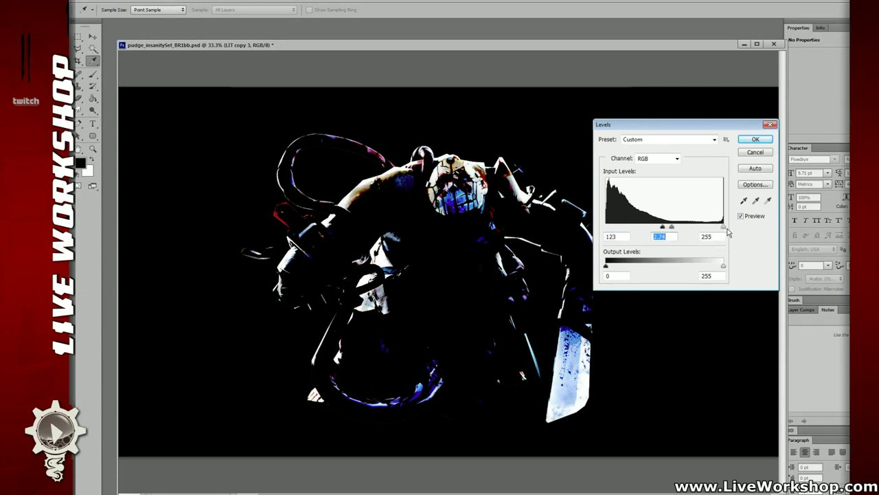
{"action": "left_click", "coordinate": [723, 227]}
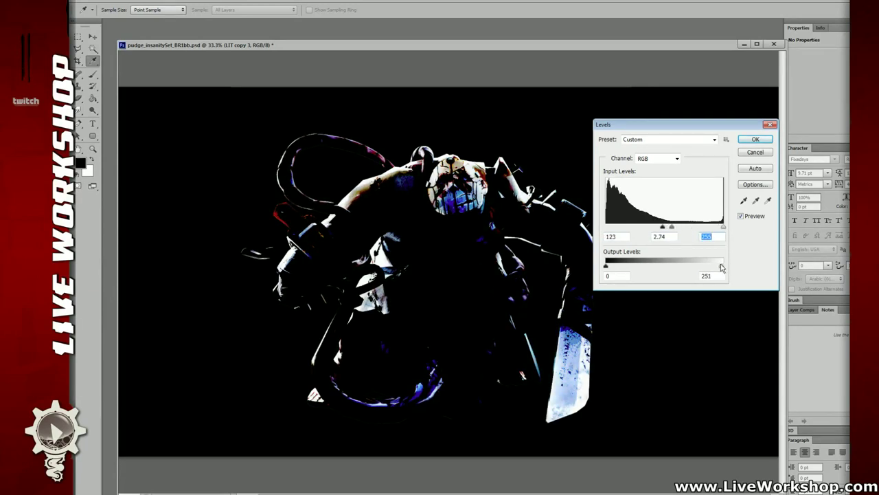
{"action": "left_click_drag", "start_coordinate": [721, 267], "coordinate": [716, 267]}
{"action": "mouse_move", "coordinate": [663, 228]}
{"action": "left_mouse_down"}
{"action": "mouse_move", "coordinate": [656, 230]}
{"action": "mouse_move", "coordinate": [671, 230]}
{"action": "mouse_move", "coordinate": [643, 231]}
{"action": "mouse_move", "coordinate": [667, 230]}
{"action": "mouse_move", "coordinate": [651, 229]}
{"action": "left_mouse_up"}
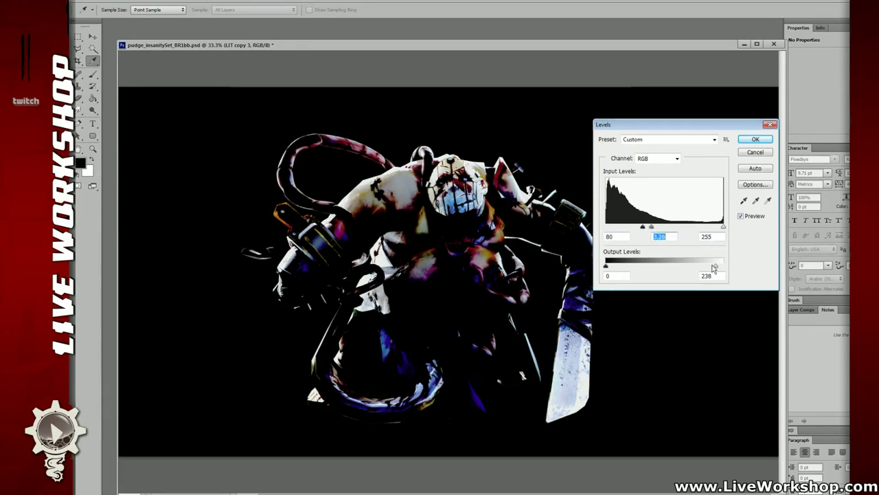
{"action": "left_click_drag", "start_coordinate": [715, 266], "coordinate": [723, 266]}
{"action": "mouse_move", "coordinate": [723, 227]}
{"action": "left_mouse_down"}
{"action": "mouse_move", "coordinate": [702, 230]}
{"action": "mouse_move", "coordinate": [721, 228]}
{"action": "left_mouse_up"}
{"action": "left_click_drag", "start_coordinate": [652, 229], "coordinate": [643, 232]}
{"action": "left_click", "coordinate": [756, 141]}
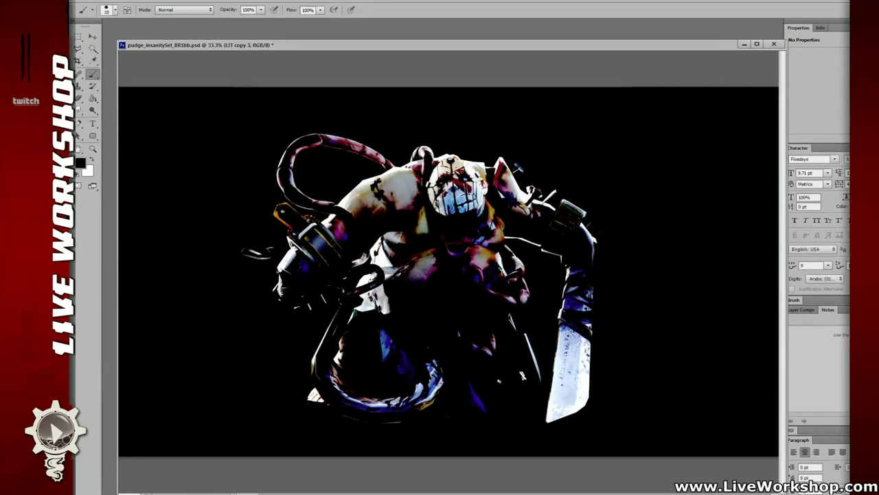
Strongly reduce the saturation of the LIT copy 3 layer with Hue/Saturation.
{"action": "key", "text": "ctrl+z"}
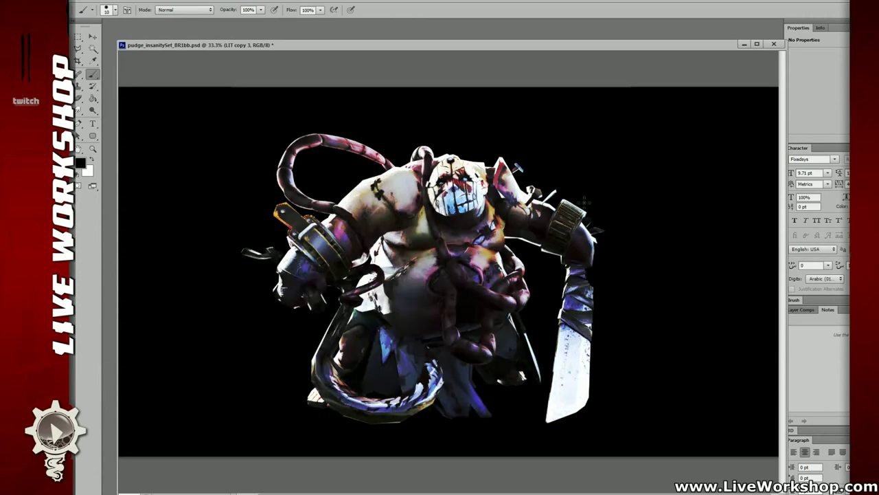
{"action": "key", "text": "ctrl+u"}
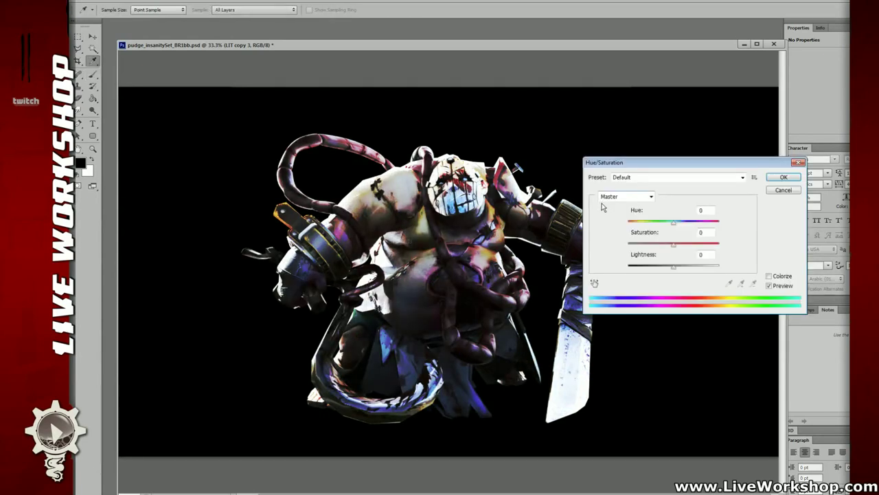
{"action": "left_click_drag", "start_coordinate": [674, 246], "coordinate": [640, 251]}
{"action": "left_click", "coordinate": [782, 176]}
{"action": "key", "text": "b"}
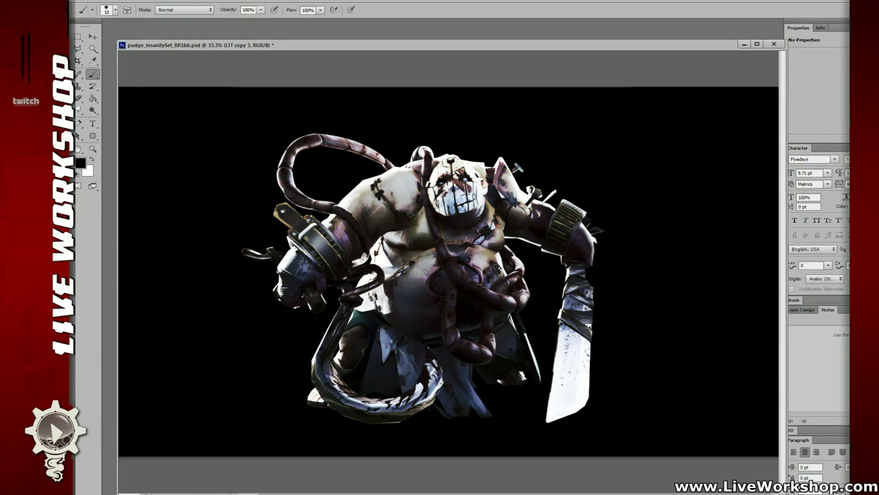
Try other blend modes such as Multiply and Darker Color on the LIT copy 3 layer, and adjust its opacity.
{"action": "left_click", "coordinate": [728, 169]}
{"action": "left_click", "coordinate": [729, 170]}
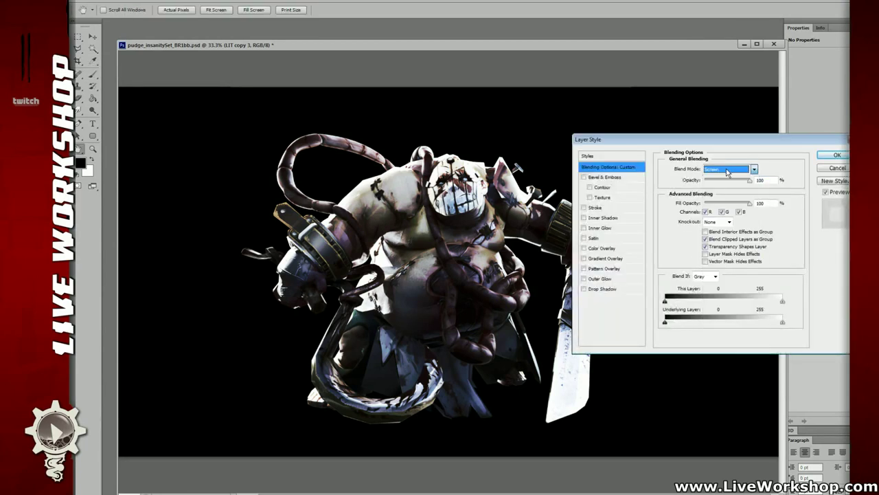
{"action": "scroll", "coordinate": [729, 171], "scroll_direction": "up", "scroll_amount": 5}
{"action": "scroll", "coordinate": [725, 174], "scroll_direction": "down", "scroll_amount": 3}
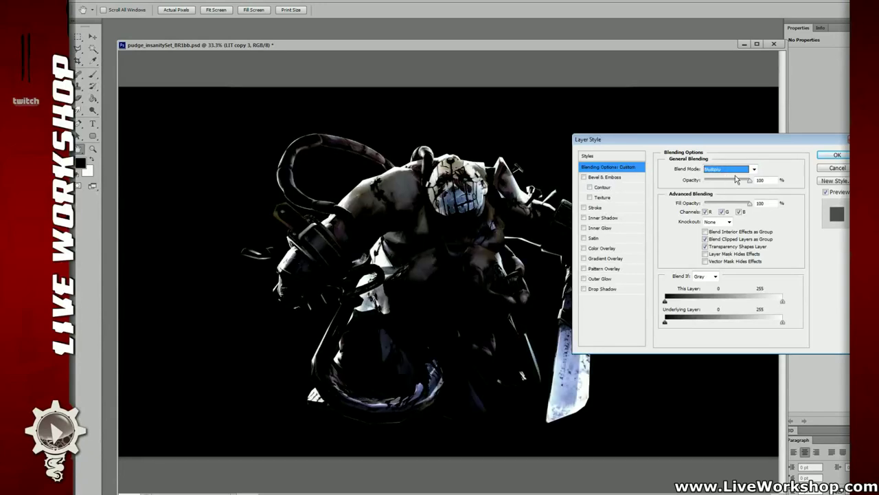
{"action": "scroll", "coordinate": [737, 179], "scroll_direction": "down", "scroll_amount": 3}
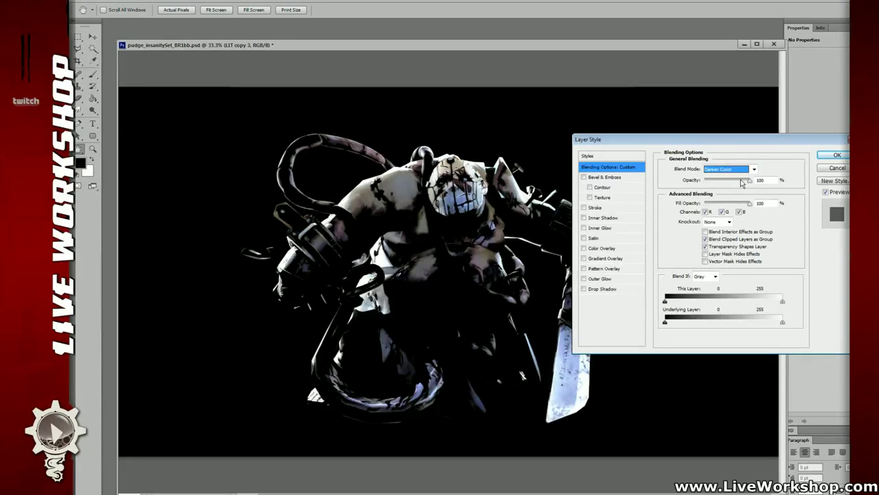
{"action": "scroll", "coordinate": [741, 182], "scroll_direction": "down", "scroll_amount": 1}
{"action": "left_click_drag", "start_coordinate": [750, 181], "coordinate": [775, 201]}
{"action": "left_click", "coordinate": [828, 158]}
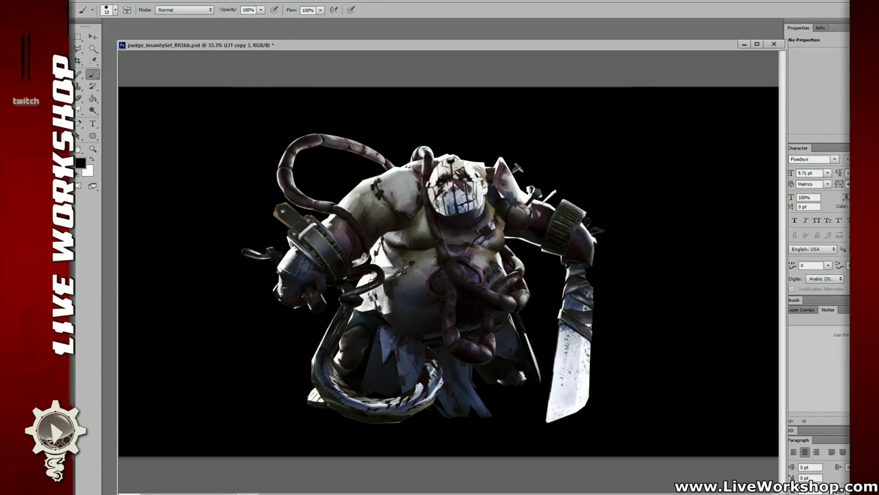
Make the COLOR copy 3 layer visible and open its blending options to change the blend mode.
{"action": "key", "text": "ctrl+e"}
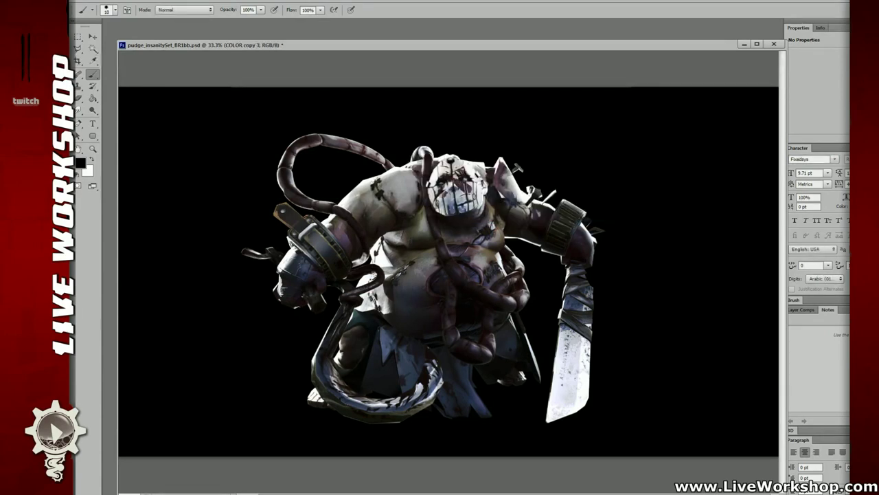
{"action": "key", "text": "ctrl+comma"}
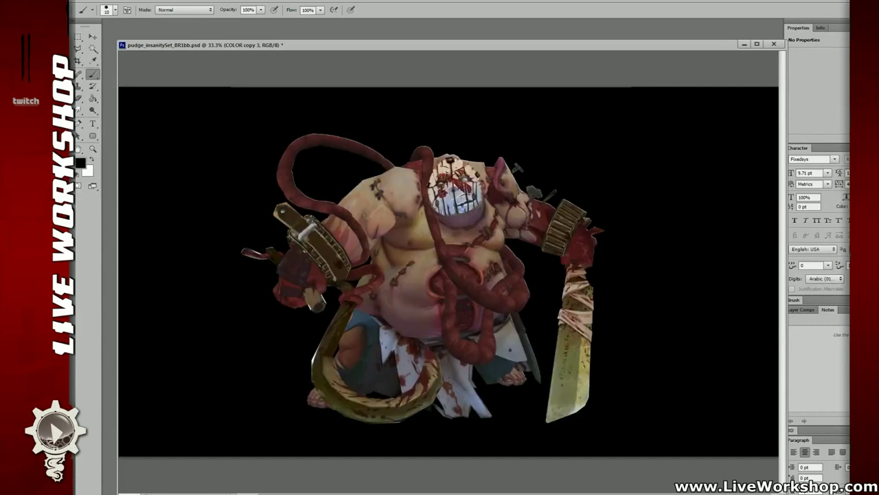
{"action": "double_click", "coordinate": [845, 153]}
{"action": "left_click_drag", "start_coordinate": [729, 145], "coordinate": [810, 120]}
{"action": "left_click", "coordinate": [806, 142]}
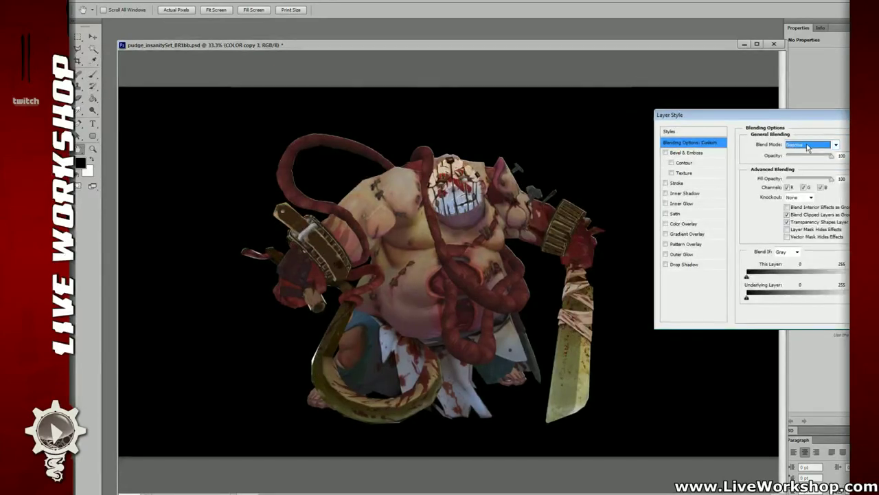
Try the Color Burn, Lighten and Screen blend modes on the COLOR copy 3 layer.
{"action": "key", "text": "Down"}
{"action": "key", "text": "Down"}
{"action": "key", "text": "Down"}
{"action": "key", "text": "Down"}
{"action": "key", "text": "Down"}
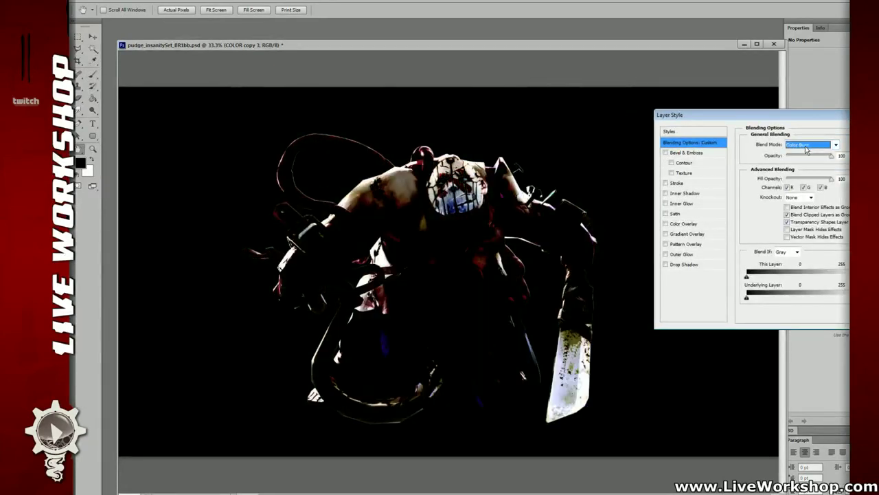
{"action": "key", "text": "Down"}
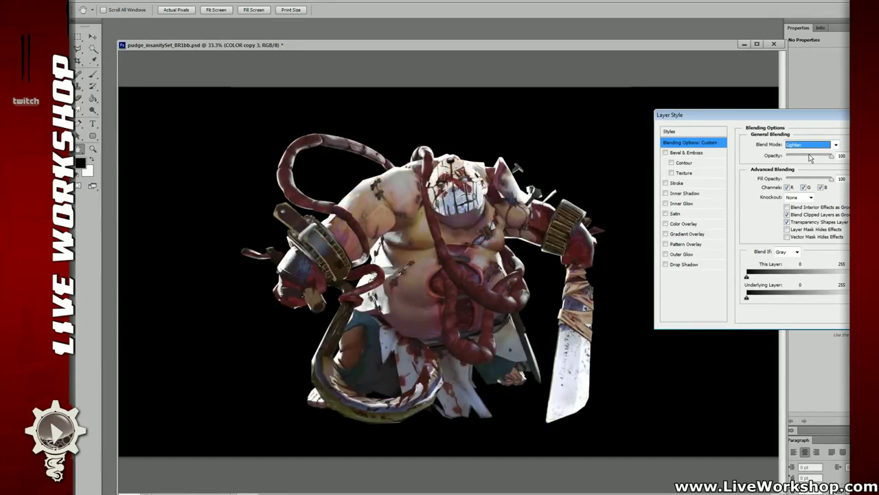
{"action": "key", "text": "Down"}
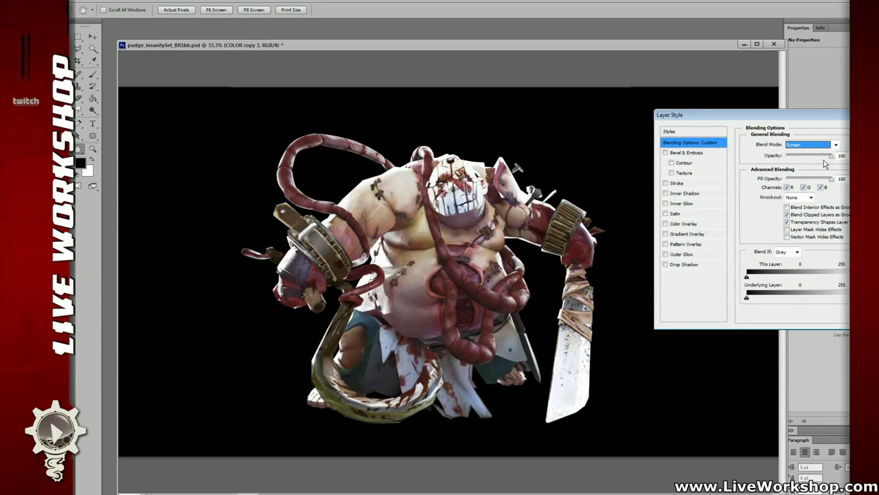
Try the Overlay blend mode on the COLOR copy 3 layer and test its effect across different opacities.
{"action": "key", "text": "Down"}
{"action": "key", "text": "Down"}
{"action": "key", "text": "Down"}
{"action": "key", "text": "Down"}
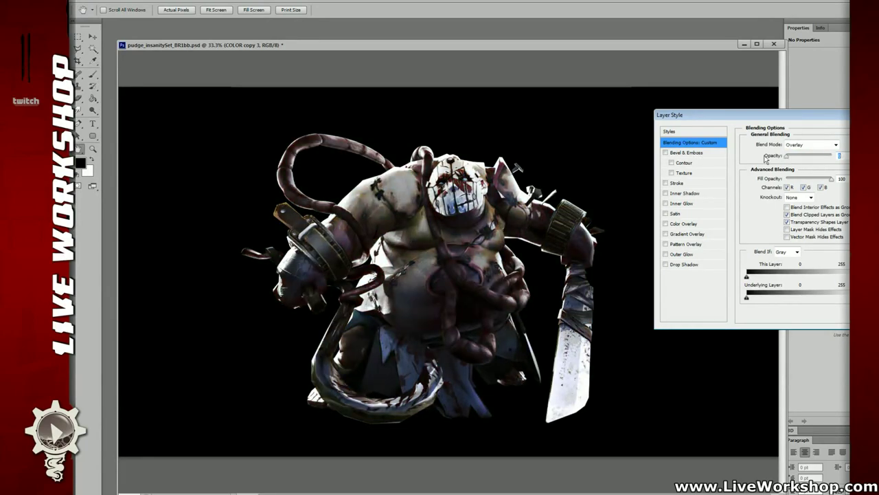
{"action": "left_click", "coordinate": [842, 156]}
Try Linear Dodge (Add) and the preceding blend modes back to Normal on COLOR copy 3, varying the opacity in Normal mode.
{"action": "left_click", "coordinate": [809, 146]}
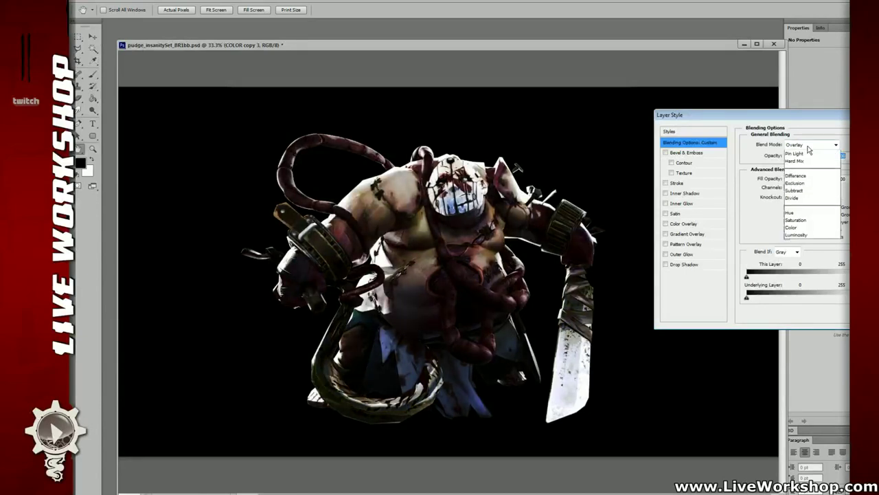
{"action": "left_click", "coordinate": [808, 146]}
{"action": "key", "text": "Up"}
{"action": "key", "text": "Up"}
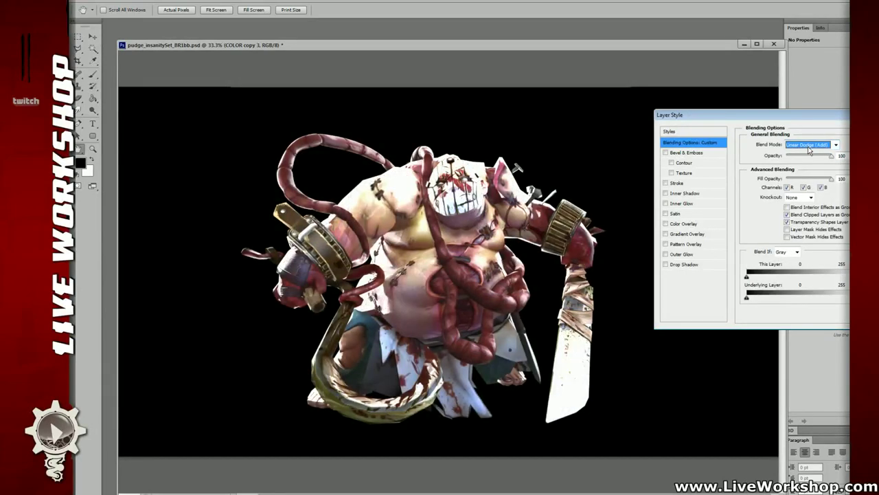
{"action": "key", "text": "Up"}
{"action": "key", "text": "Up"}
{"action": "key", "text": "Up"}
{"action": "key", "text": "Up"}
{"action": "key", "text": "Up"}
{"action": "key", "text": "Up"}
{"action": "key", "text": "Up"}
{"action": "key", "text": "Up"}
{"action": "key", "text": "Up"}
{"action": "key", "text": "Up"}
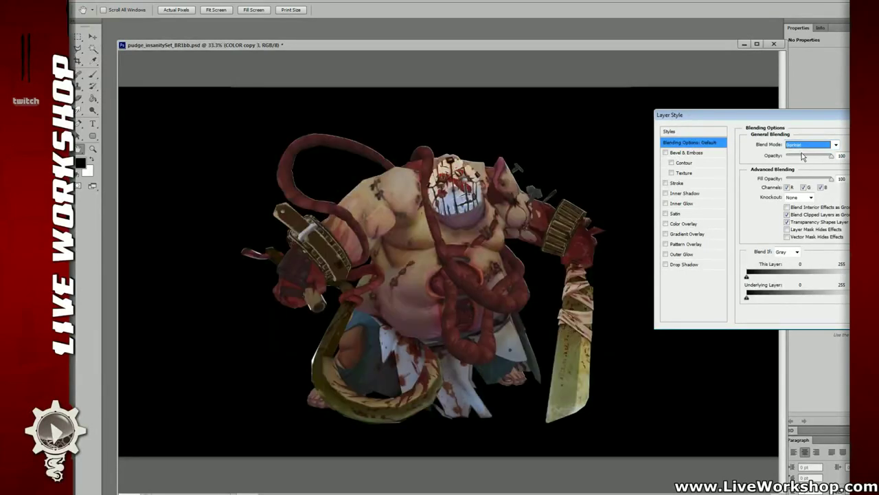
{"action": "key", "text": "Tab"}
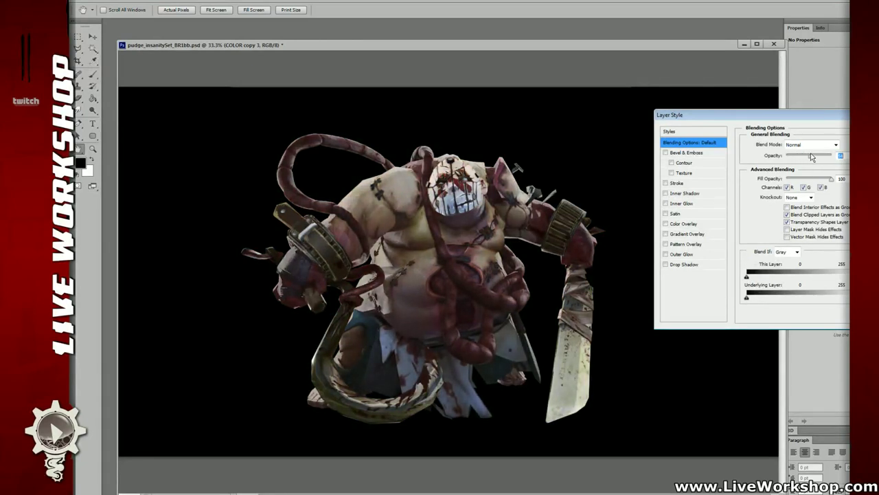
{"action": "left_click_drag", "start_coordinate": [810, 157], "coordinate": [791, 158]}
{"action": "left_click_drag", "start_coordinate": [802, 157], "coordinate": [834, 155]}
Try Darker Color and Lighten on the COLOR copy 3 layer, reducing its opacity to 57.
{"action": "left_click", "coordinate": [836, 145]}
{"action": "scroll", "coordinate": [810, 149], "scroll_direction": "down", "scroll_amount": 2}
{"action": "key", "text": "Down"}
{"action": "key", "text": "Down"}
{"action": "key", "text": "Down"}
{"action": "key", "text": "Down"}
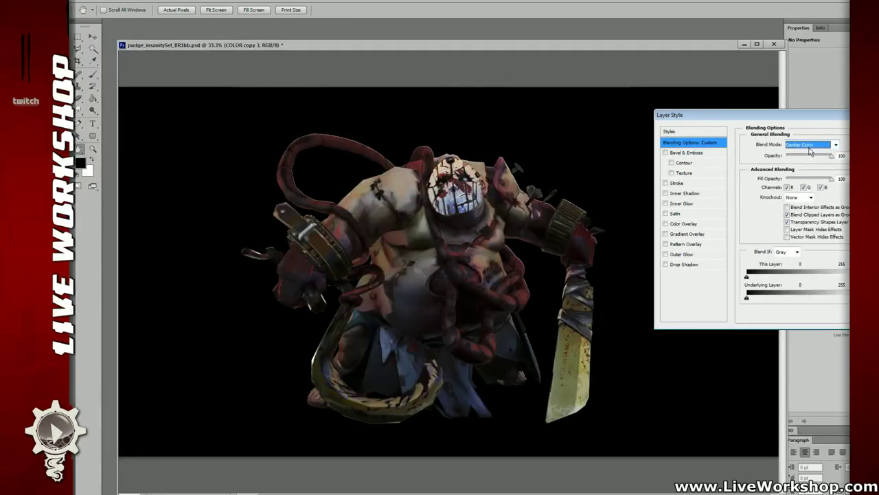
{"action": "key", "text": "Down"}
{"action": "left_click", "coordinate": [797, 157]}
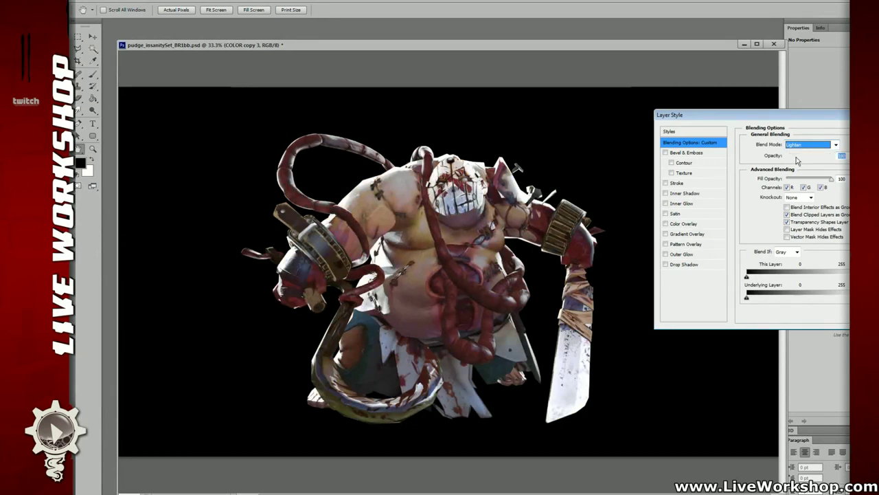
{"action": "mouse_move", "coordinate": [802, 158]}
{"action": "left_mouse_down"}
{"action": "mouse_move", "coordinate": [790, 158]}
{"action": "mouse_move", "coordinate": [826, 159]}
{"action": "mouse_move", "coordinate": [792, 157]}
{"action": "mouse_move", "coordinate": [813, 158]}
{"action": "left_mouse_up"}
Compare Screen, Lighten, Color Dodge and Lighter Color blending on the COLOR copy 3 layer at 57 opacity.
{"action": "left_click", "coordinate": [814, 147]}
{"action": "left_click", "coordinate": [811, 147]}
{"action": "scroll", "coordinate": [810, 147], "scroll_direction": "down", "scroll_amount": 1}
{"action": "left_click", "coordinate": [804, 148]}
{"action": "left_click", "coordinate": [803, 149]}
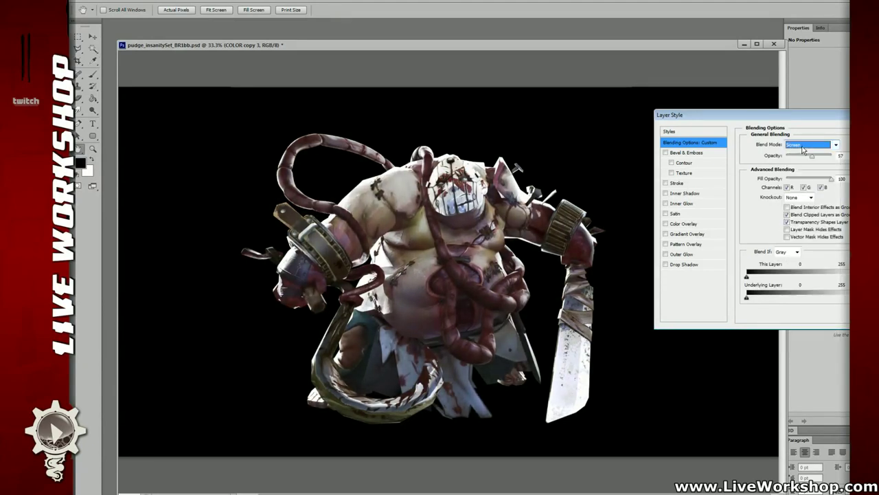
{"action": "left_click", "coordinate": [803, 149]}
{"action": "left_click", "coordinate": [805, 222]}
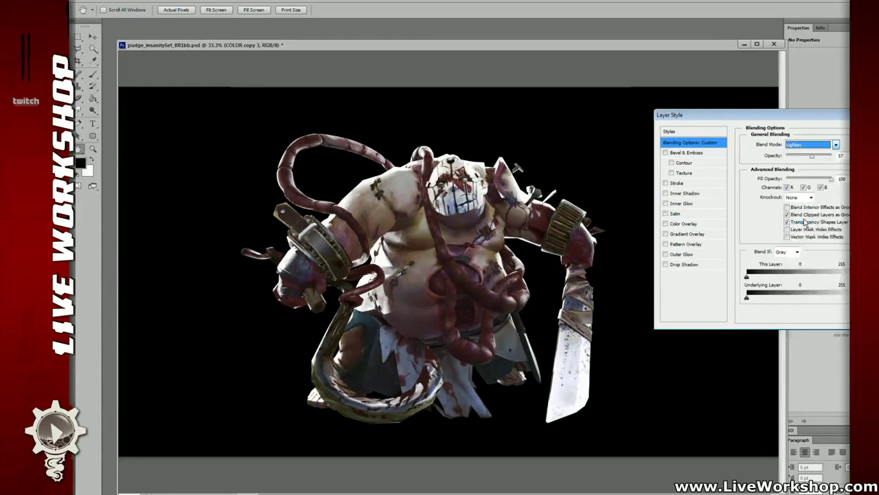
{"action": "scroll", "coordinate": [806, 144], "scroll_direction": "up", "scroll_amount": 1}
{"action": "scroll", "coordinate": [804, 152], "scroll_direction": "down", "scroll_amount": 3}
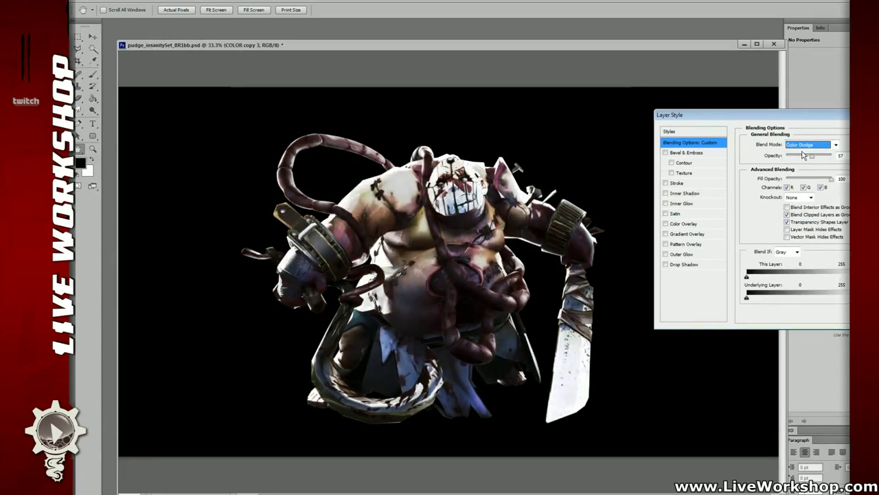
{"action": "key", "text": "Down"}
{"action": "key", "text": "Up"}
{"action": "scroll", "coordinate": [804, 155], "scroll_direction": "down", "scroll_amount": 2}
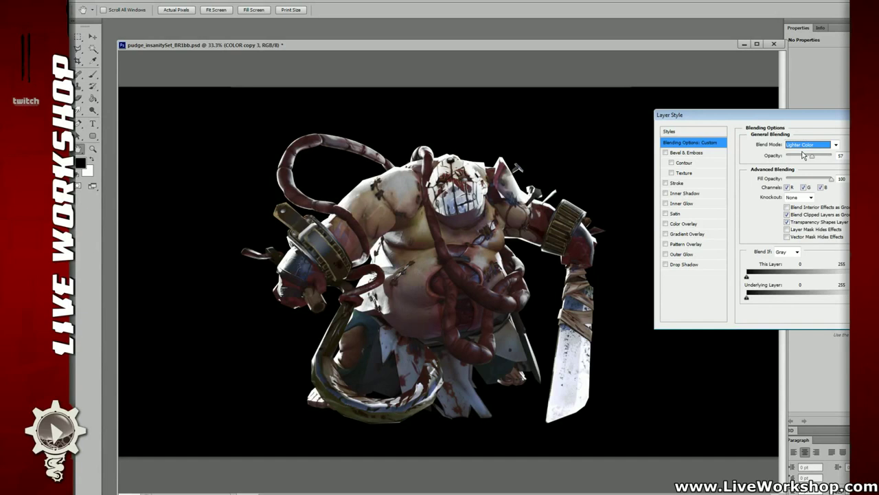
Try Overlay, Hard Light and Vivid Light on the COLOR copy 3 layer, raising the opacity to 88 in Vivid Light.
{"action": "scroll", "coordinate": [804, 154], "scroll_direction": "down", "scroll_amount": 1}
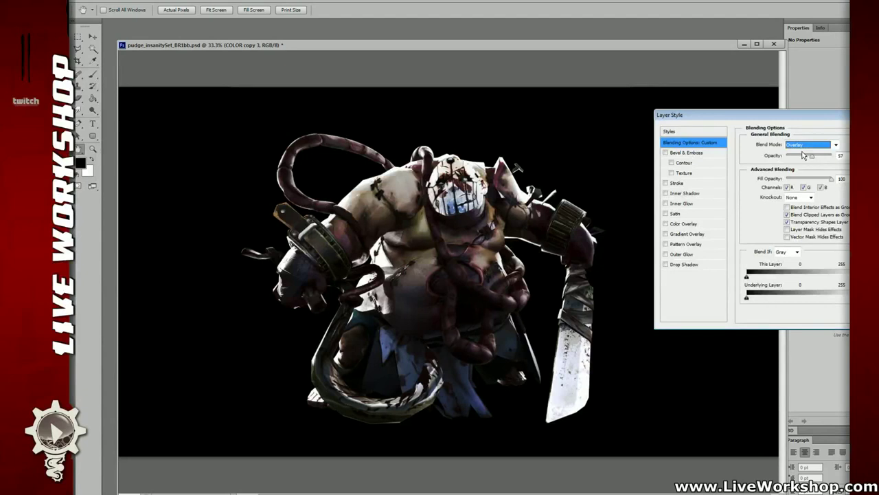
{"action": "key", "text": "Down"}
{"action": "key", "text": "Down"}
{"action": "key", "text": "Down"}
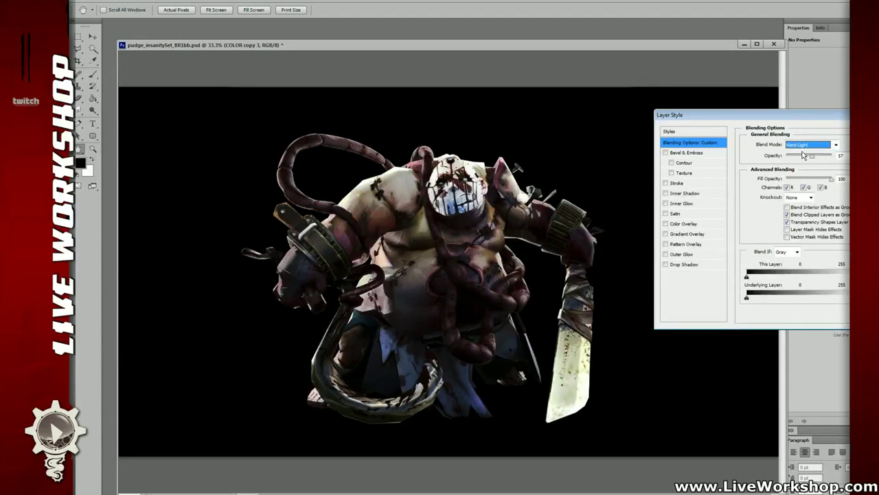
{"action": "key", "text": "Down"}
{"action": "key", "text": "Up"}
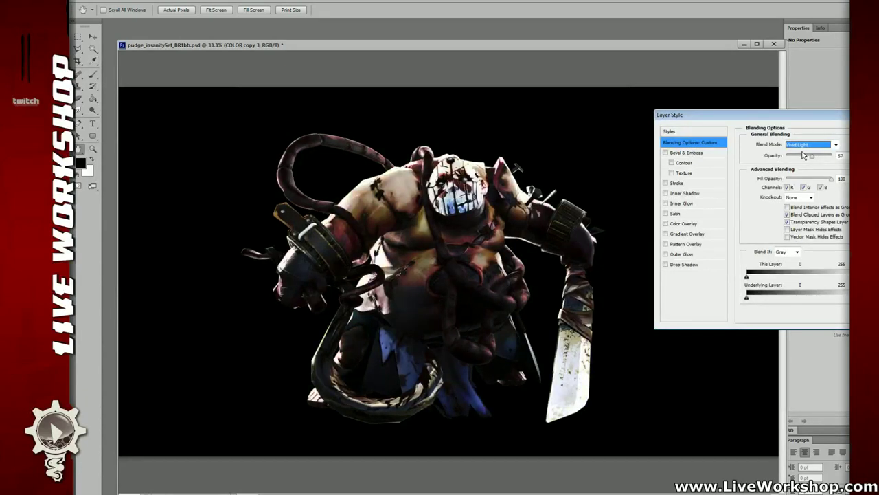
{"action": "key", "text": "Down"}
{"action": "key", "text": "Up"}
{"action": "mouse_move", "coordinate": [812, 156]}
{"action": "left_mouse_down"}
{"action": "mouse_move", "coordinate": [767, 158]}
{"action": "mouse_move", "coordinate": [826, 158]}
{"action": "left_mouse_up"}
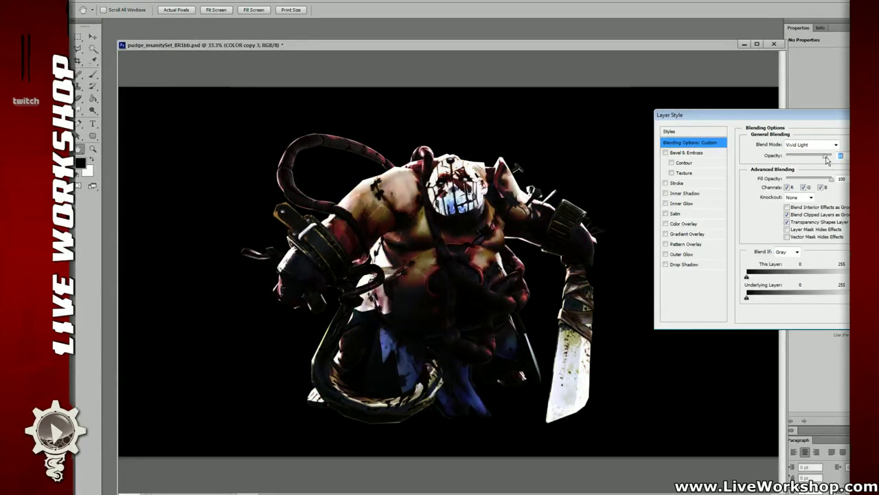
Try the Pin Light and Luminosity blend modes on the COLOR copy 3 layer at 88 opacity.
{"action": "left_click", "coordinate": [808, 146]}
{"action": "key", "text": "Down"}
{"action": "key", "text": "Down"}
{"action": "key", "text": "Down"}
{"action": "key", "text": "Down"}
{"action": "key", "text": "Down"}
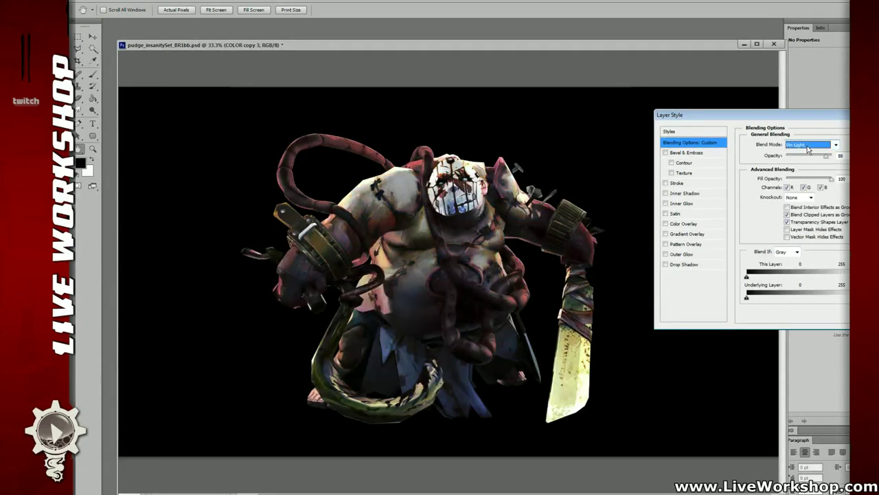
{"action": "key", "text": "Up"}
{"action": "key", "text": "Up"}
{"action": "key", "text": "Up"}
{"action": "key", "text": "Up"}
{"action": "key", "text": "Up"}
{"action": "key", "text": "Up"}
{"action": "key", "text": "Up"}
{"action": "key", "text": "Up"}
{"action": "key", "text": "Up"}
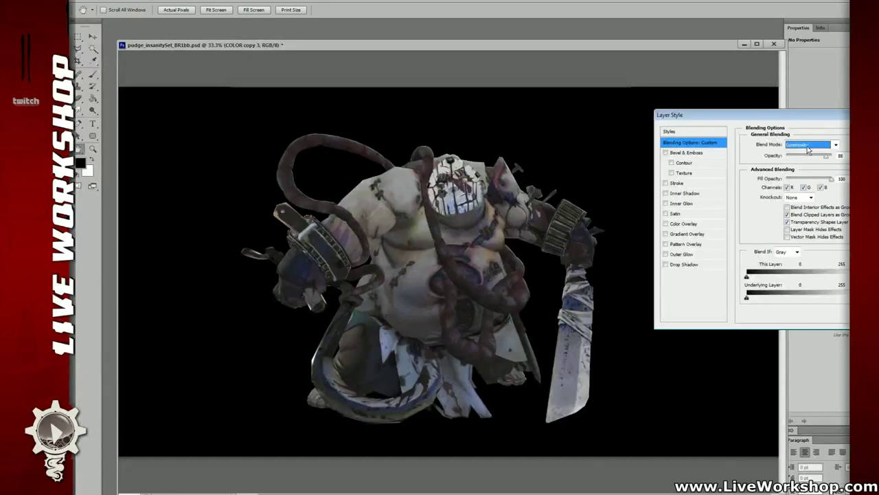
Return the COLOR copy 3 layer toward Normal blending and set its opacity to 66.
{"action": "key", "text": "Up"}
{"action": "key", "text": "Up"}
{"action": "key", "text": "Up"}
{"action": "key", "text": "Up"}
{"action": "key", "text": "Up"}
{"action": "key", "text": "Up"}
{"action": "key", "text": "Up"}
{"action": "key", "text": "Up"}
{"action": "key", "text": "Up"}
{"action": "key", "text": "Up"}
{"action": "key", "text": "Up"}
{"action": "mouse_move", "coordinate": [808, 157]}
{"action": "left_mouse_down"}
{"action": "mouse_move", "coordinate": [784, 159]}
{"action": "mouse_move", "coordinate": [816, 157]}
{"action": "left_mouse_up"}
{"action": "double_click", "coordinate": [810, 147]}
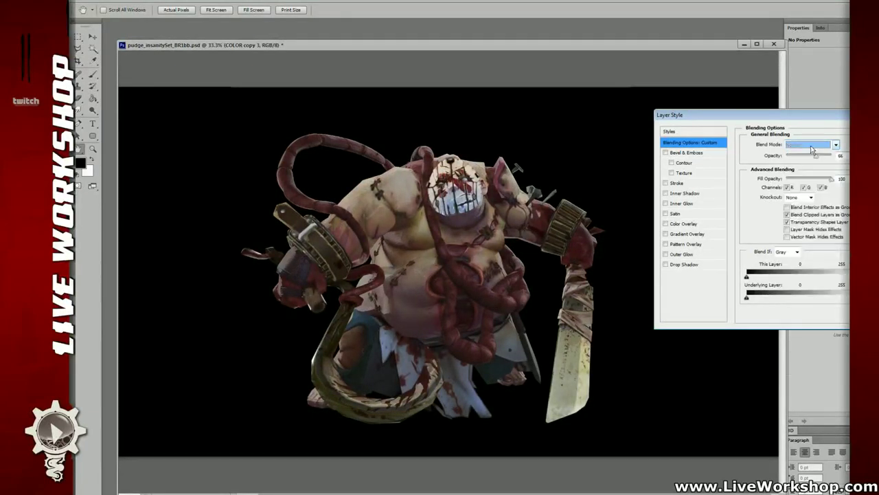
Try Linear Burn, Lighten and Color Dodge on the COLOR copy 3 layer at 66 opacity.
{"action": "key", "text": "Down"}
{"action": "key", "text": "Down"}
{"action": "key", "text": "Down"}
{"action": "key", "text": "Down"}
{"action": "key", "text": "Down"}
{"action": "key", "text": "Down"}
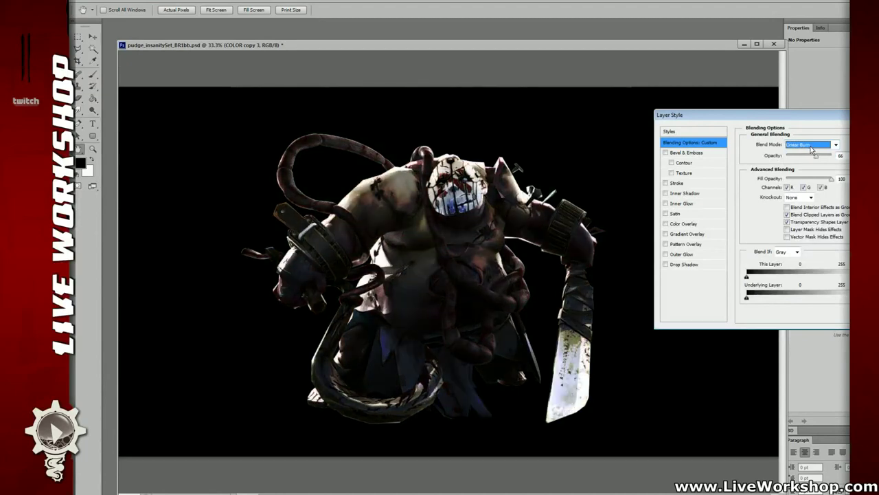
{"action": "key", "text": "Down"}
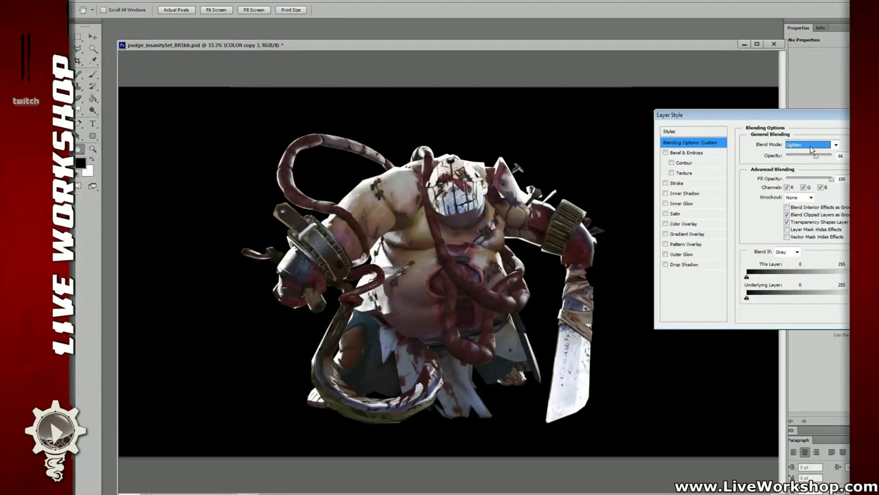
{"action": "key", "text": "Down"}
{"action": "key", "text": "Down"}
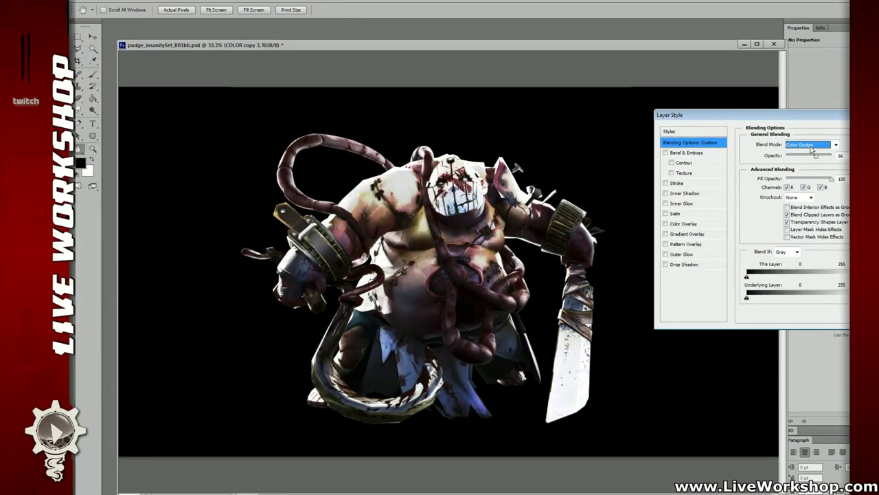
Set the COLOR copy 3 layer to Linear Dodge (Add) with opacity at about 46 and apply the layer style.
{"action": "key", "text": "Up"}
{"action": "key", "text": "Down"}
{"action": "key", "text": "Down"}
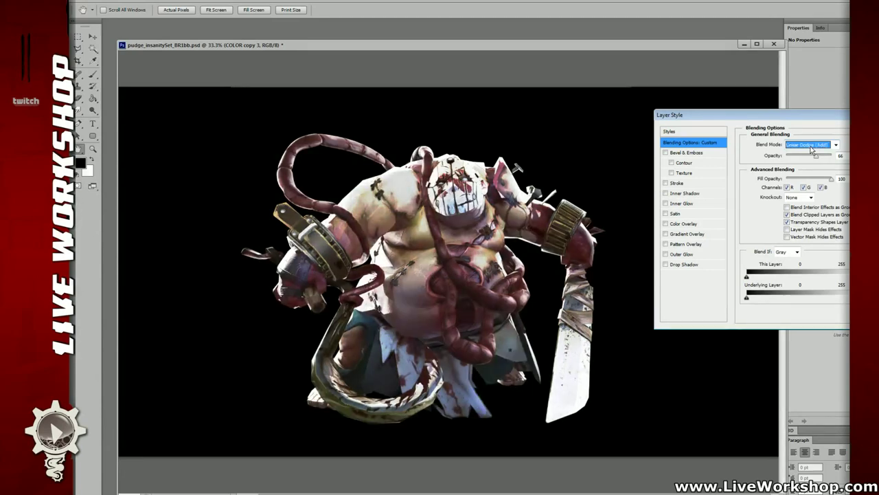
{"action": "mouse_move", "coordinate": [816, 156]}
{"action": "left_mouse_down"}
{"action": "mouse_move", "coordinate": [774, 161]}
{"action": "mouse_move", "coordinate": [809, 160]}
{"action": "left_mouse_up"}
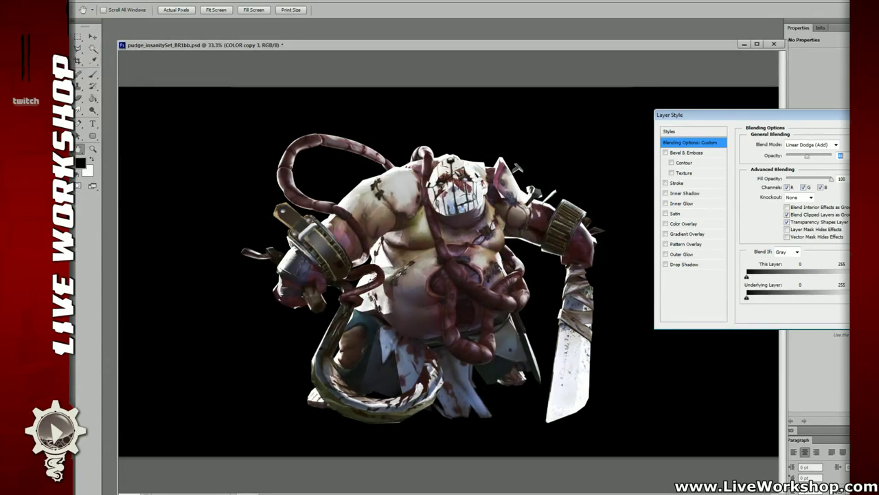
{"action": "key", "text": "Return"}
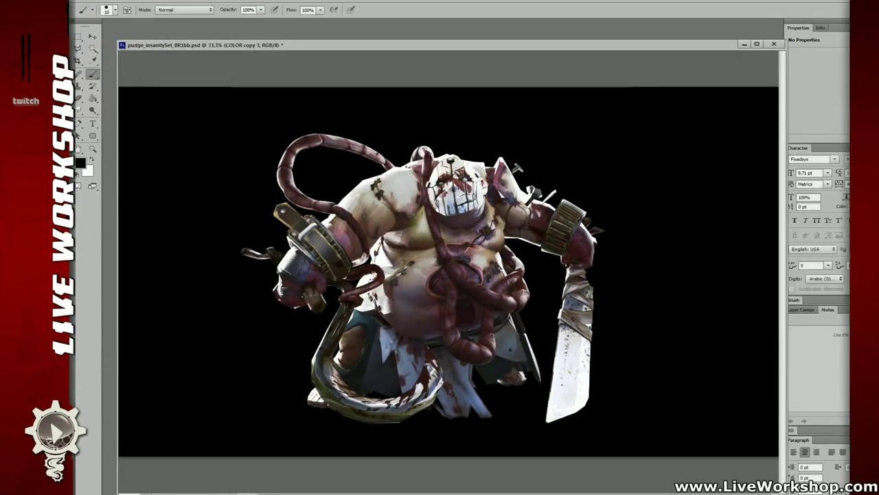
Toggle the last layer change off and on to compare the render before and after.
{"action": "key", "text": "ctrl+z"}
{"action": "key", "text": "ctrl+z"}
{"action": "key", "text": "ctrl+z"}
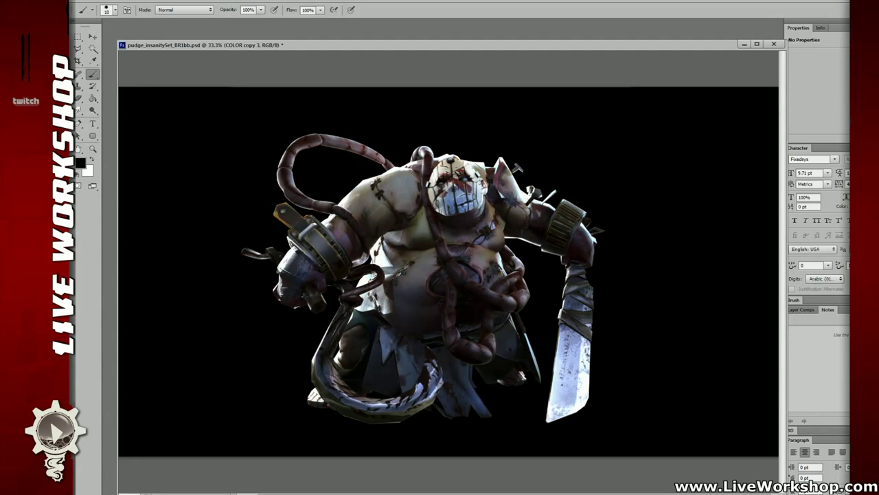
{"action": "key", "text": "ctrl+z"}
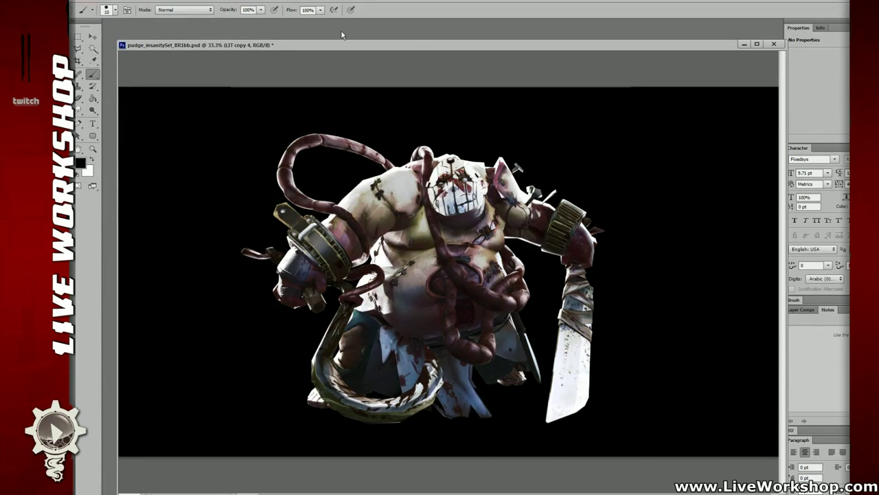
Apply the artistic Cutout filter from the Filter Gallery to the LIT copy 4 layer, checking the whole character in the preview.
{"action": "left_click", "coordinate": [217, 2]}
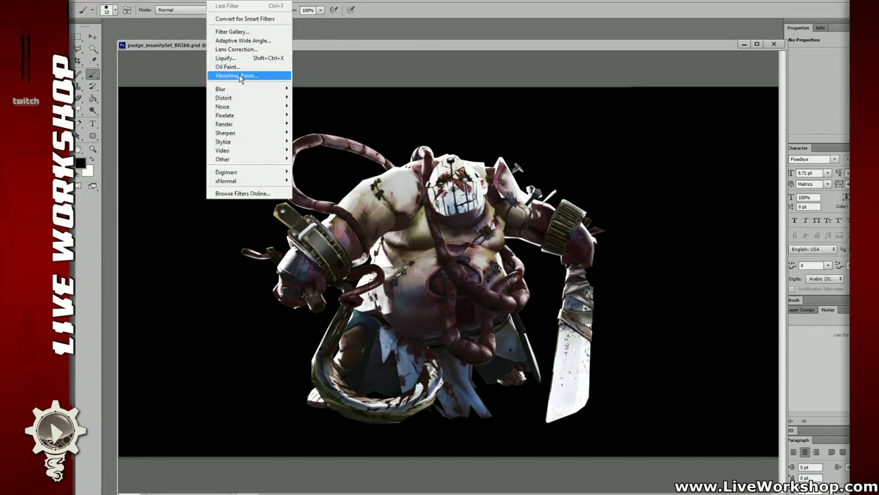
{"action": "left_click", "coordinate": [250, 35]}
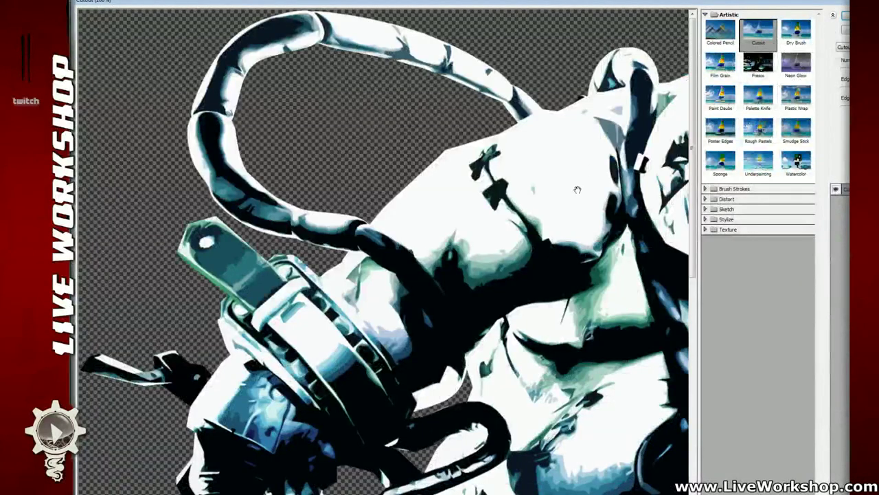
{"action": "left_click_drag", "start_coordinate": [577, 190], "coordinate": [375, 177]}
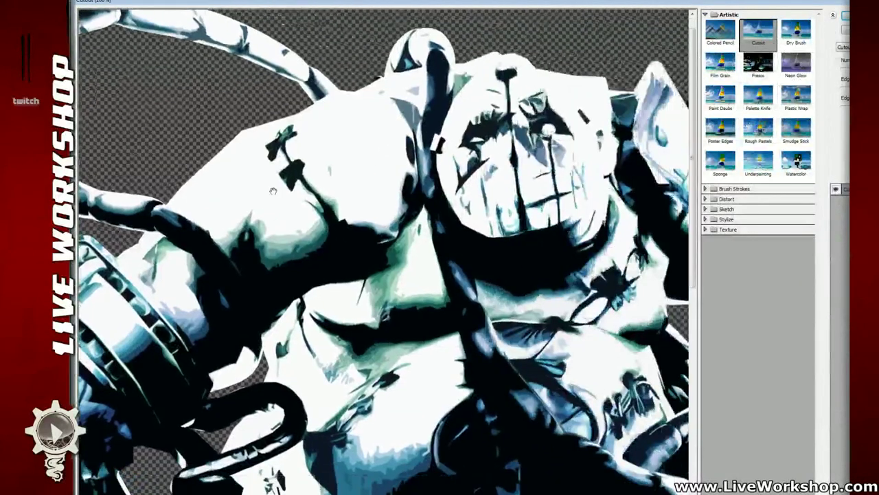
{"action": "key", "text": "ctrl+minus"}
{"action": "key", "text": "ctrl+minus"}
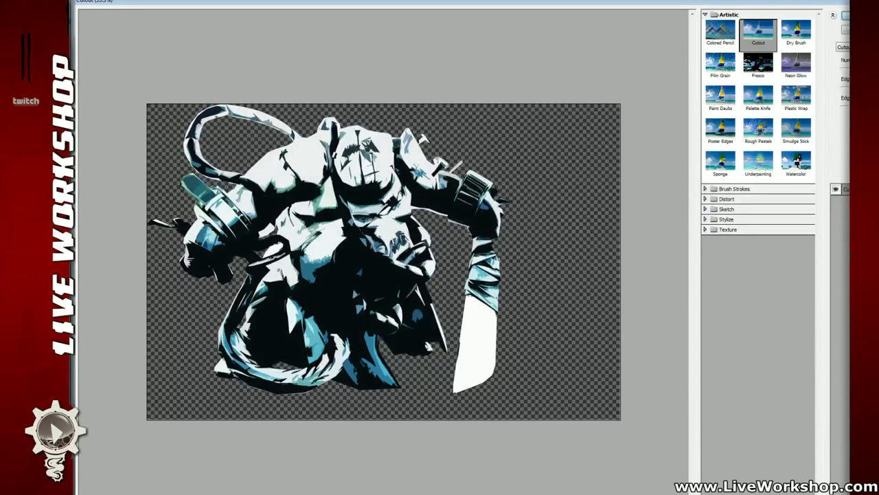
{"action": "key", "text": "Return"}
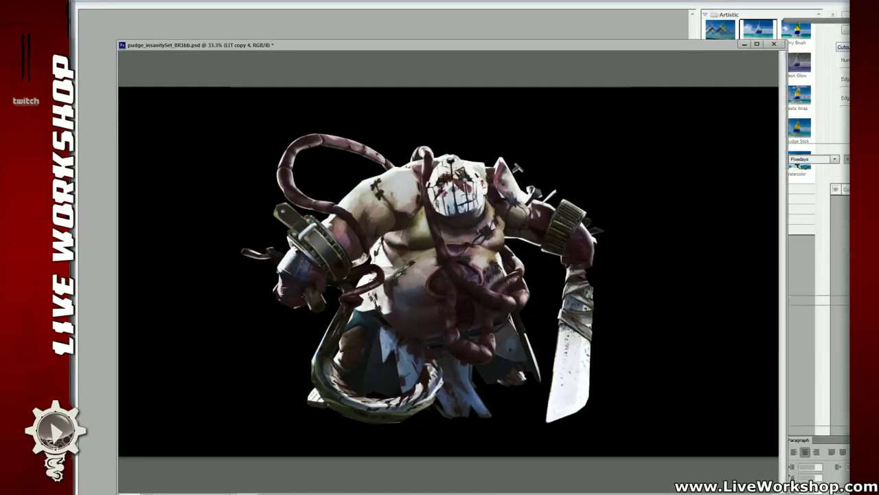
Set the LIT copy 4 layer to Multiply at about 65 opacity and toggle the change to compare the render.
{"action": "left_click", "coordinate": [808, 145]}
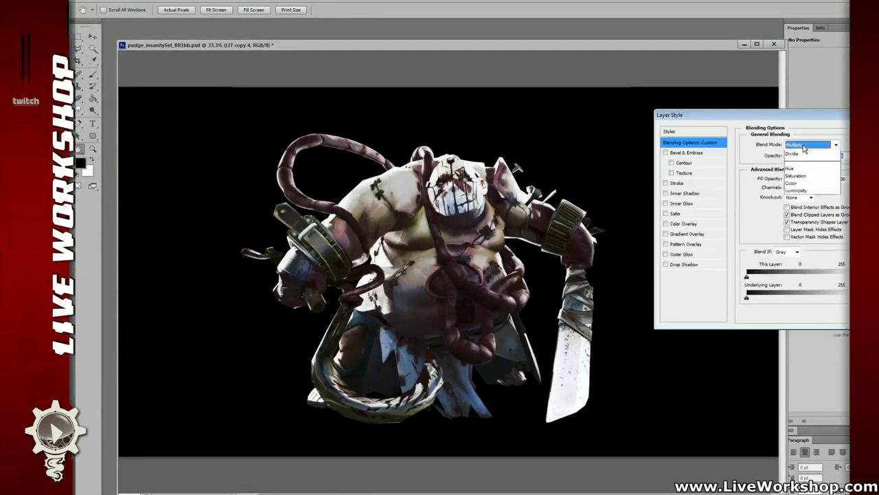
{"action": "left_click", "coordinate": [803, 148]}
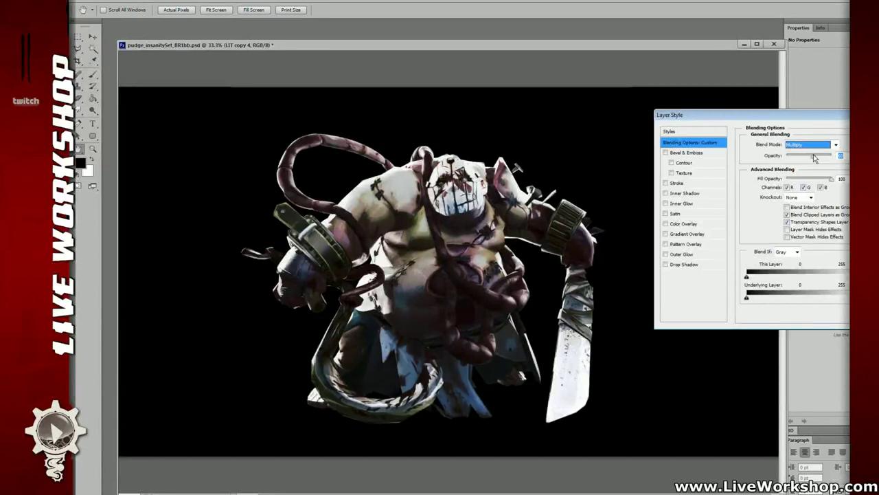
{"action": "left_click", "coordinate": [814, 157]}
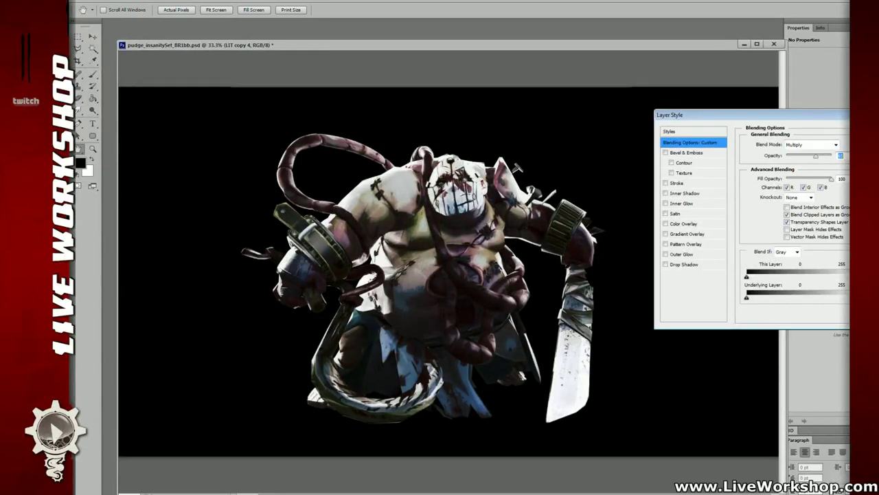
{"action": "key", "text": "Return"}
{"action": "key", "text": "b"}
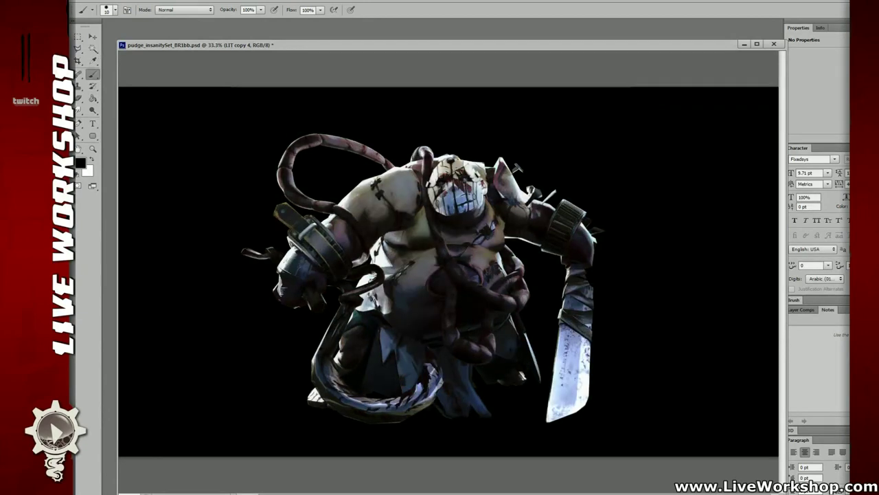
{"action": "key", "text": "ctrl+z"}
{"action": "key", "text": "ctrl+z"}
{"action": "key", "text": "ctrl+z"}
{"action": "key", "text": "ctrl+z"}
Adjust Levels on the LIT copy 4 layer with midtones at 1.30 and output black at 84, comparing before and after.
{"action": "key", "text": "ctrl+l"}
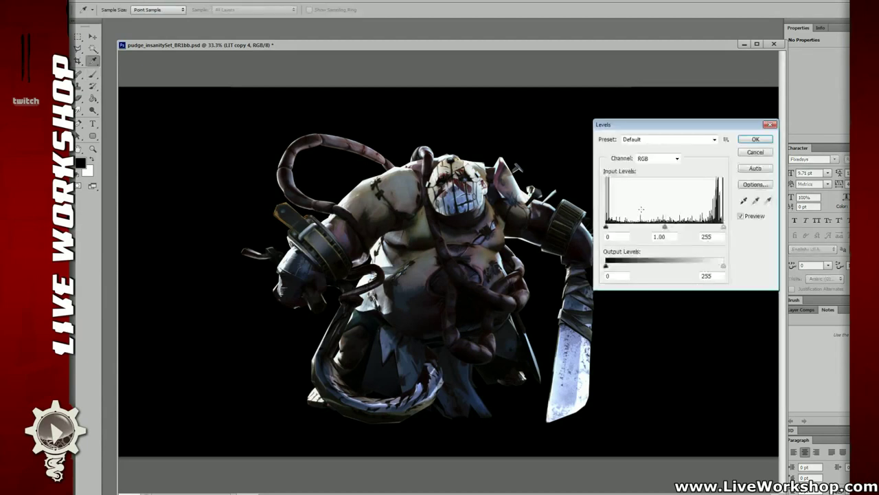
{"action": "left_click_drag", "start_coordinate": [665, 228], "coordinate": [600, 233]}
{"action": "left_click_drag", "start_coordinate": [606, 266], "coordinate": [645, 270]}
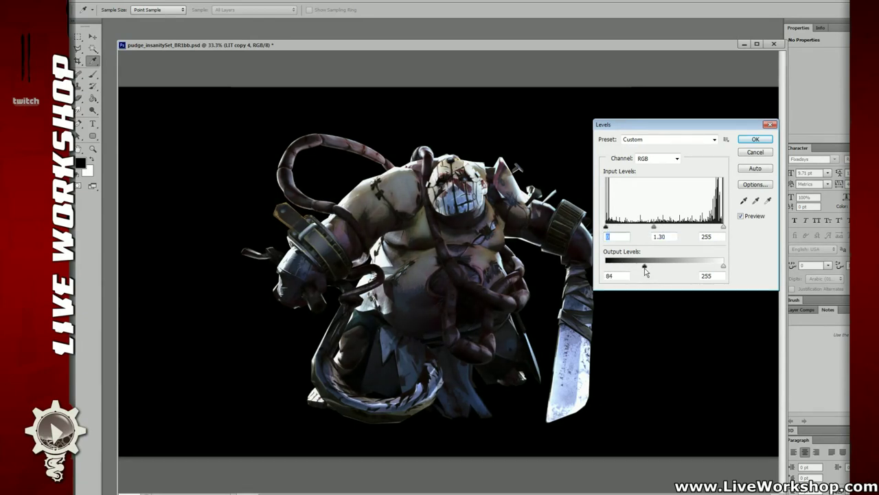
{"action": "left_click", "coordinate": [755, 139]}
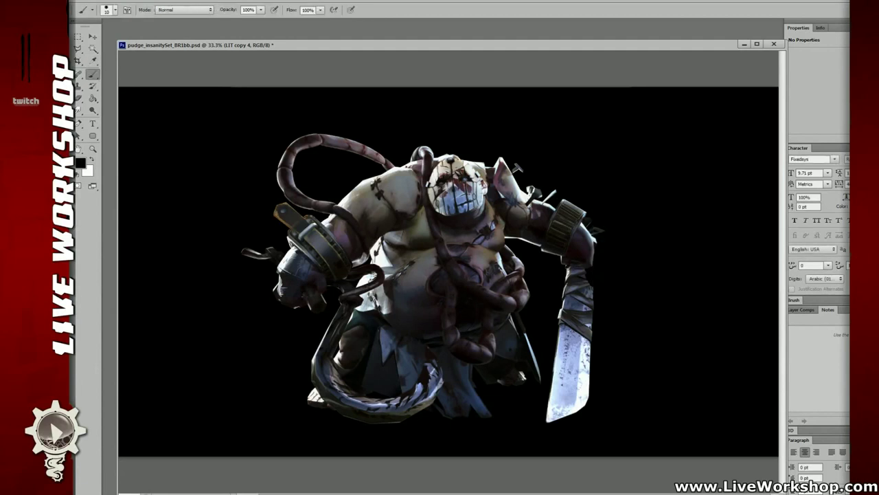
{"action": "key", "text": "ctrl+z"}
{"action": "key", "text": "ctrl+z"}
Duplicate the lit layer and adjust the copy's saturation with Hue/Saturation.
{"action": "key", "text": "ctrl+e"}
{"action": "key", "text": "ctrl+j"}
{"action": "key", "text": "ctrl+u"}
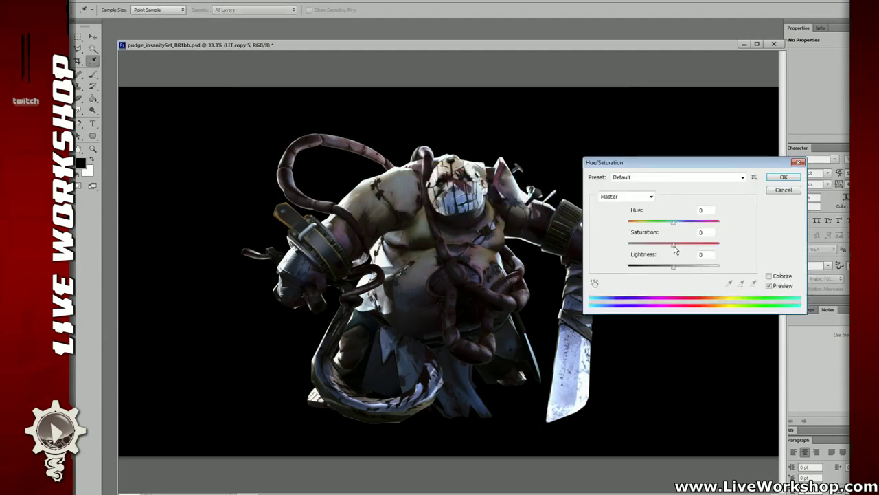
{"action": "left_click_drag", "start_coordinate": [675, 250], "coordinate": [663, 229]}
{"action": "left_click", "coordinate": [772, 179]}
Set the LIT copy 5 input levels to 6, 0.87 and 217, and toggle the adjustment to compare.
{"action": "key", "text": "ctrl+l"}
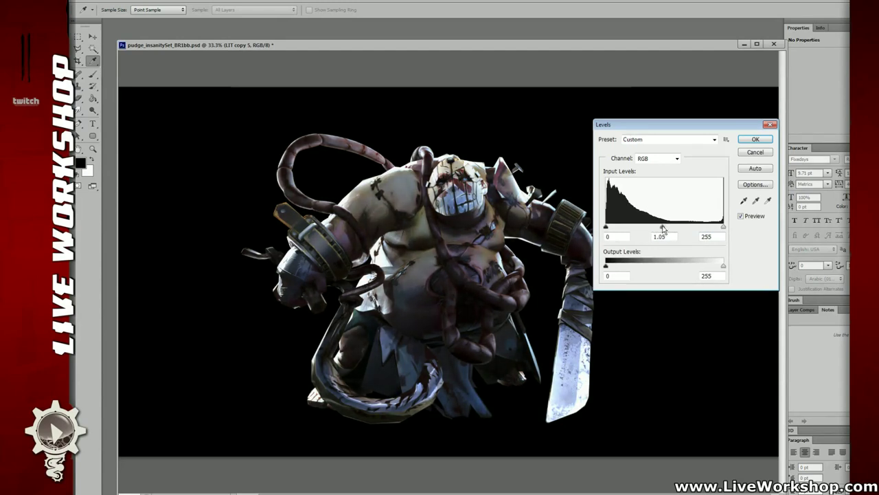
{"action": "left_click_drag", "start_coordinate": [724, 227], "coordinate": [661, 229]}
{"action": "left_click_drag", "start_coordinate": [606, 228], "coordinate": [608, 231]}
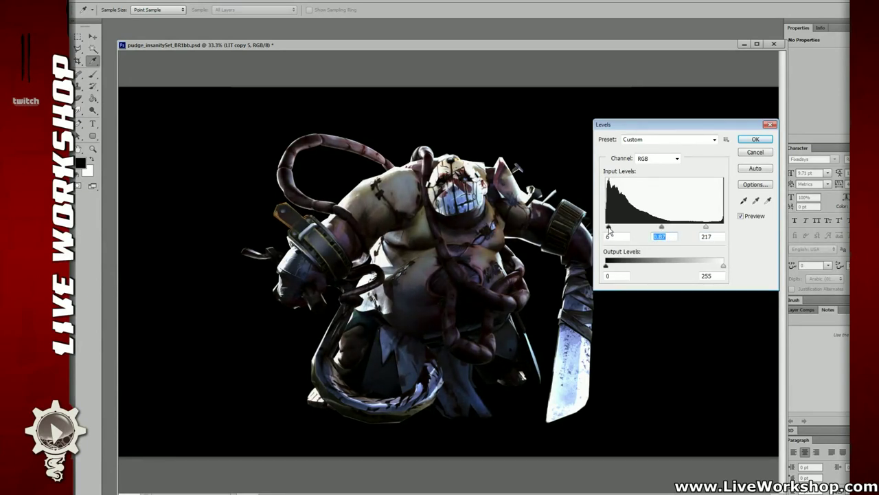
{"action": "left_click", "coordinate": [755, 138]}
{"action": "key", "text": "ctrl+z"}
{"action": "key", "text": "ctrl+z"}
{"action": "key", "text": "ctrl+z"}
{"action": "key", "text": "ctrl+z"}
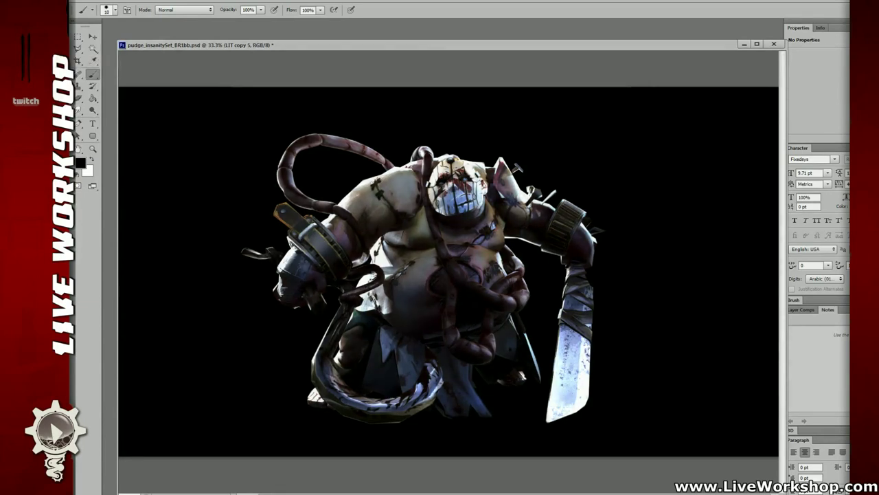
Color balance LIT copy 5, warming the shadows to about +14 red and -7 yellow and cooling the highlights to -27 cyan and +17 blue.
{"action": "key", "text": "ctrl+b"}
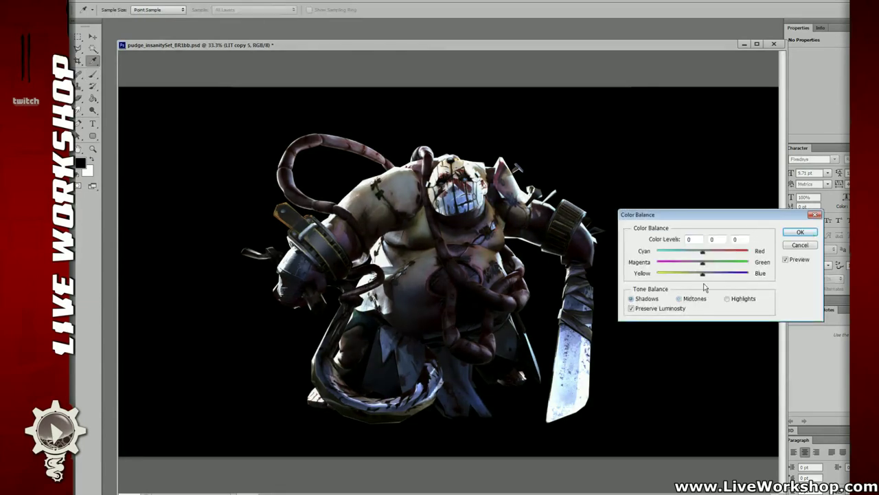
{"action": "mouse_move", "coordinate": [702, 274]}
{"action": "left_mouse_down"}
{"action": "mouse_move", "coordinate": [711, 275]}
{"action": "mouse_move", "coordinate": [699, 275]}
{"action": "mouse_move", "coordinate": [710, 254]}
{"action": "mouse_move", "coordinate": [701, 277]}
{"action": "left_mouse_up"}
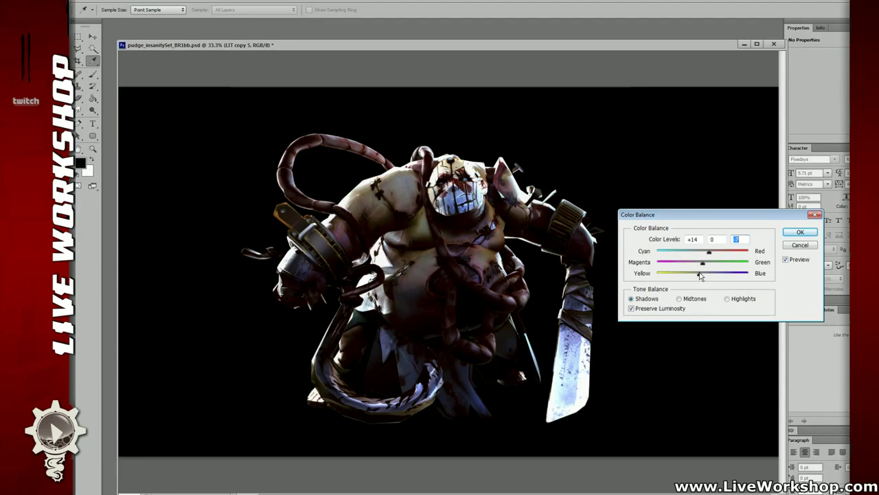
{"action": "left_click_drag", "start_coordinate": [701, 276], "coordinate": [711, 256]}
{"action": "left_click_drag", "start_coordinate": [712, 256], "coordinate": [693, 259]}
{"action": "left_click", "coordinate": [728, 299]}
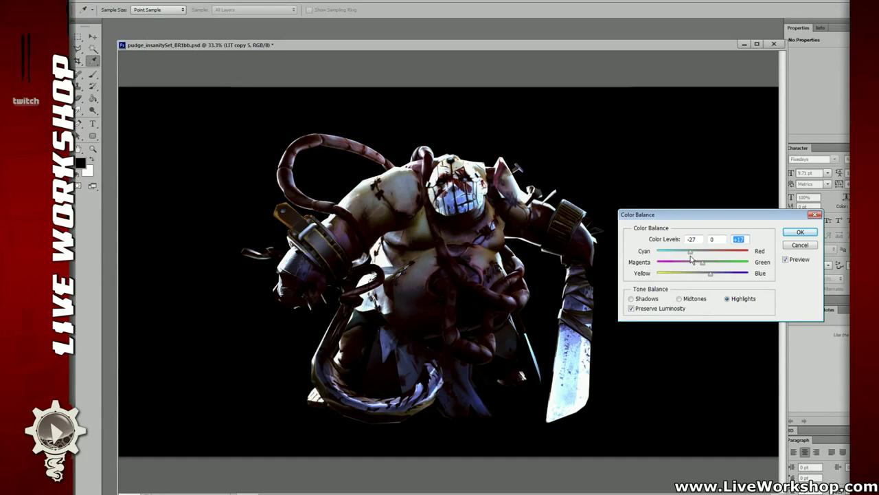
{"action": "left_click", "coordinate": [801, 233]}
{"action": "key", "text": "b"}
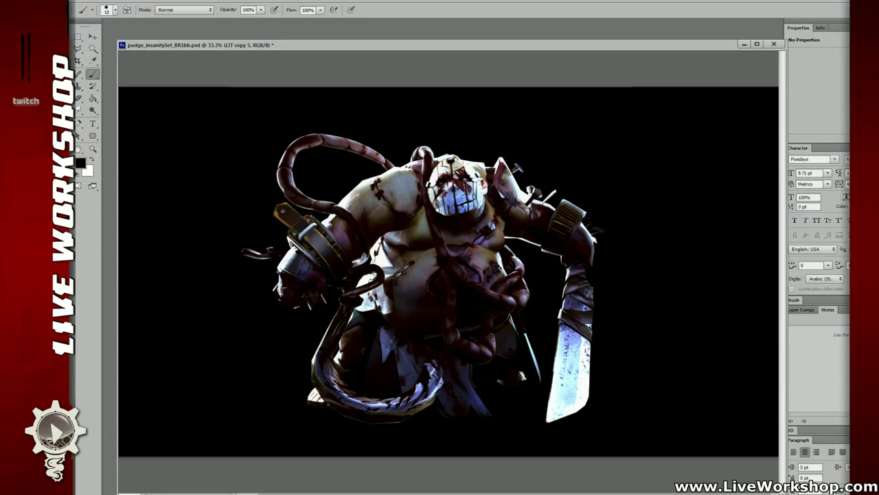
{"action": "key", "text": "ctrl+z"}
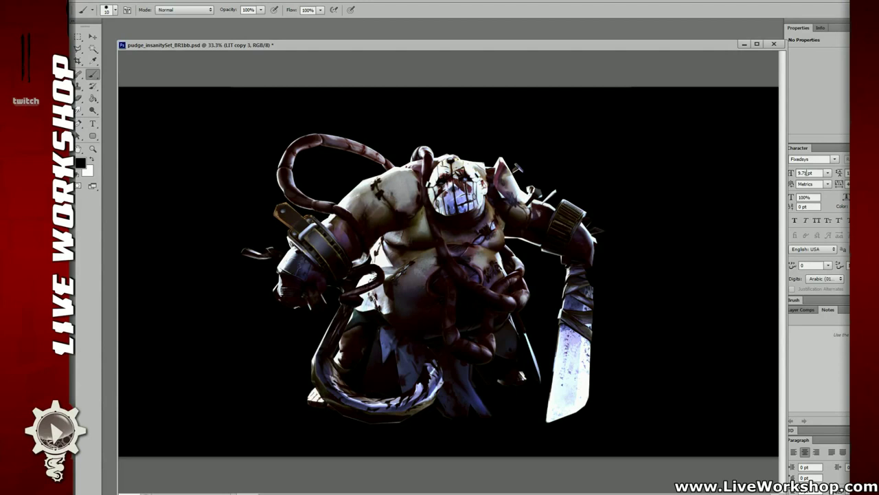
Shift the LIT copy 3 layer's highlights toward blue and cyan with Color Balance.
{"action": "key", "text": "ctrl+b"}
{"action": "left_click", "coordinate": [728, 299]}
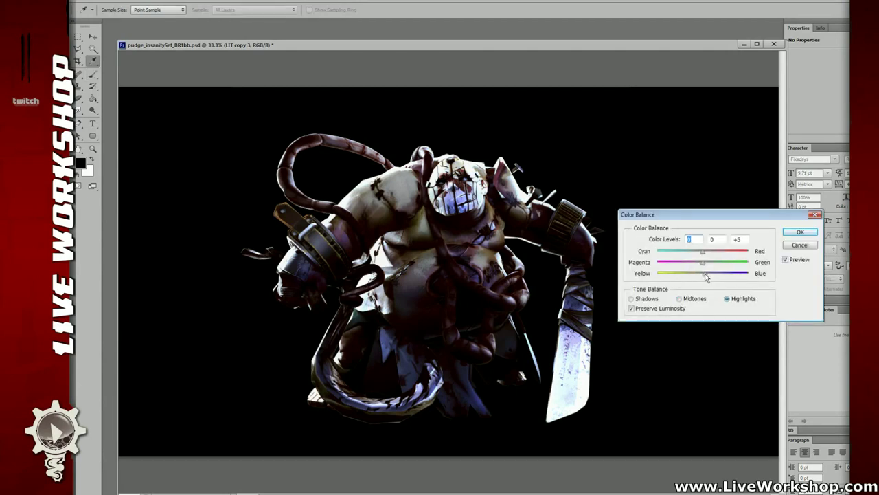
{"action": "mouse_move", "coordinate": [706, 277]}
{"action": "left_mouse_down"}
{"action": "mouse_move", "coordinate": [717, 277]}
{"action": "mouse_move", "coordinate": [701, 255]}
{"action": "mouse_move", "coordinate": [688, 256]}
{"action": "mouse_move", "coordinate": [695, 258]}
{"action": "left_mouse_up"}
{"action": "left_click", "coordinate": [791, 236]}
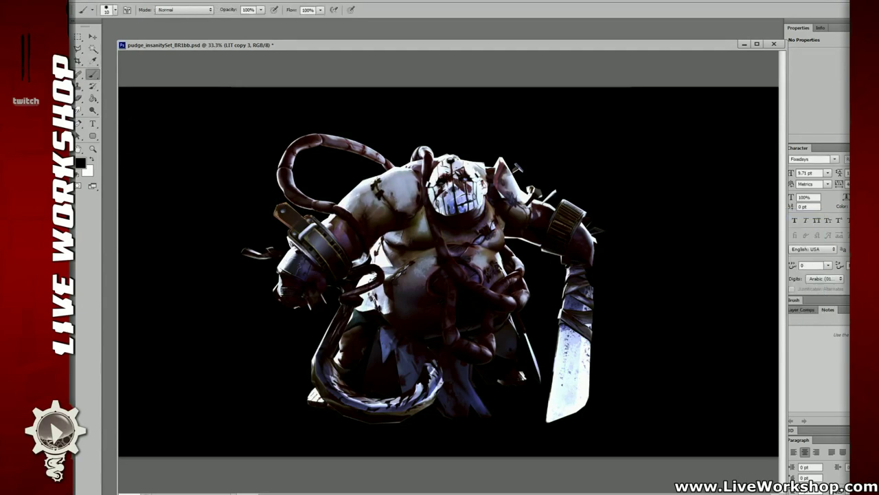
Toggle the recent changes off and on to compare the dark and bright versions of the character.
{"action": "key", "text": "ctrl+z"}
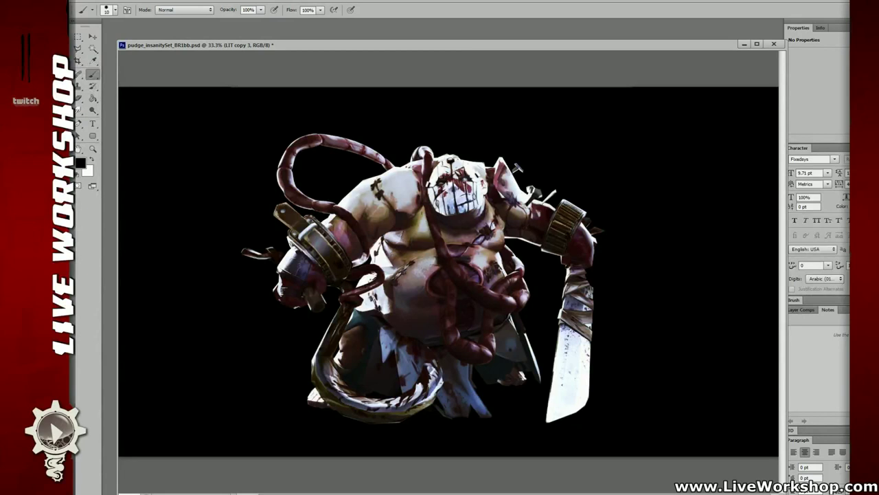
{"action": "key", "text": "ctrl+z"}
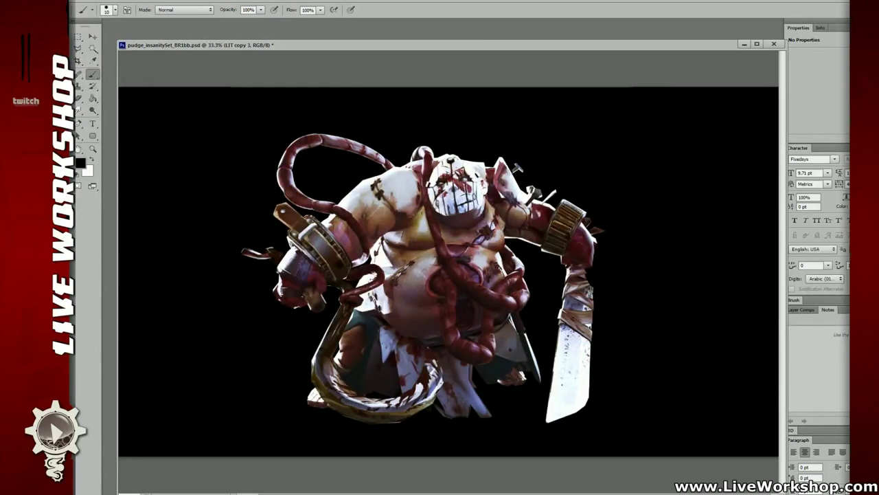
{"action": "key", "text": "ctrl+z"}
{"action": "key", "text": "ctrl+z"}
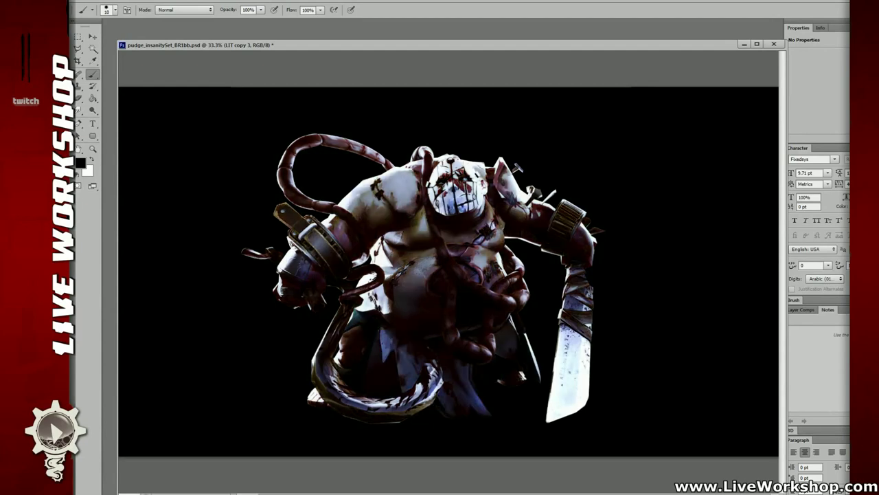
{"action": "key", "text": "ctrl+z"}
Try the Dissolve, Linear Burn and Linear Dodge (Add) blend modes on the COLOR copy 3 layer at 46 opacity.
{"action": "key", "text": "ctrl+e"}
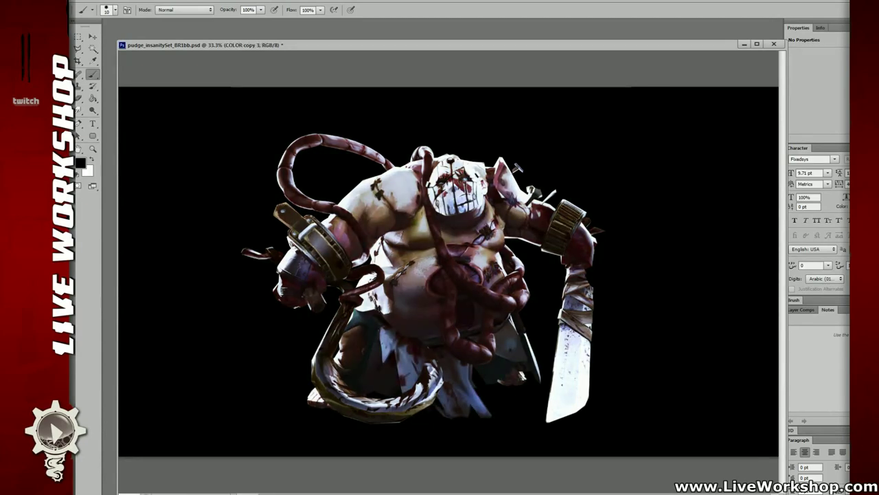
{"action": "left_click", "coordinate": [809, 144]}
{"action": "left_click", "coordinate": [809, 145]}
{"action": "scroll", "coordinate": [809, 146], "scroll_direction": "up", "scroll_amount": 6}
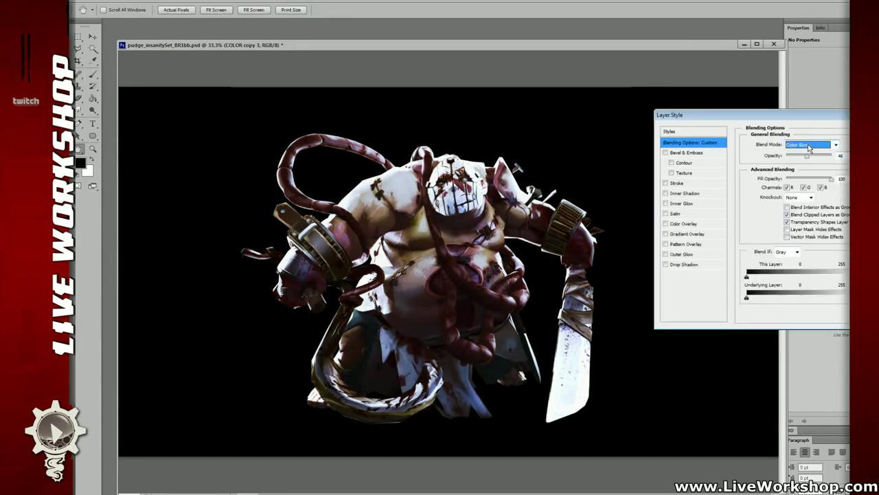
{"action": "scroll", "coordinate": [809, 146], "scroll_direction": "up", "scroll_amount": 4}
{"action": "scroll", "coordinate": [808, 148], "scroll_direction": "down", "scroll_amount": 4}
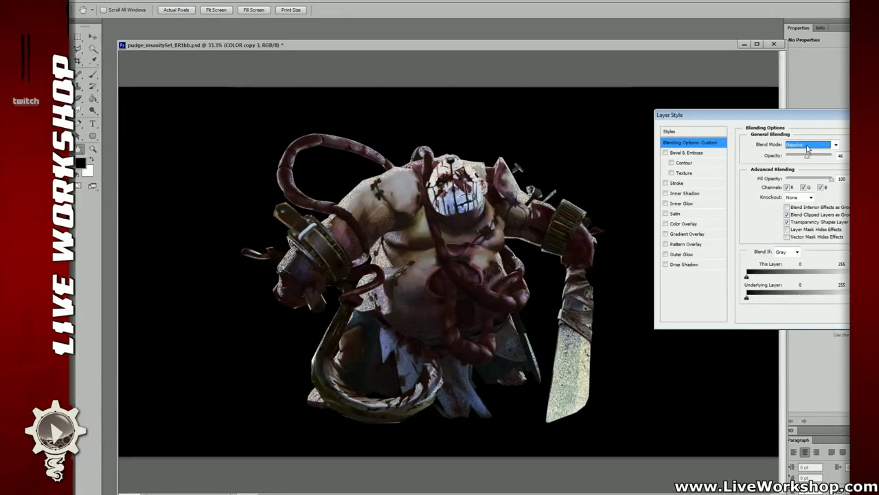
{"action": "scroll", "coordinate": [808, 147], "scroll_direction": "down", "scroll_amount": 3}
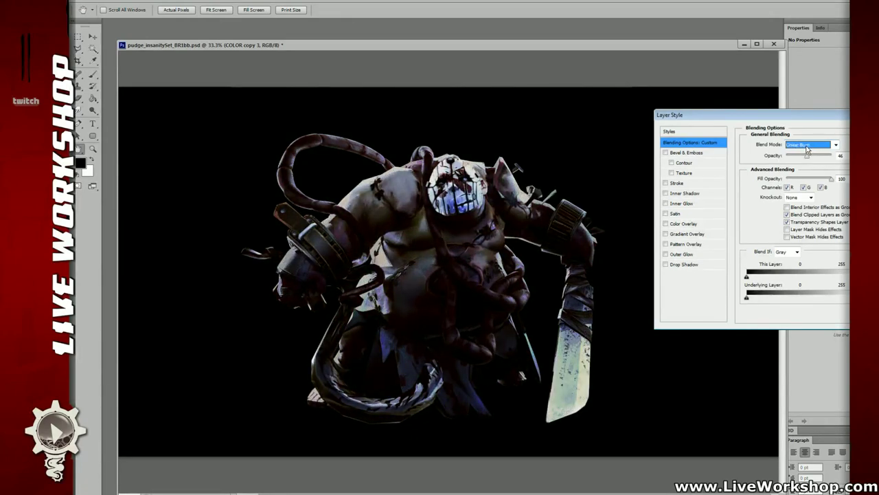
{"action": "scroll", "coordinate": [808, 148], "scroll_direction": "down", "scroll_amount": 3}
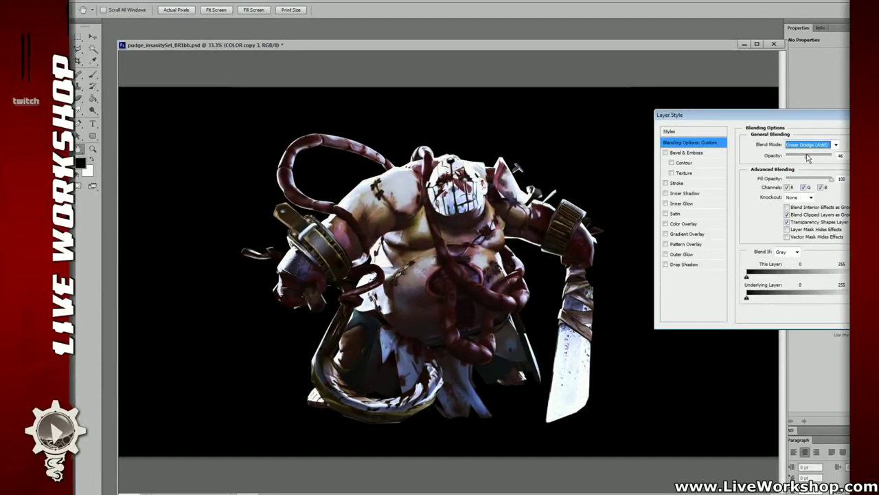
Try Lighter Color, Vivid Light and Pin Light on the COLOR copy 3 layer, varying its opacity from 36 to 53.
{"action": "mouse_move", "coordinate": [808, 155]}
{"action": "left_mouse_down"}
{"action": "mouse_move", "coordinate": [773, 162]}
{"action": "mouse_move", "coordinate": [801, 151]}
{"action": "left_mouse_up"}
{"action": "scroll", "coordinate": [802, 151], "scroll_direction": "down", "scroll_amount": 4}
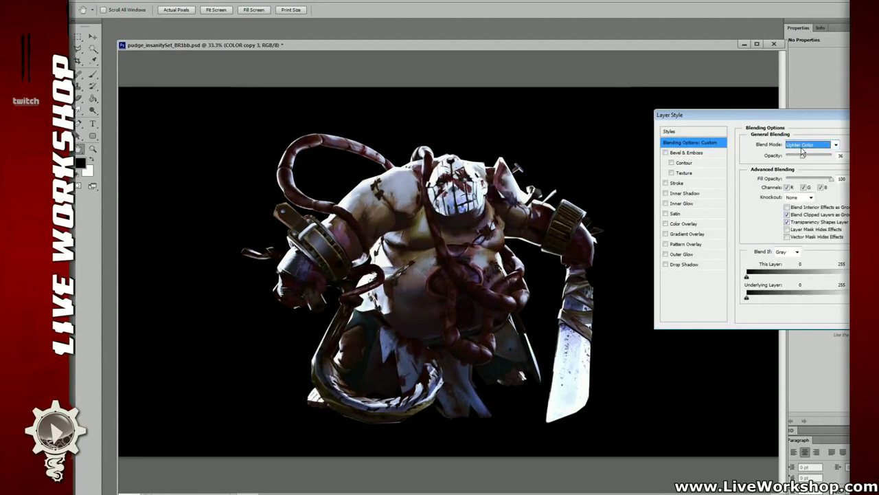
{"action": "scroll", "coordinate": [800, 148], "scroll_direction": "down", "scroll_amount": 4}
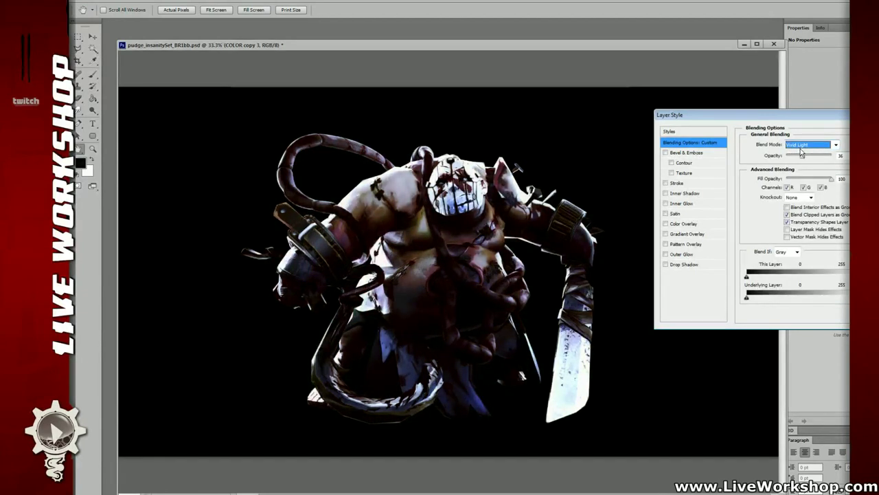
{"action": "scroll", "coordinate": [799, 148], "scroll_direction": "up", "scroll_amount": 1}
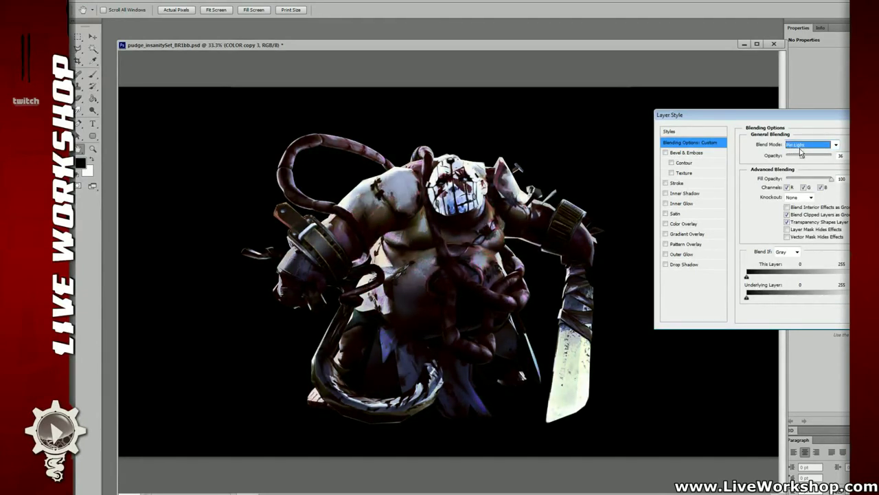
{"action": "left_click", "coordinate": [799, 156]}
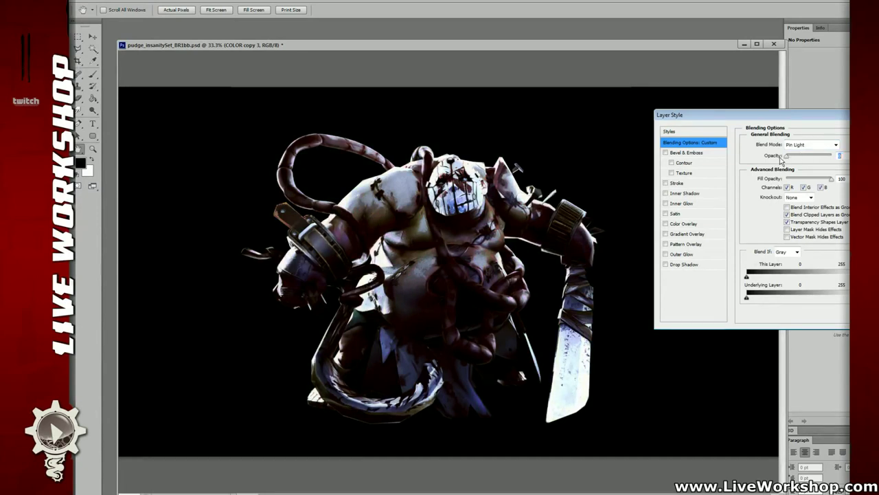
{"action": "mouse_move", "coordinate": [804, 157]}
{"action": "left_mouse_down"}
{"action": "mouse_move", "coordinate": [782, 157]}
{"action": "mouse_move", "coordinate": [810, 157]}
{"action": "left_mouse_up"}
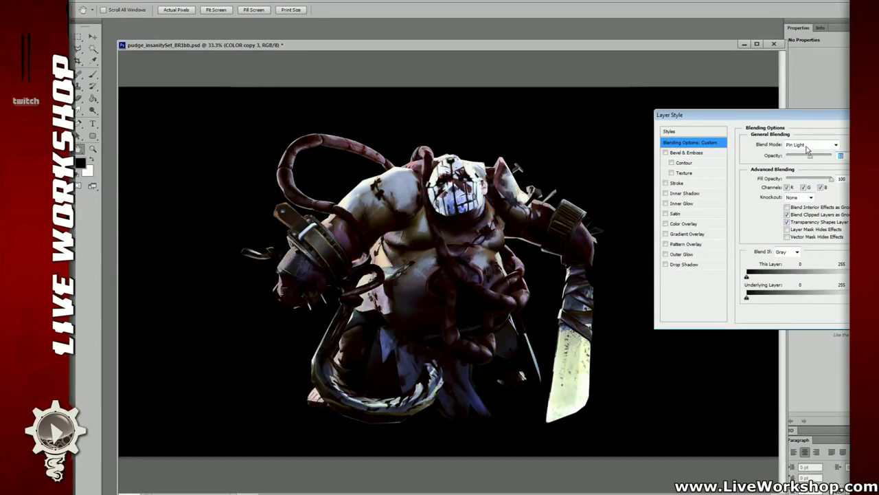
Set the COLOR copy 3 layer to Normal blending at about 48 opacity and apply the layer style.
{"action": "left_click", "coordinate": [806, 146]}
{"action": "left_click", "coordinate": [806, 146]}
{"action": "scroll", "coordinate": [807, 147], "scroll_direction": "up", "scroll_amount": 4}
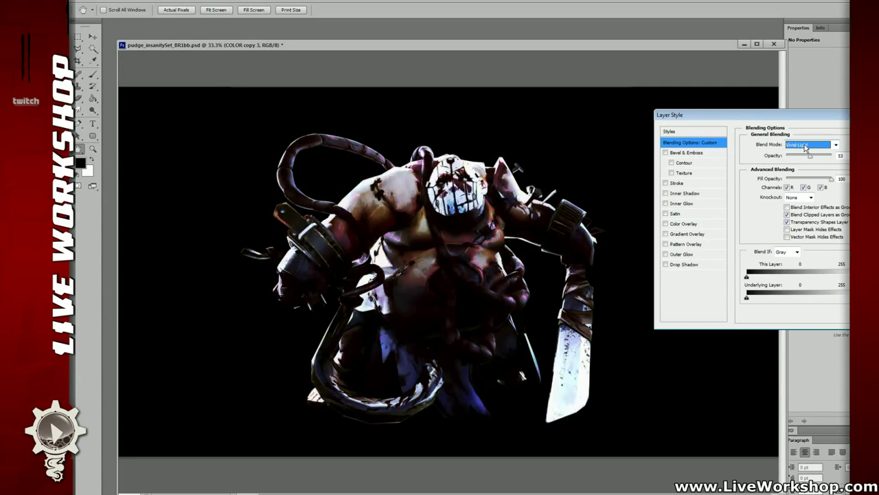
{"action": "scroll", "coordinate": [807, 147], "scroll_direction": "up", "scroll_amount": 2}
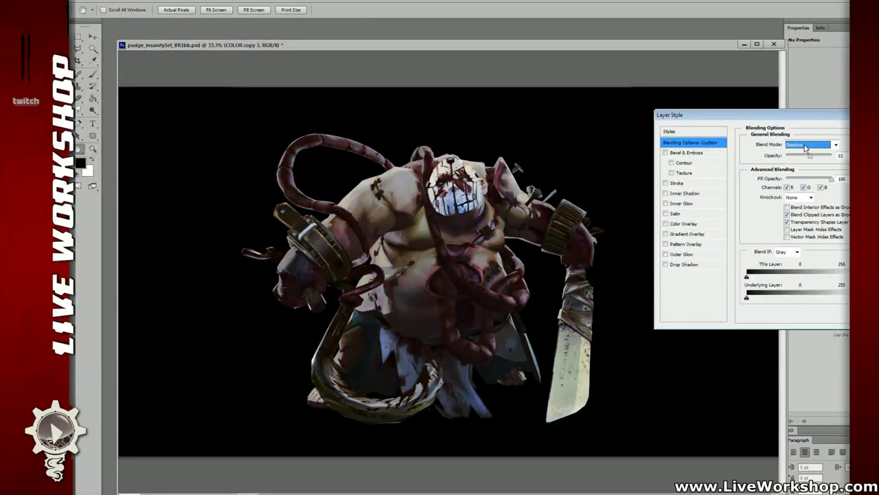
{"action": "scroll", "coordinate": [806, 148], "scroll_direction": "up", "scroll_amount": 1}
{"action": "mouse_move", "coordinate": [804, 157]}
{"action": "left_mouse_down"}
{"action": "mouse_move", "coordinate": [782, 157]}
{"action": "mouse_move", "coordinate": [810, 158]}
{"action": "left_mouse_up"}
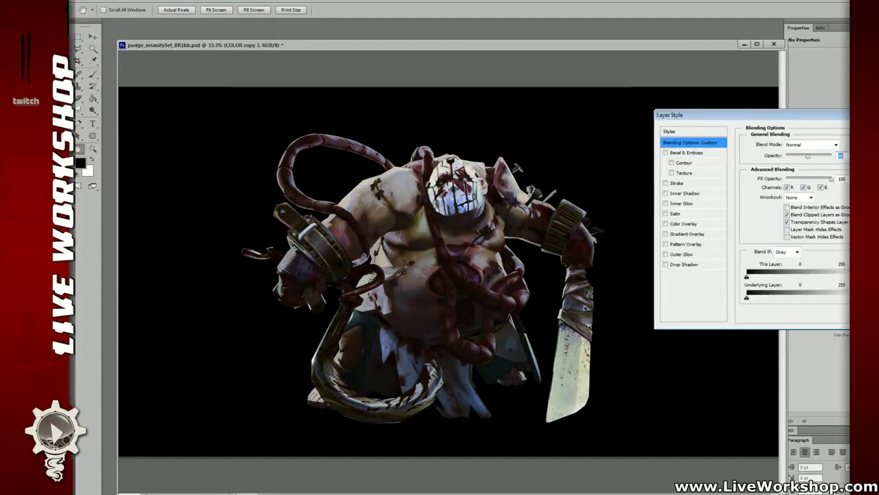
{"action": "key", "text": "Return"}
Apply Levels to the COLOR copy 3 layer with the white input at 196 and the black input raised slightly.
{"action": "key", "text": "ctrl+l"}
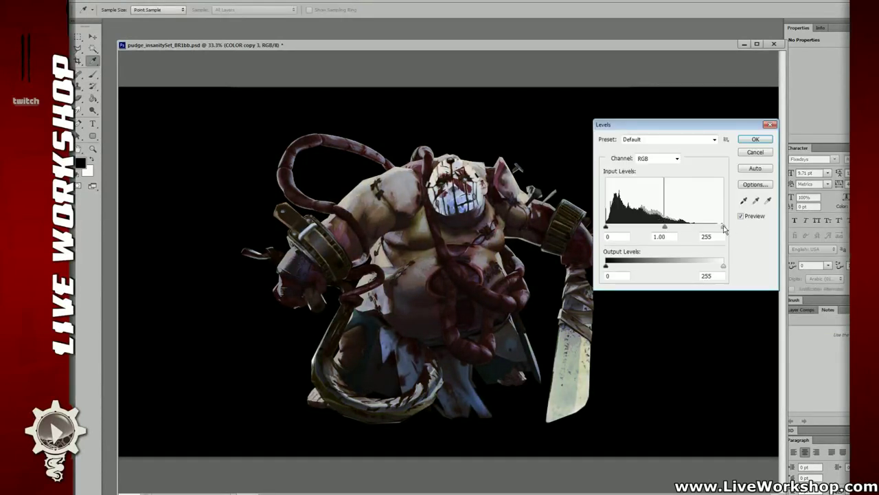
{"action": "left_click_drag", "start_coordinate": [724, 227], "coordinate": [696, 229]}
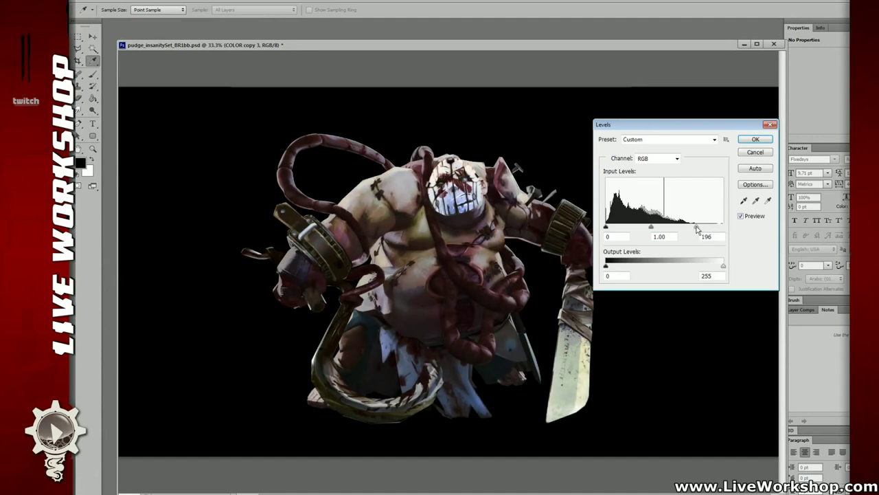
{"action": "left_click_drag", "start_coordinate": [607, 229], "coordinate": [616, 230]}
{"action": "left_click", "coordinate": [754, 140]}
Raise the saturation of the COLOR copy 3 layer slightly with Hue/Saturation.
{"action": "key", "text": "ctrl+u"}
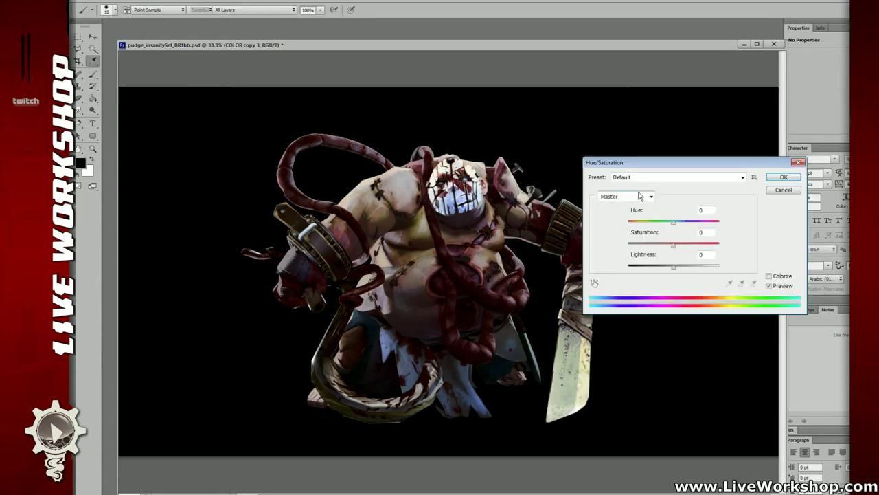
{"action": "mouse_move", "coordinate": [674, 248]}
{"action": "left_mouse_down"}
{"action": "mouse_move", "coordinate": [662, 249]}
{"action": "mouse_move", "coordinate": [679, 249]}
{"action": "left_mouse_up"}
{"action": "left_click", "coordinate": [783, 177]}
{"action": "key", "text": "b"}
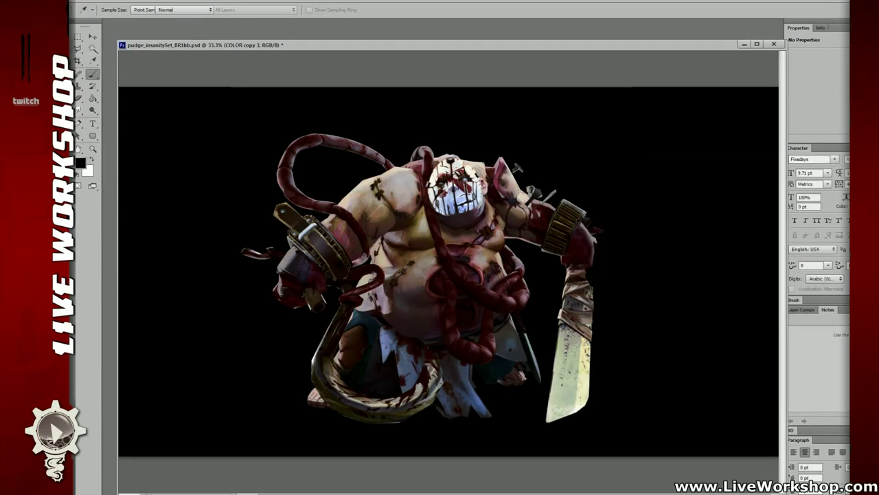
Compare the character with and without the last adjustment, on the COLOR copy 3 layer and with the SHADOW layer active.
{"action": "key", "text": "ctrl+z"}
{"action": "key", "text": "ctrl+z"}
{"action": "key", "text": "ctrl+z"}
{"action": "key", "text": "ctrl+z"}
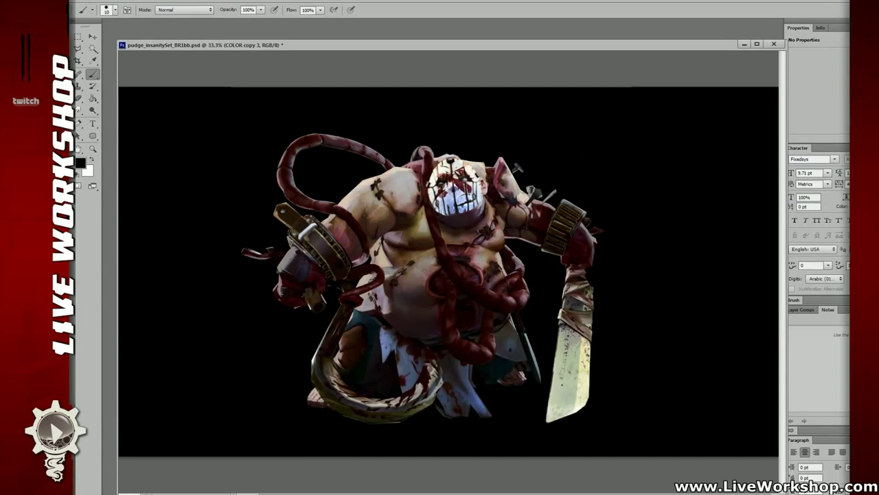
{"action": "key", "text": "alt+bracketleft"}
{"action": "key", "text": "ctrl+z"}
{"action": "key", "text": "ctrl+z"}
{"action": "key", "text": "ctrl+z"}
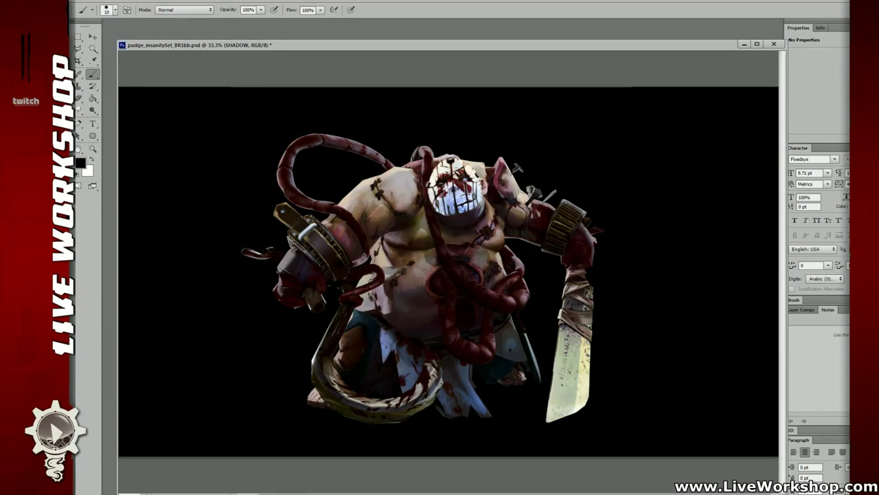
{"action": "key", "text": "ctrl+z"}
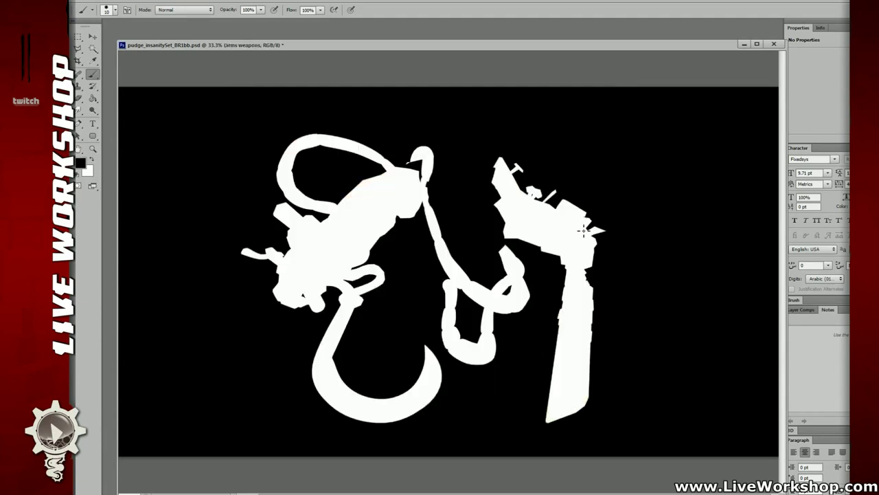
Select the hook arm, hook and intestines from the white shape on the arms weapons layer with the Magic Wand.
{"action": "key", "text": "w"}
{"action": "left_click", "coordinate": [480, 294]}
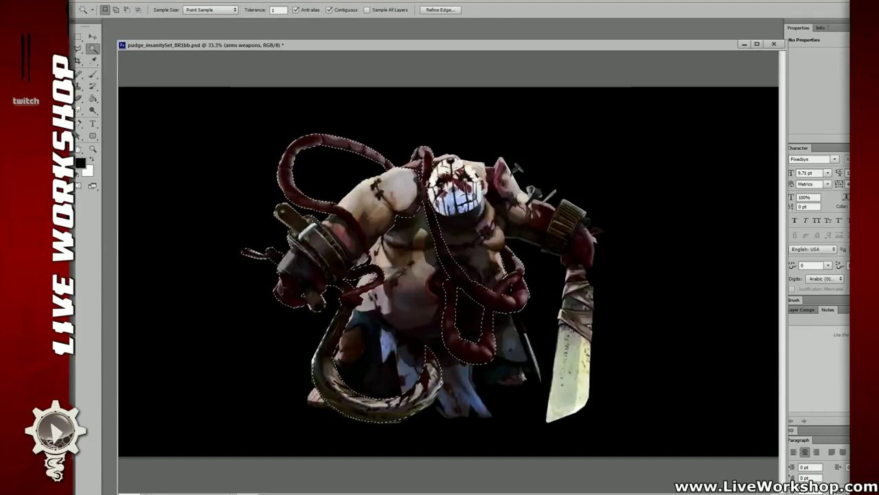
{"action": "key", "text": "ctrl+plus"}
{"action": "left_click_drag", "start_coordinate": [567, 212], "coordinate": [512, 203]}
Erase the SHADOW layer over the selected arm and intestines with a 200 px eraser at 100% opacity, and deselect.
{"action": "key", "text": "e"}
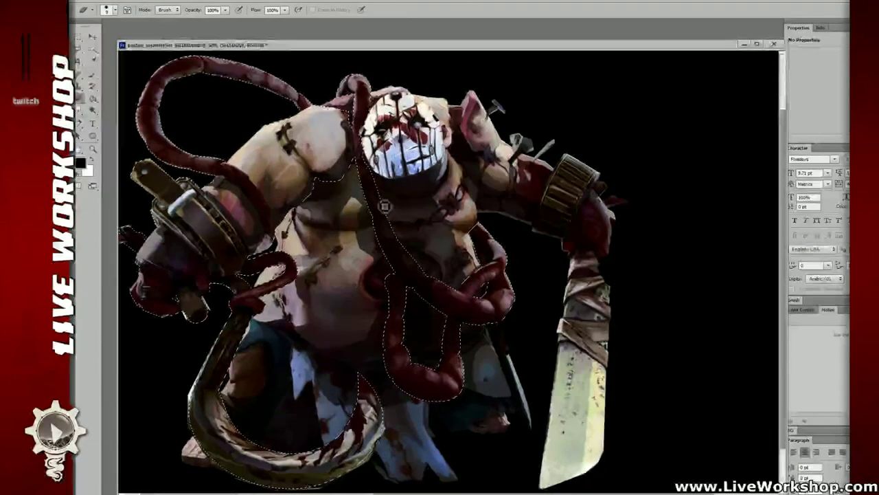
{"action": "right_click", "coordinate": [384, 210]}
{"action": "left_click", "coordinate": [443, 274]}
{"action": "left_click_drag", "start_coordinate": [356, 222], "coordinate": [360, 222]}
{"action": "key", "text": "ctrl+plus"}
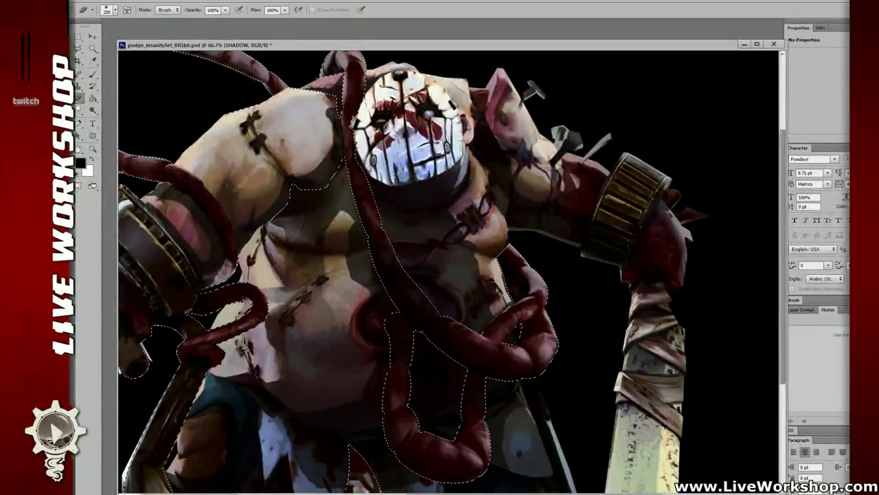
{"action": "left_click_drag", "start_coordinate": [440, 309], "coordinate": [407, 250]}
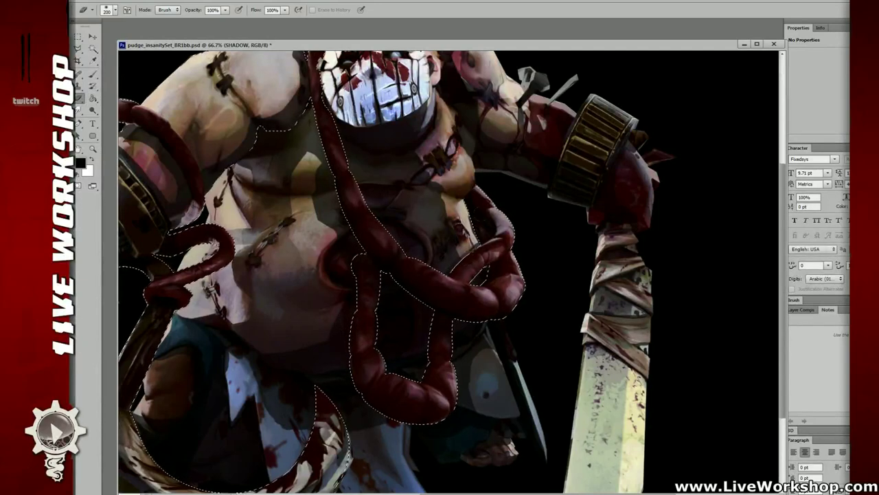
{"action": "left_click_drag", "start_coordinate": [426, 213], "coordinate": [451, 321]}
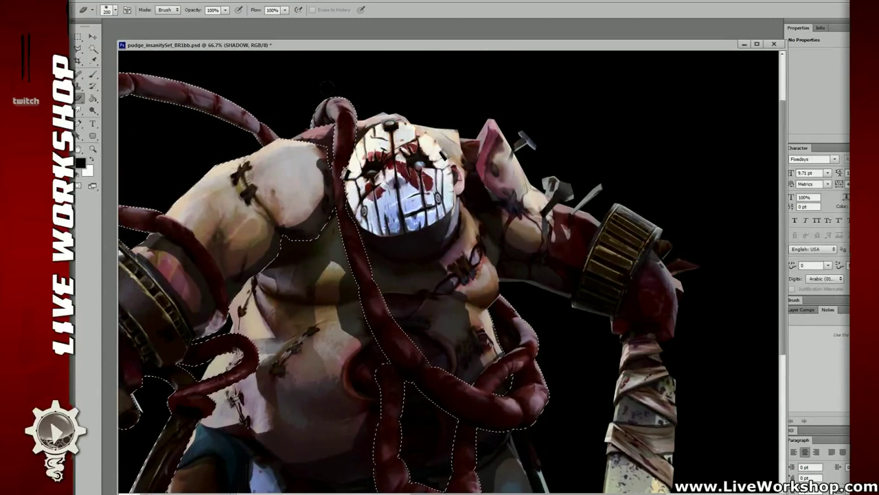
{"action": "mouse_move", "coordinate": [383, 141]}
{"action": "left_mouse_down"}
{"action": "mouse_move", "coordinate": [566, 171]}
{"action": "mouse_move", "coordinate": [407, 116]}
{"action": "mouse_move", "coordinate": [419, 85]}
{"action": "left_mouse_up"}
{"action": "key", "text": "ctrl+minus"}
{"action": "key", "text": "m"}
{"action": "key", "text": "ctrl+d"}
{"action": "key", "text": "ctrl+minus"}
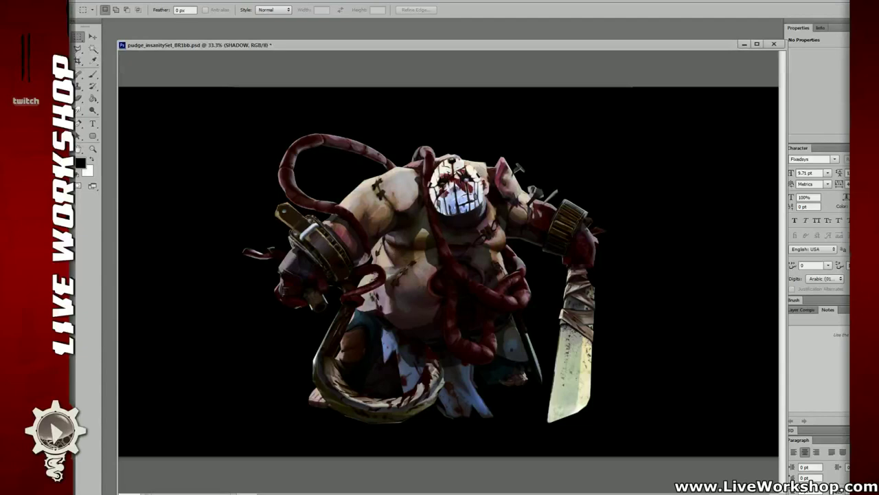
Toggle the SHADOW layer's visibility to compare the character's torso with and without the shadows.
{"action": "scroll", "coordinate": [484, 217], "scroll_direction": "up", "scroll_amount": 1}
{"action": "scroll", "coordinate": [508, 149], "scroll_direction": "up", "scroll_amount": 1}
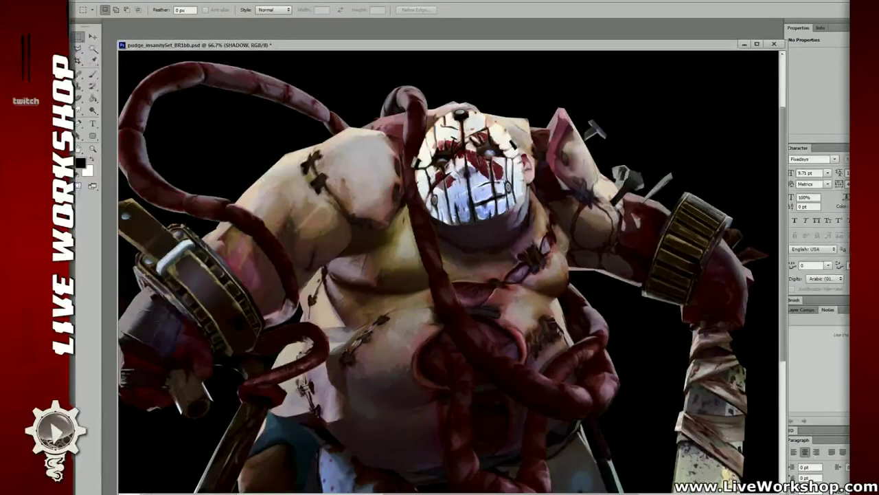
{"action": "key", "text": "ctrl+comma"}
{"action": "key", "text": "ctrl+comma"}
{"action": "key", "text": "ctrl+comma"}
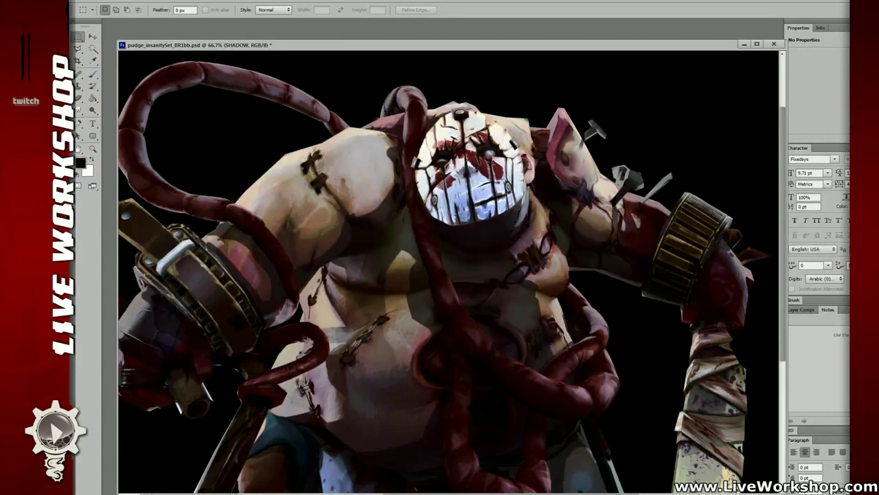
Lower the eraser to 27% opacity and 125 px for softening the shadows, working on a layer mask of the SHADOW layer.
{"action": "key", "text": "b"}
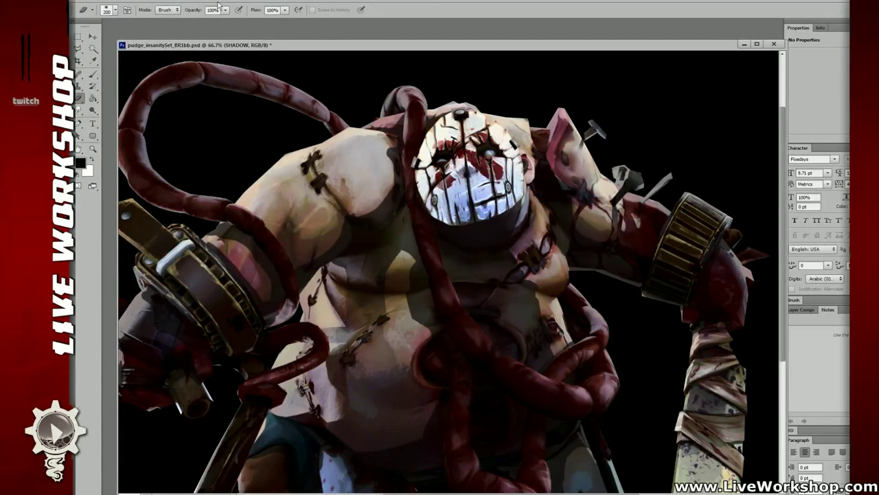
{"action": "key", "text": "5"}
{"action": "left_click_drag", "start_coordinate": [518, 218], "coordinate": [346, 205]}
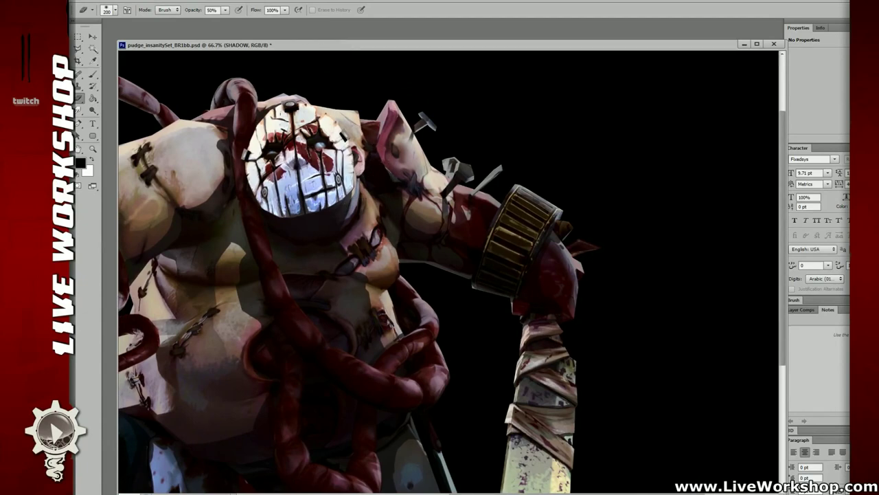
{"action": "right_click", "coordinate": [341, 169]}
{"action": "left_click_drag", "start_coordinate": [281, 253], "coordinate": [286, 253]}
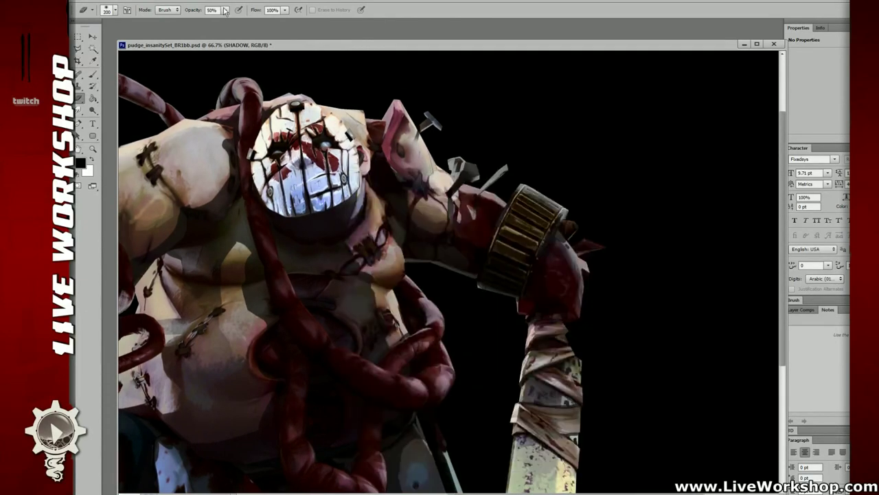
{"action": "left_click_drag", "start_coordinate": [225, 11], "coordinate": [213, 21]}
{"action": "left_click_drag", "start_coordinate": [301, 134], "coordinate": [296, 131]}
{"action": "key", "text": "bracketright"}
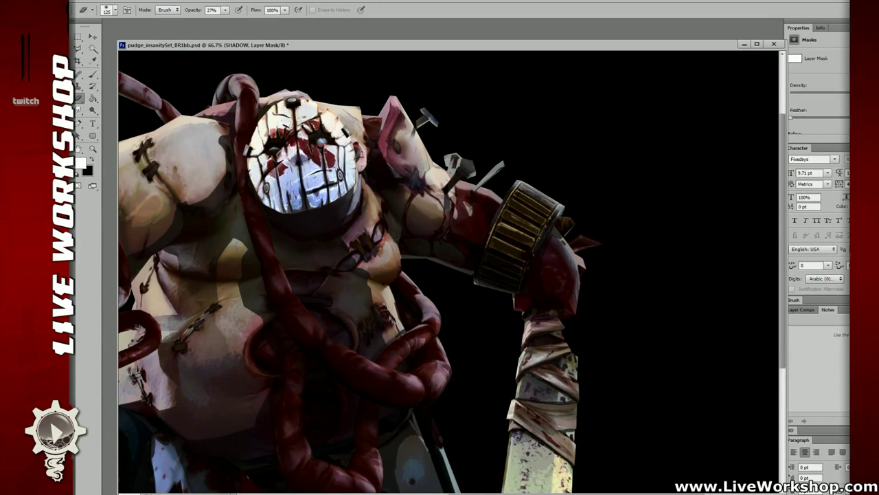
Soften the shadow edges across the chest and belly on the SHADOW layer mask, enlarging the eraser to 175 px.
{"action": "left_click_drag", "start_coordinate": [478, 204], "coordinate": [427, 160]}
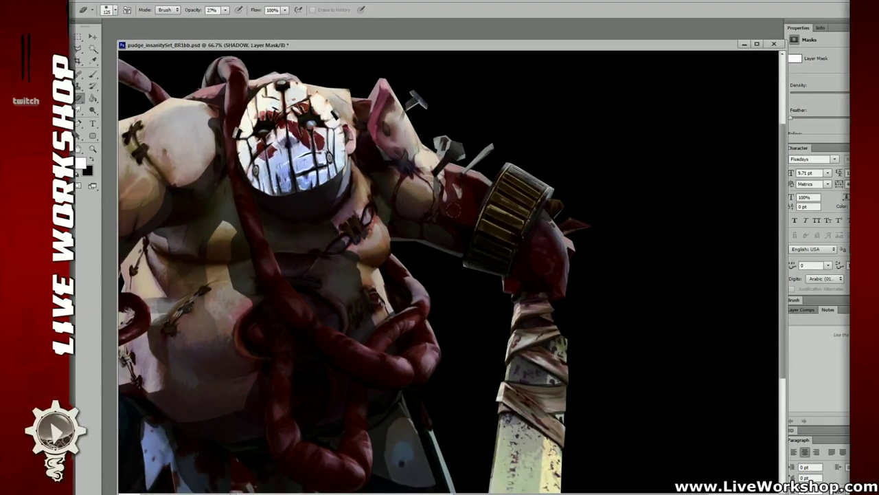
{"action": "key", "text": "ctrl+comma"}
{"action": "key", "text": "ctrl+comma"}
{"action": "left_click_drag", "start_coordinate": [477, 294], "coordinate": [495, 206]}
{"action": "mouse_move", "coordinate": [365, 147]}
{"action": "left_mouse_down"}
{"action": "mouse_move", "coordinate": [419, 167]}
{"action": "mouse_move", "coordinate": [428, 226]}
{"action": "left_mouse_up"}
{"action": "key", "text": "bracketright"}
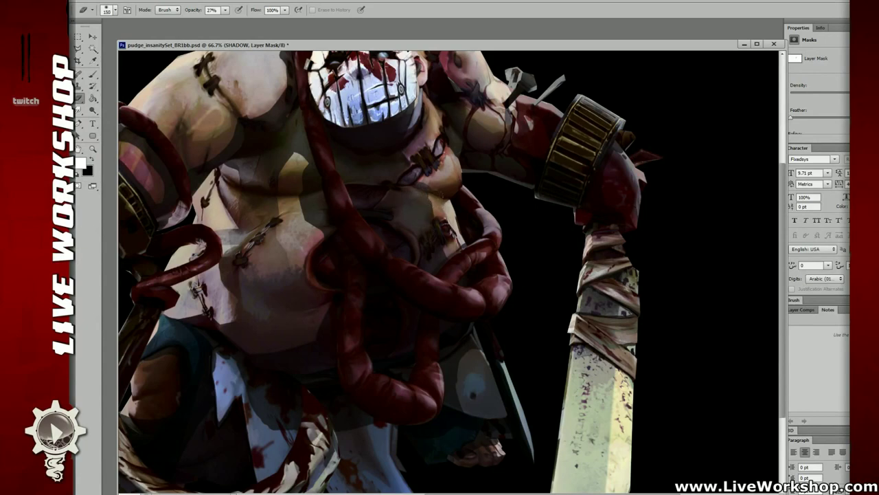
{"action": "mouse_move", "coordinate": [427, 196]}
{"action": "left_mouse_down"}
{"action": "mouse_move", "coordinate": [421, 224]}
{"action": "mouse_move", "coordinate": [499, 195]}
{"action": "left_mouse_up"}
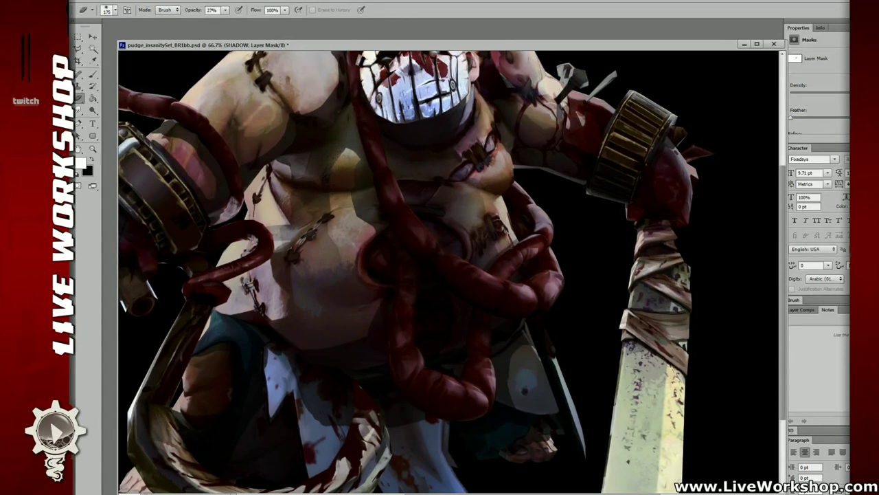
{"action": "mouse_move", "coordinate": [356, 199]}
{"action": "left_mouse_down"}
{"action": "mouse_move", "coordinate": [362, 211]}
{"action": "mouse_move", "coordinate": [353, 221]}
{"action": "left_mouse_up"}
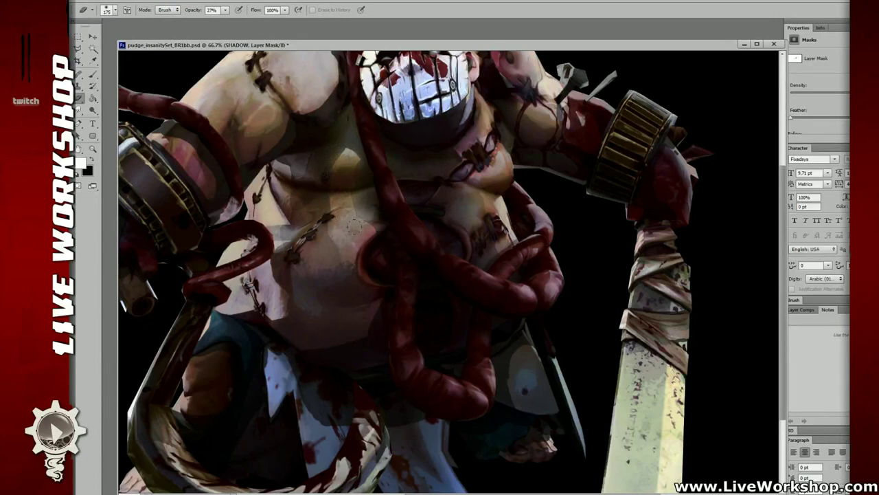
Soften the shadow on the hook-side shoulder and chest on the SHADOW mask, reducing the eraser to 100 px at 27% opacity.
{"action": "scroll", "coordinate": [360, 226], "scroll_direction": "down", "scroll_amount": 3}
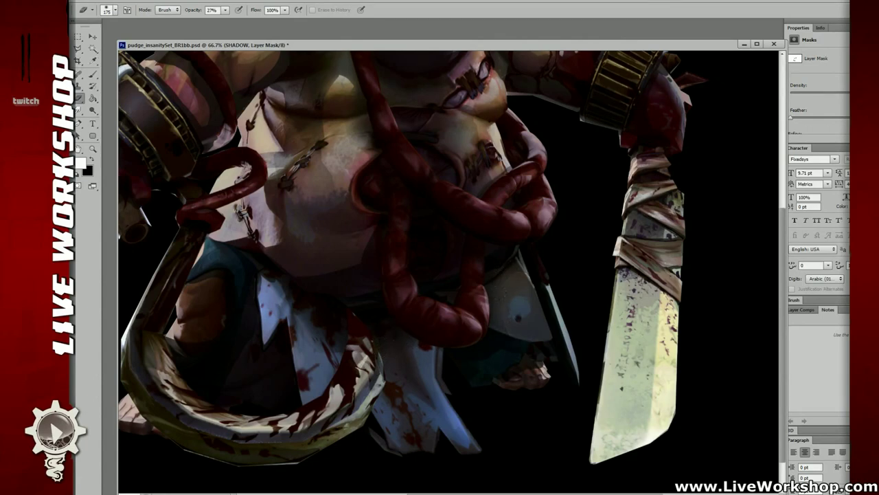
{"action": "left_click_drag", "start_coordinate": [455, 267], "coordinate": [555, 390]}
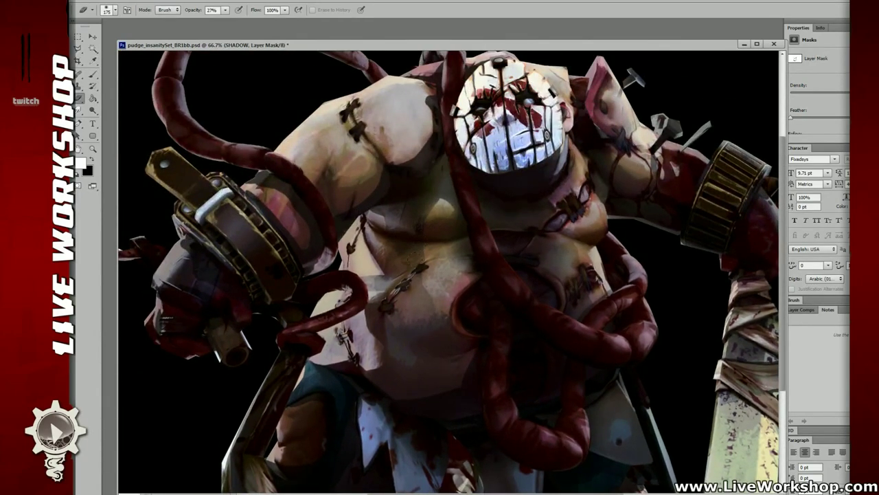
{"action": "left_click_drag", "start_coordinate": [409, 229], "coordinate": [408, 247]}
{"action": "left_click_drag", "start_coordinate": [247, 200], "coordinate": [253, 200]}
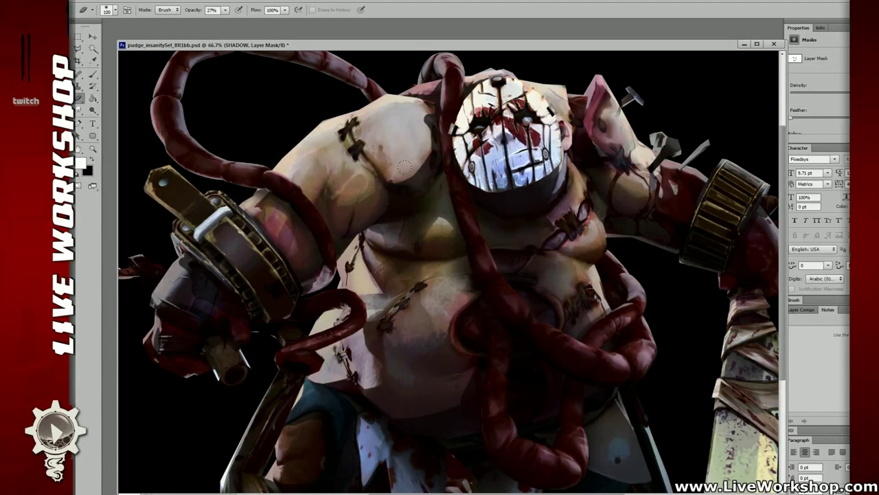
{"action": "mouse_move", "coordinate": [410, 176]}
{"action": "left_mouse_down"}
{"action": "mouse_move", "coordinate": [408, 149]}
{"action": "mouse_move", "coordinate": [398, 158]}
{"action": "mouse_move", "coordinate": [419, 144]}
{"action": "mouse_move", "coordinate": [407, 129]}
{"action": "mouse_move", "coordinate": [403, 160]}
{"action": "mouse_move", "coordinate": [418, 100]}
{"action": "left_mouse_up"}
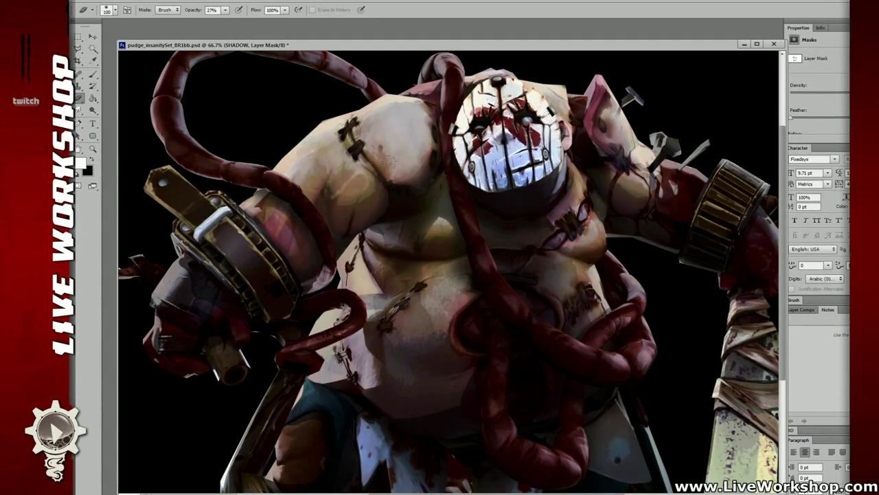
{"action": "left_click_drag", "start_coordinate": [387, 161], "coordinate": [379, 143]}
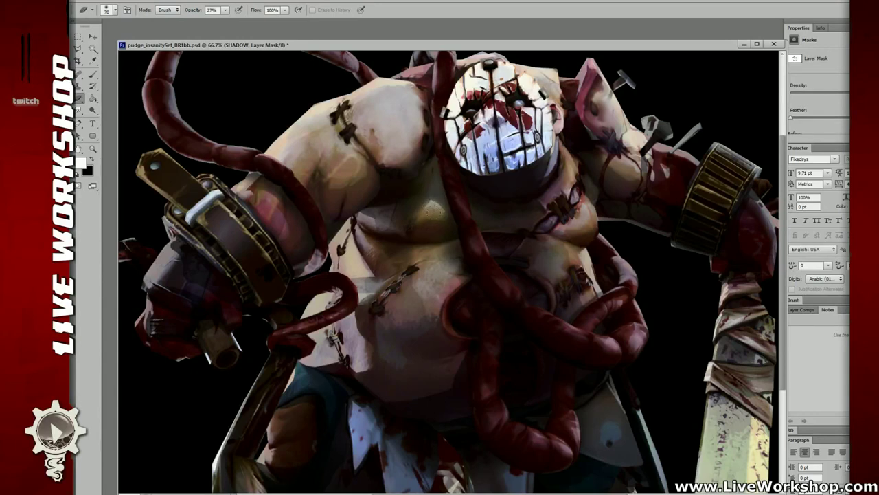
Examine the softened shadows on the hook arm, belly, legs and cleaver arm.
{"action": "left_click_drag", "start_coordinate": [443, 246], "coordinate": [512, 211]}
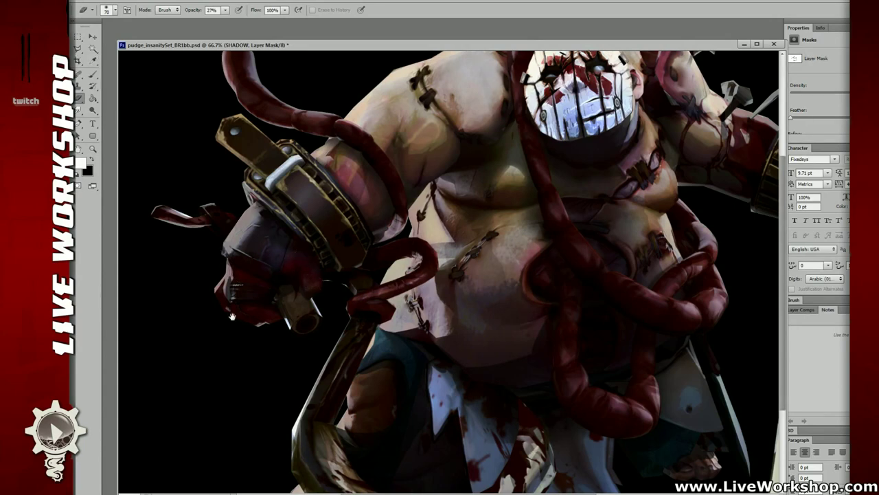
{"action": "left_click_drag", "start_coordinate": [234, 315], "coordinate": [237, 312]}
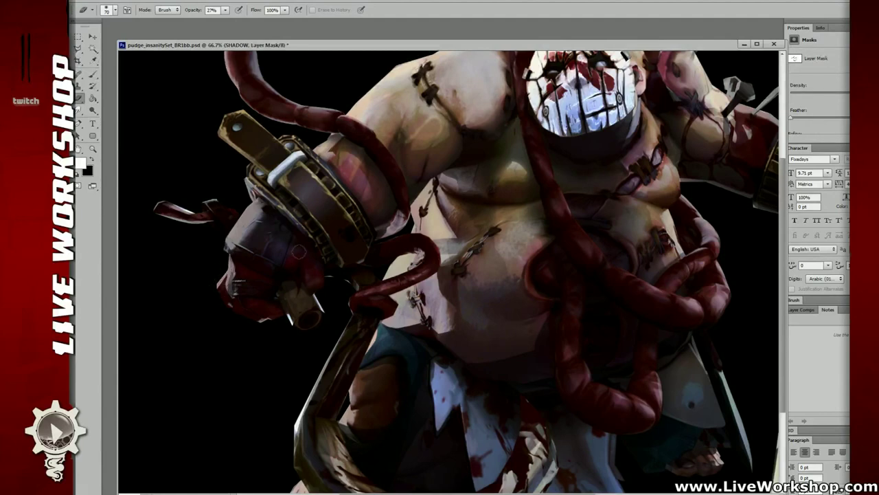
{"action": "left_click_drag", "start_coordinate": [370, 257], "coordinate": [320, 246]}
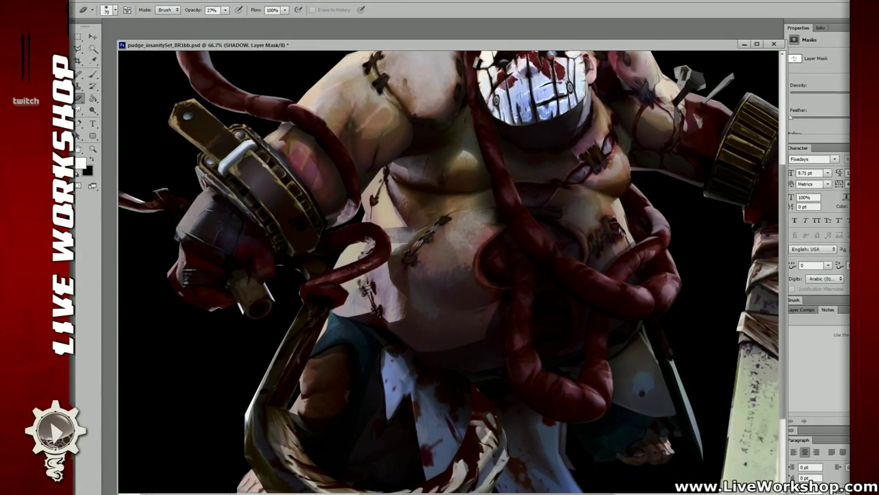
{"action": "left_click_drag", "start_coordinate": [360, 280], "coordinate": [314, 167]}
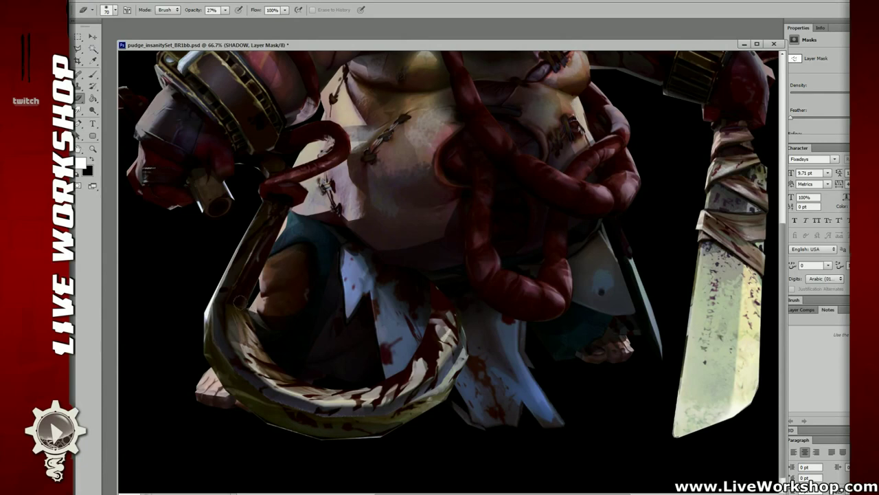
{"action": "left_click_drag", "start_coordinate": [365, 290], "coordinate": [316, 283]}
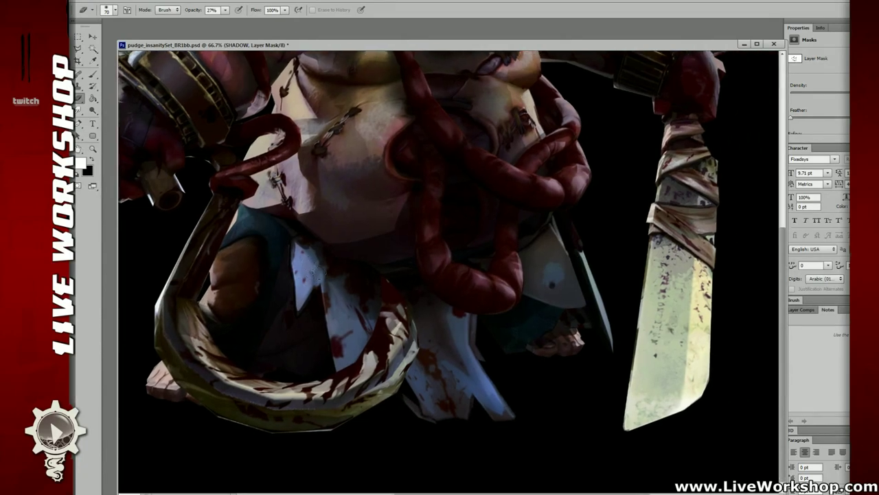
{"action": "left_click_drag", "start_coordinate": [430, 314], "coordinate": [376, 308]}
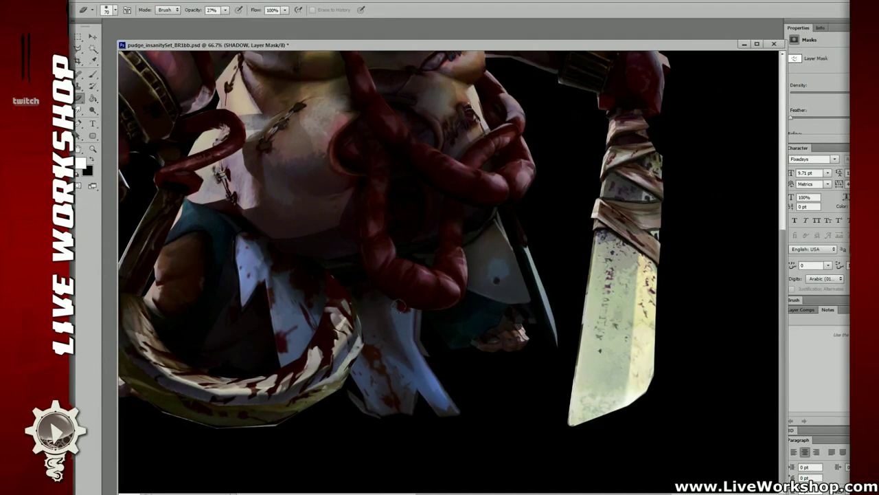
{"action": "left_click_drag", "start_coordinate": [445, 274], "coordinate": [395, 308]}
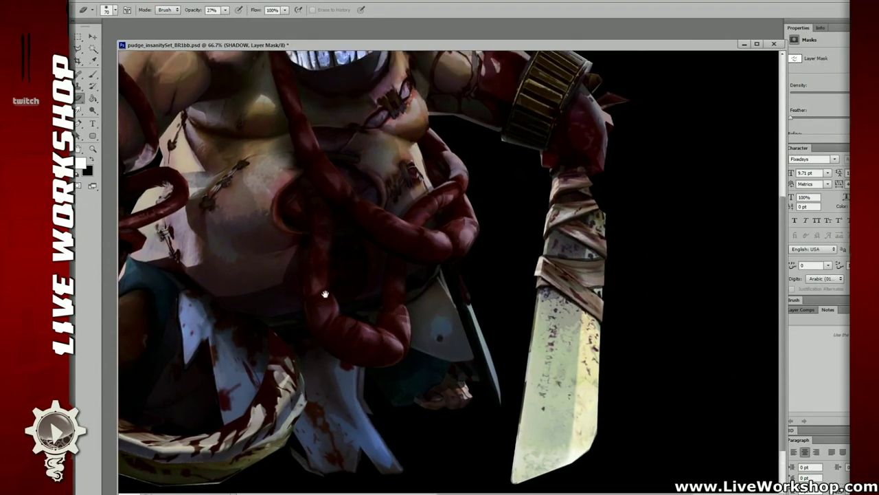
{"action": "left_click_drag", "start_coordinate": [326, 294], "coordinate": [320, 297]}
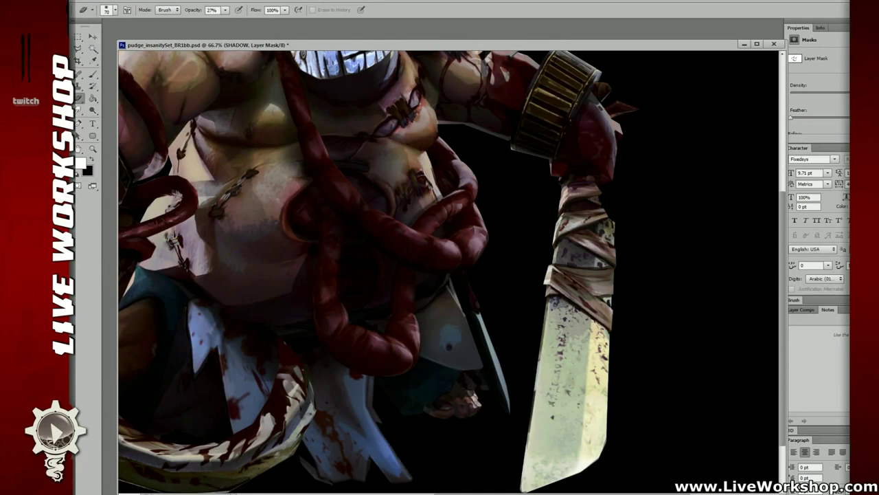
{"action": "left_click_drag", "start_coordinate": [472, 261], "coordinate": [423, 340]}
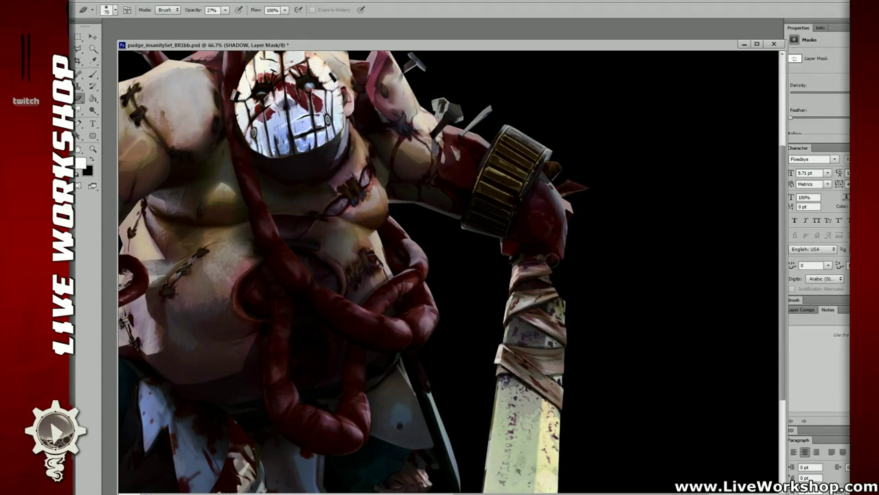
{"action": "left_click_drag", "start_coordinate": [554, 242], "coordinate": [468, 281]}
Soften the shadow on the cleaver hand's glove and wrist on the SHADOW mask with the 27% opacity eraser.
{"action": "key", "text": "ctrl+plus"}
{"action": "key", "text": "ctrl+plus"}
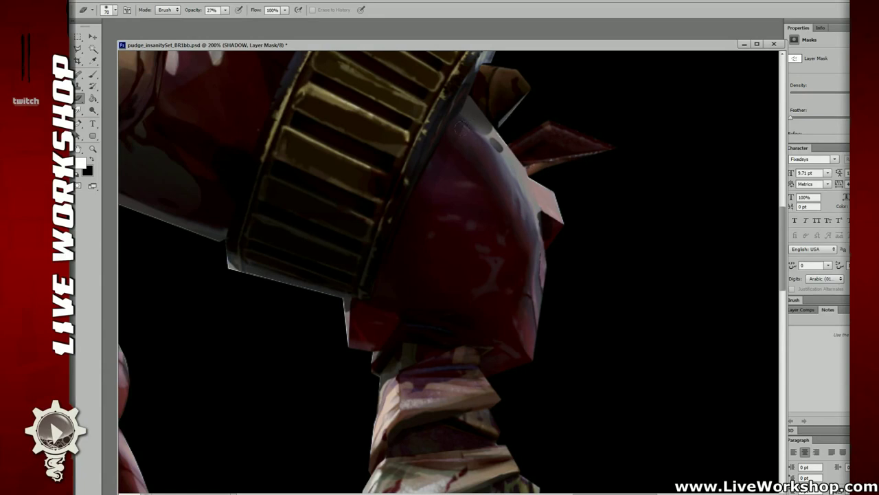
{"action": "left_click", "coordinate": [497, 146]}
{"action": "left_click", "coordinate": [500, 147]}
{"action": "left_click_drag", "start_coordinate": [488, 129], "coordinate": [475, 119]}
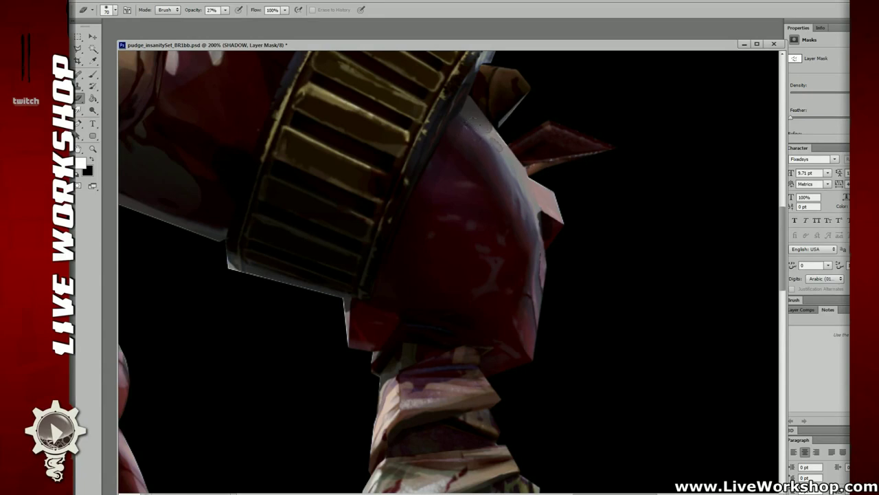
{"action": "left_click_drag", "start_coordinate": [364, 315], "coordinate": [415, 209]}
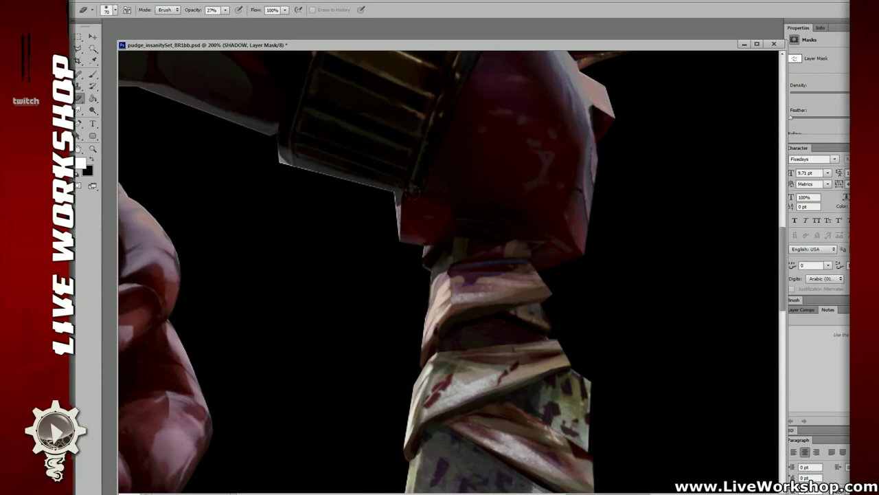
{"action": "key", "text": "ctrl+z"}
{"action": "mouse_move", "coordinate": [440, 266]}
{"action": "left_mouse_down"}
{"action": "mouse_move", "coordinate": [451, 261]}
{"action": "mouse_move", "coordinate": [439, 274]}
{"action": "left_mouse_up"}
{"action": "key", "text": "ctrl+z"}
{"action": "left_click_drag", "start_coordinate": [438, 278], "coordinate": [446, 265]}
{"action": "left_click_drag", "start_coordinate": [467, 155], "coordinate": [453, 282]}
{"action": "key", "text": "ctrl+minus"}
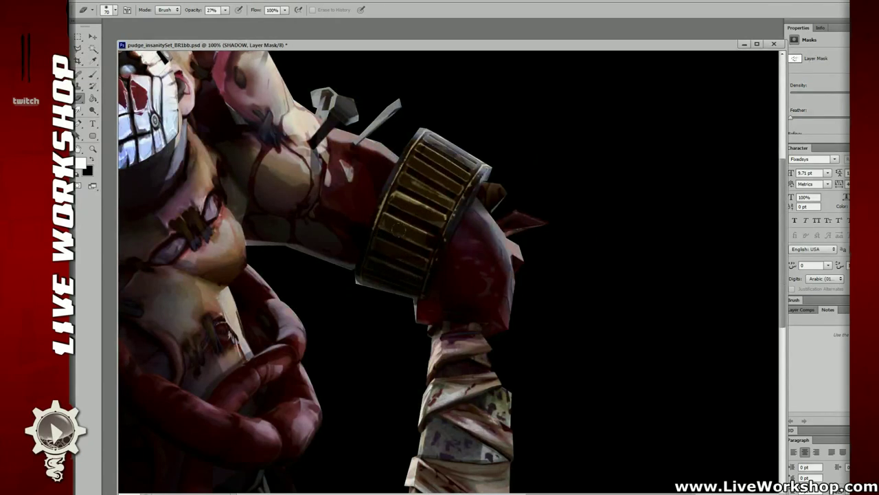
Review the shadows on the cleaver arm, shoulders and head against the whole figure.
{"action": "left_click_drag", "start_coordinate": [331, 203], "coordinate": [377, 221]}
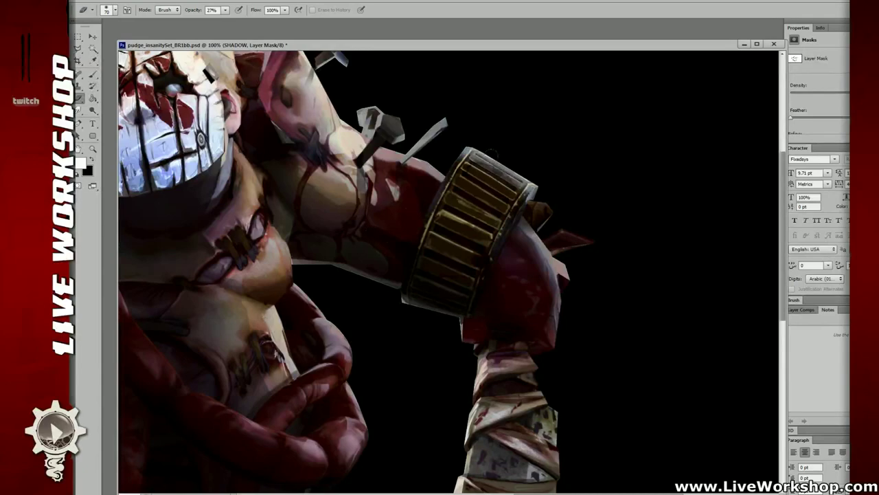
{"action": "left_click_drag", "start_coordinate": [493, 153], "coordinate": [586, 205]}
{"action": "key", "text": "ctrl+minus"}
{"action": "left_click_drag", "start_coordinate": [314, 247], "coordinate": [491, 198]}
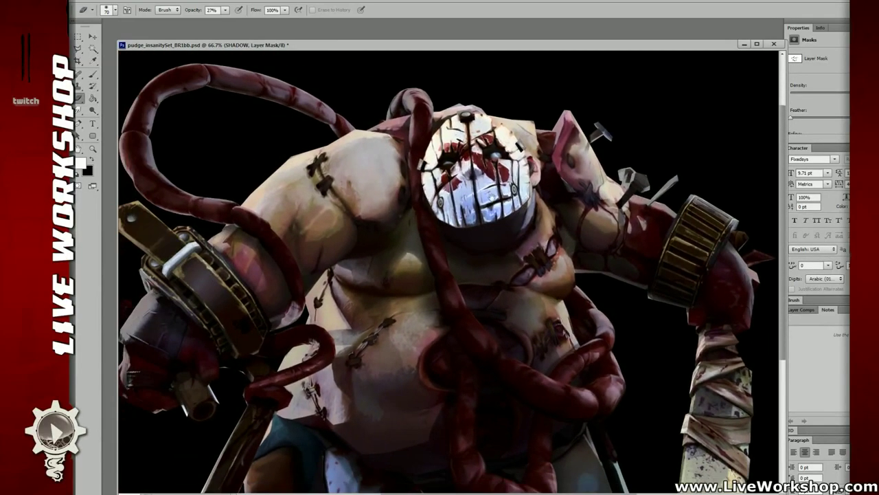
{"action": "left_click_drag", "start_coordinate": [341, 222], "coordinate": [387, 157]}
{"action": "left_click_drag", "start_coordinate": [434, 198], "coordinate": [437, 297]}
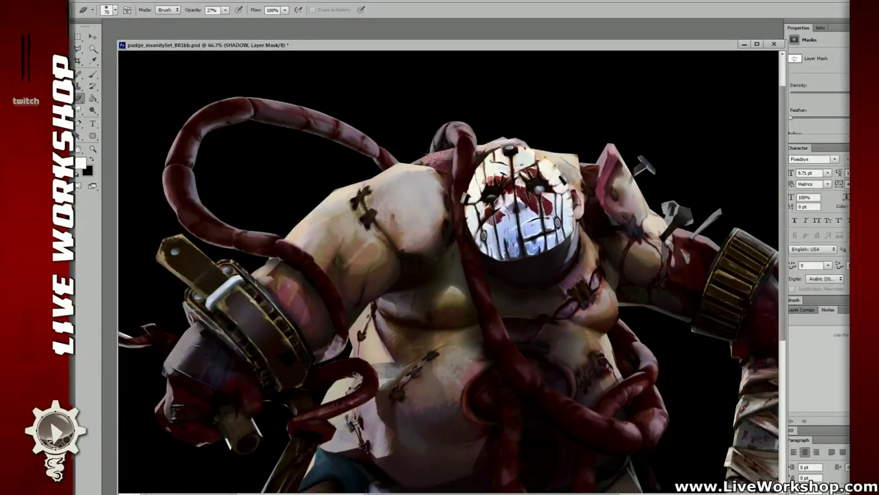
{"action": "left_click_drag", "start_coordinate": [481, 145], "coordinate": [410, 158]}
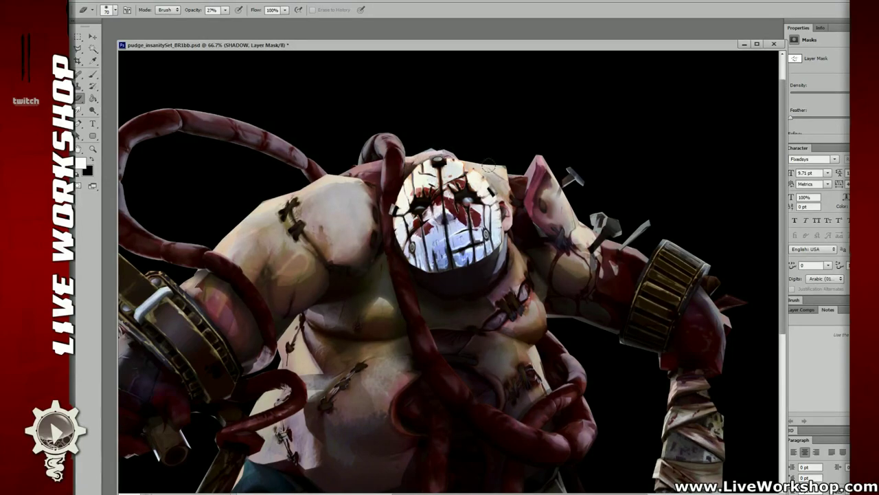
{"action": "left_click_drag", "start_coordinate": [519, 163], "coordinate": [531, 167]}
{"action": "left_click_drag", "start_coordinate": [540, 215], "coordinate": [496, 164]}
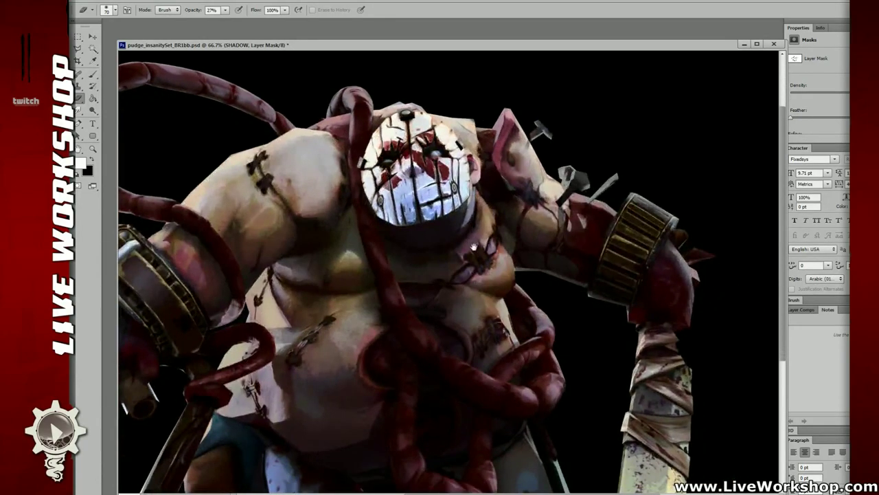
{"action": "left_click_drag", "start_coordinate": [474, 246], "coordinate": [546, 178]}
{"action": "key", "text": "ctrl+minus"}
{"action": "key", "text": "ctrl+minus"}
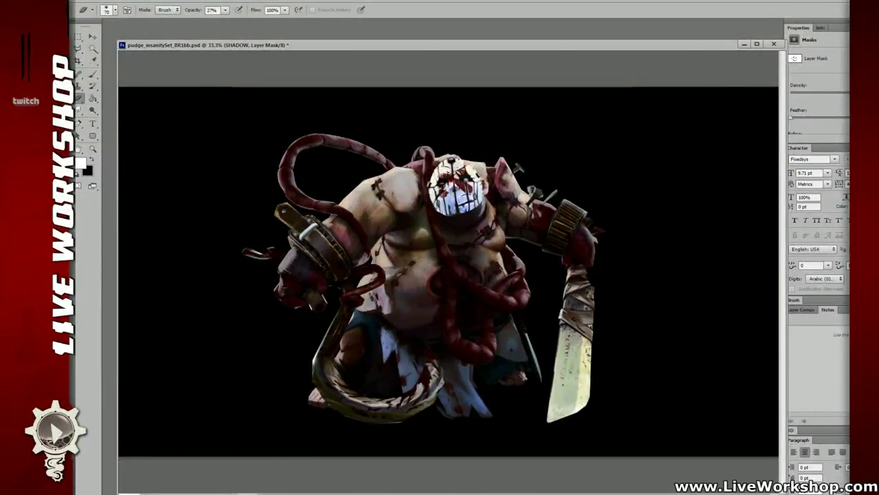
Compare the whole figure with and without the latest shadow mask edits by repeatedly reverting and restoring them.
{"action": "key", "text": "ctrl+z"}
{"action": "key", "text": "ctrl+z"}
{"action": "key", "text": "ctrl+z"}
{"action": "key", "text": "ctrl+z"}
{"action": "key", "text": "ctrl+z"}
{"action": "key", "text": "ctrl+z"}
{"action": "key", "text": "ctrl+z"}
{"action": "key", "text": "ctrl+z"}
{"action": "key", "text": "ctrl+z"}
{"action": "key", "text": "ctrl+z"}
{"action": "key", "text": "ctrl+z"}
{"action": "key", "text": "ctrl+z"}
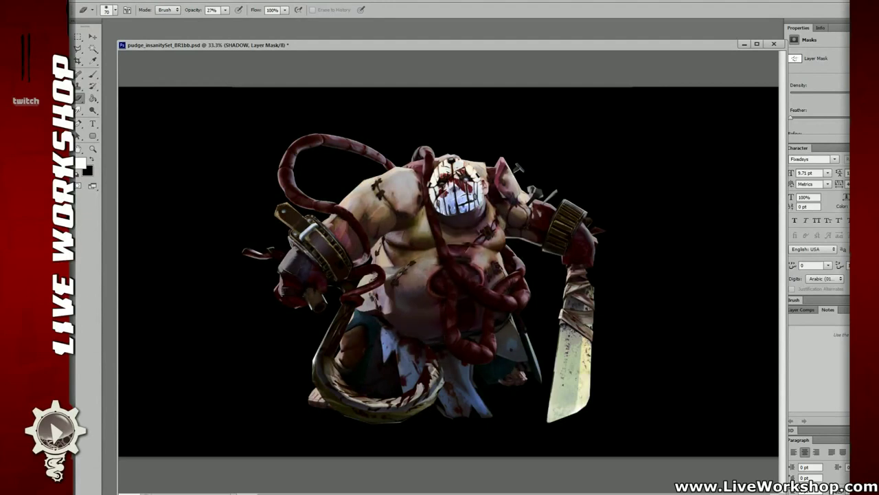
{"action": "key", "text": "ctrl+z"}
{"action": "key", "text": "ctrl+z"}
{"action": "key", "text": "ctrl+z"}
{"action": "key", "text": "ctrl+z"}
{"action": "key", "text": "ctrl+z"}
{"action": "key", "text": "ctrl+z"}
{"action": "key", "text": "ctrl+z"}
{"action": "key", "text": "ctrl+z"}
{"action": "key", "text": "ctrl+z"}
{"action": "key", "text": "ctrl+z"}
{"action": "key", "text": "ctrl+z"}
{"action": "key", "text": "ctrl+z"}
{"action": "key", "text": "ctrl+z"}
{"action": "key", "text": "ctrl+z"}
{"action": "key", "text": "ctrl+z"}
{"action": "key", "text": "ctrl+z"}
{"action": "key", "text": "ctrl+z"}
{"action": "key", "text": "ctrl+z"}
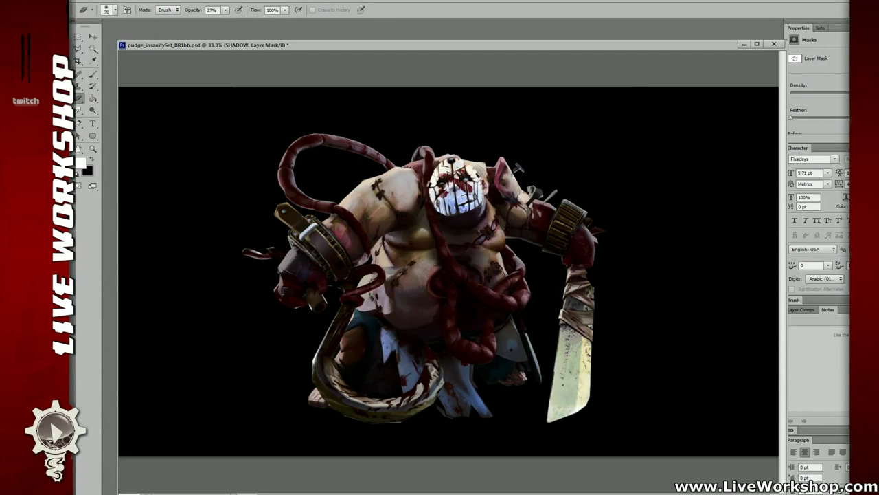
{"action": "key", "text": "ctrl+z"}
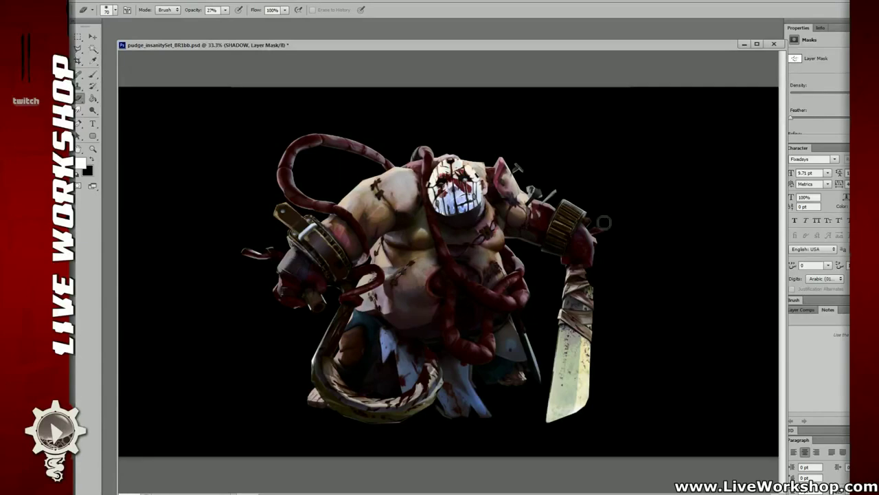
Inspect the mask face and the cleaver-side shoulder up close, and return to the full figure.
{"action": "key", "text": "ctrl+plus"}
{"action": "key", "text": "ctrl+plus"}
{"action": "key", "text": "ctrl+plus"}
{"action": "left_click_drag", "start_coordinate": [546, 131], "coordinate": [422, 248]}
{"action": "key", "text": "ctrl+plus"}
{"action": "mouse_move", "coordinate": [452, 180]}
{"action": "left_mouse_down"}
{"action": "mouse_move", "coordinate": [457, 250]}
{"action": "mouse_move", "coordinate": [373, 150]}
{"action": "left_mouse_up"}
{"action": "scroll", "coordinate": [481, 276], "scroll_direction": "down", "scroll_amount": 4}
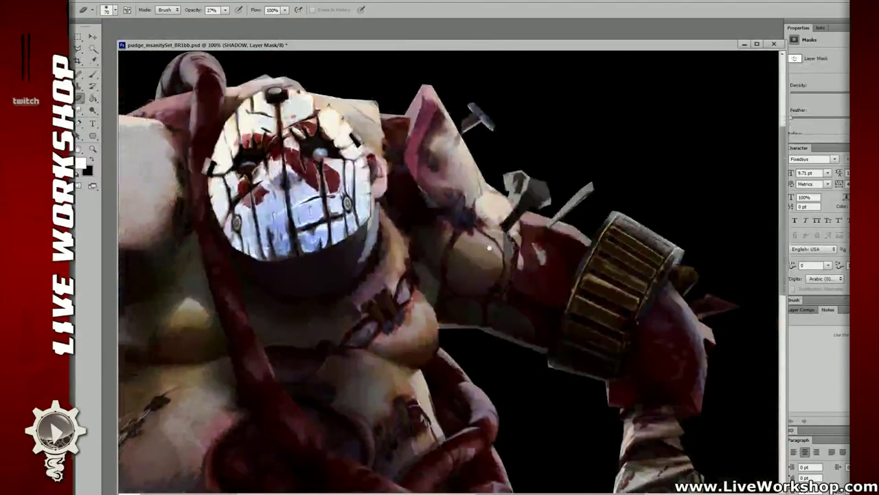
{"action": "scroll", "coordinate": [480, 276], "scroll_direction": "up", "scroll_amount": 2}
{"action": "scroll", "coordinate": [482, 276], "scroll_direction": "up", "scroll_amount": 1}
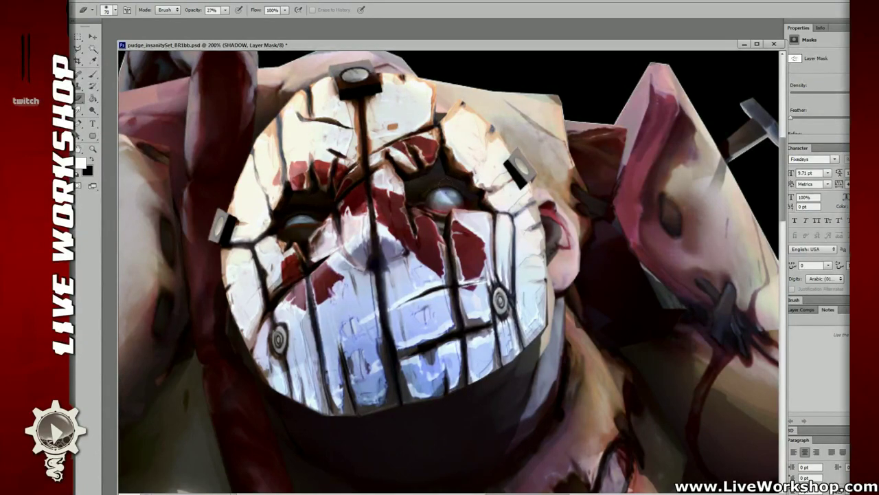
{"action": "scroll", "coordinate": [451, 273], "scroll_direction": "down", "scroll_amount": 5}
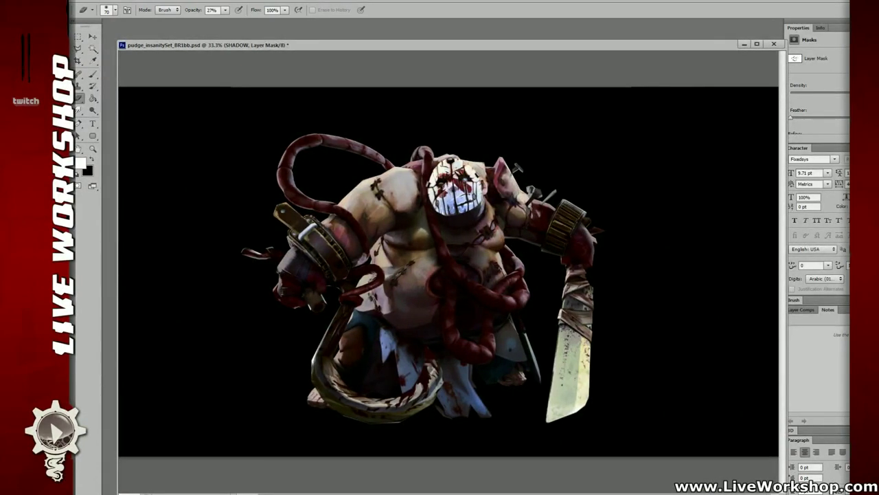
Duplicate the COLOR layer, bring the copy to the front of the layer stack and open its blending options.
{"action": "key", "text": "ctrl+alt+j"}
{"action": "key", "text": "Return"}
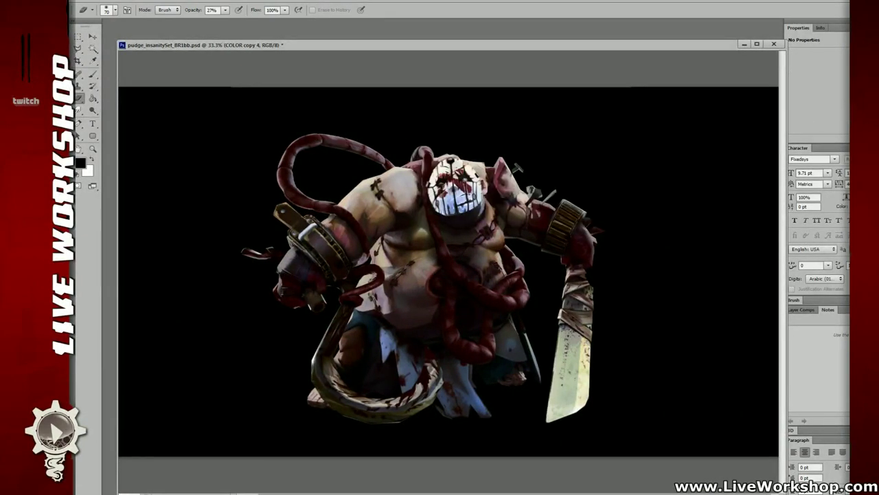
{"action": "key", "text": "ctrl+shift+bracketright"}
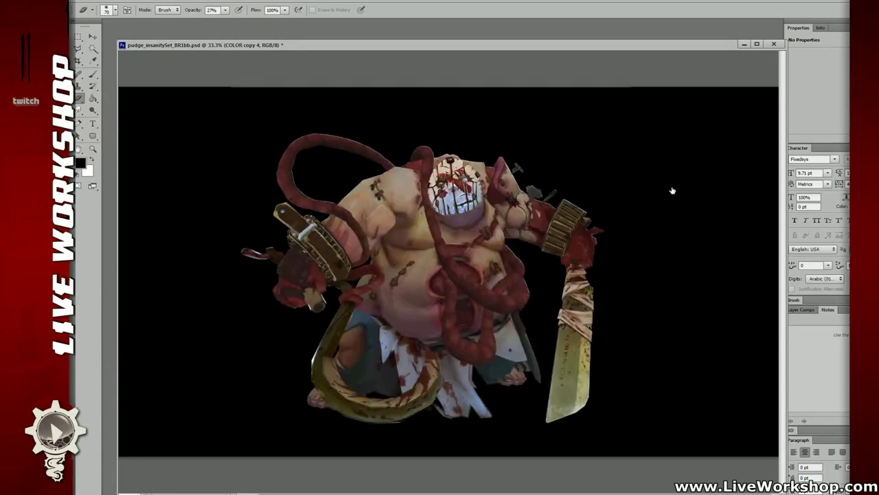
{"action": "key", "text": "alt+l"}
{"action": "key", "text": "y"}
{"action": "key", "text": "n"}
Try the Darken, Multiply and Lighten blend modes on the duplicated COLOR layer.
{"action": "left_click", "coordinate": [795, 146]}
{"action": "left_click", "coordinate": [795, 148]}
{"action": "key", "text": "Down"}
{"action": "key", "text": "Down"}
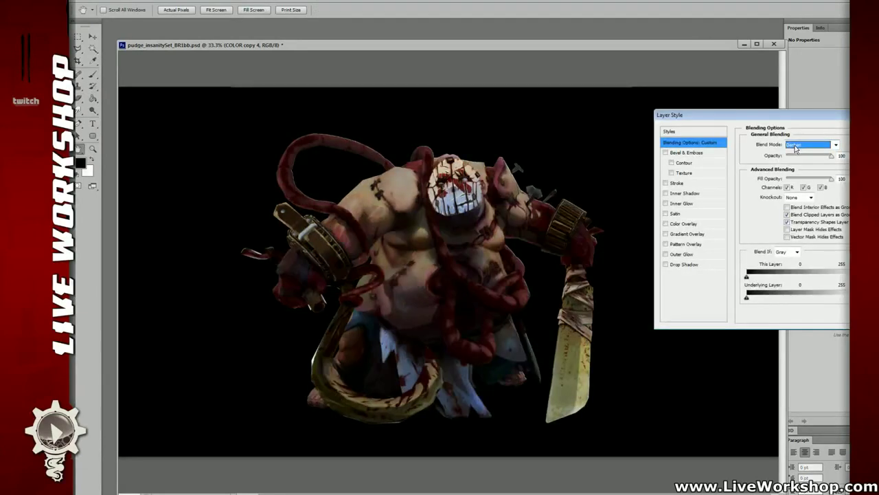
{"action": "mouse_move", "coordinate": [831, 157]}
{"action": "left_mouse_down"}
{"action": "mouse_move", "coordinate": [775, 159]}
{"action": "mouse_move", "coordinate": [843, 158]}
{"action": "left_mouse_up"}
{"action": "left_click", "coordinate": [810, 147]}
{"action": "left_click", "coordinate": [810, 147]}
{"action": "key", "text": "Down"}
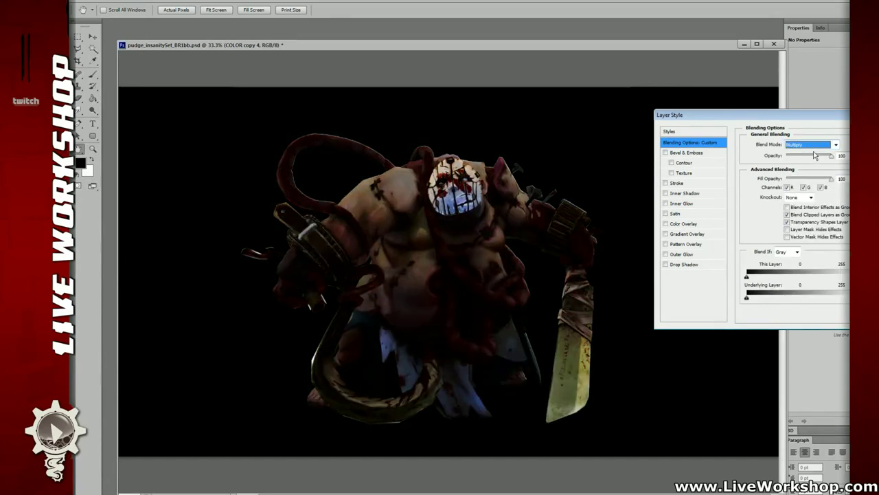
{"action": "key", "text": "Down"}
{"action": "key", "text": "Down"}
{"action": "key", "text": "Down"}
{"action": "mouse_move", "coordinate": [831, 158]}
{"action": "left_mouse_down"}
{"action": "mouse_move", "coordinate": [771, 157]}
{"action": "mouse_move", "coordinate": [831, 157]}
{"action": "left_mouse_up"}
{"action": "scroll", "coordinate": [815, 150], "scroll_direction": "down", "scroll_amount": 1}
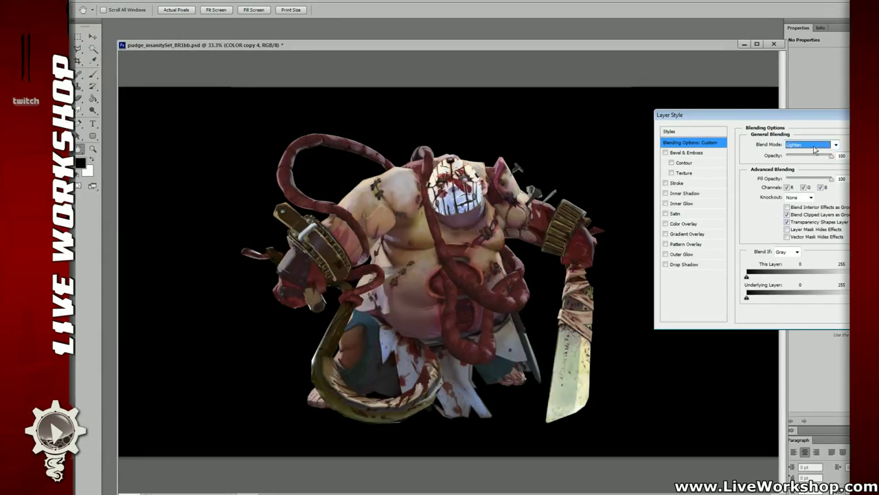
Lower the COLOR copy's opacity strongly and, after trying Color Dodge, set its blend mode to Linear Dodge (Add).
{"action": "mouse_move", "coordinate": [805, 155]}
{"action": "left_mouse_down"}
{"action": "mouse_move", "coordinate": [779, 156]}
{"action": "mouse_move", "coordinate": [835, 156]}
{"action": "mouse_move", "coordinate": [776, 158]}
{"action": "mouse_move", "coordinate": [791, 158]}
{"action": "left_mouse_up"}
{"action": "left_click", "coordinate": [804, 147]}
{"action": "left_click", "coordinate": [802, 147]}
{"action": "scroll", "coordinate": [802, 148], "scroll_direction": "down", "scroll_amount": 2}
{"action": "key", "text": "ctrl+minus"}
{"action": "key", "text": "ctrl+minus"}
{"action": "key", "text": "ctrl+plus"}
{"action": "left_click", "coordinate": [805, 145]}
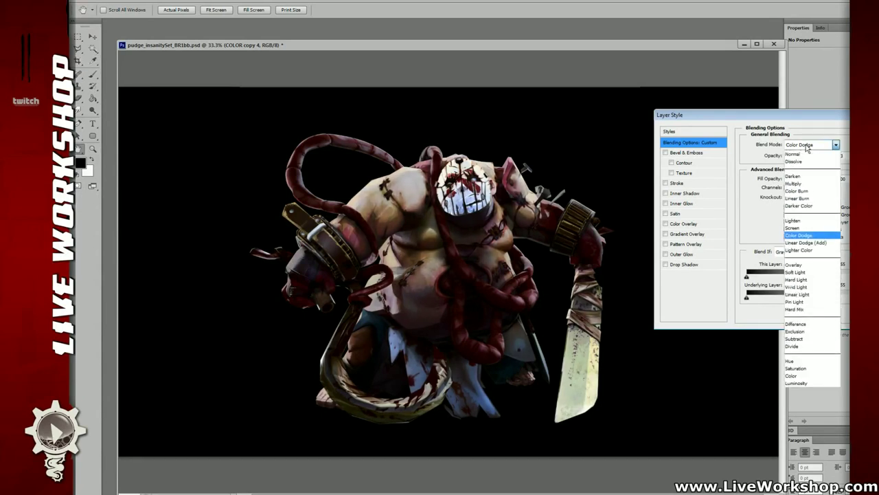
{"action": "left_click", "coordinate": [805, 145]}
{"action": "key", "text": "Down"}
{"action": "mouse_move", "coordinate": [791, 159]}
{"action": "left_mouse_down"}
{"action": "mouse_move", "coordinate": [784, 159]}
{"action": "mouse_move", "coordinate": [795, 159]}
{"action": "left_mouse_up"}
{"action": "key", "text": "Return"}
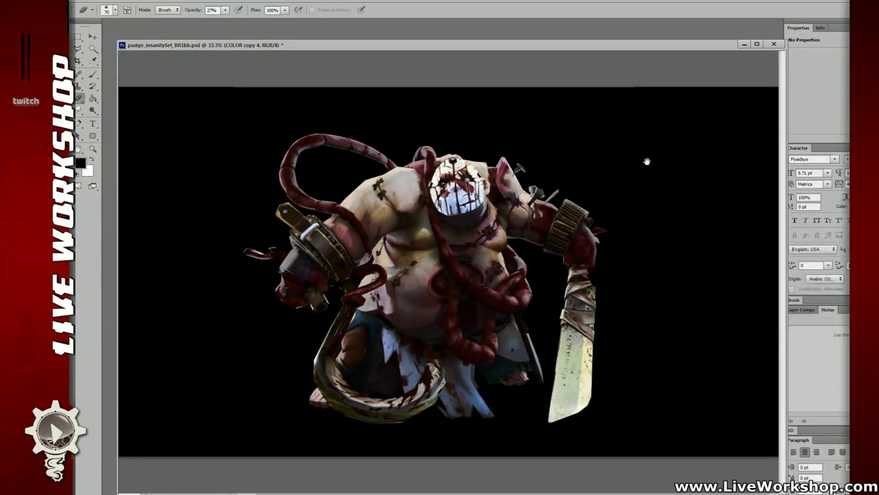
Save the document and make the HL layer active for work on the upper body.
{"action": "key", "text": "ctrl+s"}
{"action": "key", "text": "ctrl+shift+alt+n"}
{"action": "key", "text": "Return"}
{"action": "left_click_drag", "start_coordinate": [446, 262], "coordinate": [455, 263]}
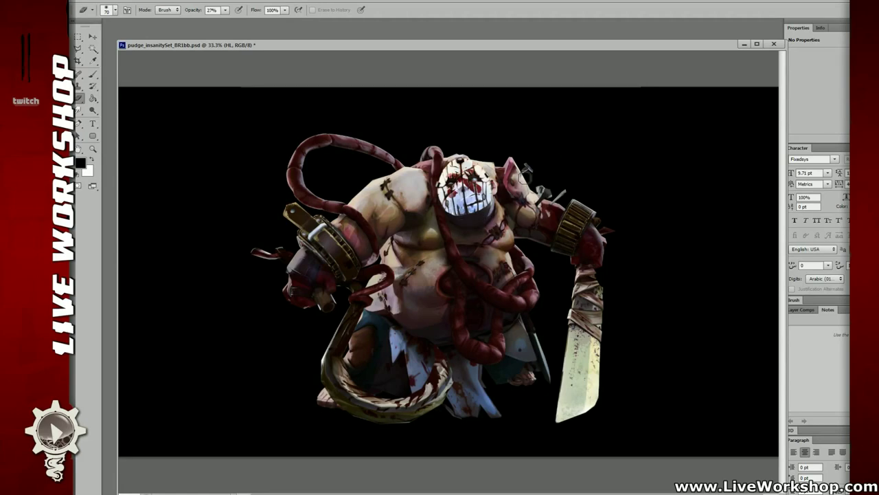
{"action": "scroll", "coordinate": [526, 168], "scroll_direction": "up", "scroll_amount": 2}
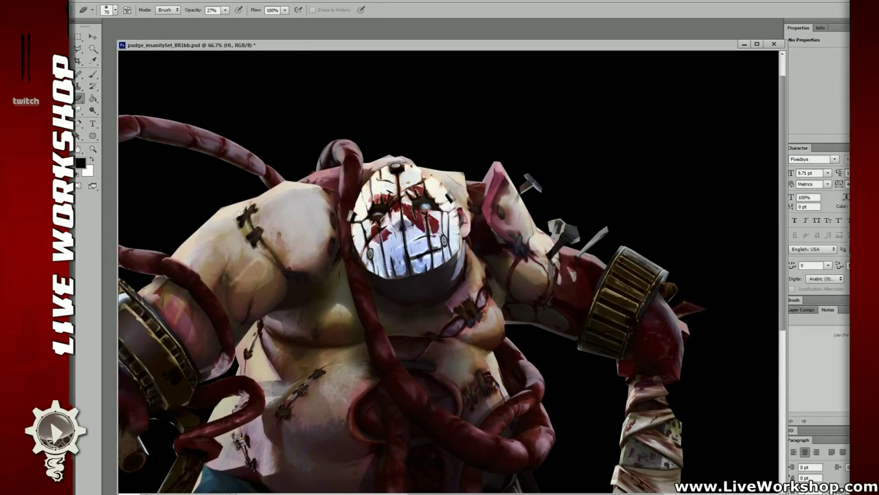
Compare the upper body with and without the recent changes, and target the layer mask of the LIT copy 3 layer.
{"action": "key", "text": "ctrl+z"}
{"action": "key", "text": "ctrl+z"}
{"action": "key", "text": "ctrl+z"}
{"action": "key", "text": "ctrl+z"}
{"action": "key", "text": "alt+bracketleft"}
{"action": "key", "text": "ctrl+z"}
{"action": "key", "text": "ctrl+z"}
{"action": "key", "text": "ctrl+z"}
{"action": "key", "text": "ctrl+z"}
{"action": "key", "text": "ctrl+z"}
{"action": "key", "text": "ctrl+z"}
{"action": "key", "text": "alt+["}
{"action": "key", "text": "ctrl+backslash"}
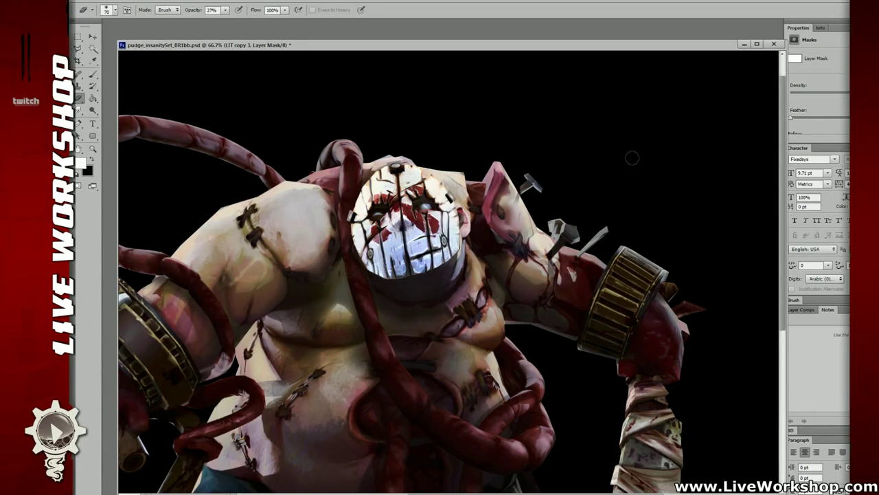
Erase on the LIT copy 3 layer mask over the wooden face mask, with the eraser opacity set to 70%.
{"action": "left_click_drag", "start_coordinate": [425, 208], "coordinate": [450, 223]}
{"action": "key", "text": "ctrl+plus"}
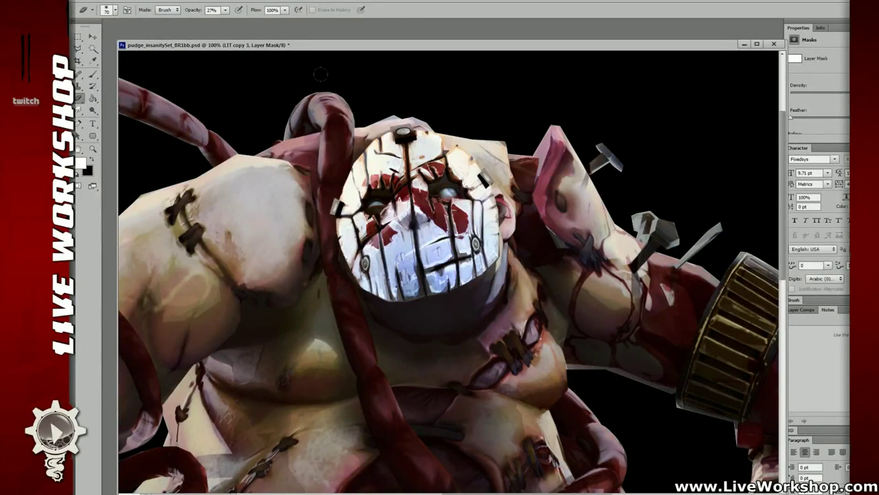
{"action": "left_click_drag", "start_coordinate": [225, 10], "coordinate": [252, 29]}
{"action": "key", "text": "ctrl+z"}
{"action": "key", "text": "ctrl+z"}
{"action": "key", "text": "ctrl+z"}
{"action": "key", "text": "ctrl+z"}
{"action": "left_click_drag", "start_coordinate": [395, 247], "coordinate": [398, 243]}
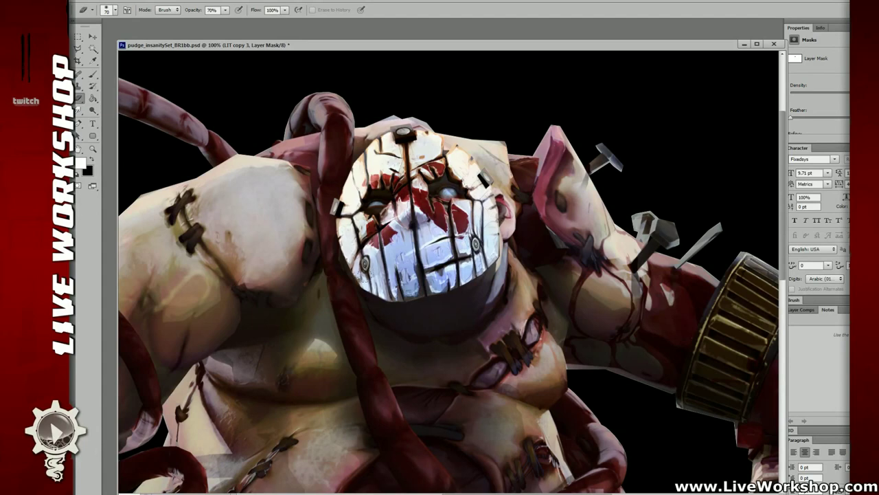
{"action": "left_click_drag", "start_coordinate": [438, 231], "coordinate": [432, 237]}
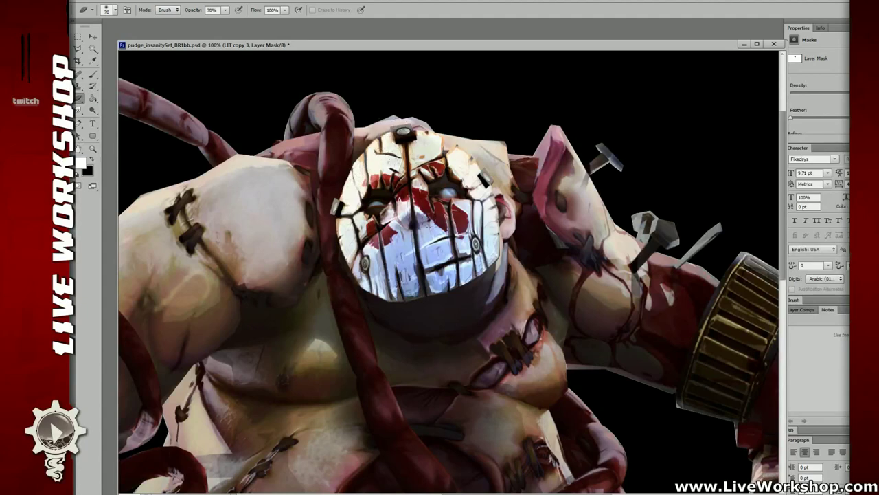
Compare the upper body and the whole figure with and without the recent lighting changes.
{"action": "key", "text": "ctrl+z"}
{"action": "key", "text": "ctrl+z"}
{"action": "key", "text": "ctrl+z"}
{"action": "key", "text": "ctrl+z"}
{"action": "key", "text": "ctrl+z"}
{"action": "key", "text": "ctrl+z"}
{"action": "key", "text": "ctrl+z"}
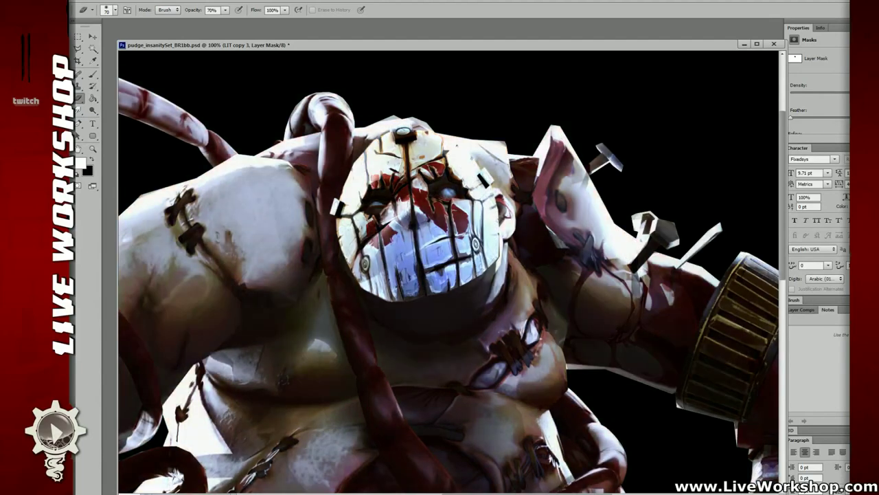
{"action": "key", "text": "ctrl+z"}
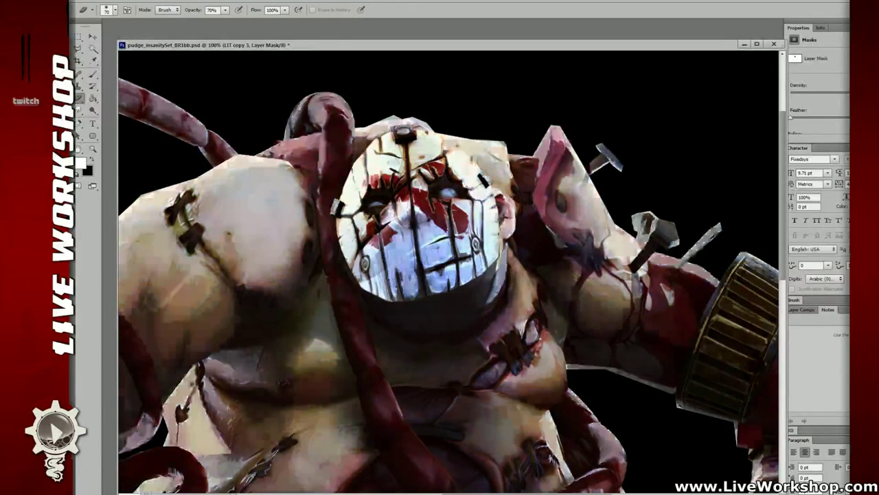
{"action": "key", "text": "ctrl+minus"}
{"action": "key", "text": "ctrl+minus"}
{"action": "key", "text": "ctrl+z"}
{"action": "key", "text": "ctrl+minus"}
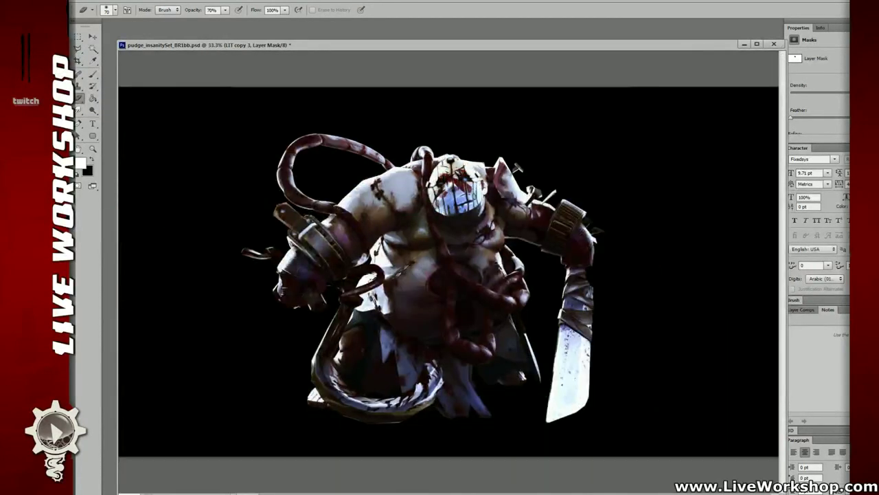
{"action": "key", "text": "ctrl+z"}
{"action": "key", "text": "ctrl+plus"}
{"action": "key", "text": "ctrl+z"}
{"action": "key", "text": "ctrl+z"}
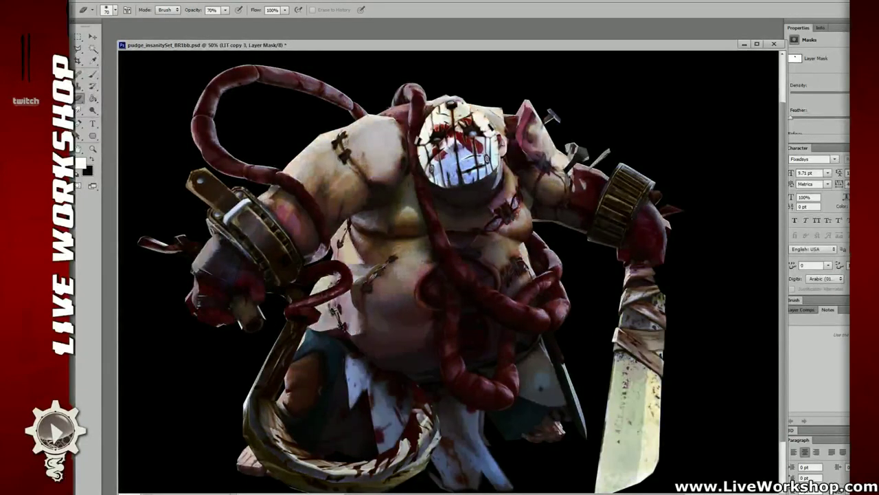
Make the COLOR copy 3 layer active, check its effect on the figure, and add a layer mask to it.
{"action": "key", "text": "alt+bracketleft"}
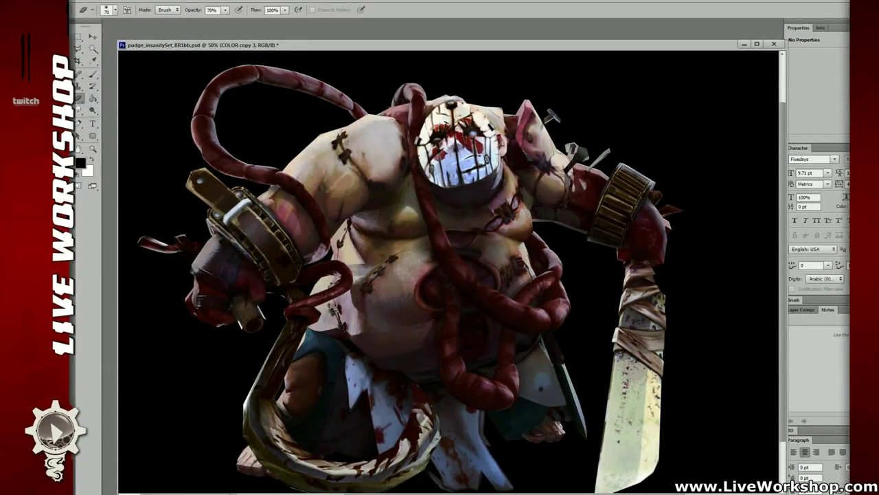
{"action": "key", "text": "ctrl+z"}
{"action": "key", "text": "ctrl+alt+z"}
{"action": "key", "text": "ctrl+alt+z"}
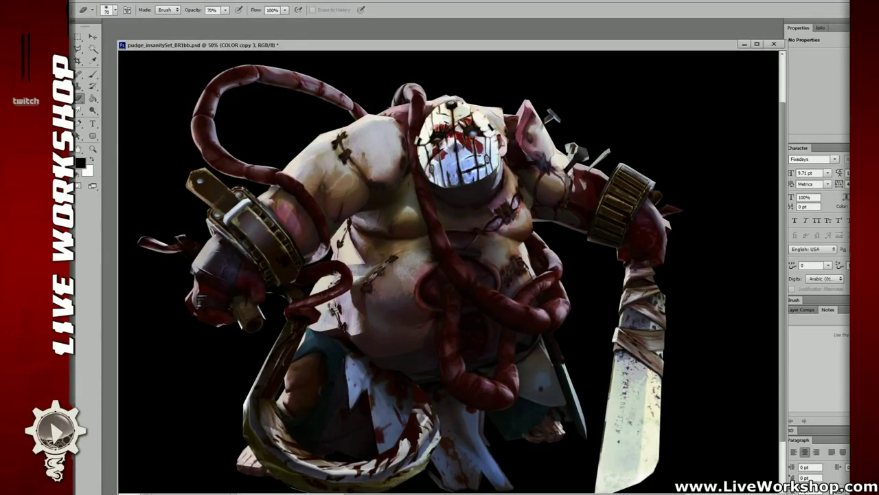
{"action": "key", "text": "ctrl+minus"}
{"action": "key", "text": "ctrl+minus"}
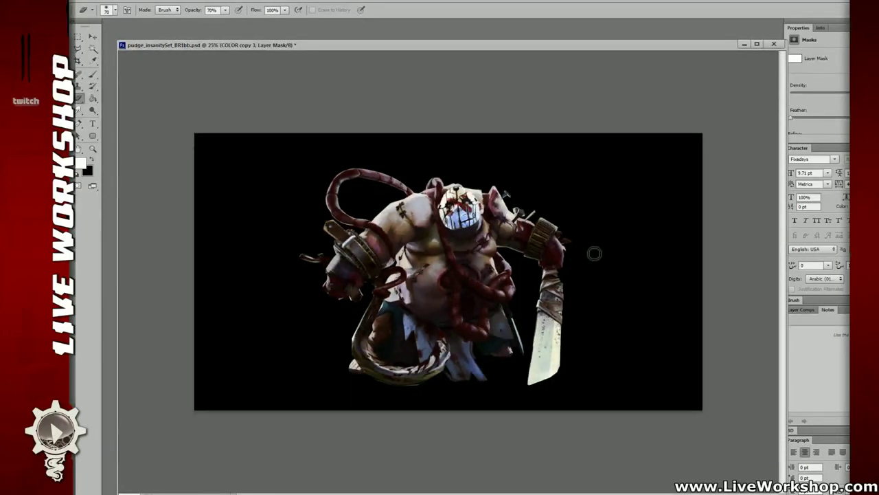
Erase on the COLOR copy 3 layer mask over the lower part of the wooden face mask.
{"action": "key", "text": "ctrl+plus"}
{"action": "key", "text": "ctrl+plus"}
{"action": "key", "text": "ctrl+plus"}
{"action": "key", "text": "ctrl+plus"}
{"action": "left_click_drag", "start_coordinate": [505, 161], "coordinate": [462, 402]}
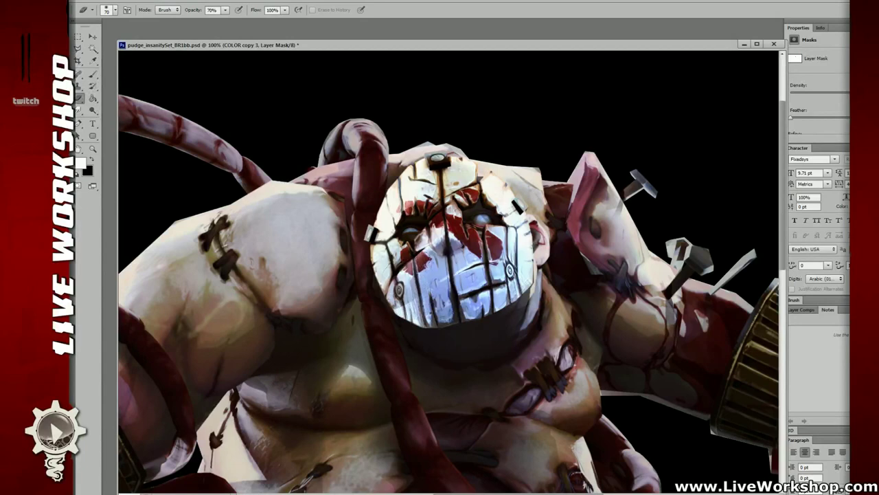
{"action": "left_click_drag", "start_coordinate": [468, 259], "coordinate": [410, 292]}
{"action": "left_click_drag", "start_coordinate": [465, 285], "coordinate": [411, 309]}
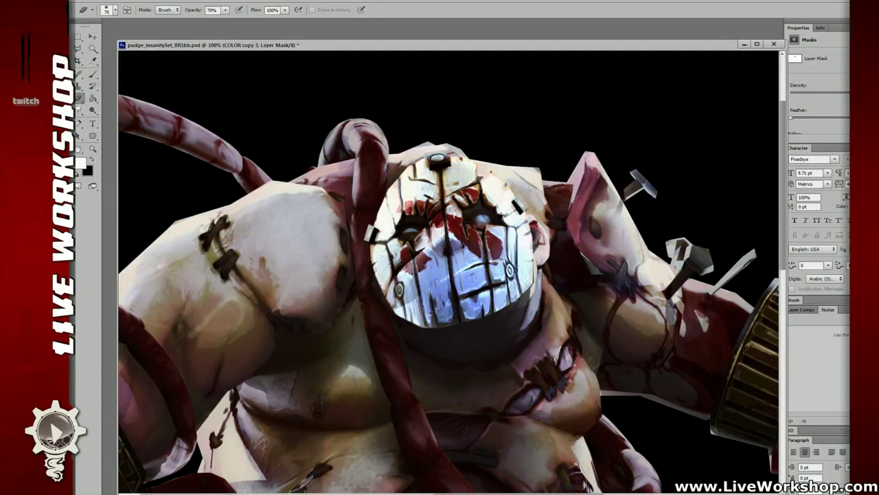
Compare the head and upper body repeatedly with and without the COLOR copy 3 mask changes.
{"action": "key", "text": "ctrl+z"}
{"action": "key", "text": "ctrl+z"}
{"action": "key", "text": "ctrl+z"}
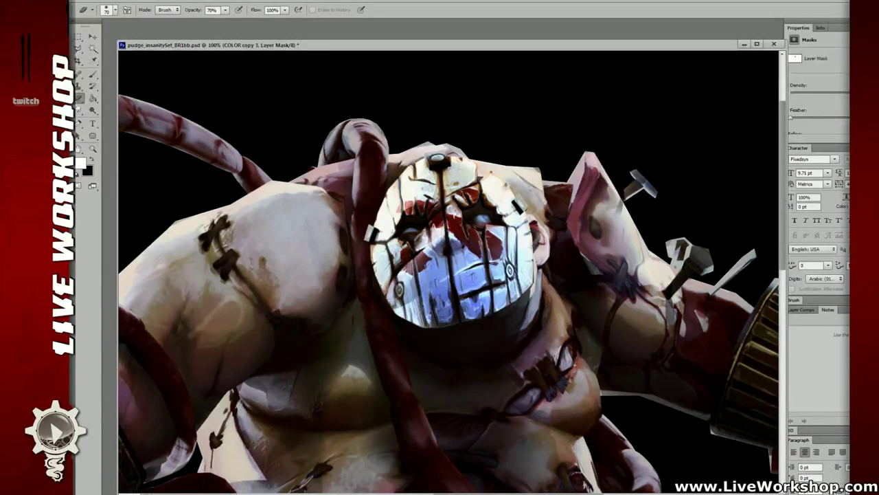
{"action": "key", "text": "ctrl+z"}
{"action": "key", "text": "ctrl+z"}
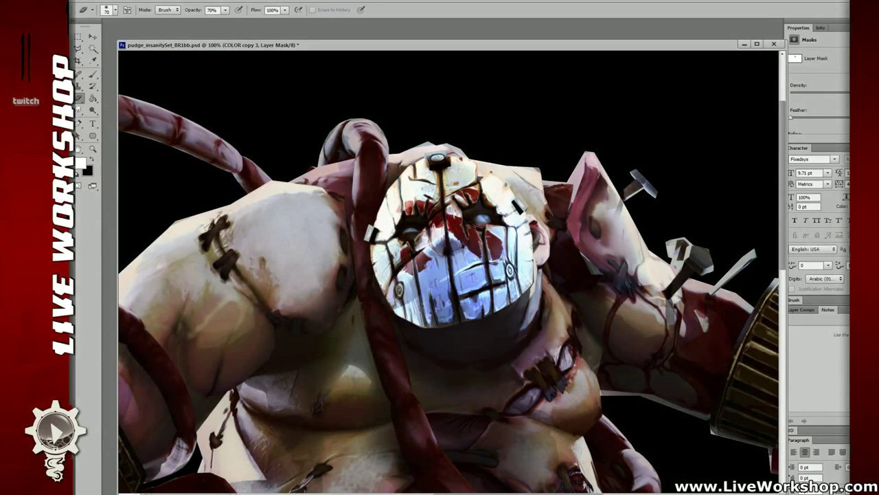
{"action": "key", "text": "ctrl+z"}
{"action": "key", "text": "ctrl+z"}
{"action": "key", "text": "ctrl+z"}
{"action": "key", "text": "ctrl+z"}
{"action": "key", "text": "ctrl+z"}
{"action": "key", "text": "ctrl+z"}
{"action": "key", "text": "ctrl+z"}
{"action": "key", "text": "ctrl+z"}
{"action": "key", "text": "ctrl+z"}
{"action": "key", "text": "ctrl+z"}
{"action": "key", "text": "ctrl+z"}
{"action": "key", "text": "ctrl+z"}
{"action": "key", "text": "ctrl+z"}
{"action": "key", "text": "ctrl+z"}
{"action": "key", "text": "ctrl+z"}
{"action": "key", "text": "ctrl+z"}
{"action": "key", "text": "ctrl+z"}
{"action": "key", "text": "ctrl+z"}
{"action": "key", "text": "ctrl+z"}
{"action": "key", "text": "ctrl+z"}
{"action": "key", "text": "ctrl+z"}
{"action": "key", "text": "ctrl+z"}
Make the HL layer active and set up a white 5 px brush at 100% opacity for highlights on the face.
{"action": "key", "text": "alt+bracketleft"}
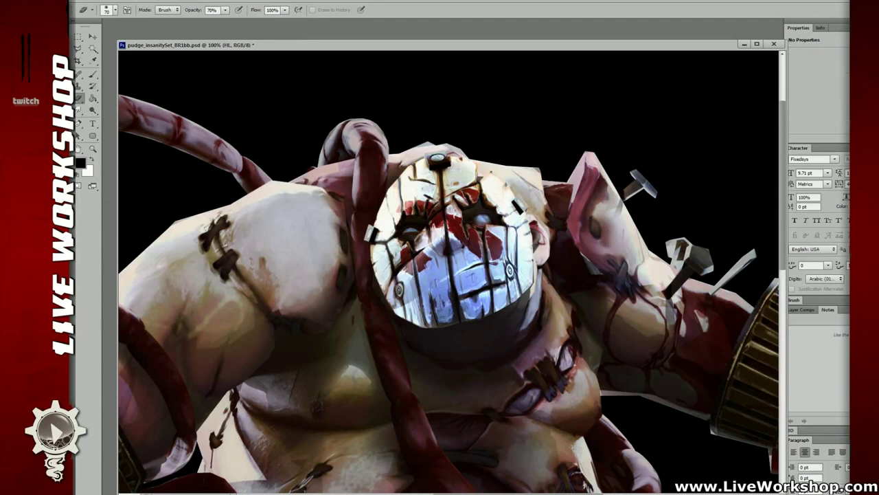
{"action": "key", "text": "b"}
{"action": "key", "text": "x"}
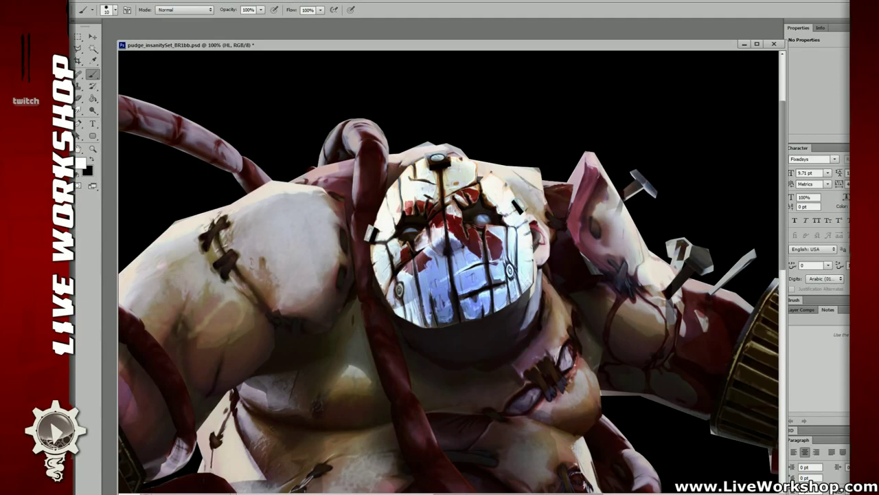
{"action": "mouse_move", "coordinate": [423, 211]}
{"action": "left_mouse_down"}
{"action": "mouse_move", "coordinate": [589, 212]}
{"action": "mouse_move", "coordinate": [609, 262]}
{"action": "left_mouse_up"}
{"action": "key", "text": "ctrl+z"}
{"action": "key", "text": "ctrl+0"}
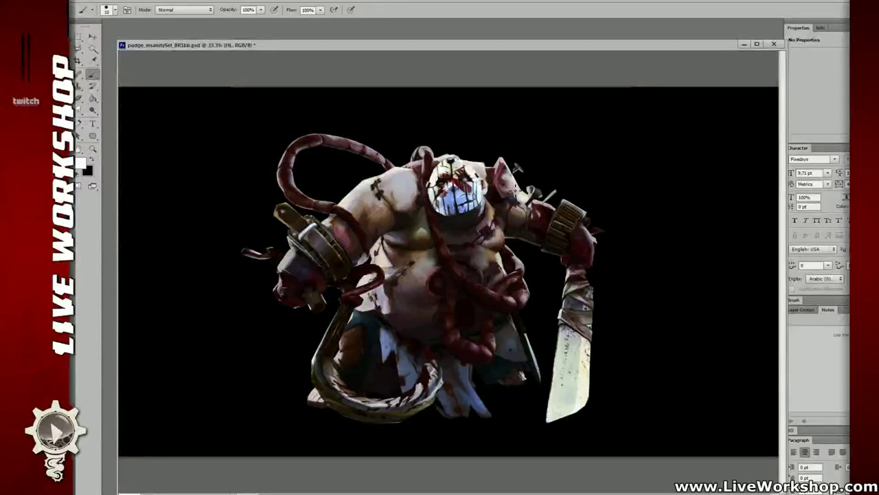
{"action": "scroll", "coordinate": [466, 171], "scroll_direction": "up", "scroll_amount": 6}
{"action": "right_click", "coordinate": [382, 193]}
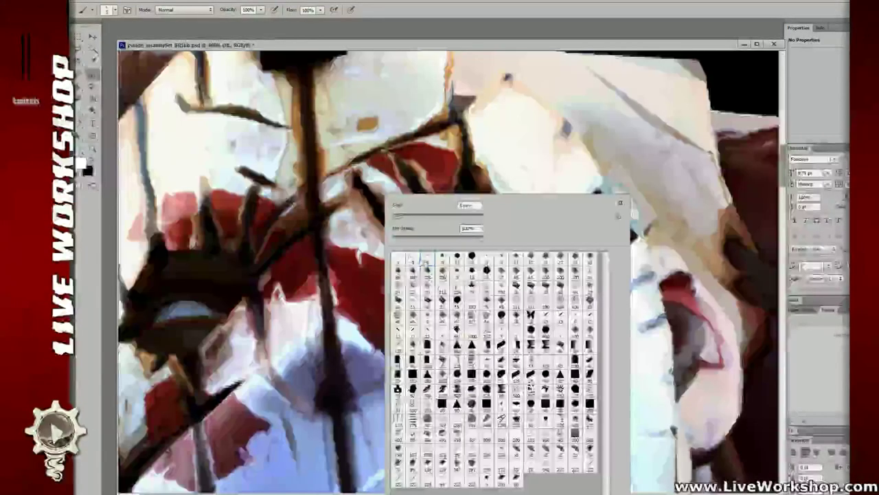
{"action": "double_click", "coordinate": [426, 262]}
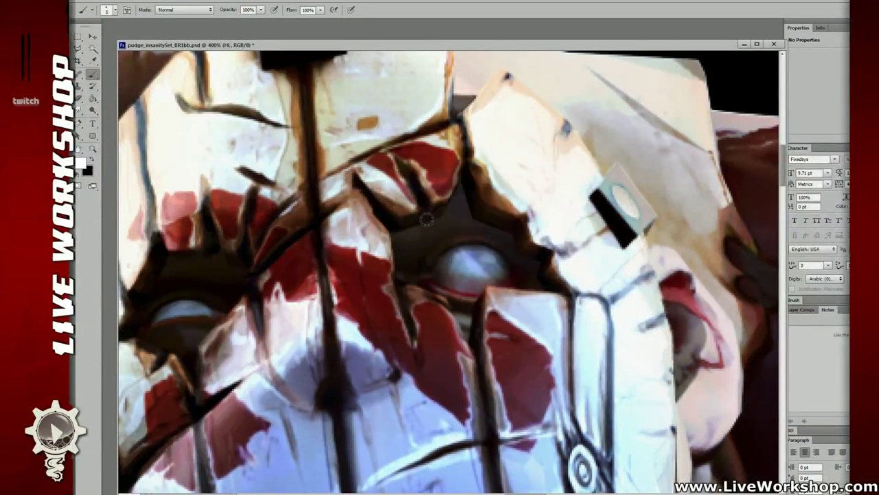
Paint a white glint on the eye and thin highlights along its lower lid and the jagged edges of the eye hole.
{"action": "left_click_drag", "start_coordinate": [443, 238], "coordinate": [408, 218]}
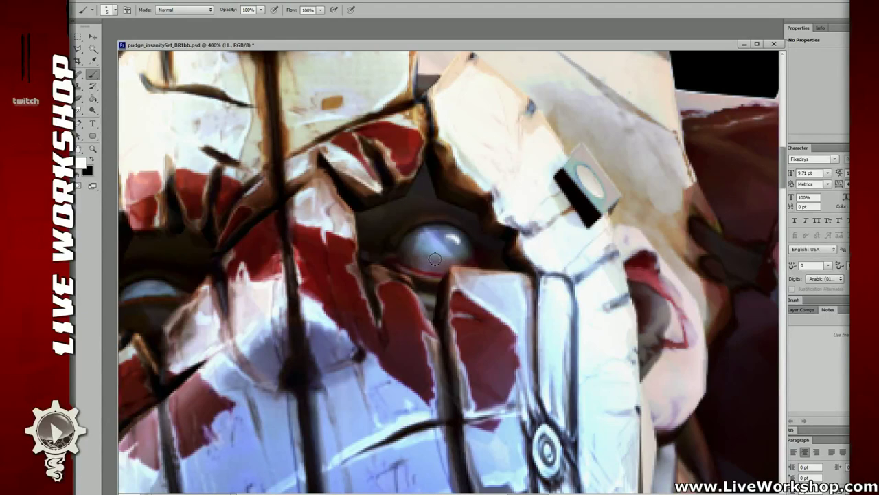
{"action": "left_click", "coordinate": [431, 255]}
{"action": "left_click_drag", "start_coordinate": [413, 268], "coordinate": [438, 276]}
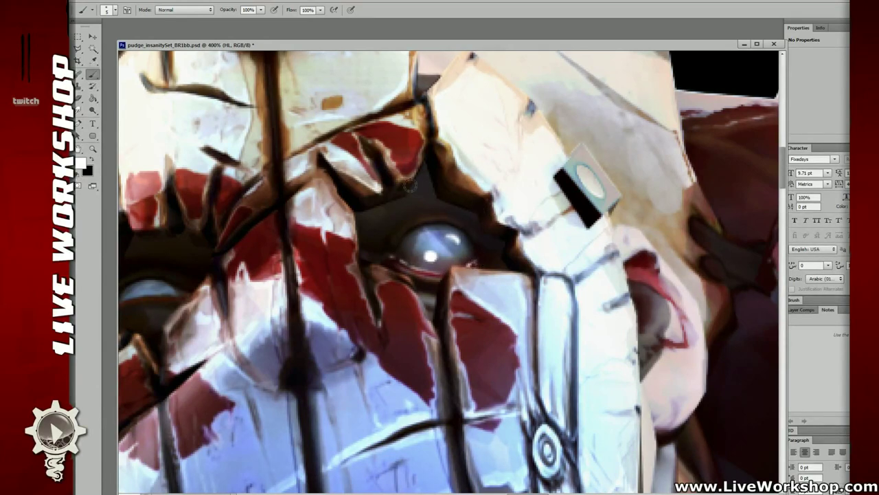
{"action": "left_click_drag", "start_coordinate": [411, 178], "coordinate": [430, 145]}
{"action": "left_click_drag", "start_coordinate": [485, 190], "coordinate": [476, 184]}
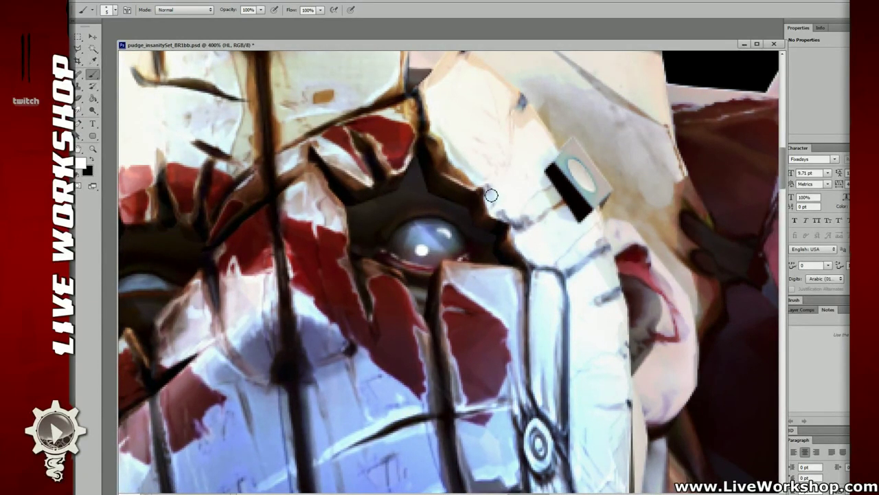
{"action": "left_click_drag", "start_coordinate": [507, 225], "coordinate": [514, 246]}
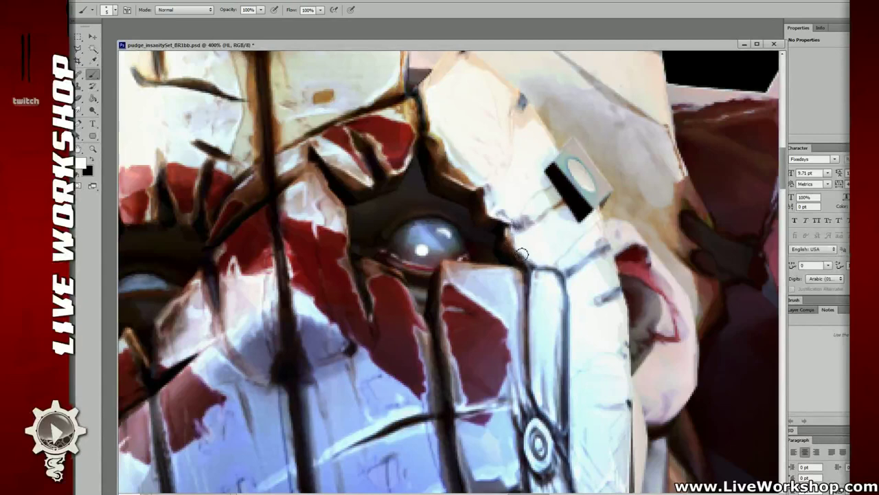
Paint white highlights on the round face and outer edges of the bolt beside the ear.
{"action": "left_click_drag", "start_coordinate": [591, 200], "coordinate": [517, 215]}
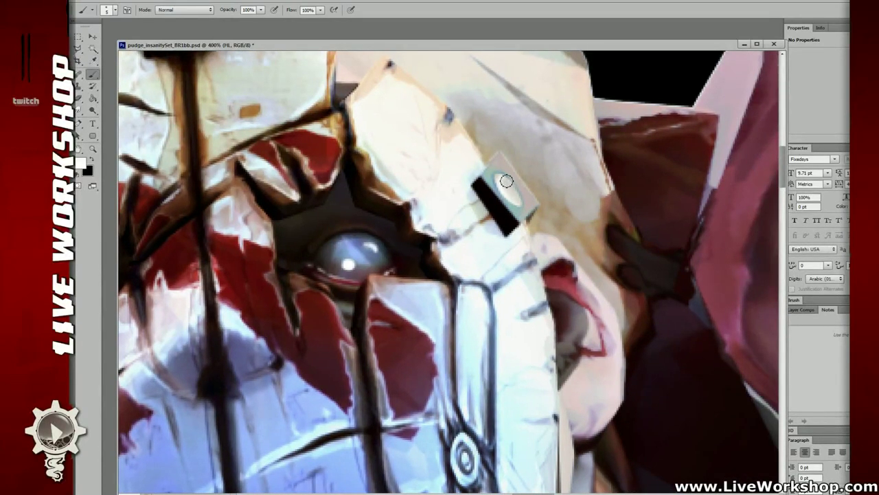
{"action": "left_click_drag", "start_coordinate": [507, 179], "coordinate": [479, 194]}
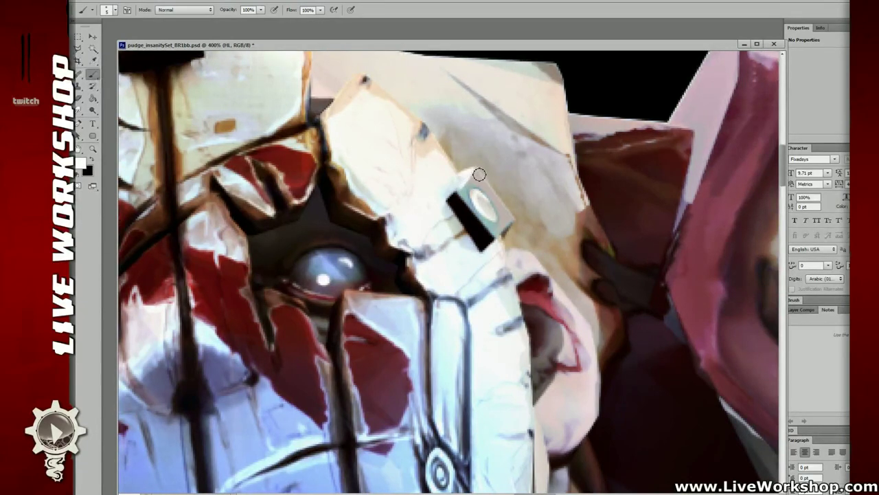
{"action": "left_click_drag", "start_coordinate": [475, 171], "coordinate": [515, 215]}
{"action": "key", "text": "ctrl+z"}
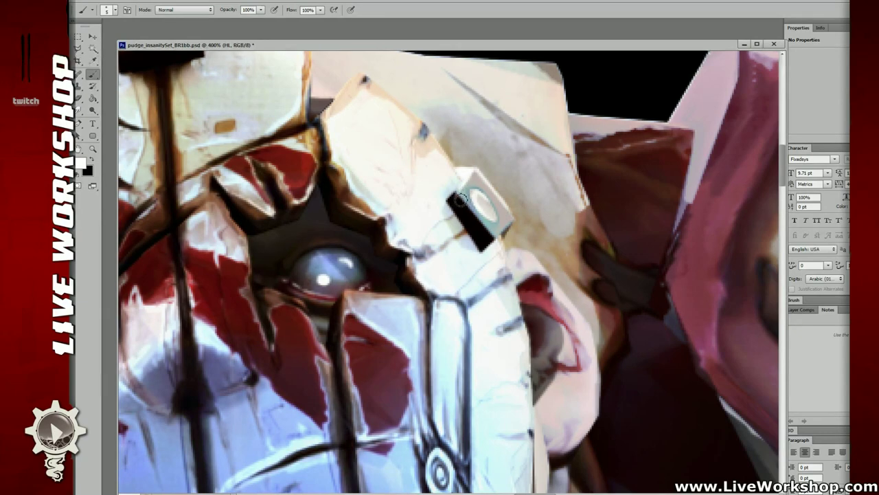
{"action": "mouse_move", "coordinate": [460, 197]}
{"action": "left_mouse_down"}
{"action": "mouse_move", "coordinate": [451, 200]}
{"action": "mouse_move", "coordinate": [457, 195]}
{"action": "left_mouse_up"}
Paint thin white highlights along the outer and upper plank edges of the wooden mask, from the ear to the forehead.
{"action": "left_click_drag", "start_coordinate": [548, 261], "coordinate": [489, 204]}
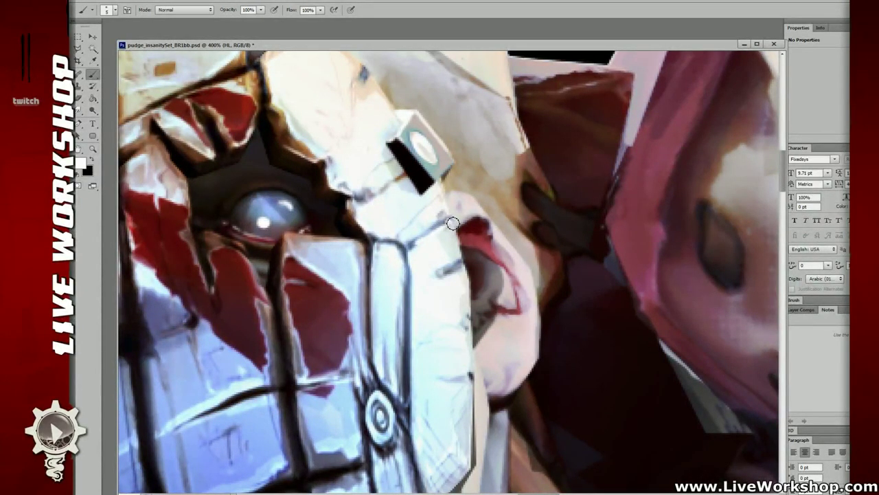
{"action": "mouse_move", "coordinate": [468, 261]}
{"action": "left_mouse_down"}
{"action": "mouse_move", "coordinate": [508, 287]}
{"action": "mouse_move", "coordinate": [588, 394]}
{"action": "left_mouse_up"}
{"action": "left_click_drag", "start_coordinate": [486, 216], "coordinate": [514, 245]}
{"action": "left_click_drag", "start_coordinate": [383, 195], "coordinate": [418, 153]}
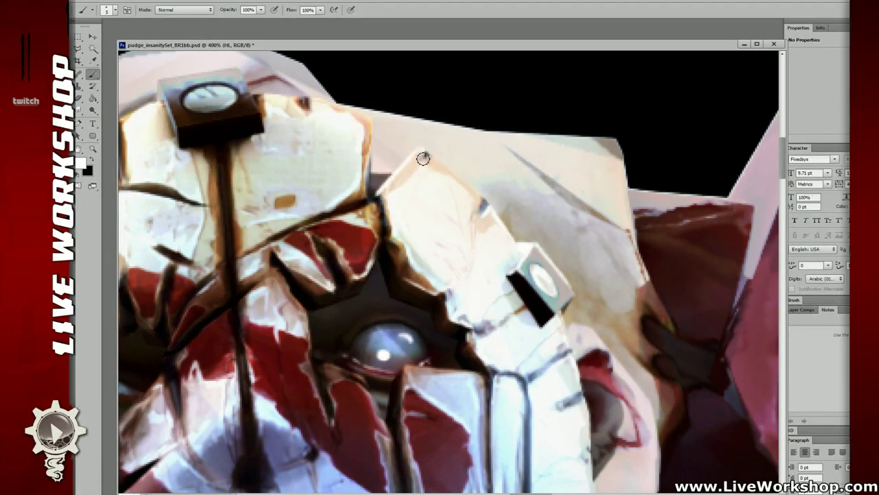
{"action": "left_click_drag", "start_coordinate": [455, 175], "coordinate": [557, 242]}
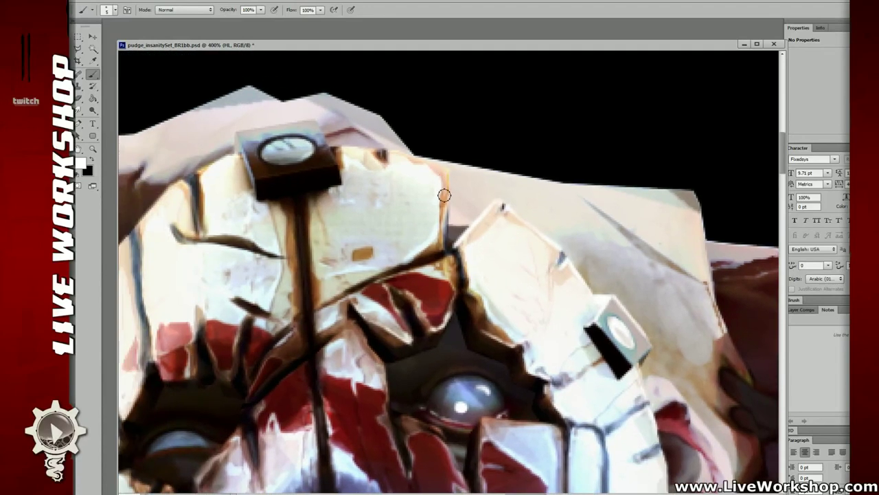
{"action": "mouse_move", "coordinate": [452, 182]}
{"action": "left_mouse_down"}
{"action": "mouse_move", "coordinate": [450, 211]}
{"action": "mouse_move", "coordinate": [452, 175]}
{"action": "mouse_move", "coordinate": [432, 169]}
{"action": "left_mouse_up"}
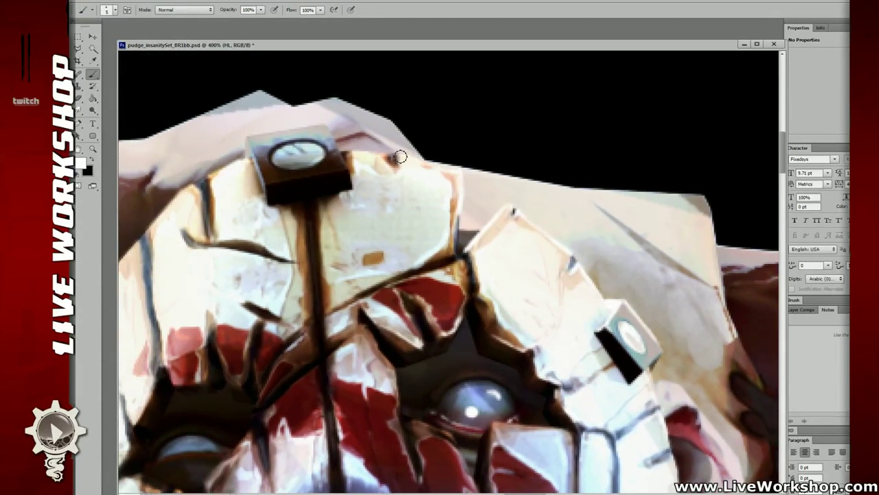
{"action": "left_click", "coordinate": [400, 156]}
{"action": "left_click_drag", "start_coordinate": [464, 178], "coordinate": [321, 161]}
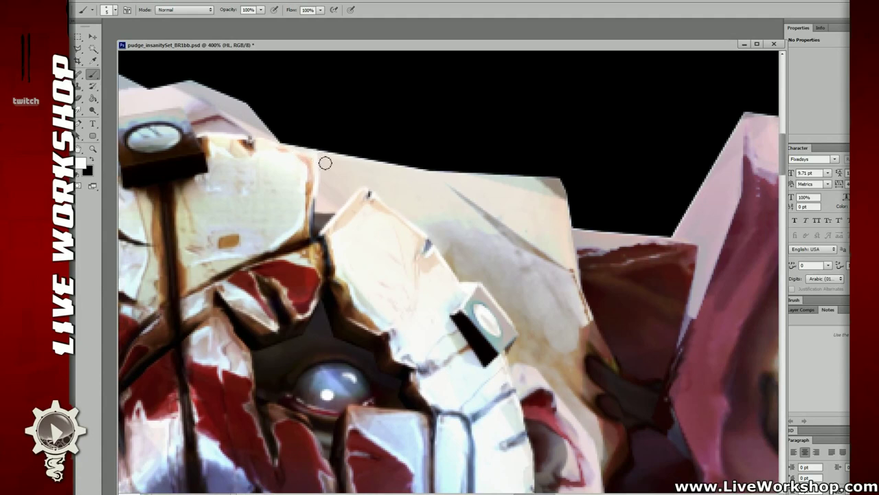
Highlight the rim, round face and edges of the forehead bolt in white, lowering the brush opacity to 67% for the softer edges.
{"action": "left_click_drag", "start_coordinate": [261, 151], "coordinate": [509, 154]}
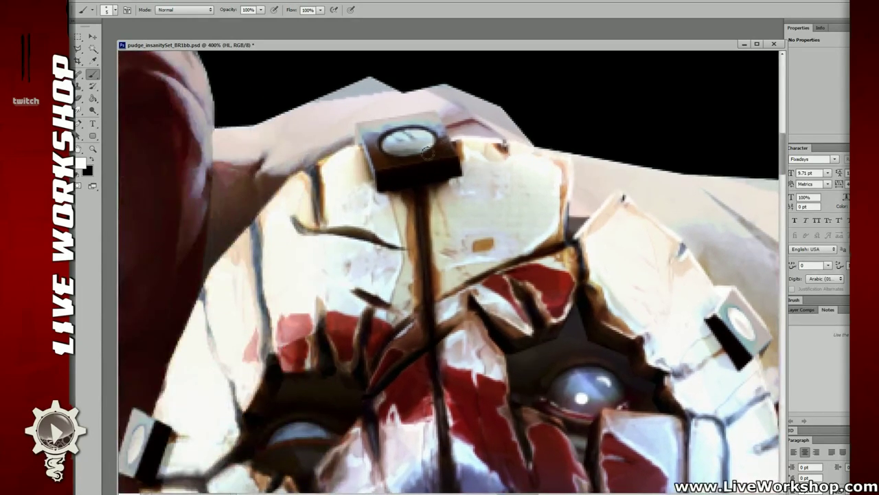
{"action": "mouse_move", "coordinate": [377, 124]}
{"action": "left_mouse_down"}
{"action": "mouse_move", "coordinate": [439, 113]}
{"action": "mouse_move", "coordinate": [460, 150]}
{"action": "mouse_move", "coordinate": [448, 131]}
{"action": "mouse_move", "coordinate": [462, 157]}
{"action": "left_mouse_up"}
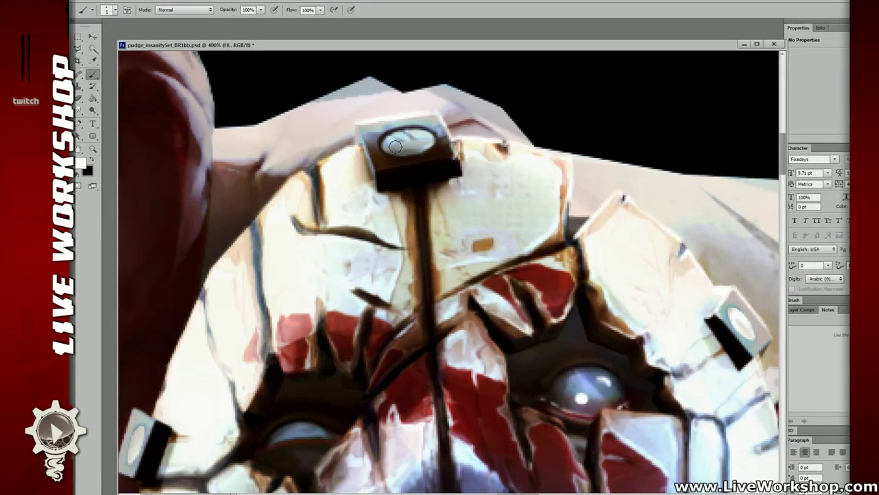
{"action": "mouse_move", "coordinate": [393, 138]}
{"action": "left_mouse_down"}
{"action": "mouse_move", "coordinate": [421, 139]}
{"action": "mouse_move", "coordinate": [388, 130]}
{"action": "mouse_move", "coordinate": [373, 157]}
{"action": "left_mouse_up"}
{"action": "left_click", "coordinate": [262, 10]}
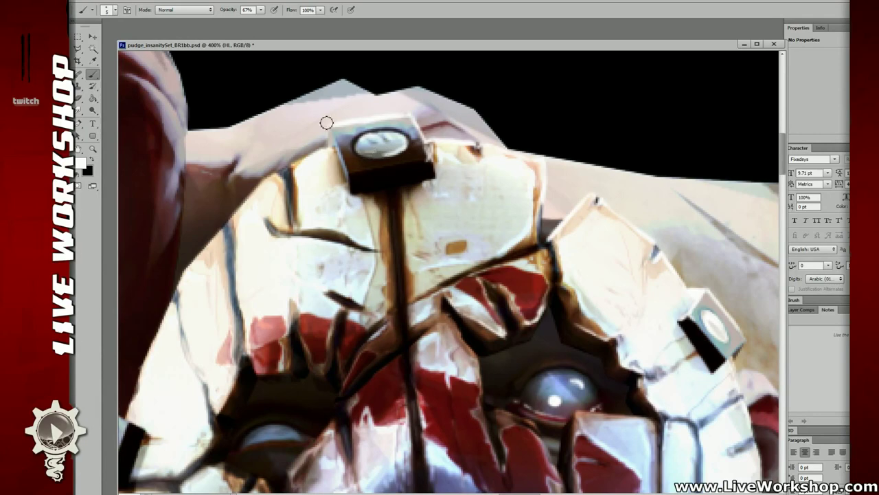
{"action": "mouse_move", "coordinate": [331, 127]}
{"action": "left_mouse_down"}
{"action": "mouse_move", "coordinate": [335, 148]}
{"action": "mouse_move", "coordinate": [331, 129]}
{"action": "mouse_move", "coordinate": [352, 175]}
{"action": "mouse_move", "coordinate": [437, 163]}
{"action": "mouse_move", "coordinate": [360, 181]}
{"action": "mouse_move", "coordinate": [440, 165]}
{"action": "left_mouse_up"}
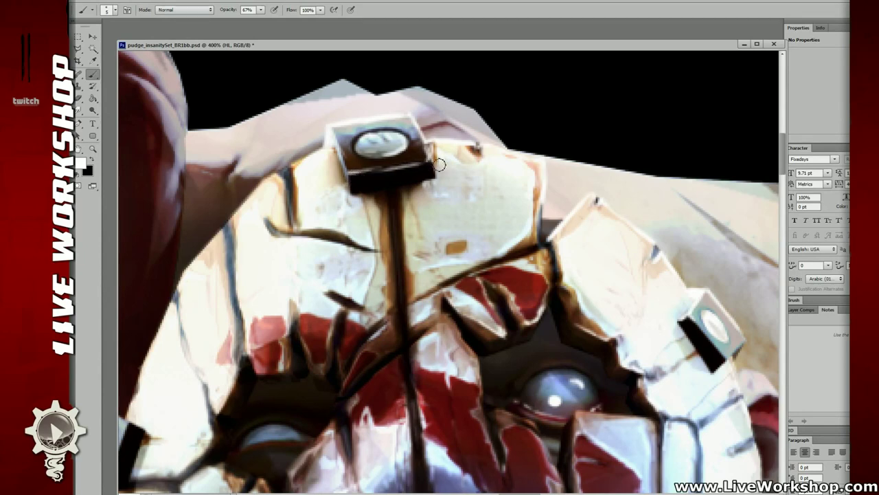
Undo the last stroke and paint thin white highlights along the diagonal forehead crack and the plank edge above the glinting eye.
{"action": "key", "text": "ctrl+z"}
{"action": "left_click_drag", "start_coordinate": [372, 173], "coordinate": [452, 158]}
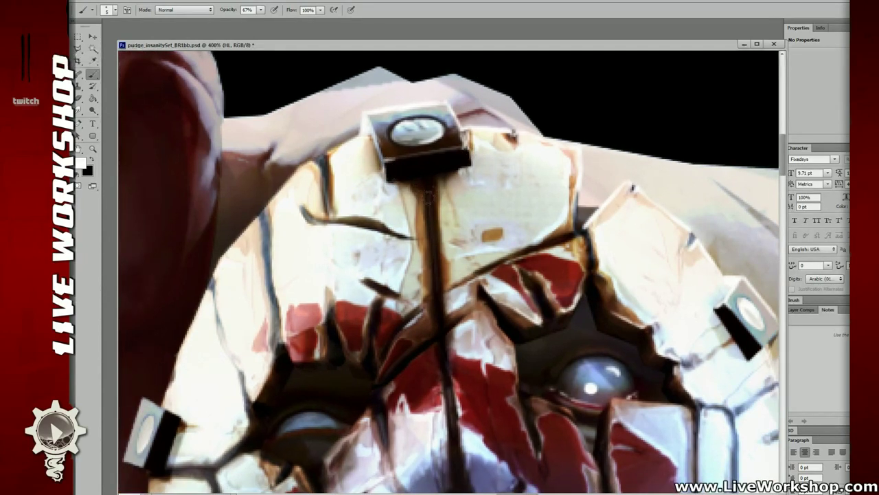
{"action": "left_click_drag", "start_coordinate": [429, 196], "coordinate": [405, 165]}
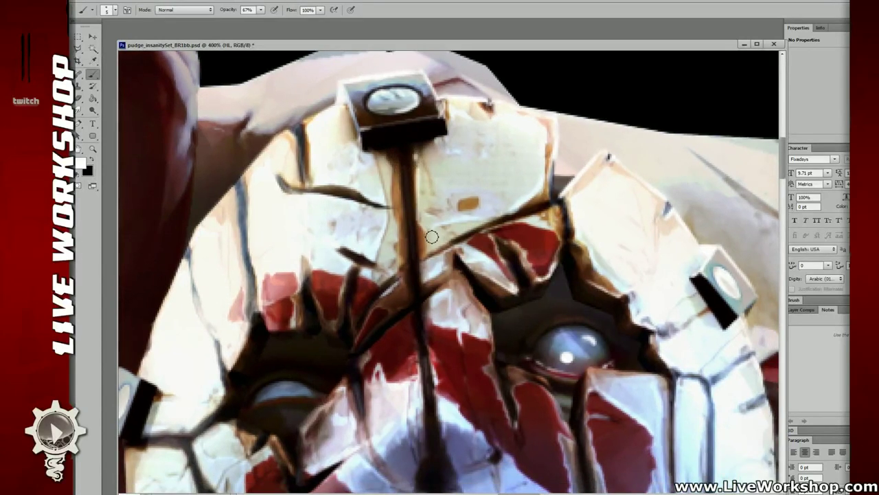
{"action": "mouse_move", "coordinate": [437, 252]}
{"action": "left_mouse_down"}
{"action": "mouse_move", "coordinate": [424, 231]}
{"action": "mouse_move", "coordinate": [505, 189]}
{"action": "mouse_move", "coordinate": [535, 205]}
{"action": "mouse_move", "coordinate": [507, 169]}
{"action": "left_mouse_up"}
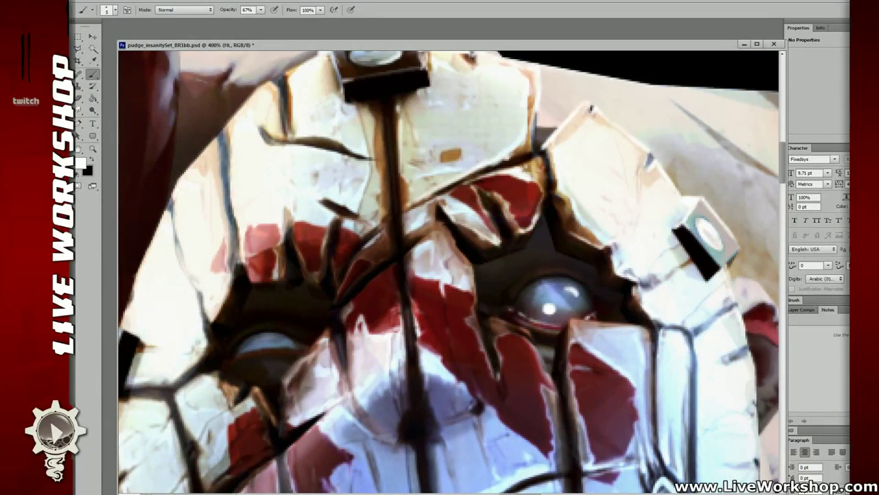
{"action": "left_click_drag", "start_coordinate": [512, 187], "coordinate": [493, 182]}
{"action": "left_click_drag", "start_coordinate": [530, 156], "coordinate": [541, 183]}
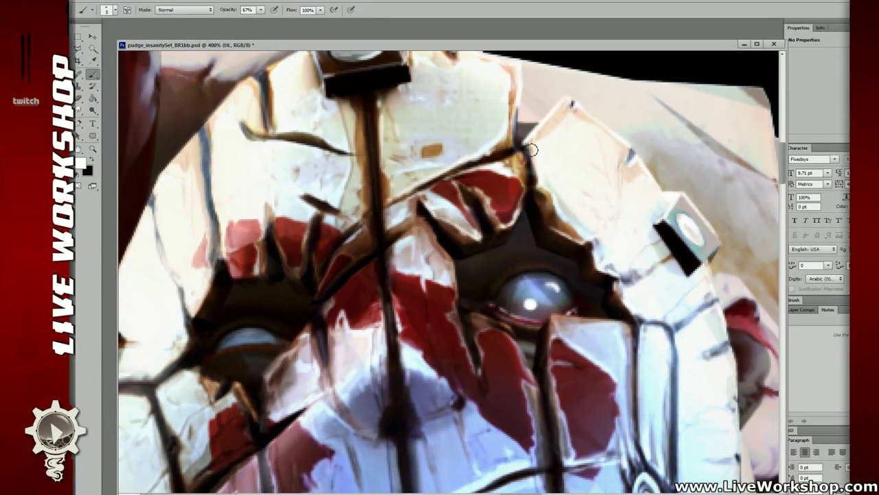
{"action": "mouse_move", "coordinate": [295, 146]}
{"action": "left_mouse_down"}
{"action": "mouse_move", "coordinate": [357, 148]}
{"action": "mouse_move", "coordinate": [367, 183]}
{"action": "mouse_move", "coordinate": [426, 197]}
{"action": "left_mouse_up"}
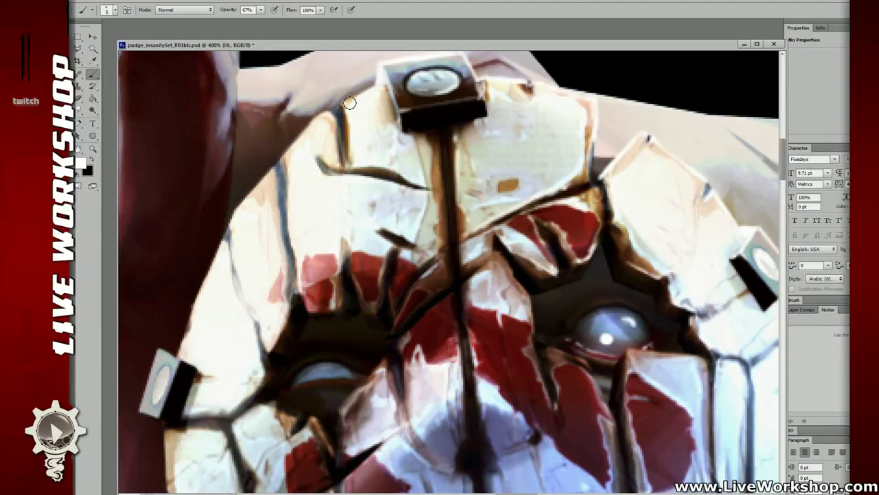
Paint thin white highlights along the mask's left outer edge, from the forehead plank beside the crack down to the side bolt.
{"action": "left_click_drag", "start_coordinate": [349, 103], "coordinate": [387, 90]}
{"action": "left_click_drag", "start_coordinate": [346, 126], "coordinate": [355, 166]}
{"action": "mouse_move", "coordinate": [351, 122]}
{"action": "left_mouse_down"}
{"action": "mouse_move", "coordinate": [350, 159]}
{"action": "mouse_move", "coordinate": [358, 168]}
{"action": "mouse_move", "coordinate": [388, 152]}
{"action": "left_mouse_up"}
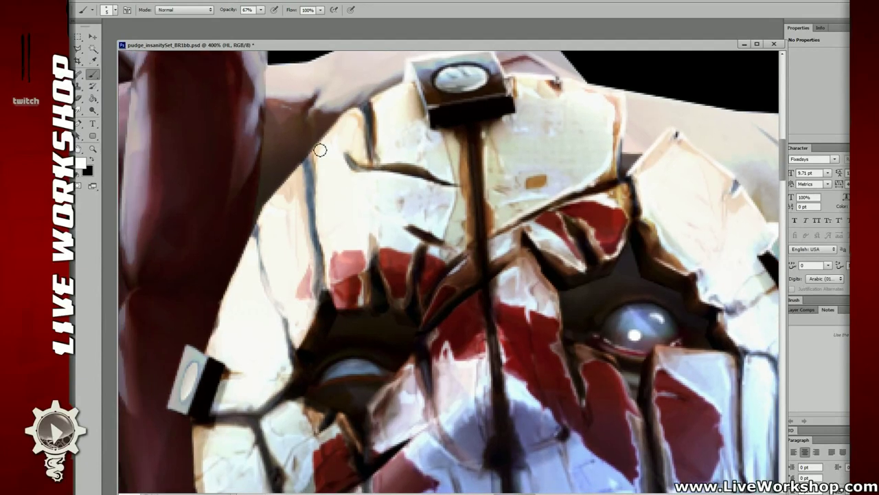
{"action": "left_click_drag", "start_coordinate": [330, 151], "coordinate": [354, 130]}
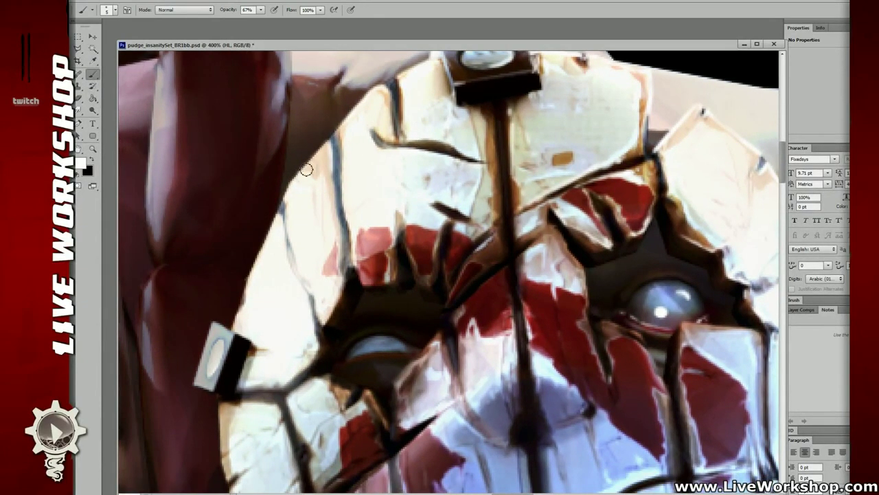
{"action": "left_click_drag", "start_coordinate": [306, 170], "coordinate": [337, 140]}
{"action": "left_click_drag", "start_coordinate": [328, 190], "coordinate": [360, 144]}
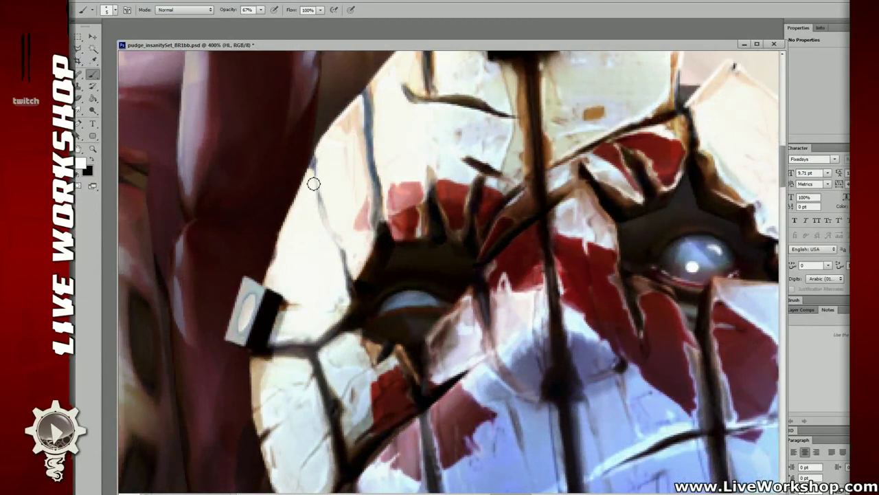
{"action": "left_click_drag", "start_coordinate": [276, 266], "coordinate": [280, 249]}
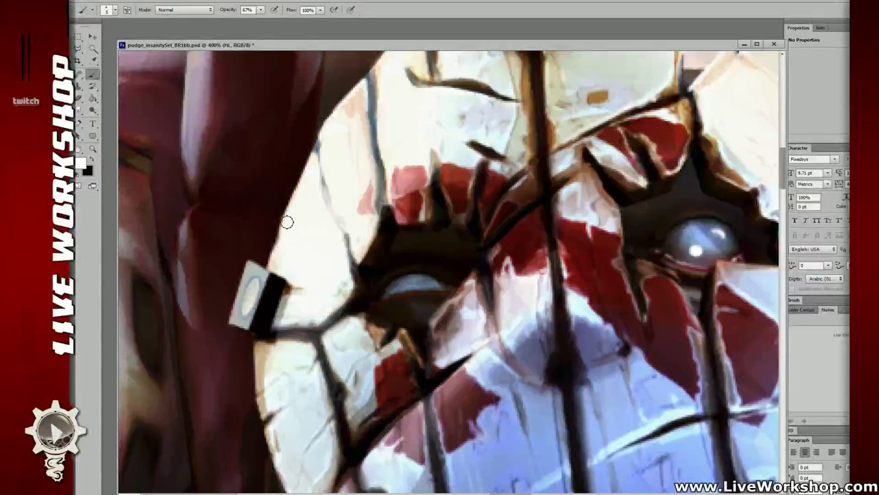
{"action": "left_click_drag", "start_coordinate": [311, 202], "coordinate": [286, 120]}
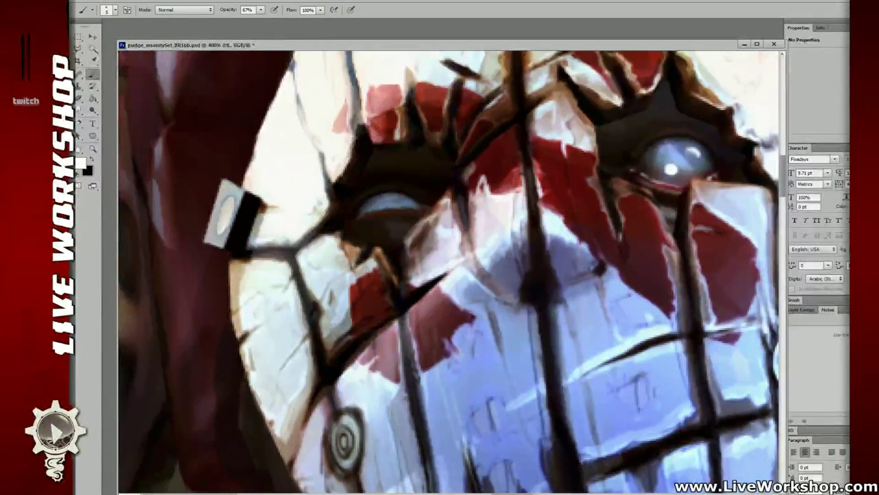
Examine the whole figure at several magnifications to judge how the mask highlights read against the body.
{"action": "key", "text": "ctrl+minus"}
{"action": "key", "text": "ctrl+minus"}
{"action": "key", "text": "ctrl+minus"}
{"action": "key", "text": "ctrl+minus"}
{"action": "key", "text": "ctrl+minus"}
{"action": "left_click_drag", "start_coordinate": [500, 311], "coordinate": [493, 245]}
{"action": "scroll", "coordinate": [494, 246], "scroll_direction": "down", "scroll_amount": 1}
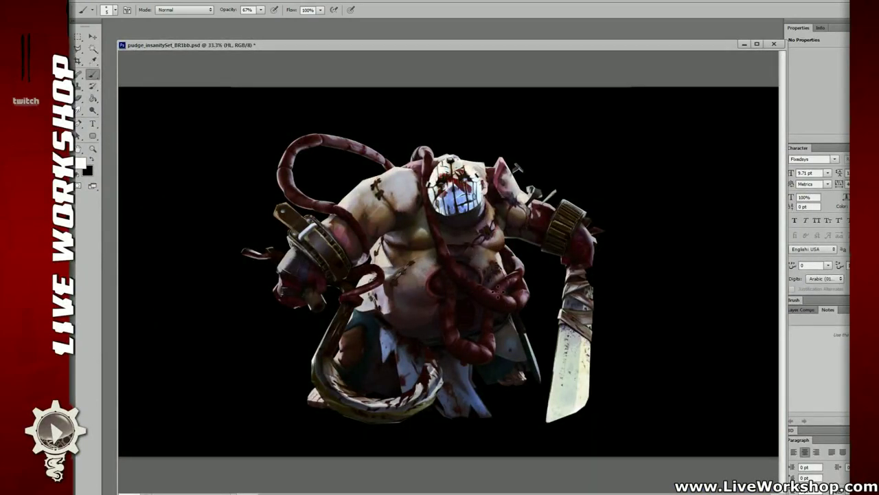
{"action": "scroll", "coordinate": [500, 197], "scroll_direction": "up", "scroll_amount": 1}
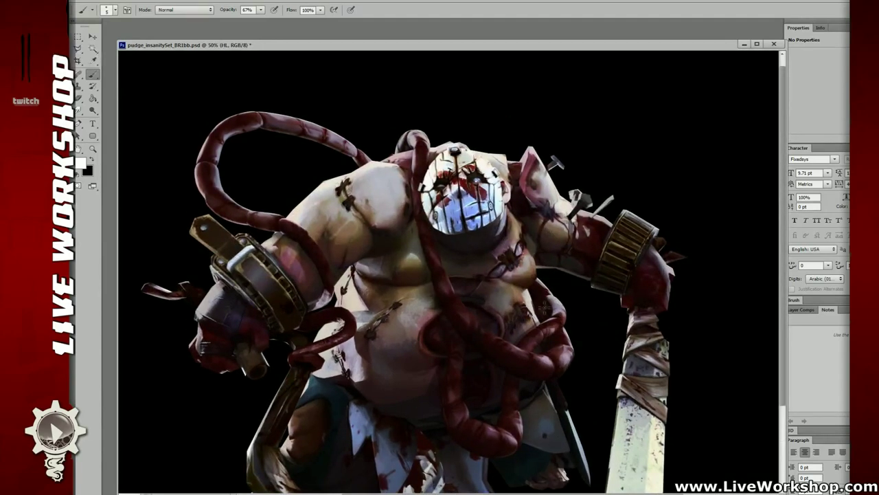
{"action": "scroll", "coordinate": [469, 329], "scroll_direction": "down", "scroll_amount": 2}
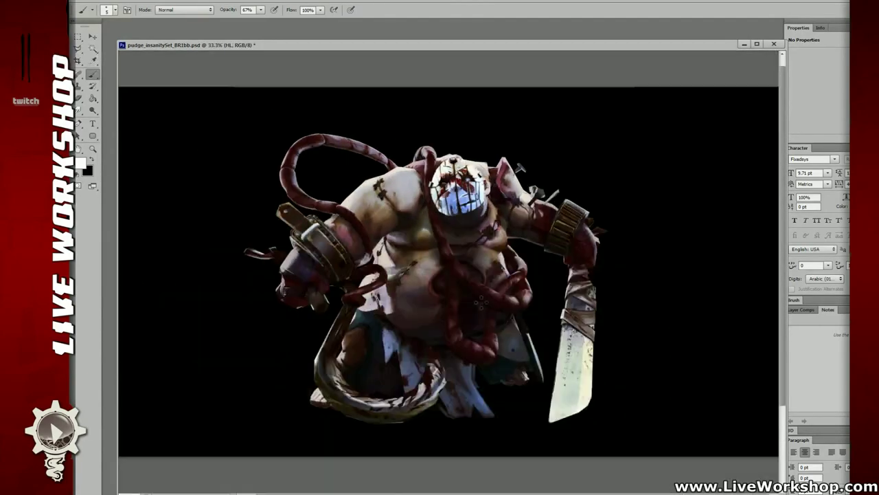
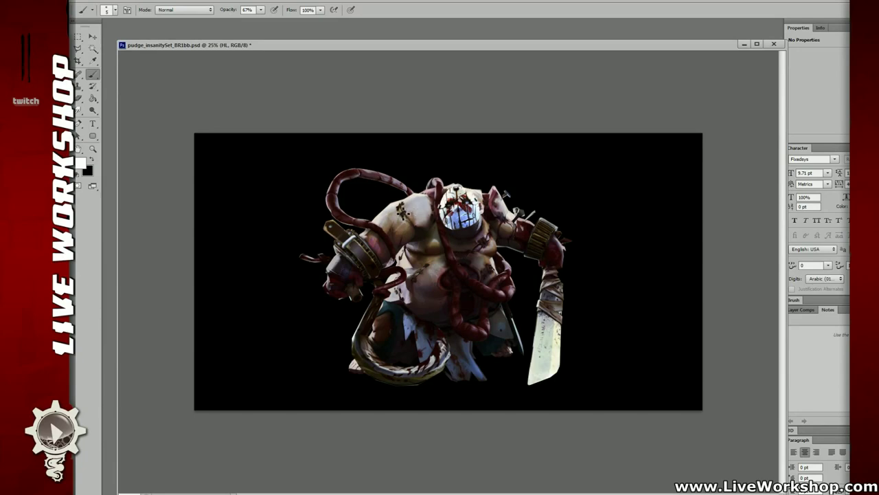
{"action": "key", "text": "ctrl+plus"}
{"action": "key", "text": "ctrl+plus"}
{"action": "key", "text": "ctrl+minus"}
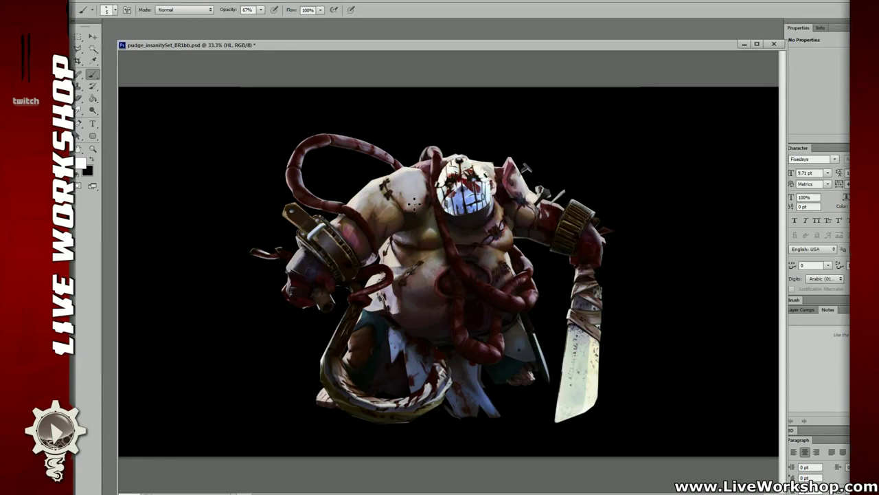
{"action": "key", "text": "ctrl+plus"}
{"action": "key", "text": "ctrl+plus"}
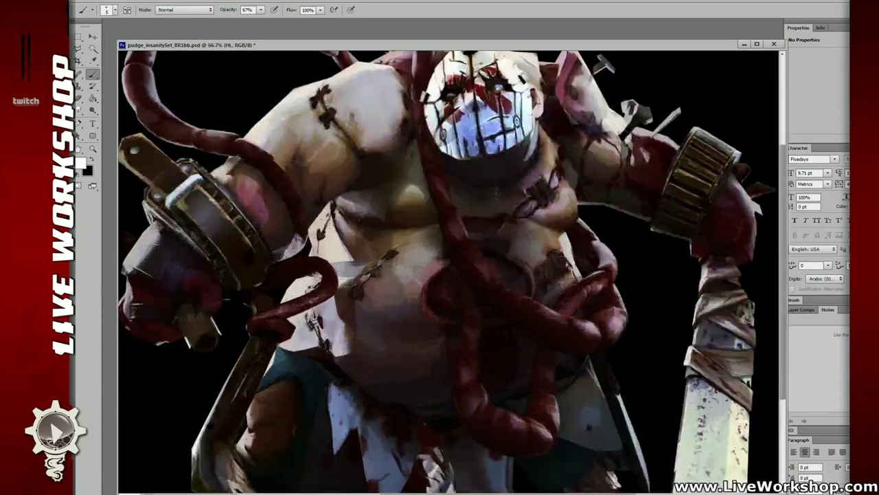
Paint thin white highlights beneath the curved and short forehead cracks above the mask's left eye hole.
{"action": "left_click_drag", "start_coordinate": [498, 155], "coordinate": [443, 254]}
{"action": "left_click_drag", "start_coordinate": [434, 216], "coordinate": [479, 255]}
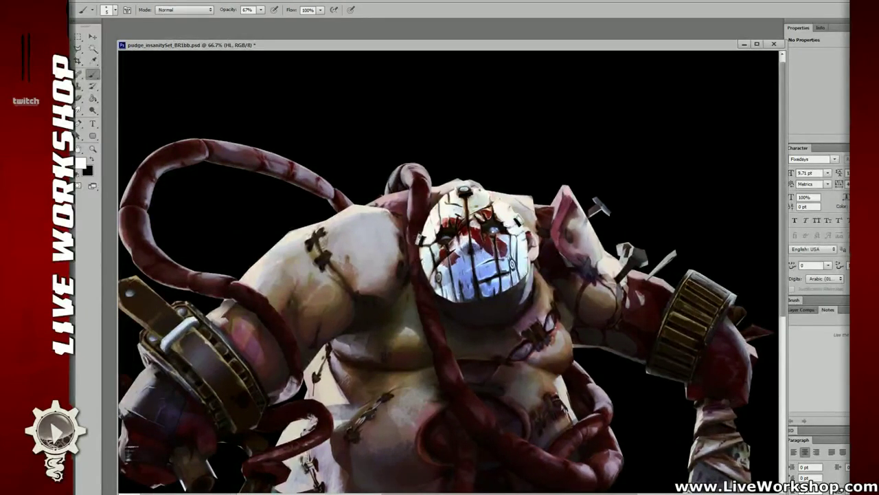
{"action": "key", "text": "ctrl+plus"}
{"action": "key", "text": "ctrl+plus"}
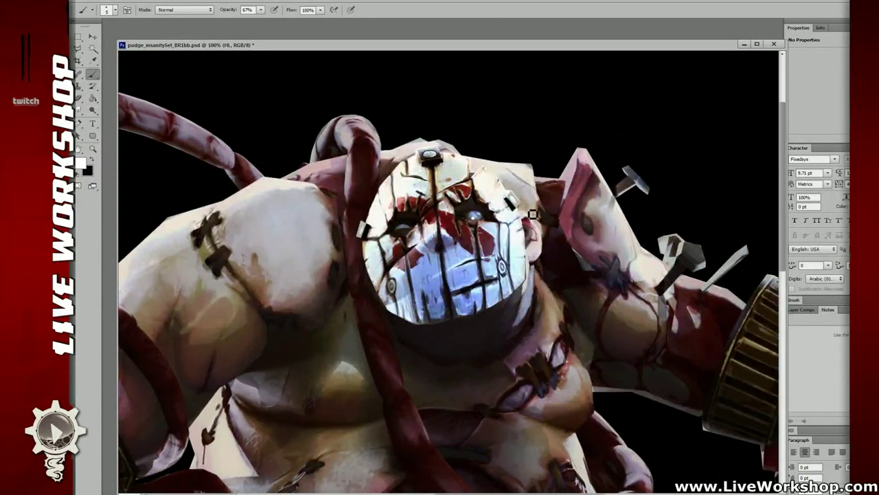
{"action": "key", "text": "ctrl+plus"}
{"action": "key", "text": "ctrl+plus"}
{"action": "key", "text": "ctrl+plus"}
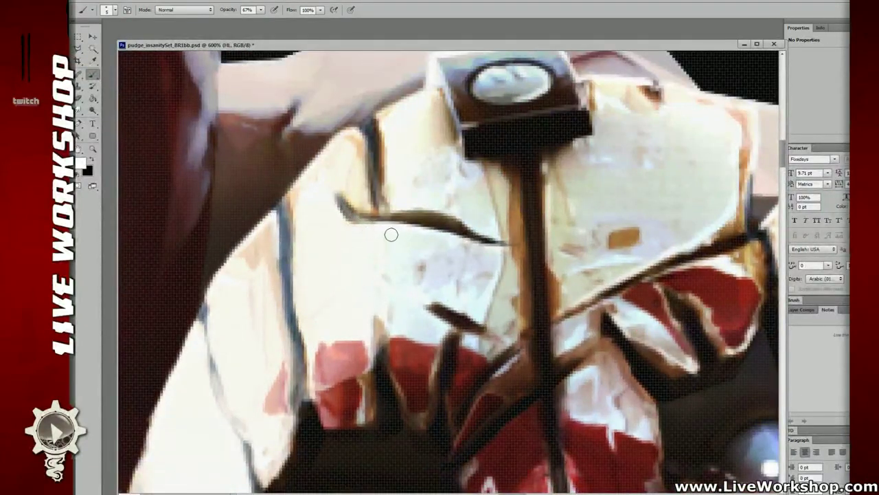
{"action": "mouse_move", "coordinate": [451, 239]}
{"action": "left_mouse_down"}
{"action": "mouse_move", "coordinate": [320, 200]}
{"action": "mouse_move", "coordinate": [380, 219]}
{"action": "left_mouse_up"}
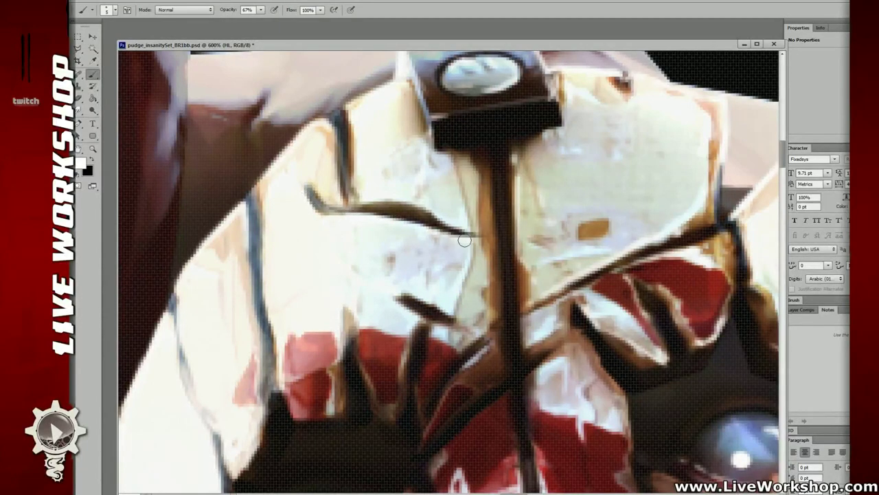
{"action": "left_click_drag", "start_coordinate": [360, 217], "coordinate": [406, 204]}
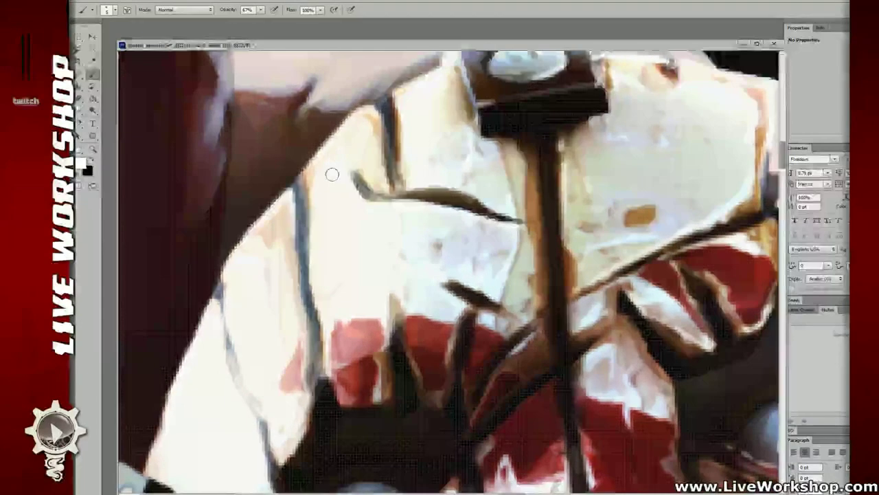
{"action": "scroll", "coordinate": [309, 310], "scroll_direction": "down", "scroll_amount": 3}
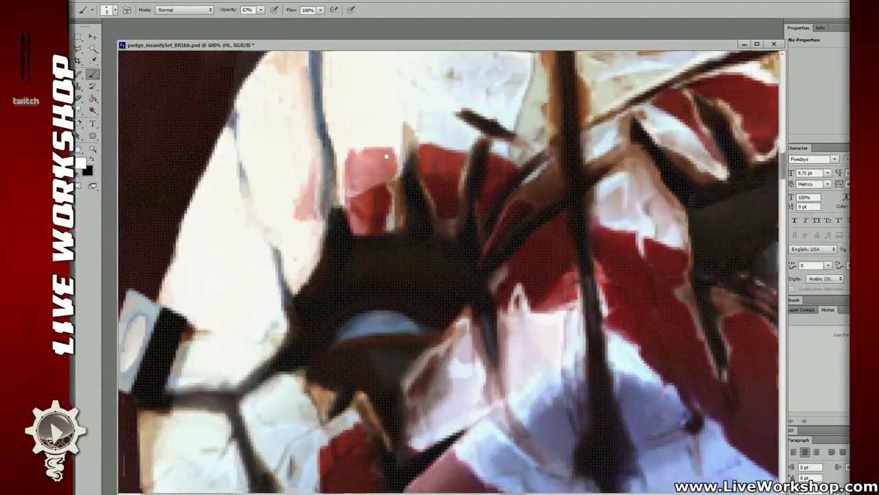
{"action": "left_click_drag", "start_coordinate": [386, 157], "coordinate": [366, 145]}
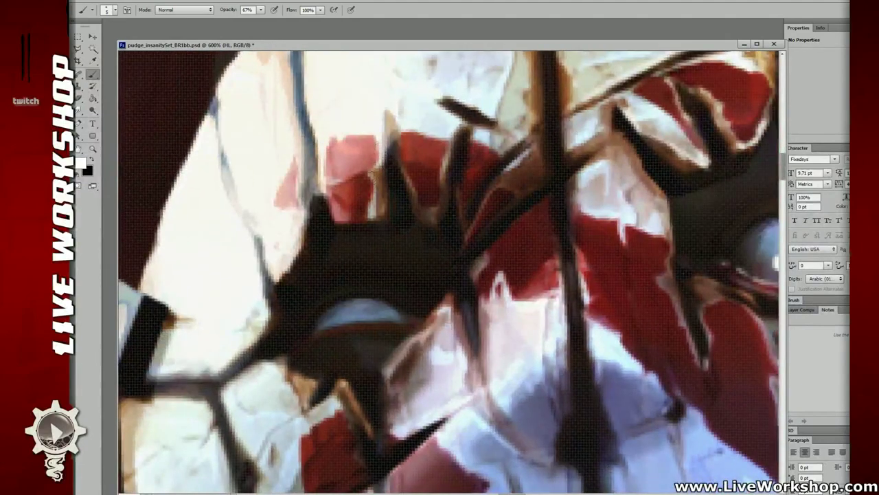
{"action": "mouse_move", "coordinate": [422, 179]}
{"action": "left_mouse_down"}
{"action": "mouse_move", "coordinate": [352, 197]}
{"action": "mouse_move", "coordinate": [367, 226]}
{"action": "left_mouse_up"}
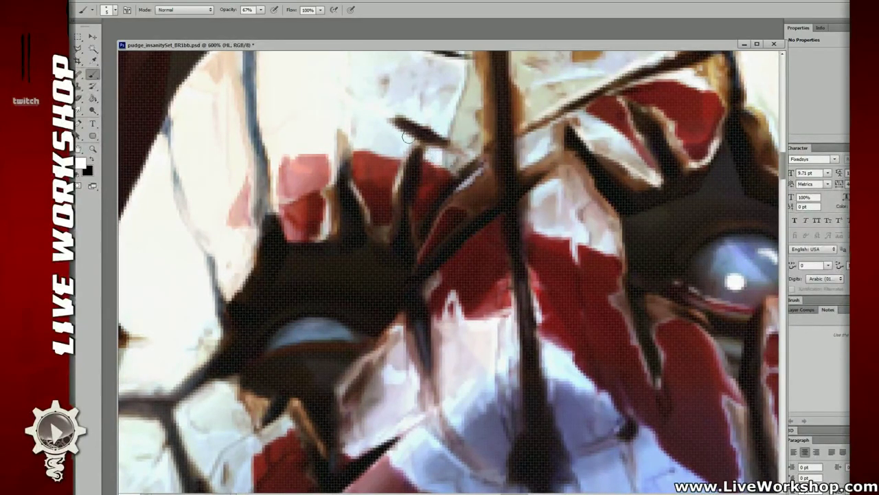
Highlight in white the diagonal crack across the nose bridge and the jagged crack below the right eye's inner corner.
{"action": "key", "text": "ctrl+minus"}
{"action": "key", "text": "ctrl+minus"}
{"action": "key", "text": "ctrl+minus"}
{"action": "key", "text": "ctrl+minus"}
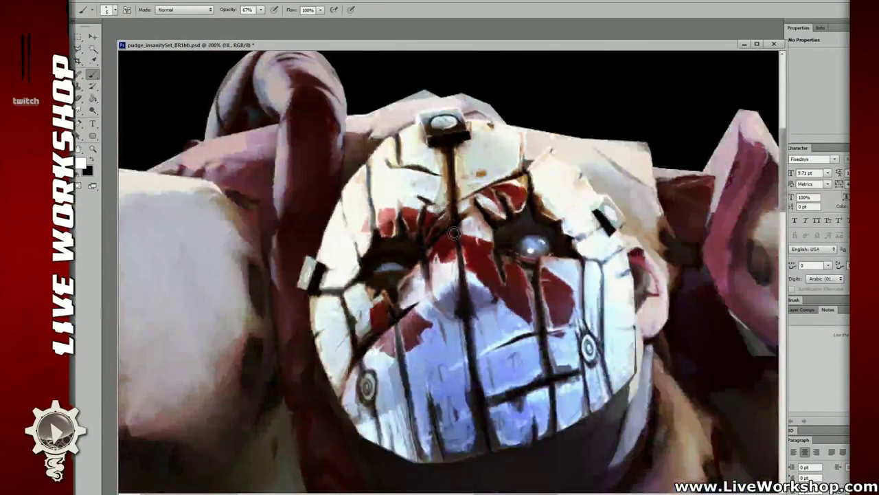
{"action": "scroll", "coordinate": [454, 234], "scroll_direction": "up", "scroll_amount": 2}
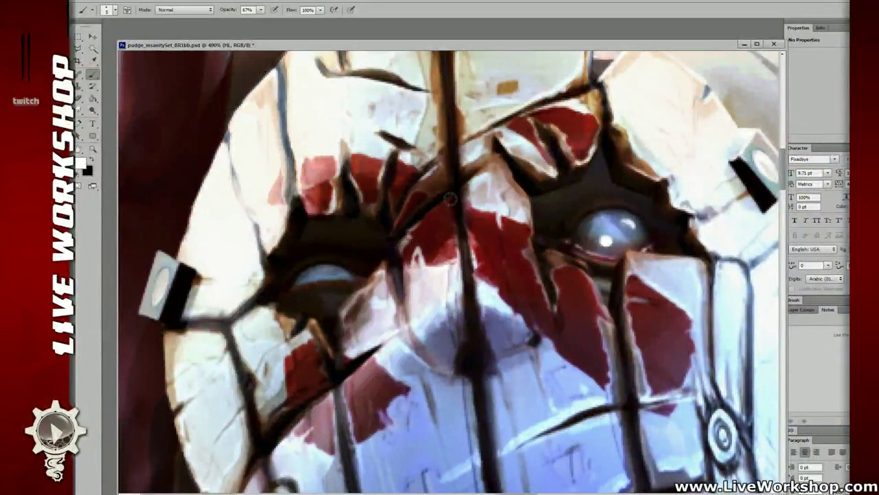
{"action": "mouse_move", "coordinate": [412, 228]}
{"action": "left_mouse_down"}
{"action": "mouse_move", "coordinate": [485, 167]}
{"action": "mouse_move", "coordinate": [551, 176]}
{"action": "mouse_move", "coordinate": [534, 224]}
{"action": "mouse_move", "coordinate": [540, 237]}
{"action": "mouse_move", "coordinate": [480, 171]}
{"action": "left_mouse_up"}
{"action": "left_click_drag", "start_coordinate": [497, 215], "coordinate": [494, 247]}
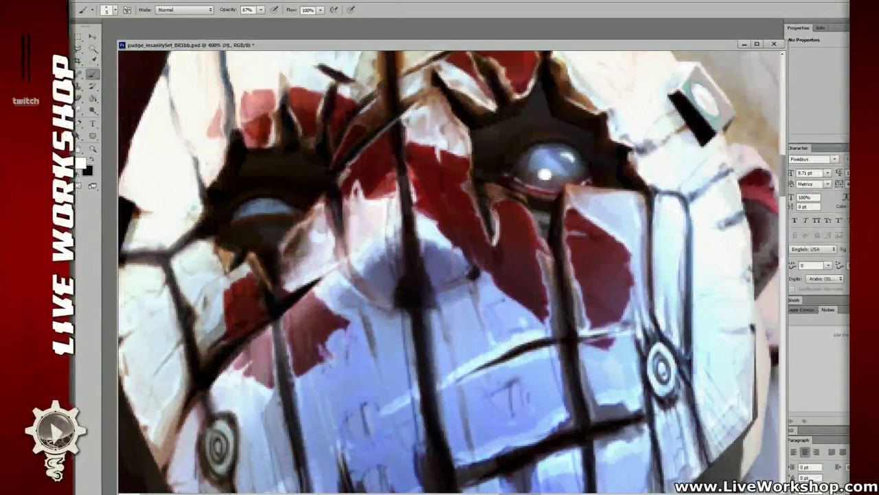
Paint white highlights along the top and side edges of the cheek plank beneath the glinting eye.
{"action": "left_click_drag", "start_coordinate": [571, 192], "coordinate": [570, 220]}
{"action": "left_click_drag", "start_coordinate": [571, 189], "coordinate": [643, 193]}
{"action": "mouse_move", "coordinate": [644, 198]}
{"action": "left_mouse_down"}
{"action": "mouse_move", "coordinate": [535, 175]}
{"action": "mouse_move", "coordinate": [535, 223]}
{"action": "left_mouse_up"}
{"action": "left_click_drag", "start_coordinate": [554, 176], "coordinate": [579, 196]}
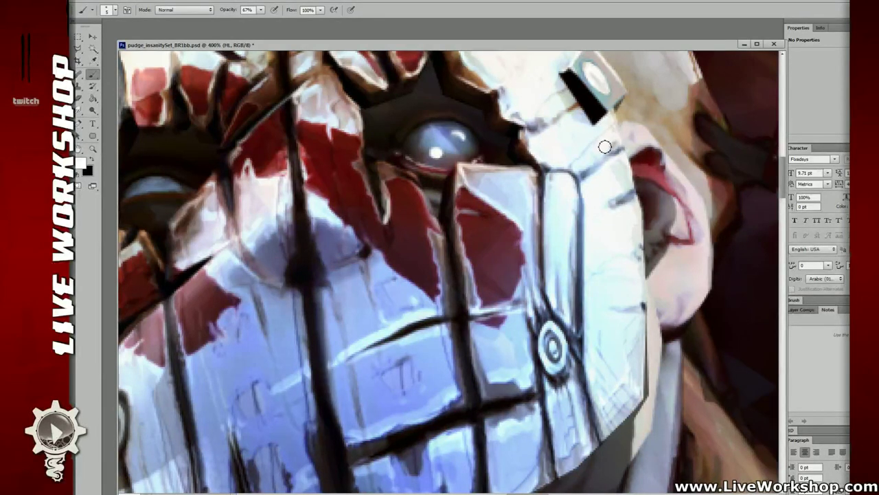
{"action": "left_click_drag", "start_coordinate": [522, 173], "coordinate": [583, 197]}
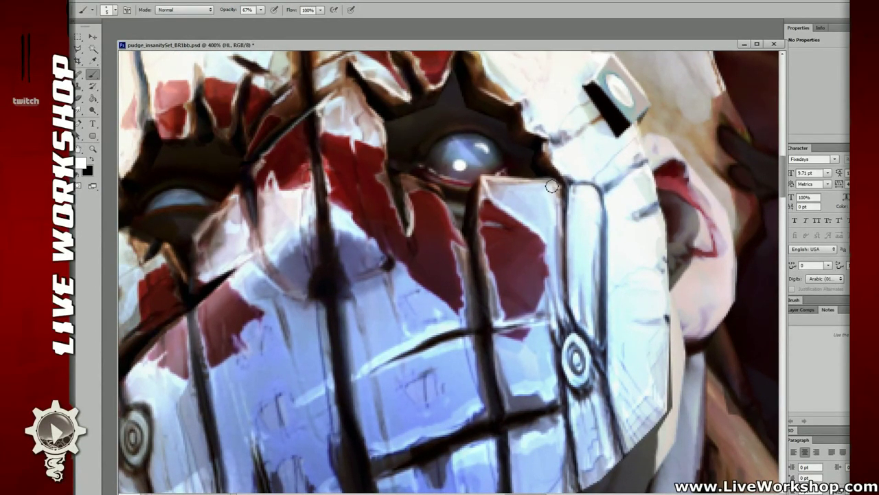
{"action": "left_click_drag", "start_coordinate": [464, 184], "coordinate": [479, 208]}
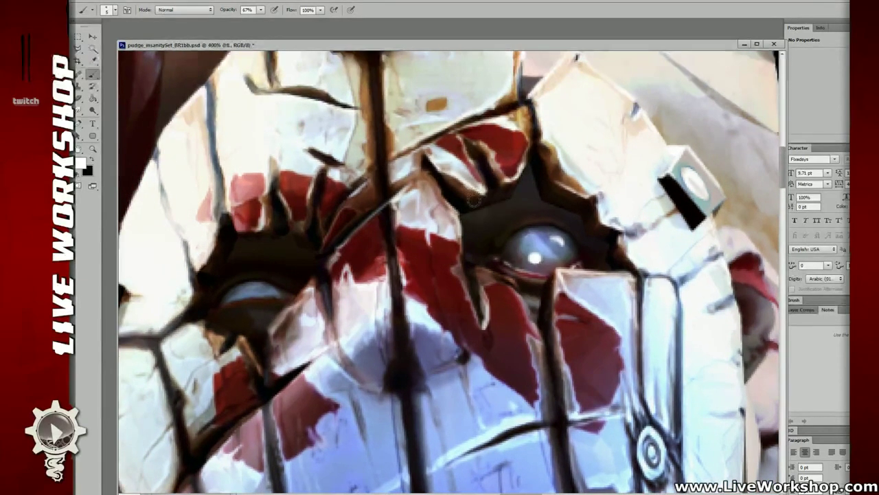
Highlight in white the jagged splinters along the upper and outer edges of the mask's left eye hole.
{"action": "mouse_move", "coordinate": [344, 207]}
{"action": "left_mouse_down"}
{"action": "mouse_move", "coordinate": [422, 171]}
{"action": "mouse_move", "coordinate": [432, 181]}
{"action": "left_mouse_up"}
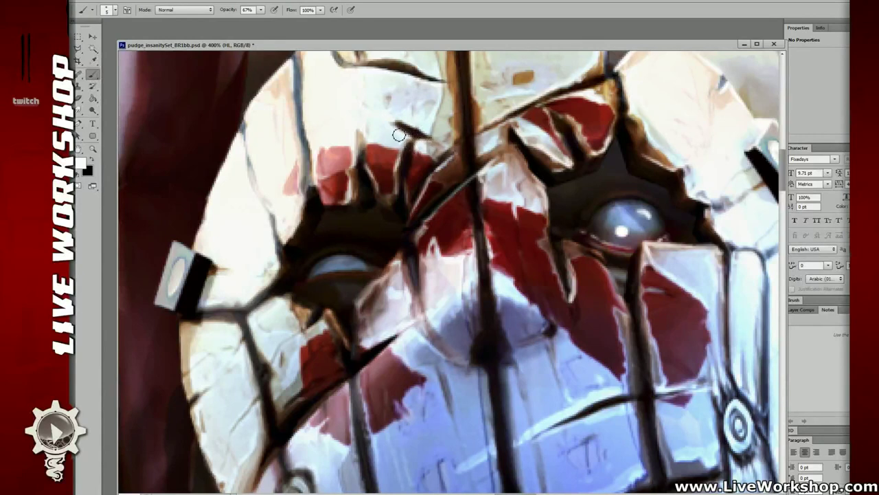
{"action": "left_click_drag", "start_coordinate": [405, 138], "coordinate": [410, 152]}
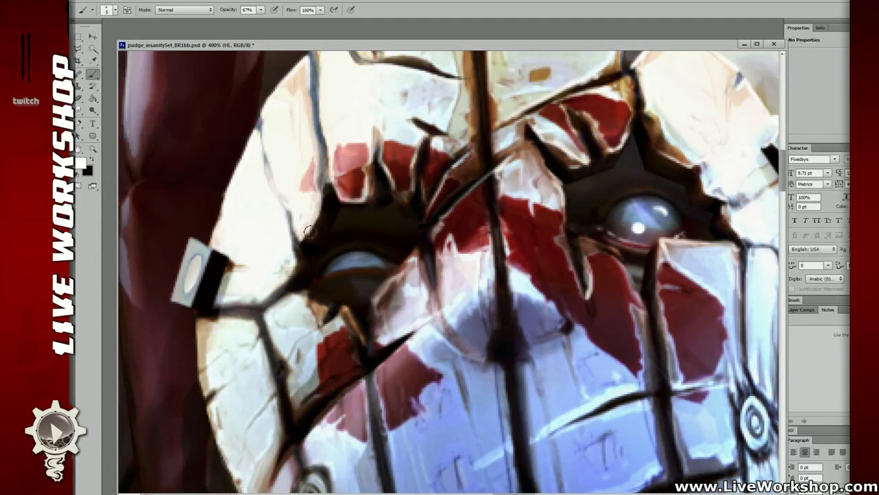
{"action": "left_click_drag", "start_coordinate": [298, 258], "coordinate": [310, 234]}
{"action": "left_click_drag", "start_coordinate": [293, 269], "coordinate": [345, 211]}
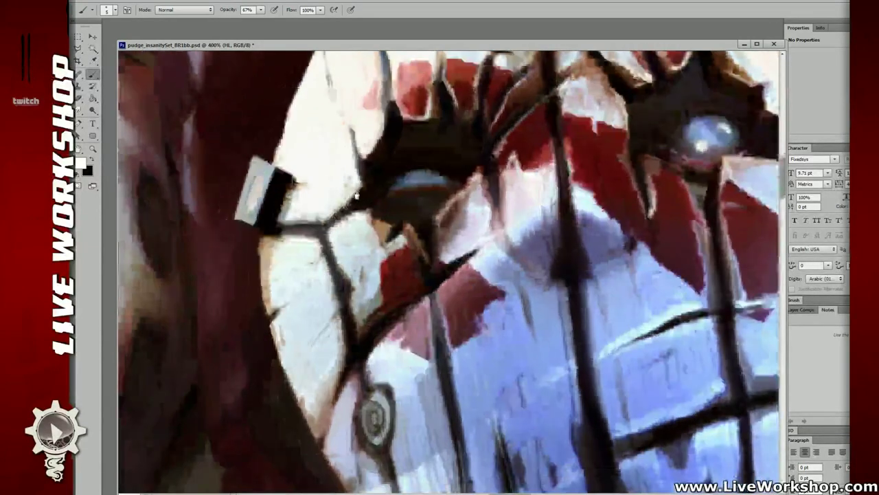
Paint thin white highlights along the lower edge and splinters of the left eye hole, toward the nose plank.
{"action": "mouse_move", "coordinate": [282, 237]}
{"action": "left_mouse_down"}
{"action": "mouse_move", "coordinate": [336, 243]}
{"action": "mouse_move", "coordinate": [331, 235]}
{"action": "mouse_move", "coordinate": [374, 210]}
{"action": "left_mouse_up"}
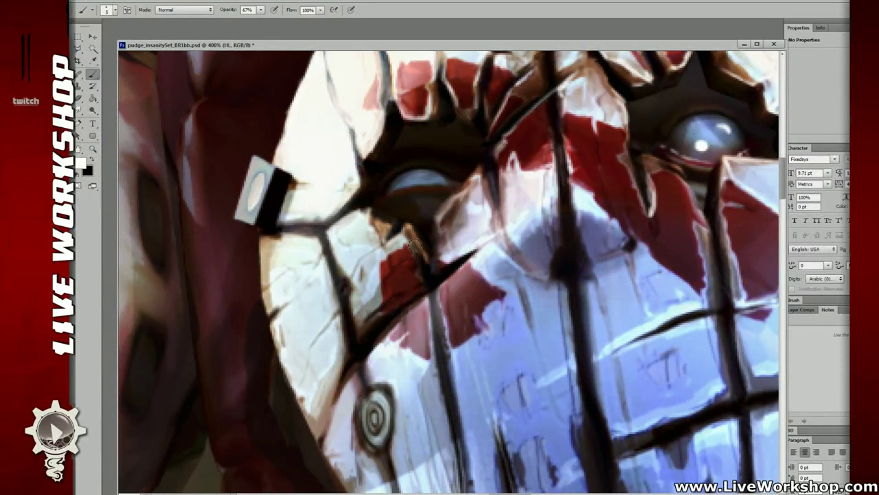
{"action": "left_click_drag", "start_coordinate": [415, 254], "coordinate": [386, 239]}
{"action": "mouse_move", "coordinate": [407, 208]}
{"action": "left_mouse_down"}
{"action": "mouse_move", "coordinate": [411, 230]}
{"action": "mouse_move", "coordinate": [418, 188]}
{"action": "mouse_move", "coordinate": [452, 161]}
{"action": "left_mouse_up"}
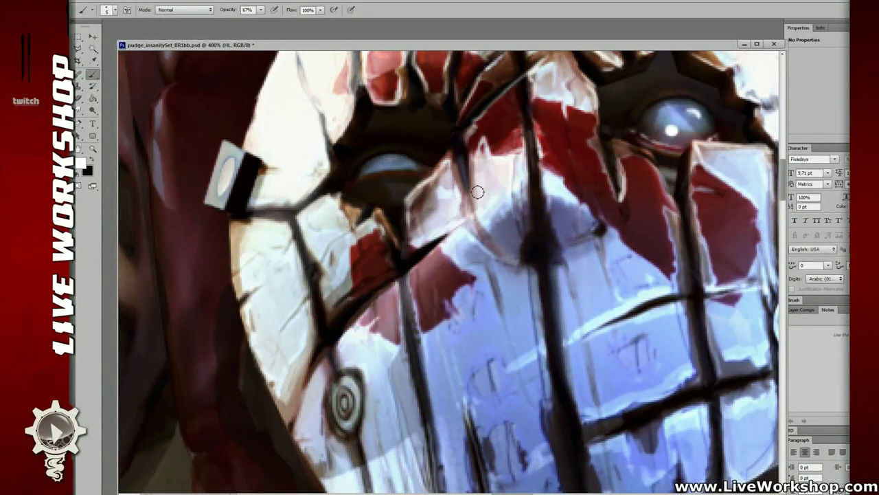
Paint thin white highlights along the cracks and edges of the nose plank beside the central vertical gap.
{"action": "left_click_drag", "start_coordinate": [476, 194], "coordinate": [483, 225]}
{"action": "left_click_drag", "start_coordinate": [506, 173], "coordinate": [453, 143]}
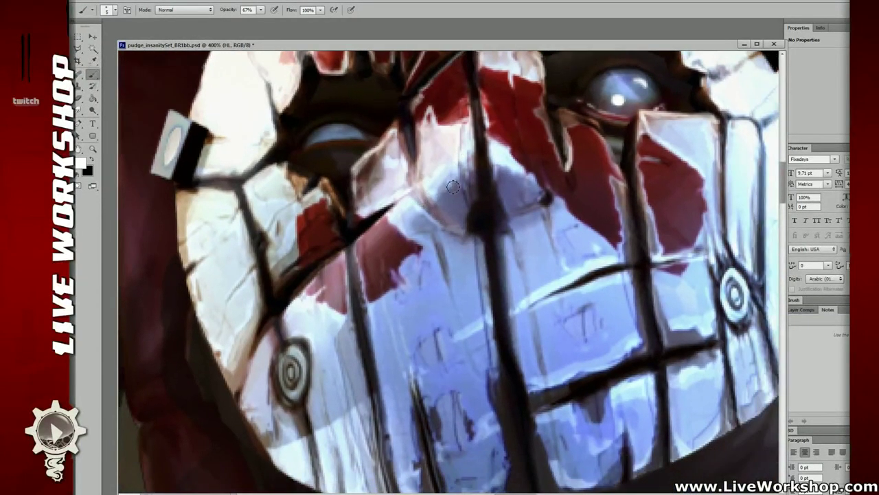
{"action": "mouse_move", "coordinate": [454, 185]}
{"action": "left_mouse_down"}
{"action": "mouse_move", "coordinate": [461, 156]}
{"action": "mouse_move", "coordinate": [475, 169]}
{"action": "mouse_move", "coordinate": [480, 233]}
{"action": "left_mouse_up"}
{"action": "mouse_move", "coordinate": [459, 205]}
{"action": "left_mouse_down"}
{"action": "mouse_move", "coordinate": [461, 214]}
{"action": "mouse_move", "coordinate": [493, 198]}
{"action": "left_mouse_up"}
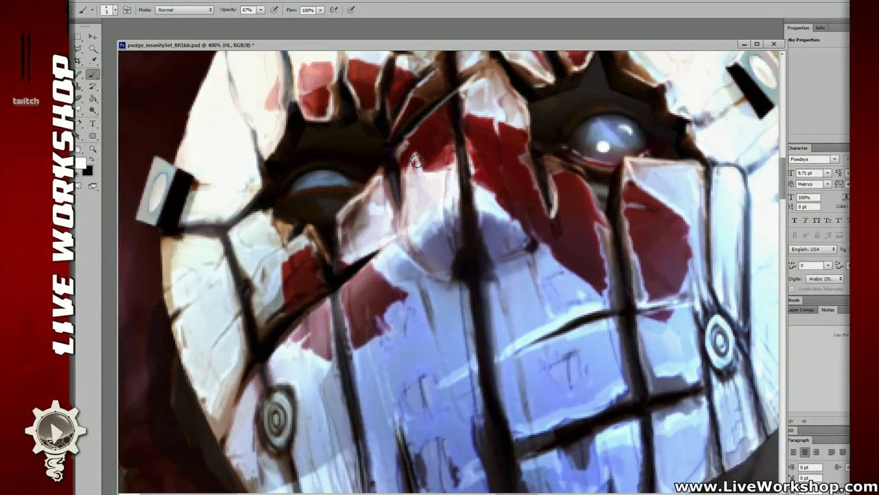
{"action": "mouse_move", "coordinate": [416, 161]}
{"action": "left_mouse_down"}
{"action": "mouse_move", "coordinate": [440, 176]}
{"action": "mouse_move", "coordinate": [455, 155]}
{"action": "left_mouse_up"}
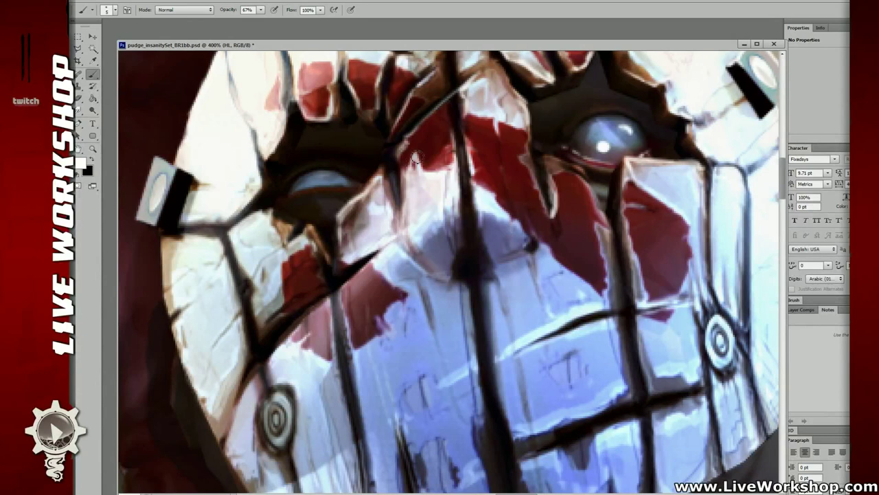
{"action": "mouse_move", "coordinate": [456, 176]}
{"action": "left_mouse_down"}
{"action": "mouse_move", "coordinate": [476, 178]}
{"action": "mouse_move", "coordinate": [497, 166]}
{"action": "mouse_move", "coordinate": [529, 175]}
{"action": "left_mouse_up"}
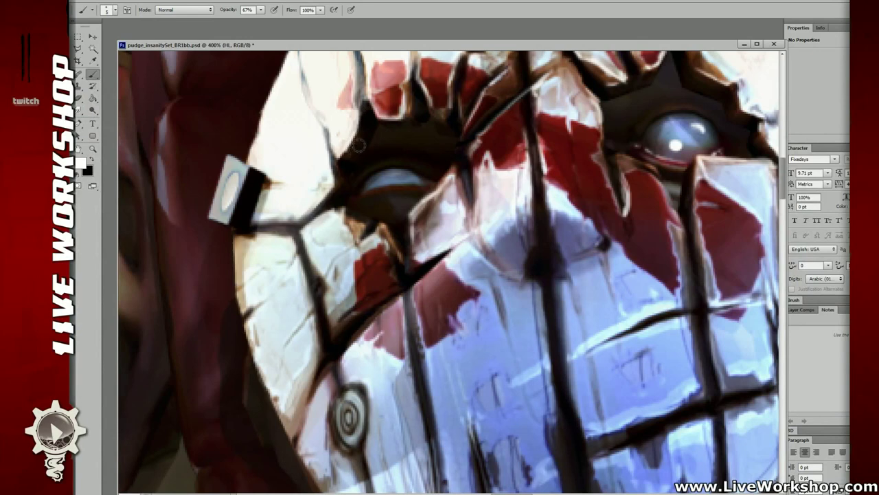
Highlight in white the upper edge and face of the square nail head at the mask's left rim.
{"action": "left_click_drag", "start_coordinate": [383, 167], "coordinate": [371, 178]}
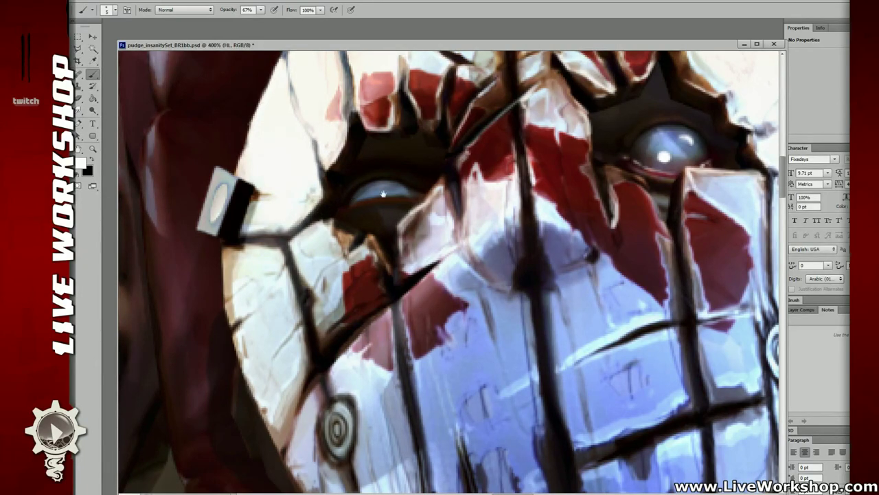
{"action": "key", "text": "ctrl+plus"}
{"action": "left_click_drag", "start_coordinate": [383, 194], "coordinate": [378, 177]}
{"action": "key", "text": "ctrl+plus"}
{"action": "key", "text": "ctrl+minus"}
{"action": "left_click_drag", "start_coordinate": [412, 212], "coordinate": [341, 207]}
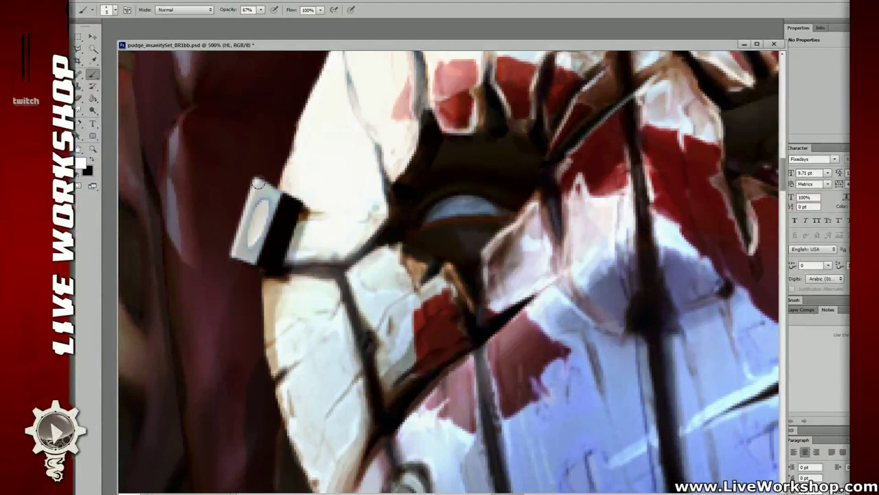
{"action": "left_click_drag", "start_coordinate": [260, 182], "coordinate": [306, 206]}
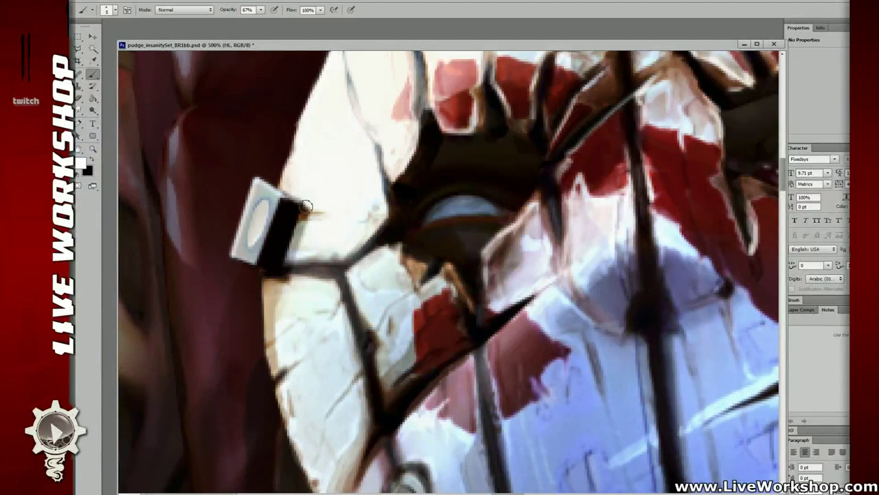
{"action": "mouse_move", "coordinate": [264, 257]}
{"action": "left_mouse_down"}
{"action": "mouse_move", "coordinate": [278, 210]}
{"action": "mouse_move", "coordinate": [265, 204]}
{"action": "mouse_move", "coordinate": [261, 216]}
{"action": "mouse_move", "coordinate": [265, 210]}
{"action": "left_mouse_up"}
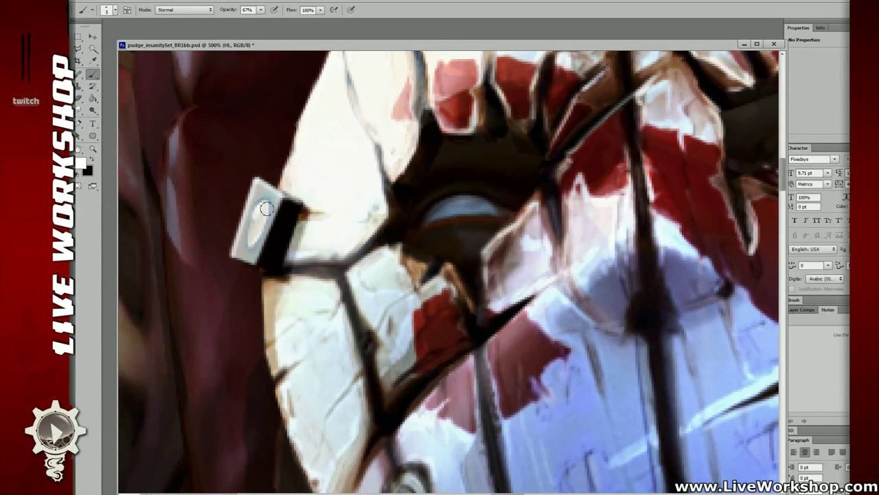
{"action": "left_click_drag", "start_coordinate": [281, 252], "coordinate": [277, 239]}
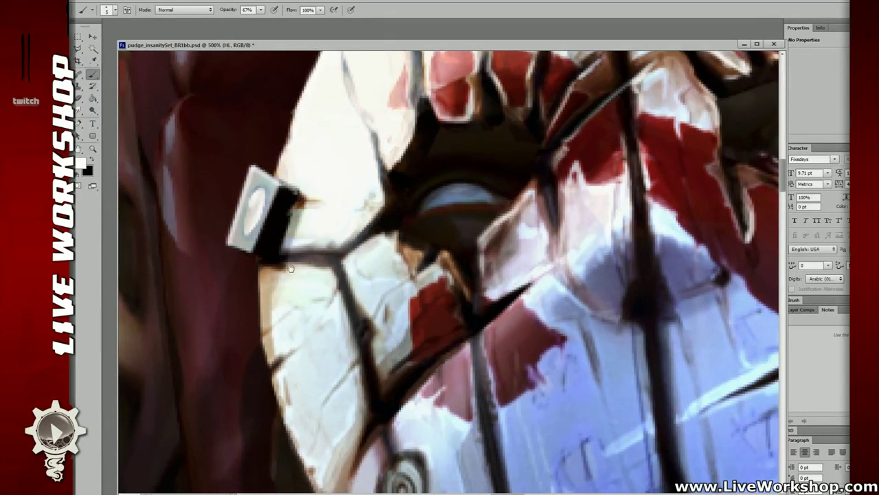
Touch up white highlights on the left cheek planks and try an accent on the round rivet's rings.
{"action": "mouse_move", "coordinate": [291, 269]}
{"action": "left_mouse_down"}
{"action": "mouse_move", "coordinate": [273, 231]}
{"action": "mouse_move", "coordinate": [304, 239]}
{"action": "mouse_move", "coordinate": [356, 209]}
{"action": "left_mouse_up"}
{"action": "scroll", "coordinate": [355, 208], "scroll_direction": "down", "scroll_amount": 1}
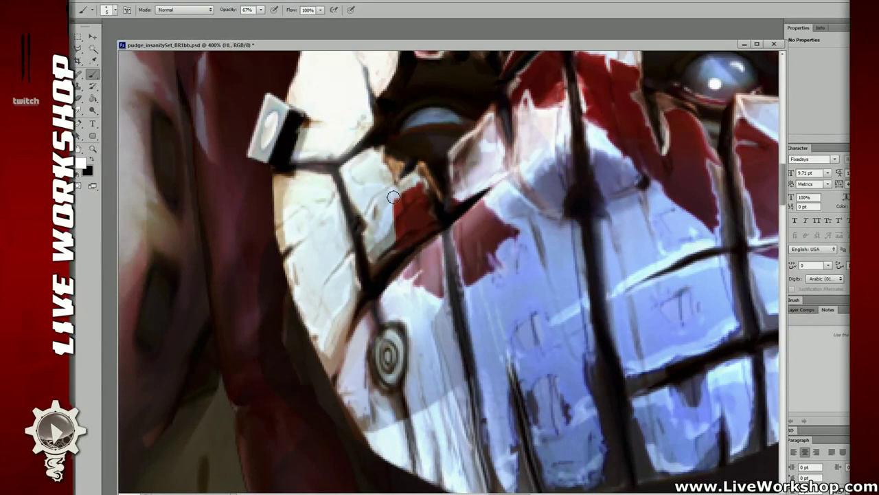
{"action": "scroll", "coordinate": [344, 189], "scroll_direction": "down", "scroll_amount": 2}
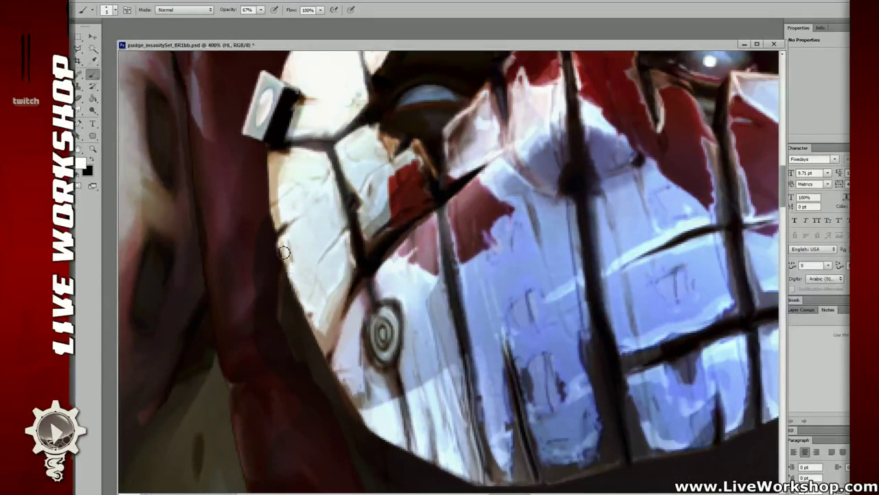
{"action": "scroll", "coordinate": [289, 254], "scroll_direction": "up", "scroll_amount": 1}
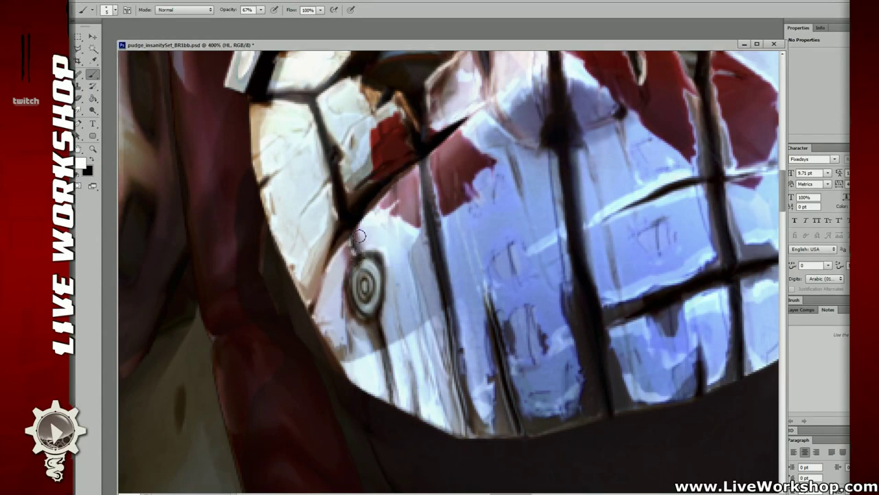
{"action": "left_click_drag", "start_coordinate": [370, 260], "coordinate": [362, 238]}
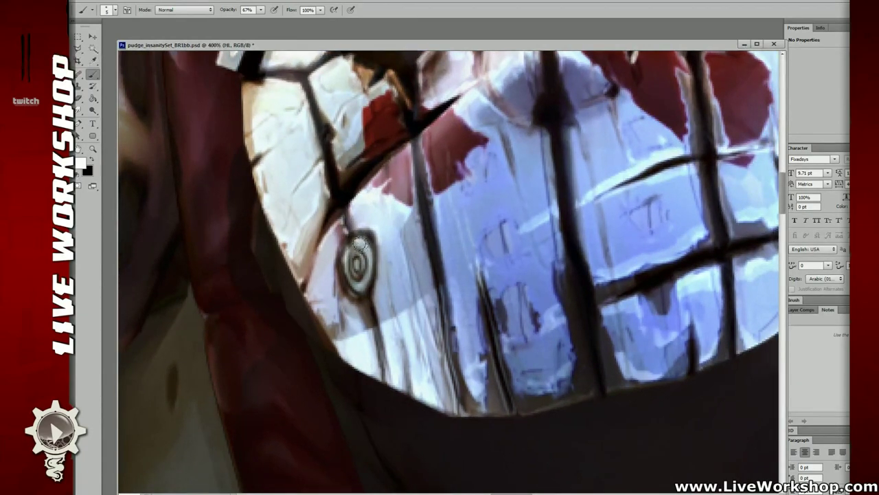
{"action": "left_click_drag", "start_coordinate": [358, 243], "coordinate": [369, 251]}
{"action": "key", "text": "ctrl+z"}
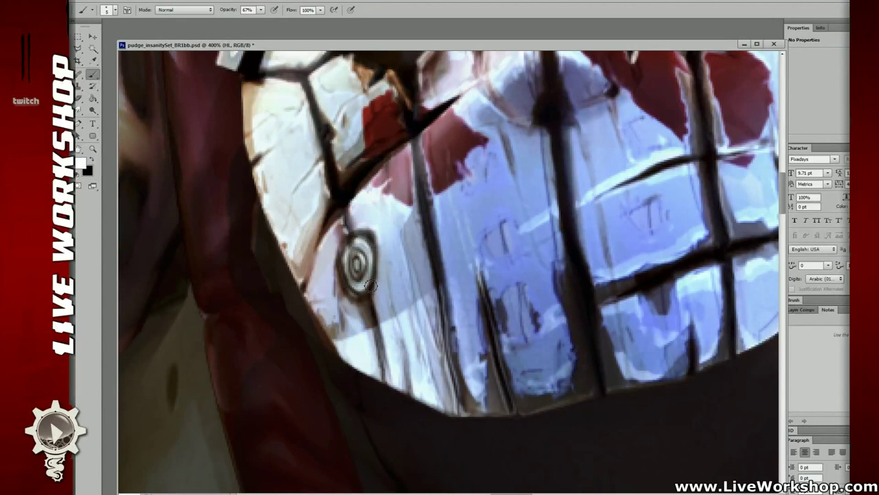
{"action": "left_click_drag", "start_coordinate": [370, 285], "coordinate": [352, 239]}
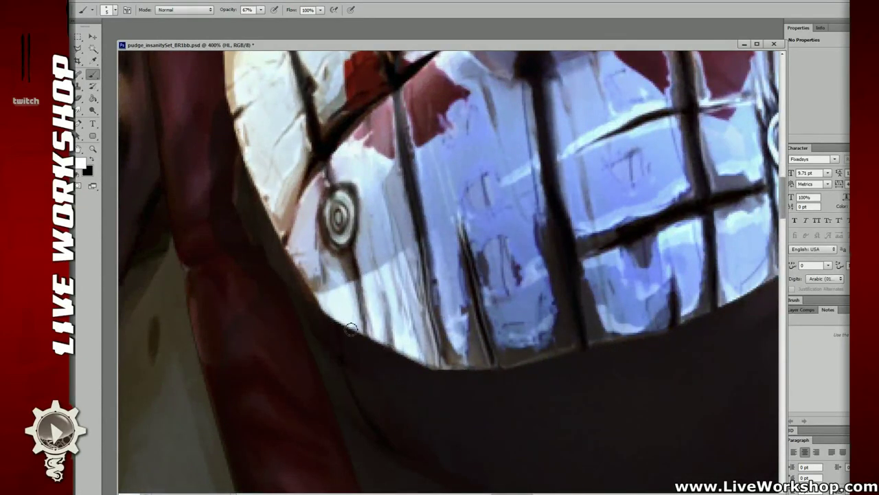
Paint a thin white highlight along the mask's lower rim, from the left cheek toward the right.
{"action": "mouse_move", "coordinate": [350, 328]}
{"action": "left_mouse_down"}
{"action": "mouse_move", "coordinate": [337, 318]}
{"action": "mouse_move", "coordinate": [424, 365]}
{"action": "mouse_move", "coordinate": [464, 369]}
{"action": "mouse_move", "coordinate": [403, 348]}
{"action": "left_mouse_up"}
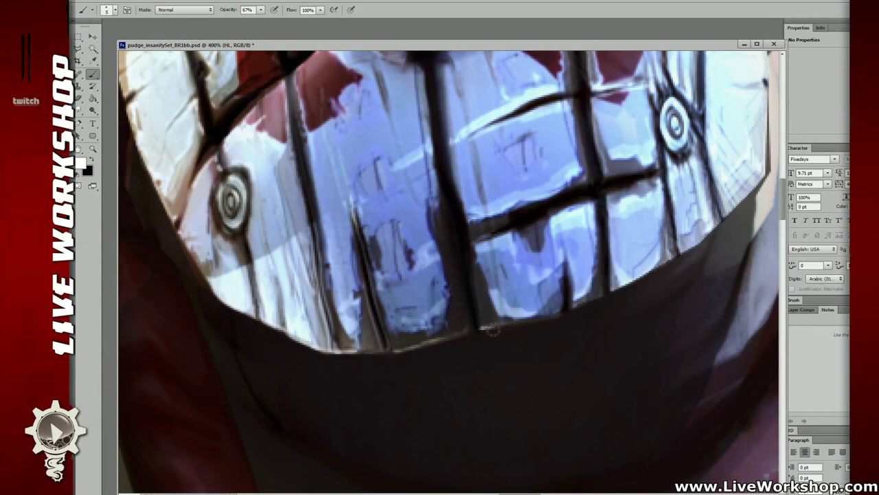
{"action": "mouse_move", "coordinate": [493, 333]}
{"action": "left_mouse_down"}
{"action": "mouse_move", "coordinate": [400, 339]}
{"action": "mouse_move", "coordinate": [451, 326]}
{"action": "left_mouse_up"}
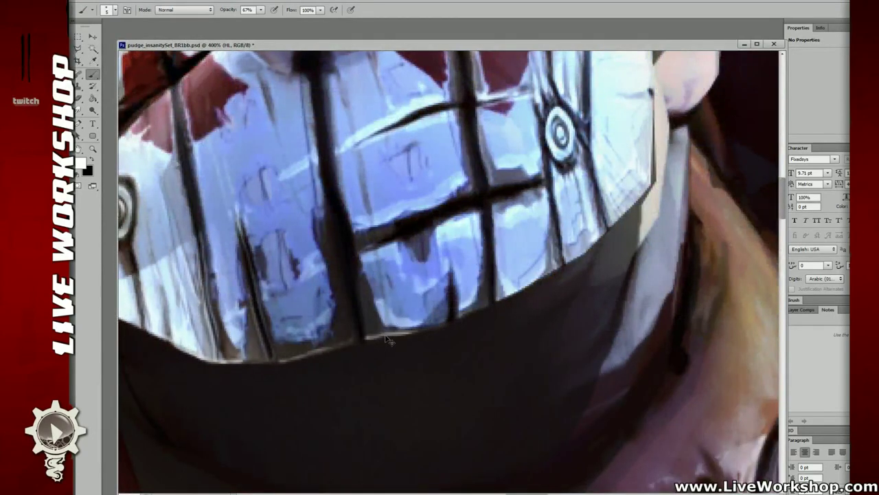
{"action": "key", "text": "ctrl+z"}
{"action": "mouse_move", "coordinate": [381, 337]}
{"action": "left_mouse_down"}
{"action": "mouse_move", "coordinate": [488, 310]}
{"action": "mouse_move", "coordinate": [511, 269]}
{"action": "mouse_move", "coordinate": [573, 205]}
{"action": "left_mouse_up"}
{"action": "key", "text": "ctrl+z"}
{"action": "key", "text": "ctrl+z"}
Paint white highlights beside the vertical crack below the forehead nail and along the diagonal crack at the nose bridge.
{"action": "key", "text": "ctrl+minus"}
{"action": "key", "text": "ctrl+minus"}
{"action": "key", "text": "ctrl+minus"}
{"action": "key", "text": "ctrl+minus"}
{"action": "key", "text": "ctrl+plus"}
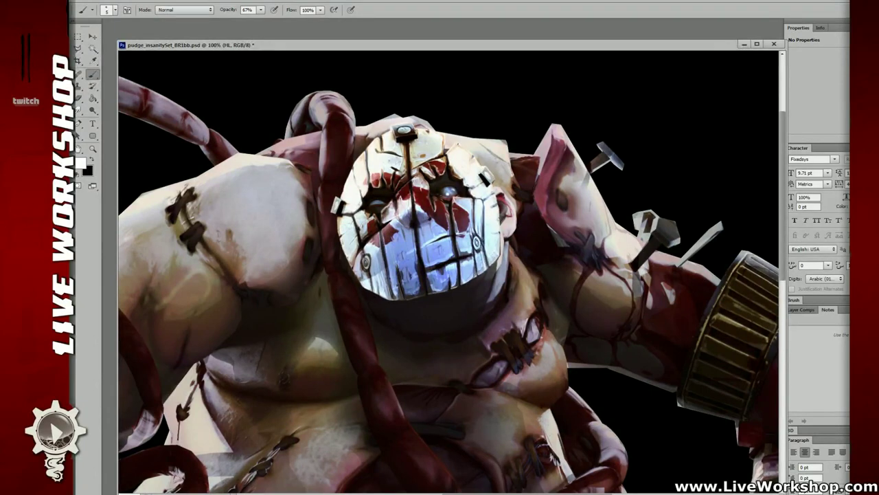
{"action": "left_click_drag", "start_coordinate": [549, 214], "coordinate": [553, 227]}
{"action": "left_click", "coordinate": [435, 168], "text": "ctrl"}
{"action": "left_click", "coordinate": [435, 168], "text": "ctrl"}
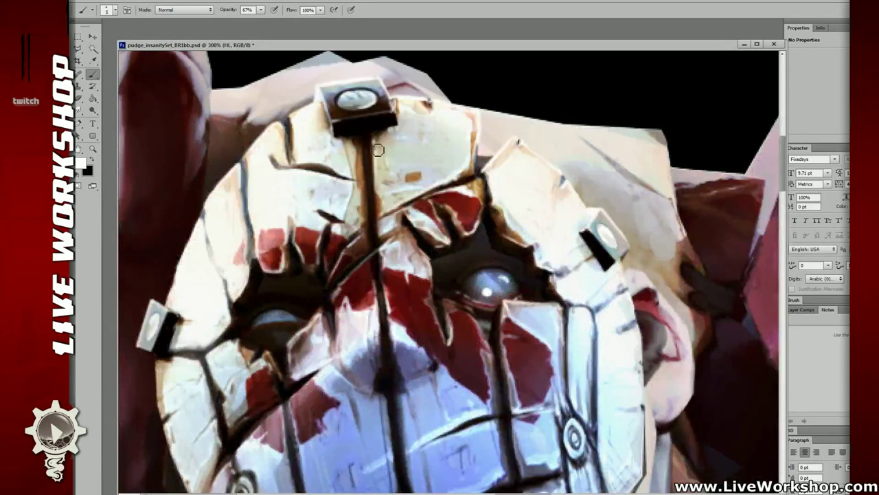
{"action": "left_click_drag", "start_coordinate": [376, 141], "coordinate": [381, 195]}
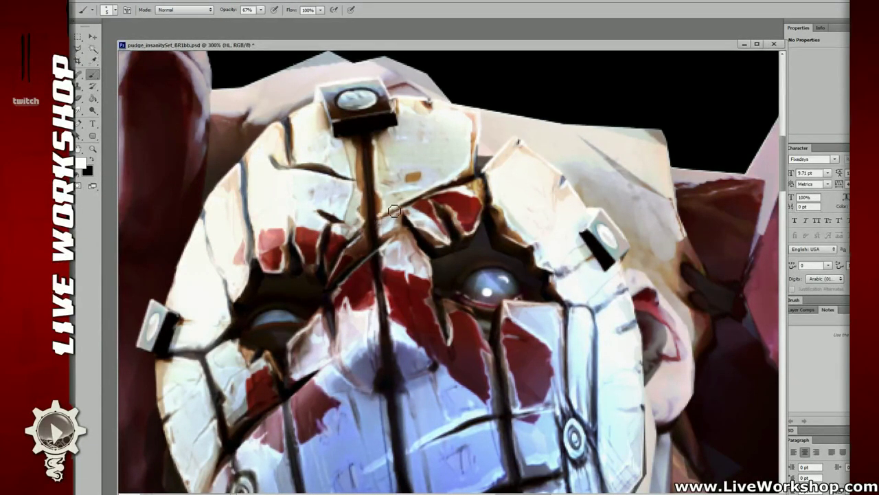
{"action": "mouse_move", "coordinate": [372, 243]}
{"action": "left_mouse_down"}
{"action": "mouse_move", "coordinate": [375, 229]}
{"action": "mouse_move", "coordinate": [392, 236]}
{"action": "mouse_move", "coordinate": [437, 216]}
{"action": "left_mouse_up"}
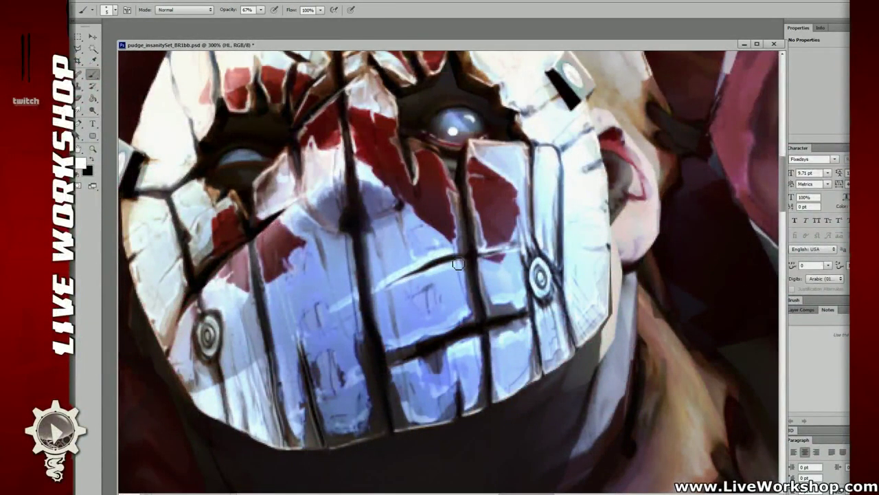
Highlight in white the edges of the horizontal mouth cracks between the central gap and the right rivet.
{"action": "left_click_drag", "start_coordinate": [486, 257], "coordinate": [516, 254]}
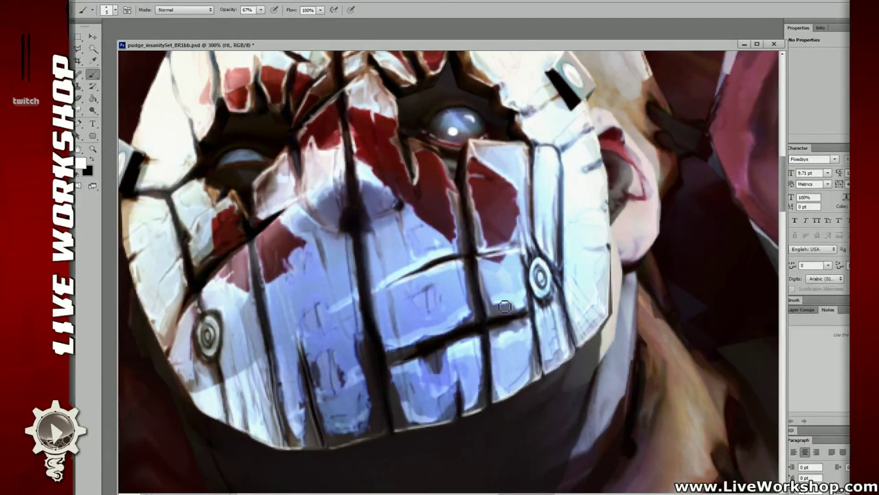
{"action": "left_click_drag", "start_coordinate": [443, 322], "coordinate": [444, 261]}
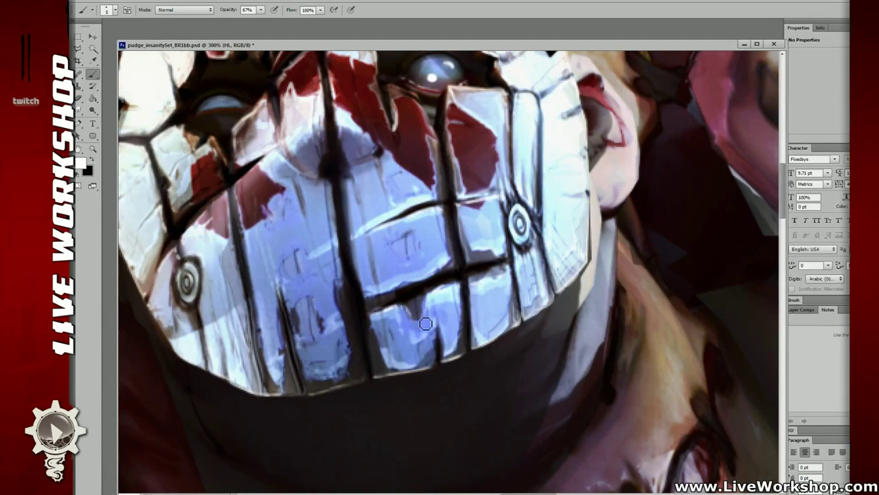
{"action": "mouse_move", "coordinate": [326, 365]}
{"action": "left_mouse_down"}
{"action": "mouse_move", "coordinate": [336, 374]}
{"action": "mouse_move", "coordinate": [320, 406]}
{"action": "left_mouse_up"}
{"action": "key", "text": "ctrl+z"}
{"action": "left_click_drag", "start_coordinate": [504, 282], "coordinate": [549, 398]}
Paint a thin white highlight along the dark diagonal crack beneath the left eye hole, up toward the nose.
{"action": "key", "text": "ctrl+minus"}
{"action": "key", "text": "ctrl+minus"}
{"action": "key", "text": "ctrl+minus"}
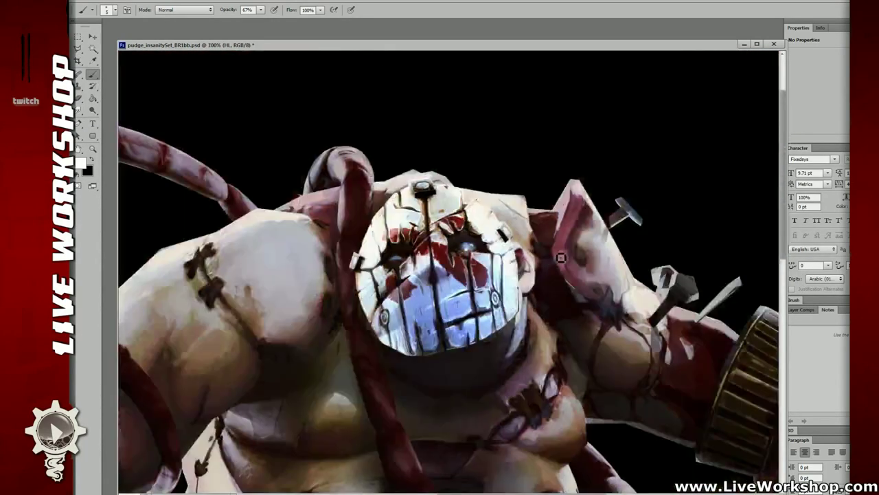
{"action": "key", "text": "ctrl+plus"}
{"action": "key", "text": "ctrl+plus"}
{"action": "key", "text": "ctrl+plus"}
{"action": "key", "text": "ctrl+plus"}
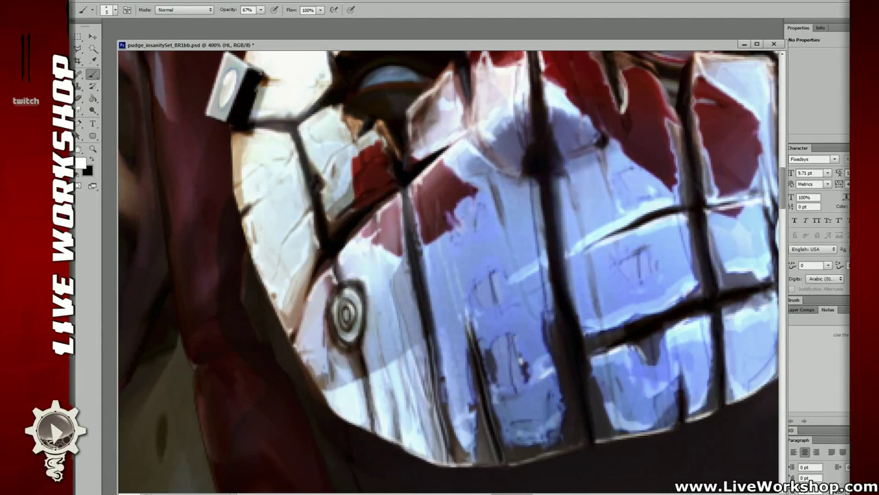
{"action": "scroll", "coordinate": [419, 176], "scroll_direction": "left", "scroll_amount": 1}
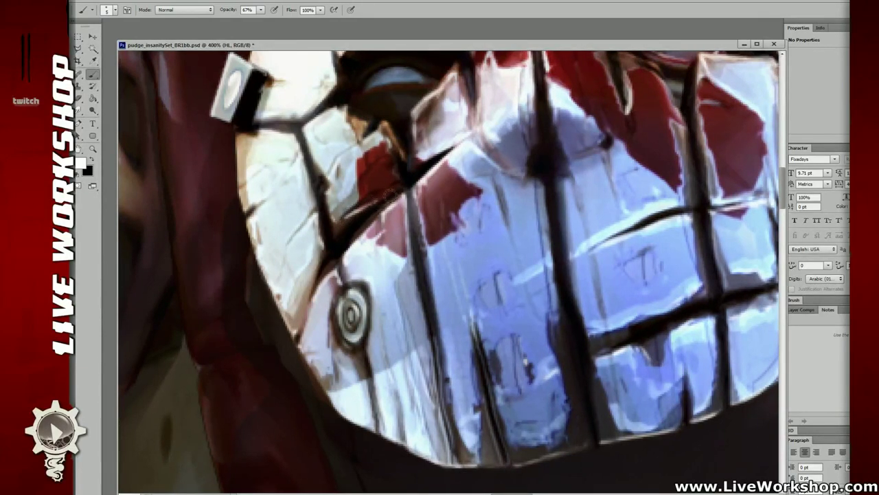
{"action": "left_click_drag", "start_coordinate": [349, 217], "coordinate": [417, 181]}
{"action": "key", "text": "ctrl+z"}
{"action": "mouse_move", "coordinate": [367, 208]}
{"action": "left_mouse_down"}
{"action": "mouse_move", "coordinate": [406, 187]}
{"action": "mouse_move", "coordinate": [452, 150]}
{"action": "left_mouse_up"}
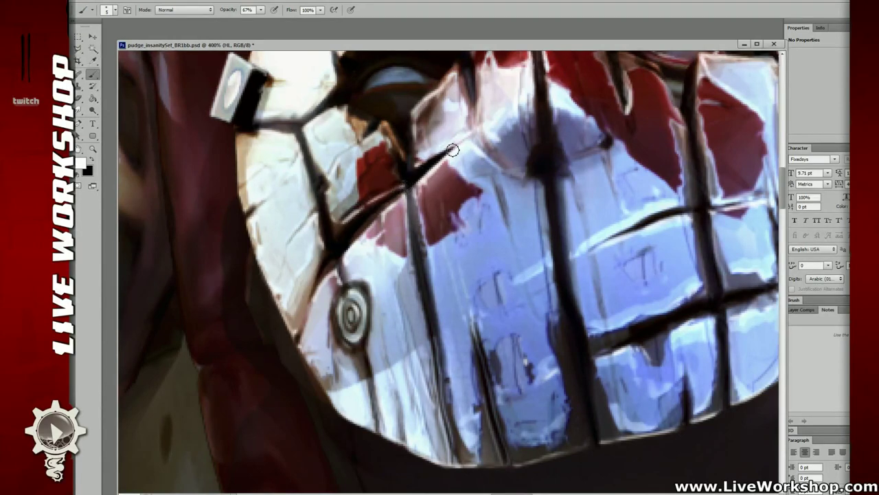
{"action": "mouse_move", "coordinate": [354, 212]}
{"action": "left_mouse_down"}
{"action": "mouse_move", "coordinate": [405, 179]}
{"action": "mouse_move", "coordinate": [352, 214]}
{"action": "left_mouse_up"}
Soften the highlight on the diagonal crack below the left eye hole using the Eraser at 70% opacity.
{"action": "key", "text": "e"}
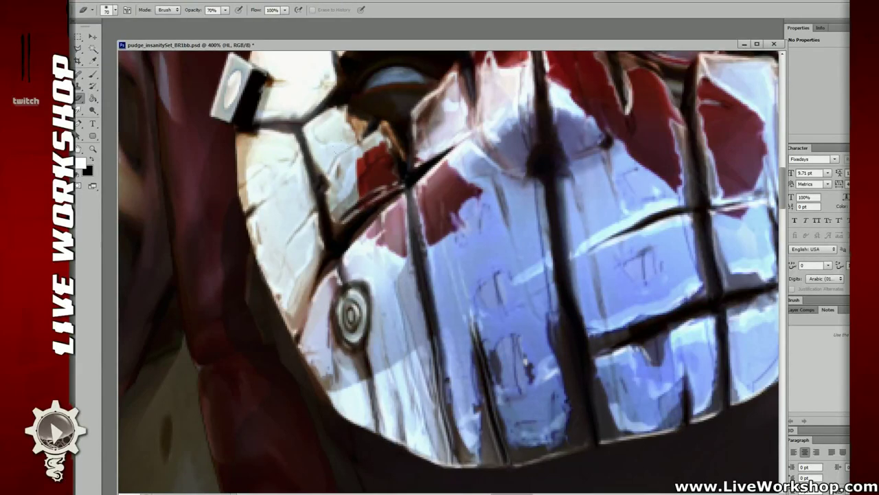
{"action": "left_click_drag", "start_coordinate": [389, 187], "coordinate": [378, 196]}
{"action": "key", "text": "b"}
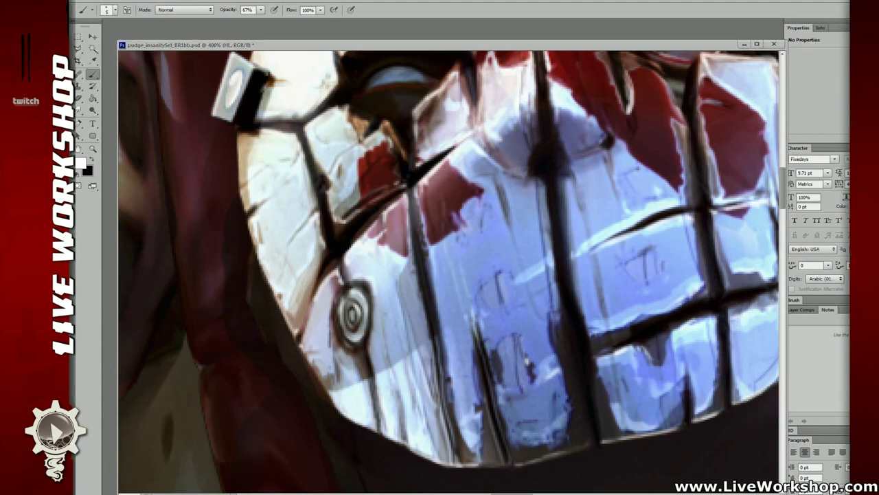
Examine the highlights across the whole mask, from the mouth planks to both eye holes, at 300% zoom.
{"action": "key", "text": "ctrl+minus"}
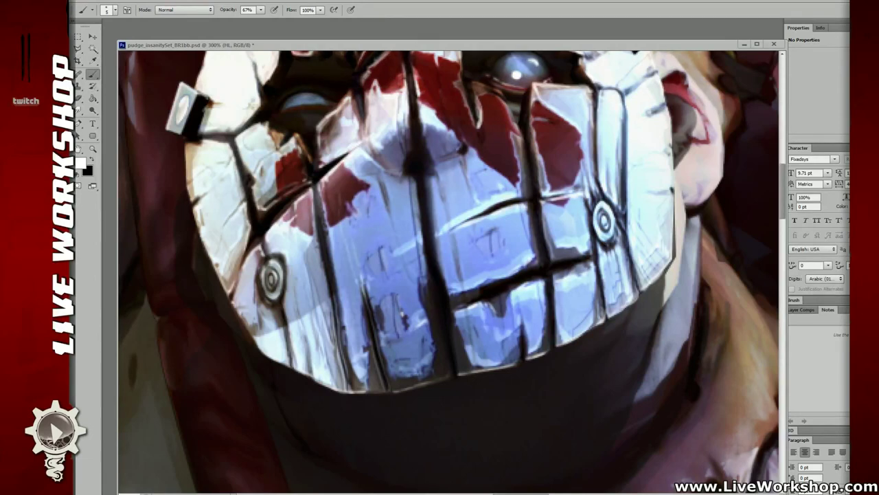
{"action": "left_click_drag", "start_coordinate": [464, 204], "coordinate": [483, 237]}
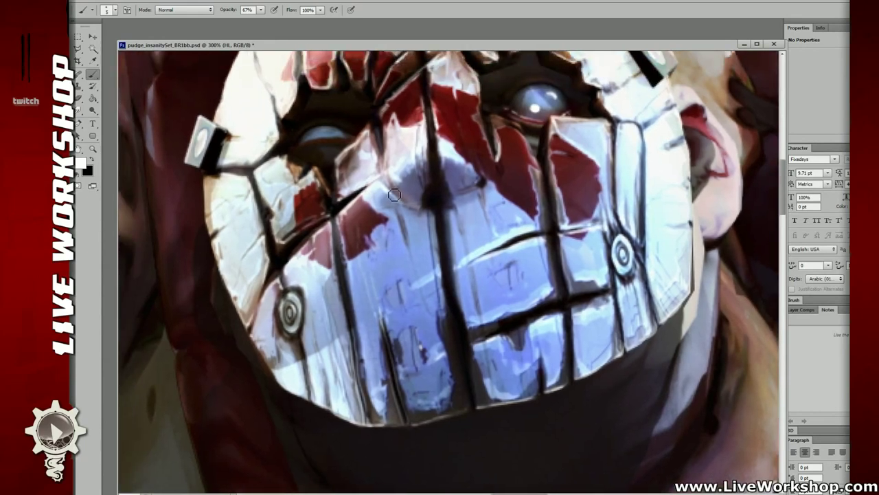
{"action": "left_click_drag", "start_coordinate": [443, 176], "coordinate": [432, 209]}
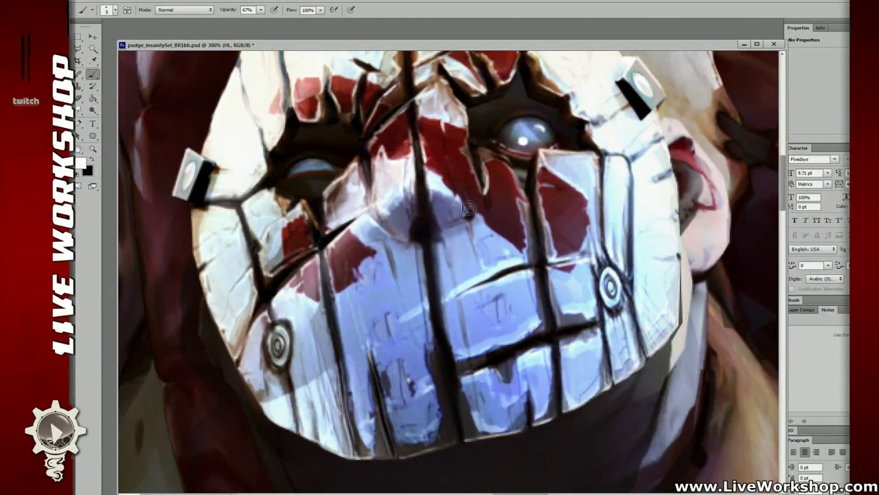
{"action": "left_click_drag", "start_coordinate": [486, 180], "coordinate": [441, 207]}
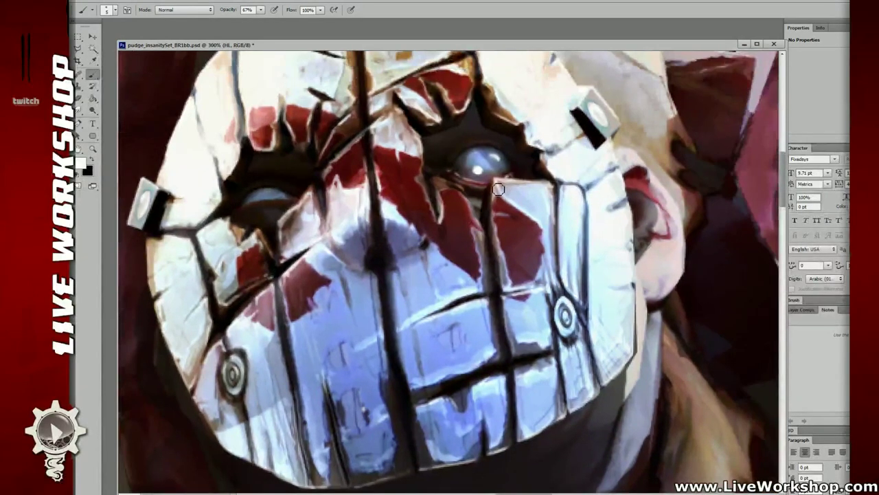
{"action": "left_click_drag", "start_coordinate": [500, 201], "coordinate": [481, 231]}
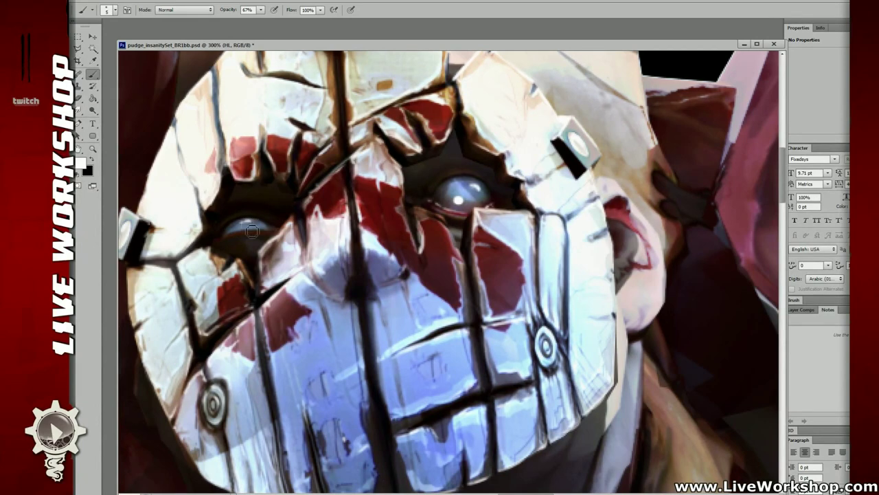
{"action": "left_click_drag", "start_coordinate": [216, 197], "coordinate": [297, 198]}
{"action": "left_click_drag", "start_coordinate": [225, 254], "coordinate": [279, 205]}
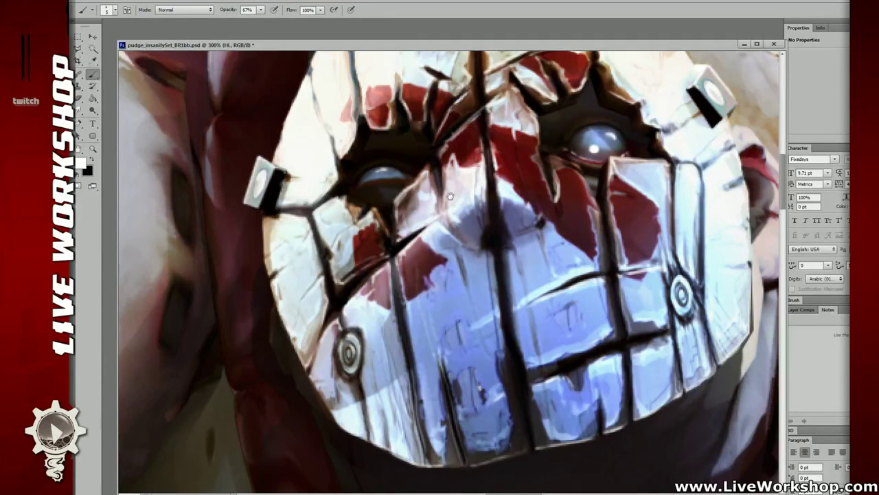
Select the character's silhouette and, with a larger brush, paint a white rim highlight on the outer left edge of the flesh loop behind the mask.
{"action": "left_click_drag", "start_coordinate": [450, 196], "coordinate": [401, 216]}
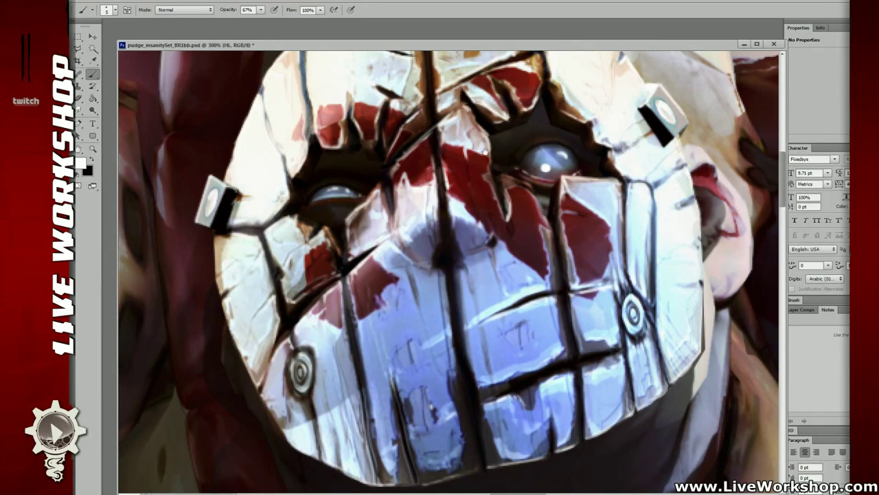
{"action": "left_click_drag", "start_coordinate": [210, 81], "coordinate": [497, 241]}
{"action": "key", "text": "ctrl+minus"}
{"action": "key", "text": "ctrl+minus"}
{"action": "key", "text": "ctrl+plus"}
{"action": "key", "text": "ctrl+plus"}
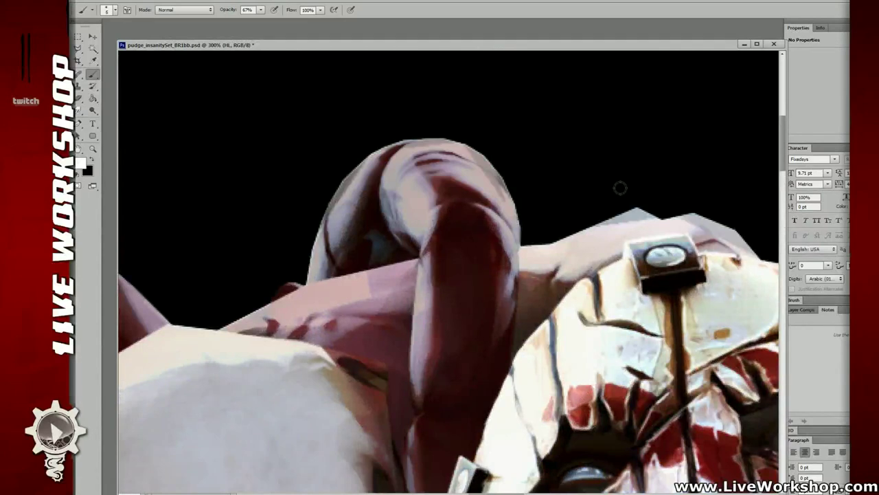
{"action": "left_click_drag", "start_coordinate": [638, 229], "coordinate": [623, 211]}
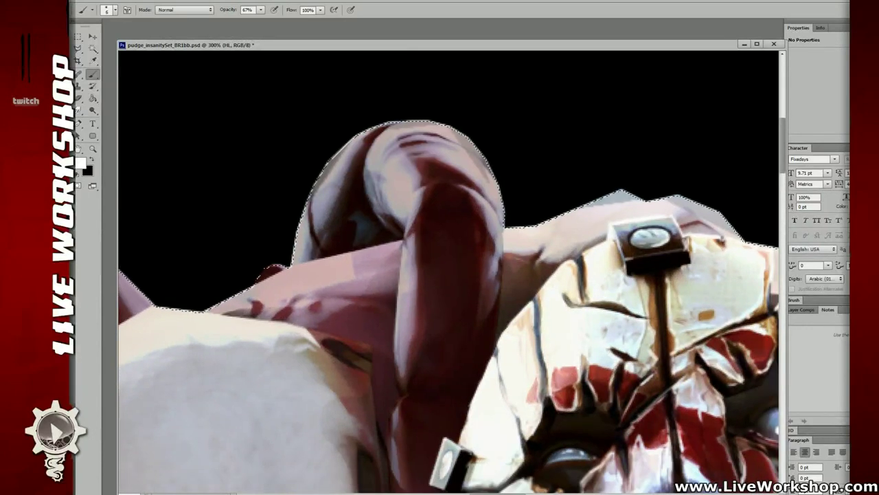
{"action": "key", "text": "ctrl+plus"}
{"action": "left_click_drag", "start_coordinate": [408, 151], "coordinate": [425, 201]}
{"action": "key", "text": "bracketright"}
{"action": "key", "text": "bracketright"}
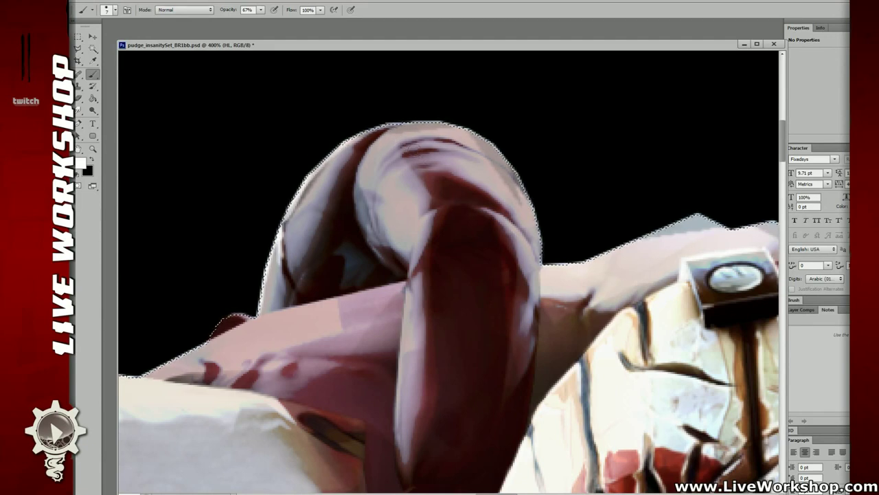
Continue the white rim highlight over the top of the flesh loop and down its right outer edge, keeping the silhouette selection.
{"action": "key", "text": "m"}
{"action": "left_click", "coordinate": [555, 126]}
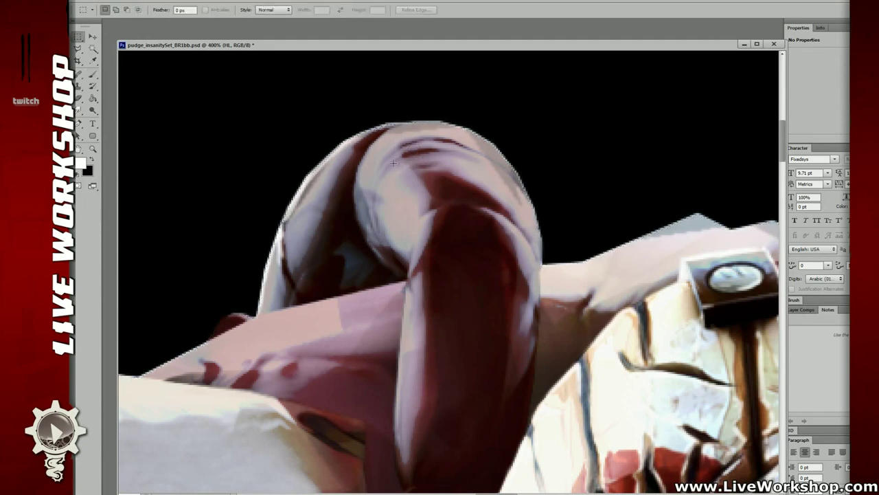
{"action": "key", "text": "b"}
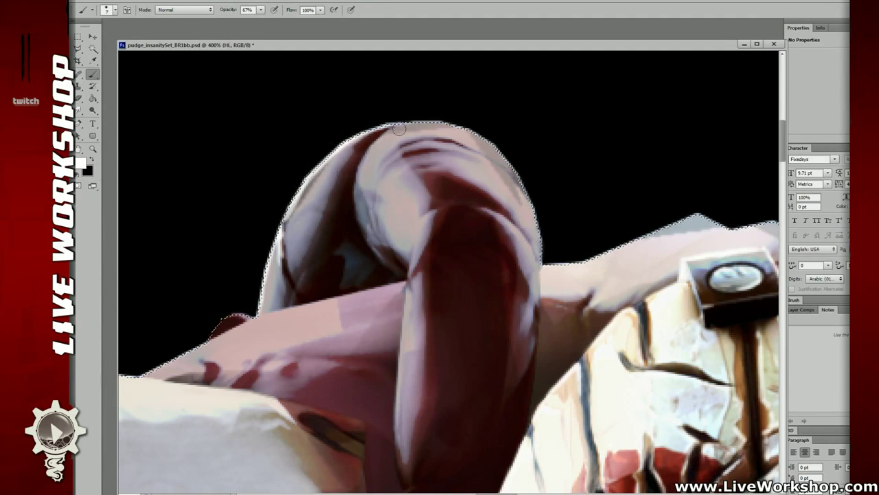
{"action": "mouse_move", "coordinate": [406, 125]}
{"action": "left_mouse_down"}
{"action": "mouse_move", "coordinate": [378, 143]}
{"action": "mouse_move", "coordinate": [435, 125]}
{"action": "mouse_move", "coordinate": [404, 128]}
{"action": "mouse_move", "coordinate": [481, 129]}
{"action": "mouse_move", "coordinate": [419, 126]}
{"action": "mouse_move", "coordinate": [494, 152]}
{"action": "mouse_move", "coordinate": [439, 124]}
{"action": "mouse_move", "coordinate": [525, 186]}
{"action": "mouse_move", "coordinate": [492, 143]}
{"action": "left_mouse_up"}
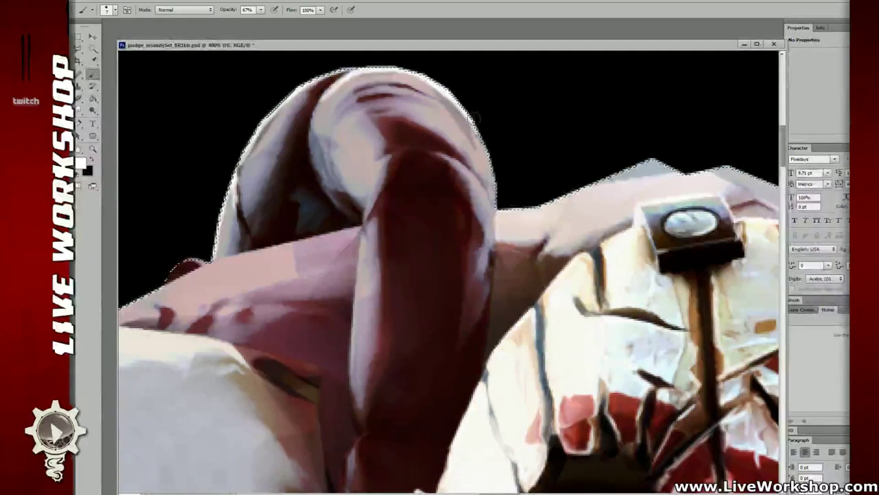
{"action": "left_click_drag", "start_coordinate": [477, 138], "coordinate": [450, 119]}
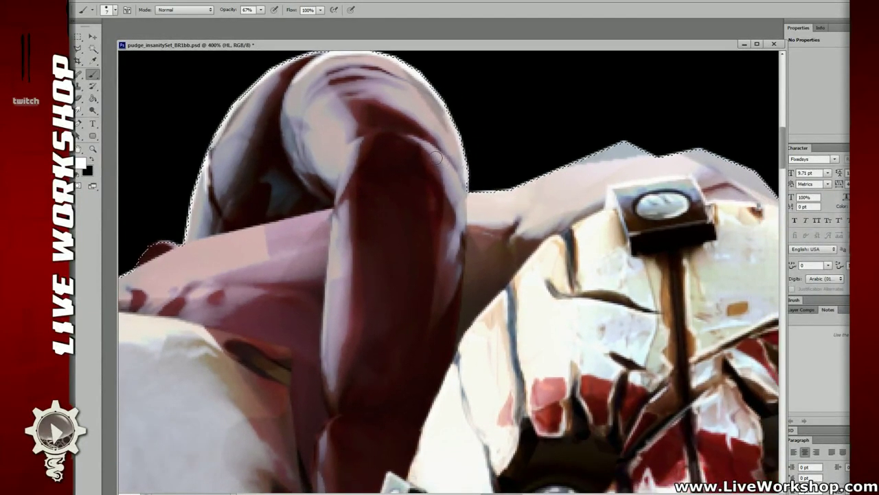
{"action": "left_click_drag", "start_coordinate": [451, 166], "coordinate": [467, 210]}
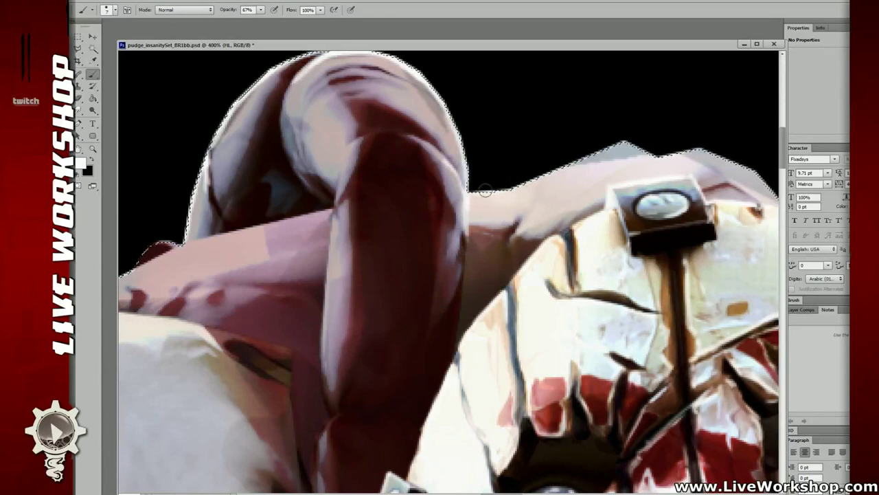
Paint a white rim along the body's upper edge between the flesh loop and the first hump, undoing the last stroke.
{"action": "left_click_drag", "start_coordinate": [539, 177], "coordinate": [481, 183]}
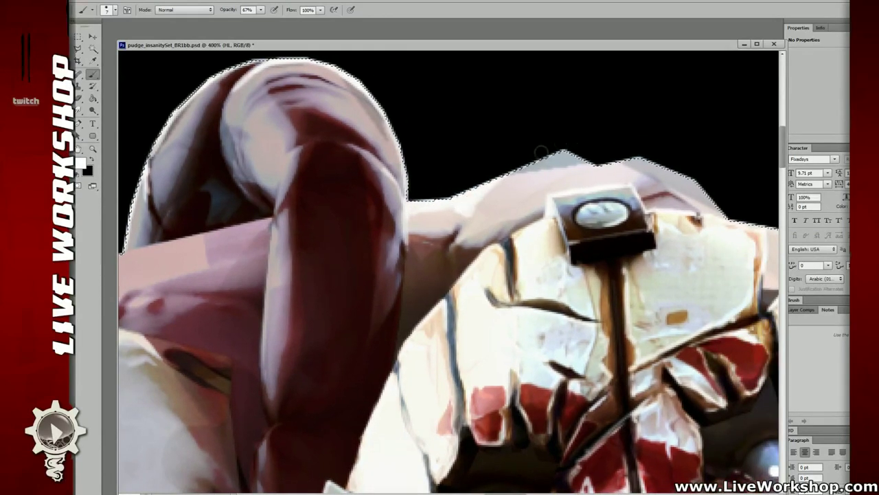
{"action": "left_click_drag", "start_coordinate": [488, 187], "coordinate": [415, 176]}
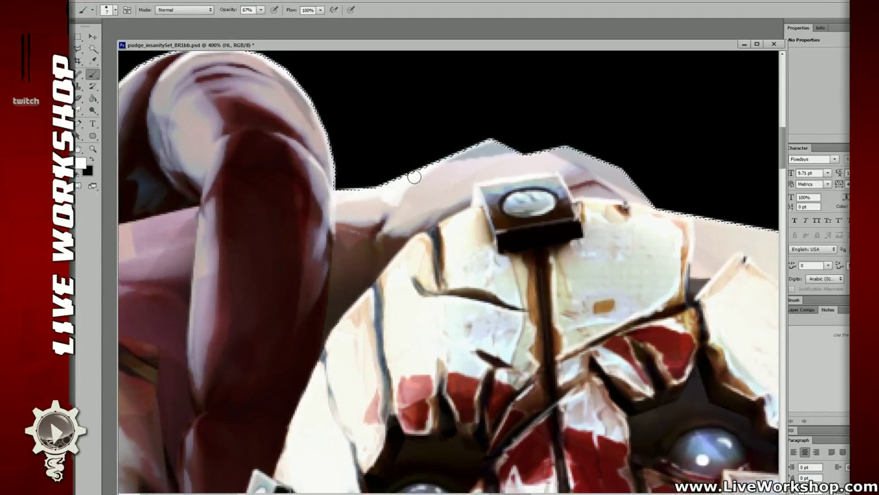
{"action": "key", "text": "ctrl+z"}
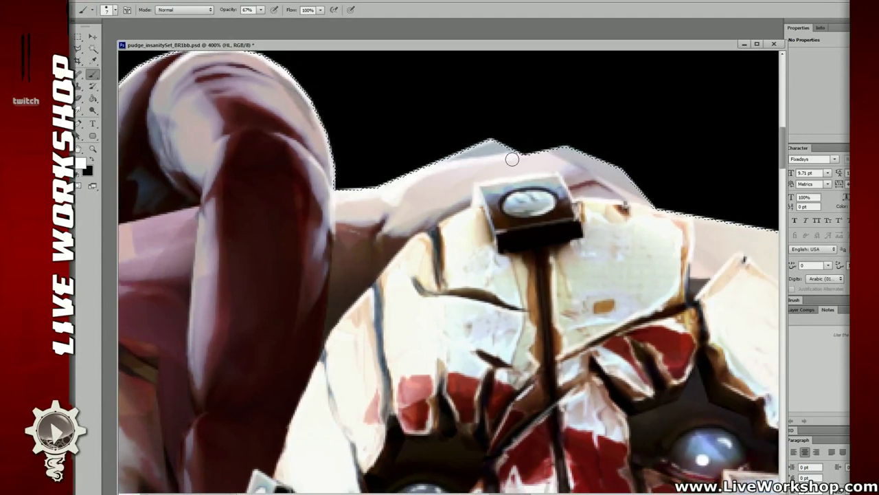
{"action": "mouse_move", "coordinate": [524, 153]}
{"action": "left_mouse_down"}
{"action": "mouse_move", "coordinate": [374, 160]}
{"action": "mouse_move", "coordinate": [424, 165]}
{"action": "mouse_move", "coordinate": [501, 196]}
{"action": "left_mouse_up"}
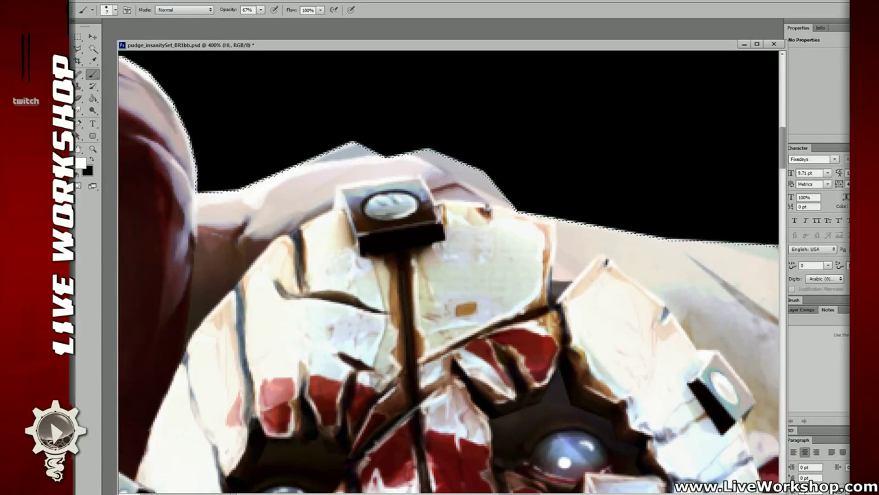
Brighten the outer edges of the two humps behind the mask's top rivet with white, within the silhouette selection.
{"action": "key", "text": "m"}
{"action": "key", "text": "ctrl+d"}
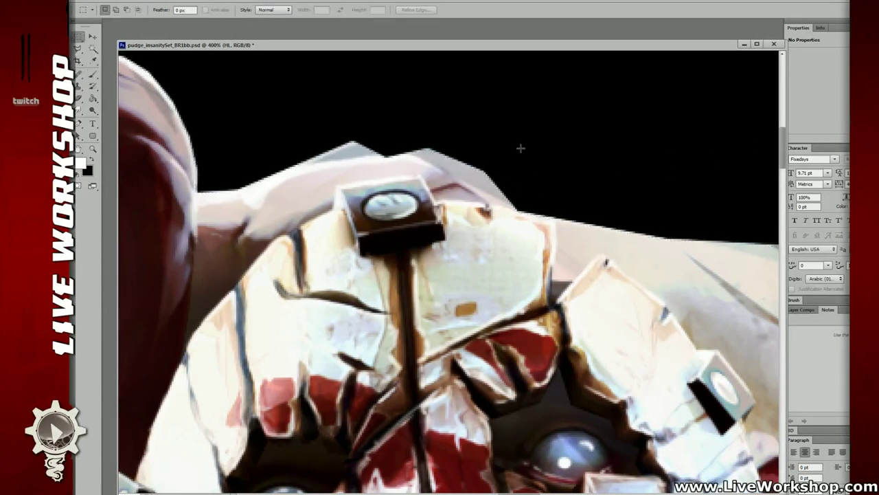
{"action": "key", "text": "ctrl+z"}
{"action": "key", "text": "b"}
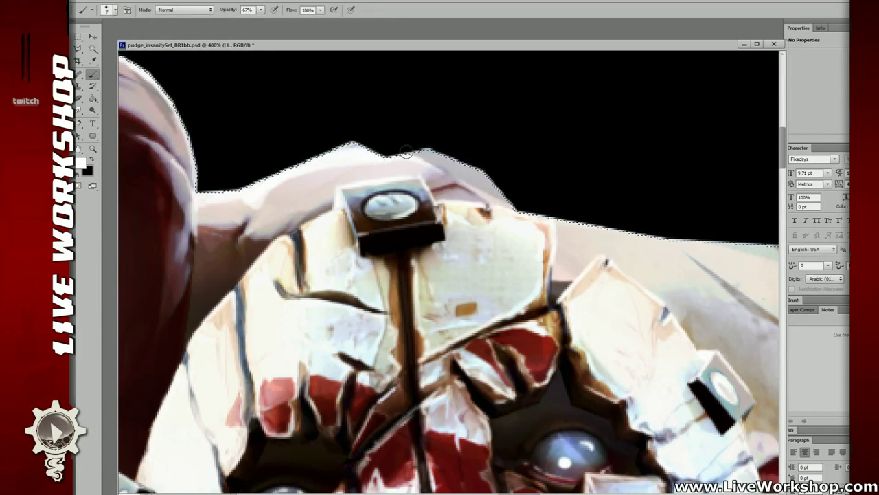
{"action": "left_click_drag", "start_coordinate": [427, 161], "coordinate": [503, 195]}
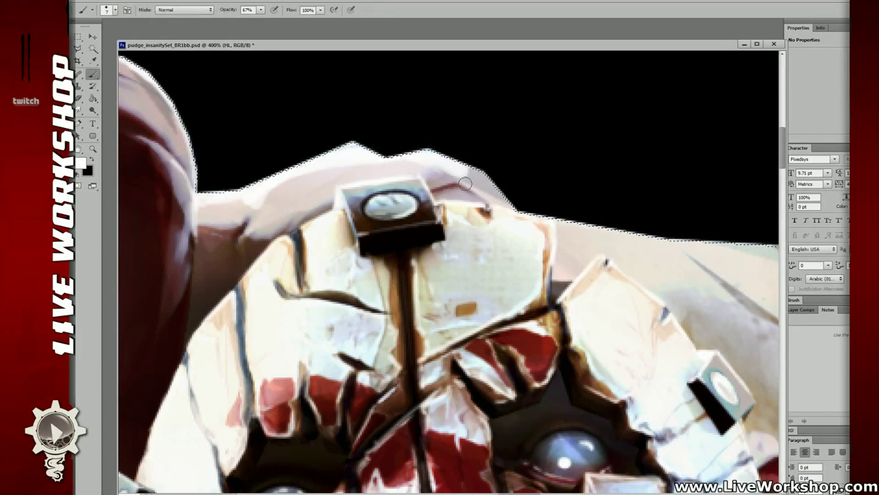
{"action": "mouse_move", "coordinate": [436, 177]}
{"action": "left_mouse_down"}
{"action": "mouse_move", "coordinate": [474, 183]}
{"action": "mouse_move", "coordinate": [520, 209]}
{"action": "mouse_move", "coordinate": [477, 167]}
{"action": "mouse_move", "coordinate": [425, 158]}
{"action": "left_mouse_up"}
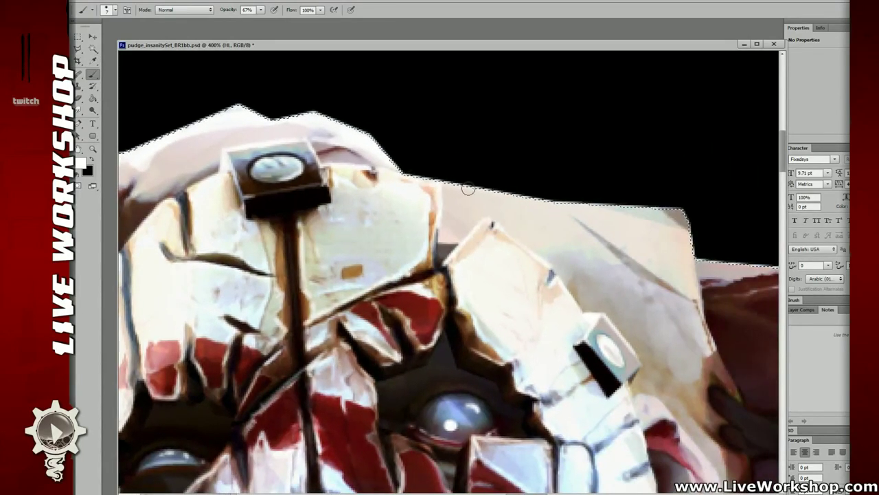
Paint a white rim along the head's upper edge, from the humps to the squared corner beyond the mask.
{"action": "left_click_drag", "start_coordinate": [457, 187], "coordinate": [486, 191]}
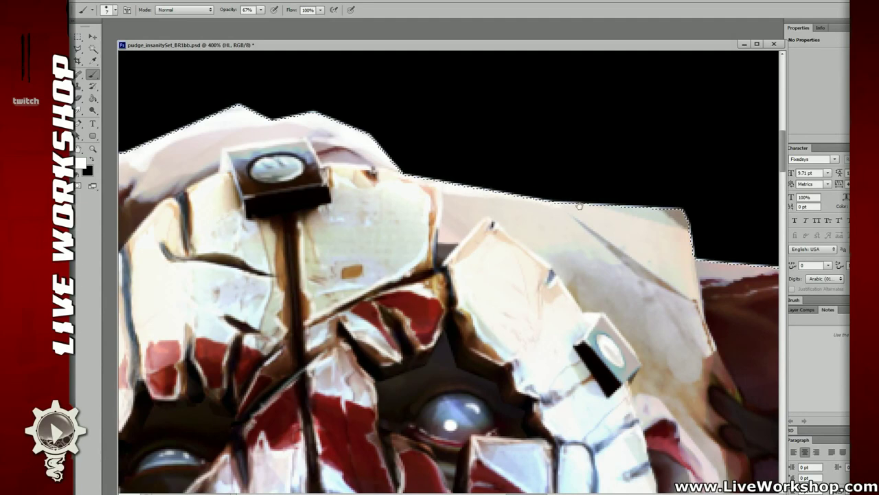
{"action": "left_click_drag", "start_coordinate": [579, 205], "coordinate": [450, 166]}
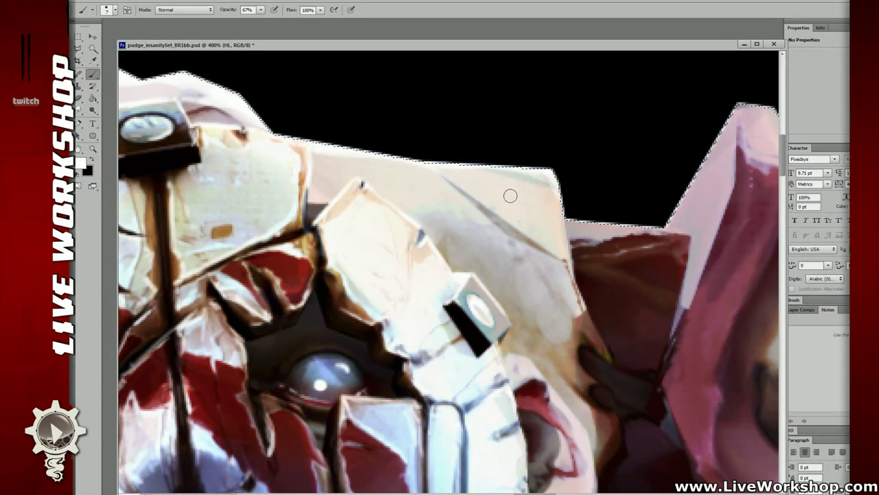
{"action": "left_click_drag", "start_coordinate": [531, 186], "coordinate": [484, 183]}
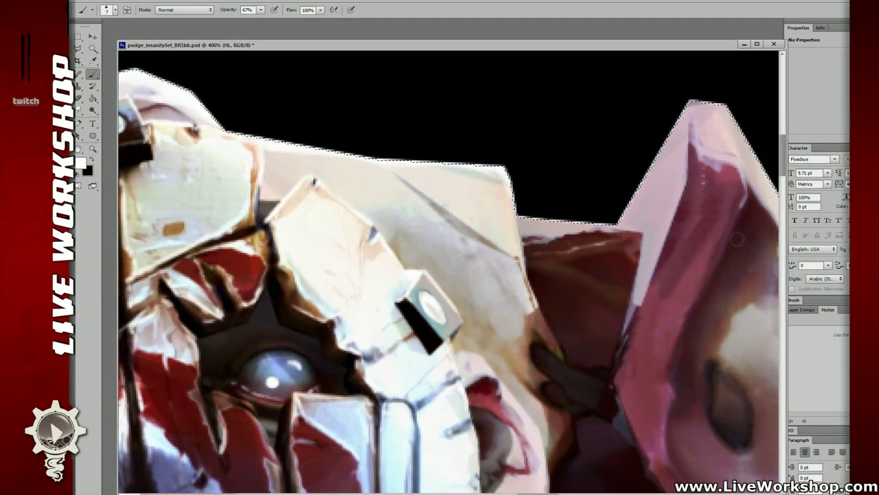
{"action": "key", "text": "ctrl+d"}
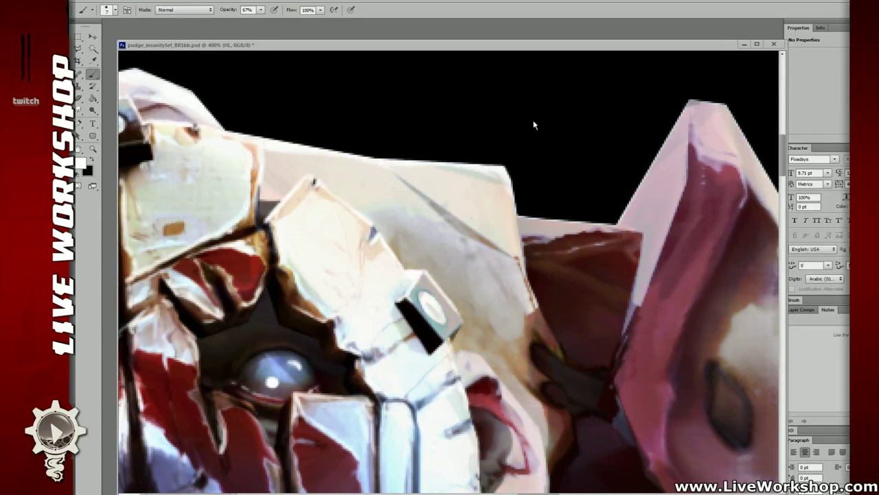
{"action": "right_click", "coordinate": [527, 46]}
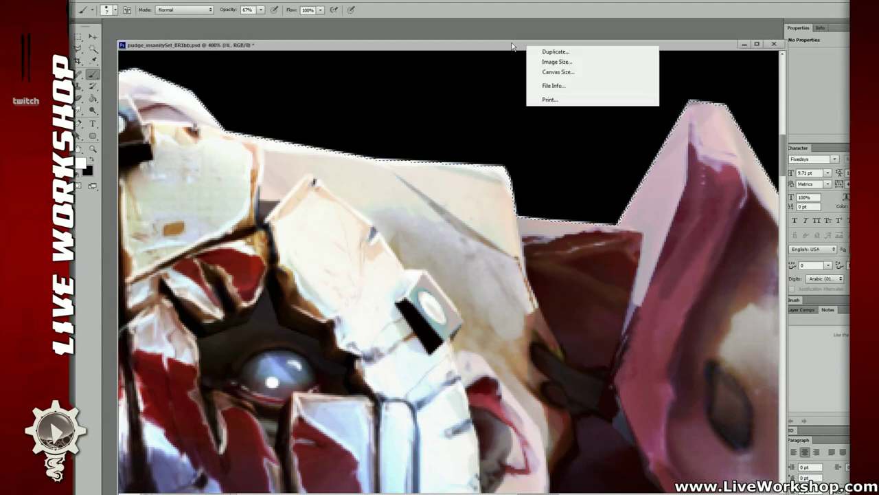
{"action": "left_click", "coordinate": [503, 46]}
{"action": "double_click", "coordinate": [496, 46]}
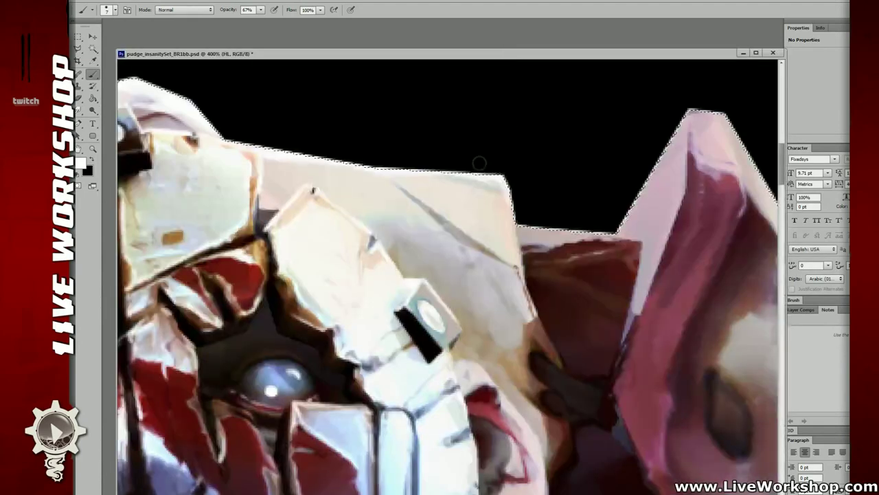
Strengthen the white rim at the head's squared corner and carry it down along the ledge toward the pointed shoulder.
{"action": "left_click_drag", "start_coordinate": [485, 167], "coordinate": [386, 160]}
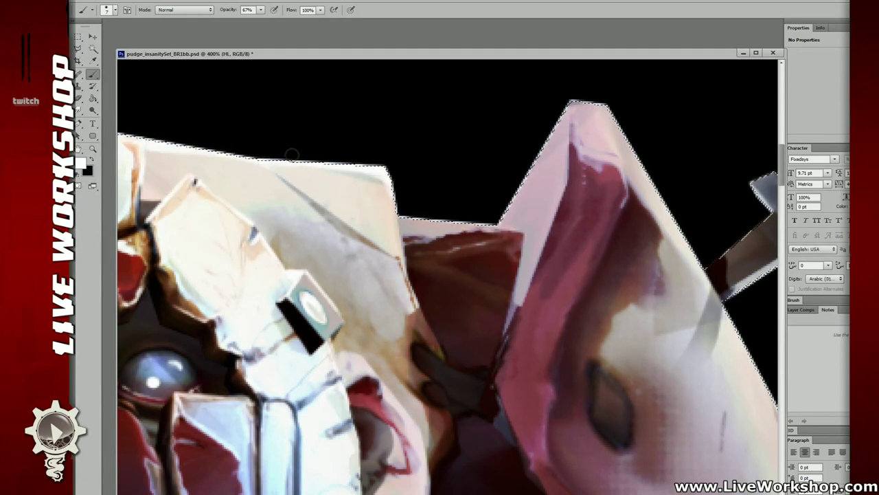
{"action": "left_click_drag", "start_coordinate": [399, 183], "coordinate": [332, 212]}
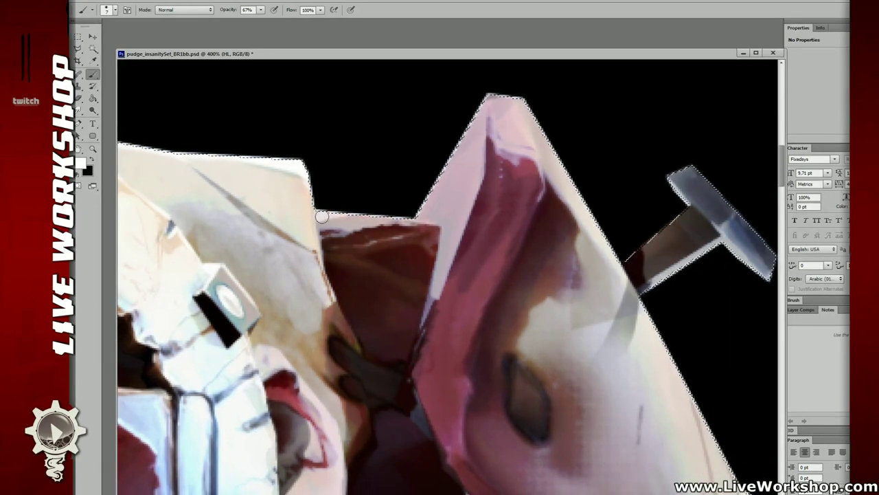
{"action": "mouse_move", "coordinate": [439, 199]}
{"action": "left_mouse_down"}
{"action": "mouse_move", "coordinate": [376, 223]}
{"action": "mouse_move", "coordinate": [388, 183]}
{"action": "left_mouse_up"}
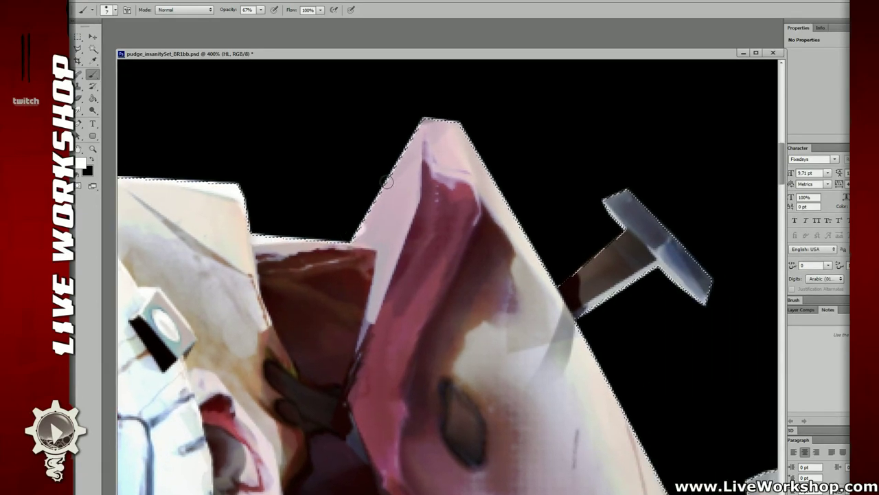
Highlight the pointed shoulder's peak in white, painting up its left edge, across the tip and down its right edge.
{"action": "mouse_move", "coordinate": [360, 236]}
{"action": "left_mouse_down"}
{"action": "mouse_move", "coordinate": [378, 166]}
{"action": "mouse_move", "coordinate": [369, 230]}
{"action": "mouse_move", "coordinate": [404, 145]}
{"action": "mouse_move", "coordinate": [366, 231]}
{"action": "mouse_move", "coordinate": [426, 124]}
{"action": "left_mouse_up"}
{"action": "left_click_drag", "start_coordinate": [479, 130], "coordinate": [471, 125]}
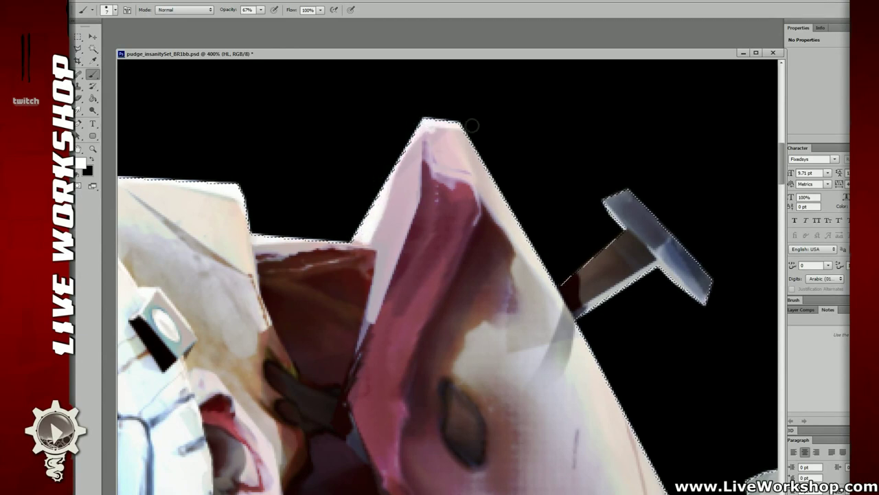
{"action": "left_click_drag", "start_coordinate": [512, 145], "coordinate": [458, 132]}
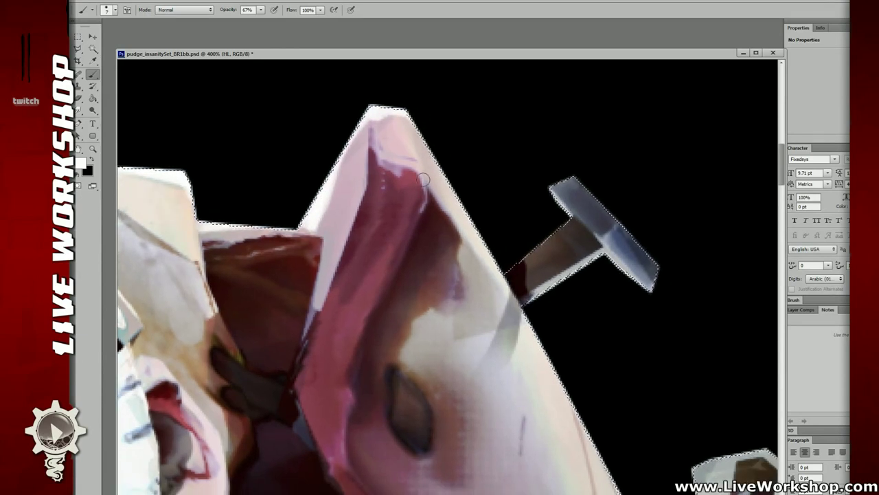
{"action": "left_click_drag", "start_coordinate": [403, 119], "coordinate": [428, 158]}
{"action": "left_click_drag", "start_coordinate": [414, 126], "coordinate": [437, 166]}
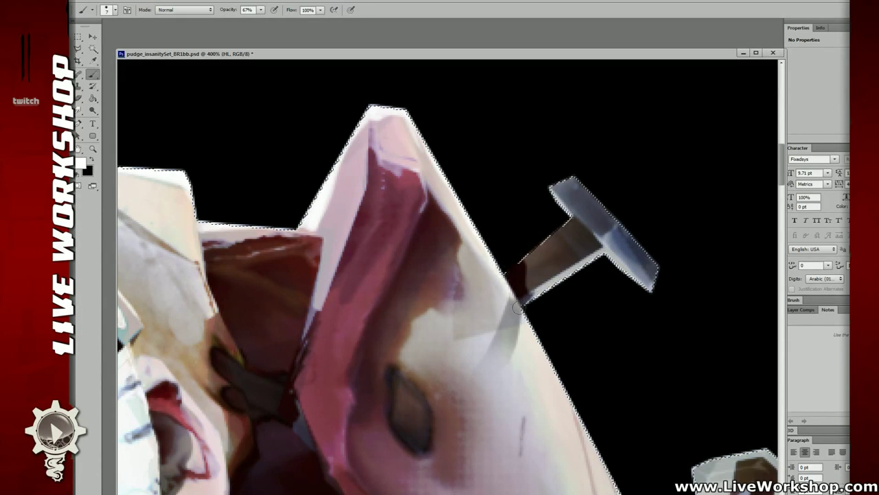
Paint white edge highlights on the head and shaft of the nail sticking out of the shoulder.
{"action": "left_click_drag", "start_coordinate": [536, 310], "coordinate": [446, 302]}
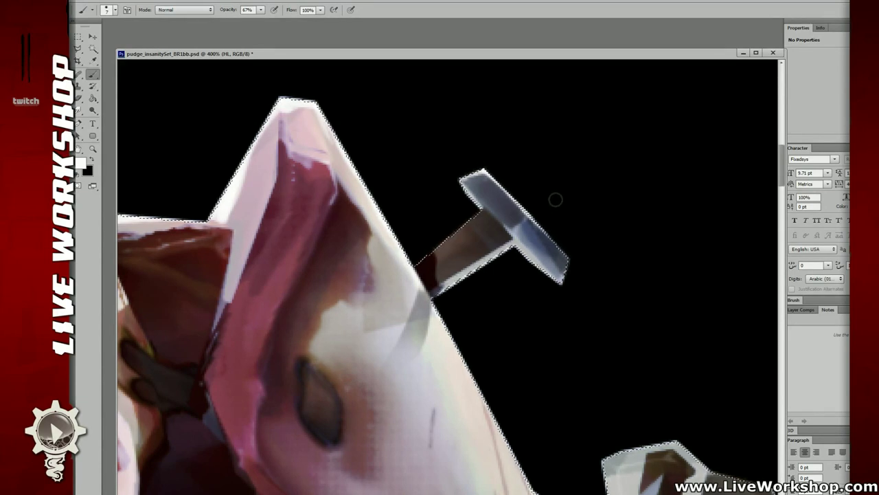
{"action": "left_click_drag", "start_coordinate": [570, 255], "coordinate": [519, 203]}
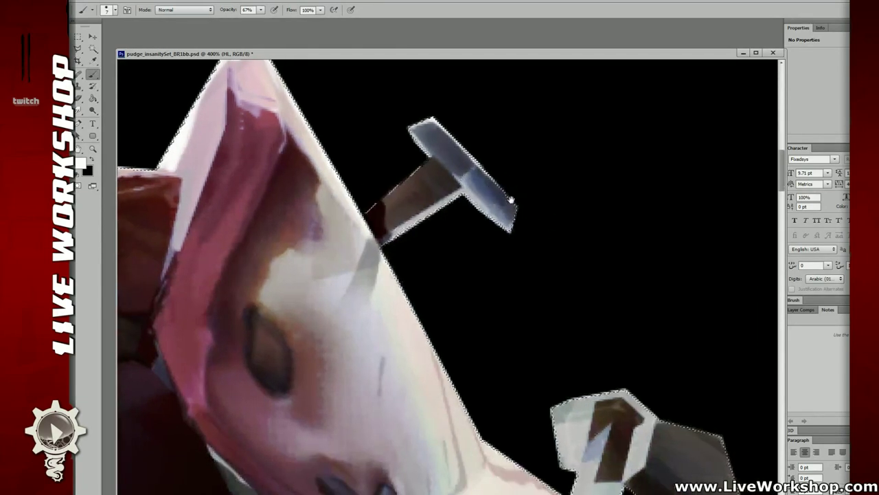
{"action": "left_click_drag", "start_coordinate": [520, 243], "coordinate": [371, 122]}
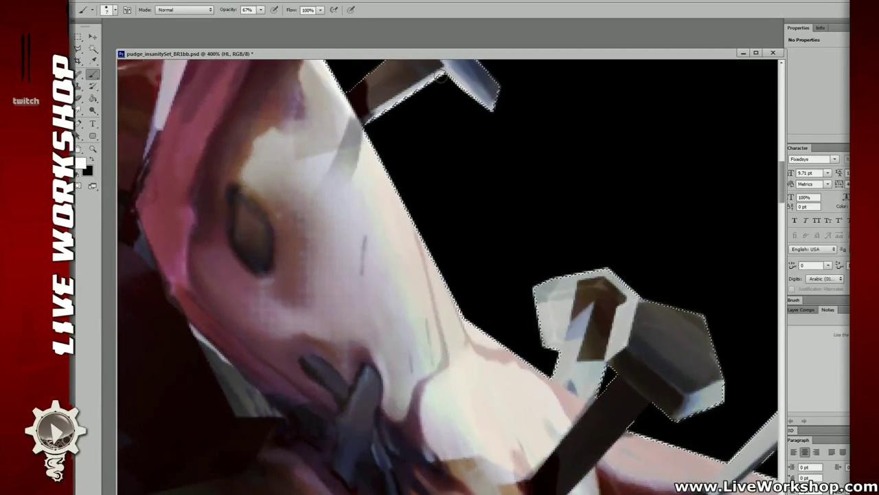
Paint a white rim down the shoulder's slope to the rear nail and along that nail's outer shaft edge.
{"action": "left_click_drag", "start_coordinate": [397, 175], "coordinate": [388, 173]}
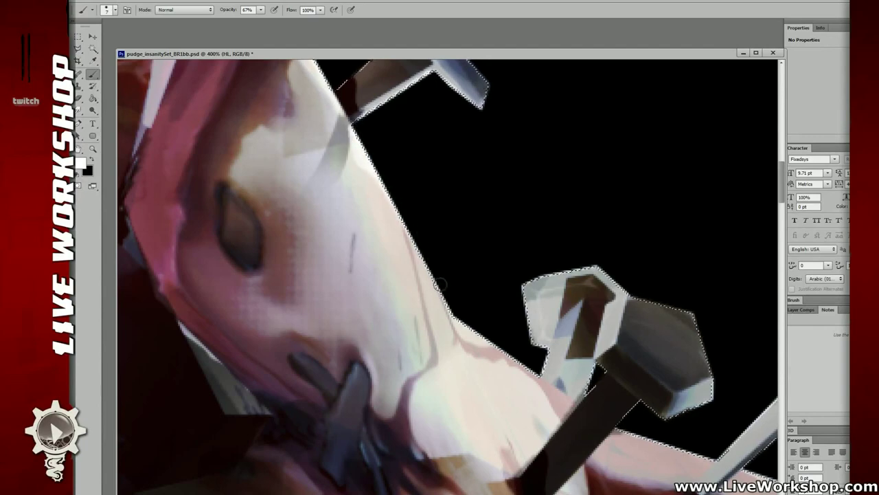
{"action": "left_click_drag", "start_coordinate": [433, 272], "coordinate": [393, 170]}
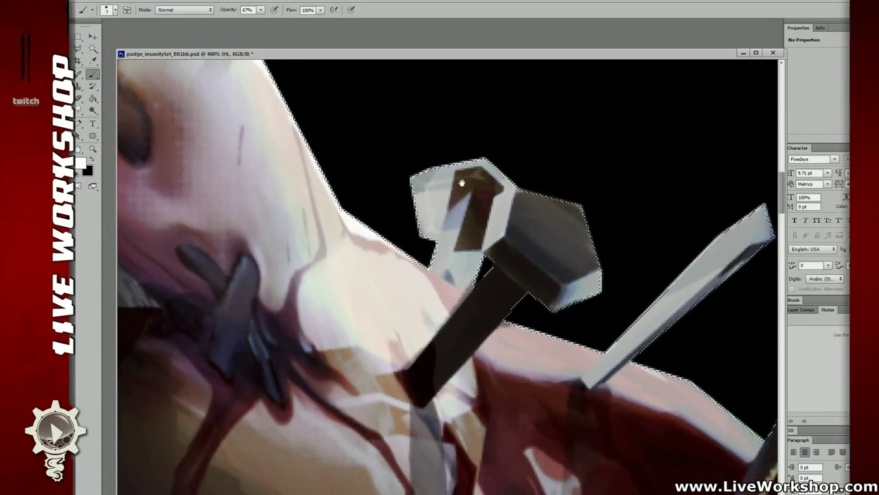
{"action": "left_click_drag", "start_coordinate": [481, 259], "coordinate": [412, 255]}
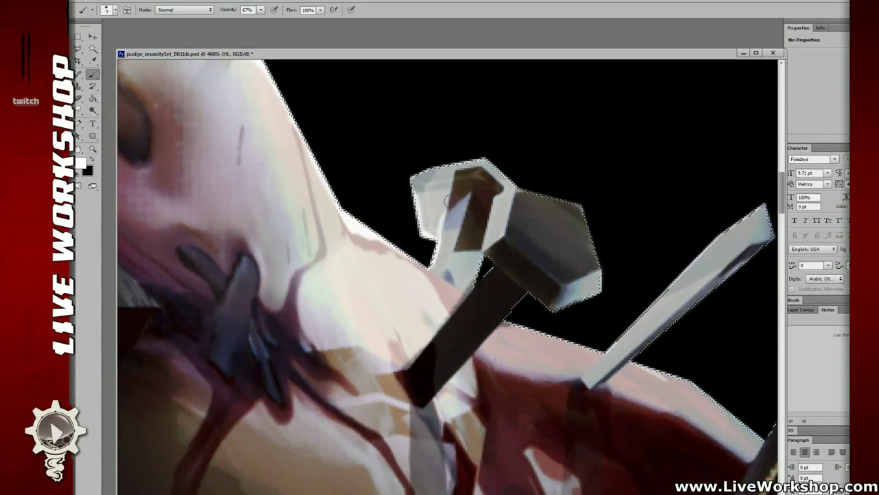
Paint white edge highlights around the front nail's head and shaft, and along the shoulder edge behind it.
{"action": "left_click_drag", "start_coordinate": [436, 244], "coordinate": [406, 219]}
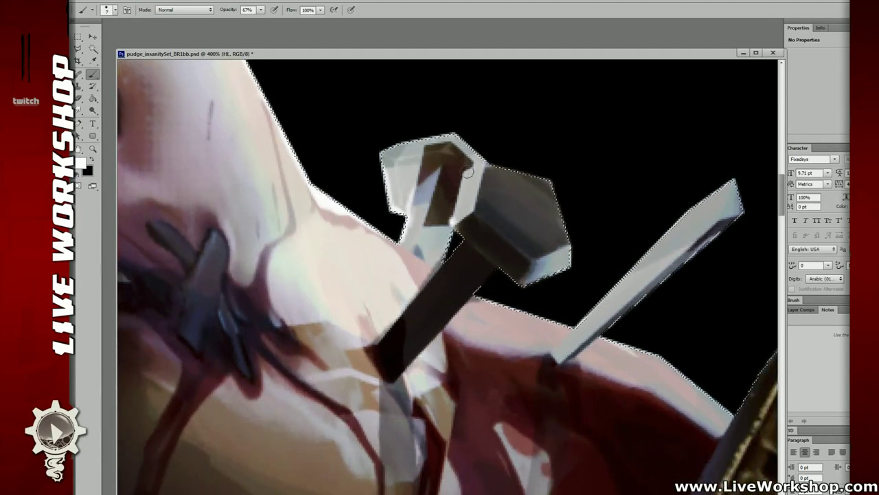
{"action": "left_click_drag", "start_coordinate": [467, 174], "coordinate": [485, 167]}
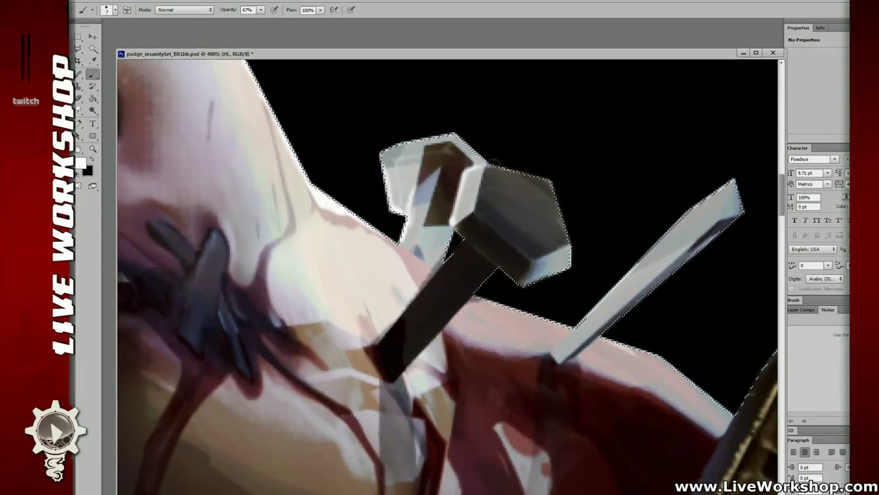
{"action": "left_click_drag", "start_coordinate": [596, 207], "coordinate": [582, 198]}
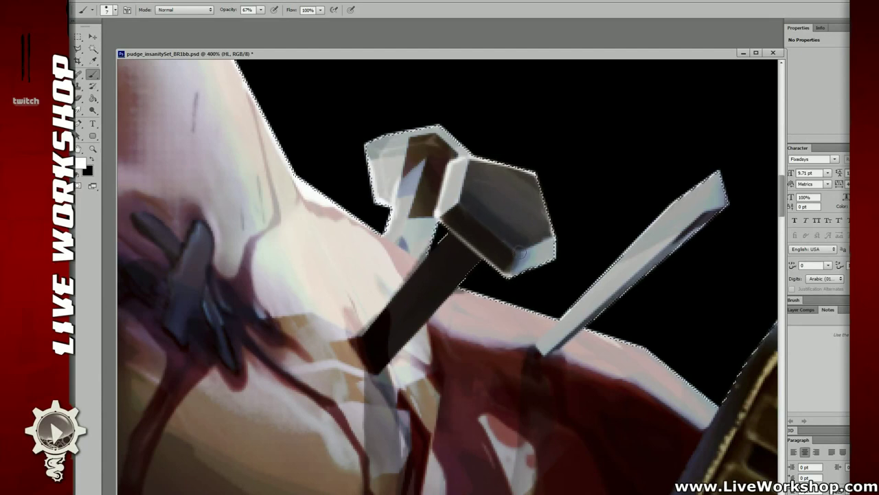
{"action": "left_click_drag", "start_coordinate": [503, 239], "coordinate": [520, 249]}
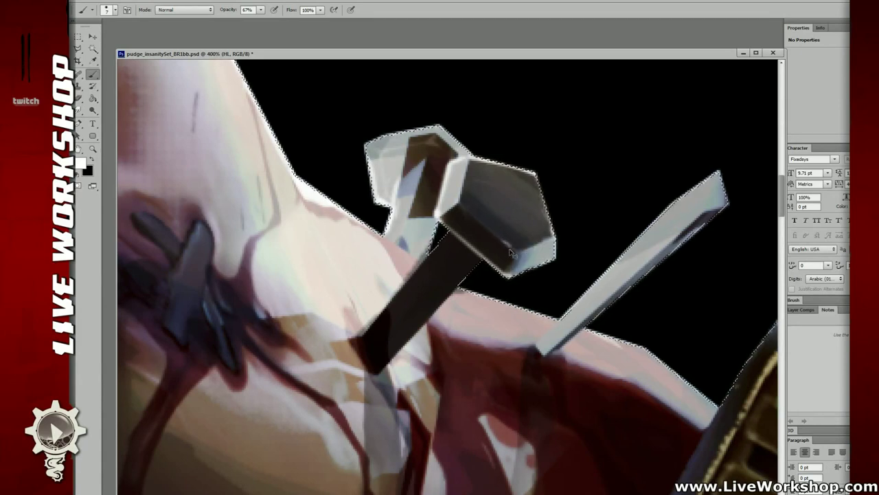
{"action": "mouse_move", "coordinate": [416, 131]}
{"action": "left_mouse_down"}
{"action": "mouse_move", "coordinate": [359, 145]}
{"action": "mouse_move", "coordinate": [382, 141]}
{"action": "left_mouse_up"}
{"action": "left_click_drag", "start_coordinate": [450, 216], "coordinate": [396, 163]}
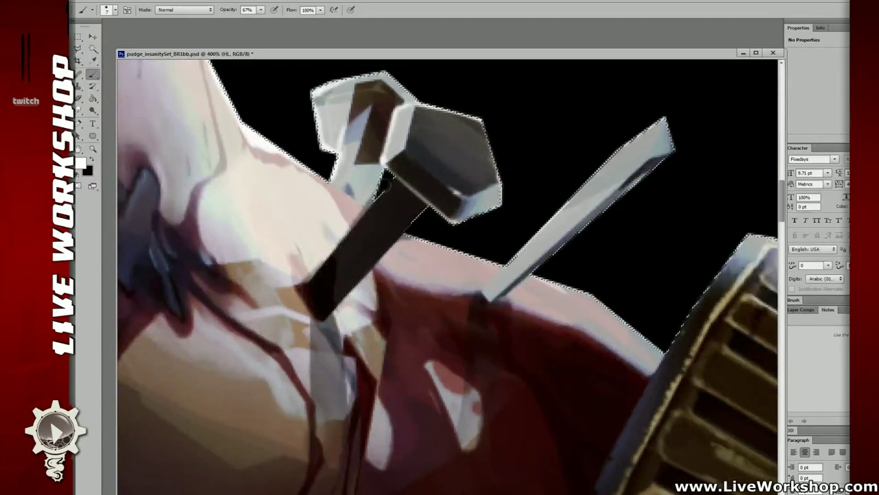
{"action": "left_click_drag", "start_coordinate": [332, 254], "coordinate": [368, 209]}
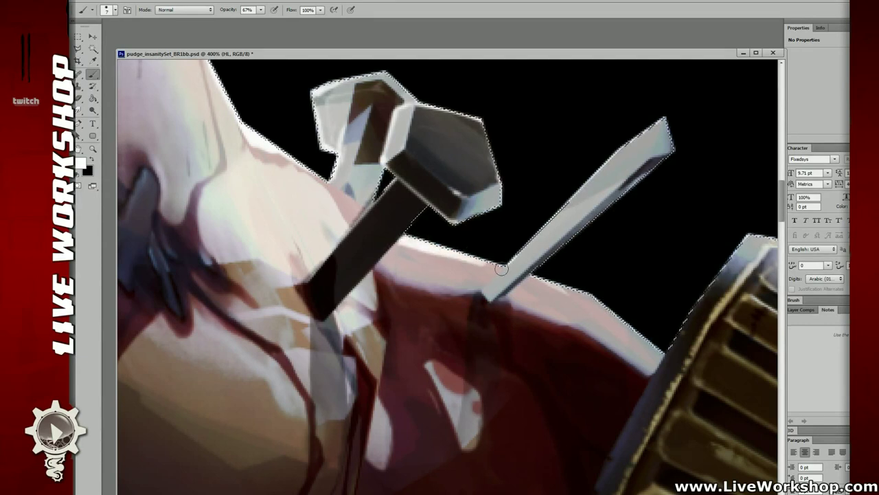
Highlight the thin spike's edges and tip in white and continue the rim along the arm behind it.
{"action": "left_click_drag", "start_coordinate": [502, 269], "coordinate": [494, 277]}
{"action": "left_click_drag", "start_coordinate": [577, 196], "coordinate": [630, 147]}
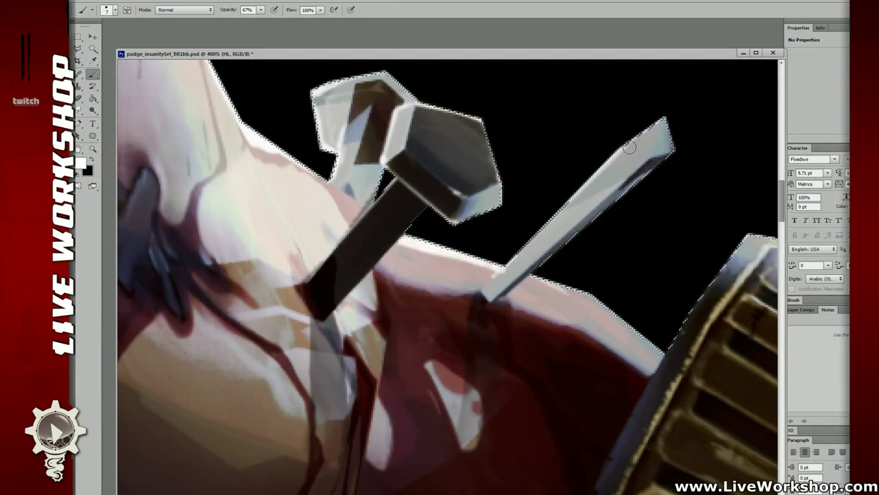
{"action": "mouse_move", "coordinate": [503, 269]}
{"action": "left_mouse_down"}
{"action": "mouse_move", "coordinate": [491, 280]}
{"action": "mouse_move", "coordinate": [660, 113]}
{"action": "left_mouse_up"}
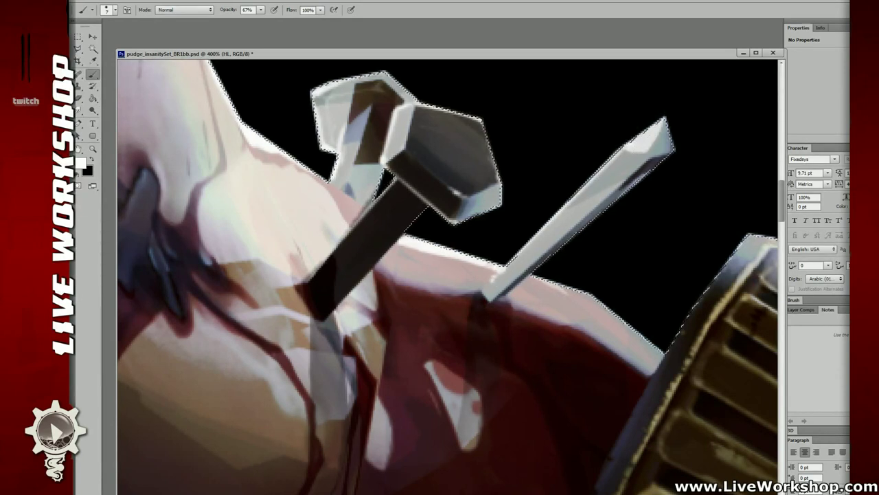
{"action": "left_click_drag", "start_coordinate": [634, 145], "coordinate": [664, 122]}
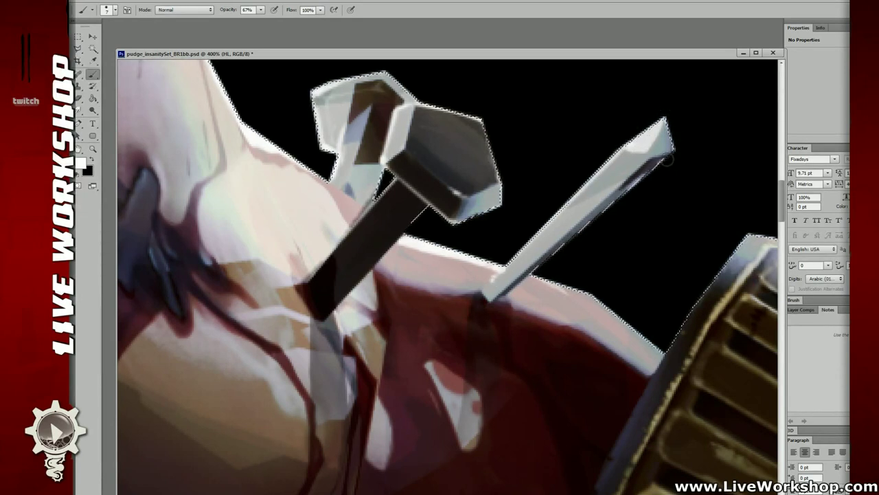
{"action": "left_click_drag", "start_coordinate": [670, 155], "coordinate": [649, 176]}
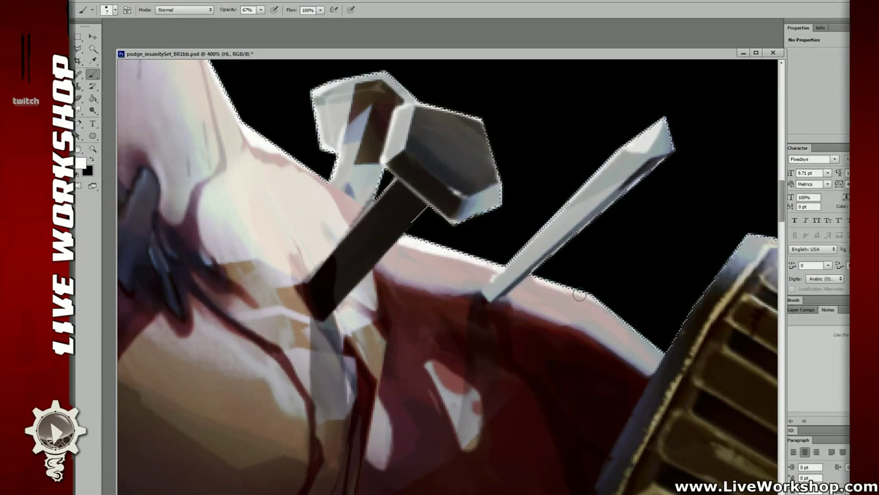
{"action": "left_click_drag", "start_coordinate": [579, 294], "coordinate": [521, 222]}
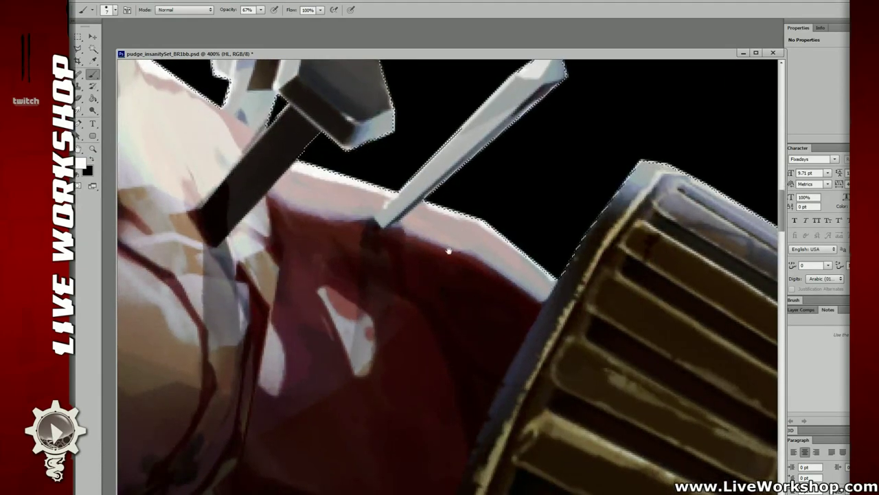
Paint a white rim along the armband's near edge, across its upper edge and around its far corner.
{"action": "left_click_drag", "start_coordinate": [449, 250], "coordinate": [313, 201]}
{"action": "left_click_drag", "start_coordinate": [363, 344], "coordinate": [419, 251]}
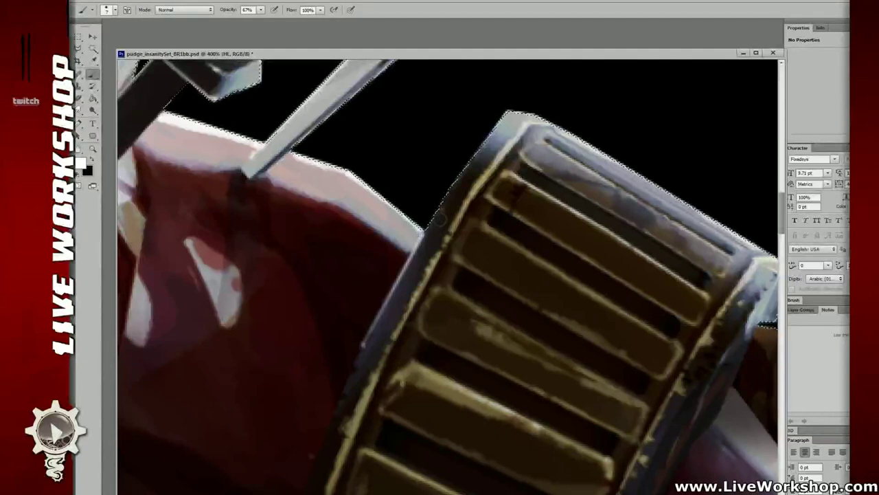
{"action": "left_click_drag", "start_coordinate": [446, 196], "coordinate": [496, 131]}
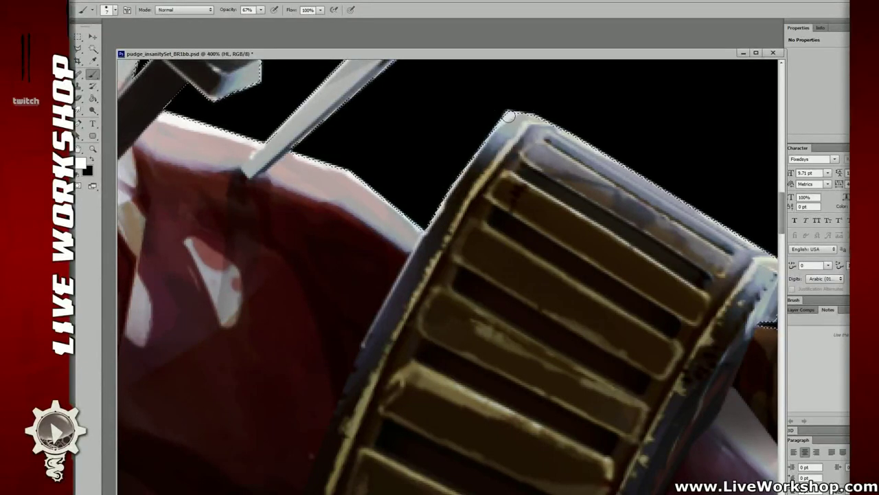
{"action": "scroll", "coordinate": [534, 113], "scroll_direction": "down", "scroll_amount": 4}
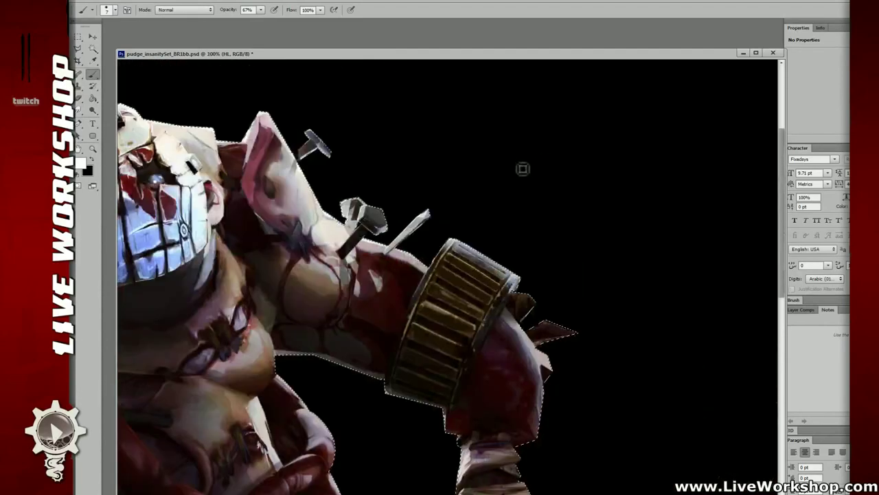
{"action": "scroll", "coordinate": [529, 261], "scroll_direction": "up", "scroll_amount": 2}
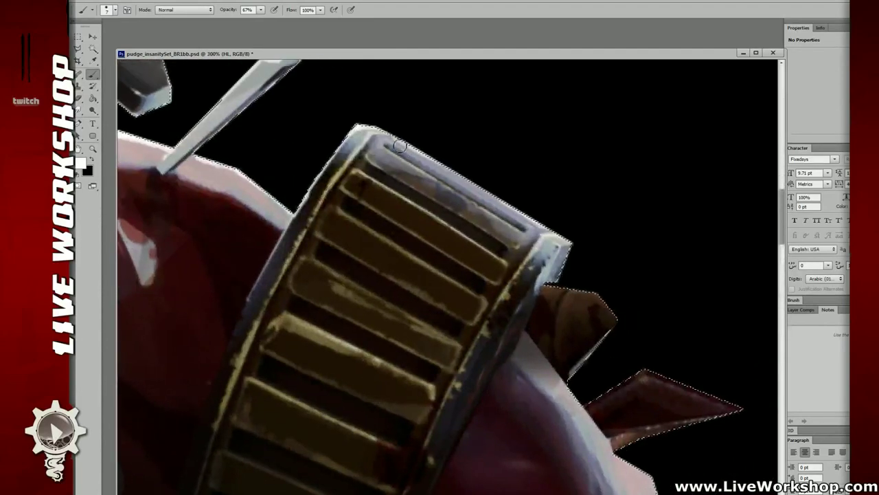
{"action": "mouse_move", "coordinate": [453, 172]}
{"action": "left_mouse_down"}
{"action": "mouse_move", "coordinate": [515, 210]}
{"action": "mouse_move", "coordinate": [429, 155]}
{"action": "mouse_move", "coordinate": [542, 224]}
{"action": "mouse_move", "coordinate": [523, 220]}
{"action": "mouse_move", "coordinate": [547, 217]}
{"action": "mouse_move", "coordinate": [545, 228]}
{"action": "mouse_move", "coordinate": [582, 242]}
{"action": "mouse_move", "coordinate": [537, 244]}
{"action": "mouse_move", "coordinate": [536, 255]}
{"action": "mouse_move", "coordinate": [561, 240]}
{"action": "mouse_move", "coordinate": [582, 244]}
{"action": "mouse_move", "coordinate": [575, 238]}
{"action": "mouse_move", "coordinate": [562, 278]}
{"action": "left_mouse_up"}
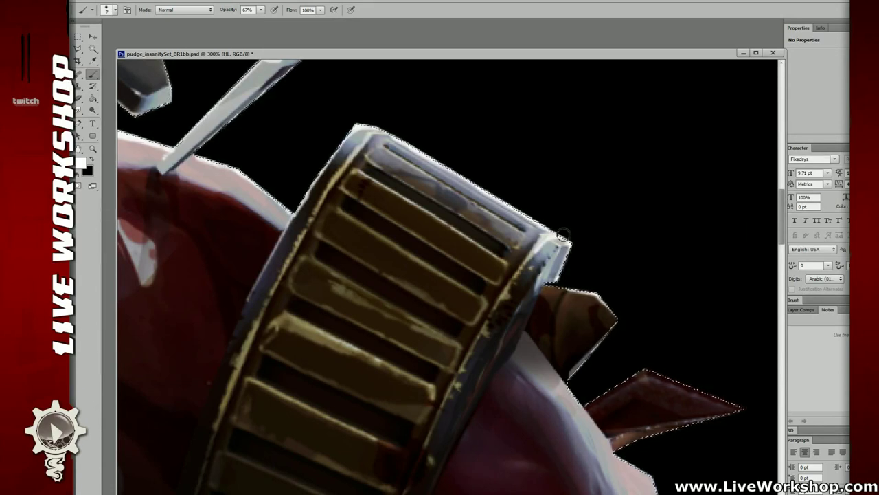
Add fine white edge highlights to the armband's far corner and the shards sticking out beyond it.
{"action": "left_click_drag", "start_coordinate": [520, 230], "coordinate": [393, 183]}
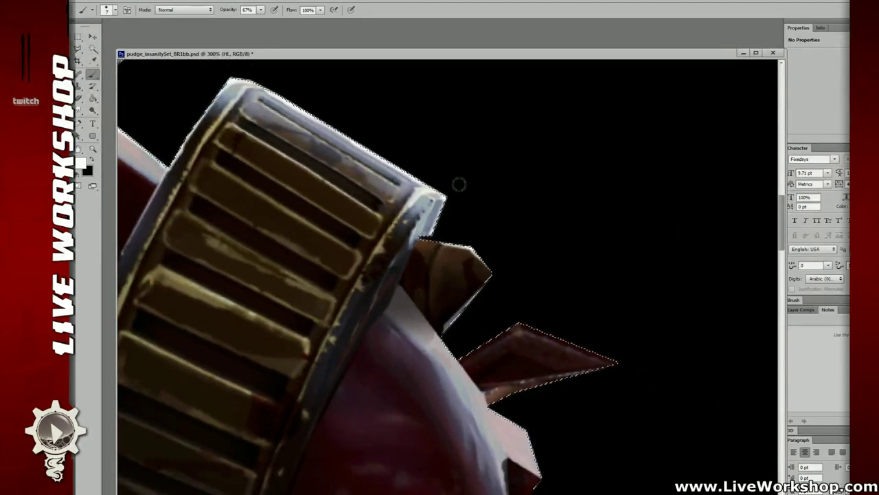
{"action": "left_click_drag", "start_coordinate": [492, 205], "coordinate": [433, 148]}
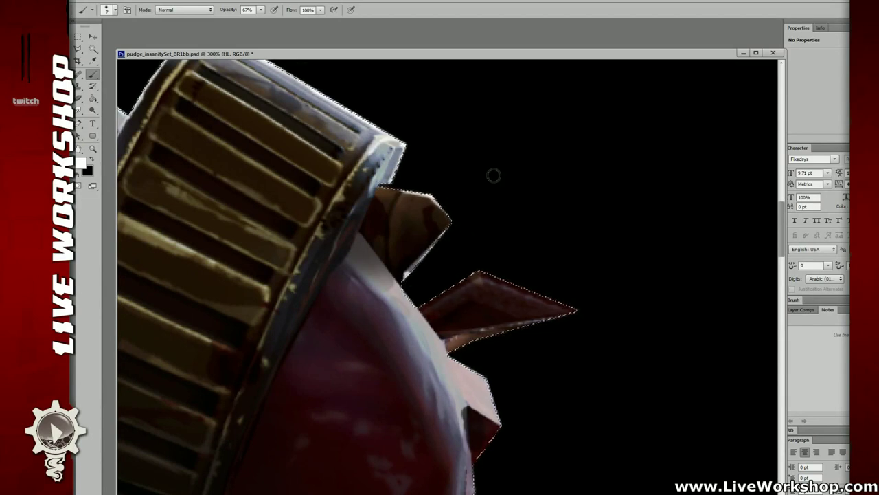
{"action": "left_click_drag", "start_coordinate": [453, 236], "coordinate": [412, 188]}
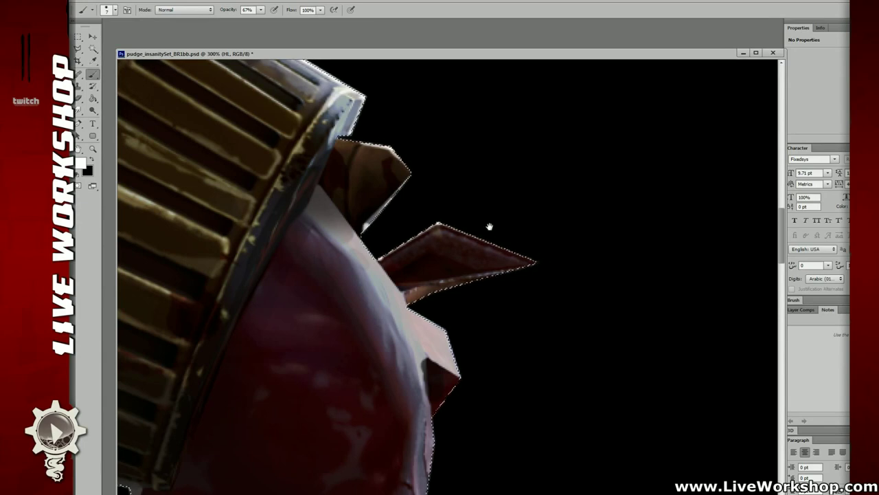
{"action": "left_click_drag", "start_coordinate": [489, 227], "coordinate": [558, 164]}
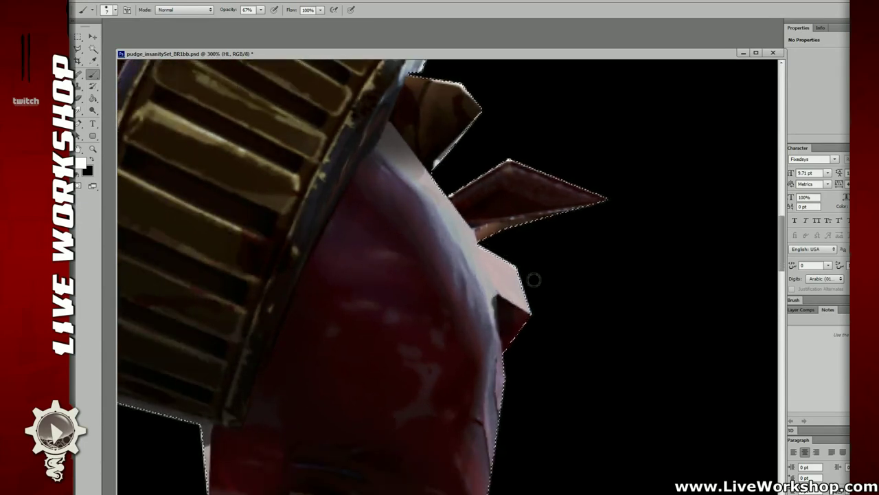
Examine the highlights on the armband, nails and shoulder from further out, moving across to the opposite shoulder.
{"action": "left_click_drag", "start_coordinate": [475, 211], "coordinate": [556, 286]}
{"action": "scroll", "coordinate": [432, 220], "scroll_direction": "right", "scroll_amount": 2}
{"action": "scroll", "coordinate": [430, 216], "scroll_direction": "up", "scroll_amount": 2}
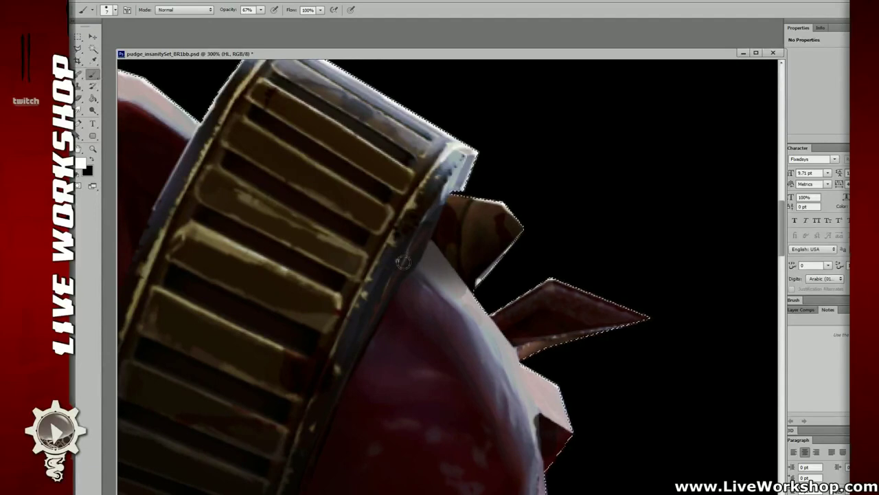
{"action": "left_click_drag", "start_coordinate": [534, 240], "coordinate": [801, 309]}
{"action": "key", "text": "ctrl+minus"}
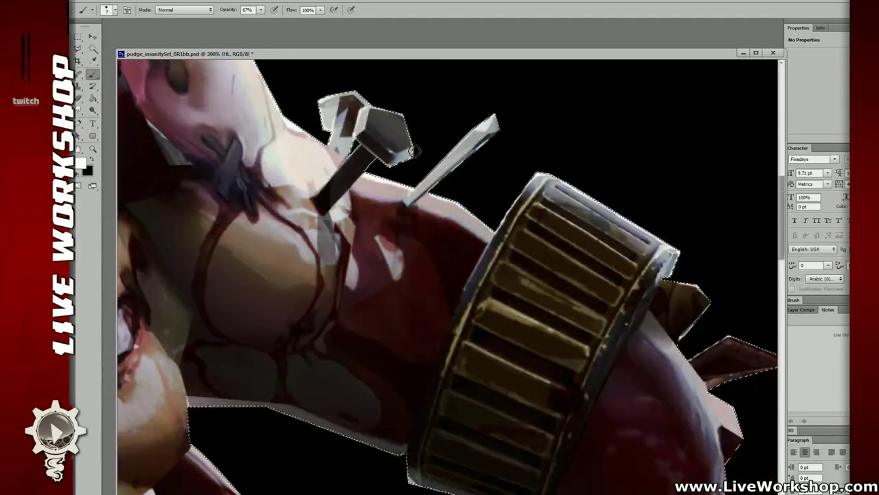
{"action": "key", "text": "ctrl+minus"}
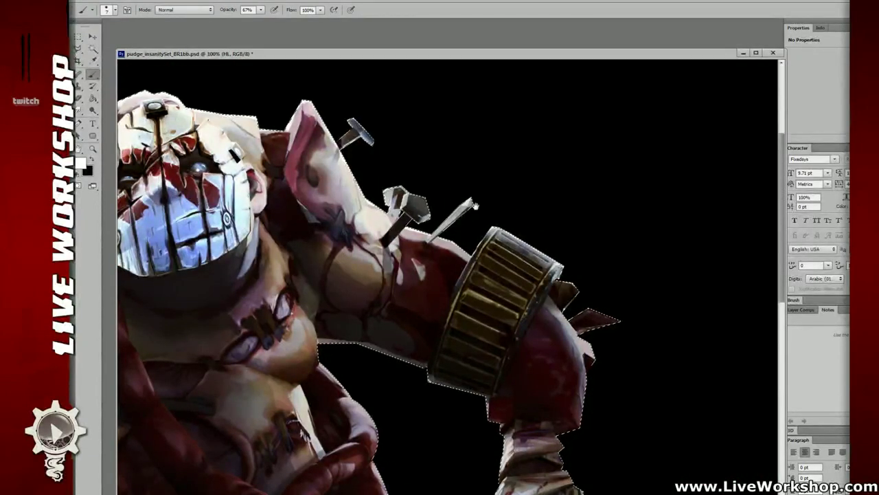
{"action": "left_click_drag", "start_coordinate": [426, 120], "coordinate": [570, 166]}
{"action": "left_click_drag", "start_coordinate": [221, 218], "coordinate": [570, 262]}
Paint thin white highlights on the opposite shoulder's upper stitch at 42% brush opacity.
{"action": "key", "text": "ctrl+plus"}
{"action": "key", "text": "ctrl+plus"}
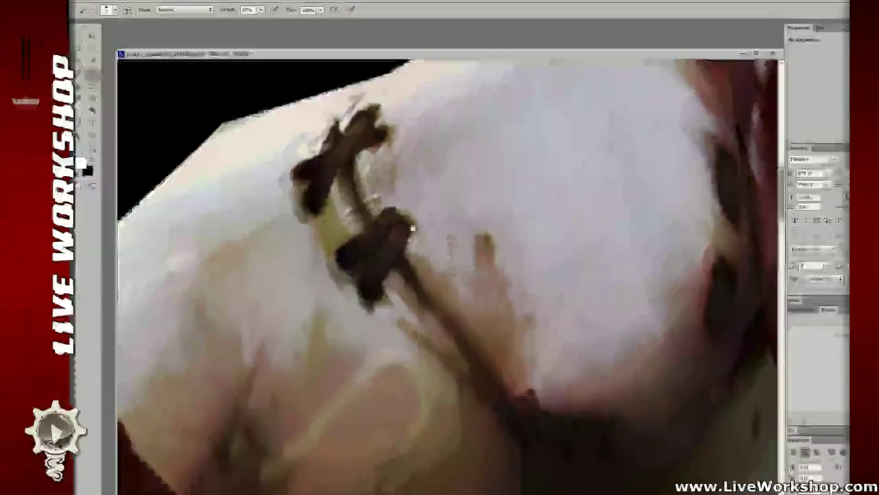
{"action": "left_click_drag", "start_coordinate": [410, 226], "coordinate": [415, 264]}
{"action": "key", "text": "4"}
{"action": "key", "text": "2"}
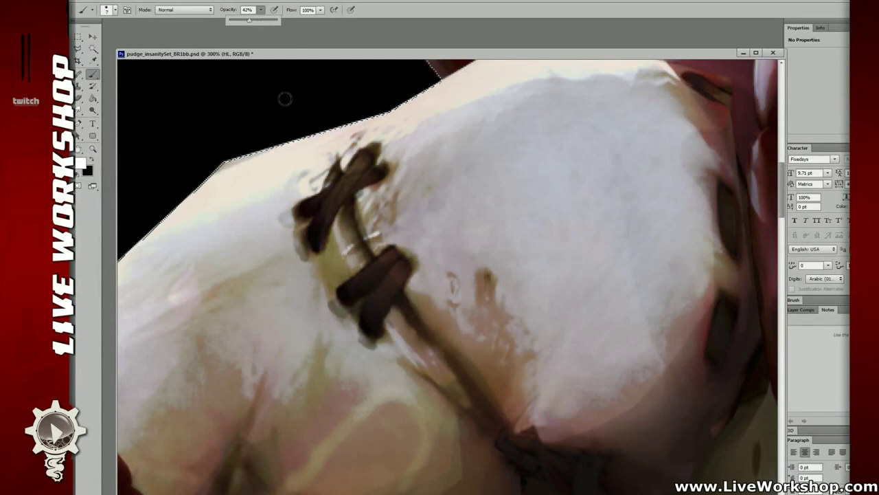
{"action": "left_click_drag", "start_coordinate": [301, 222], "coordinate": [332, 172]}
{"action": "key", "text": "ctrl+z"}
{"action": "left_click_drag", "start_coordinate": [307, 207], "coordinate": [344, 159]}
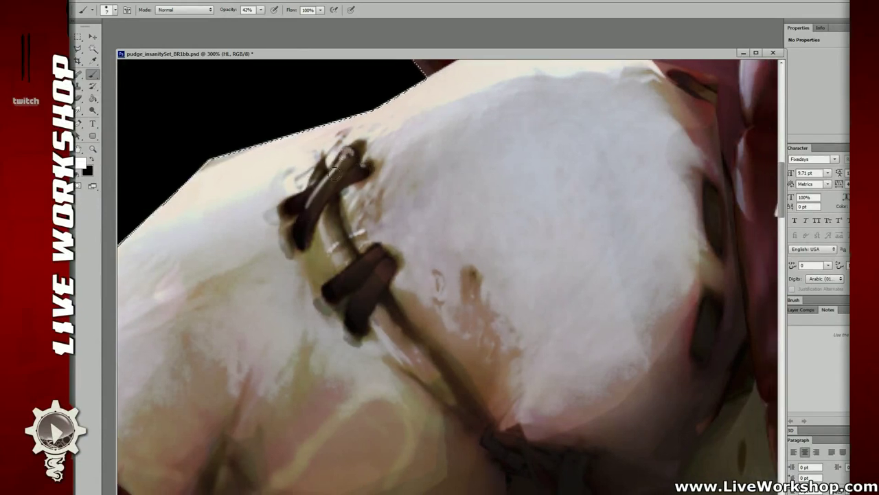
{"action": "left_click_drag", "start_coordinate": [343, 189], "coordinate": [343, 199]}
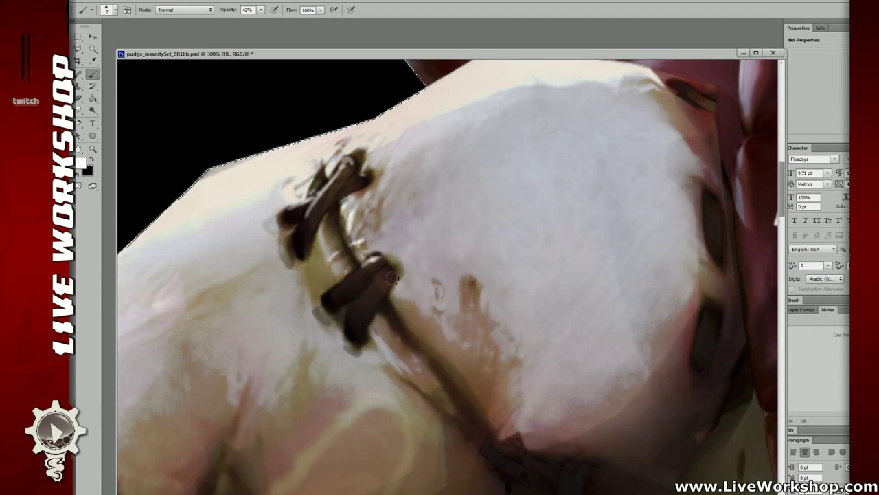
Paint a thin white highlight along the lower stitch, undoing and redoing the stroke.
{"action": "left_click_drag", "start_coordinate": [384, 274], "coordinate": [350, 320]}
{"action": "key", "text": "ctrl+z"}
{"action": "key", "text": "ctrl+z"}
{"action": "left_click_drag", "start_coordinate": [384, 274], "coordinate": [350, 322]}
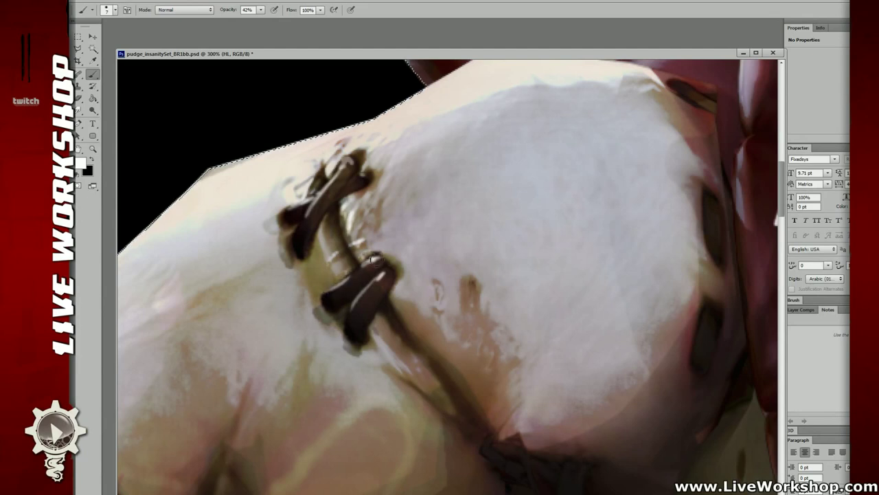
Soften the highlights on the stitches with the Eraser at 70% opacity.
{"action": "key", "text": "e"}
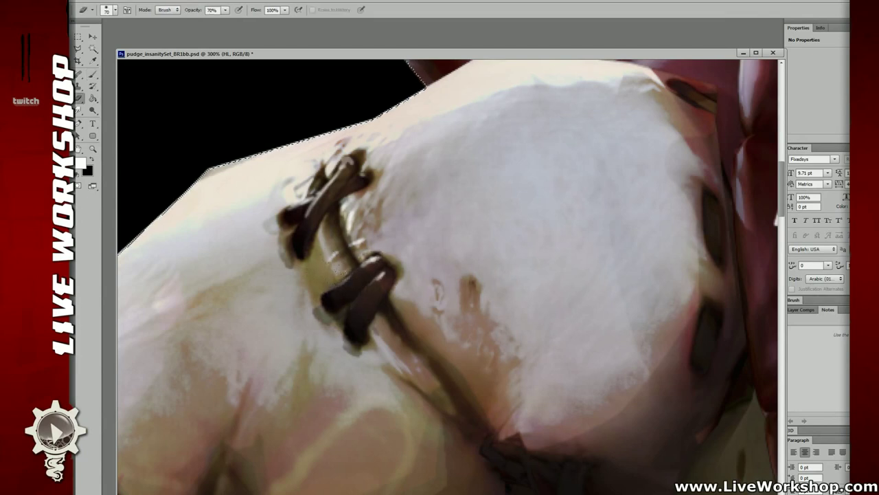
{"action": "left_click_drag", "start_coordinate": [311, 210], "coordinate": [340, 174]}
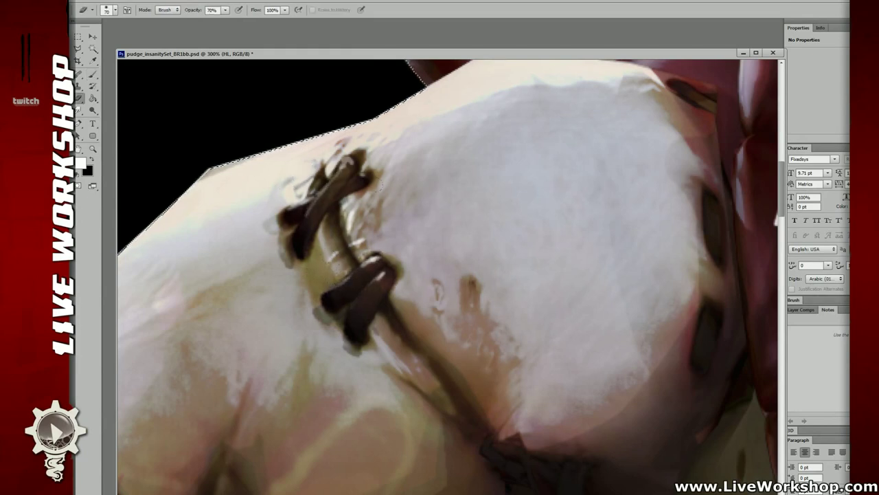
{"action": "key", "text": "b"}
Paint white rim light along the upper arm's outer edge with the Brush at 68% opacity and size 15.
{"action": "key", "text": "ctrl+minus"}
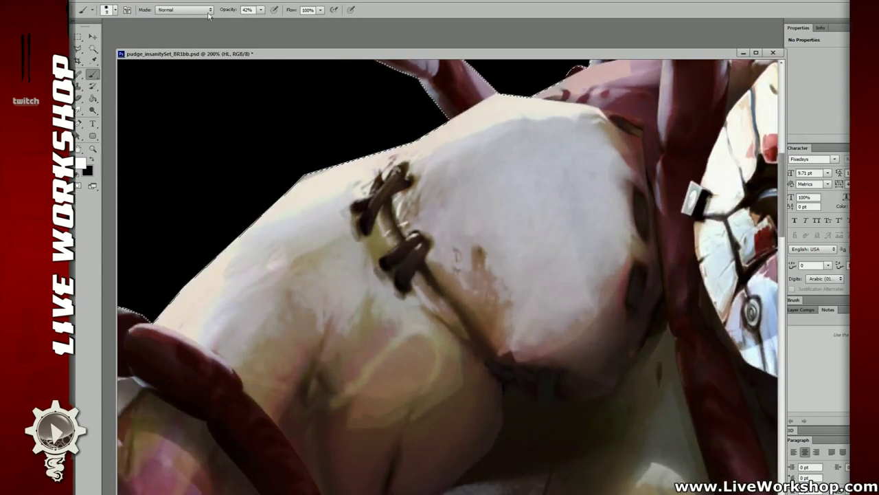
{"action": "left_click", "coordinate": [261, 10]}
{"action": "left_click_drag", "start_coordinate": [261, 21], "coordinate": [274, 22]}
{"action": "key", "text": "bracketright"}
{"action": "key", "text": "bracketright"}
{"action": "left_click_drag", "start_coordinate": [380, 129], "coordinate": [395, 144]}
{"action": "left_click_drag", "start_coordinate": [180, 311], "coordinate": [222, 263]}
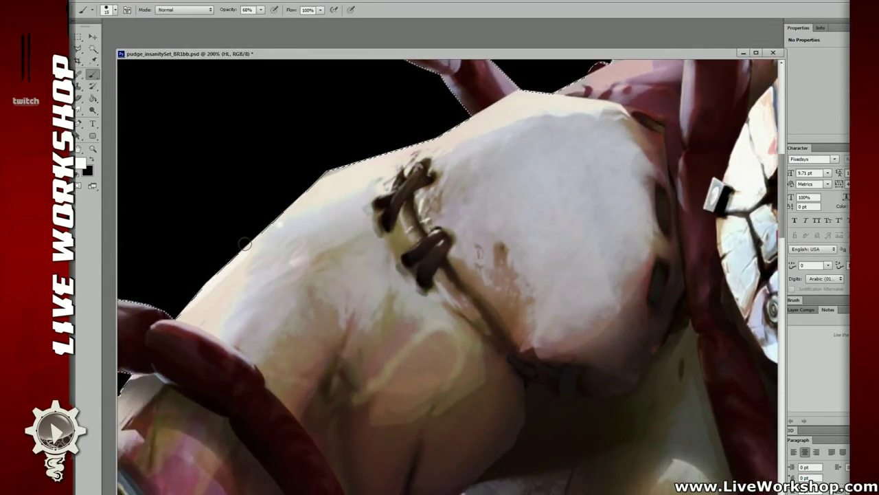
{"action": "mouse_move", "coordinate": [284, 209]}
{"action": "left_mouse_down"}
{"action": "mouse_move", "coordinate": [264, 231]}
{"action": "mouse_move", "coordinate": [296, 205]}
{"action": "left_mouse_up"}
{"action": "left_click_drag", "start_coordinate": [345, 161], "coordinate": [390, 149]}
Extend the white rim light over the top of the shoulder, from above the stitches toward the neck.
{"action": "mouse_move", "coordinate": [453, 128]}
{"action": "left_mouse_down"}
{"action": "mouse_move", "coordinate": [364, 170]}
{"action": "mouse_move", "coordinate": [407, 137]}
{"action": "mouse_move", "coordinate": [347, 168]}
{"action": "left_mouse_up"}
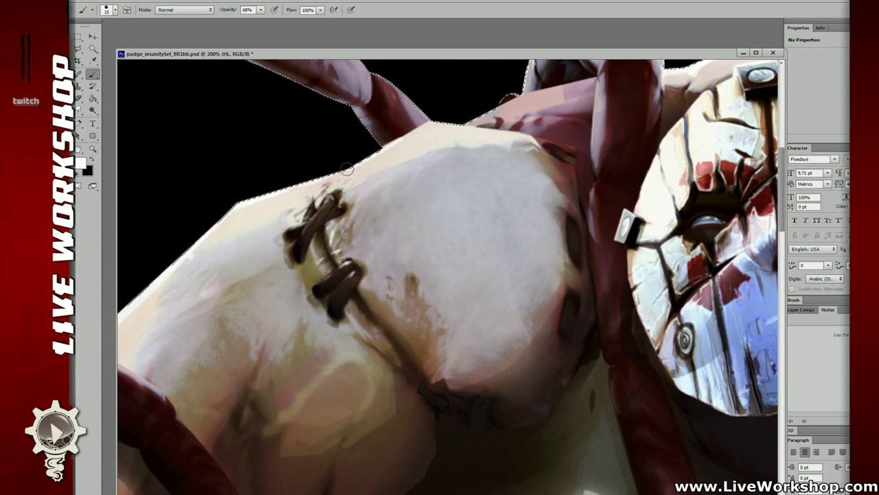
{"action": "mouse_move", "coordinate": [388, 145]}
{"action": "left_mouse_down"}
{"action": "mouse_move", "coordinate": [362, 163]}
{"action": "mouse_move", "coordinate": [384, 145]}
{"action": "left_mouse_up"}
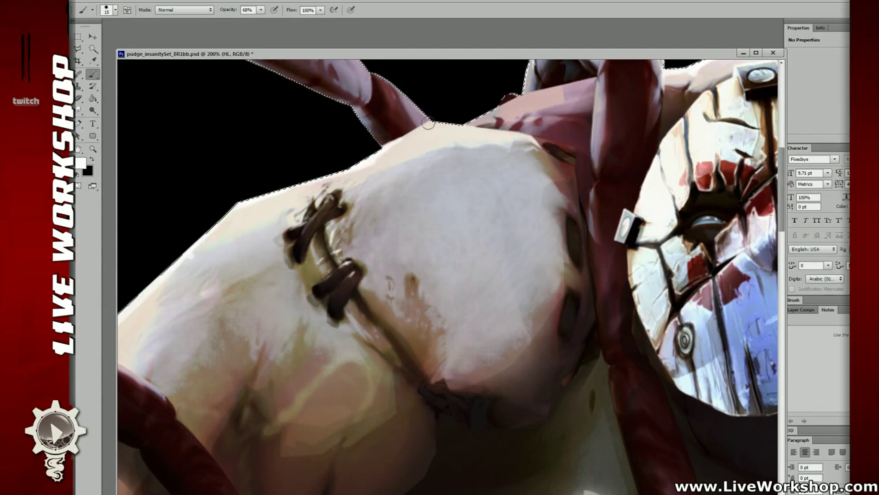
{"action": "mouse_move", "coordinate": [429, 123]}
{"action": "left_mouse_down"}
{"action": "mouse_move", "coordinate": [512, 138]}
{"action": "mouse_move", "coordinate": [479, 131]}
{"action": "left_mouse_up"}
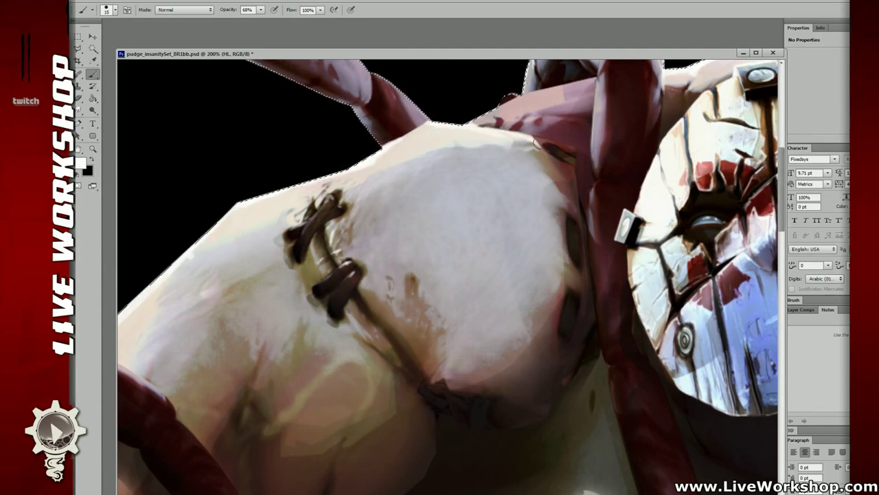
{"action": "left_click_drag", "start_coordinate": [545, 149], "coordinate": [455, 185]}
Paint white rim light on the outer curve of the gut coil beside the head, undoing and repainting the stroke.
{"action": "left_click_drag", "start_coordinate": [458, 198], "coordinate": [480, 230]}
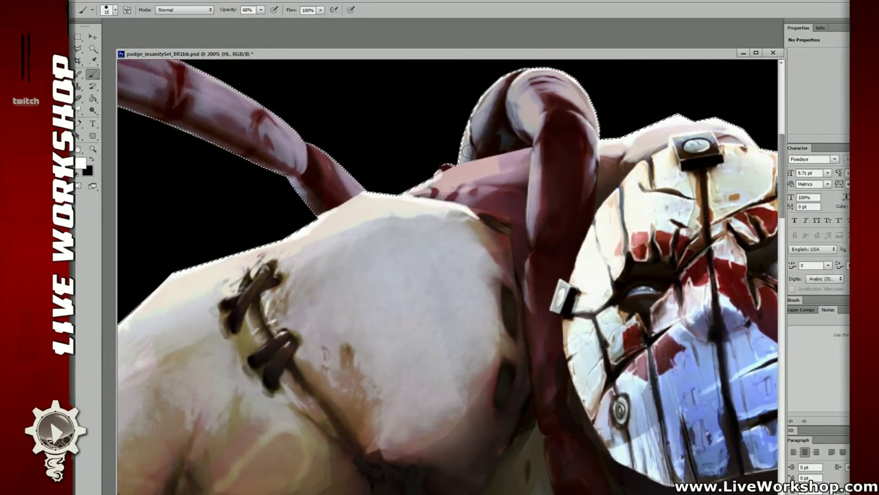
{"action": "mouse_move", "coordinate": [411, 191]}
{"action": "left_mouse_down"}
{"action": "mouse_move", "coordinate": [498, 156]}
{"action": "mouse_move", "coordinate": [398, 176]}
{"action": "left_mouse_up"}
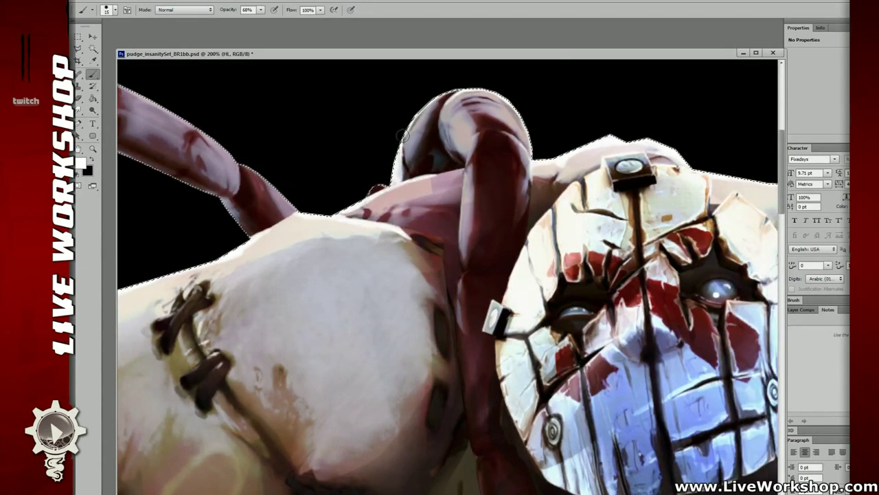
{"action": "mouse_move", "coordinate": [404, 136]}
{"action": "left_mouse_down"}
{"action": "mouse_move", "coordinate": [409, 143]}
{"action": "mouse_move", "coordinate": [423, 92]}
{"action": "left_mouse_up"}
{"action": "key", "text": "ctrl+z"}
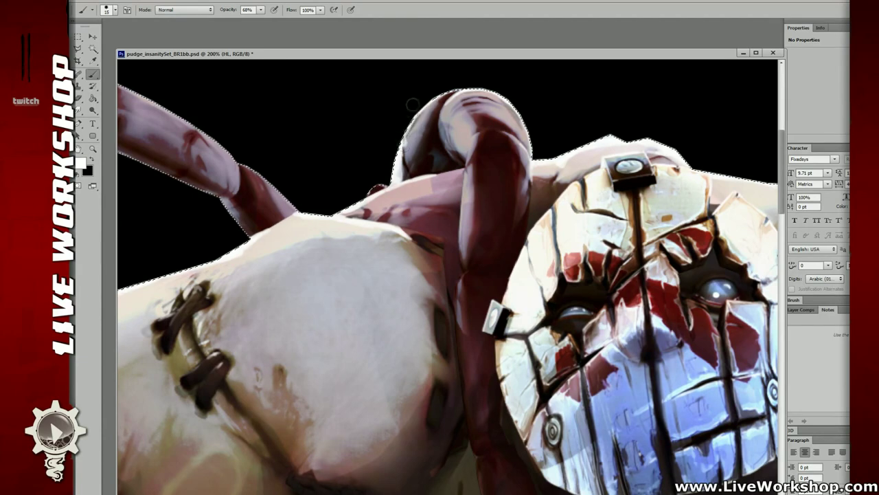
{"action": "mouse_move", "coordinate": [403, 156]}
{"action": "left_mouse_down"}
{"action": "mouse_move", "coordinate": [425, 94]}
{"action": "mouse_move", "coordinate": [411, 122]}
{"action": "mouse_move", "coordinate": [458, 85]}
{"action": "left_mouse_up"}
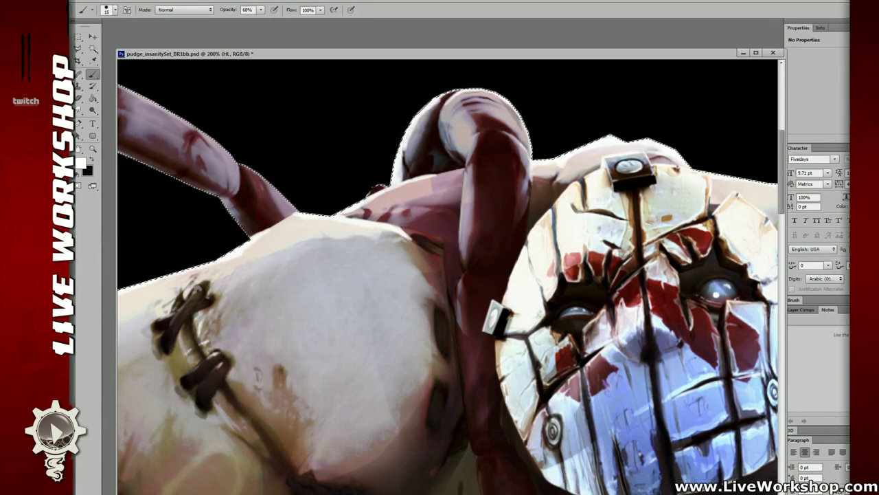
Paint white rim light along the upper and lower edges of the long gut loop behind the shoulder.
{"action": "left_click_drag", "start_coordinate": [499, 164], "coordinate": [725, 201]}
{"action": "mouse_move", "coordinate": [342, 116]}
{"action": "left_mouse_down"}
{"action": "mouse_move", "coordinate": [441, 172]}
{"action": "mouse_move", "coordinate": [433, 165]}
{"action": "left_mouse_up"}
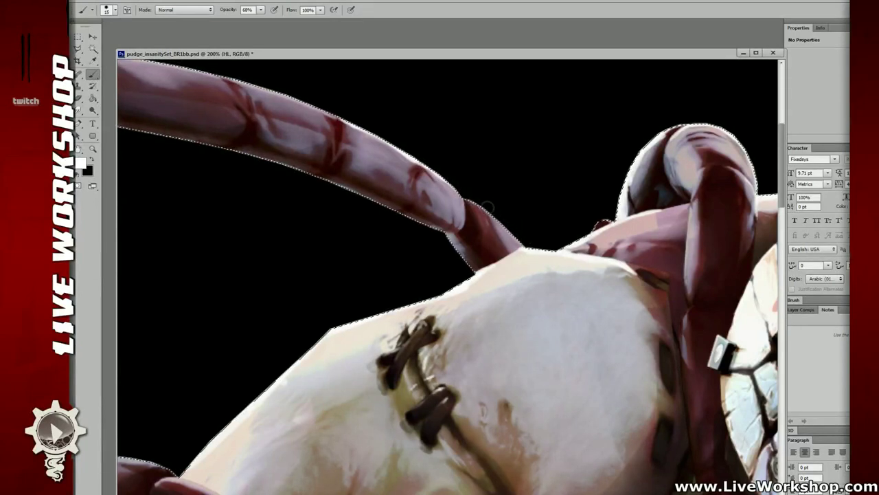
{"action": "mouse_move", "coordinate": [490, 209]}
{"action": "left_mouse_down"}
{"action": "mouse_move", "coordinate": [440, 205]}
{"action": "mouse_move", "coordinate": [471, 238]}
{"action": "mouse_move", "coordinate": [472, 194]}
{"action": "left_mouse_up"}
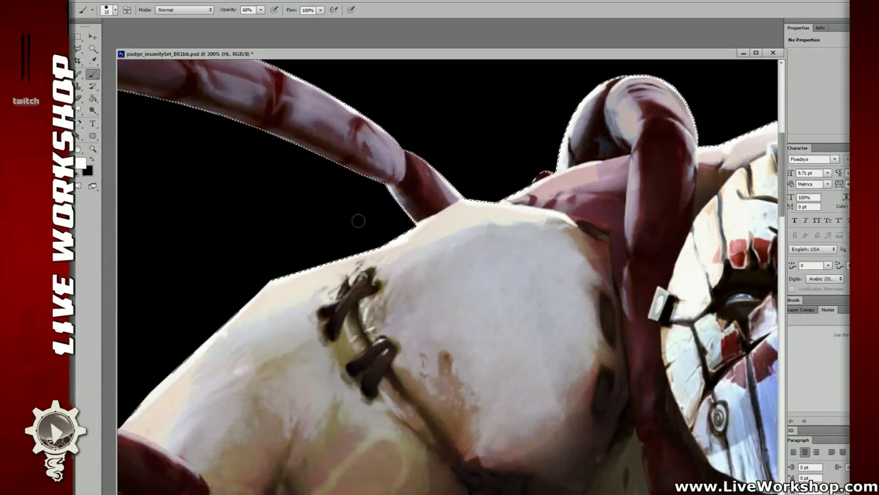
{"action": "left_click_drag", "start_coordinate": [358, 220], "coordinate": [440, 272]}
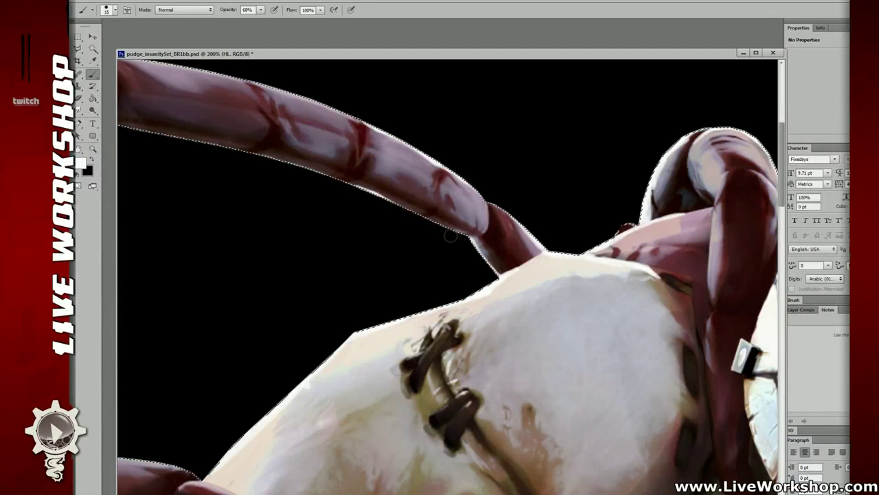
{"action": "left_click_drag", "start_coordinate": [343, 226], "coordinate": [536, 271]}
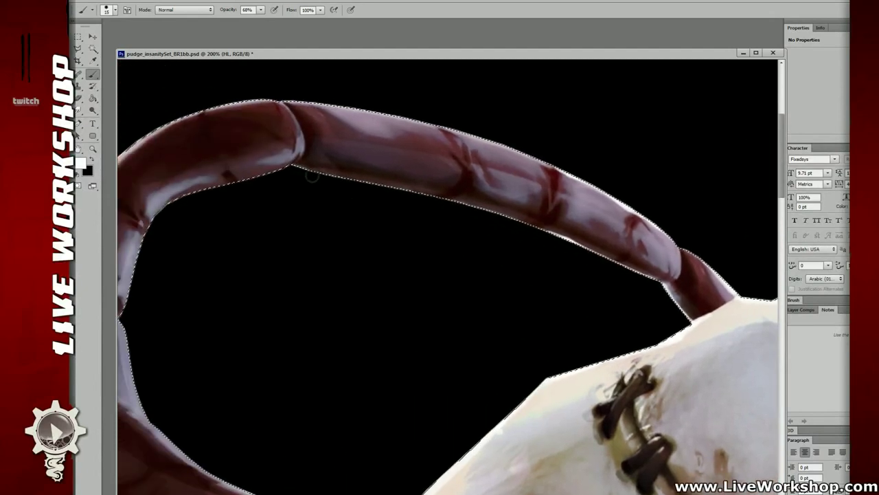
{"action": "left_click_drag", "start_coordinate": [296, 169], "coordinate": [360, 179]}
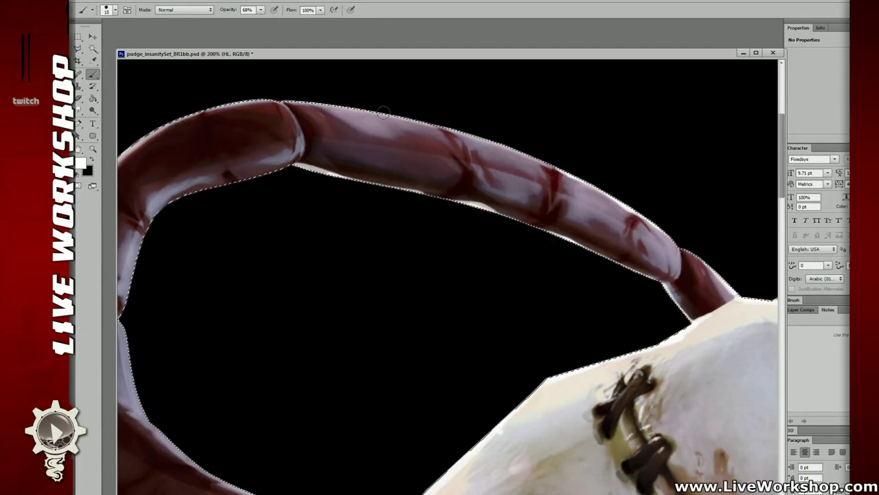
{"action": "mouse_move", "coordinate": [306, 101]}
{"action": "left_mouse_down"}
{"action": "mouse_move", "coordinate": [452, 117]}
{"action": "mouse_move", "coordinate": [596, 193]}
{"action": "left_mouse_up"}
Deselect the figure's outline and check the rim light on the whole character.
{"action": "key", "text": "m"}
{"action": "left_click", "coordinate": [456, 236]}
{"action": "key", "text": "ctrl+minus"}
{"action": "key", "text": "ctrl+minus"}
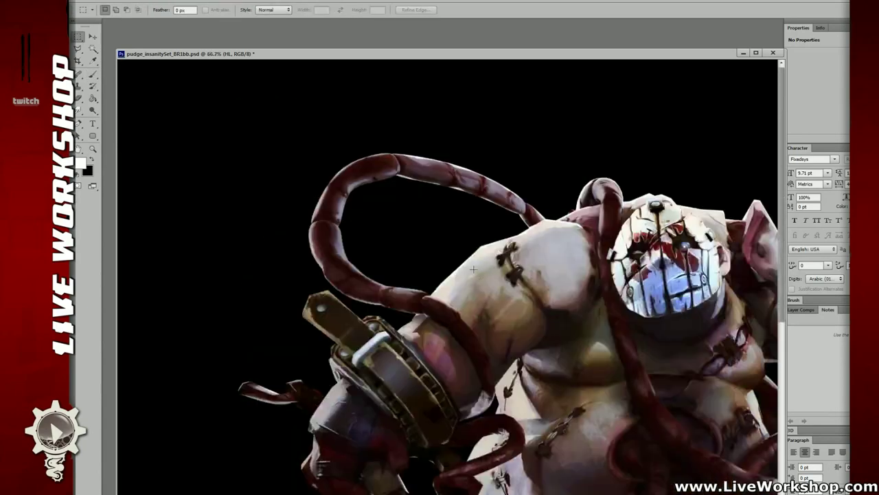
{"action": "key", "text": "ctrl+minus"}
{"action": "key", "text": "ctrl+minus"}
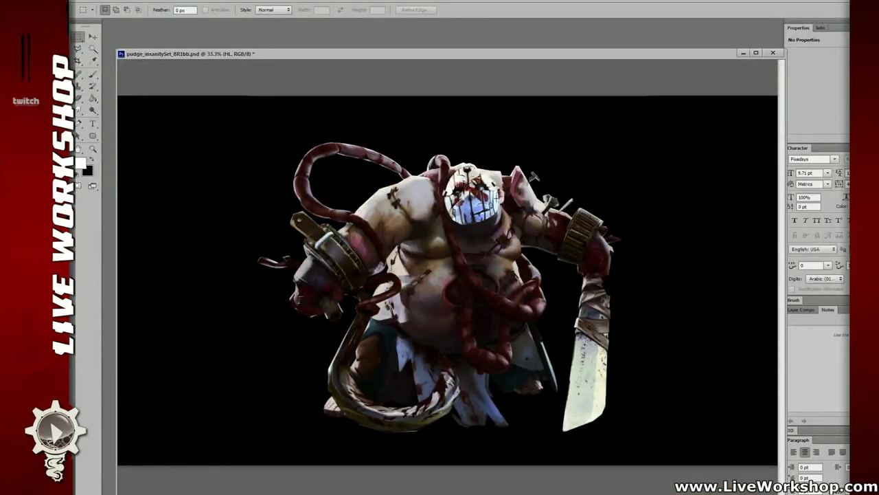
{"action": "key", "text": "ctrl+plus"}
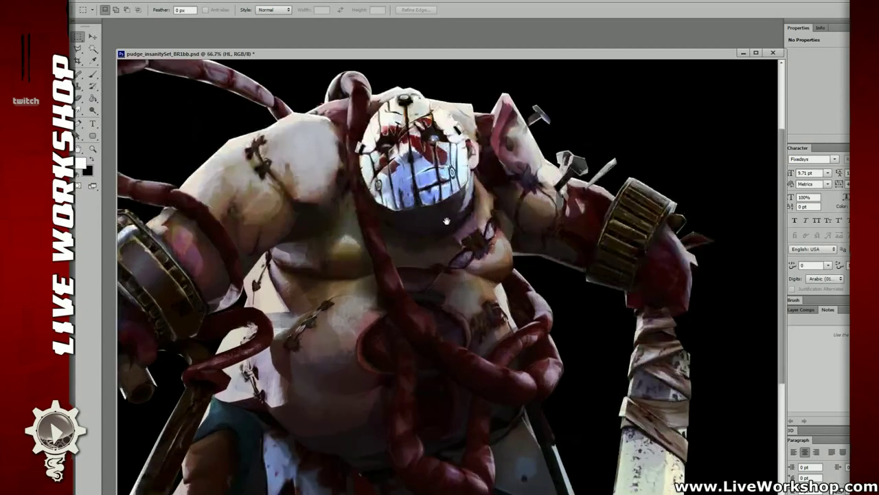
Paint small glossy white highlights on the rounded skin patch of the opposite upper arm, below the nails.
{"action": "key", "text": "b"}
{"action": "key", "text": "ctrl+plus"}
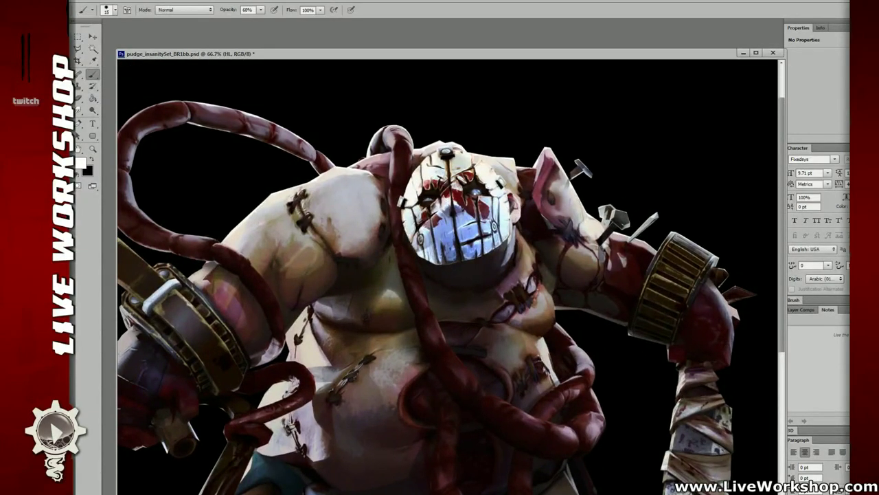
{"action": "left_click_drag", "start_coordinate": [663, 182], "coordinate": [535, 176]}
{"action": "key", "text": "ctrl+plus"}
{"action": "key", "text": "ctrl+plus"}
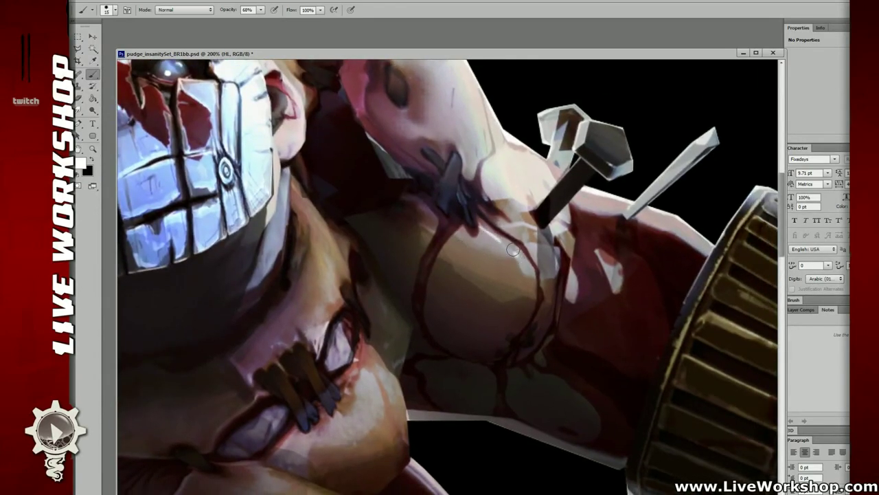
{"action": "left_click_drag", "start_coordinate": [561, 202], "coordinate": [493, 245]}
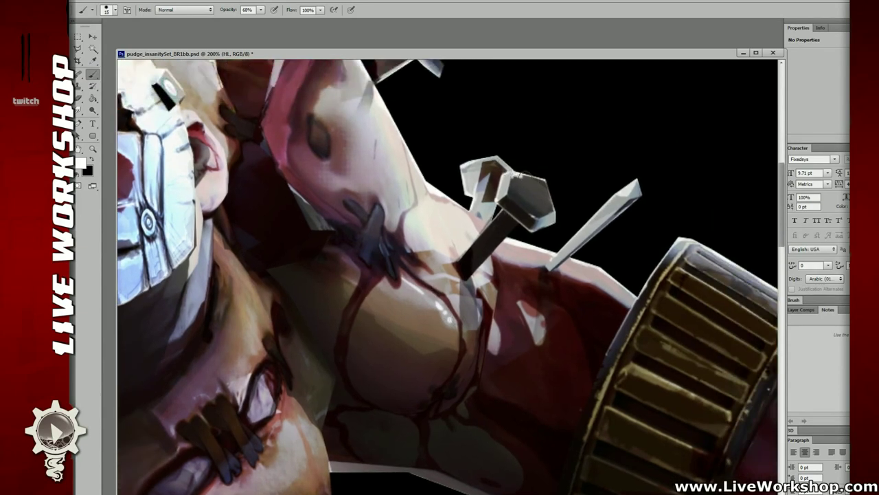
{"action": "left_click_drag", "start_coordinate": [547, 180], "coordinate": [504, 190]}
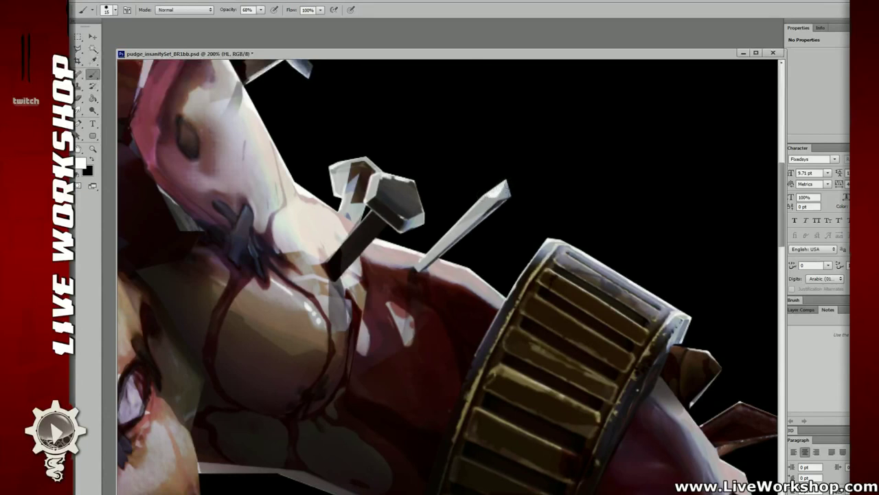
{"action": "left_click_drag", "start_coordinate": [483, 246], "coordinate": [498, 212]}
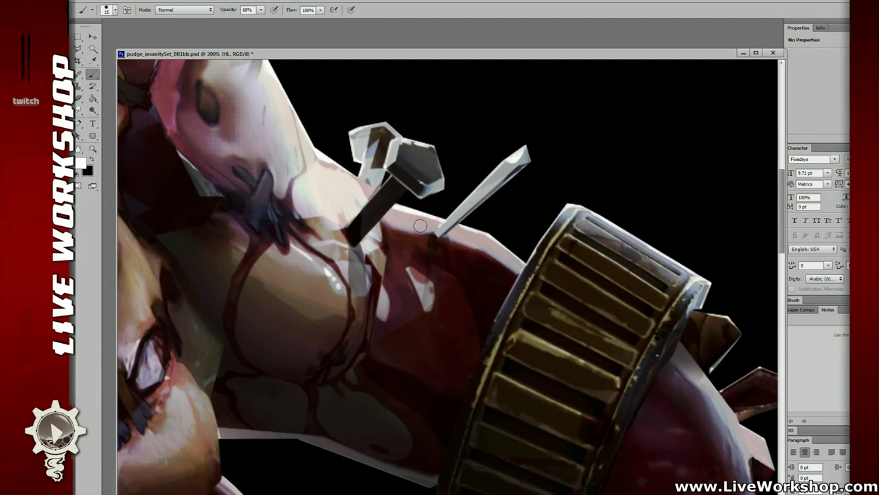
{"action": "left_click_drag", "start_coordinate": [468, 184], "coordinate": [500, 223]}
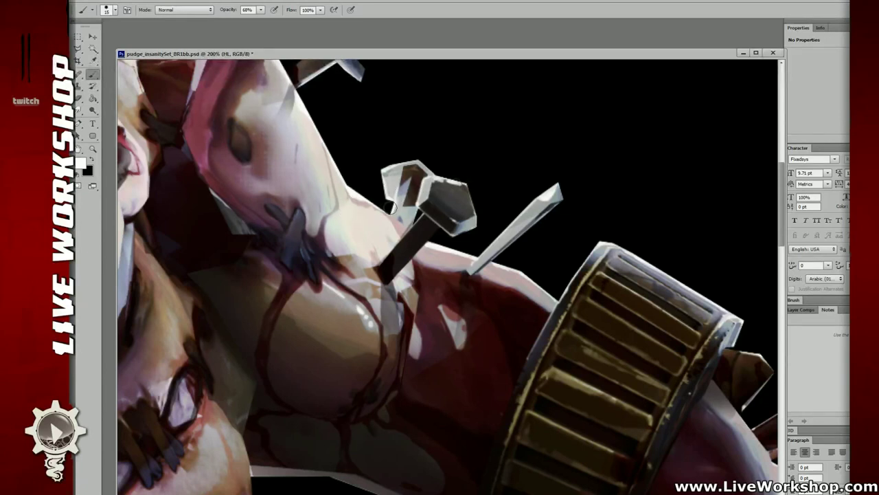
Add thin white highlights to the dark stitches above the rounded skin patch with a size 9 brush.
{"action": "scroll", "coordinate": [366, 215], "scroll_direction": "up", "scroll_amount": 1}
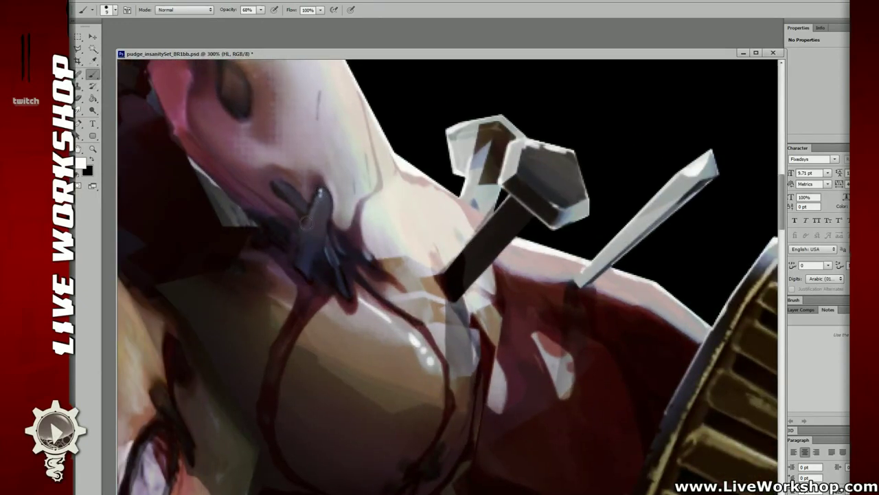
{"action": "left_click", "coordinate": [307, 223], "text": "shift"}
{"action": "left_click", "coordinate": [304, 259], "text": "shift"}
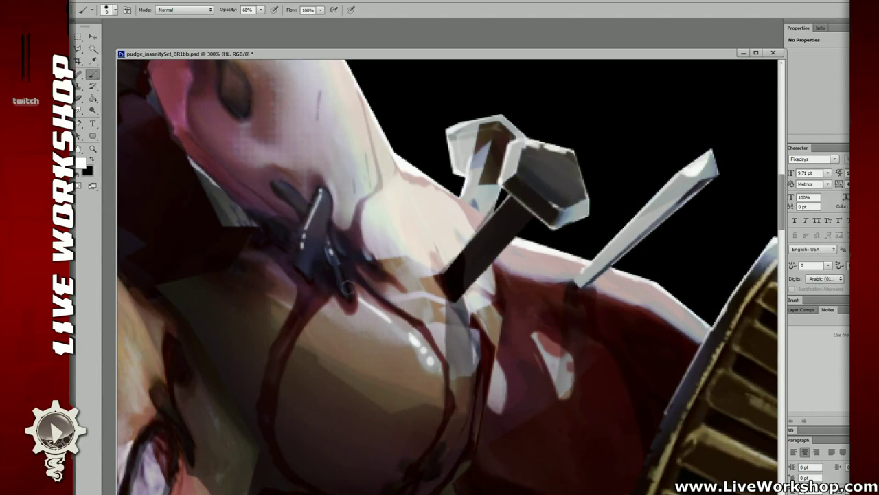
{"action": "left_click", "coordinate": [348, 294], "text": "shift"}
{"action": "left_click", "coordinate": [307, 216], "text": "shift"}
Paint a thin white rim along the arm's upper edge beside the nails, undoing one stroke.
{"action": "left_click_drag", "start_coordinate": [371, 271], "coordinate": [321, 161]}
{"action": "left_click_drag", "start_coordinate": [480, 228], "coordinate": [366, 254]}
{"action": "left_click", "coordinate": [351, 161]}
{"action": "left_click", "coordinate": [412, 168], "text": "shift"}
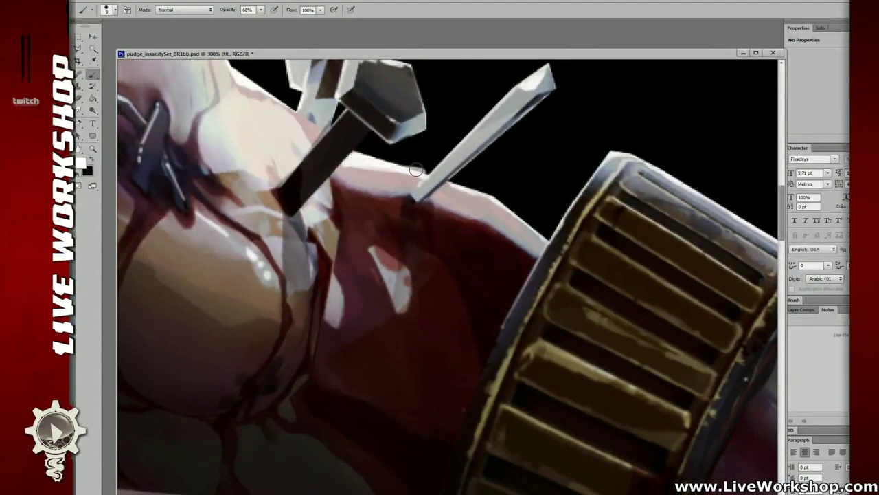
{"action": "key", "text": "ctrl+z"}
{"action": "mouse_move", "coordinate": [354, 167]}
{"action": "left_mouse_down"}
{"action": "mouse_move", "coordinate": [407, 174]}
{"action": "mouse_move", "coordinate": [351, 191]}
{"action": "left_mouse_up"}
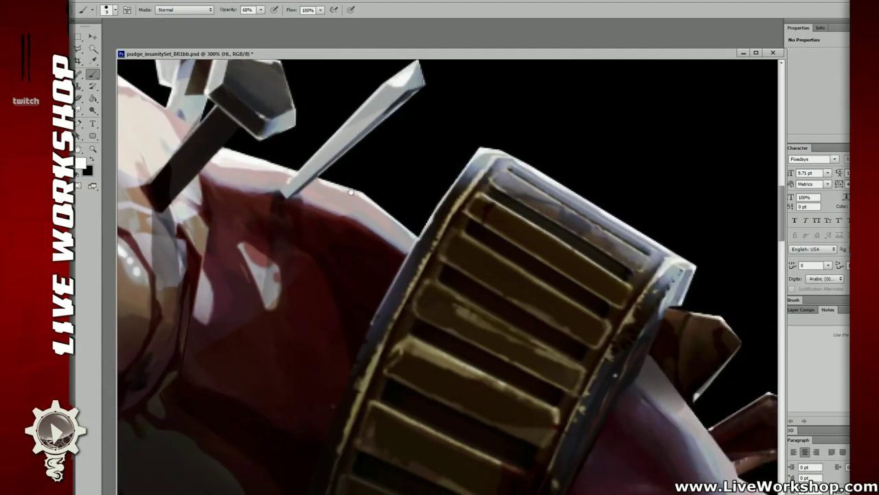
Paint a straight white highlight along the topmost slot of the metal bracer.
{"action": "left_click", "coordinate": [644, 253], "text": "shift"}
{"action": "left_click_drag", "start_coordinate": [574, 201], "coordinate": [534, 196]}
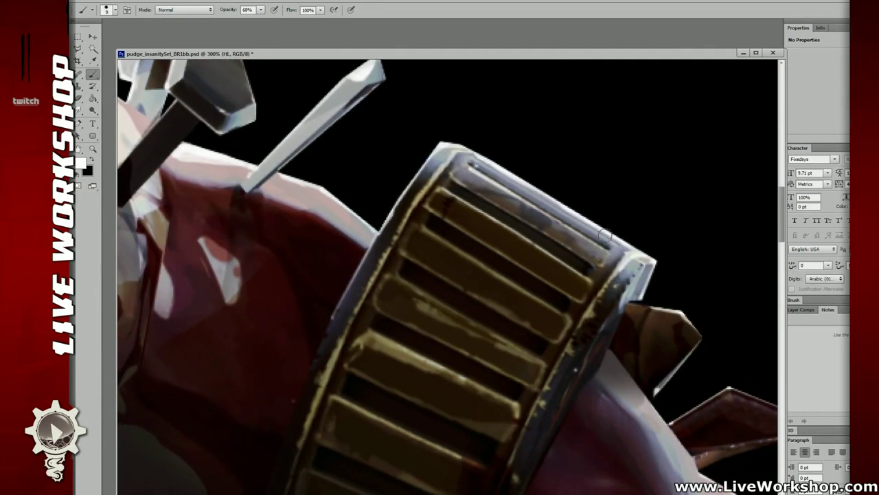
{"action": "left_click", "coordinate": [473, 165], "text": "shift"}
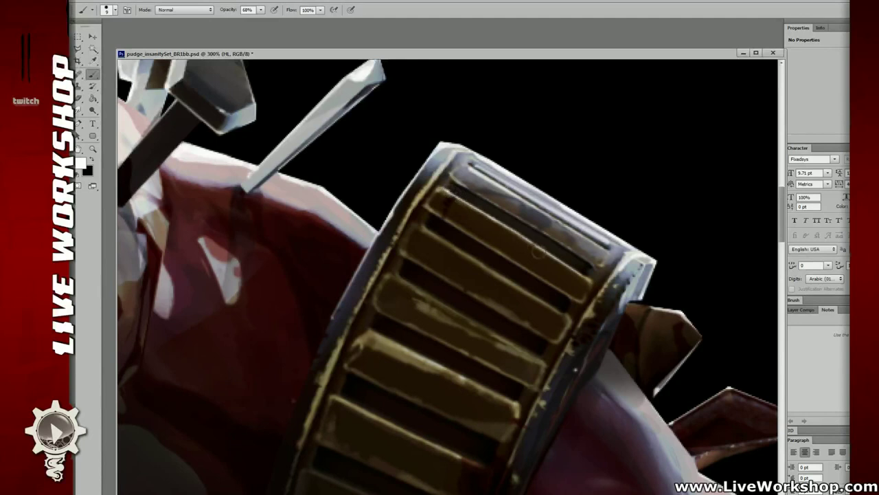
Paint thin straight highlights along the edges of the bracer's upper brass slats, undoing and retrying one line.
{"action": "left_click_drag", "start_coordinate": [539, 252], "coordinate": [472, 233]}
{"action": "left_click", "coordinate": [510, 281], "text": "shift"}
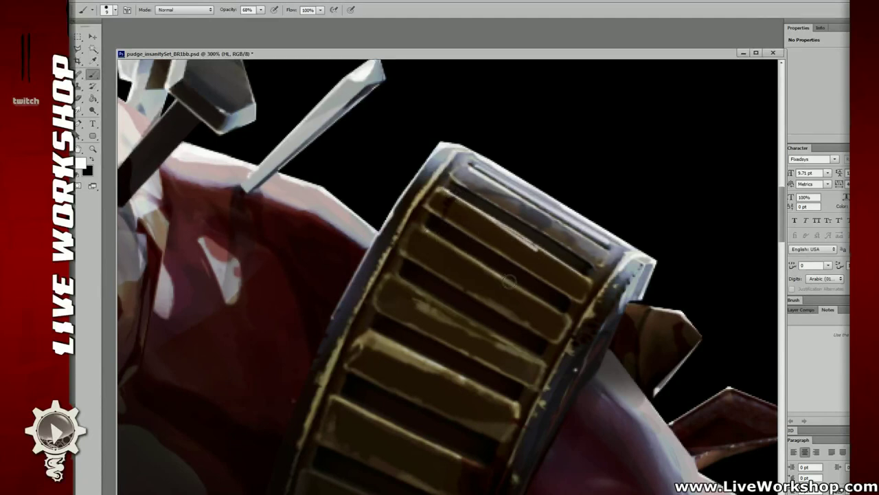
{"action": "left_click", "coordinate": [491, 270], "text": "shift"}
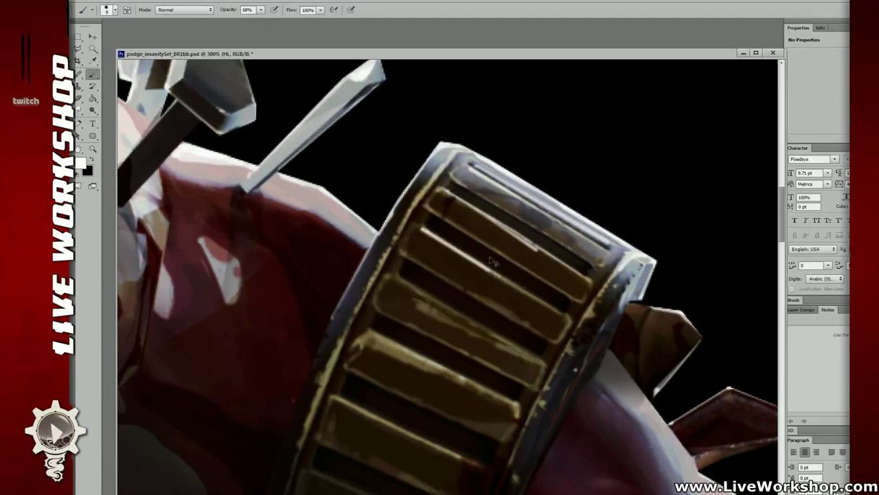
{"action": "key", "text": "ctrl+z"}
{"action": "left_click", "coordinate": [478, 264], "text": "shift"}
{"action": "left_click_drag", "start_coordinate": [451, 189], "coordinate": [488, 223]}
Paint a thin white highlight along the upper edge of the large pale shoulder patch beside the hanging intestine.
{"action": "scroll", "coordinate": [471, 210], "scroll_direction": "down", "scroll_amount": 4}
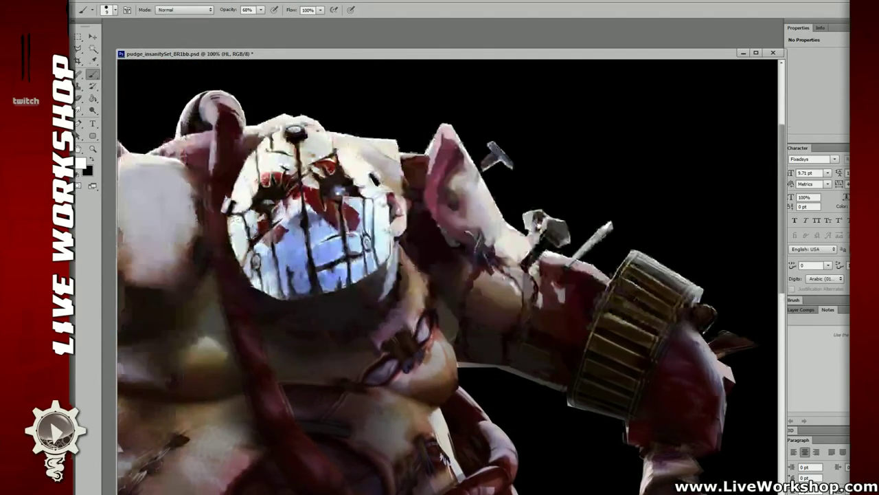
{"action": "left_click_drag", "start_coordinate": [381, 203], "coordinate": [479, 201]}
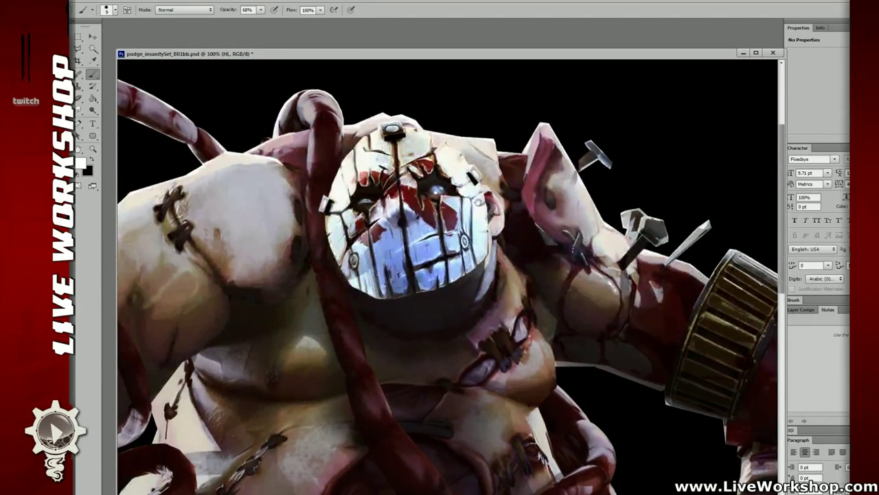
{"action": "scroll", "coordinate": [480, 206], "scroll_direction": "up", "scroll_amount": 3}
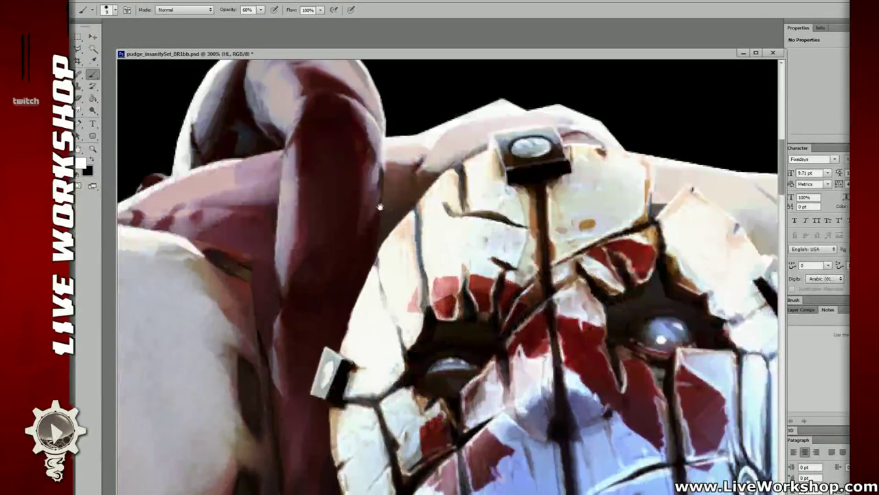
{"action": "left_click_drag", "start_coordinate": [379, 207], "coordinate": [401, 227]}
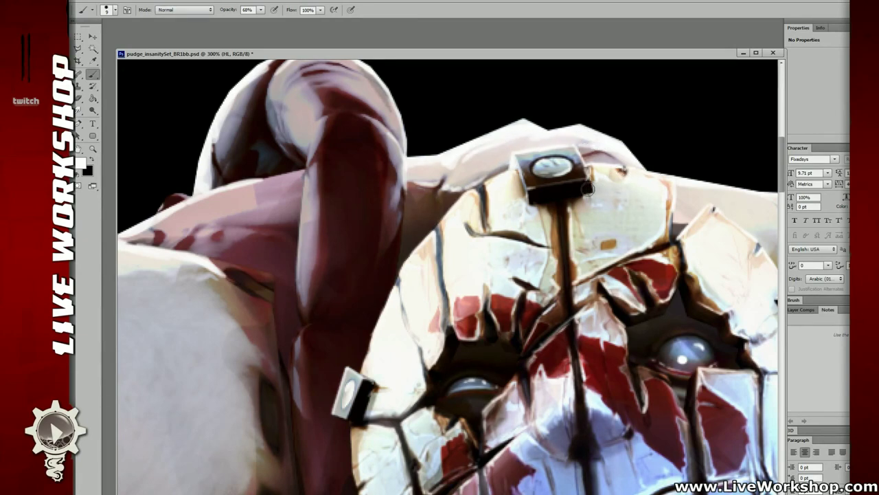
{"action": "left_click_drag", "start_coordinate": [273, 213], "coordinate": [474, 172]}
{"action": "left_click_drag", "start_coordinate": [390, 202], "coordinate": [414, 196]}
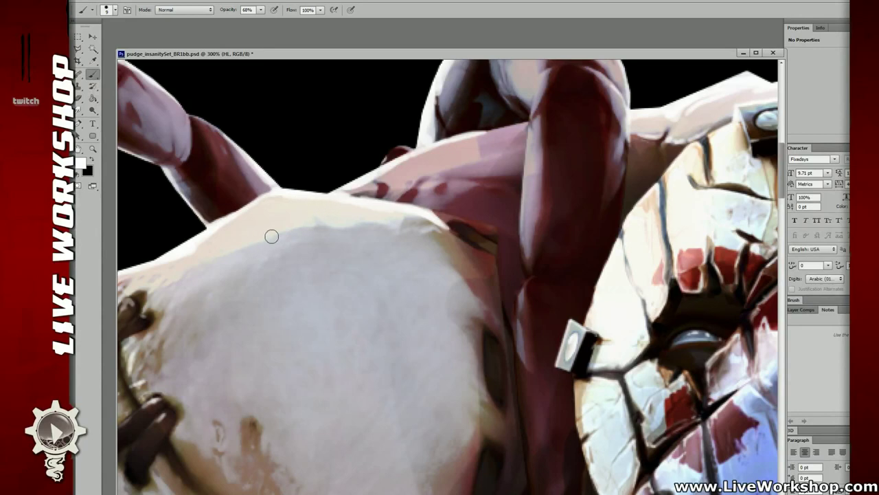
{"action": "left_click_drag", "start_coordinate": [353, 226], "coordinate": [443, 231]}
{"action": "left_click_drag", "start_coordinate": [447, 228], "coordinate": [494, 173]}
Examine the stitched shoulder and the upper arm down to where the intestine wraps around it.
{"action": "key", "text": "ctrl+minus"}
{"action": "key", "text": "ctrl+minus"}
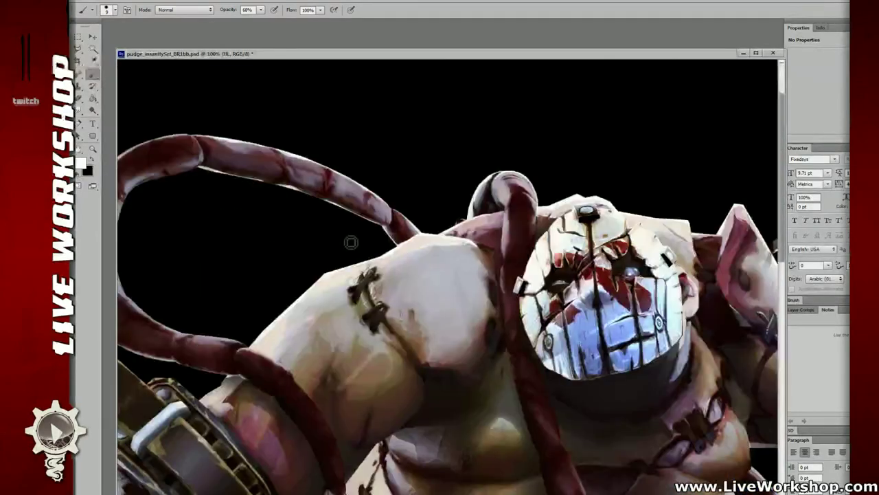
{"action": "left_click_drag", "start_coordinate": [347, 248], "coordinate": [400, 217]}
{"action": "scroll", "coordinate": [400, 216], "scroll_direction": "up", "scroll_amount": 1}
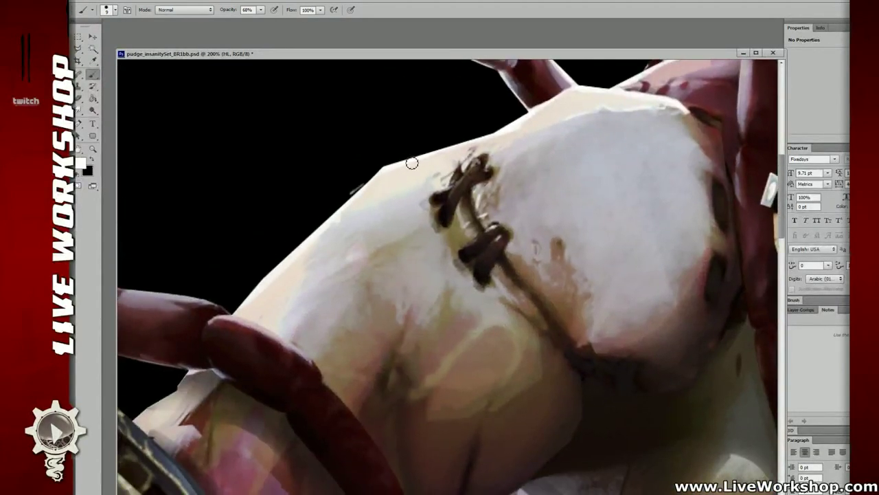
{"action": "scroll", "coordinate": [412, 163], "scroll_direction": "up", "scroll_amount": 2}
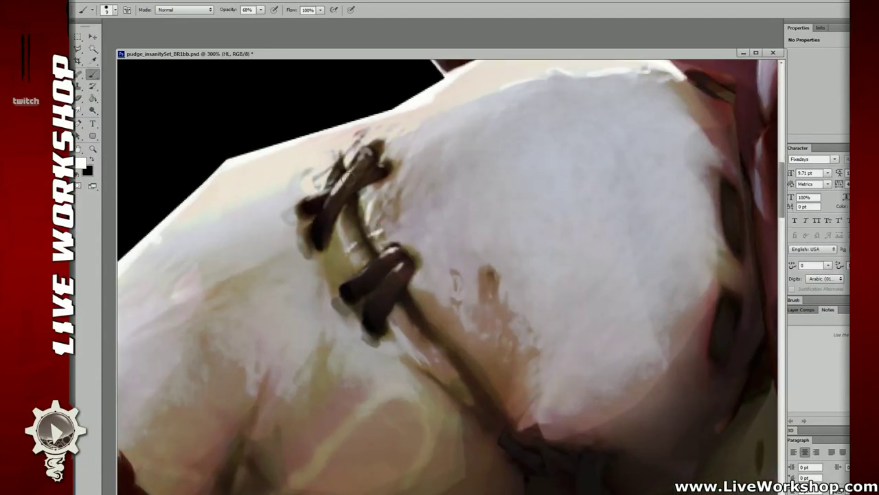
{"action": "key", "text": "ctrl+minus"}
{"action": "left_click_drag", "start_coordinate": [397, 378], "coordinate": [383, 288]}
{"action": "key", "text": "ctrl+minus"}
{"action": "key", "text": "ctrl+plus"}
{"action": "left_click_drag", "start_coordinate": [483, 238], "coordinate": [746, 174]}
Select the arm silhouette from the arms weapons mask with the Magic Wand and return to the HL layer with the brush.
{"action": "key", "text": "ctrl+comma"}
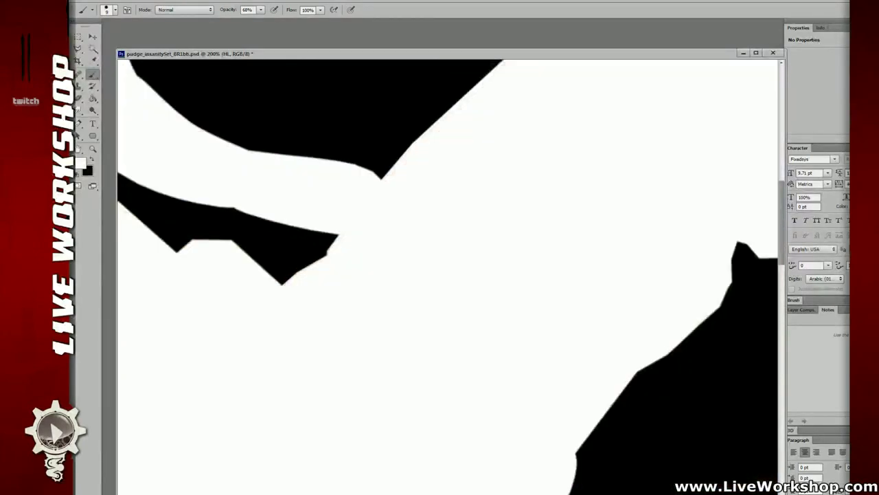
{"action": "key", "text": "w"}
{"action": "left_click", "coordinate": [527, 232]}
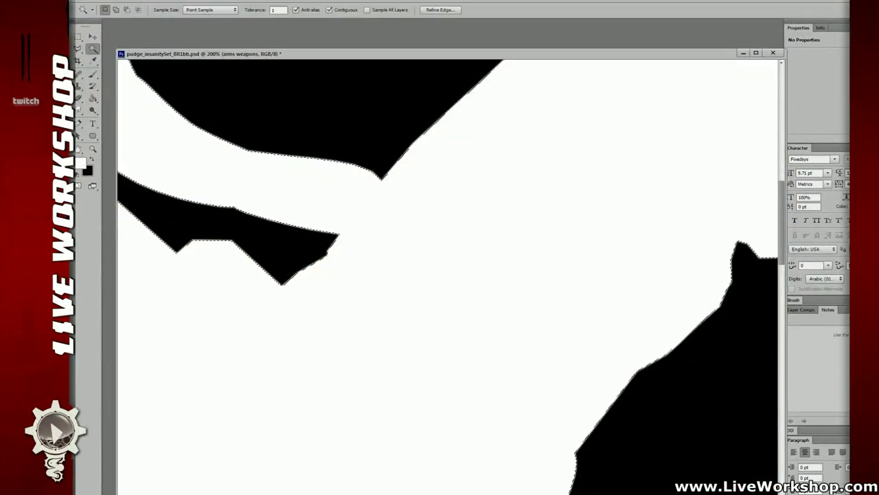
{"action": "key", "text": "ctrl+comma"}
{"action": "key", "text": "alt+bracketright"}
{"action": "key", "text": "b"}
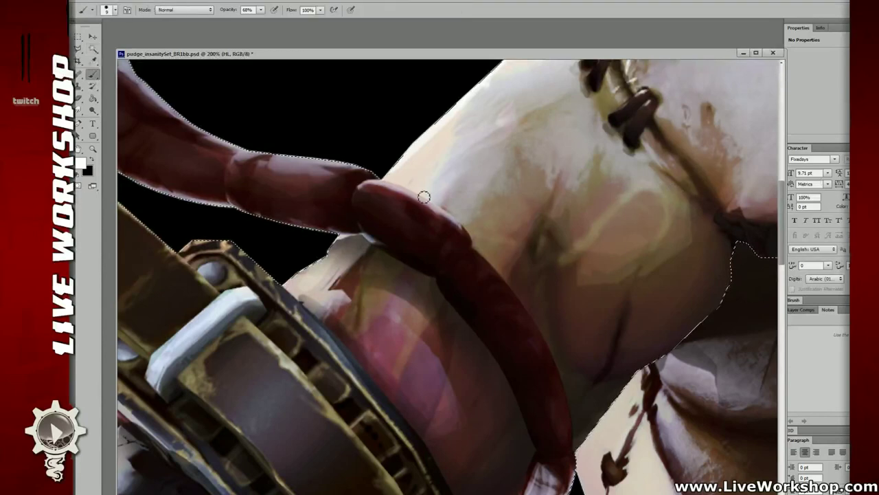
{"action": "left_click_drag", "start_coordinate": [424, 197], "coordinate": [416, 193]}
Select the intestine silhouette from the "mask intestine, backarm" layer with the Magic Wand, hide that mask and return to the HL layer with the brush.
{"action": "key", "text": "alt+bracketleft"}
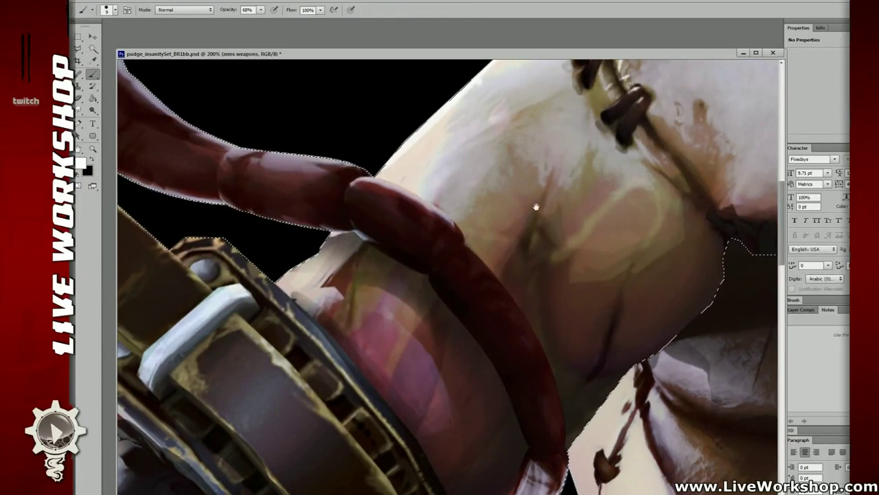
{"action": "left_click_drag", "start_coordinate": [534, 202], "coordinate": [448, 202]}
{"action": "key", "text": "ctrl+6"}
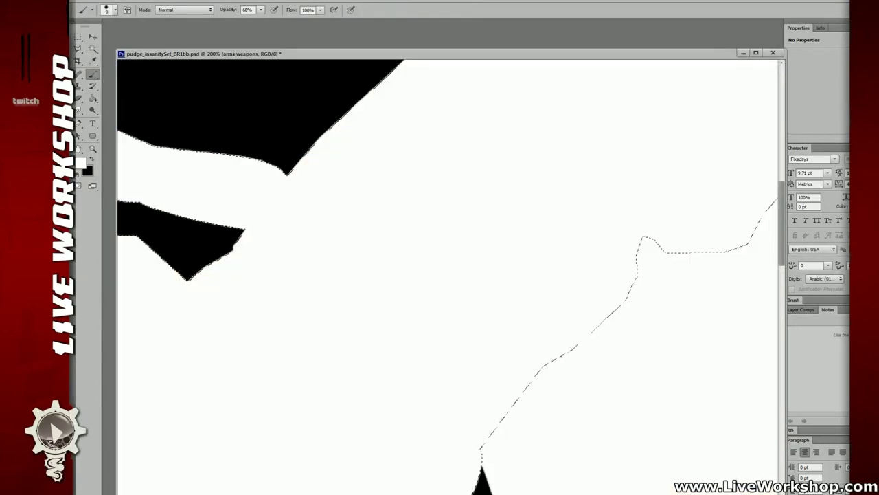
{"action": "key", "text": "ctrl+2"}
{"action": "key", "text": "ctrl+7"}
{"action": "key", "text": "ctrl+2"}
{"action": "key", "text": "ctrl+8"}
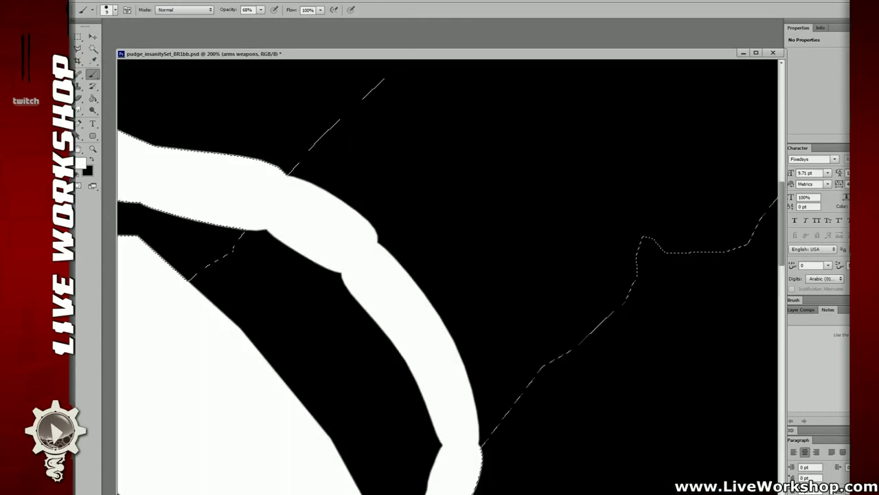
{"action": "key", "text": "alt+bracketleft"}
{"action": "key", "text": "w"}
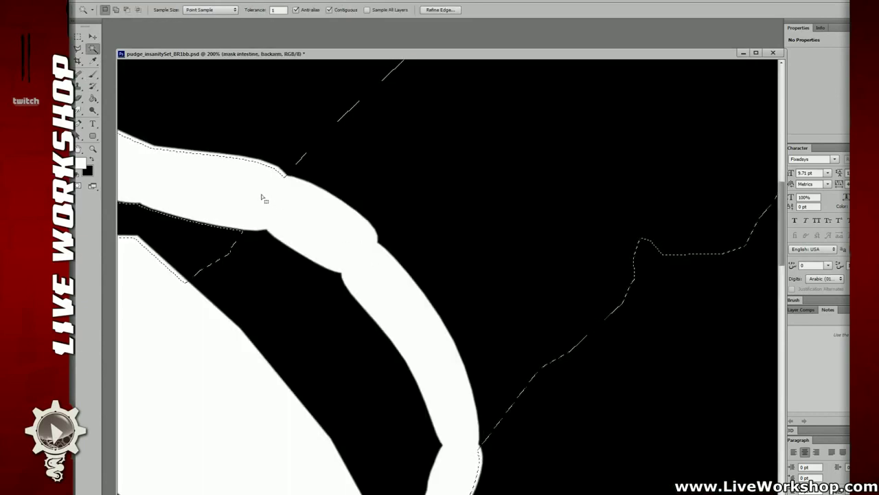
{"action": "left_click", "coordinate": [276, 187]}
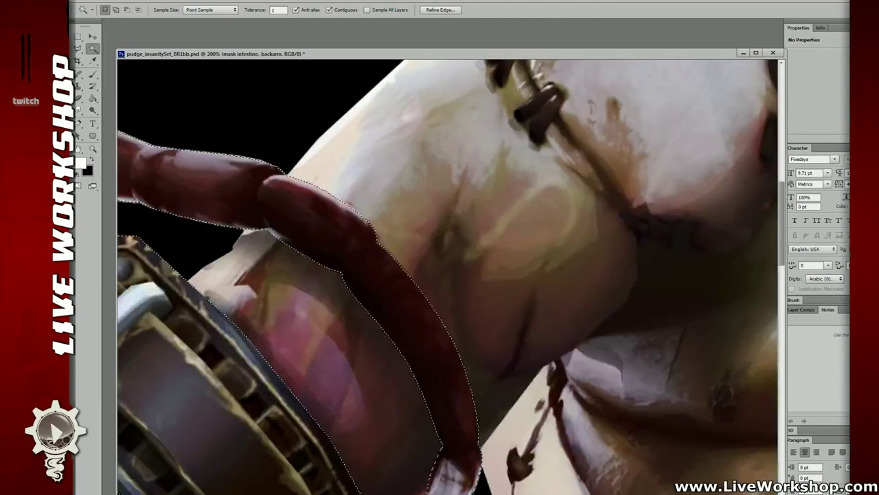
{"action": "key", "text": "alt+backslash"}
{"action": "key", "text": "alt+bracketright"}
{"action": "key", "text": "b"}
Paint thin white highlights inside the selection along the intestine's upper edge where it crosses the arm, keeping HL as the target layer.
{"action": "left_click_drag", "start_coordinate": [424, 217], "coordinate": [430, 220]}
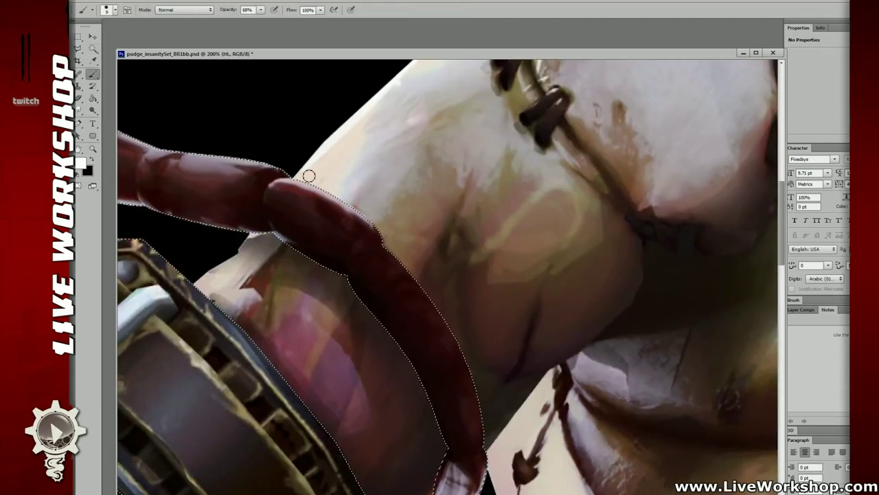
{"action": "key", "text": "ctrl+z"}
{"action": "left_click", "coordinate": [296, 183]}
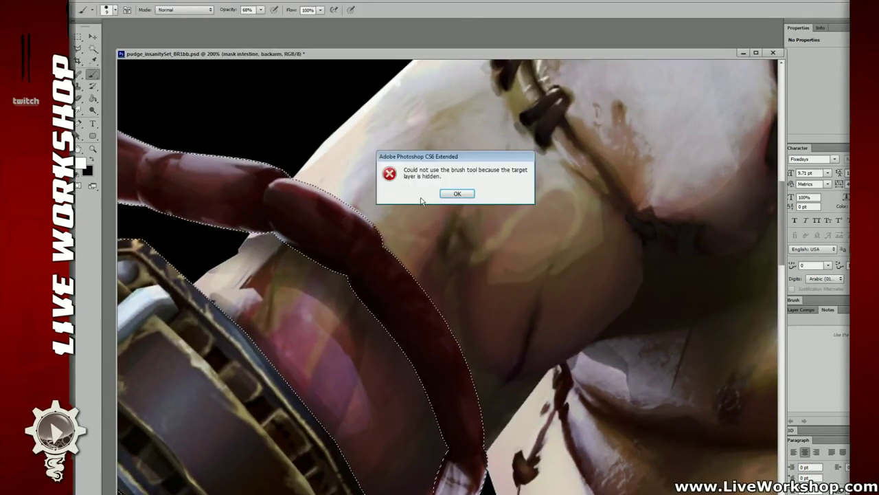
{"action": "left_click", "coordinate": [448, 195]}
{"action": "key", "text": "alt+bracketright"}
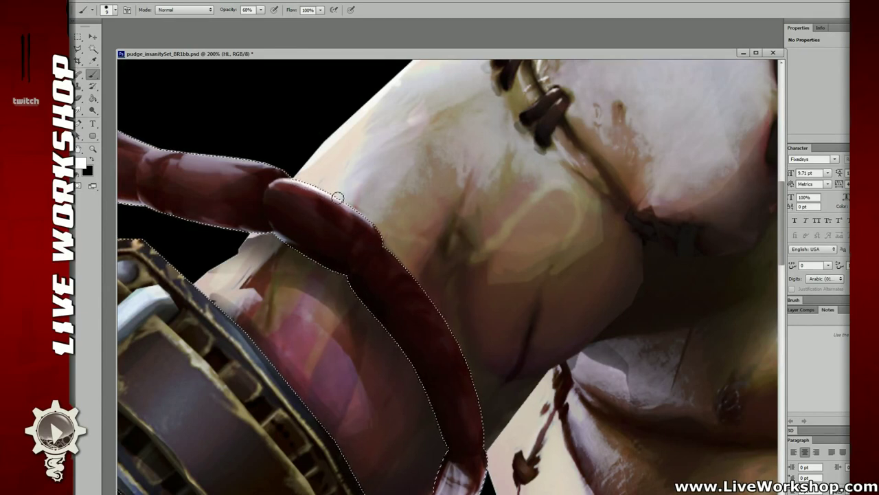
{"action": "left_click_drag", "start_coordinate": [394, 254], "coordinate": [410, 273]}
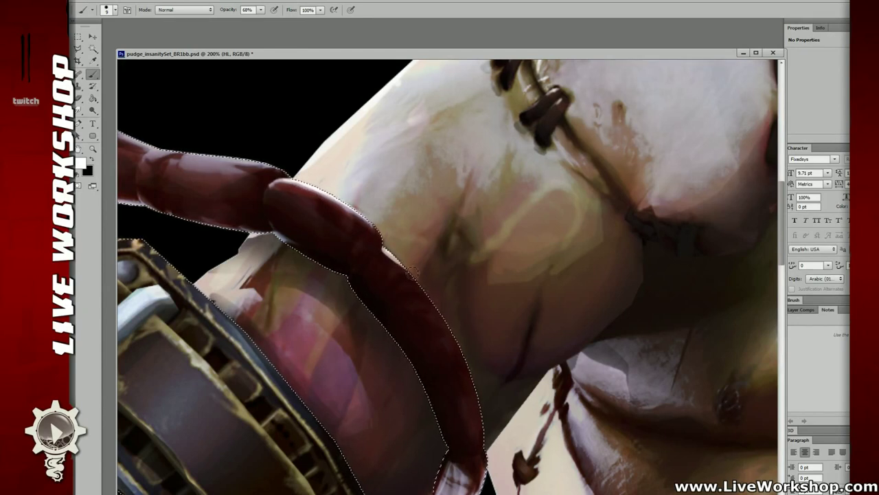
Paint thin white highlights along the upper edge of the intestine segments beside the arm, undoing the last unwanted stroke.
{"action": "left_click_drag", "start_coordinate": [342, 192], "coordinate": [465, 230]}
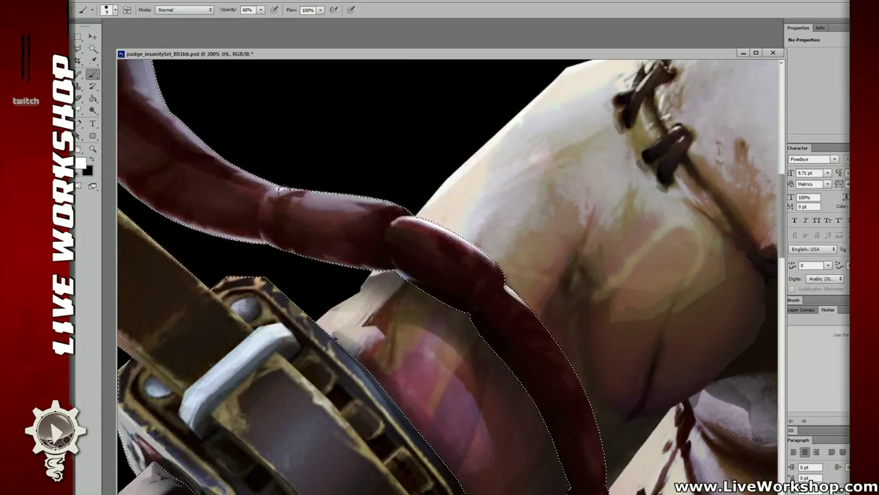
{"action": "left_click_drag", "start_coordinate": [332, 186], "coordinate": [364, 198]}
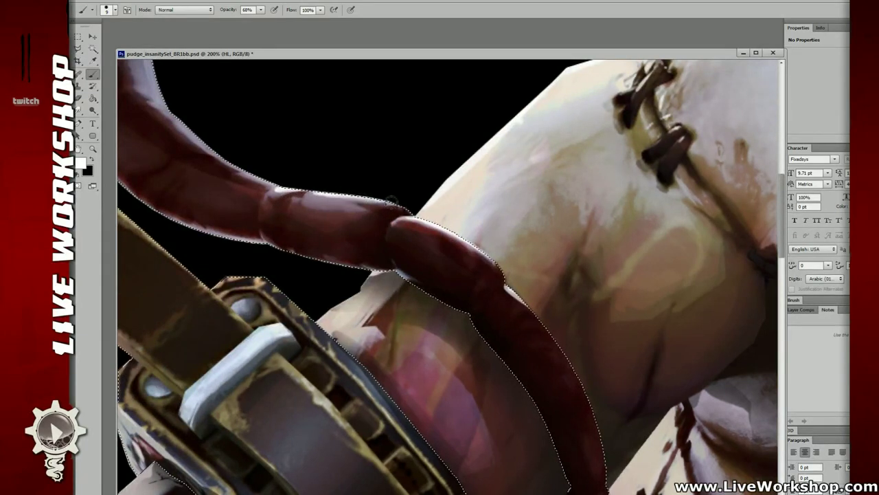
{"action": "left_click_drag", "start_coordinate": [417, 209], "coordinate": [511, 277]}
{"action": "left_click_drag", "start_coordinate": [336, 238], "coordinate": [376, 256]}
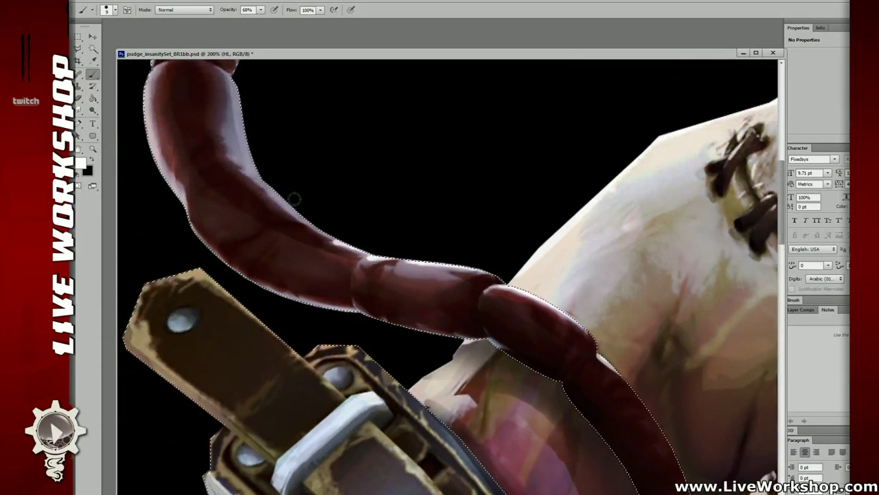
{"action": "key", "text": "ctrl+z"}
{"action": "mouse_move", "coordinate": [277, 195]}
{"action": "left_mouse_down"}
{"action": "mouse_move", "coordinate": [329, 233]}
{"action": "mouse_move", "coordinate": [342, 291]}
{"action": "left_mouse_up"}
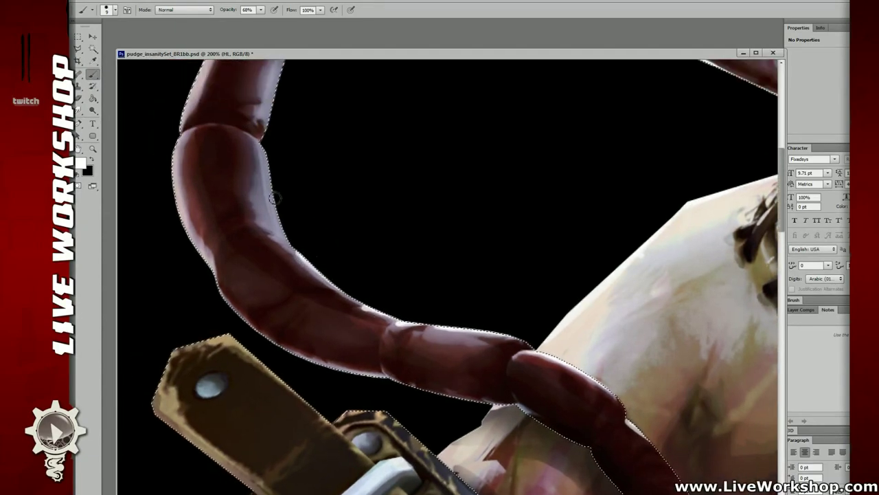
Brush white rim highlights along the inner edge of the intestine loop's lower curve.
{"action": "left_click_drag", "start_coordinate": [264, 150], "coordinate": [273, 194]}
{"action": "left_click_drag", "start_coordinate": [263, 146], "coordinate": [278, 225]}
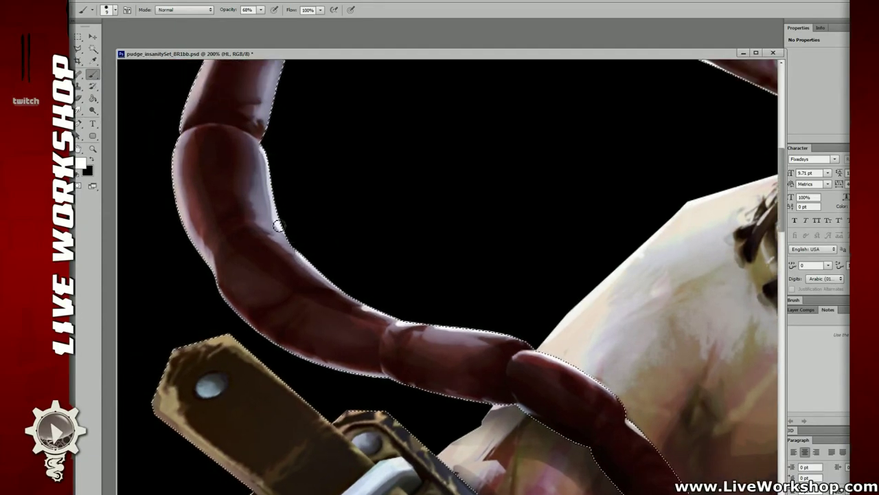
{"action": "left_click_drag", "start_coordinate": [286, 78], "coordinate": [294, 172]}
{"action": "left_click_drag", "start_coordinate": [274, 204], "coordinate": [280, 226]}
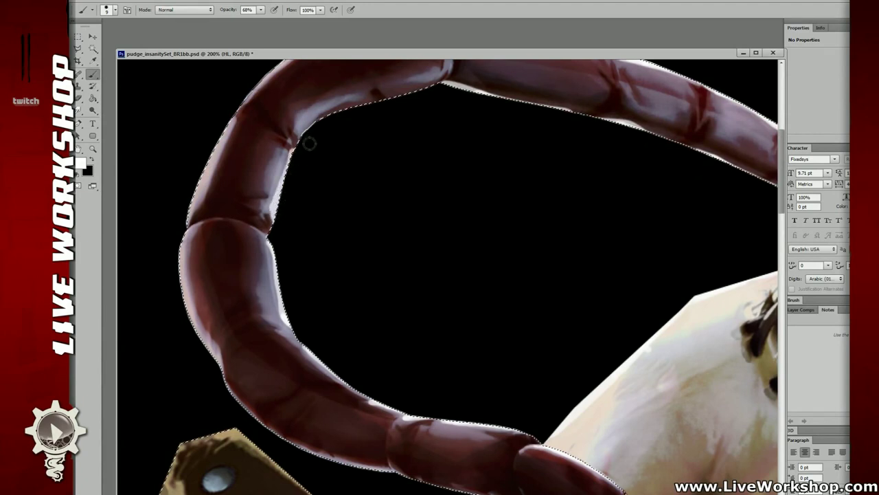
Add small glossy white highlights to the inner side of the intestine loop's upper bend.
{"action": "left_click_drag", "start_coordinate": [383, 112], "coordinate": [299, 148]}
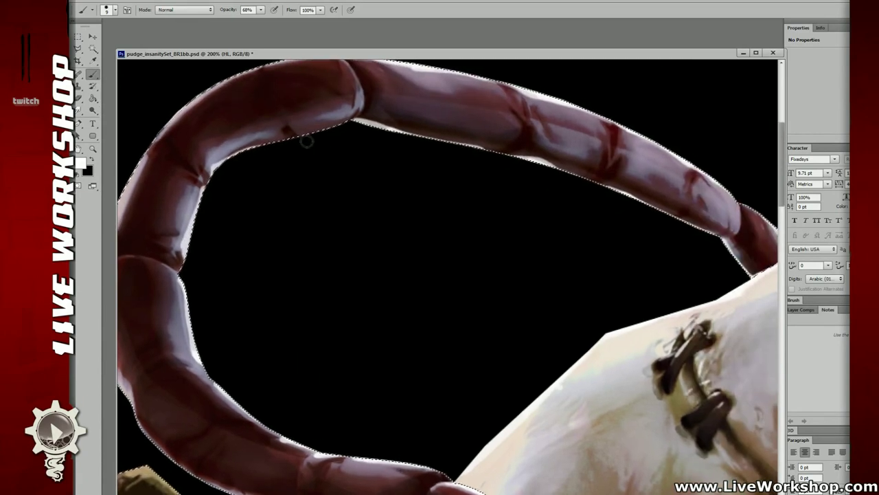
{"action": "key", "text": "ctrl+z"}
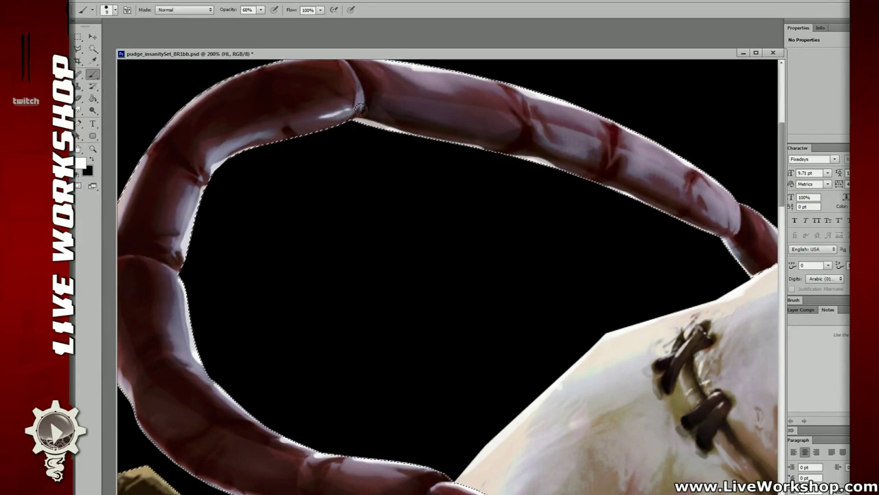
{"action": "left_click_drag", "start_coordinate": [173, 218], "coordinate": [241, 159]}
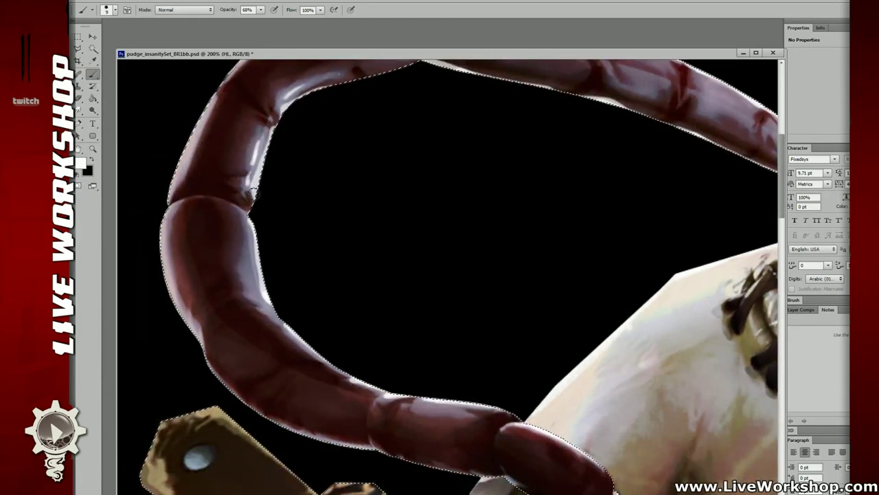
{"action": "scroll", "coordinate": [254, 192], "scroll_direction": "down", "scroll_amount": 3}
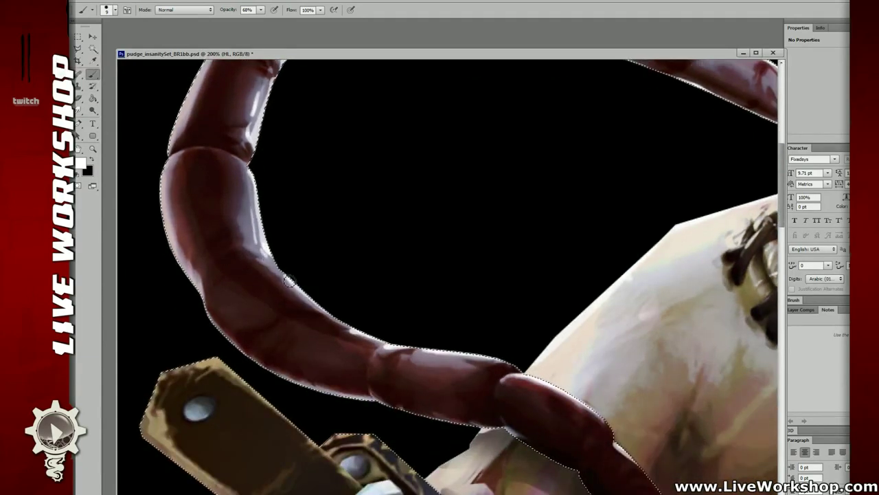
Paint faint white rim highlights along the outer edge of the intestine loop, from the lower curve up to the top.
{"action": "mouse_move", "coordinate": [180, 224]}
{"action": "left_mouse_down"}
{"action": "mouse_move", "coordinate": [202, 226]}
{"action": "mouse_move", "coordinate": [217, 298]}
{"action": "left_mouse_up"}
{"action": "mouse_move", "coordinate": [201, 263]}
{"action": "left_mouse_down"}
{"action": "mouse_move", "coordinate": [217, 294]}
{"action": "mouse_move", "coordinate": [215, 285]}
{"action": "left_mouse_up"}
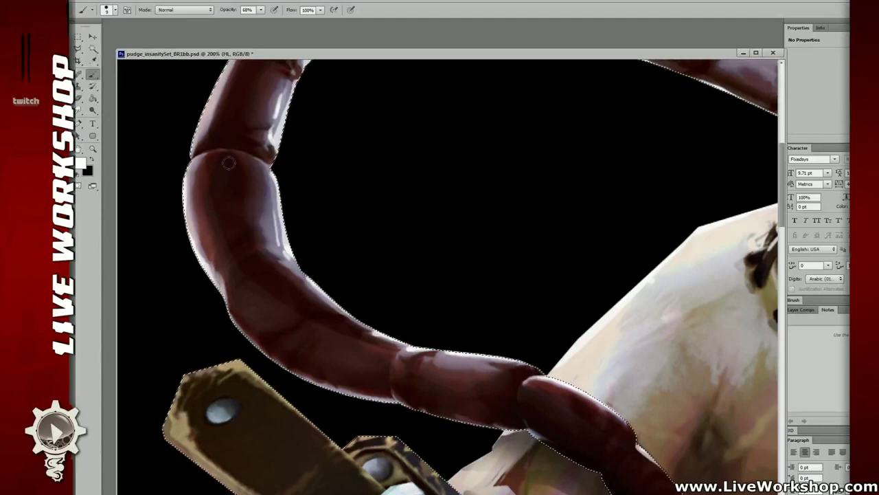
{"action": "scroll", "coordinate": [228, 163], "scroll_direction": "up", "scroll_amount": 2}
{"action": "scroll", "coordinate": [216, 148], "scroll_direction": "up", "scroll_amount": 3}
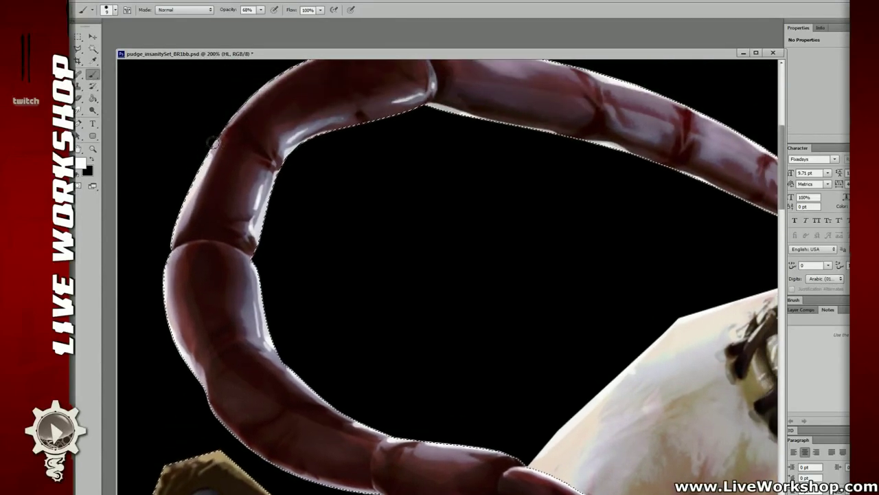
{"action": "left_click_drag", "start_coordinate": [234, 116], "coordinate": [205, 170]}
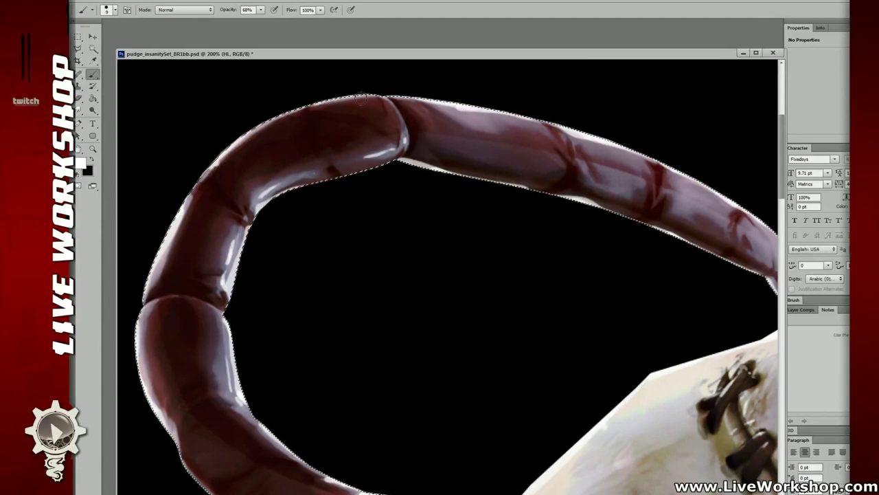
{"action": "left_click_drag", "start_coordinate": [362, 99], "coordinate": [375, 97]}
Dab small white specular highlights on the intestine segments running toward the shoulder, undoing the unsatisfactory strokes.
{"action": "left_click_drag", "start_coordinate": [390, 196], "coordinate": [237, 151]}
{"action": "mouse_move", "coordinate": [404, 147]}
{"action": "left_mouse_down"}
{"action": "mouse_move", "coordinate": [397, 168]}
{"action": "mouse_move", "coordinate": [469, 167]}
{"action": "left_mouse_up"}
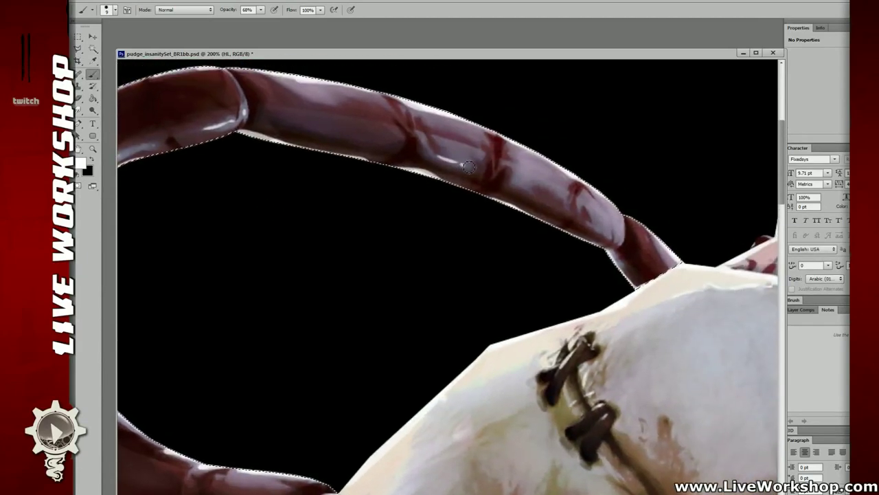
{"action": "left_click_drag", "start_coordinate": [532, 179], "coordinate": [542, 167]}
{"action": "key", "text": "ctrl+alt+z"}
{"action": "key", "text": "ctrl+alt+z"}
{"action": "left_click", "coordinate": [602, 206]}
{"action": "left_click_drag", "start_coordinate": [311, 95], "coordinate": [318, 96]}
{"action": "left_click", "coordinate": [328, 98]}
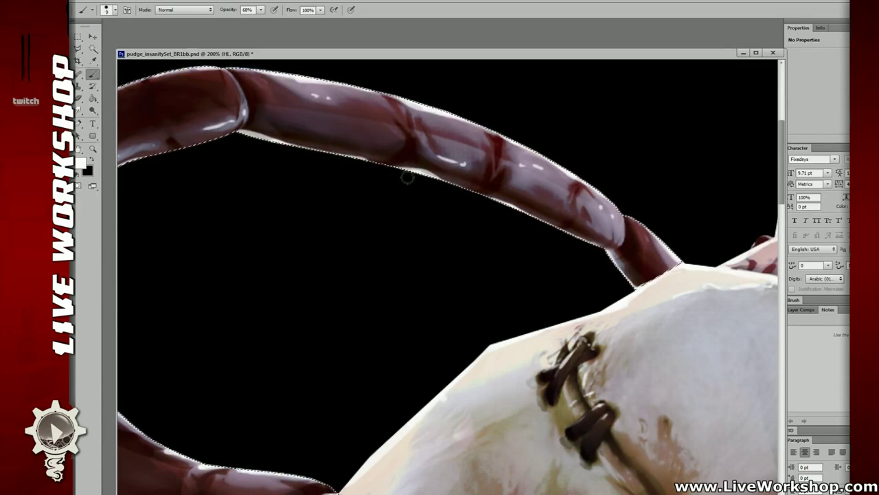
Review the whole figure and compare it with the painting layers hidden and shown.
{"action": "key", "text": "ctrl+minus"}
{"action": "key", "text": "ctrl+minus"}
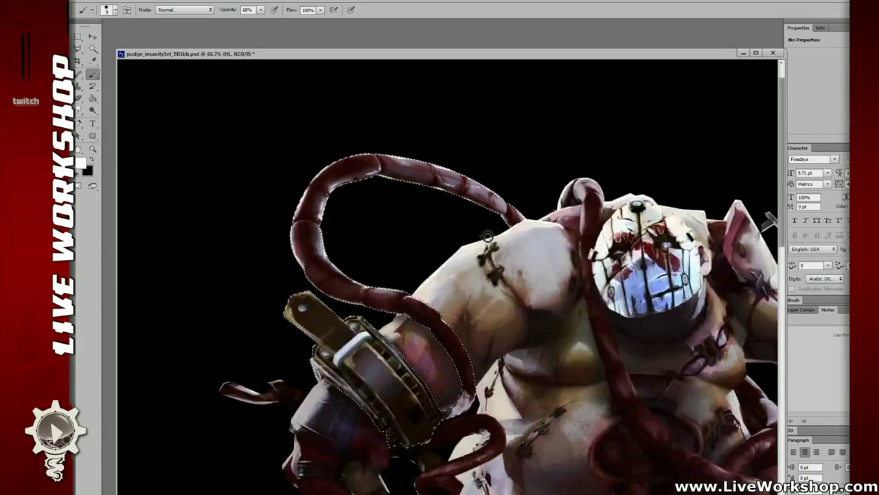
{"action": "left_click_drag", "start_coordinate": [549, 288], "coordinate": [432, 222]}
{"action": "key", "text": "ctrl+minus"}
{"action": "key", "text": "ctrl+minus"}
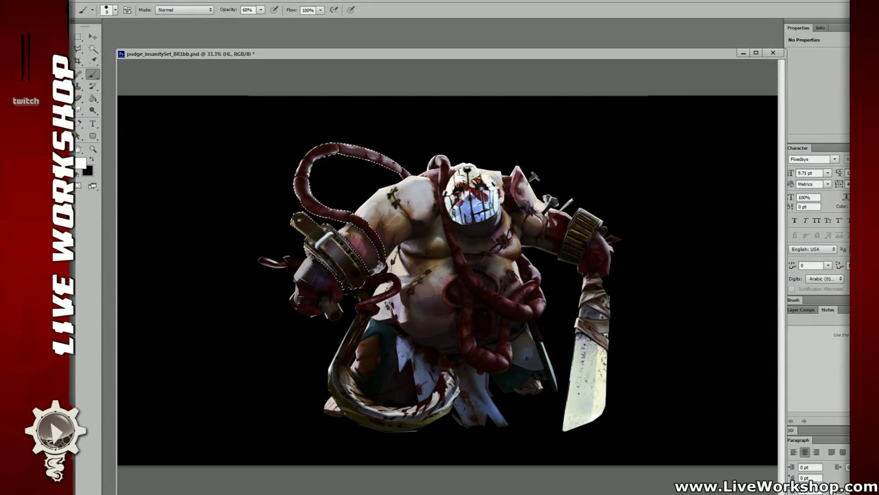
{"action": "key", "text": "ctrl+comma"}
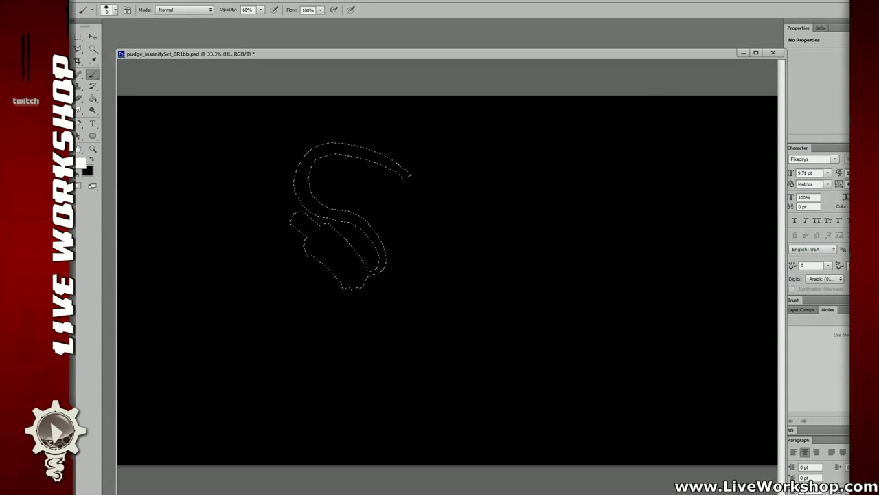
{"action": "key", "text": "ctrl+comma"}
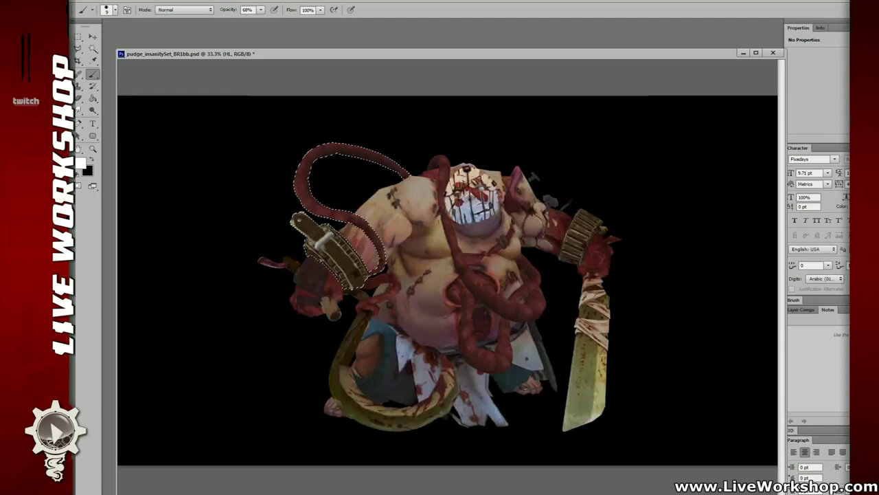
{"action": "key", "text": "ctrl+comma"}
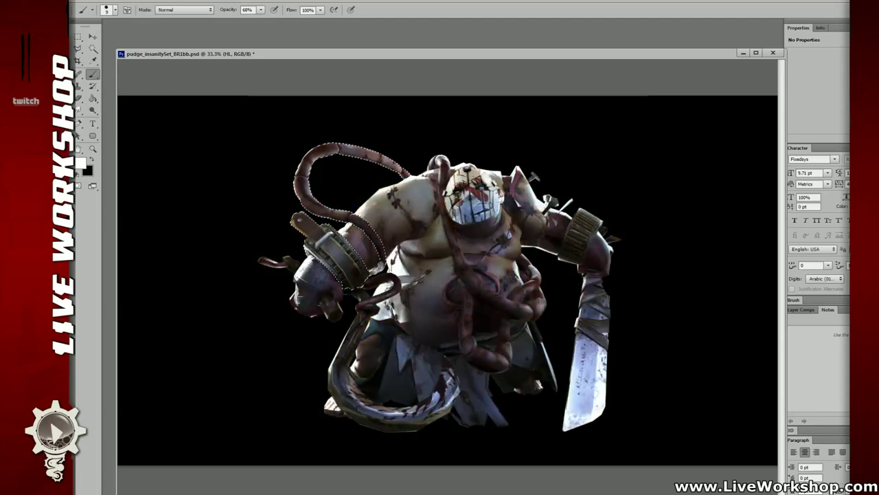
{"action": "key", "text": "ctrl+comma"}
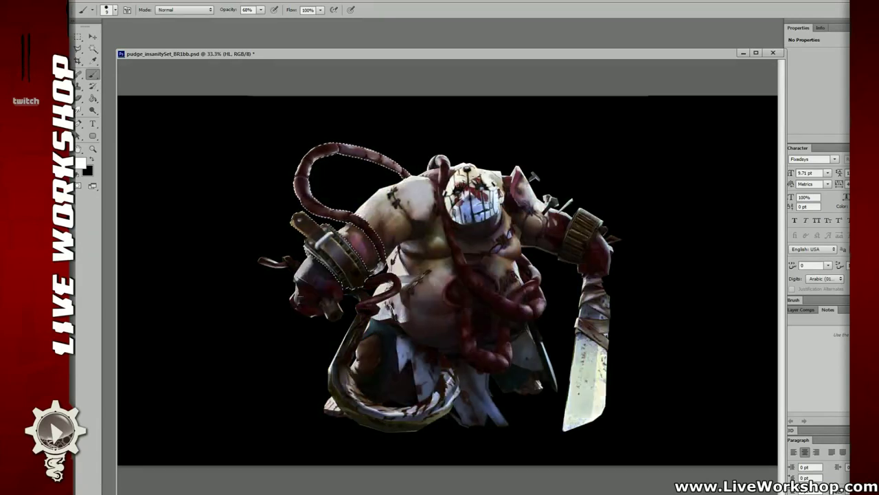
Paint white highlights along the armband's upper metal edge and its buckle.
{"action": "key", "text": "ctrl+plus"}
{"action": "key", "text": "ctrl+plus"}
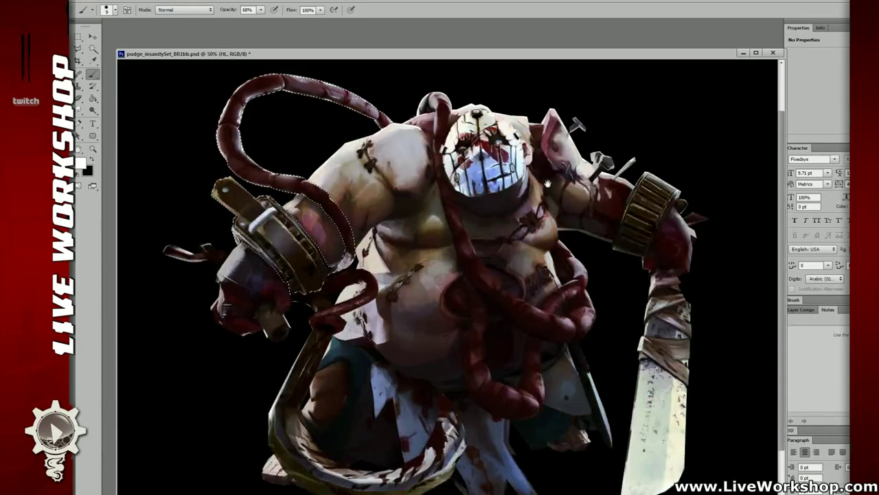
{"action": "left_click_drag", "start_coordinate": [377, 91], "coordinate": [443, 217]}
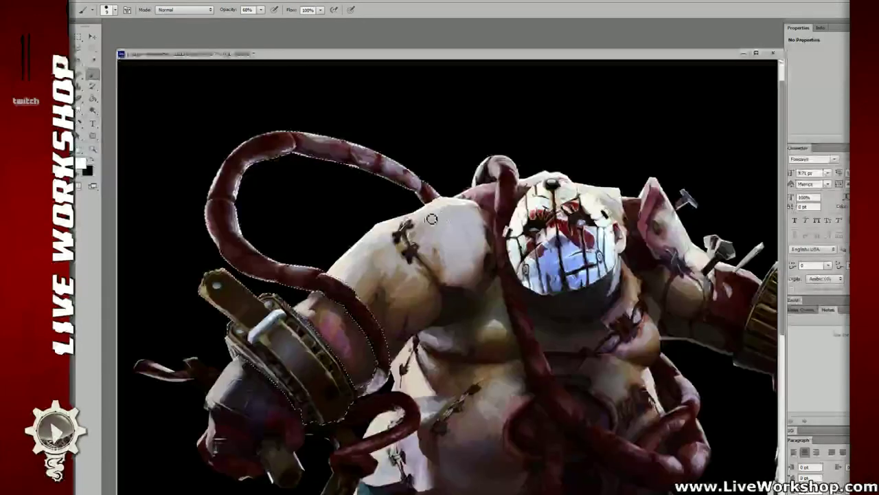
{"action": "scroll", "coordinate": [432, 218], "scroll_direction": "up", "scroll_amount": 3}
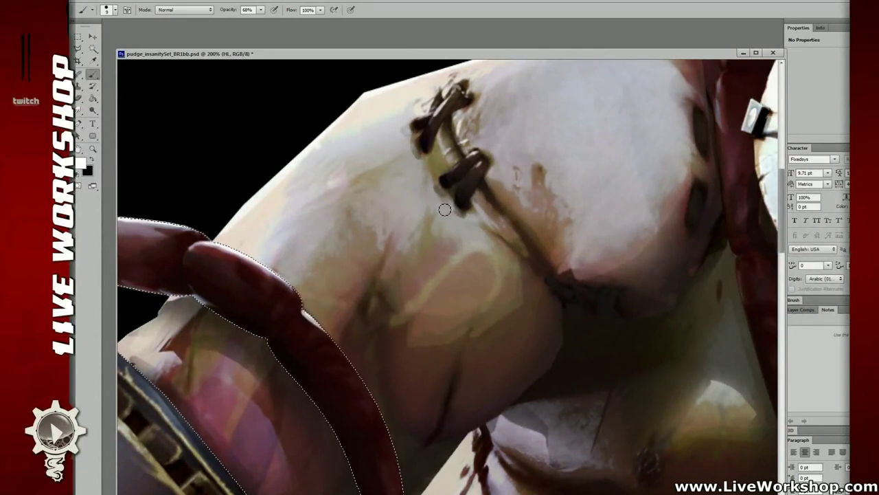
{"action": "left_click_drag", "start_coordinate": [424, 212], "coordinate": [600, 122]}
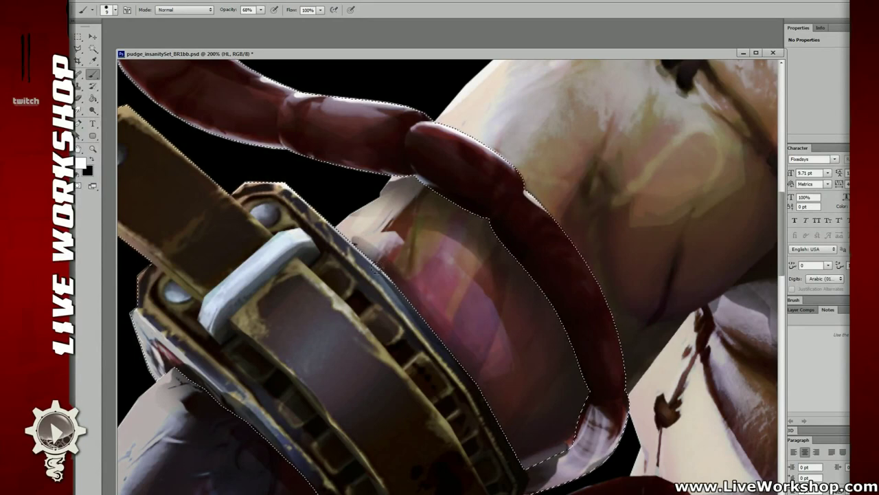
{"action": "mouse_move", "coordinate": [221, 289]}
{"action": "left_mouse_down"}
{"action": "mouse_move", "coordinate": [271, 246]}
{"action": "mouse_move", "coordinate": [301, 235]}
{"action": "left_mouse_up"}
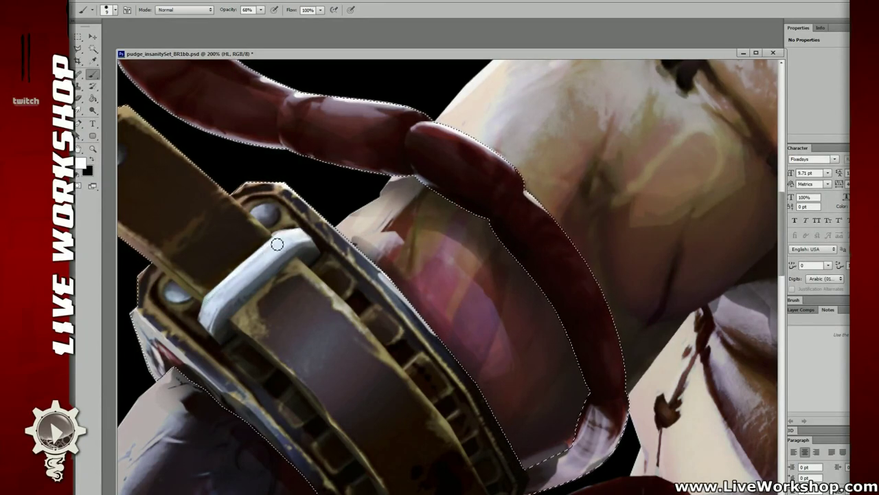
{"action": "mouse_move", "coordinate": [187, 171]}
{"action": "left_mouse_down"}
{"action": "mouse_move", "coordinate": [236, 139]}
{"action": "mouse_move", "coordinate": [282, 193]}
{"action": "left_mouse_up"}
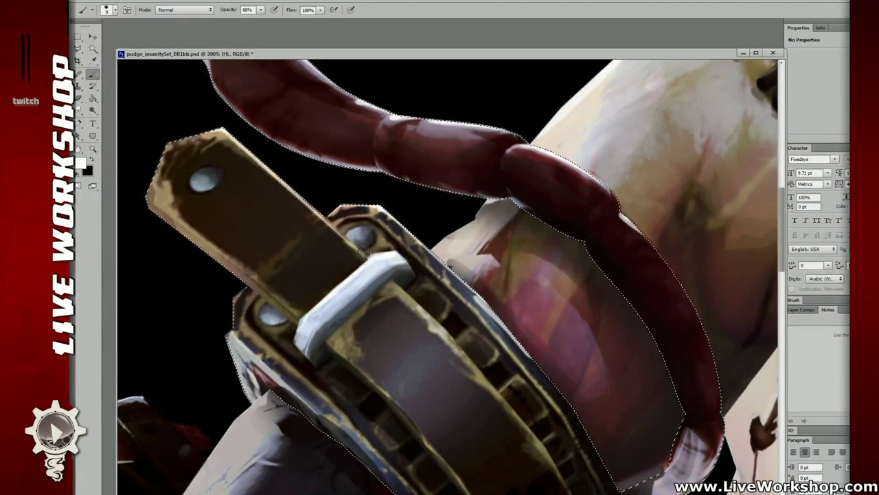
Deselect the intestine and armband selection and check the whole figure.
{"action": "key", "text": "ctrl+minus"}
{"action": "key", "text": "ctrl+minus"}
{"action": "key", "text": "ctrl+minus"}
{"action": "key", "text": "ctrl+minus"}
{"action": "key", "text": "ctrl+minus"}
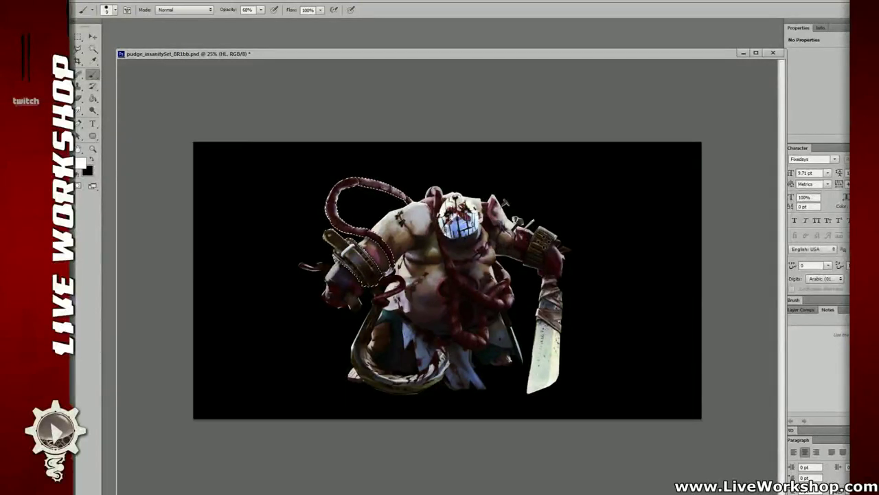
{"action": "key", "text": "m"}
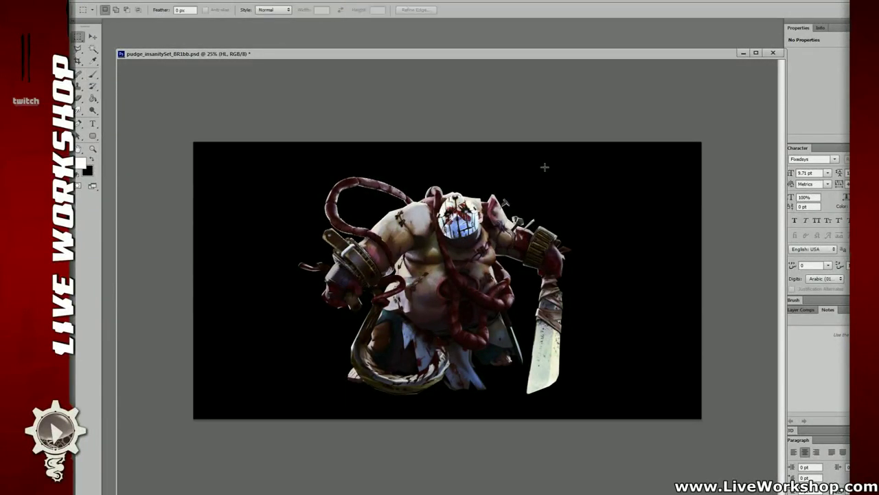
Load the whole figure's outline as a selection for painting highlights around the armband with the Brush.
{"action": "key", "text": "ctrl+plus"}
{"action": "key", "text": "ctrl+plus"}
{"action": "key", "text": "ctrl+plus"}
{"action": "key", "text": "ctrl+plus"}
{"action": "mouse_move", "coordinate": [239, 199]}
{"action": "left_mouse_down"}
{"action": "mouse_move", "coordinate": [380, 231]}
{"action": "mouse_move", "coordinate": [410, 250]}
{"action": "left_mouse_up"}
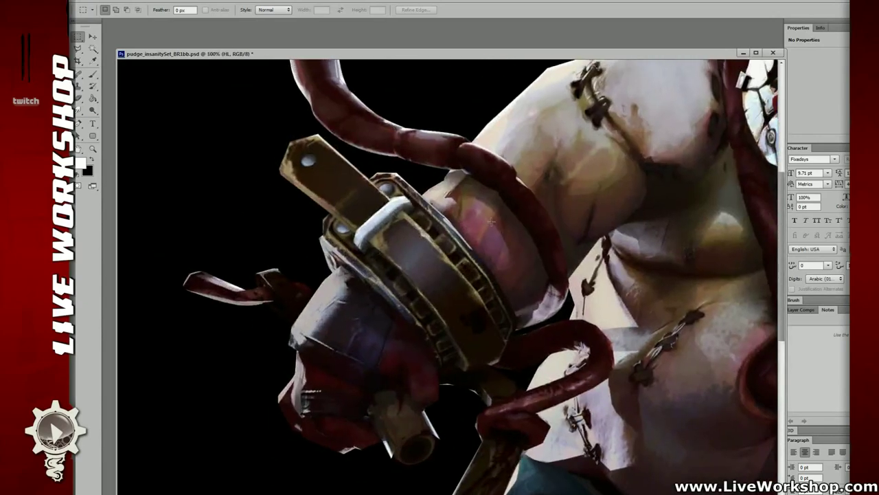
{"action": "key", "text": "b"}
{"action": "scroll", "coordinate": [292, 162], "scroll_direction": "up", "scroll_amount": 1}
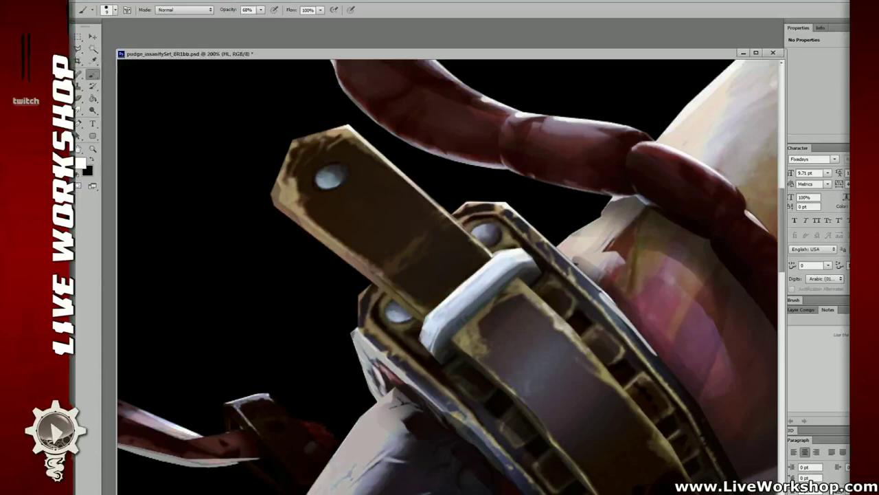
{"action": "left_click", "coordinate": [878, 227], "text": "ctrl"}
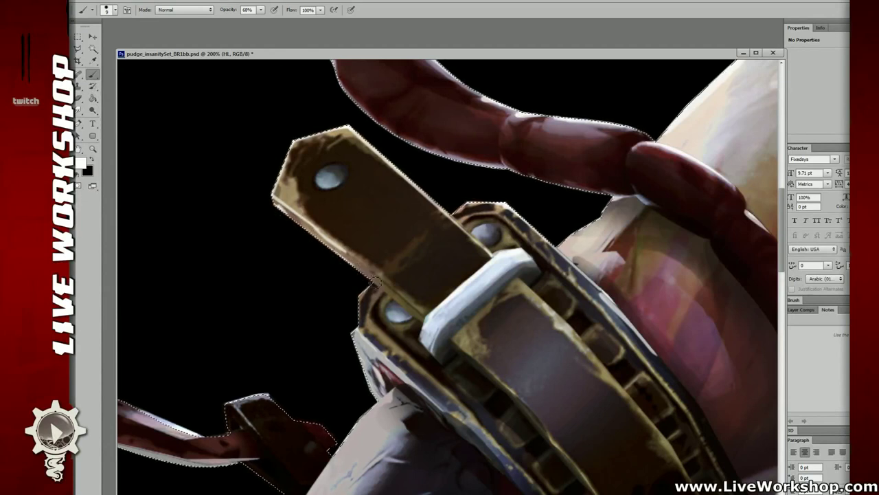
Brush a brighter white highlight along the length of the armband's metal buckle.
{"action": "key", "text": "e"}
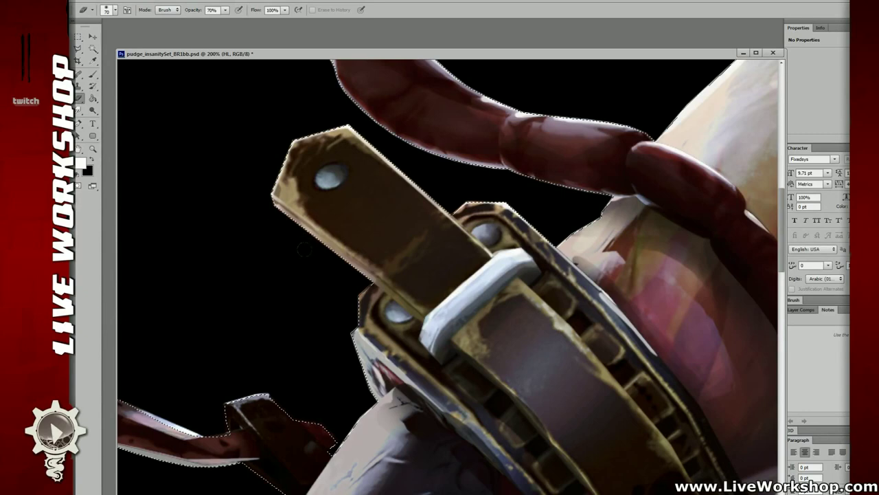
{"action": "key", "text": "b"}
{"action": "left_click_drag", "start_coordinate": [431, 333], "coordinate": [297, 275]}
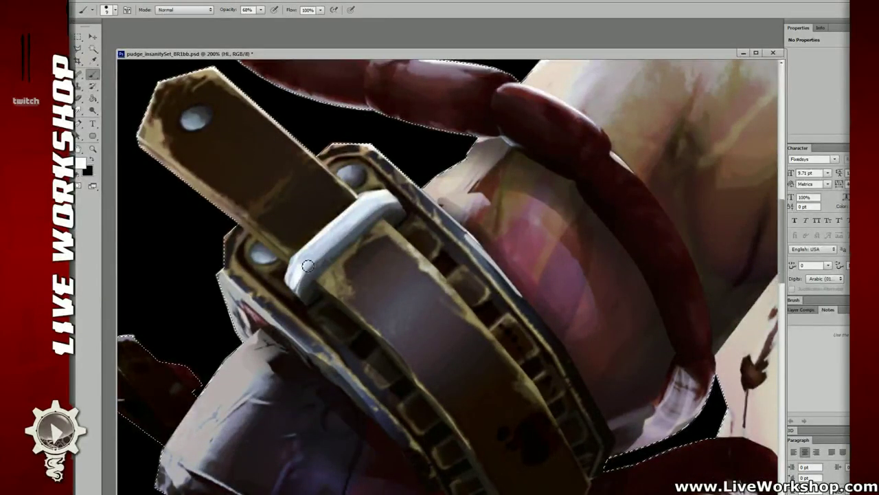
{"action": "left_click_drag", "start_coordinate": [309, 258], "coordinate": [378, 206]}
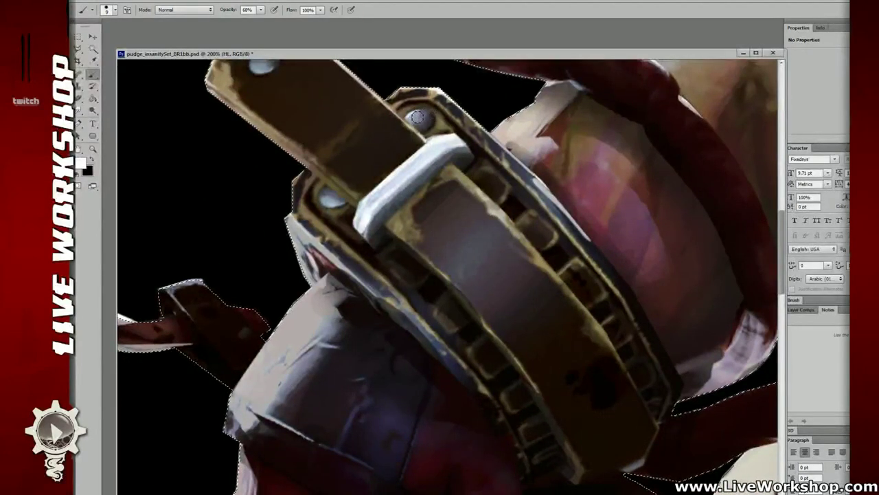
Paint white highlights on the armband's rivets and outer plate edge, and soften the strap's edge highlight with the Eraser.
{"action": "left_click_drag", "start_coordinate": [416, 118], "coordinate": [426, 117]}
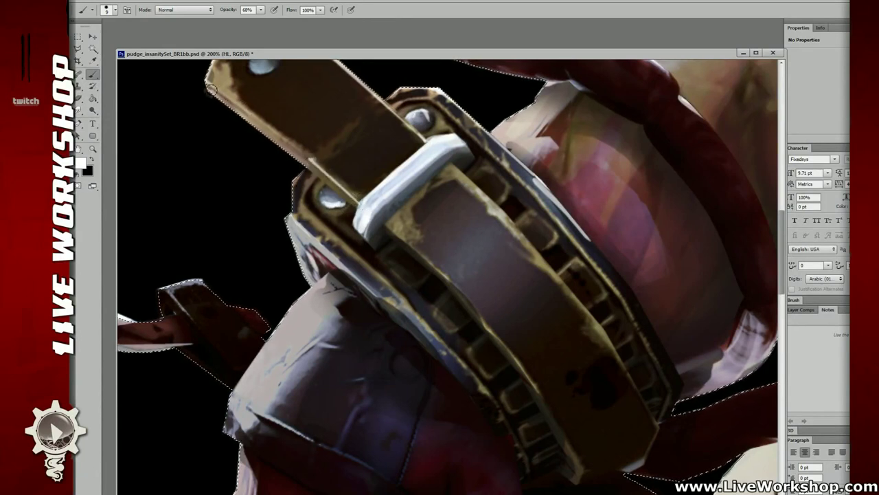
{"action": "key", "text": "e"}
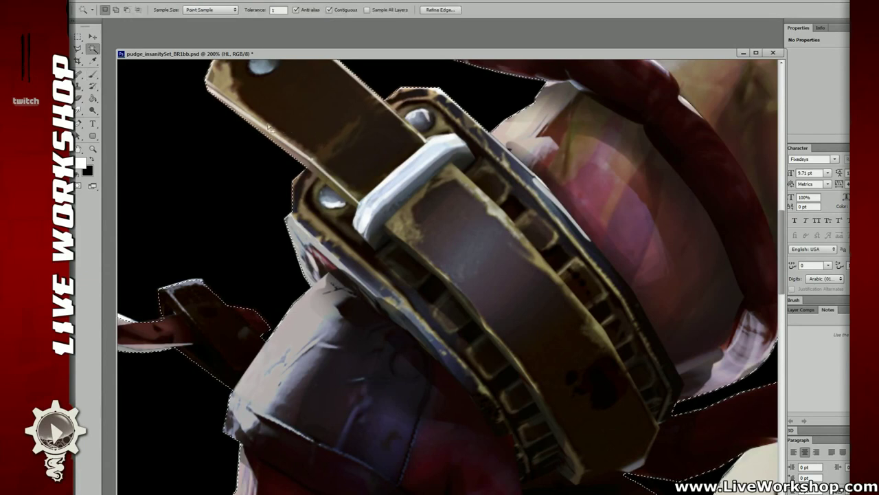
{"action": "mouse_move", "coordinate": [286, 142]}
{"action": "left_mouse_down"}
{"action": "mouse_move", "coordinate": [348, 192]}
{"action": "mouse_move", "coordinate": [294, 133]}
{"action": "left_mouse_up"}
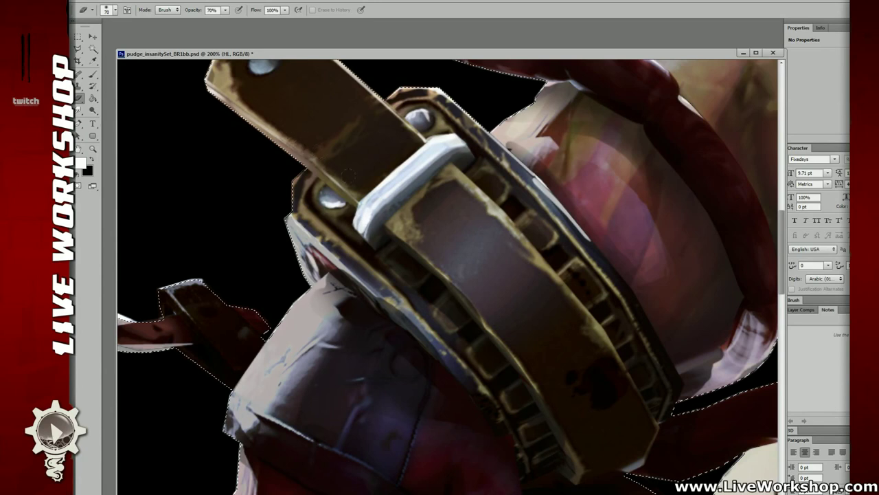
{"action": "key", "text": "b"}
{"action": "mouse_move", "coordinate": [313, 222]}
{"action": "left_mouse_down"}
{"action": "mouse_move", "coordinate": [320, 203]}
{"action": "mouse_move", "coordinate": [312, 211]}
{"action": "mouse_move", "coordinate": [386, 274]}
{"action": "left_mouse_up"}
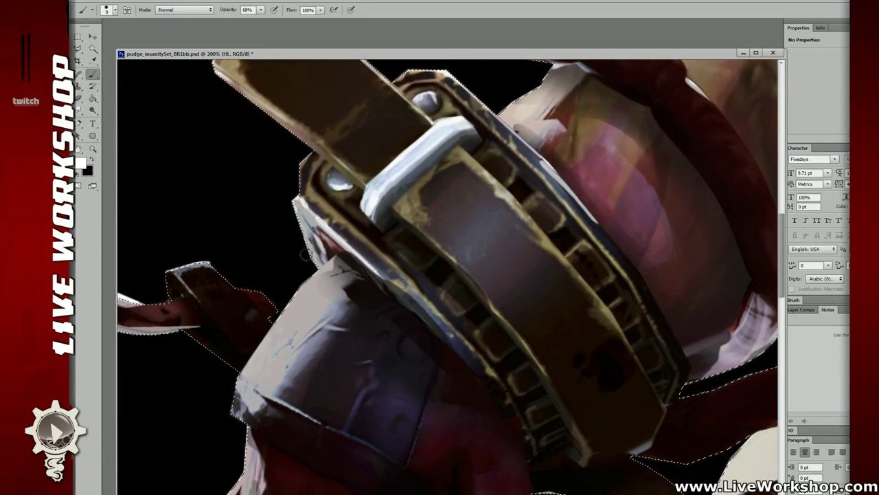
{"action": "mouse_move", "coordinate": [306, 255]}
{"action": "left_mouse_down"}
{"action": "mouse_move", "coordinate": [302, 227]}
{"action": "mouse_move", "coordinate": [313, 275]}
{"action": "mouse_move", "coordinate": [300, 199]}
{"action": "left_mouse_up"}
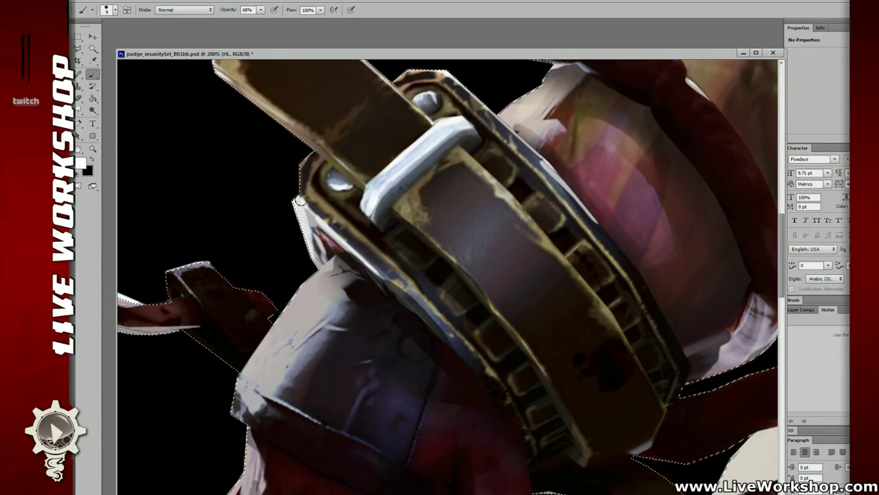
Brush white highlights along the edges of the loose, folded strap ends sticking out beside the gloved hand.
{"action": "mouse_move", "coordinate": [301, 264]}
{"action": "left_mouse_down"}
{"action": "mouse_move", "coordinate": [367, 191]}
{"action": "mouse_move", "coordinate": [402, 186]}
{"action": "left_mouse_up"}
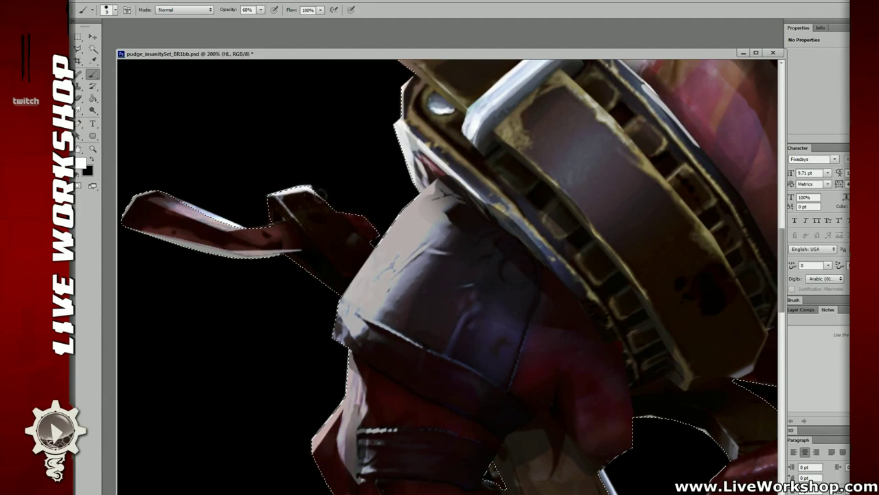
{"action": "left_click_drag", "start_coordinate": [279, 195], "coordinate": [300, 225]}
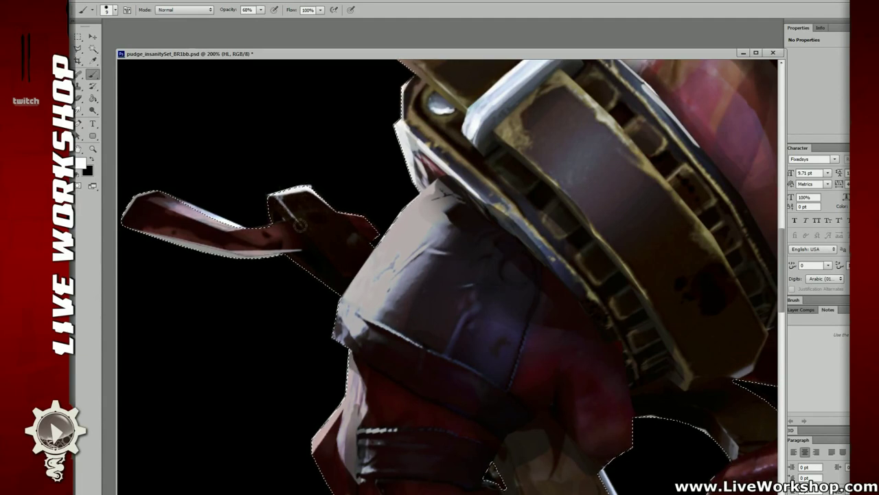
{"action": "mouse_move", "coordinate": [173, 194]}
{"action": "left_mouse_down"}
{"action": "mouse_move", "coordinate": [229, 224]}
{"action": "mouse_move", "coordinate": [275, 195]}
{"action": "mouse_move", "coordinate": [321, 194]}
{"action": "left_mouse_up"}
{"action": "mouse_move", "coordinate": [203, 211]}
{"action": "left_mouse_down"}
{"action": "mouse_move", "coordinate": [231, 187]}
{"action": "mouse_move", "coordinate": [242, 191]}
{"action": "left_mouse_up"}
{"action": "left_click_drag", "start_coordinate": [329, 217], "coordinate": [268, 201]}
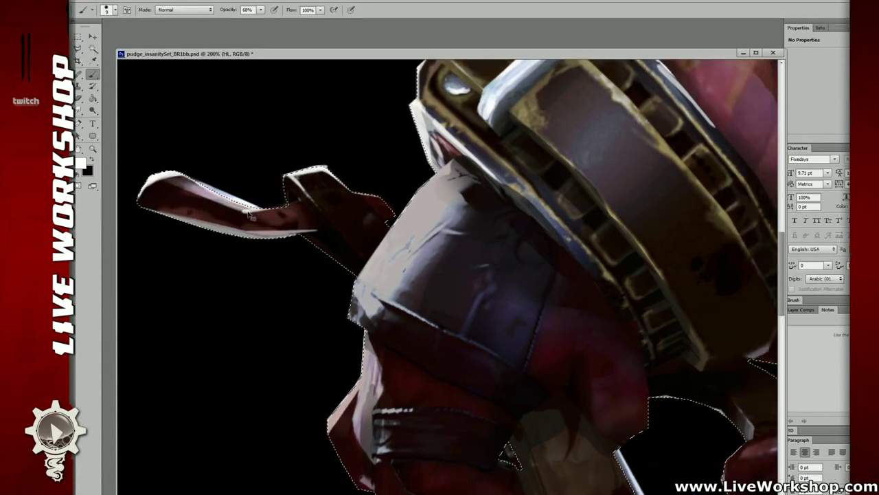
{"action": "left_click_drag", "start_coordinate": [245, 212], "coordinate": [301, 204]}
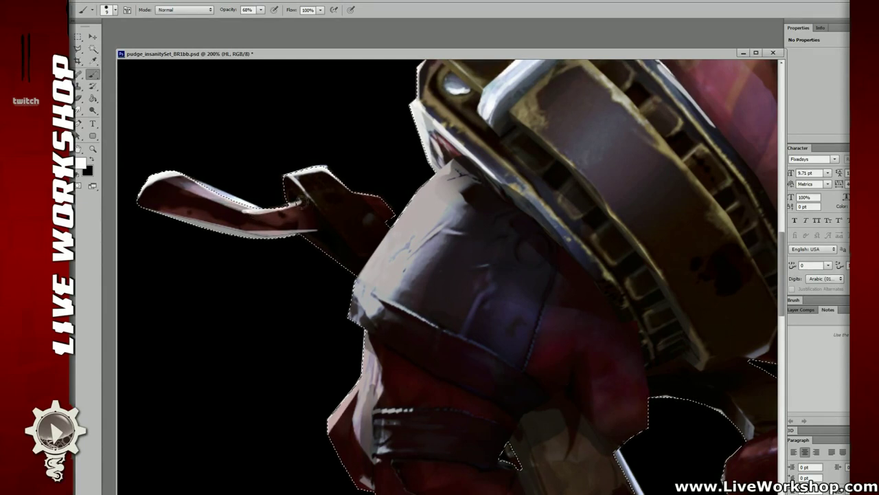
{"action": "left_click_drag", "start_coordinate": [343, 185], "coordinate": [395, 215]}
{"action": "left_click_drag", "start_coordinate": [324, 232], "coordinate": [288, 192]}
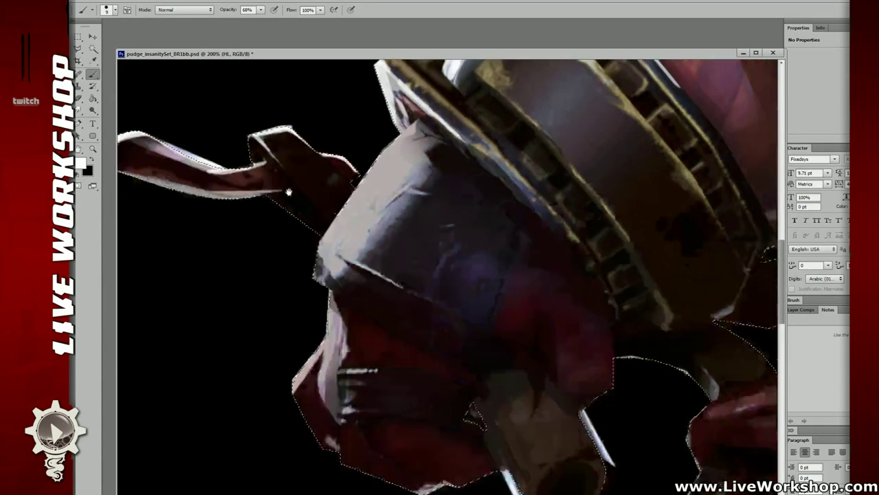
{"action": "left_click_drag", "start_coordinate": [357, 173], "coordinate": [331, 221]}
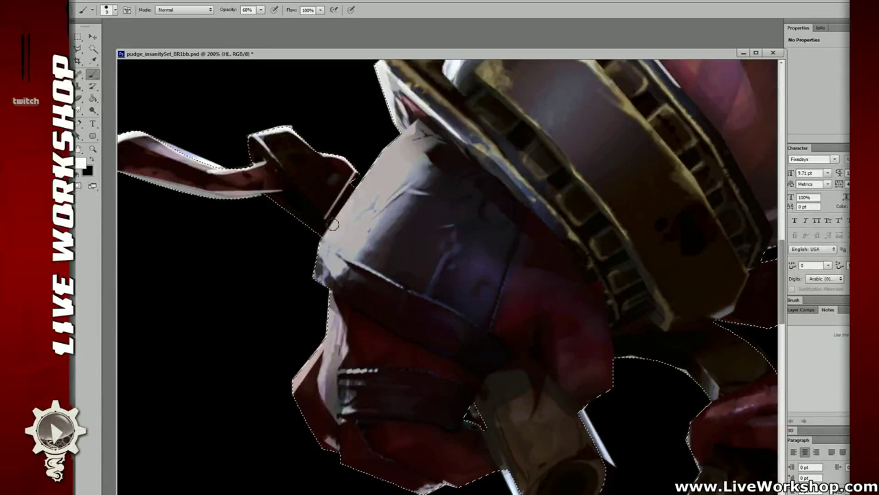
{"action": "key", "text": "ctrl+z"}
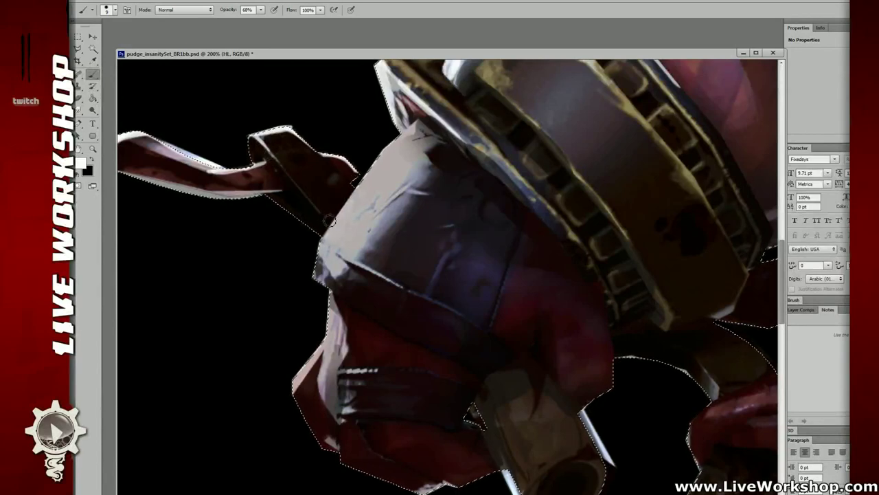
{"action": "left_click_drag", "start_coordinate": [329, 221], "coordinate": [278, 187]}
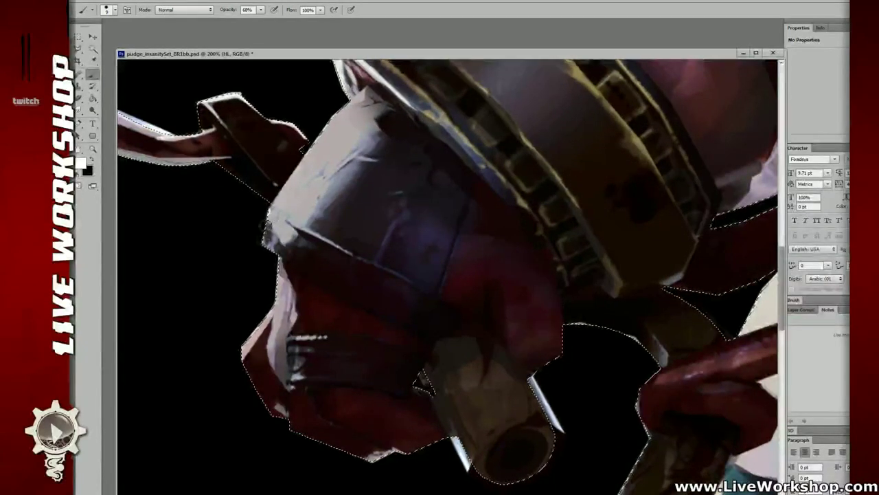
Brush white highlights along the glove's lower seam, corner and outer edge below the armband.
{"action": "left_click_drag", "start_coordinate": [265, 224], "coordinate": [268, 250]}
{"action": "left_click_drag", "start_coordinate": [288, 221], "coordinate": [399, 272]}
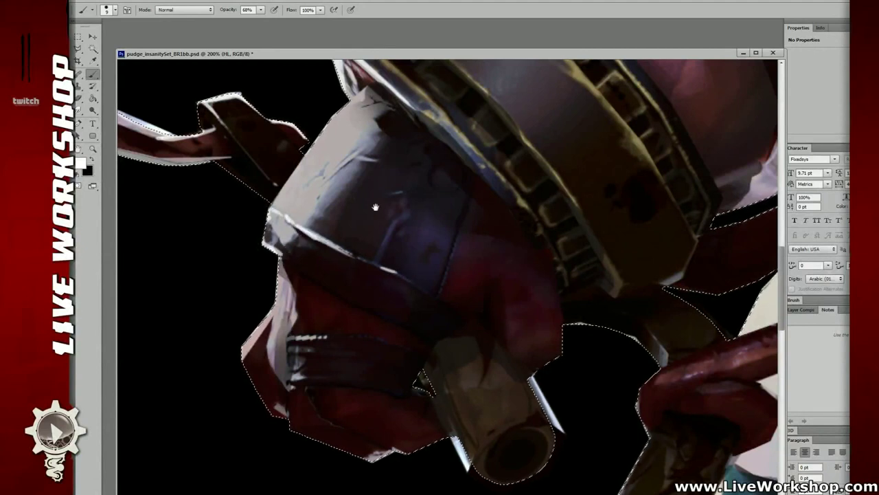
{"action": "left_click_drag", "start_coordinate": [375, 206], "coordinate": [369, 238]}
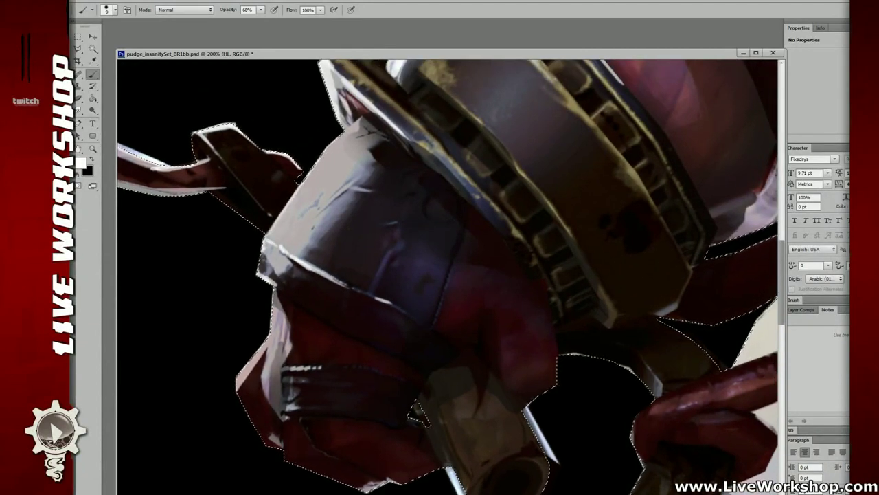
{"action": "mouse_move", "coordinate": [326, 155]}
{"action": "left_mouse_down"}
{"action": "mouse_move", "coordinate": [266, 238]}
{"action": "mouse_move", "coordinate": [363, 121]}
{"action": "left_mouse_up"}
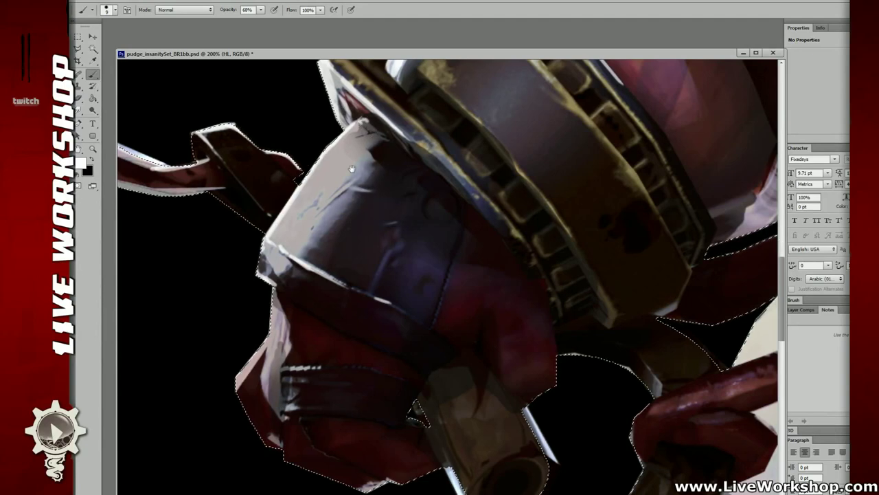
{"action": "left_click_drag", "start_coordinate": [514, 348], "coordinate": [474, 259]}
{"action": "left_click_drag", "start_coordinate": [342, 184], "coordinate": [335, 204]}
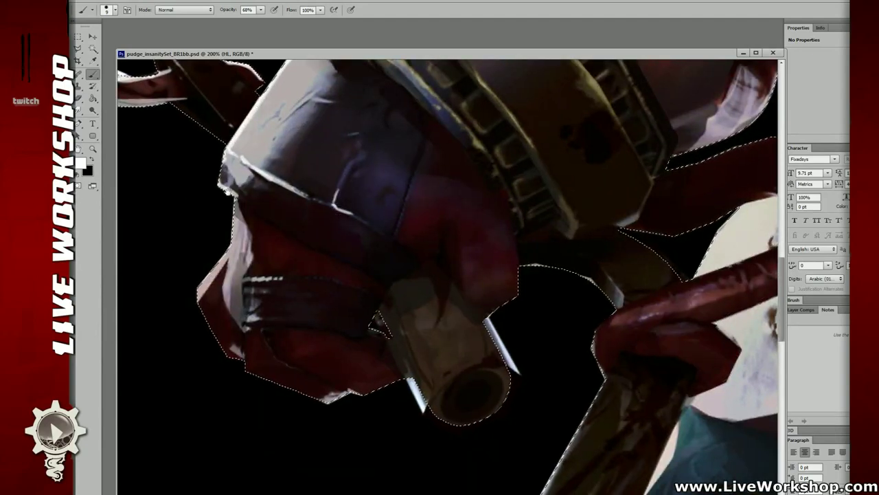
Highlight the upper edges of the dark wraps across the fist and soften the strokes with the Eraser.
{"action": "key", "text": "e"}
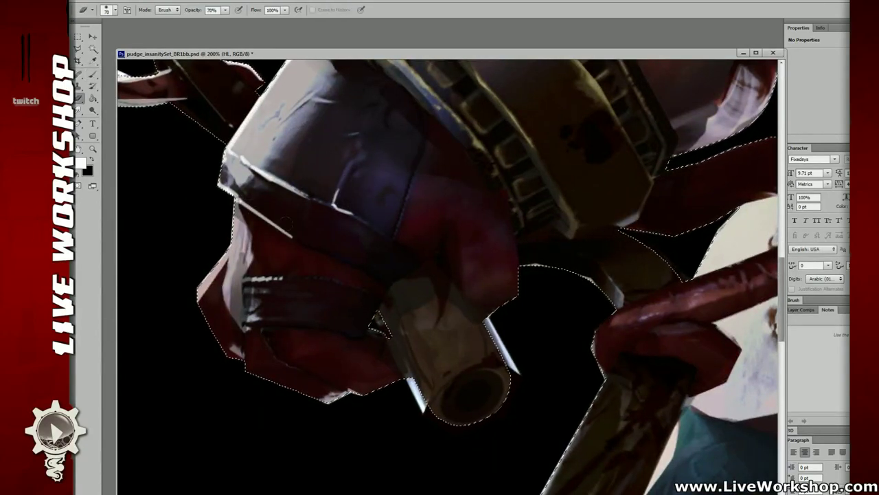
{"action": "key", "text": "b"}
{"action": "left_click_drag", "start_coordinate": [296, 230], "coordinate": [297, 217]}
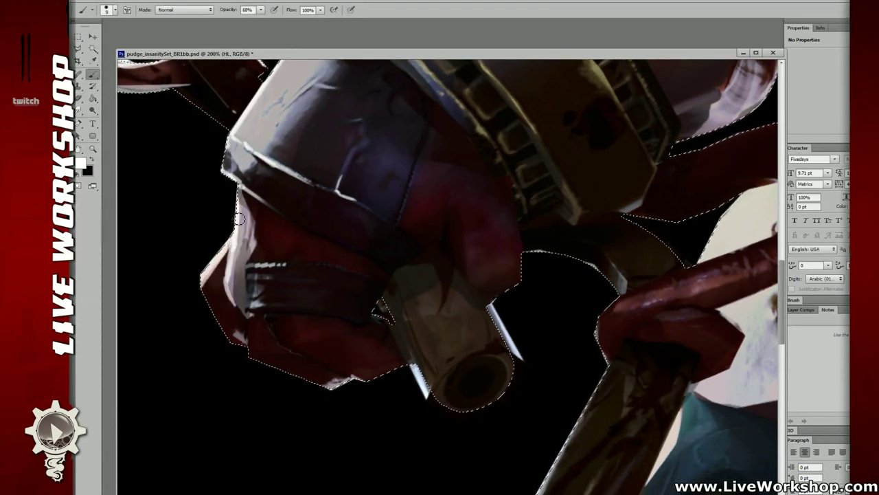
{"action": "mouse_move", "coordinate": [247, 265]}
{"action": "left_mouse_down"}
{"action": "mouse_move", "coordinate": [379, 277]}
{"action": "mouse_move", "coordinate": [349, 272]}
{"action": "left_mouse_up"}
{"action": "key", "text": "ctrl+z"}
{"action": "key", "text": "e"}
{"action": "key", "text": "b"}
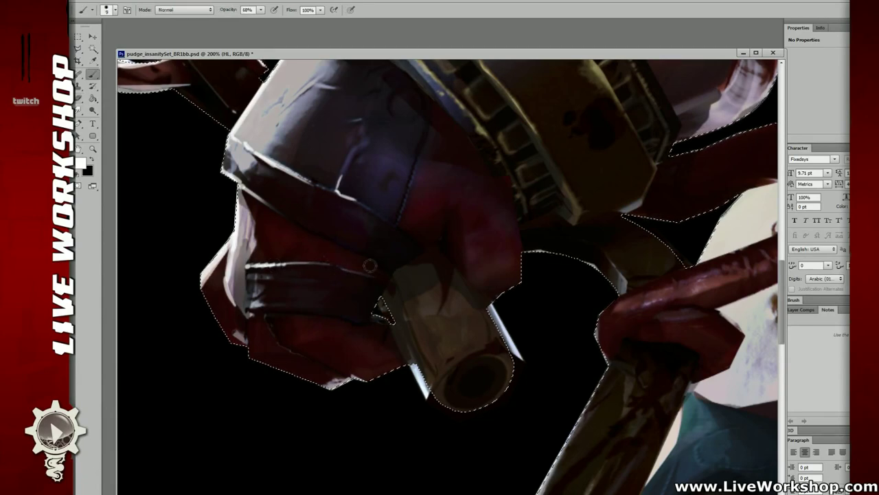
Deselect the figure's outline and save the document.
{"action": "scroll", "coordinate": [386, 245], "scroll_direction": "down", "scroll_amount": 4}
{"action": "key", "text": "m"}
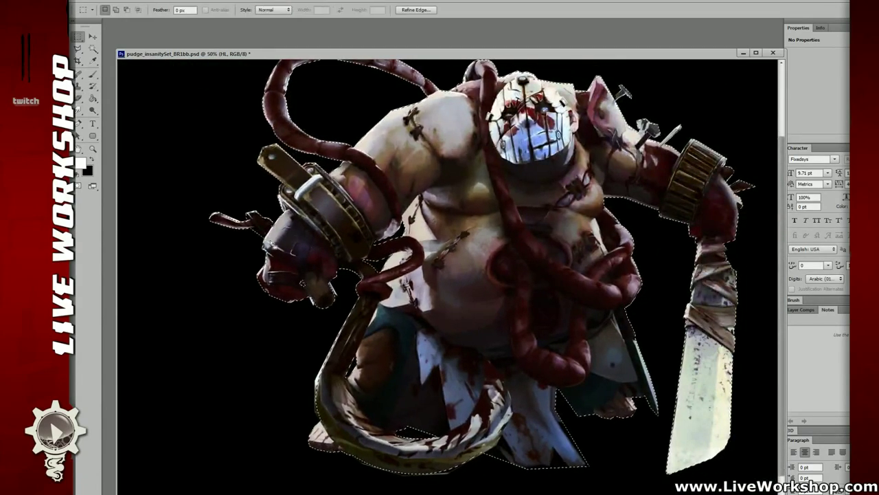
{"action": "key", "text": "ctrl+d"}
{"action": "key", "text": "ctrl+s"}
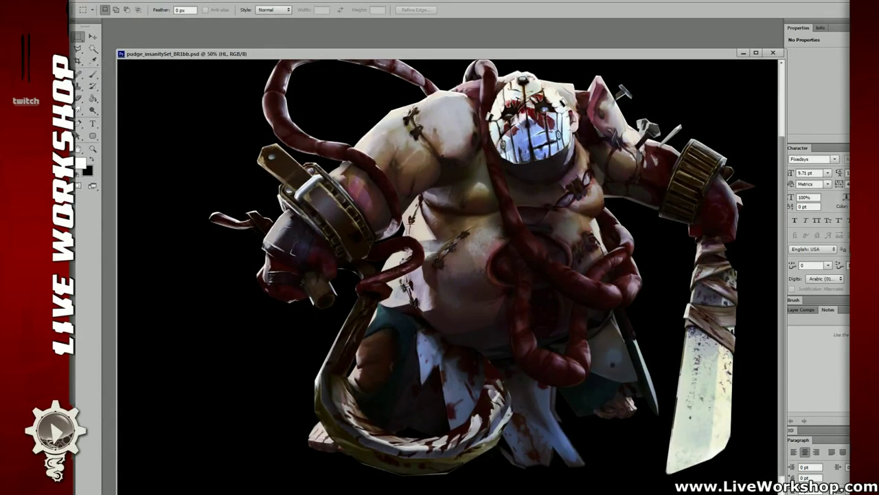
Compare the whole figure with and without its painted light and shading over the COLOR copy 2 layer.
{"action": "key", "text": "ctrl+minus"}
{"action": "key", "text": "ctrl+plus"}
{"action": "left_click_drag", "start_coordinate": [547, 218], "coordinate": [538, 190]}
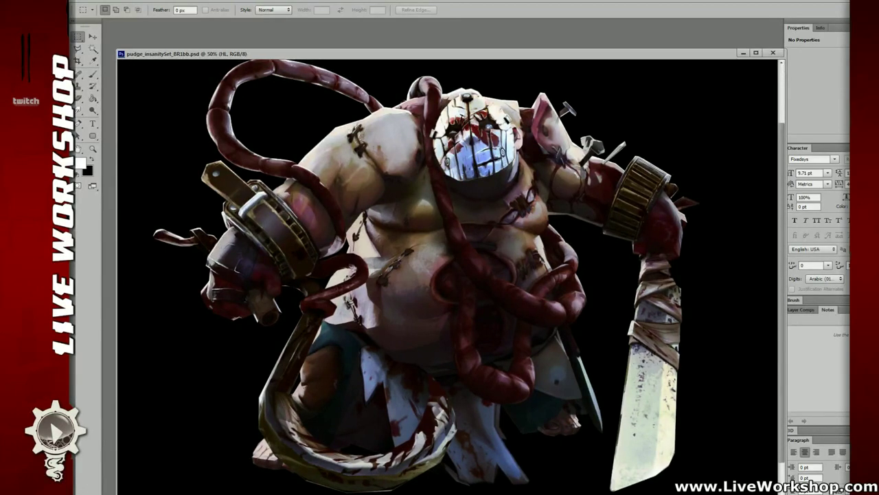
{"action": "key", "text": "ctrl+e"}
{"action": "key", "text": "ctrl+shift+bracketright"}
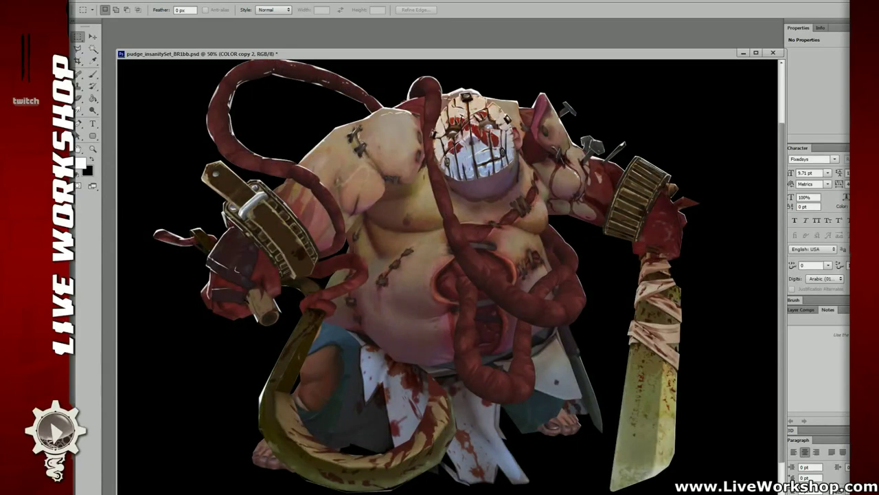
{"action": "key", "text": "ctrl+z"}
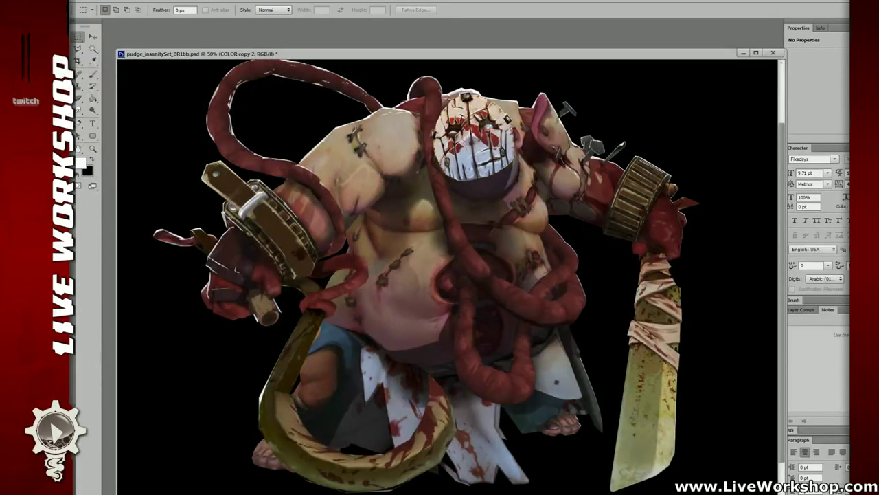
{"action": "key", "text": "ctrl+z"}
{"action": "key", "text": "ctrl+z"}
{"action": "key", "text": "ctrl+z"}
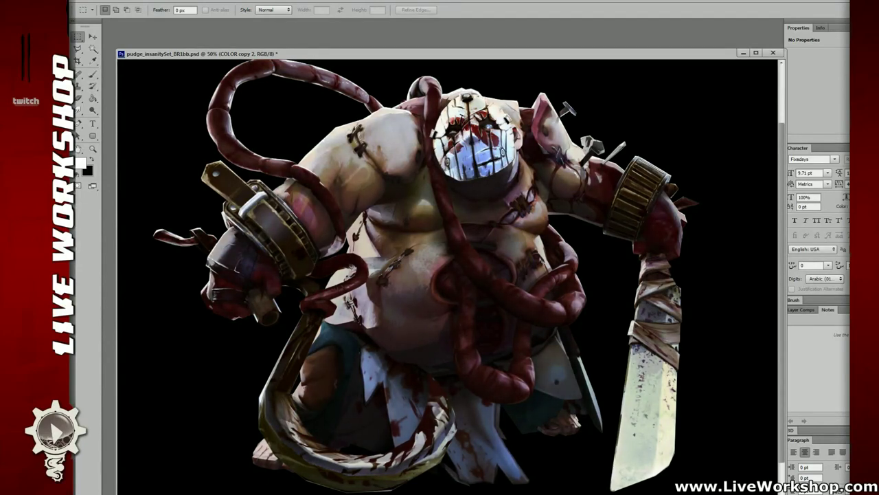
Stamp the visible artwork into a new layer and select the black background around the figure.
{"action": "key", "text": "ctrl+minus"}
{"action": "key", "text": "ctrl+minus"}
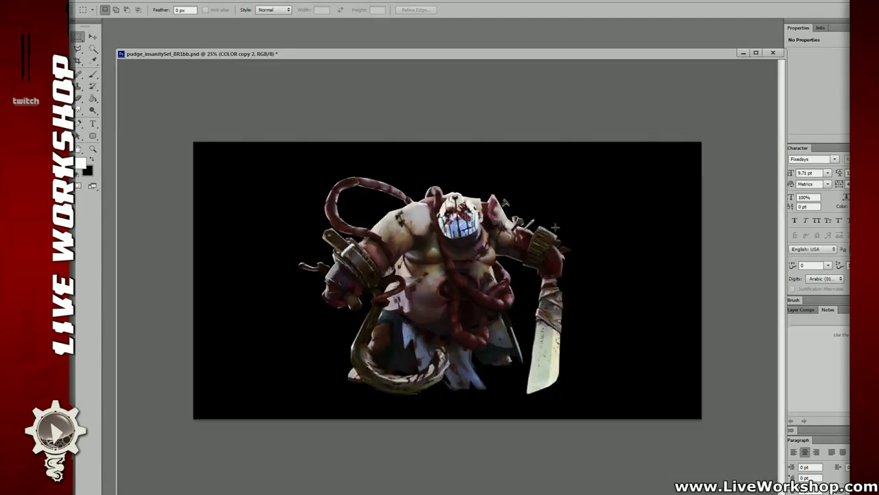
{"action": "key", "text": "ctrl+plus"}
{"action": "left_click_drag", "start_coordinate": [576, 233], "coordinate": [584, 232]}
{"action": "key", "text": "ctrl+plus"}
{"action": "key", "text": "ctrl+minus"}
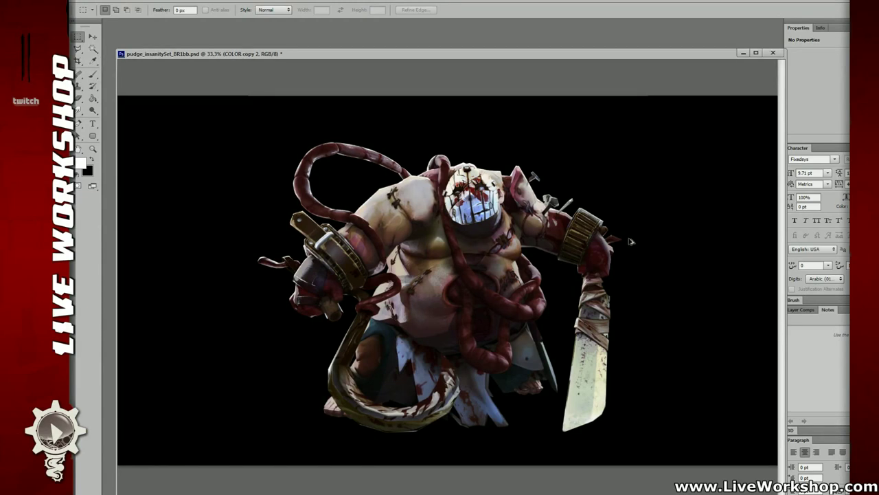
{"action": "key", "text": "ctrl+shift+alt+e"}
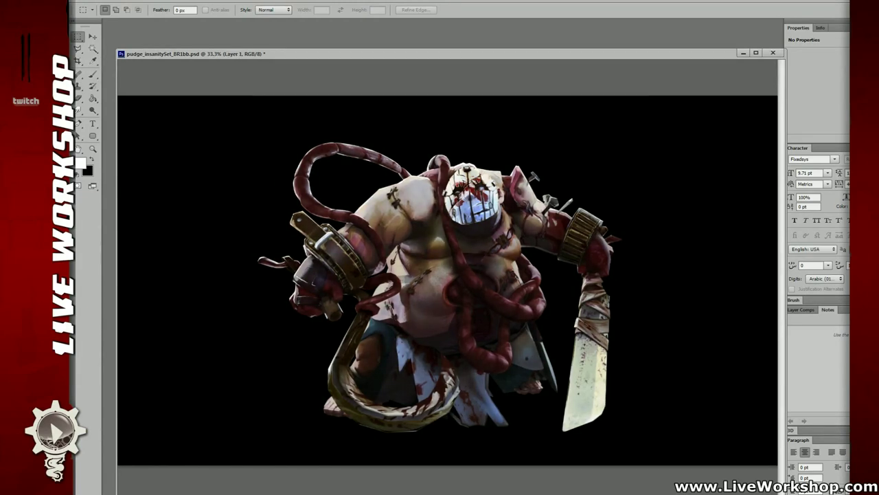
{"action": "key", "text": "ctrl+shift+i"}
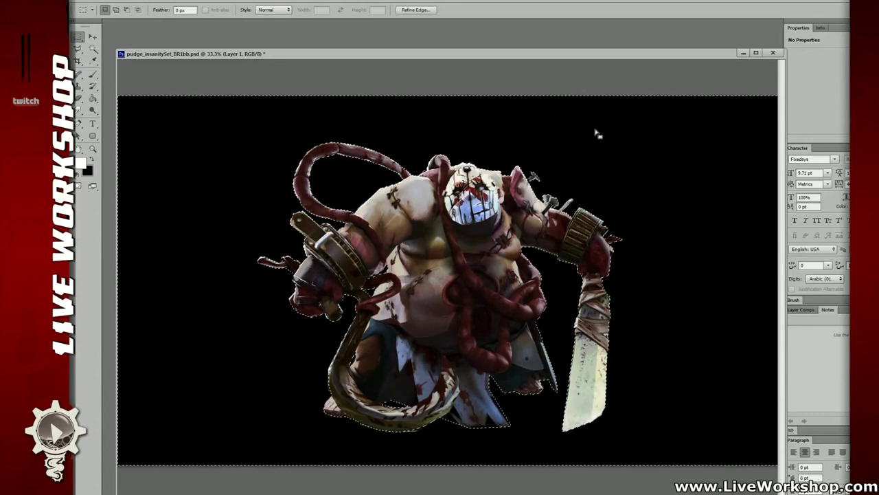
Save the document as a new version named pudge_insanitySet_BR1bbb.psd and keep the full canvas uncropped.
{"action": "key", "text": "c"}
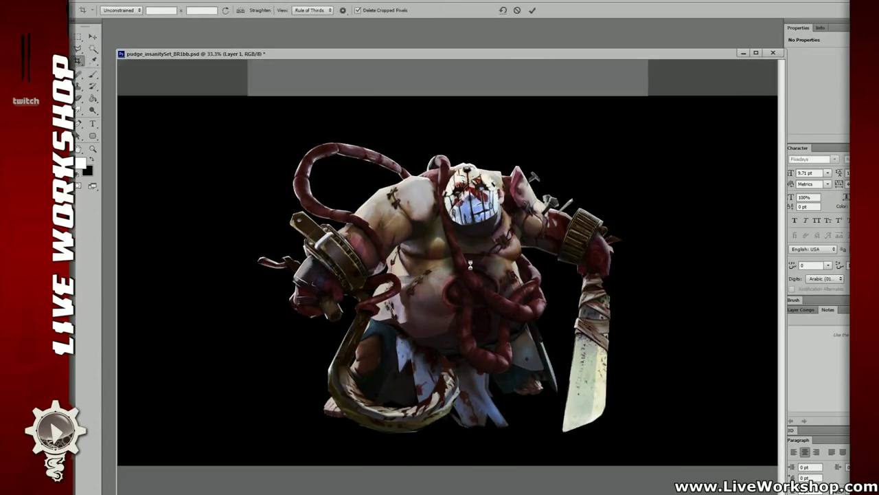
{"action": "key", "text": "ctrl+shift+s"}
{"action": "left_click", "coordinate": [328, 378]}
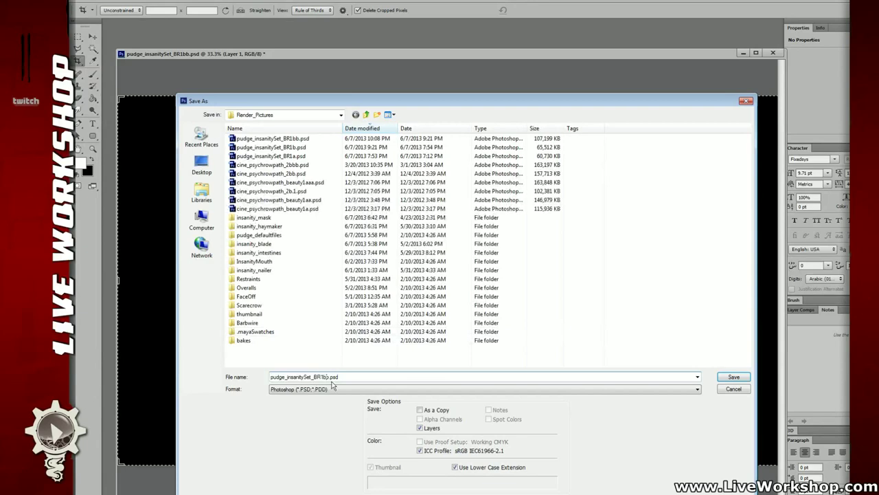
{"action": "type", "text": "b"}
{"action": "key", "text": "Return"}
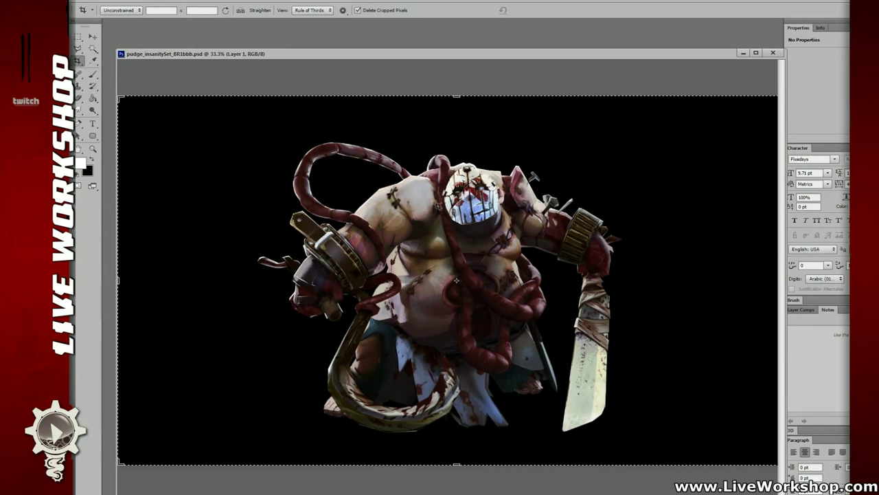
{"action": "key", "text": "Return"}
Enlarge the Brush to size 15 and check the whole figure at reduced zoom.
{"action": "key", "text": "b"}
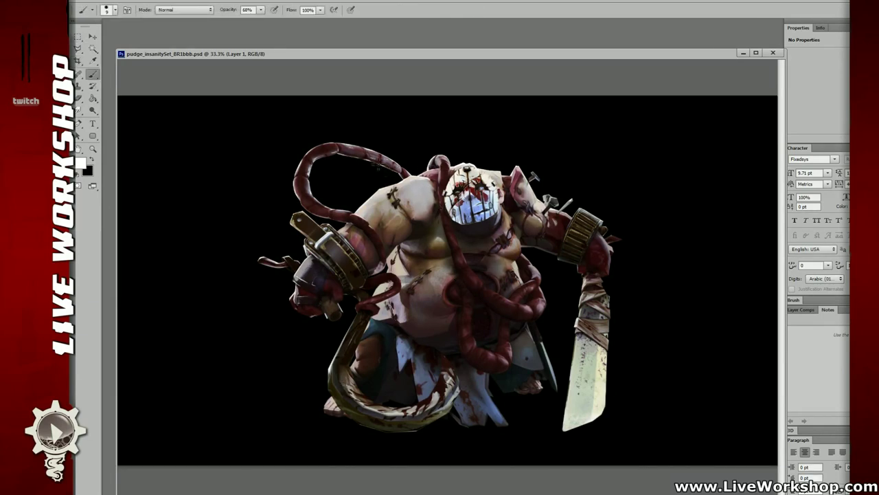
{"action": "key", "text": "bracketright"}
{"action": "key", "text": "bracketright"}
{"action": "key", "text": "ctrl+minus"}
{"action": "key", "text": "ctrl+minus"}
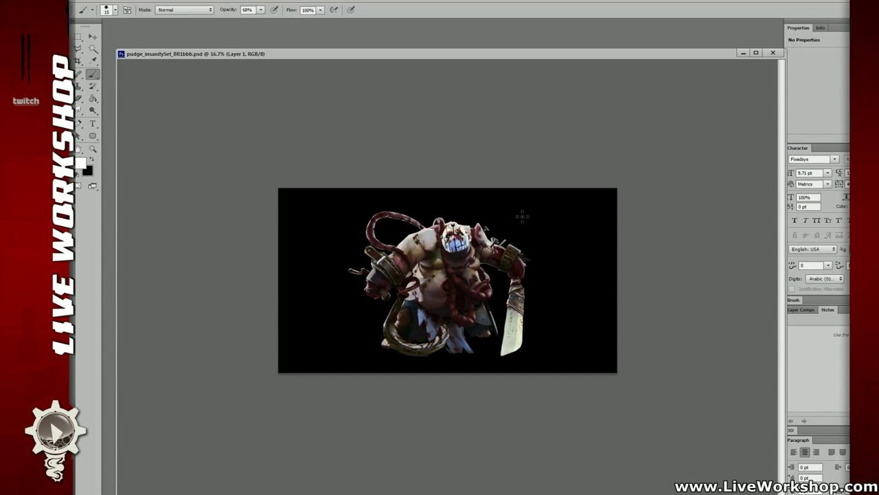
Set the Brush opacity to 30% and inspect the figure's mask, arms and torso up close and as a whole.
{"action": "key", "text": "3"}
{"action": "scroll", "coordinate": [615, 282], "scroll_direction": "up", "scroll_amount": 3}
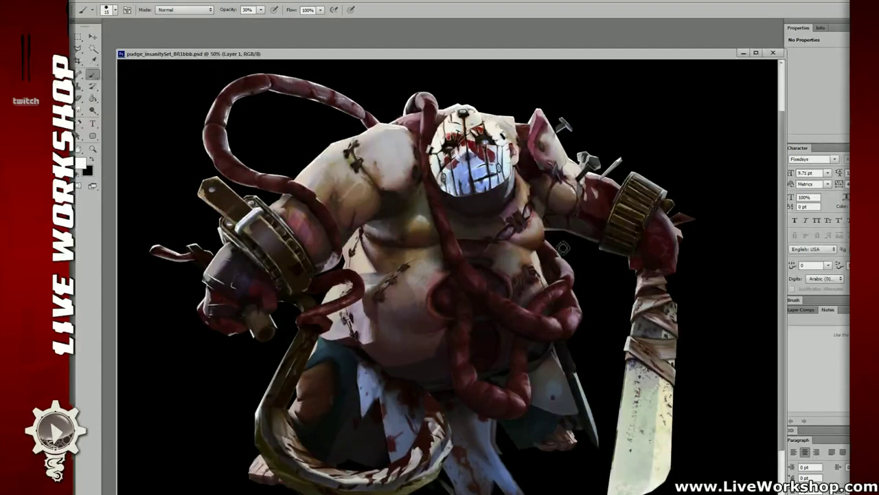
{"action": "scroll", "coordinate": [580, 230], "scroll_direction": "down", "scroll_amount": 1}
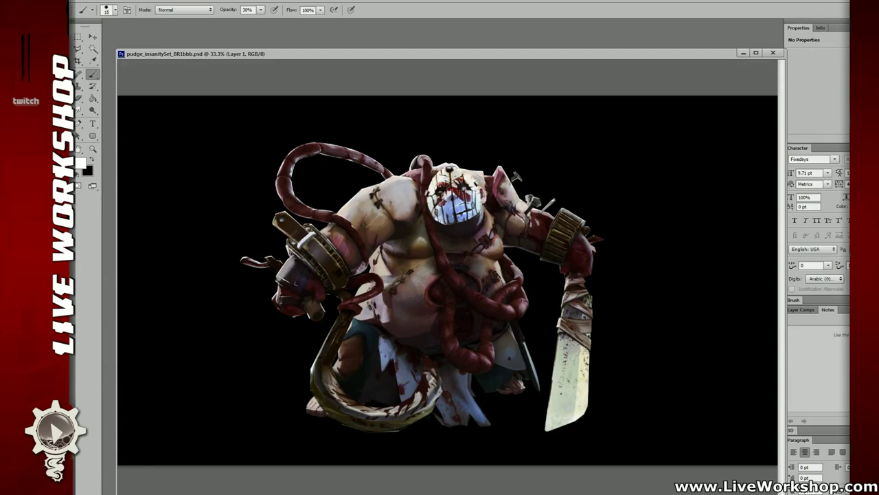
{"action": "scroll", "coordinate": [509, 232], "scroll_direction": "up", "scroll_amount": 2}
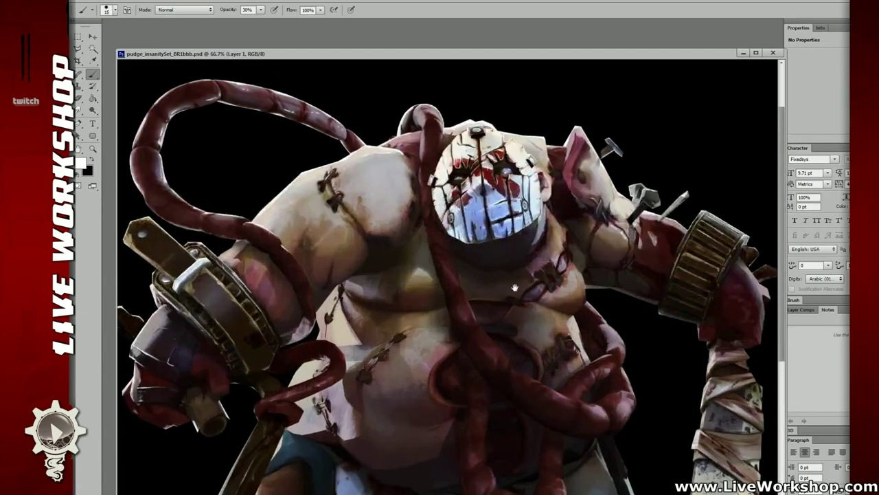
{"action": "left_click_drag", "start_coordinate": [514, 288], "coordinate": [604, 323]}
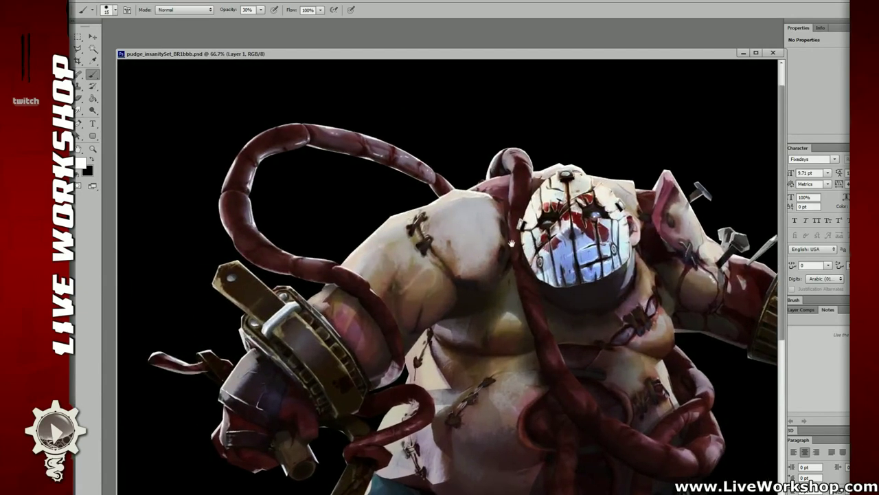
{"action": "left_click_drag", "start_coordinate": [411, 299], "coordinate": [504, 257]}
{"action": "left_click_drag", "start_coordinate": [597, 347], "coordinate": [481, 305]}
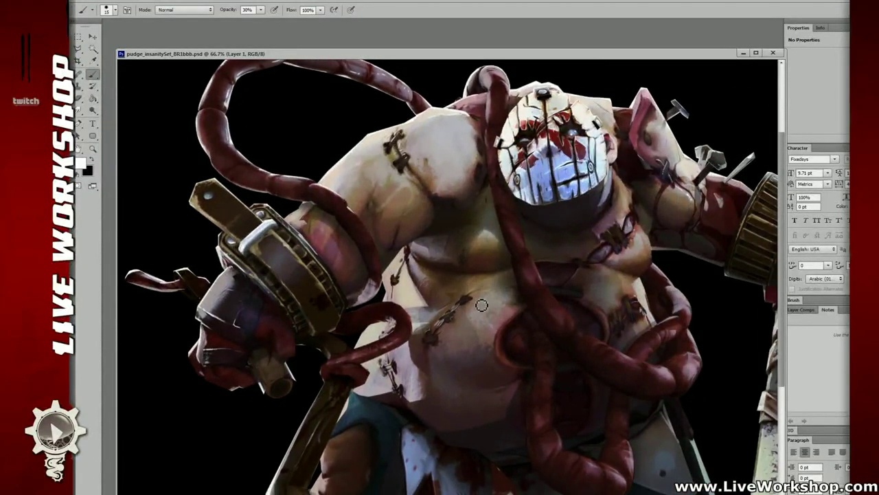
{"action": "scroll", "coordinate": [482, 305], "scroll_direction": "down", "scroll_amount": 1}
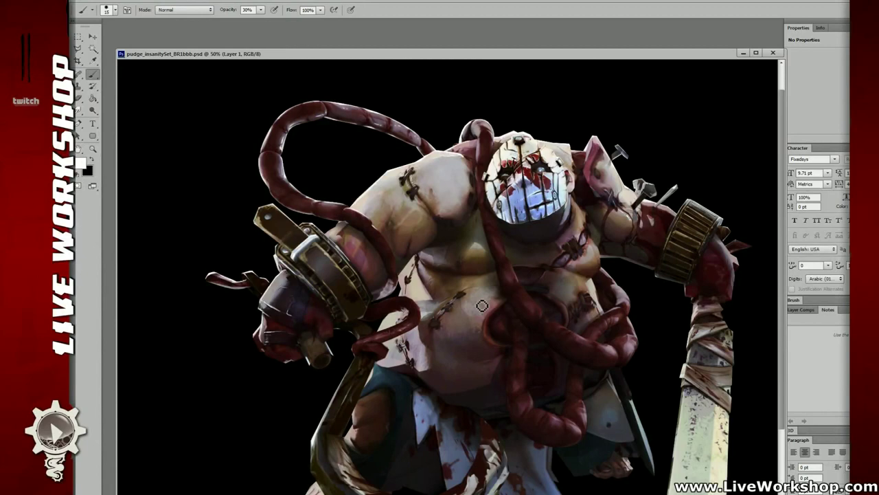
{"action": "scroll", "coordinate": [599, 305], "scroll_direction": "down", "scroll_amount": 1}
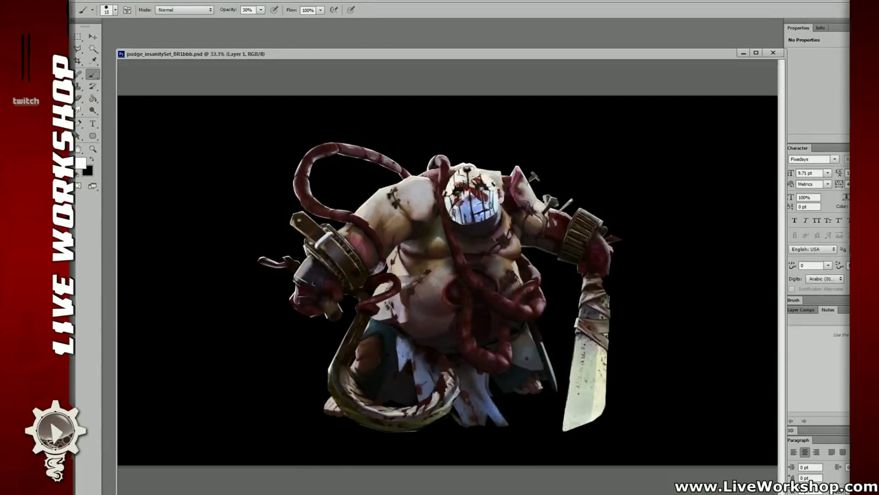
Duplicate the shadow layer over the figure, compare the deepened shading, and make the HL layer active.
{"action": "key", "text": "ctrl+j"}
{"action": "key", "text": "Return"}
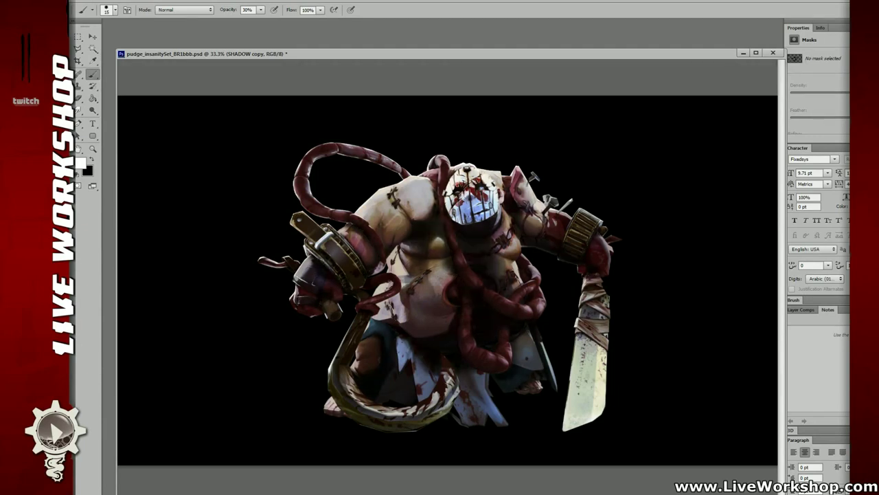
{"action": "key", "text": "alt+]"}
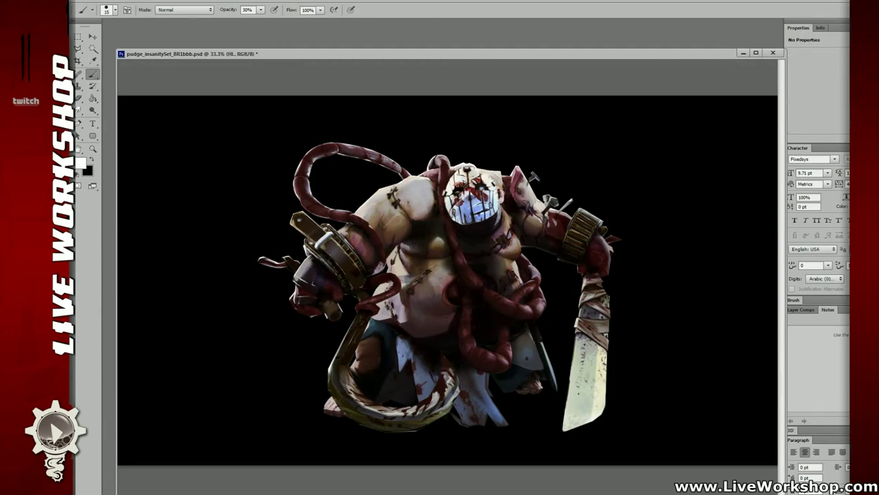
{"action": "key", "text": "alt+bracketleft"}
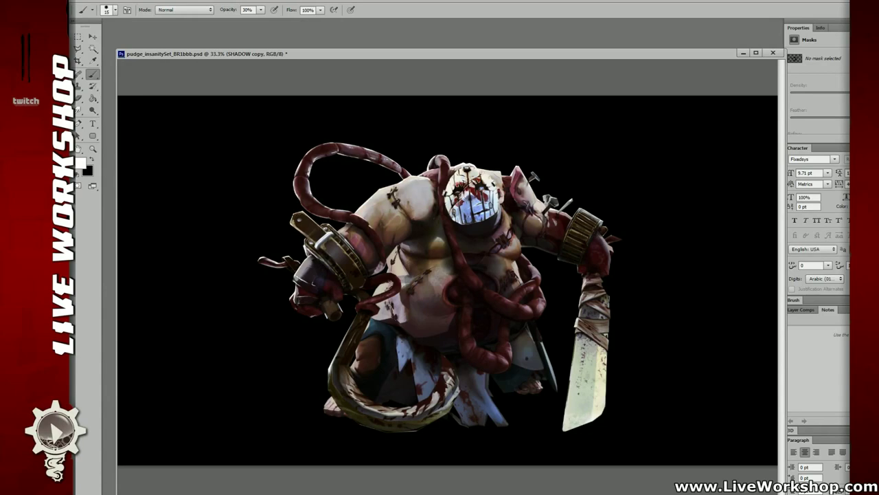
{"action": "key", "text": "ctrl+plus"}
{"action": "left_click_drag", "start_coordinate": [448, 275], "coordinate": [433, 310]}
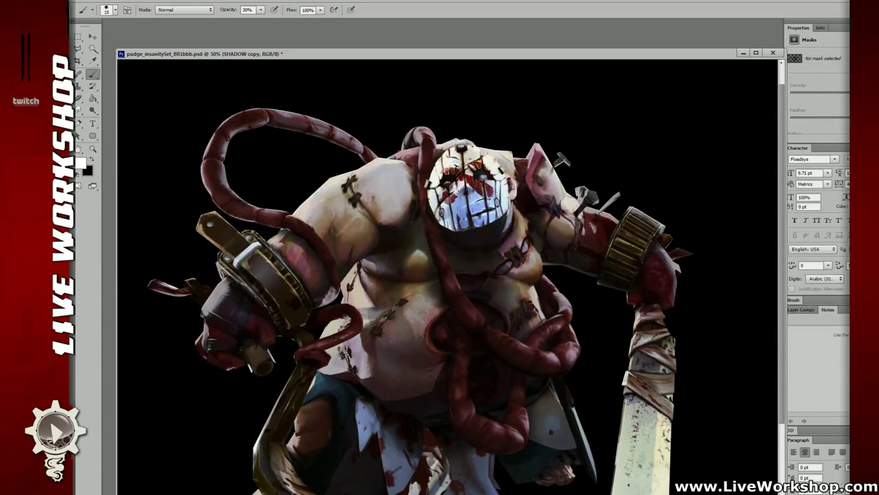
{"action": "key", "text": "alt+bracketright"}
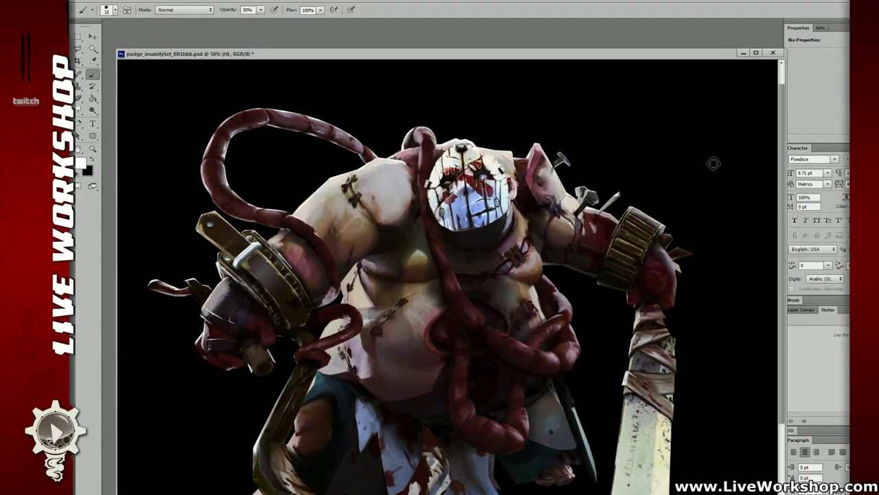
Paint glossy white highlights with a size 9 Brush along the red gut loop above the hook's handle.
{"action": "key", "text": "ctrl+plus"}
{"action": "key", "text": "ctrl+plus"}
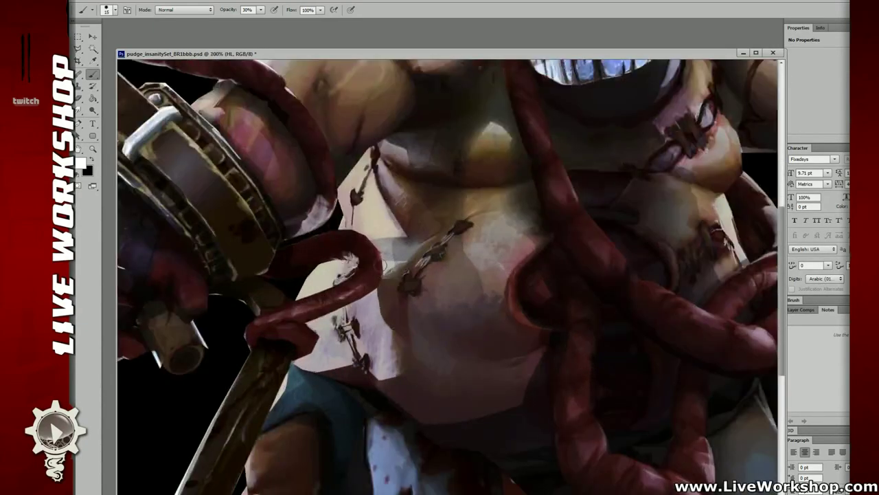
{"action": "key", "text": "ctrl+plus"}
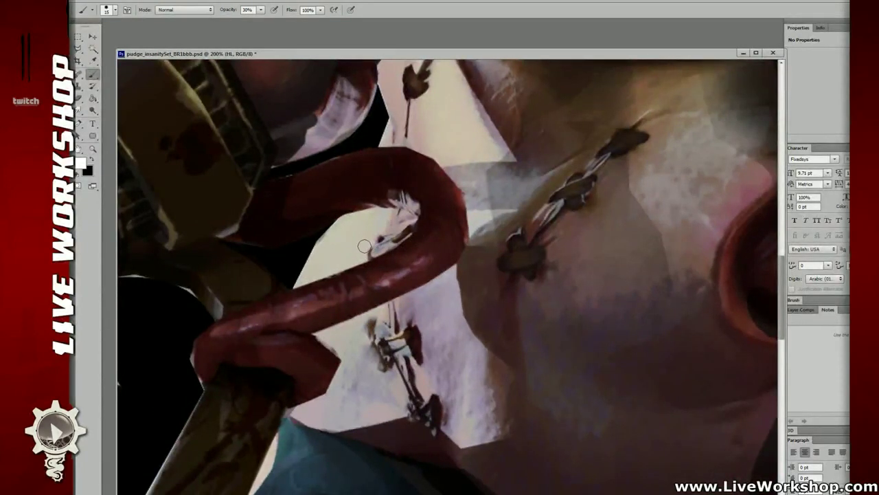
{"action": "key", "text": "ctrl+plus"}
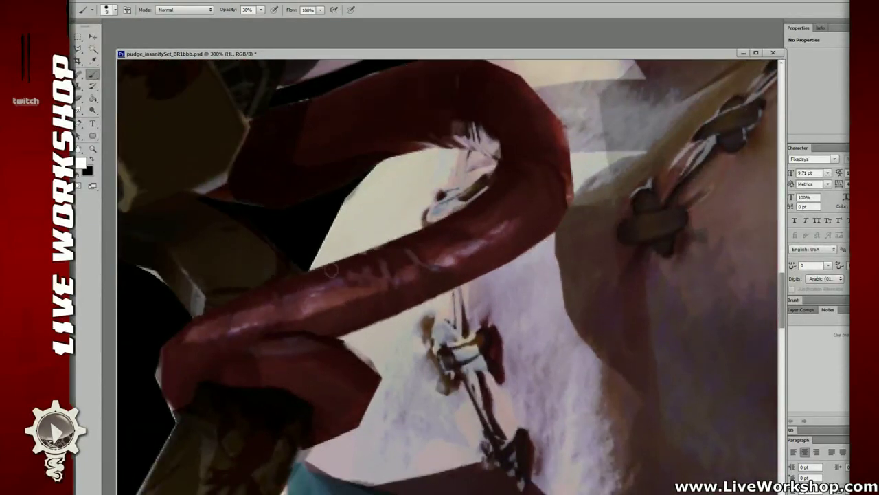
{"action": "left_click_drag", "start_coordinate": [323, 271], "coordinate": [380, 250]}
{"action": "left_click_drag", "start_coordinate": [311, 274], "coordinate": [380, 251]}
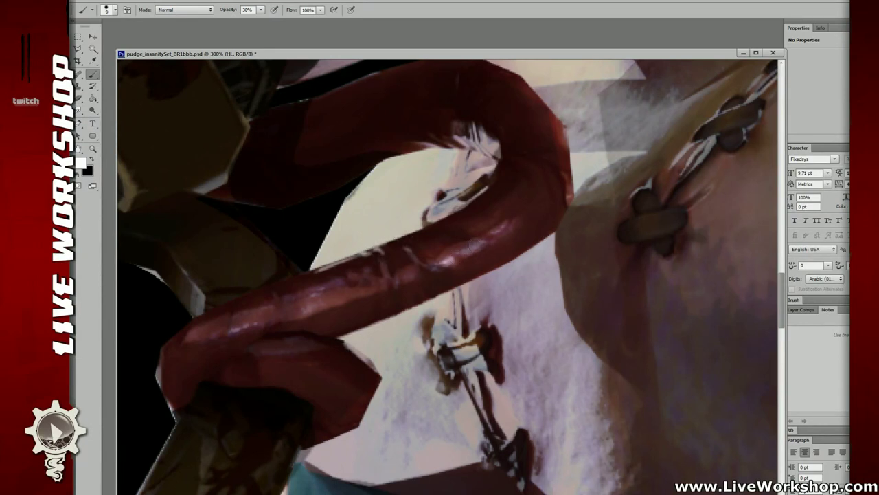
{"action": "left_click_drag", "start_coordinate": [512, 225], "coordinate": [529, 175]}
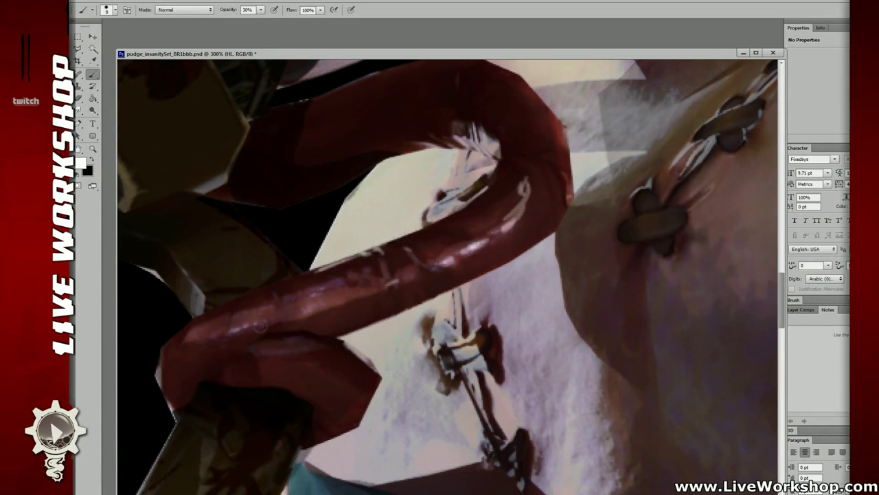
{"action": "left_click_drag", "start_coordinate": [475, 166], "coordinate": [450, 175]}
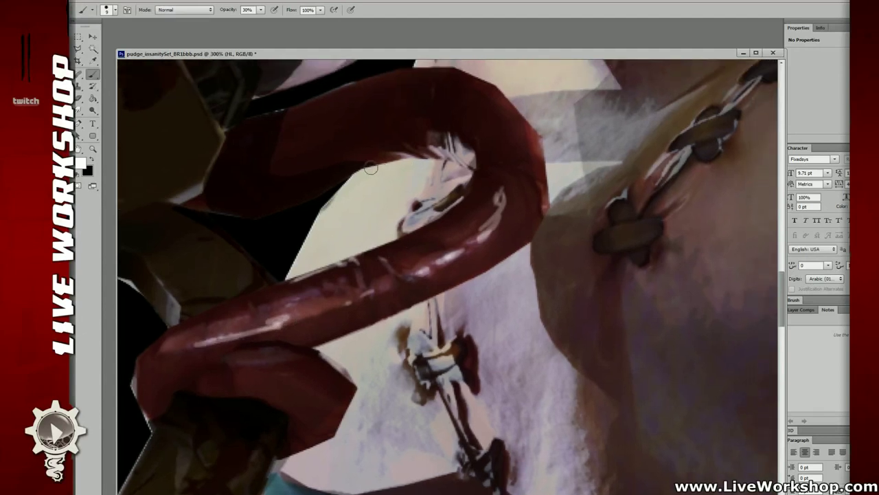
{"action": "mouse_move", "coordinate": [371, 167]}
{"action": "left_mouse_down"}
{"action": "mouse_move", "coordinate": [421, 162]}
{"action": "mouse_move", "coordinate": [421, 154]}
{"action": "mouse_move", "coordinate": [464, 164]}
{"action": "mouse_move", "coordinate": [459, 153]}
{"action": "mouse_move", "coordinate": [473, 166]}
{"action": "mouse_move", "coordinate": [461, 203]}
{"action": "left_mouse_up"}
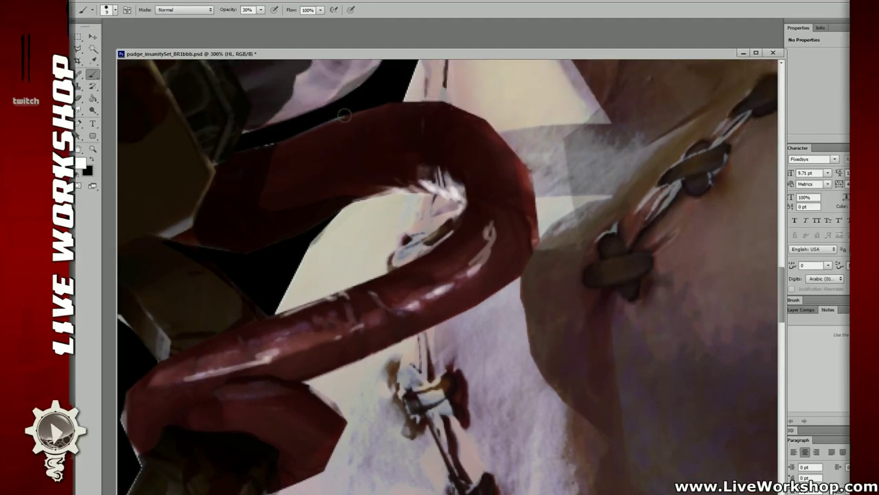
Undo the stray edge stroke and Magic Wand the white area of the arms weapons layer, keeping HL as the painting layer.
{"action": "left_click_drag", "start_coordinate": [345, 115], "coordinate": [439, 106]}
{"action": "key", "text": "ctrl+z"}
{"action": "key", "text": "alt+BackSpace"}
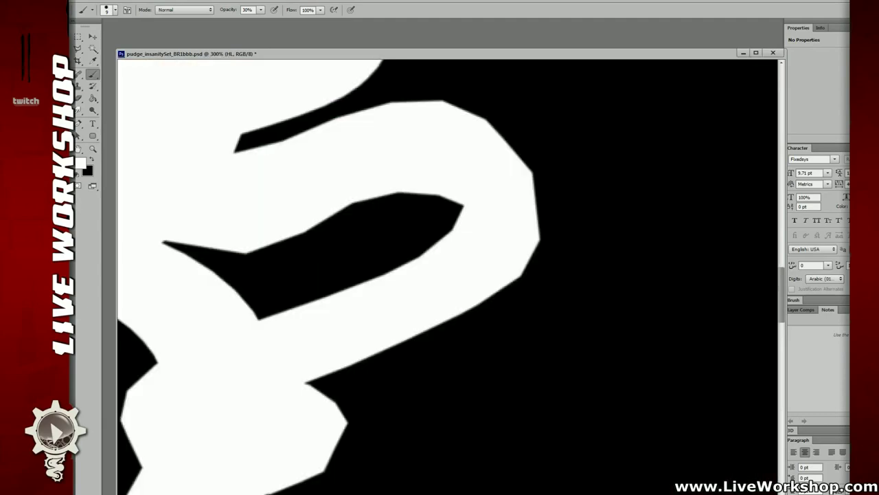
{"action": "key", "text": "w"}
{"action": "left_click", "coordinate": [502, 171]}
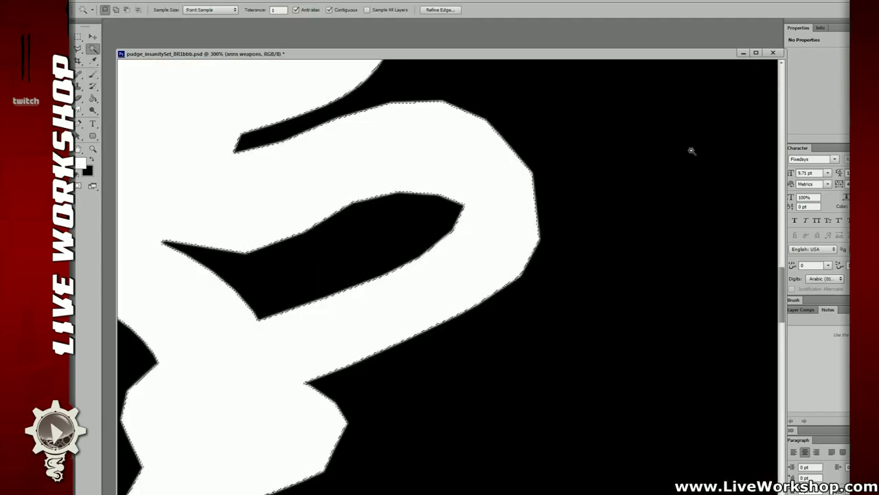
{"action": "key", "text": "b"}
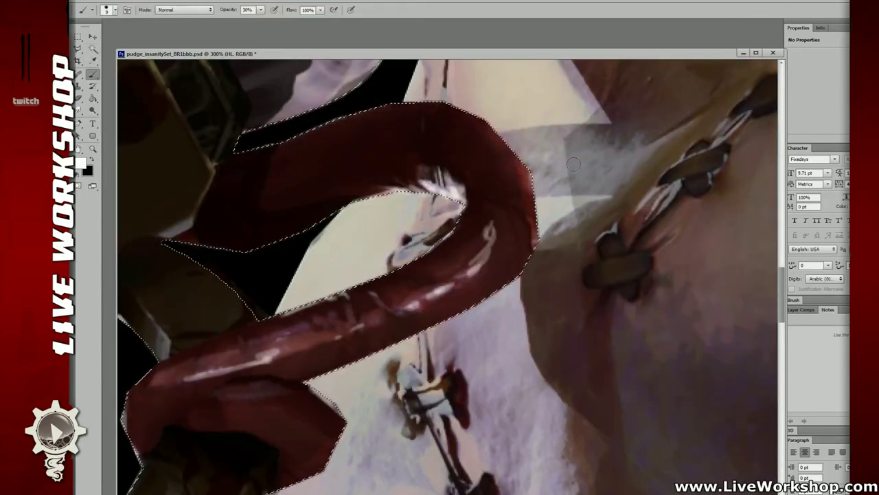
Brush white rim light along the outer curve and inner edge of the red gut loop within the selection.
{"action": "left_click_drag", "start_coordinate": [283, 141], "coordinate": [420, 105]}
{"action": "mouse_move", "coordinate": [337, 118]}
{"action": "left_mouse_down"}
{"action": "mouse_move", "coordinate": [438, 105]}
{"action": "mouse_move", "coordinate": [484, 123]}
{"action": "left_mouse_up"}
{"action": "mouse_move", "coordinate": [446, 101]}
{"action": "left_mouse_down"}
{"action": "mouse_move", "coordinate": [509, 145]}
{"action": "mouse_move", "coordinate": [486, 123]}
{"action": "mouse_move", "coordinate": [542, 188]}
{"action": "mouse_move", "coordinate": [520, 155]}
{"action": "mouse_move", "coordinate": [542, 208]}
{"action": "left_mouse_up"}
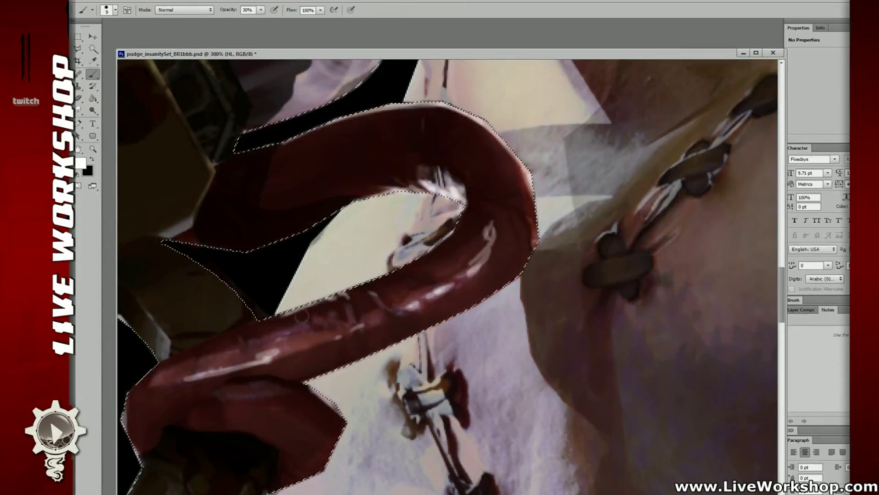
{"action": "mouse_move", "coordinate": [283, 315]}
{"action": "left_mouse_down"}
{"action": "mouse_move", "coordinate": [388, 274]}
{"action": "mouse_move", "coordinate": [343, 290]}
{"action": "mouse_move", "coordinate": [416, 257]}
{"action": "mouse_move", "coordinate": [452, 211]}
{"action": "mouse_move", "coordinate": [420, 250]}
{"action": "left_mouse_up"}
{"action": "left_click_drag", "start_coordinate": [415, 298], "coordinate": [466, 205]}
{"action": "left_click_drag", "start_coordinate": [383, 291], "coordinate": [509, 233]}
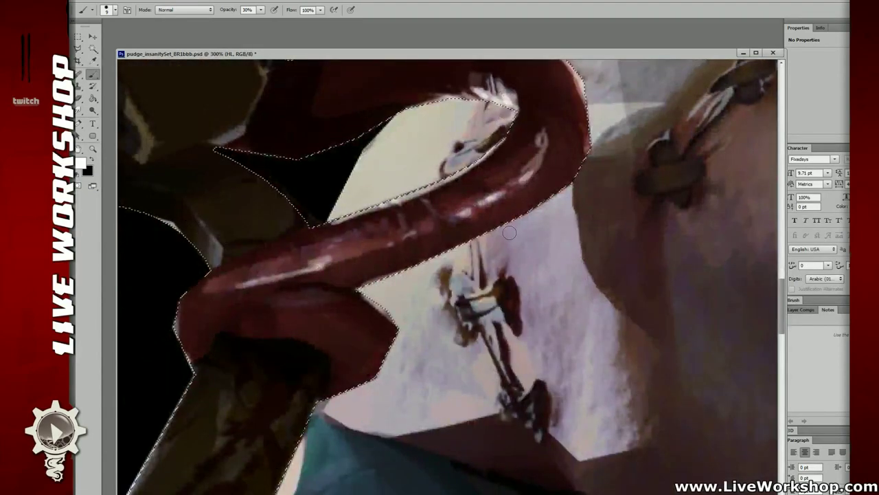
Brush white rim light along the underside of the gut loop and the pointed flap of its knot.
{"action": "left_click_drag", "start_coordinate": [425, 270], "coordinate": [553, 197]}
{"action": "left_click_drag", "start_coordinate": [486, 237], "coordinate": [557, 195]}
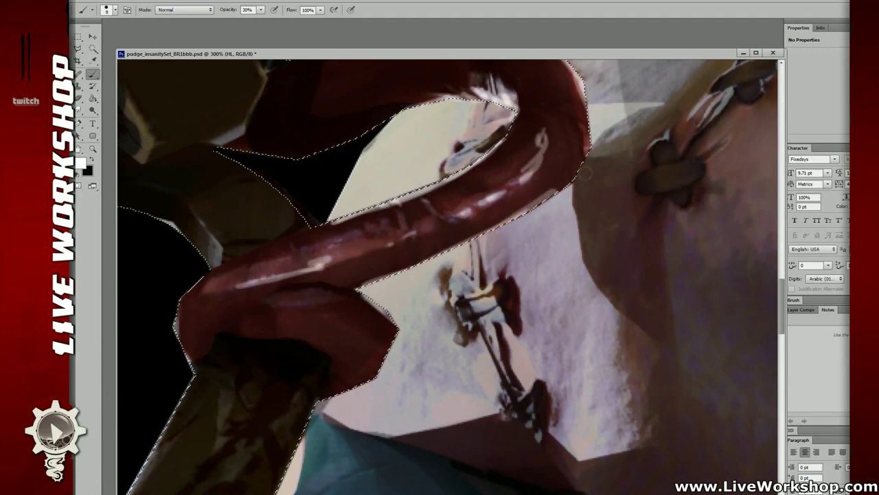
{"action": "left_click_drag", "start_coordinate": [519, 219], "coordinate": [578, 174]}
{"action": "left_click_drag", "start_coordinate": [537, 207], "coordinate": [577, 173]}
{"action": "left_click_drag", "start_coordinate": [487, 246], "coordinate": [506, 199]}
{"action": "mouse_move", "coordinate": [380, 243]}
{"action": "left_mouse_down"}
{"action": "mouse_move", "coordinate": [419, 281]}
{"action": "mouse_move", "coordinate": [411, 265]}
{"action": "mouse_move", "coordinate": [409, 318]}
{"action": "mouse_move", "coordinate": [413, 309]}
{"action": "mouse_move", "coordinate": [397, 338]}
{"action": "left_mouse_up"}
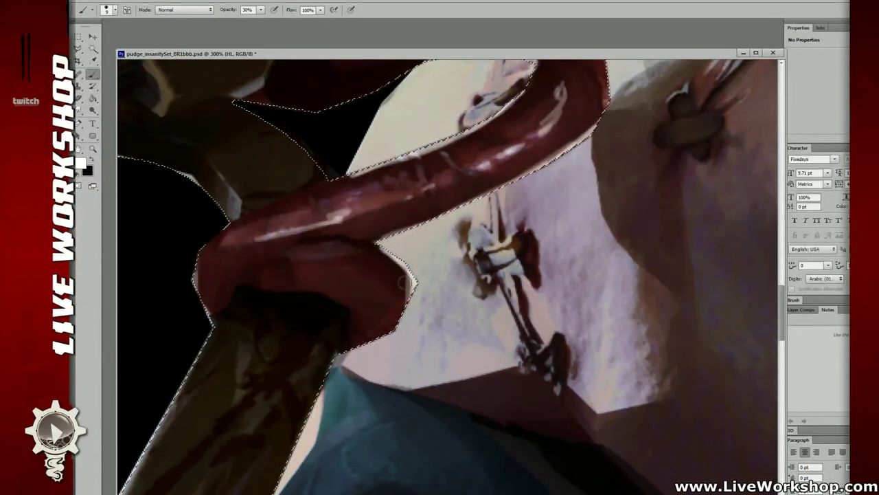
{"action": "left_click_drag", "start_coordinate": [366, 289], "coordinate": [403, 263]}
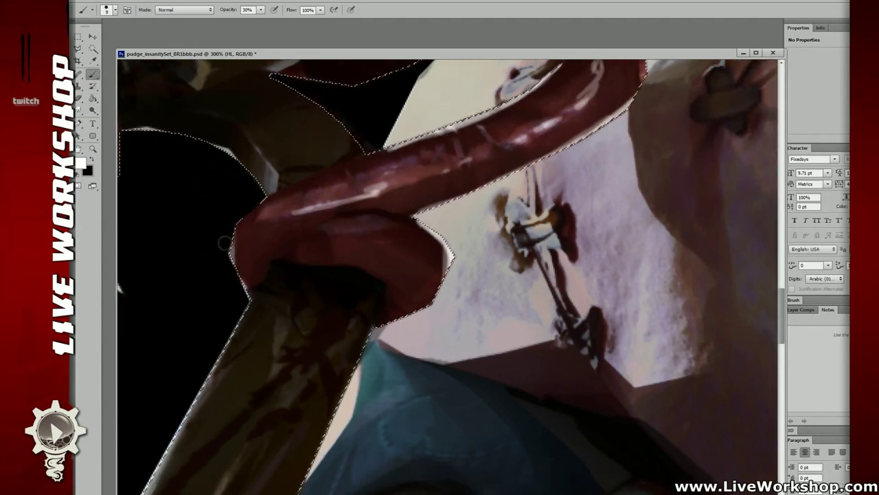
Brush soft highlights along the outer edge of the gut knot where it wraps around the hook's handle.
{"action": "mouse_move", "coordinate": [231, 253]}
{"action": "left_mouse_down"}
{"action": "mouse_move", "coordinate": [247, 220]}
{"action": "mouse_move", "coordinate": [229, 236]}
{"action": "mouse_move", "coordinate": [240, 234]}
{"action": "mouse_move", "coordinate": [238, 222]}
{"action": "mouse_move", "coordinate": [240, 240]}
{"action": "mouse_move", "coordinate": [229, 240]}
{"action": "mouse_move", "coordinate": [300, 179]}
{"action": "left_mouse_up"}
{"action": "mouse_move", "coordinate": [237, 228]}
{"action": "left_mouse_down"}
{"action": "mouse_move", "coordinate": [300, 183]}
{"action": "mouse_move", "coordinate": [291, 186]}
{"action": "mouse_move", "coordinate": [339, 166]}
{"action": "left_mouse_up"}
{"action": "left_click_drag", "start_coordinate": [292, 185], "coordinate": [344, 163]}
{"action": "mouse_move", "coordinate": [266, 198]}
{"action": "left_mouse_down"}
{"action": "mouse_move", "coordinate": [357, 161]}
{"action": "mouse_move", "coordinate": [329, 167]}
{"action": "left_mouse_up"}
{"action": "left_click_drag", "start_coordinate": [234, 242], "coordinate": [266, 198]}
Paint white rim highlights along the outer edge of the hook's shaft down to its bend and check the whole figure.
{"action": "key", "text": "ctrl+minus"}
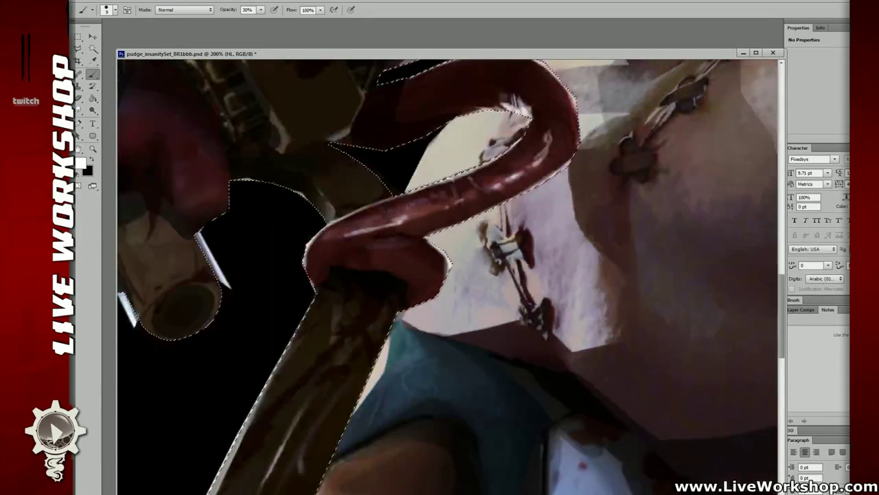
{"action": "key", "text": "ctrl+minus"}
{"action": "key", "text": "ctrl+minus"}
{"action": "key", "text": "ctrl+minus"}
{"action": "key", "text": "ctrl+plus"}
{"action": "key", "text": "ctrl+plus"}
{"action": "key", "text": "ctrl+plus"}
{"action": "left_click_drag", "start_coordinate": [406, 259], "coordinate": [496, 109]}
{"action": "left_click_drag", "start_coordinate": [419, 144], "coordinate": [276, 409]}
{"action": "left_click_drag", "start_coordinate": [333, 260], "coordinate": [414, 65]}
{"action": "left_click_drag", "start_coordinate": [371, 199], "coordinate": [322, 274]}
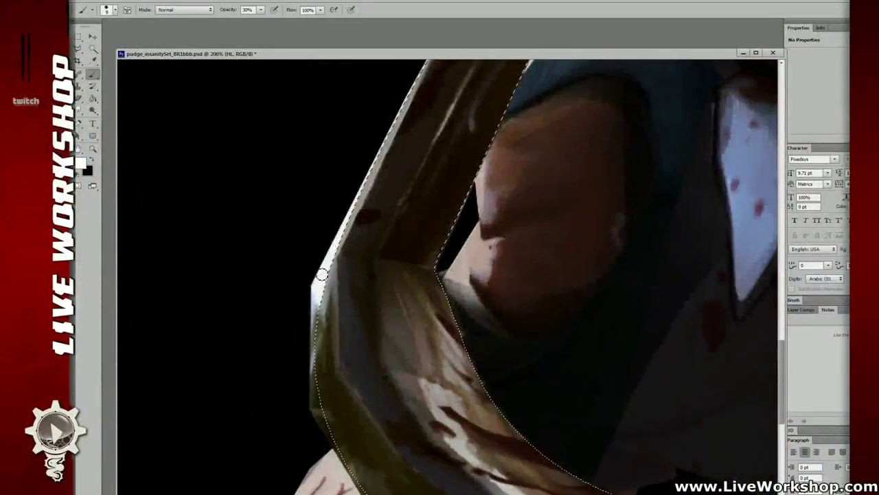
{"action": "mouse_move", "coordinate": [452, 98]}
{"action": "left_mouse_down"}
{"action": "mouse_move", "coordinate": [399, 209]}
{"action": "mouse_move", "coordinate": [348, 247]}
{"action": "mouse_move", "coordinate": [428, 109]}
{"action": "mouse_move", "coordinate": [425, 90]}
{"action": "mouse_move", "coordinate": [413, 94]}
{"action": "left_mouse_up"}
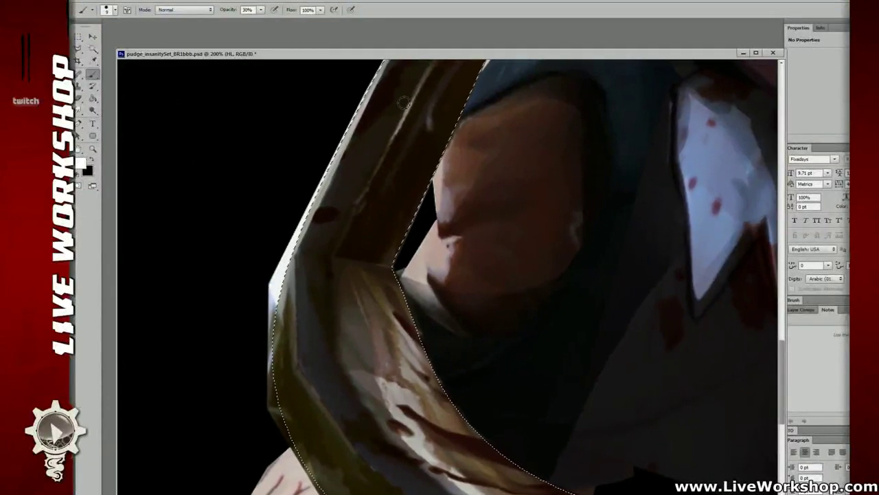
{"action": "key", "text": "ctrl+minus"}
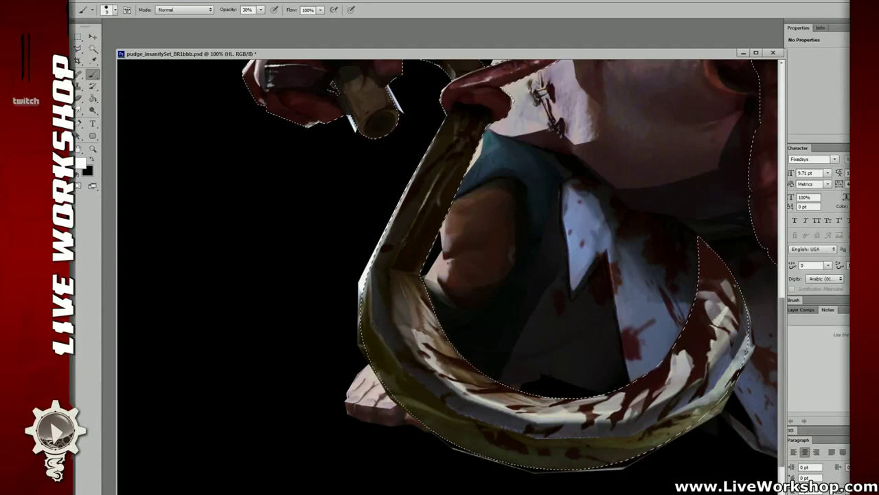
{"action": "key", "text": "ctrl+minus"}
{"action": "key", "text": "ctrl+minus"}
{"action": "key", "text": "ctrl+minus"}
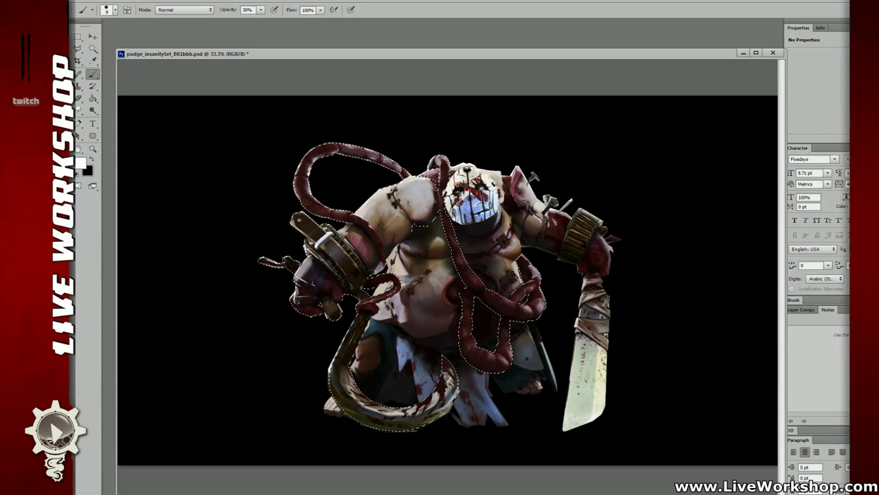
Try to merge the selected artwork layers into one.
{"action": "key", "text": "ctrl+e"}
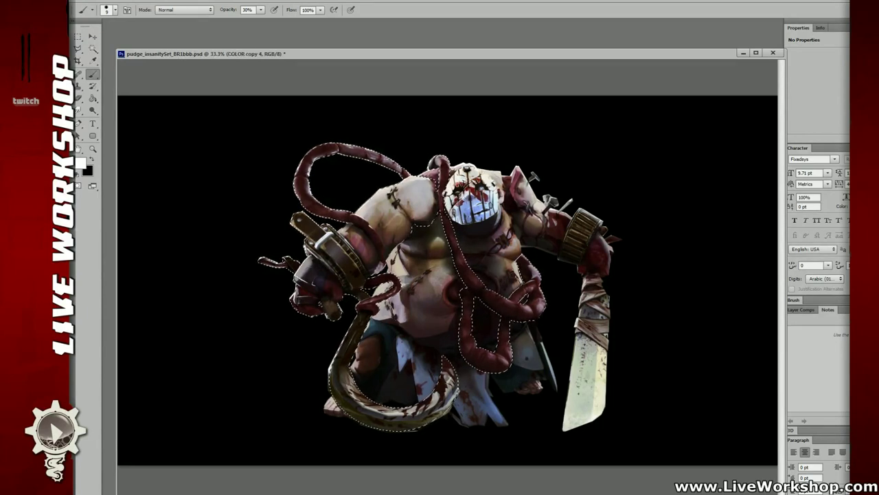
{"action": "key", "text": "ctrl+alt+z"}
{"action": "key", "text": "ctrl+alt+z"}
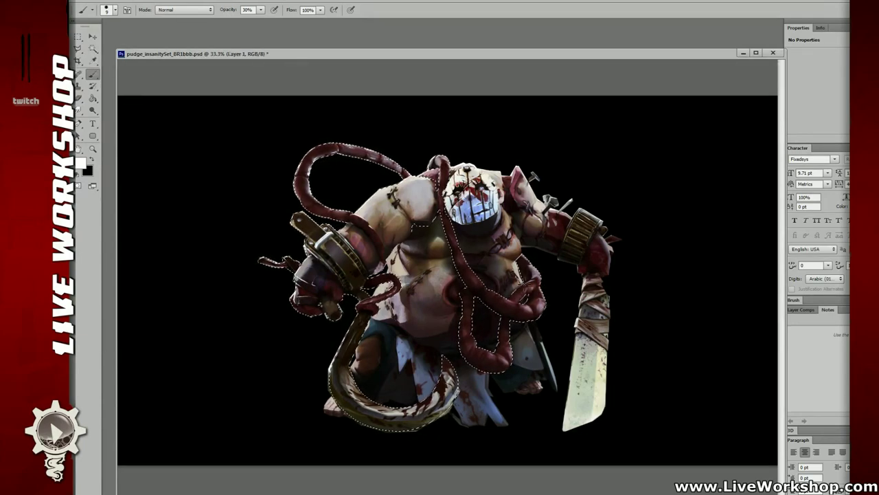
Erase the angular hook edges that stick out past the smooth selection along the shaft, bend and underside.
{"action": "key", "text": "e"}
{"action": "key", "text": "ctrl+plus"}
{"action": "key", "text": "ctrl+plus"}
{"action": "key", "text": "ctrl+plus"}
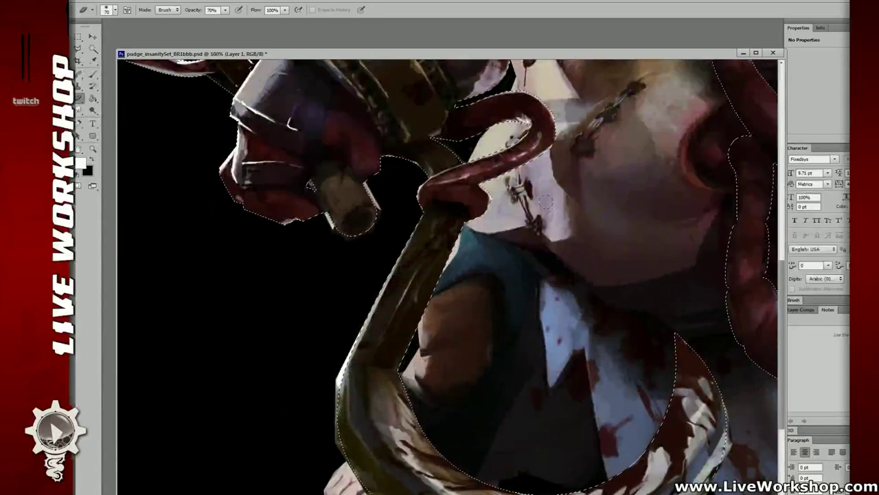
{"action": "left_click_drag", "start_coordinate": [382, 254], "coordinate": [351, 154]}
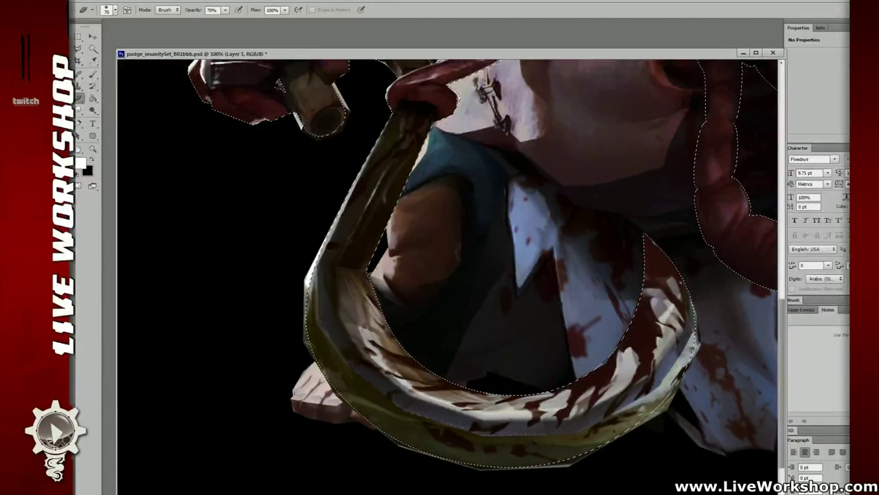
{"action": "key", "text": "ctrl+z"}
{"action": "key", "text": "ctrl+z"}
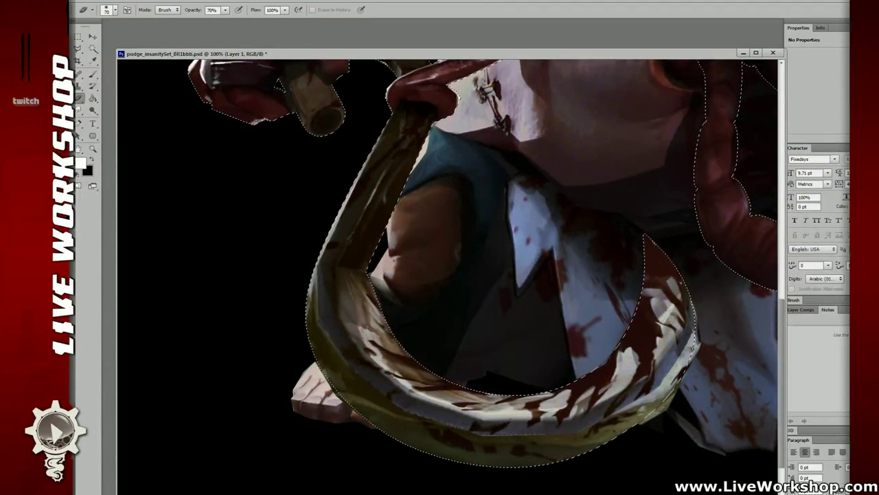
Erase the corner of the hook's curved end that juts out beyond the selection in front of the loincloth.
{"action": "key", "text": "m"}
{"action": "left_click_drag", "start_coordinate": [477, 235], "coordinate": [379, 203]}
{"action": "left_click_drag", "start_coordinate": [530, 303], "coordinate": [413, 283]}
{"action": "key", "text": "ctrl+plus"}
{"action": "key", "text": "ctrl+plus"}
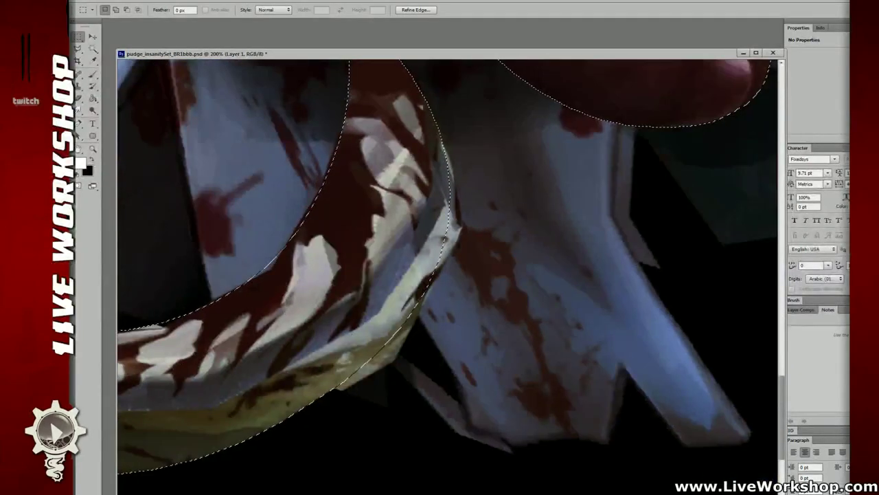
{"action": "key", "text": "b"}
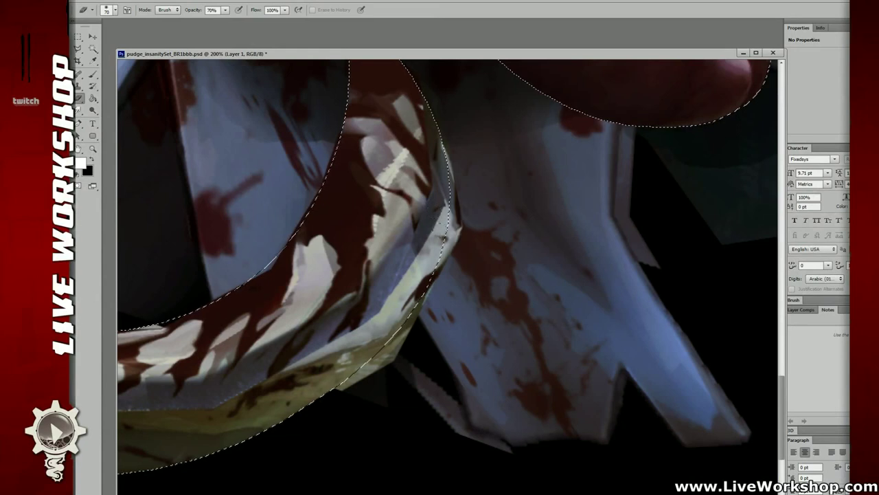
Smudge the outer edge of the hook's curved end at 100% strength so it follows the selection outline smoothly.
{"action": "key", "text": "r"}
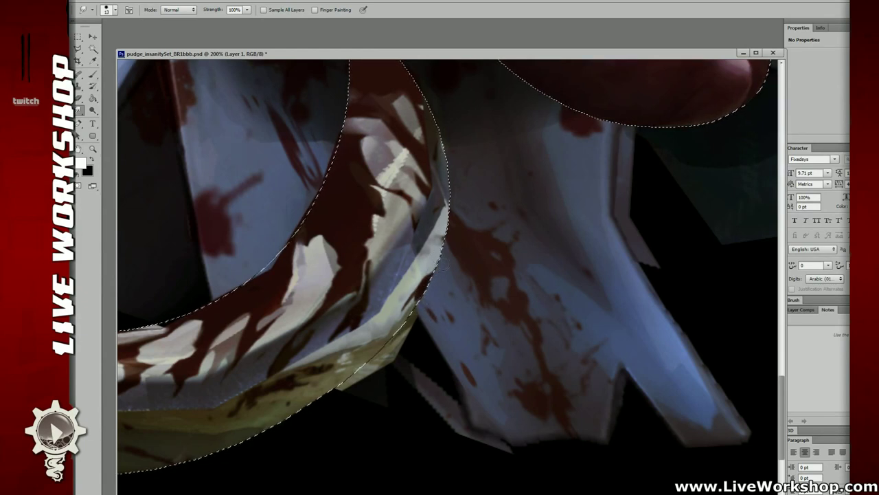
{"action": "left_click_drag", "start_coordinate": [436, 267], "coordinate": [463, 259]}
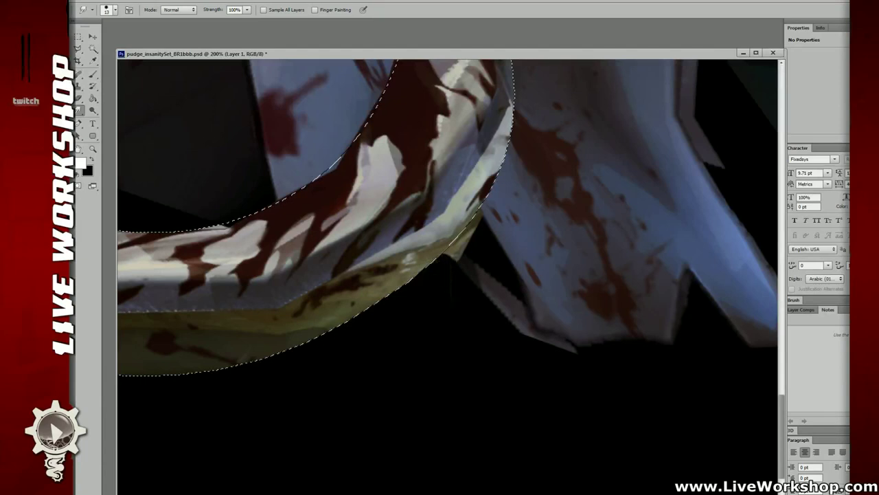
{"action": "left_click_drag", "start_coordinate": [468, 286], "coordinate": [429, 296]}
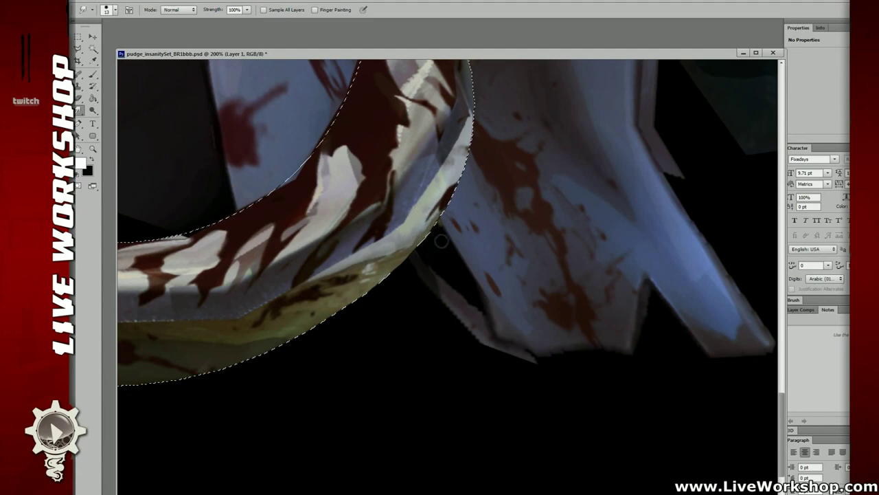
{"action": "left_click_drag", "start_coordinate": [381, 180], "coordinate": [485, 183]}
{"action": "left_click_drag", "start_coordinate": [402, 180], "coordinate": [411, 213]}
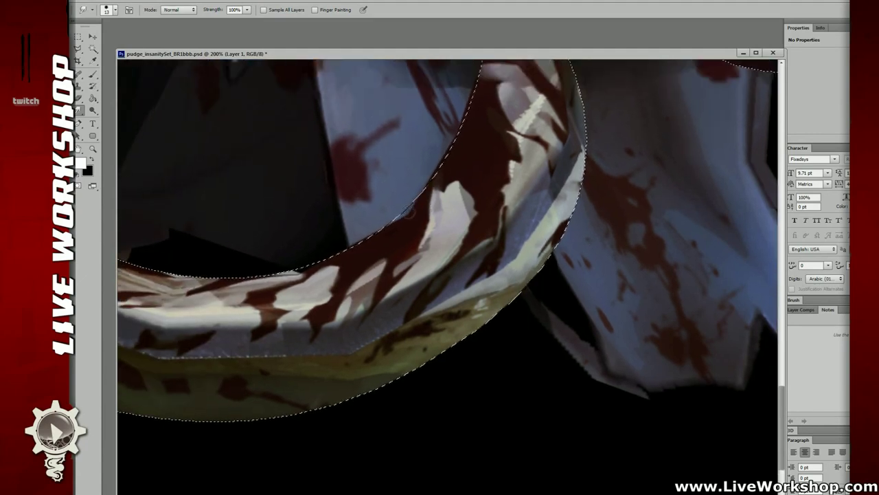
Smudge the hook's inner curve and lower outer edge to the selection outline, and check the whole hook.
{"action": "left_click_drag", "start_coordinate": [574, 179], "coordinate": [725, 201]}
{"action": "left_click_drag", "start_coordinate": [311, 210], "coordinate": [382, 236]}
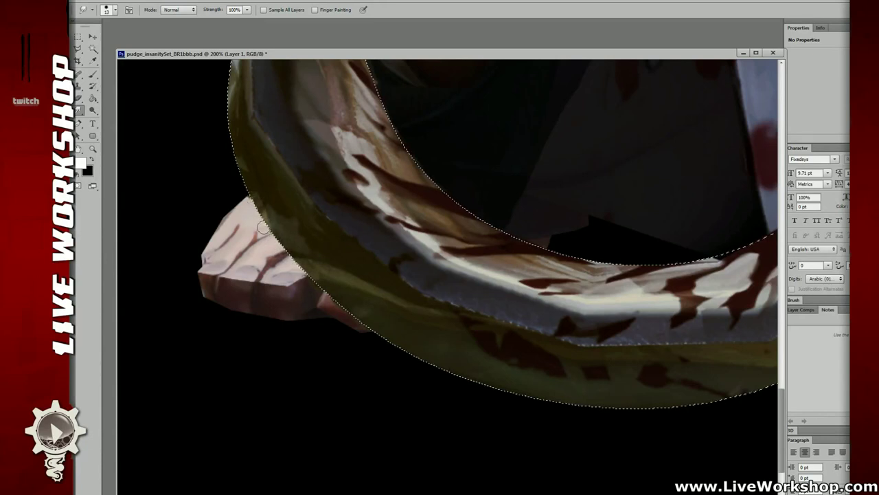
{"action": "left_click_drag", "start_coordinate": [287, 187], "coordinate": [136, 174]}
{"action": "left_click_drag", "start_coordinate": [418, 238], "coordinate": [353, 226]}
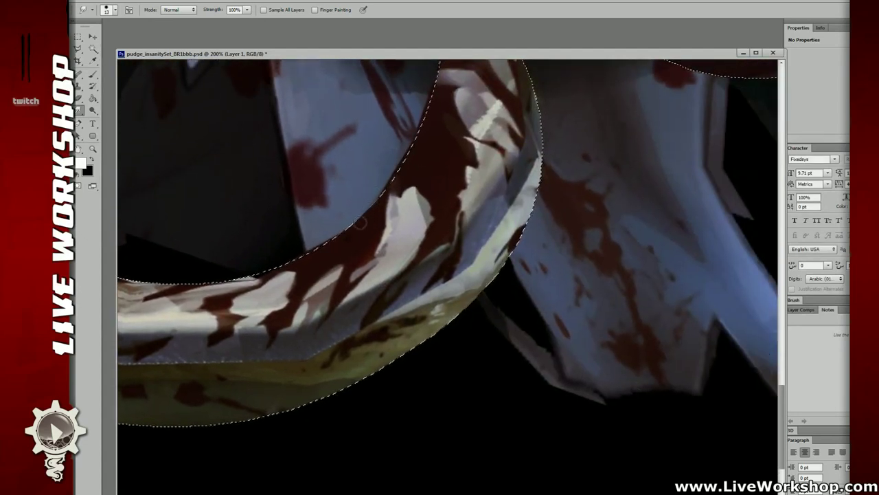
{"action": "left_click_drag", "start_coordinate": [247, 282], "coordinate": [356, 241]}
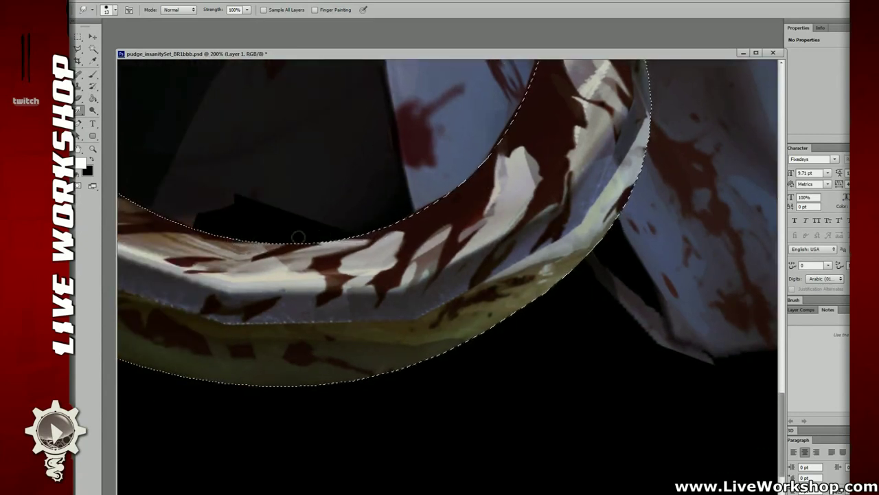
{"action": "left_click_drag", "start_coordinate": [520, 298], "coordinate": [341, 280]}
{"action": "left_click_drag", "start_coordinate": [466, 165], "coordinate": [487, 408]}
{"action": "key", "text": "ctrl+minus"}
{"action": "key", "text": "ctrl+minus"}
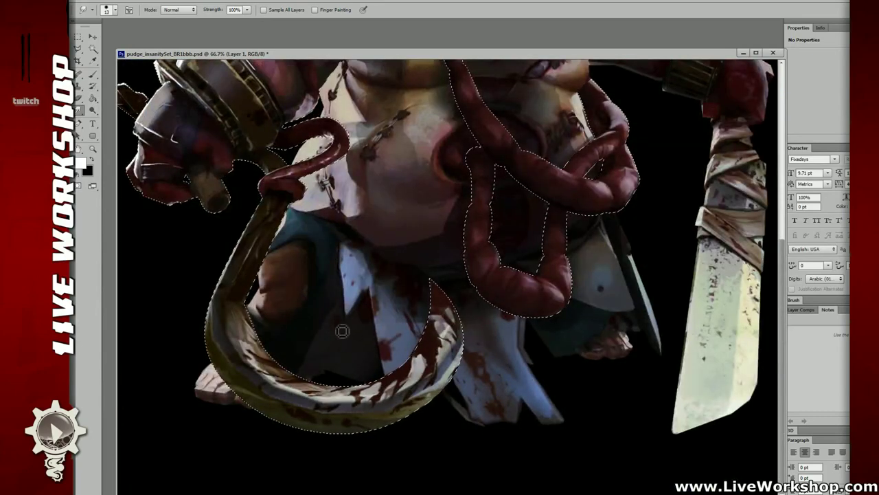
Check the hook without its selection, restore the selection, and return to the HL layer with the whole figure in view.
{"action": "left_click_drag", "start_coordinate": [290, 277], "coordinate": [396, 276]}
{"action": "key", "text": "m"}
{"action": "left_click", "coordinate": [263, 264]}
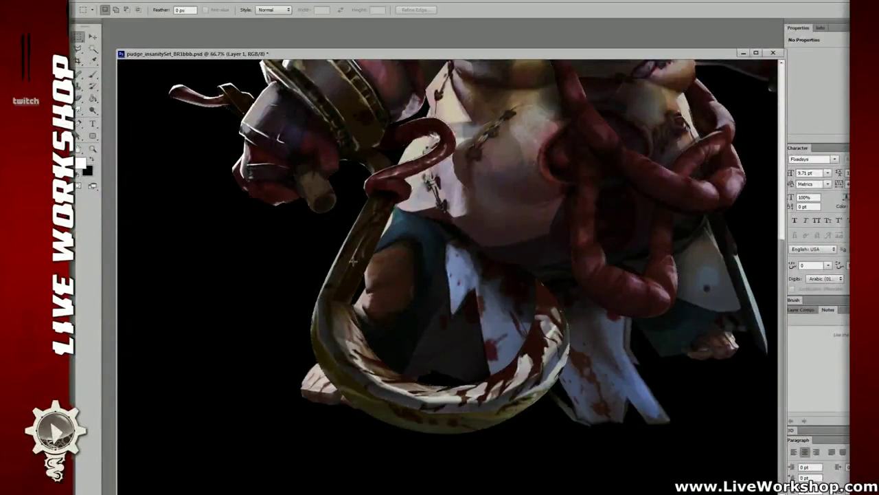
{"action": "key", "text": "ctrl+z"}
{"action": "key", "text": "b"}
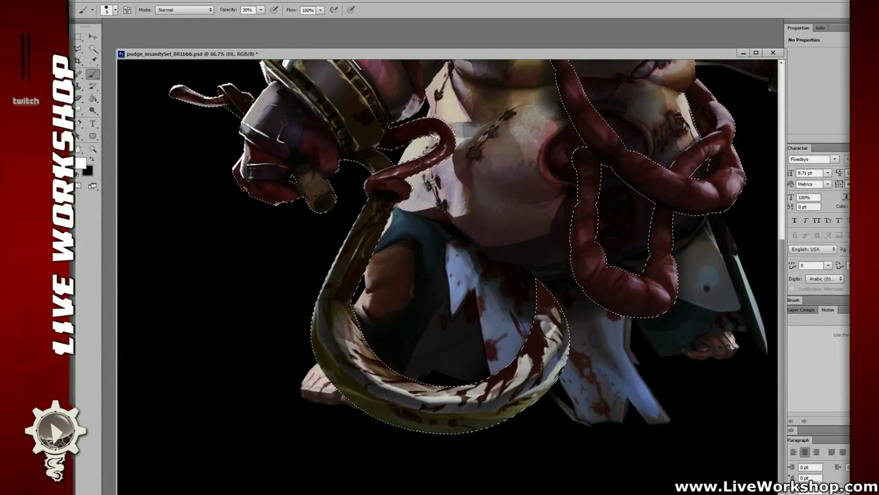
{"action": "left_click_drag", "start_coordinate": [438, 256], "coordinate": [399, 273]}
{"action": "key", "text": "ctrl+minus"}
{"action": "key", "text": "ctrl+minus"}
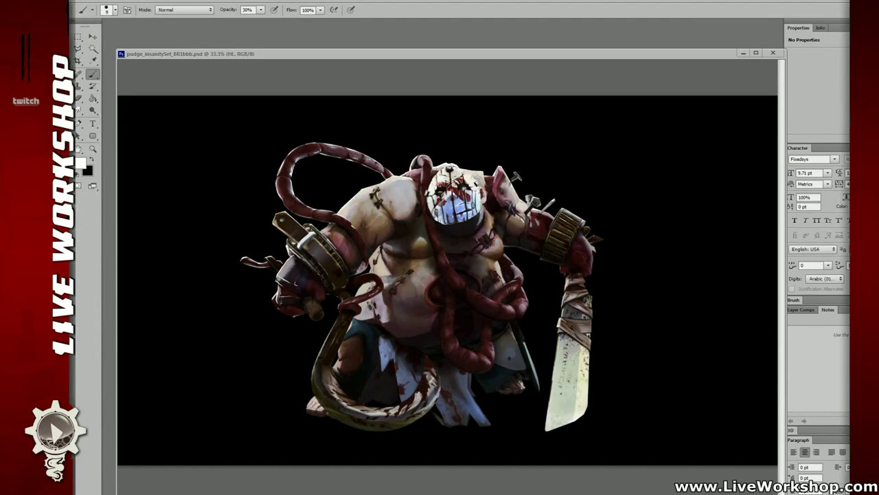
Switch to Softimage and select the front loincloth polygons of the pudge_body2 mesh to inspect the area around the hook.
{"action": "key", "text": "alt+Tab"}
{"action": "left_click_drag", "start_coordinate": [440, 220], "coordinate": [505, 156]}
{"action": "left_click", "coordinate": [465, 320]}
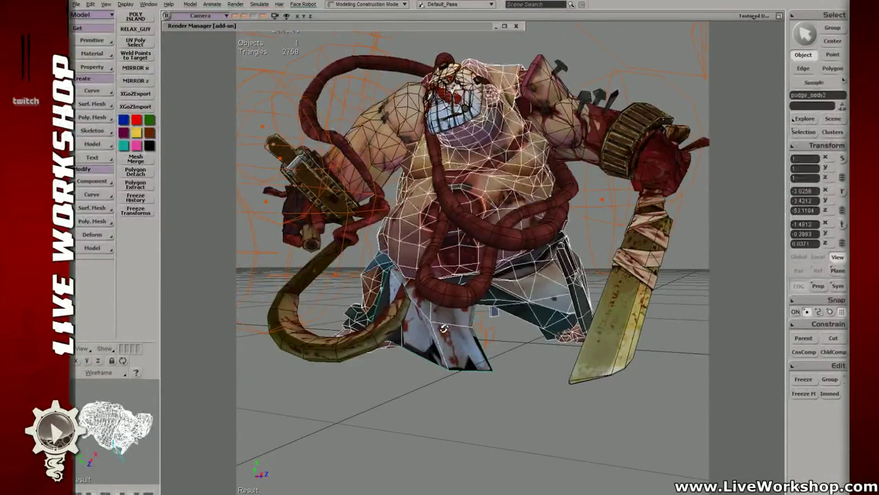
{"action": "key", "text": "t"}
{"action": "scroll", "coordinate": [465, 320], "scroll_direction": "up", "scroll_amount": 2}
{"action": "key", "text": "u"}
{"action": "left_click", "coordinate": [446, 309]}
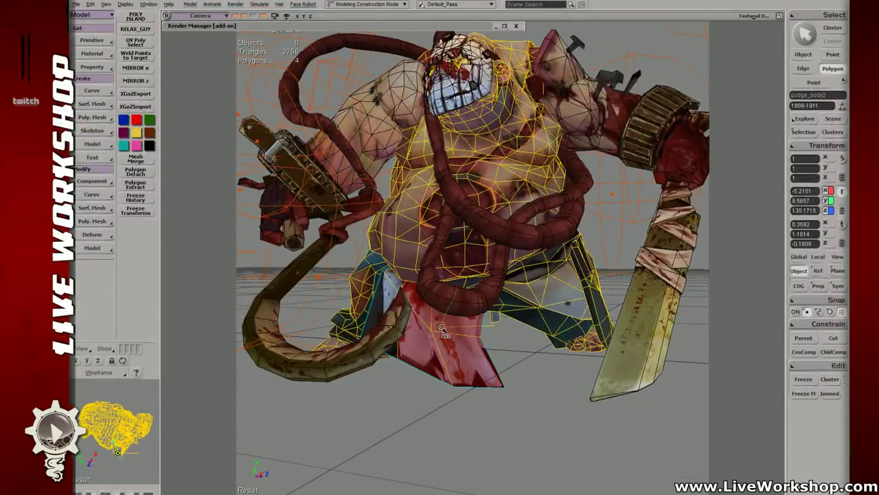
{"action": "left_click_drag", "start_coordinate": [449, 300], "coordinate": [469, 298]}
{"action": "left_click_drag", "start_coordinate": [464, 260], "coordinate": [474, 283]}
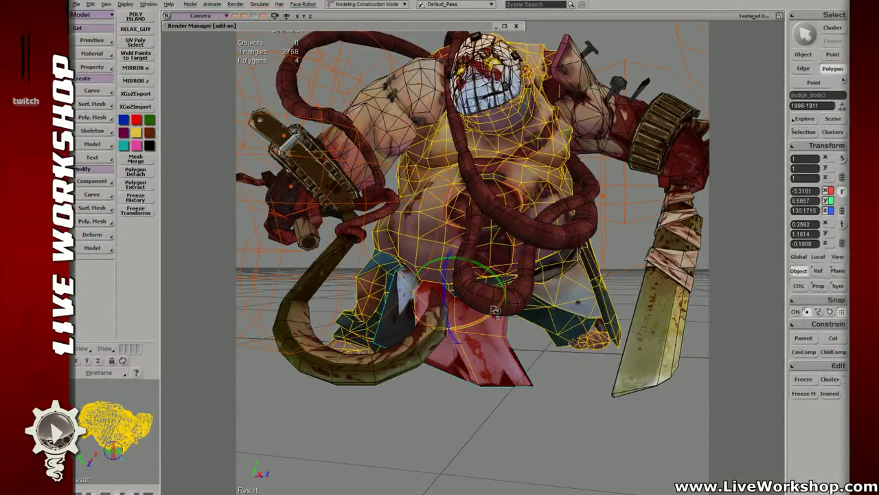
Select the intestines mesh, examine the gut loops and hook on the 3D model up close, and clear the selection.
{"action": "key", "text": "space"}
{"action": "left_click", "coordinate": [482, 404]}
{"action": "left_click", "coordinate": [476, 239]}
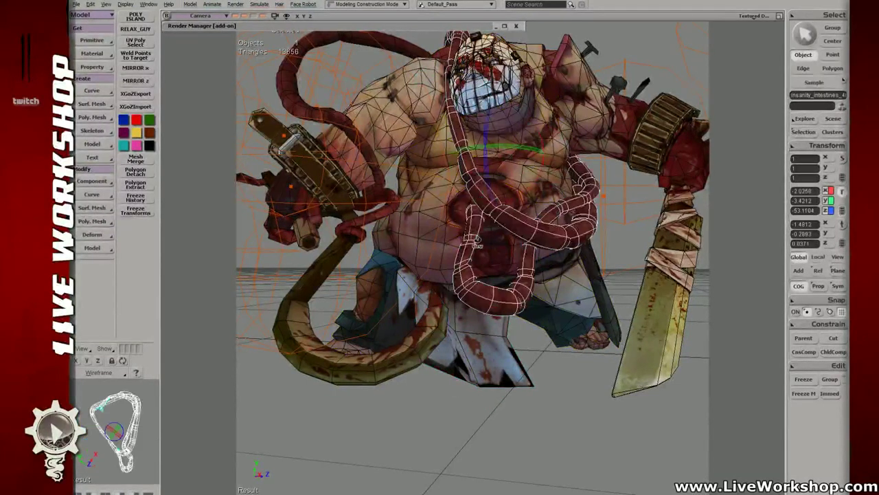
{"action": "left_click_drag", "start_coordinate": [463, 316], "coordinate": [506, 285]}
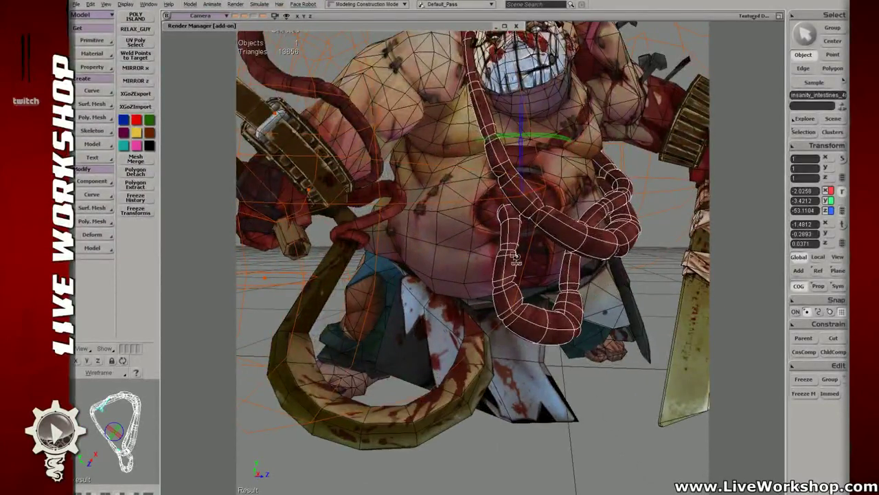
{"action": "key", "text": "space"}
{"action": "left_click", "coordinate": [515, 456]}
{"action": "key", "text": "a"}
{"action": "left_click_drag", "start_coordinate": [468, 267], "coordinate": [498, 274]}
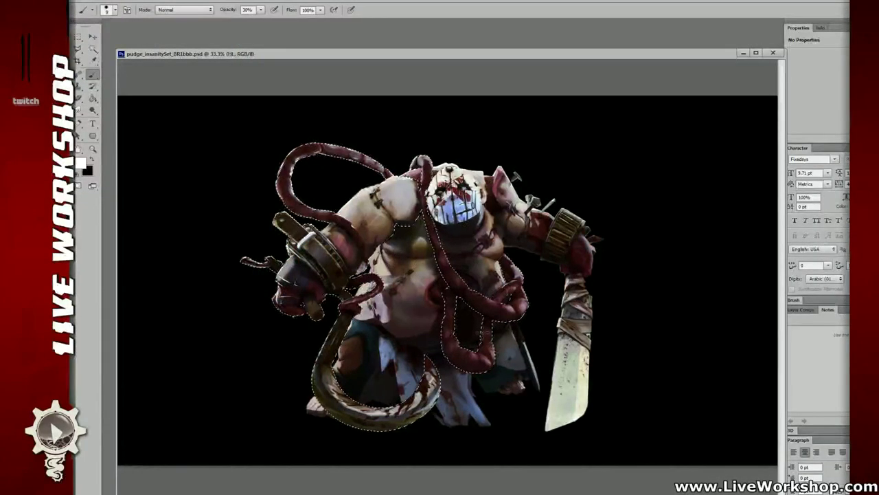
Switch back to Photoshop, create a new layer and brush soft light along the outer edge of the hook's shaft.
{"action": "key", "text": "ctrl+plus"}
{"action": "key", "text": "ctrl+plus"}
{"action": "key", "text": "ctrl+plus"}
{"action": "left_click_drag", "start_coordinate": [281, 458], "coordinate": [477, 250]}
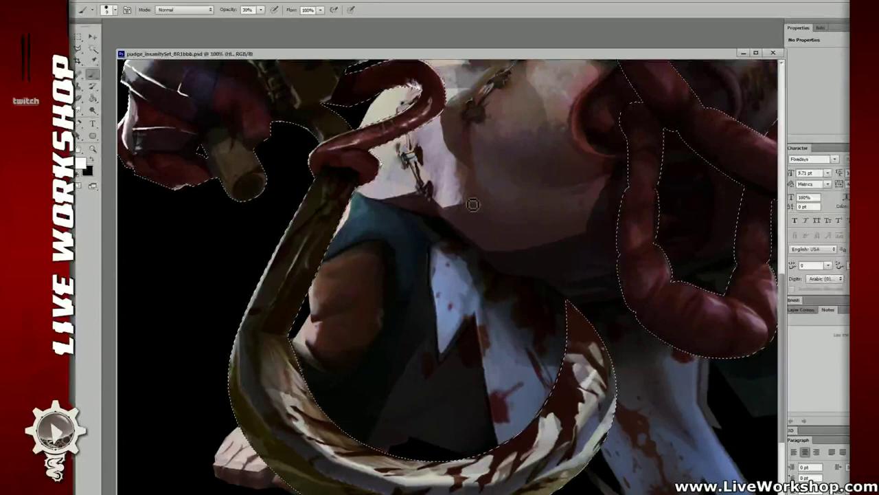
{"action": "left_click_drag", "start_coordinate": [459, 210], "coordinate": [515, 202]}
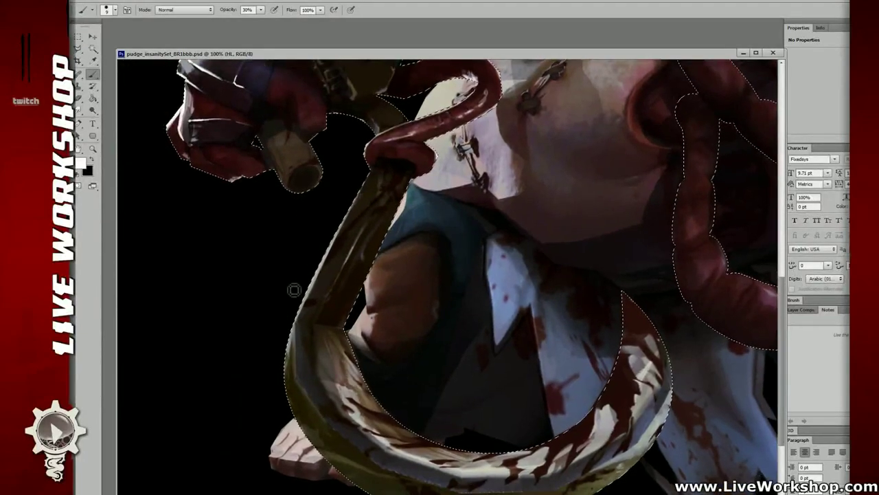
{"action": "key", "text": "ctrl+shift+alt+n"}
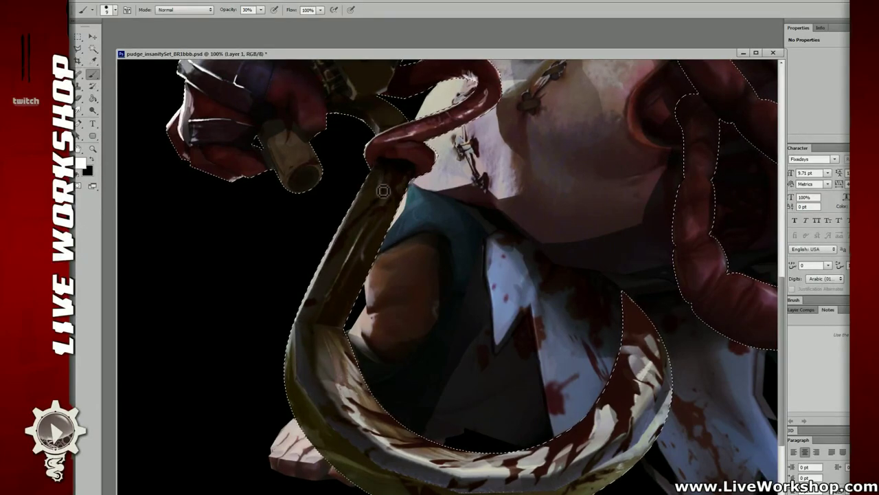
{"action": "left_click_drag", "start_coordinate": [355, 232], "coordinate": [360, 205]}
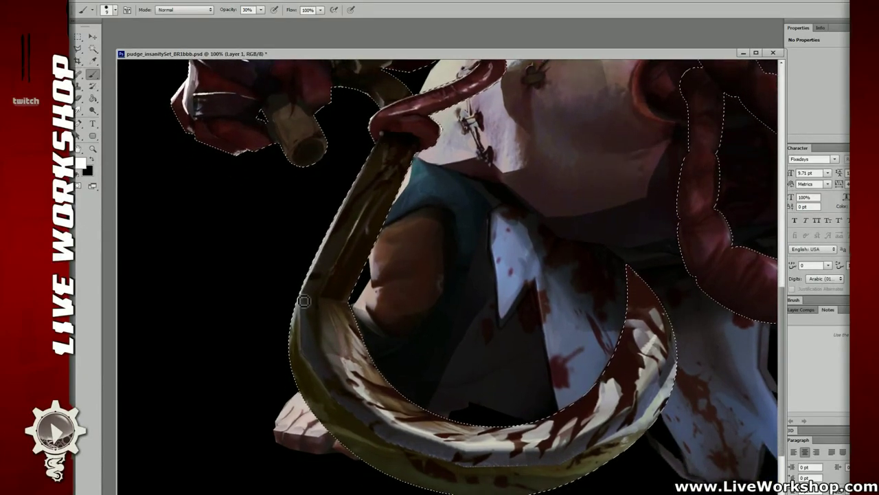
{"action": "key", "text": "ctrl+plus"}
{"action": "key", "text": "ctrl+minus"}
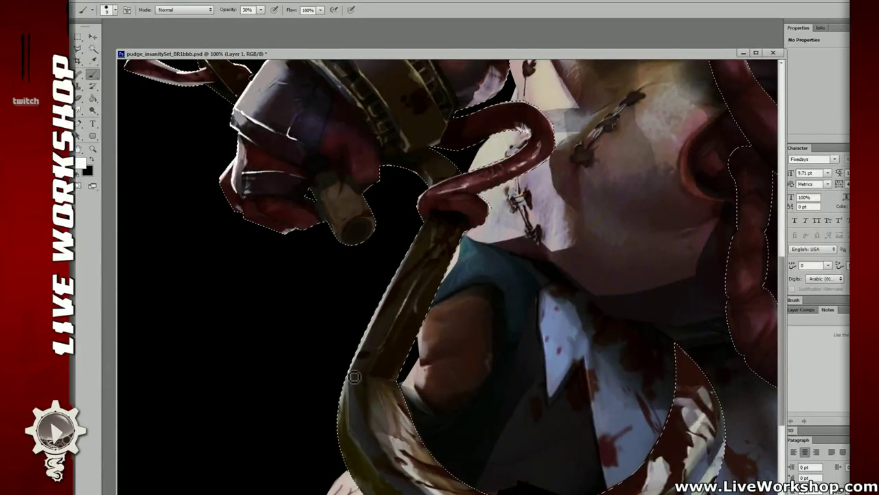
Refine the soft highlight at the top of the hook's shaft beneath the gut knot by alternately erasing and brushing.
{"action": "key", "text": "e"}
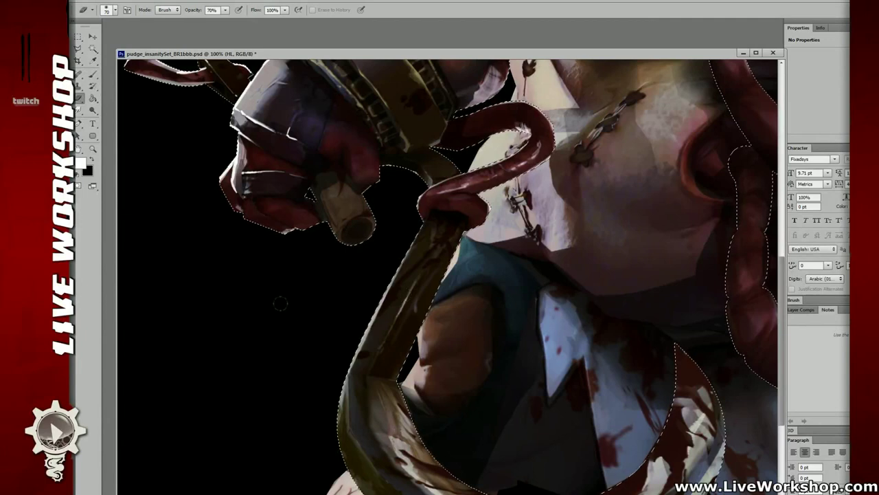
{"action": "key", "text": "b"}
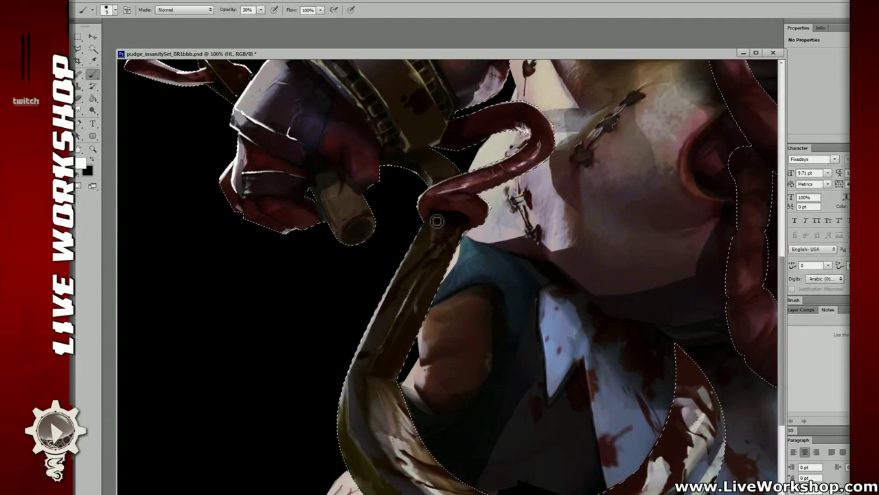
{"action": "key", "text": "e"}
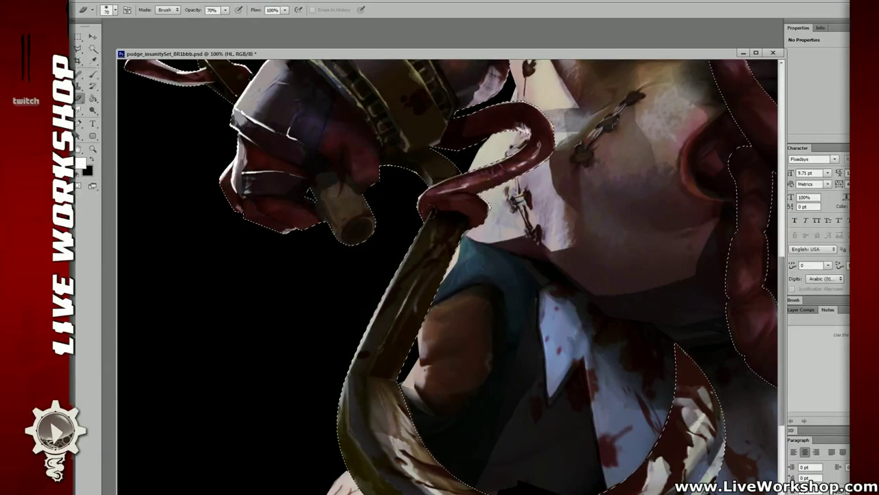
{"action": "key", "text": "b"}
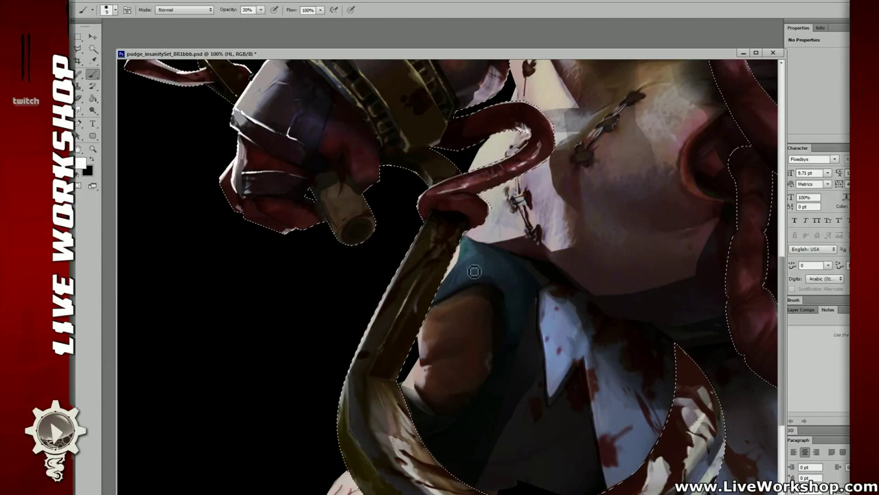
Brush a white rim light at 30% opacity along the hook's outer edge where the straight shaft bends into the curve.
{"action": "key", "text": "ctrl+plus"}
{"action": "left_click_drag", "start_coordinate": [431, 263], "coordinate": [467, 181]}
{"action": "left_click_drag", "start_coordinate": [358, 364], "coordinate": [423, 216]}
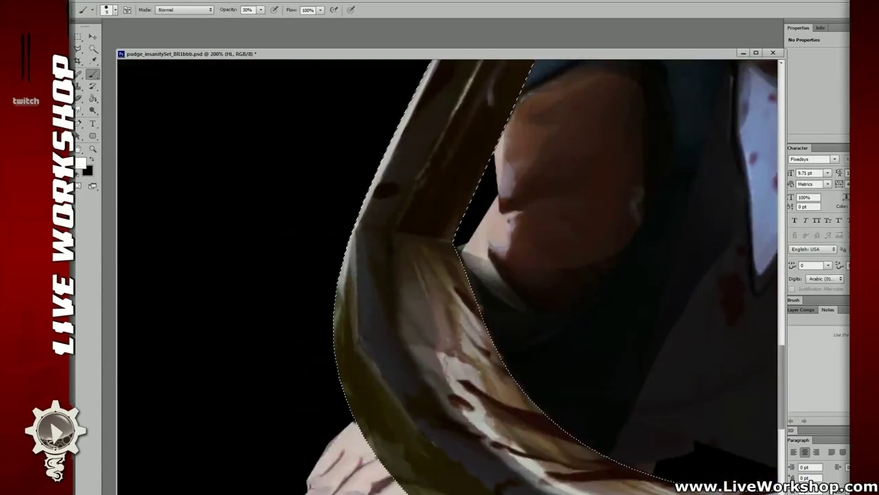
{"action": "left_click_drag", "start_coordinate": [336, 290], "coordinate": [333, 345]}
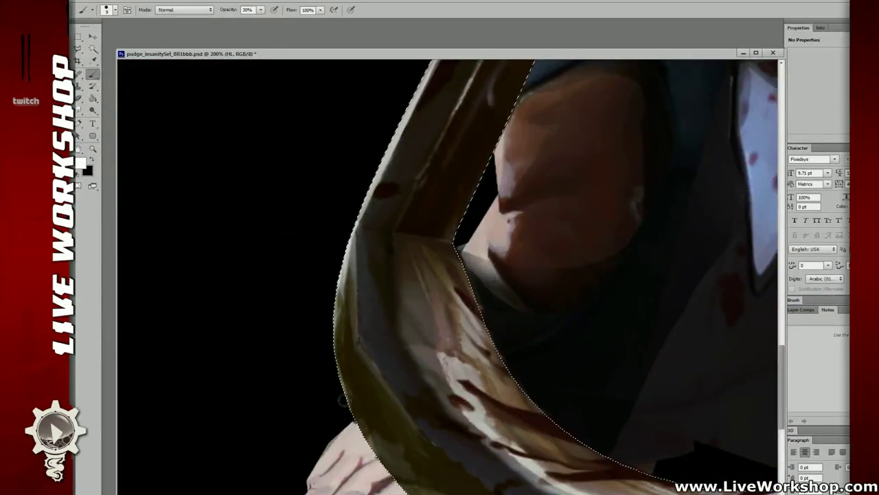
{"action": "left_click_drag", "start_coordinate": [359, 314], "coordinate": [333, 275]}
{"action": "key", "text": "]"}
{"action": "left_click_drag", "start_coordinate": [330, 195], "coordinate": [320, 343]}
{"action": "key", "text": "ctrl+z"}
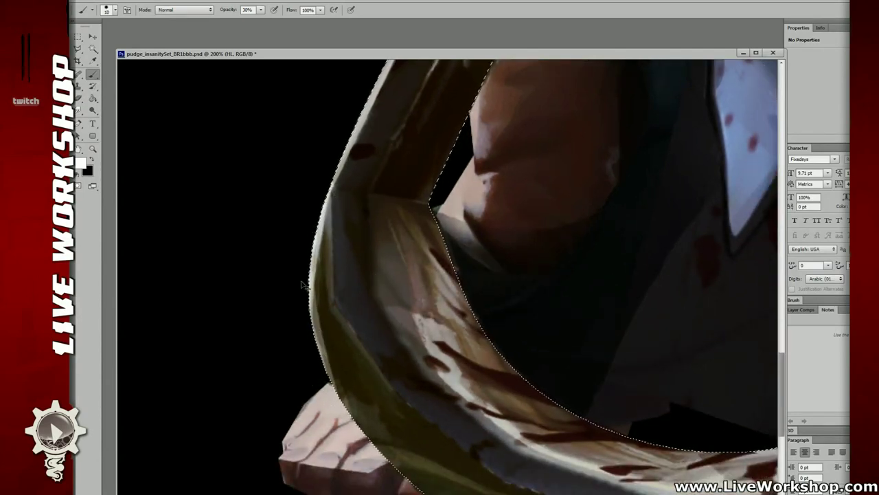
Extend the white rim light down the outer edge of the hook's curve, past the foot behind it.
{"action": "left_click_drag", "start_coordinate": [320, 359], "coordinate": [271, 259]}
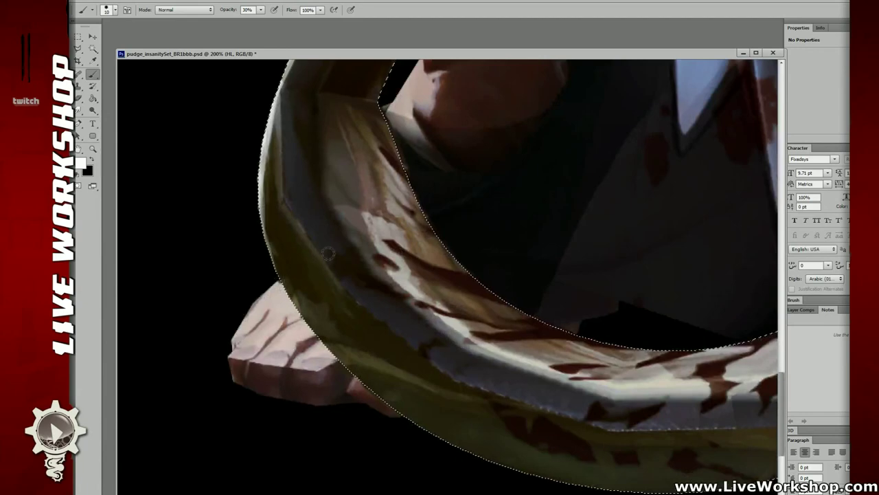
{"action": "key", "text": "ctrl+minus"}
{"action": "left_click_drag", "start_coordinate": [373, 250], "coordinate": [346, 248]}
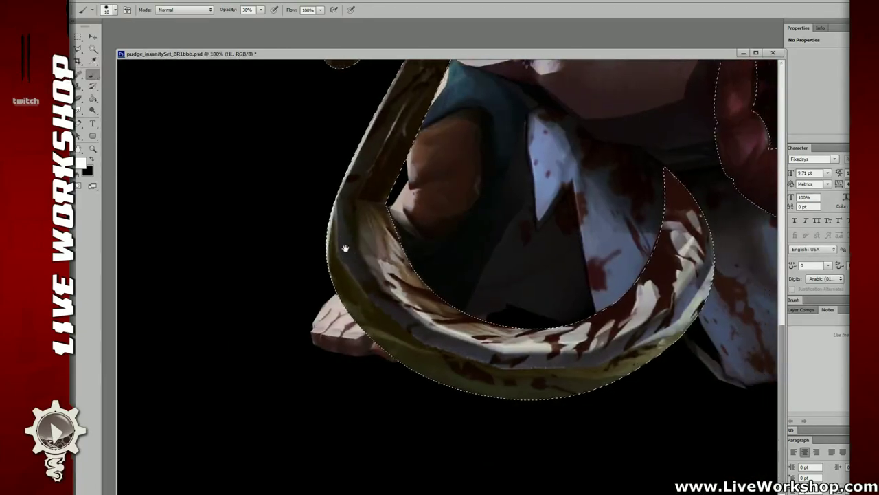
{"action": "key", "text": "ctrl+plus"}
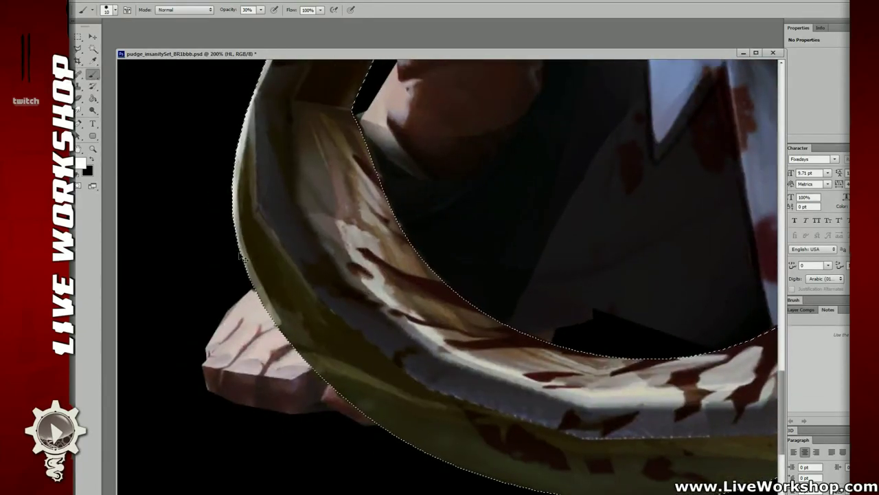
{"action": "key", "text": "ctrl+z"}
{"action": "mouse_move", "coordinate": [235, 186]}
{"action": "left_mouse_down"}
{"action": "mouse_move", "coordinate": [237, 226]}
{"action": "mouse_move", "coordinate": [279, 327]}
{"action": "left_mouse_up"}
{"action": "left_click_drag", "start_coordinate": [242, 254], "coordinate": [295, 354]}
{"action": "left_click_drag", "start_coordinate": [248, 269], "coordinate": [307, 363]}
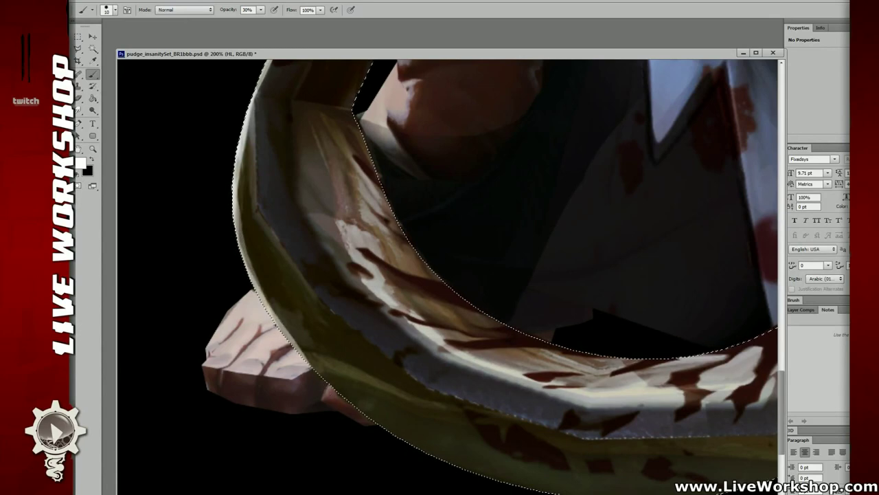
{"action": "left_click_drag", "start_coordinate": [281, 333], "coordinate": [424, 461]}
{"action": "left_click_drag", "start_coordinate": [402, 412], "coordinate": [306, 317]}
{"action": "left_click_drag", "start_coordinate": [182, 231], "coordinate": [441, 405]}
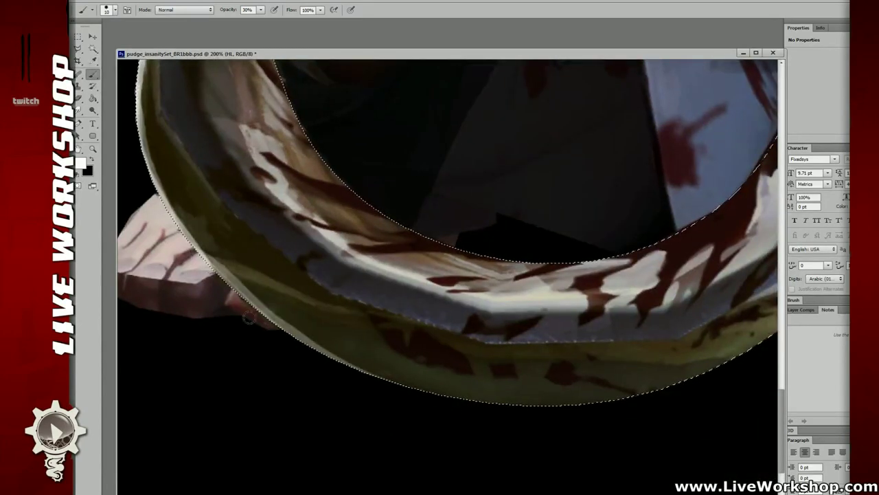
Brush the rim light along the underside of the hook's curve, undoing and repainting strokes that stray from the edge.
{"action": "left_click_drag", "start_coordinate": [249, 317], "coordinate": [607, 421]}
{"action": "key", "text": "ctrl+z"}
{"action": "mouse_move", "coordinate": [271, 334]}
{"action": "left_mouse_down"}
{"action": "mouse_move", "coordinate": [354, 362]}
{"action": "mouse_move", "coordinate": [681, 423]}
{"action": "left_mouse_up"}
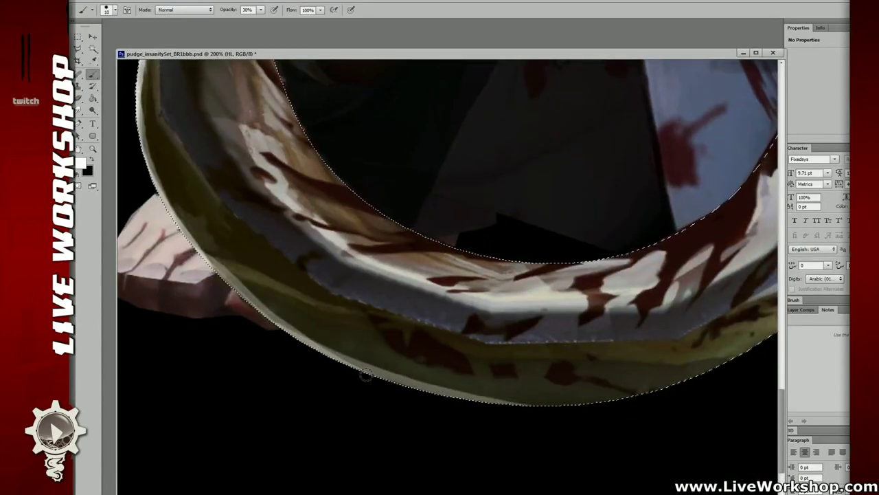
{"action": "left_click_drag", "start_coordinate": [367, 375], "coordinate": [629, 401]}
{"action": "key", "text": "ctrl+z"}
{"action": "left_click_drag", "start_coordinate": [436, 398], "coordinate": [522, 406]}
{"action": "left_click_drag", "start_coordinate": [467, 403], "coordinate": [314, 402]}
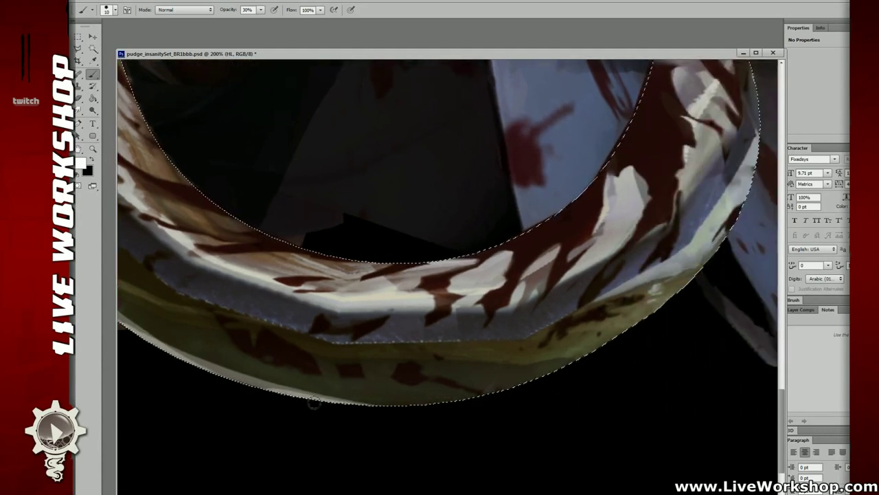
{"action": "key", "text": "ctrl+z"}
{"action": "left_click_drag", "start_coordinate": [206, 373], "coordinate": [675, 361]}
{"action": "left_click_drag", "start_coordinate": [326, 402], "coordinate": [722, 317]}
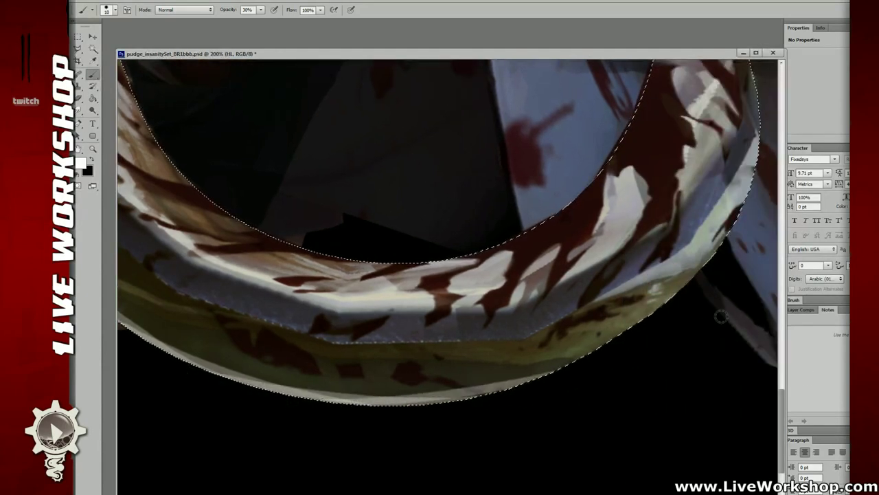
Redo the rim light strokes at the lowest part of the hook and carry them up the edge toward the tip.
{"action": "key", "text": "ctrl+z"}
{"action": "left_click_drag", "start_coordinate": [325, 403], "coordinate": [593, 378]}
{"action": "left_click_drag", "start_coordinate": [351, 404], "coordinate": [660, 331]}
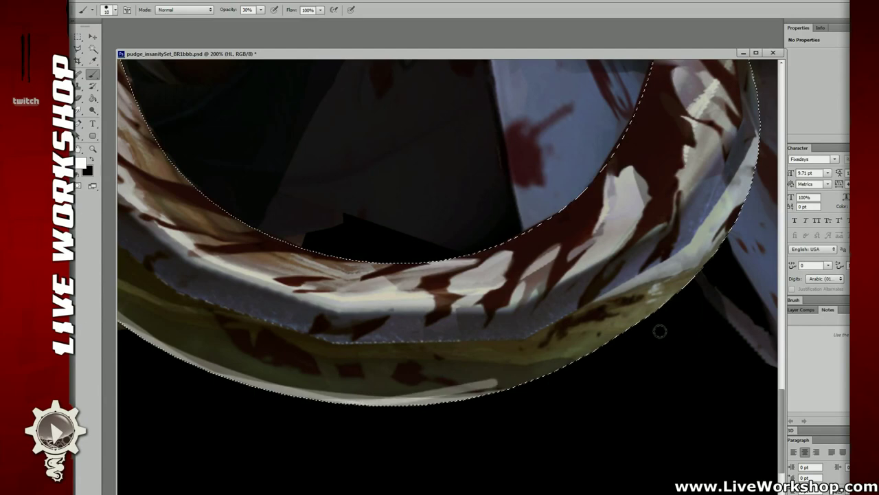
{"action": "key", "text": "ctrl+z"}
{"action": "left_click_drag", "start_coordinate": [420, 406], "coordinate": [595, 362]}
{"action": "left_click_drag", "start_coordinate": [531, 386], "coordinate": [311, 442]}
{"action": "left_click_drag", "start_coordinate": [302, 440], "coordinate": [471, 334]}
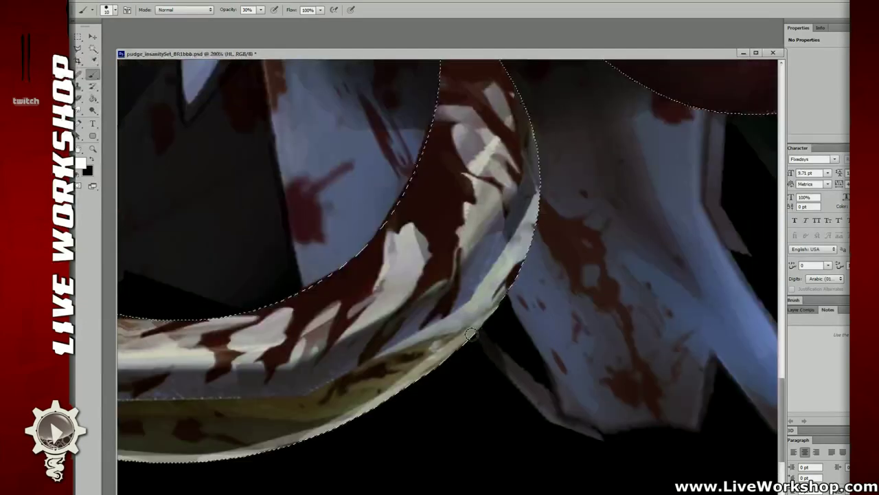
{"action": "key", "text": "ctrl+z"}
Brush a thin white highlight along the inner edge of the hook's curve, from below the bend toward the tip.
{"action": "left_click_drag", "start_coordinate": [309, 305], "coordinate": [631, 346]}
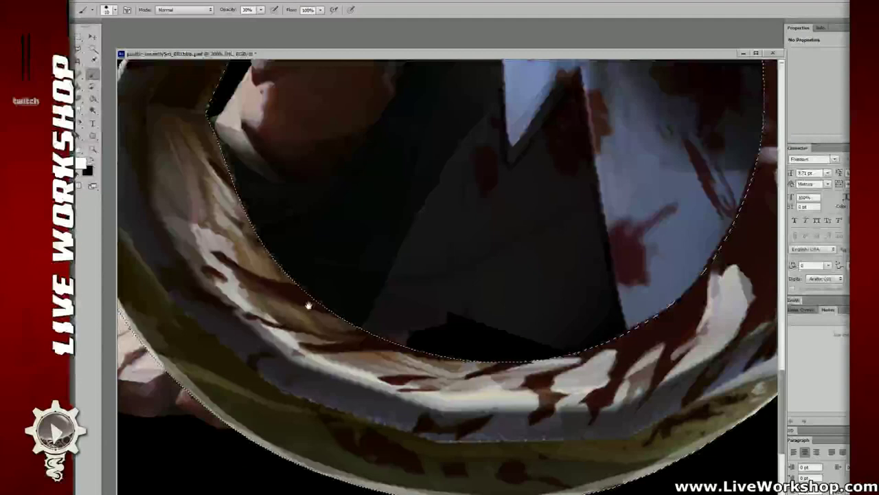
{"action": "left_click_drag", "start_coordinate": [301, 277], "coordinate": [360, 336]}
{"action": "mouse_move", "coordinate": [286, 213]}
{"action": "left_mouse_down"}
{"action": "mouse_move", "coordinate": [306, 276]}
{"action": "mouse_move", "coordinate": [386, 358]}
{"action": "left_mouse_up"}
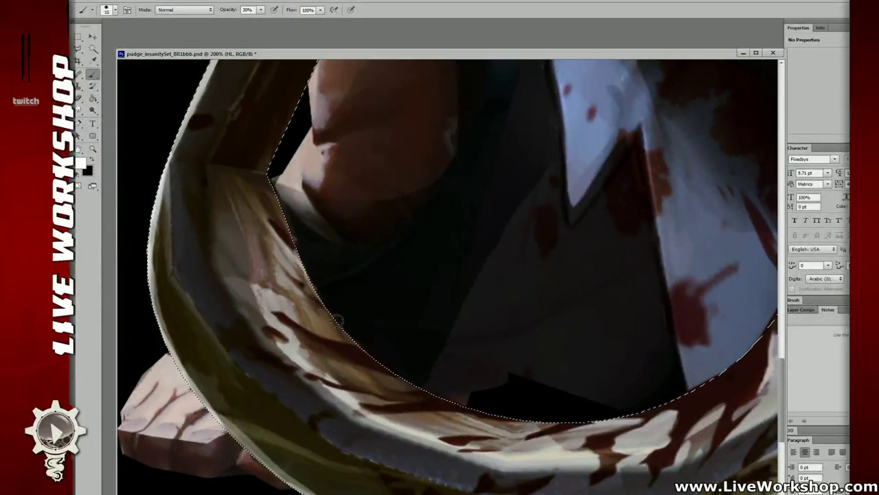
{"action": "mouse_move", "coordinate": [337, 320]}
{"action": "left_mouse_down"}
{"action": "mouse_move", "coordinate": [361, 338]}
{"action": "mouse_move", "coordinate": [329, 307]}
{"action": "mouse_move", "coordinate": [412, 369]}
{"action": "left_mouse_up"}
{"action": "mouse_move", "coordinate": [354, 333]}
{"action": "left_mouse_down"}
{"action": "mouse_move", "coordinate": [453, 393]}
{"action": "mouse_move", "coordinate": [512, 416]}
{"action": "left_mouse_up"}
{"action": "mouse_move", "coordinate": [400, 381]}
{"action": "left_mouse_down"}
{"action": "mouse_move", "coordinate": [301, 343]}
{"action": "mouse_move", "coordinate": [383, 370]}
{"action": "mouse_move", "coordinate": [457, 378]}
{"action": "mouse_move", "coordinate": [402, 376]}
{"action": "mouse_move", "coordinate": [536, 379]}
{"action": "mouse_move", "coordinate": [596, 353]}
{"action": "mouse_move", "coordinate": [639, 306]}
{"action": "left_mouse_up"}
{"action": "mouse_move", "coordinate": [596, 352]}
{"action": "left_mouse_down"}
{"action": "mouse_move", "coordinate": [672, 289]}
{"action": "mouse_move", "coordinate": [687, 249]}
{"action": "mouse_move", "coordinate": [682, 281]}
{"action": "mouse_move", "coordinate": [689, 255]}
{"action": "left_mouse_up"}
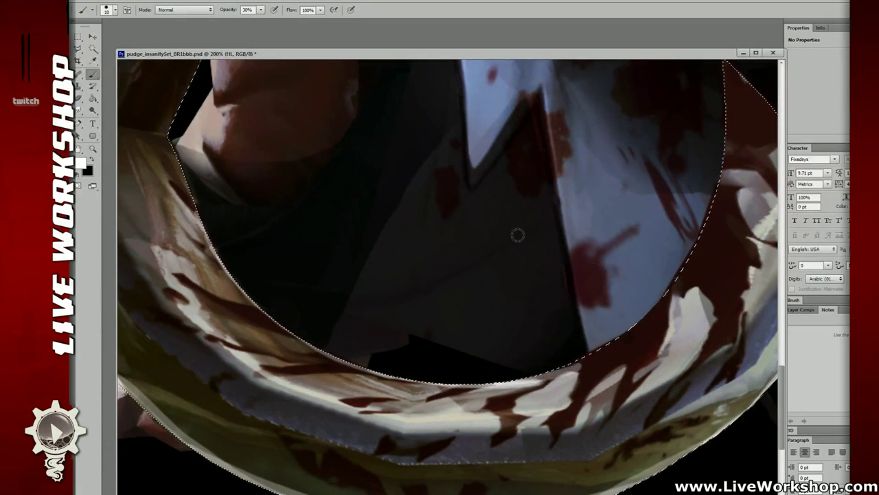
{"action": "key", "text": "m"}
{"action": "left_click_drag", "start_coordinate": [386, 261], "coordinate": [498, 223]}
{"action": "key", "text": "b"}
{"action": "mouse_move", "coordinate": [405, 280]}
{"action": "left_mouse_down"}
{"action": "mouse_move", "coordinate": [415, 293]}
{"action": "mouse_move", "coordinate": [395, 301]}
{"action": "mouse_move", "coordinate": [454, 345]}
{"action": "mouse_move", "coordinate": [344, 333]}
{"action": "left_mouse_up"}
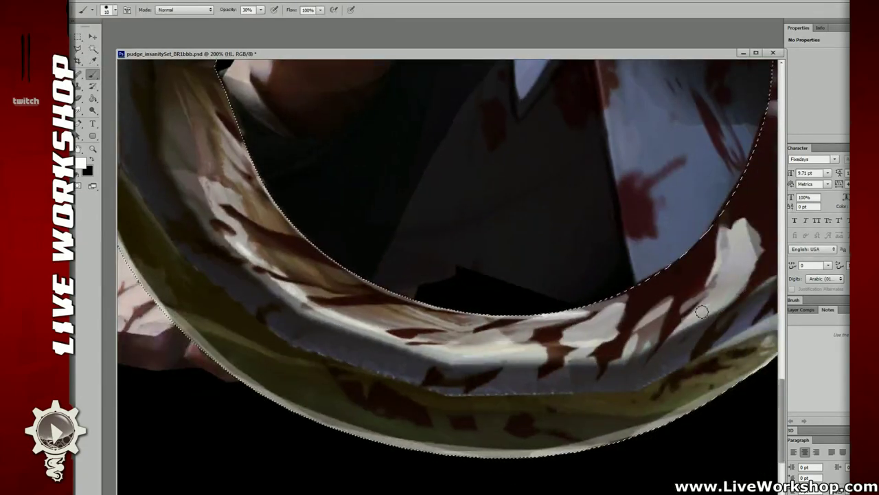
{"action": "left_click_drag", "start_coordinate": [701, 312], "coordinate": [690, 318]}
Smudge the painting on Layer 1 at 100% strength to soften the plane edges where the hook's shaft meets the curve.
{"action": "left_click_drag", "start_coordinate": [289, 158], "coordinate": [378, 239]}
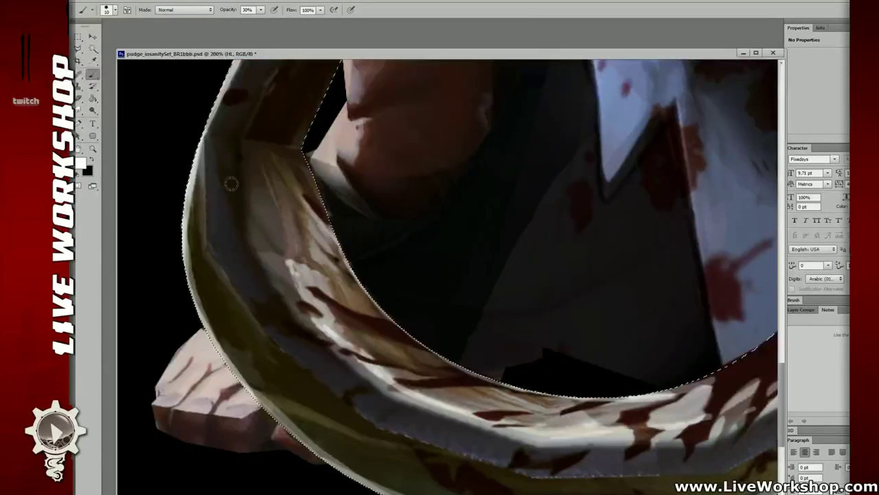
{"action": "left_click_drag", "start_coordinate": [224, 130], "coordinate": [228, 274]}
{"action": "left_click_drag", "start_coordinate": [294, 231], "coordinate": [288, 208]}
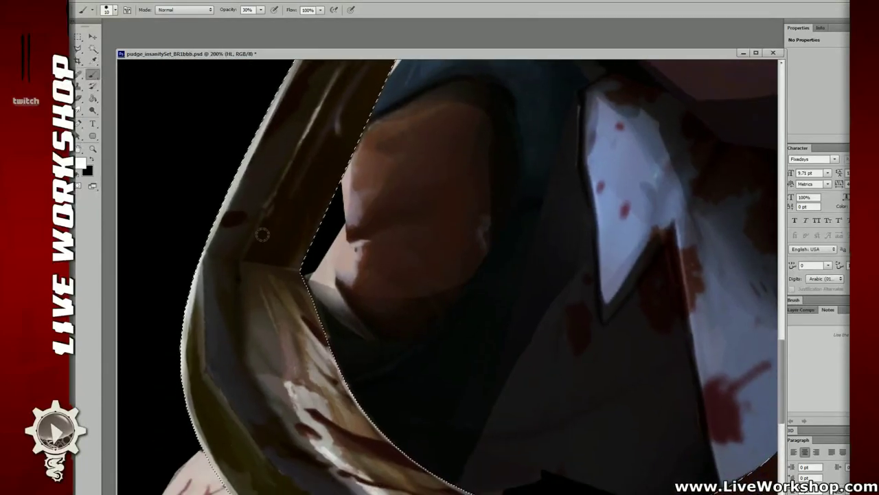
{"action": "key", "text": "r"}
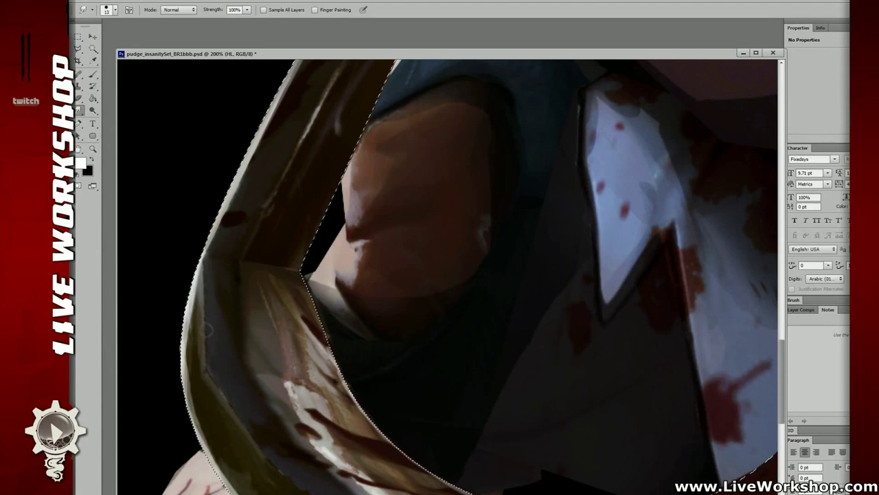
{"action": "key", "text": "alt+["}
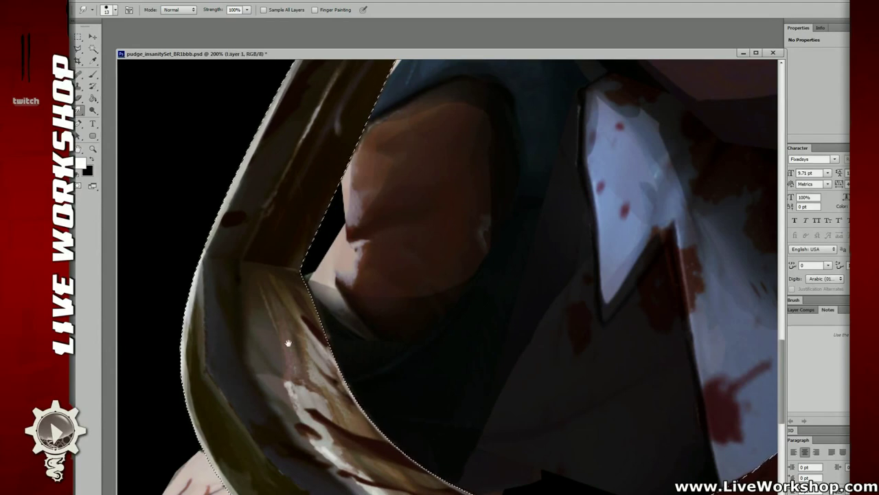
{"action": "left_click_drag", "start_coordinate": [288, 342], "coordinate": [301, 338]}
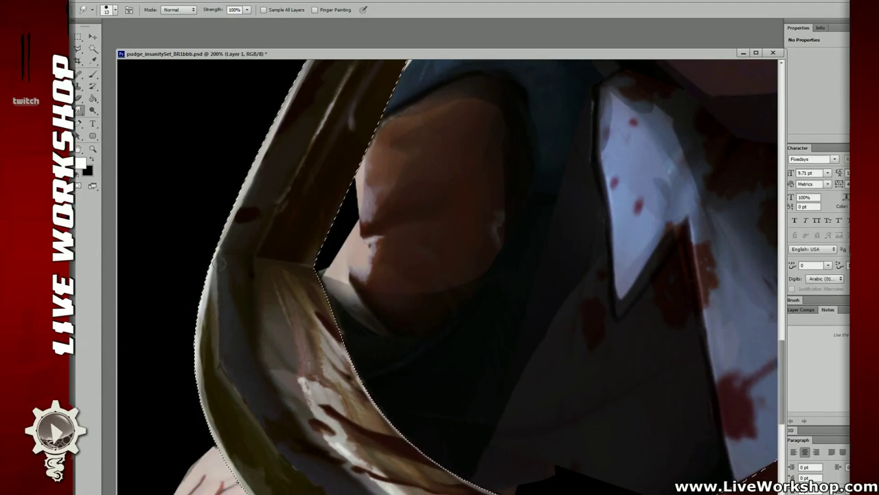
{"action": "left_click_drag", "start_coordinate": [260, 262], "coordinate": [237, 238]}
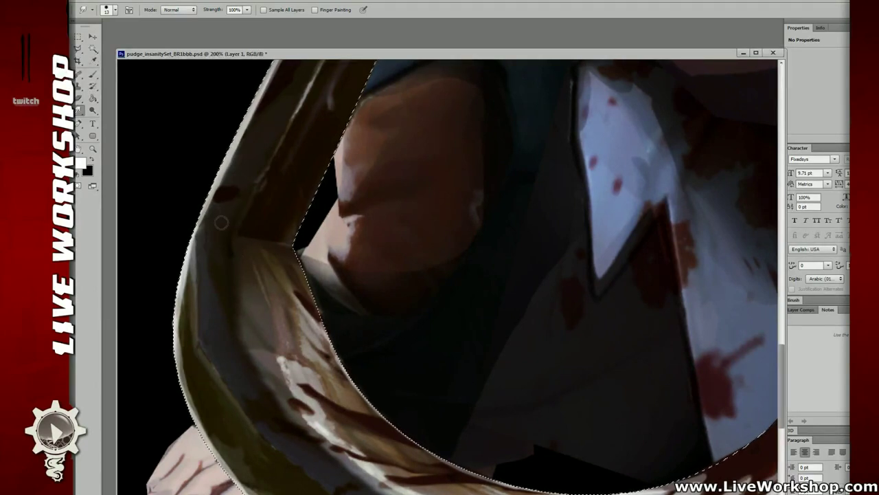
{"action": "mouse_move", "coordinate": [249, 246]}
{"action": "left_mouse_down"}
{"action": "mouse_move", "coordinate": [244, 232]}
{"action": "mouse_move", "coordinate": [289, 239]}
{"action": "left_mouse_up"}
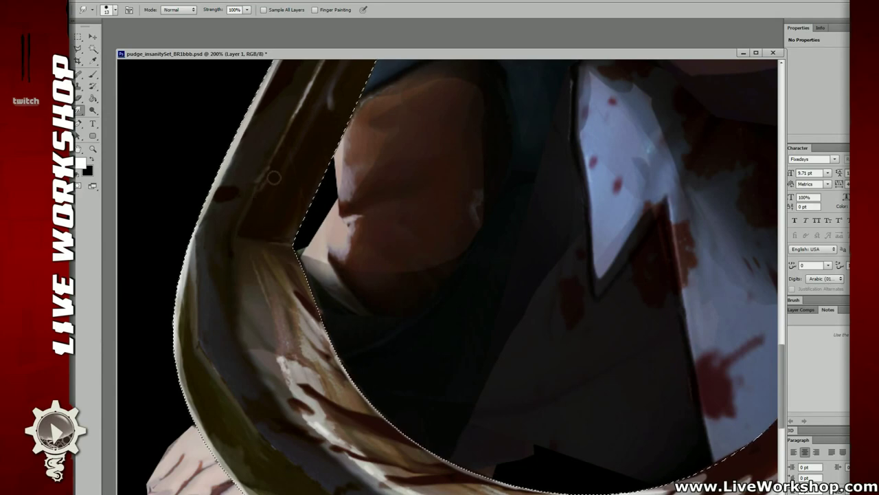
Smudge away the jagged dotted line between the grey side face and the olive underside along the hook's lower curve.
{"action": "left_click_drag", "start_coordinate": [286, 381], "coordinate": [255, 264]}
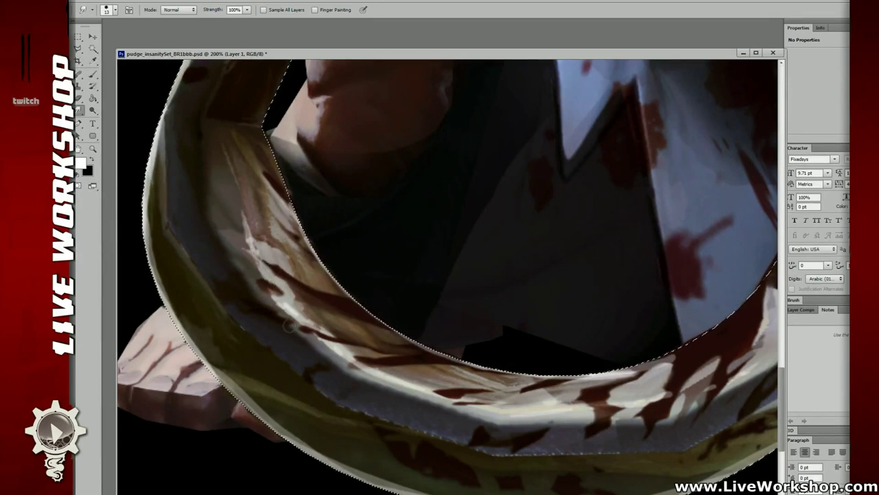
{"action": "mouse_move", "coordinate": [325, 291]}
{"action": "left_mouse_down"}
{"action": "mouse_move", "coordinate": [279, 275]}
{"action": "mouse_move", "coordinate": [171, 297]}
{"action": "left_mouse_up"}
{"action": "key", "text": "ctrl+minus"}
{"action": "key", "text": "ctrl+plus"}
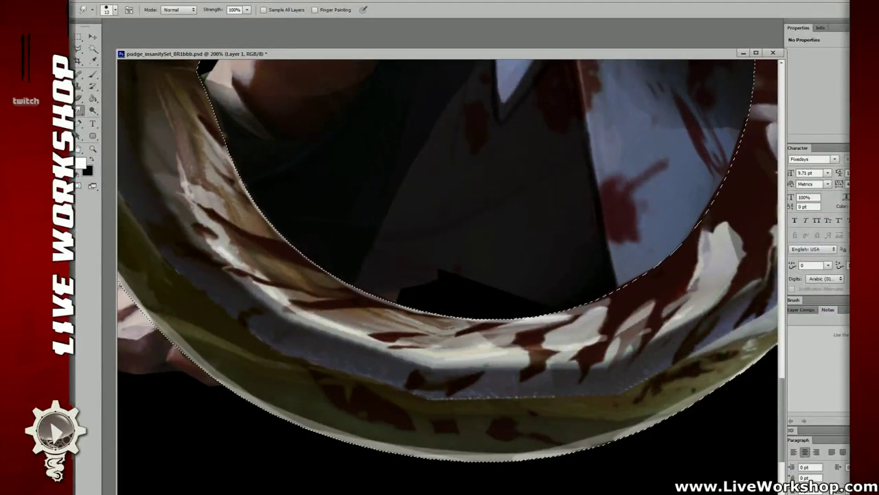
{"action": "left_click_drag", "start_coordinate": [424, 400], "coordinate": [553, 396]}
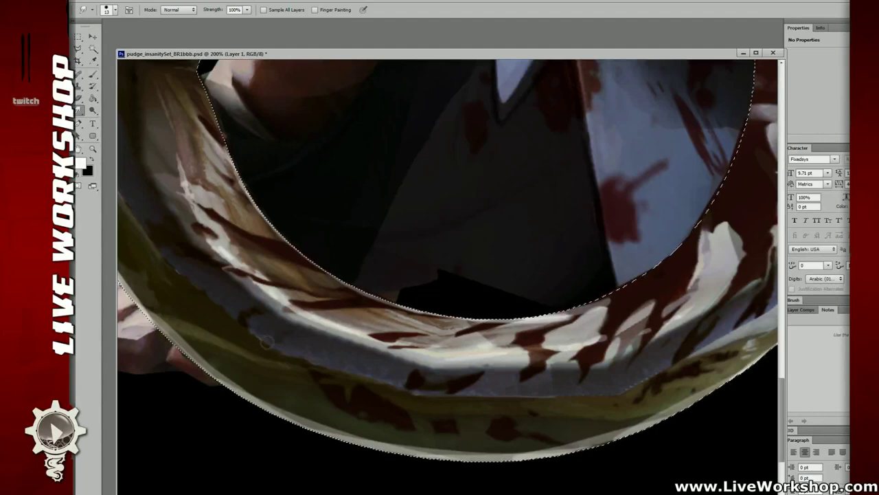
{"action": "left_click_drag", "start_coordinate": [447, 310], "coordinate": [230, 268]}
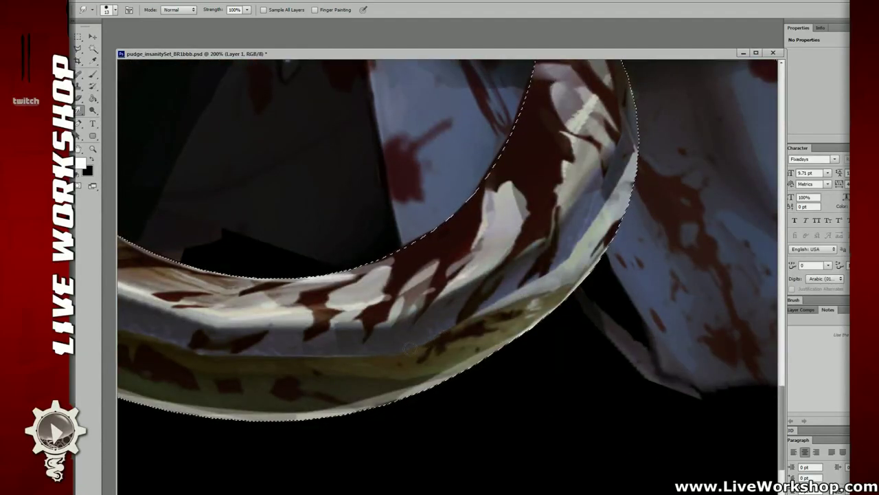
{"action": "left_click_drag", "start_coordinate": [455, 333], "coordinate": [474, 309]}
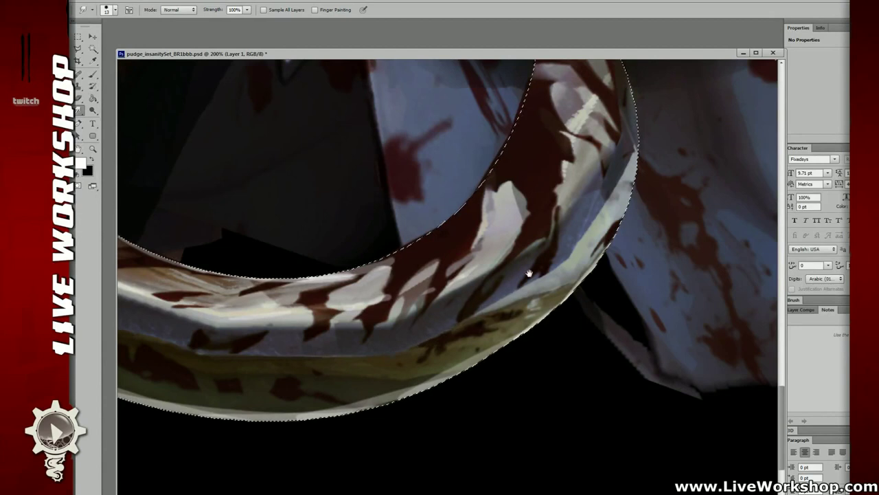
Smudge the light and dark patches on the outer side of the hook's rising end to smooth their transitions.
{"action": "mouse_move", "coordinate": [529, 274]}
{"action": "left_mouse_down"}
{"action": "mouse_move", "coordinate": [472, 315]}
{"action": "mouse_move", "coordinate": [493, 277]}
{"action": "mouse_move", "coordinate": [472, 301]}
{"action": "mouse_move", "coordinate": [501, 267]}
{"action": "mouse_move", "coordinate": [428, 312]}
{"action": "left_mouse_up"}
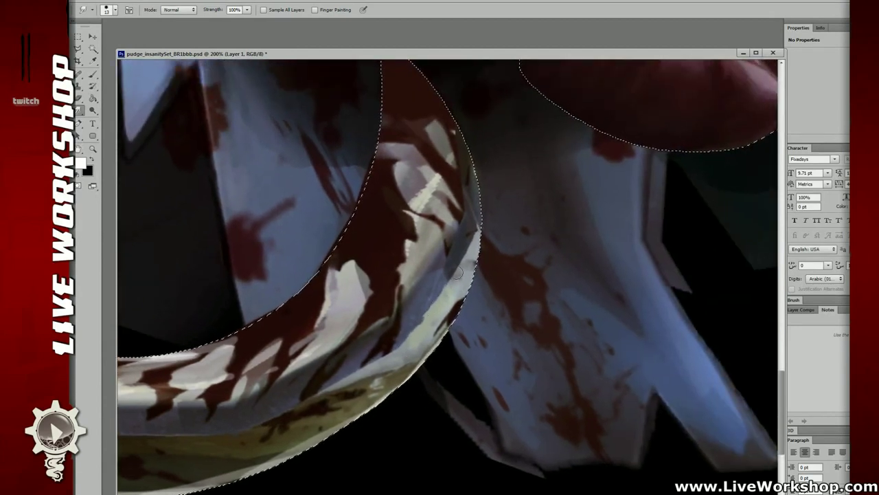
{"action": "left_click_drag", "start_coordinate": [436, 281], "coordinate": [459, 267]}
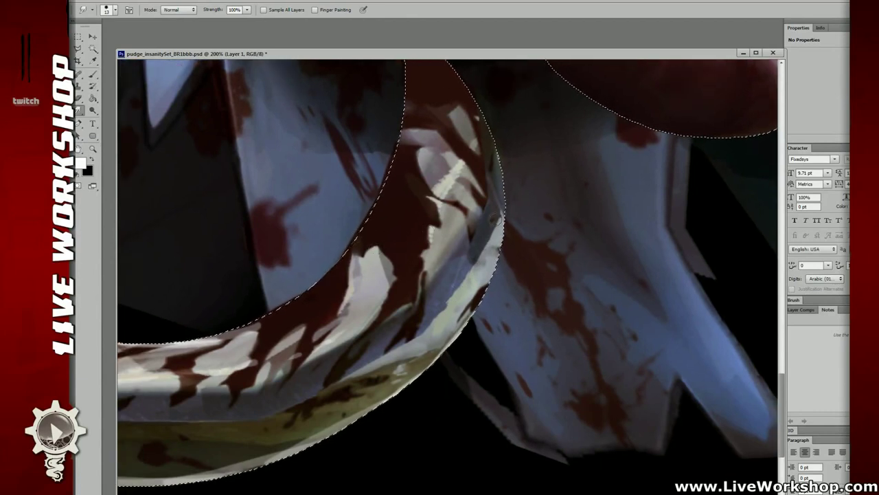
{"action": "mouse_move", "coordinate": [488, 201]}
{"action": "left_mouse_down"}
{"action": "mouse_move", "coordinate": [481, 181]}
{"action": "mouse_move", "coordinate": [487, 187]}
{"action": "left_mouse_up"}
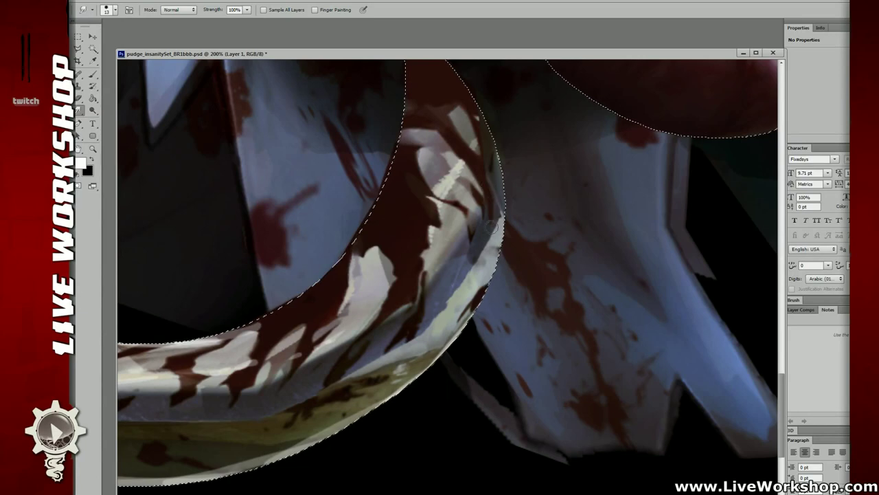
{"action": "left_click_drag", "start_coordinate": [489, 264], "coordinate": [496, 235]}
{"action": "left_click_drag", "start_coordinate": [488, 187], "coordinate": [479, 162]}
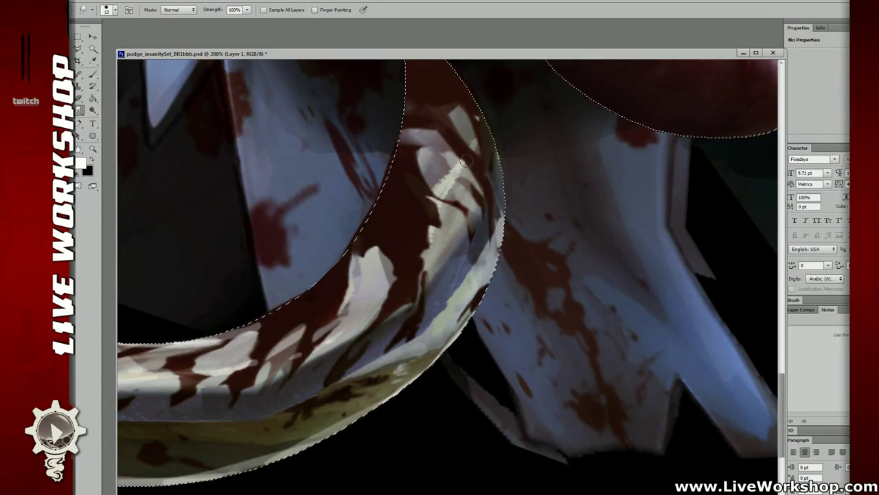
Switch from Layer 1 to the HL layer and ready the Brush at 30% opacity for painting highlights.
{"action": "key", "text": "ctrl+minus"}
{"action": "key", "text": "ctrl+minus"}
{"action": "left_click_drag", "start_coordinate": [419, 244], "coordinate": [519, 249]}
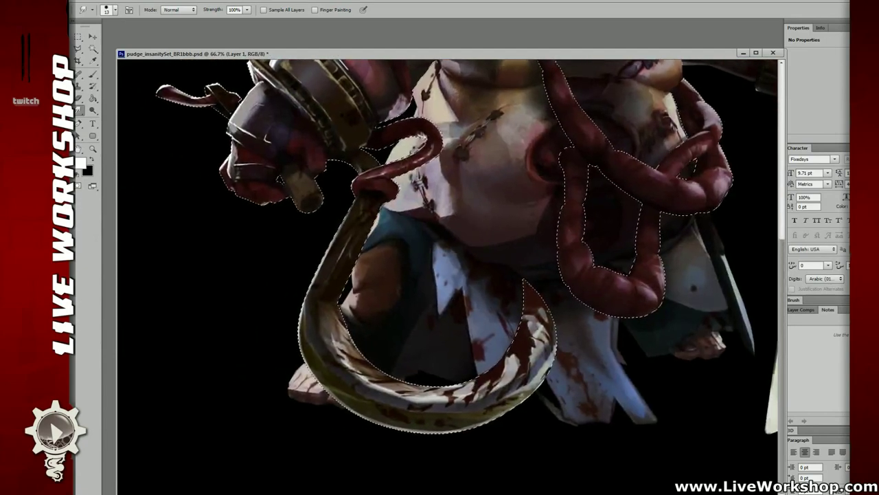
{"action": "key", "text": "b"}
{"action": "key", "text": "ctrl+e"}
{"action": "key", "text": "r"}
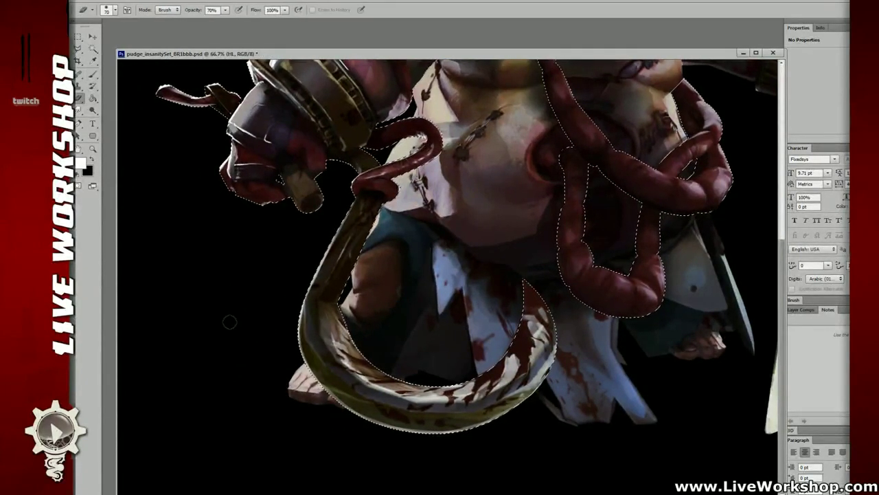
{"action": "key", "text": "b"}
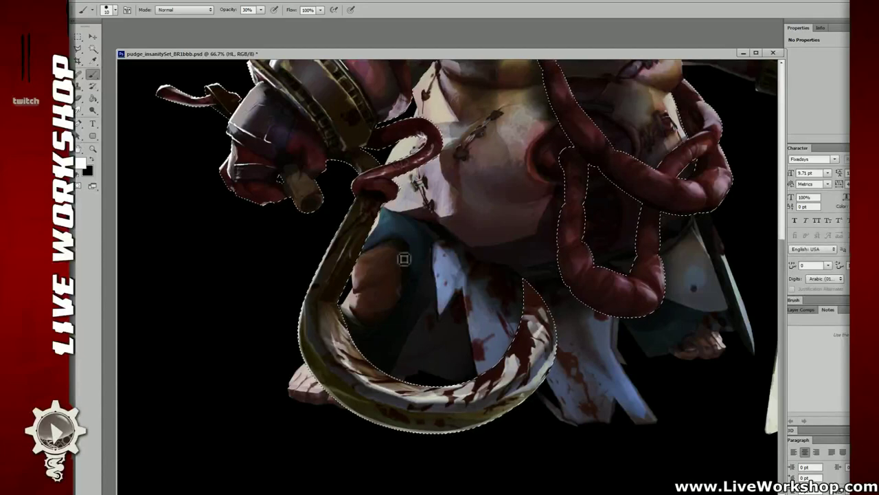
Brush a thin white rim highlight on the HL layer along the edge of the knee behind the hook's shaft.
{"action": "key", "text": "ctrl+plus"}
{"action": "key", "text": "ctrl+plus"}
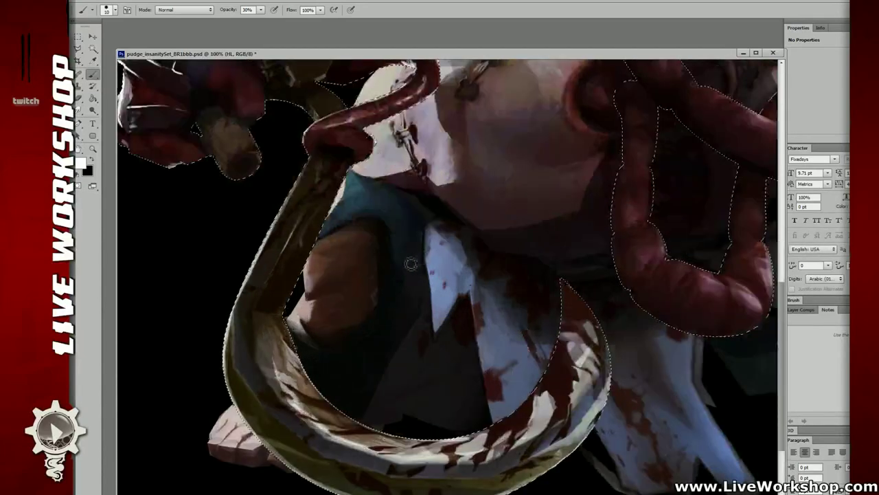
{"action": "left_click_drag", "start_coordinate": [330, 246], "coordinate": [507, 230]}
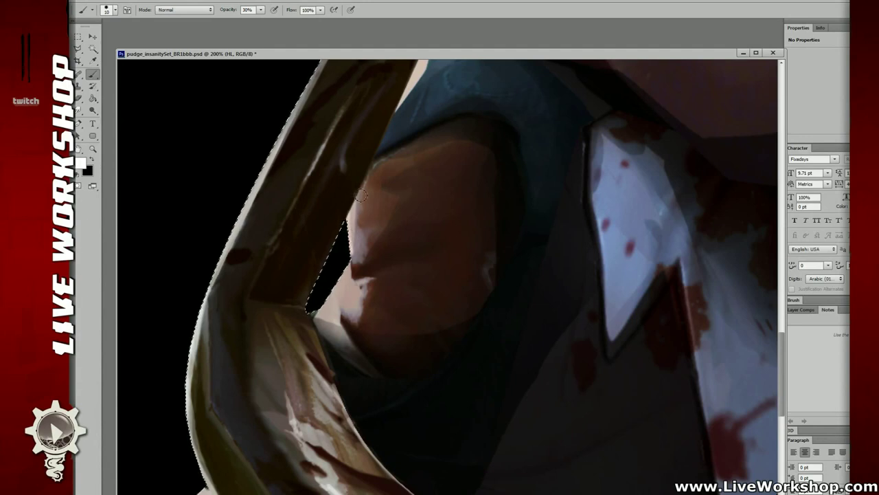
{"action": "left_click_drag", "start_coordinate": [386, 150], "coordinate": [321, 230]}
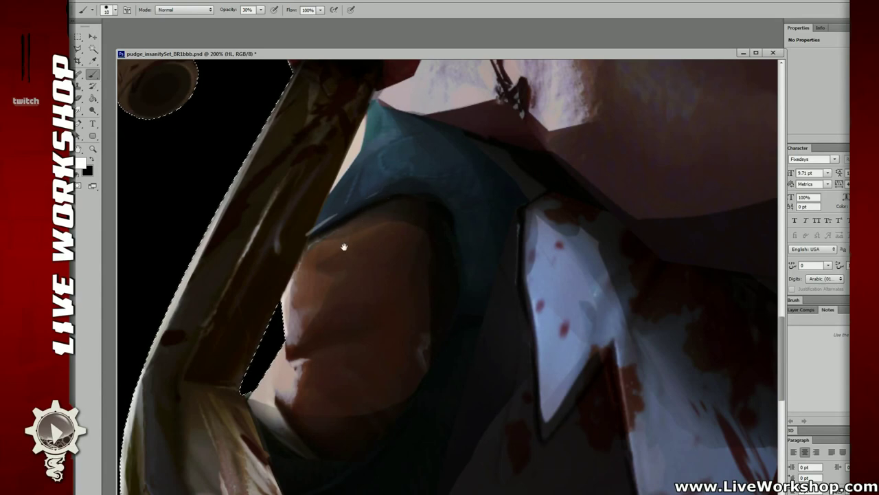
{"action": "left_click_drag", "start_coordinate": [345, 247], "coordinate": [394, 121]}
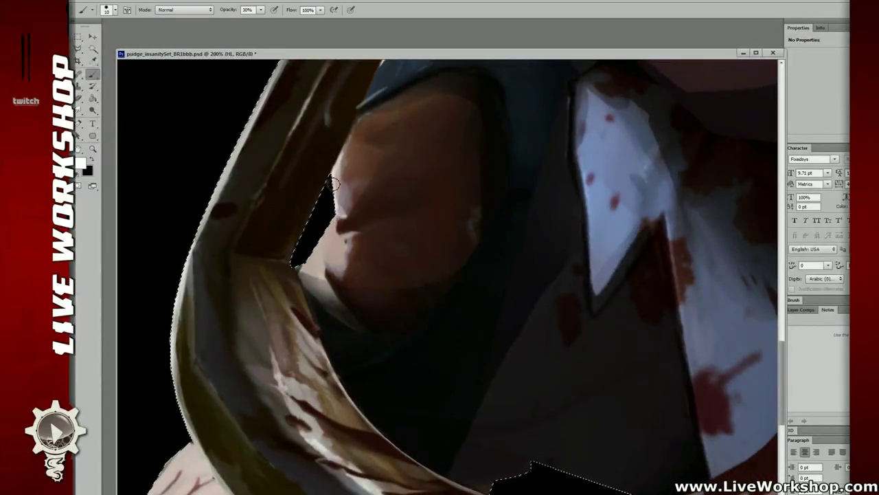
{"action": "mouse_move", "coordinate": [330, 180]}
{"action": "left_mouse_down"}
{"action": "mouse_move", "coordinate": [336, 231]}
{"action": "mouse_move", "coordinate": [335, 221]}
{"action": "mouse_move", "coordinate": [304, 270]}
{"action": "left_mouse_up"}
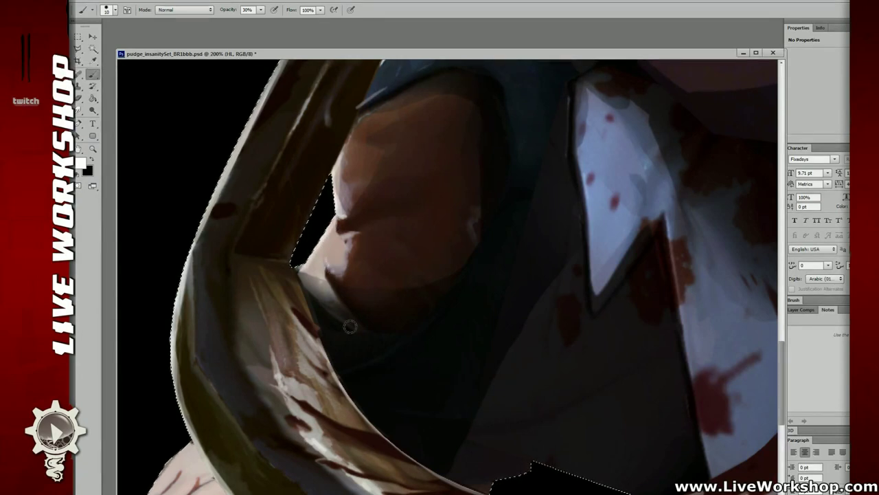
Brush soft white highlights on the top edge and toes of the foot protruding from behind the hook's curve.
{"action": "left_click_drag", "start_coordinate": [349, 330], "coordinate": [449, 89]}
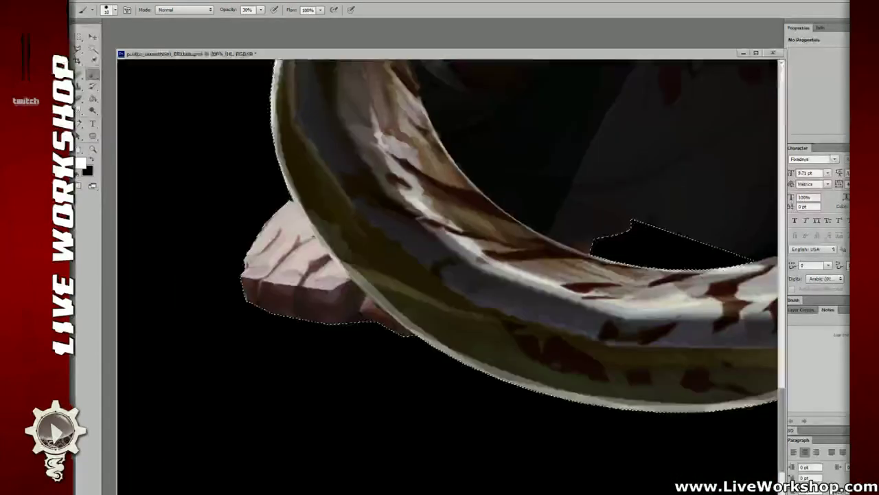
{"action": "left_click_drag", "start_coordinate": [247, 268], "coordinate": [277, 212]}
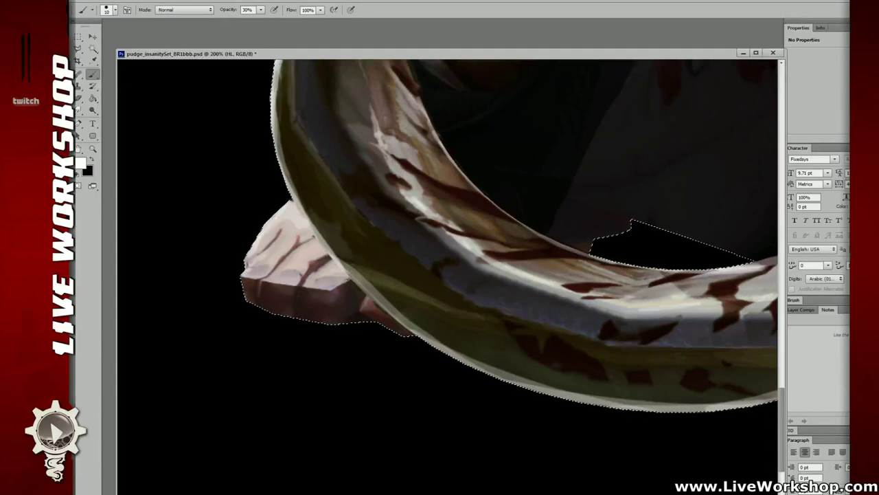
{"action": "left_click_drag", "start_coordinate": [315, 280], "coordinate": [331, 280]}
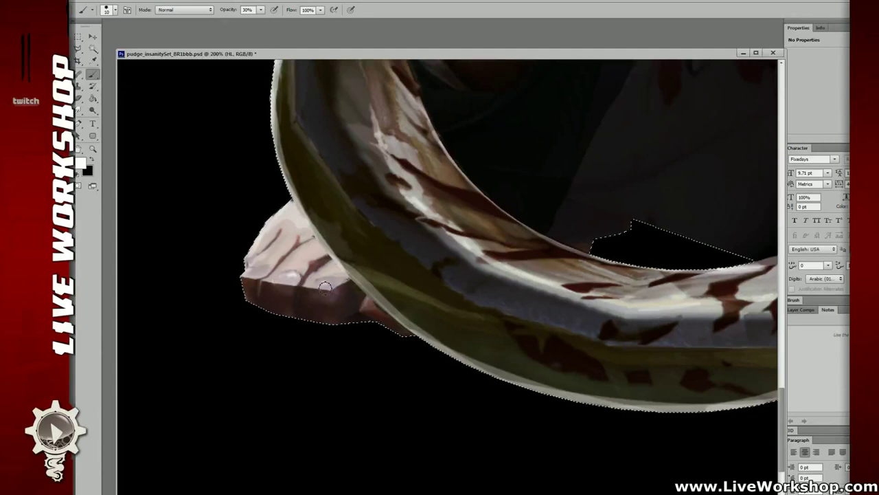
{"action": "left_click_drag", "start_coordinate": [257, 274], "coordinate": [267, 273]}
{"action": "left_click_drag", "start_coordinate": [327, 289], "coordinate": [250, 303]}
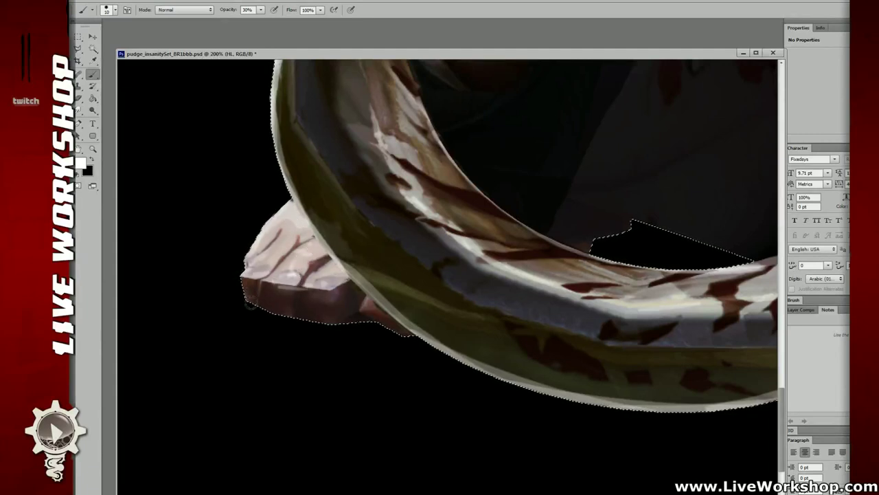
Brush a thin white rim highlight along the outer edge of the narrow blade hanging beside the far foot.
{"action": "left_click_drag", "start_coordinate": [350, 298], "coordinate": [153, 282]}
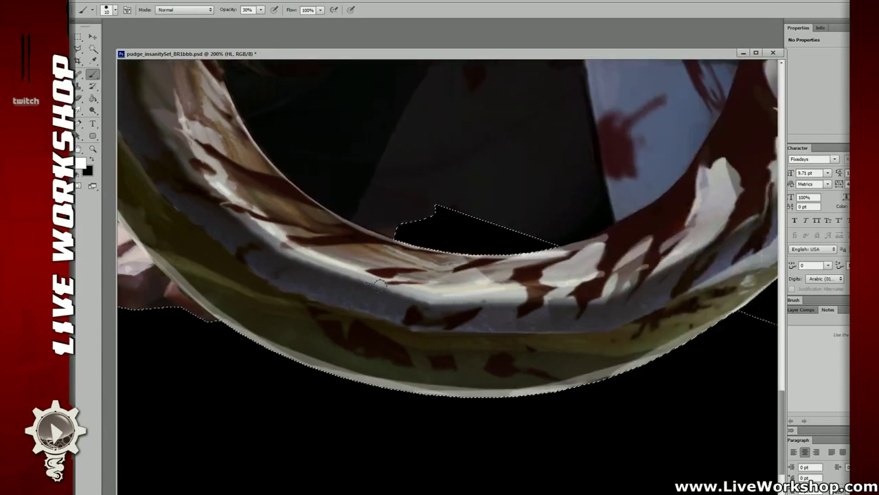
{"action": "key", "text": "ctrl+minus"}
{"action": "key", "text": "ctrl+minus"}
{"action": "left_click_drag", "start_coordinate": [505, 162], "coordinate": [336, 234]}
{"action": "key", "text": "ctrl+plus"}
{"action": "key", "text": "ctrl+plus"}
{"action": "mouse_move", "coordinate": [701, 382]}
{"action": "left_mouse_down"}
{"action": "mouse_move", "coordinate": [458, 386]}
{"action": "mouse_move", "coordinate": [414, 259]}
{"action": "left_mouse_up"}
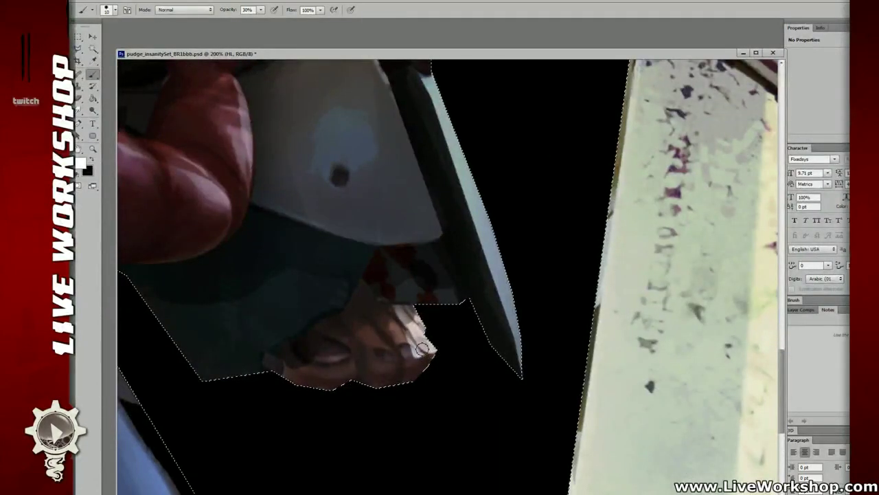
{"action": "left_click_drag", "start_coordinate": [536, 344], "coordinate": [475, 360]}
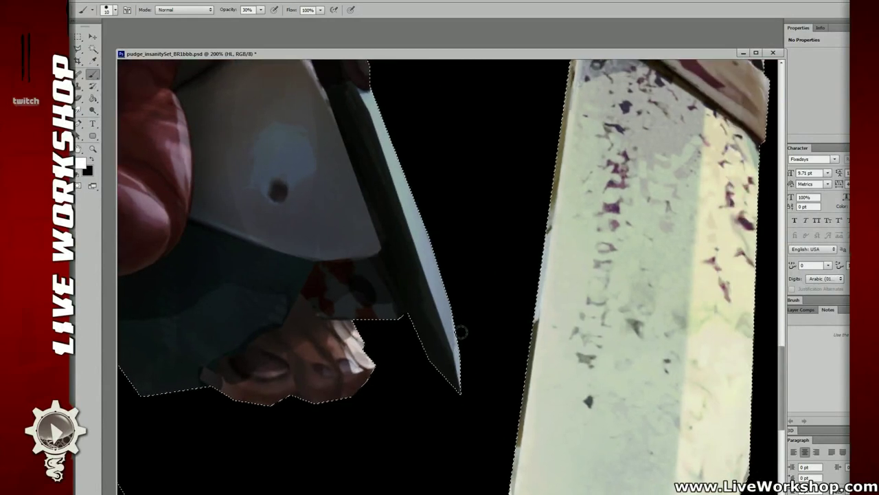
{"action": "left_click_drag", "start_coordinate": [454, 315], "coordinate": [422, 193]}
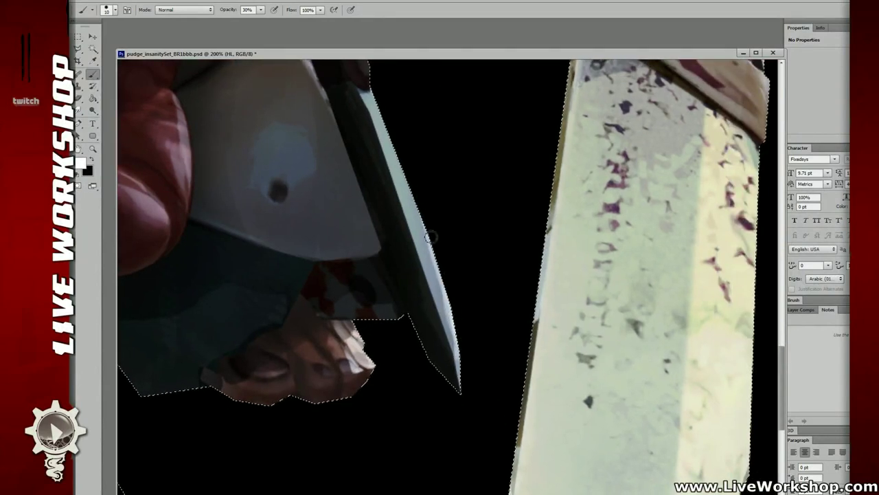
{"action": "left_click_drag", "start_coordinate": [434, 241], "coordinate": [418, 198]}
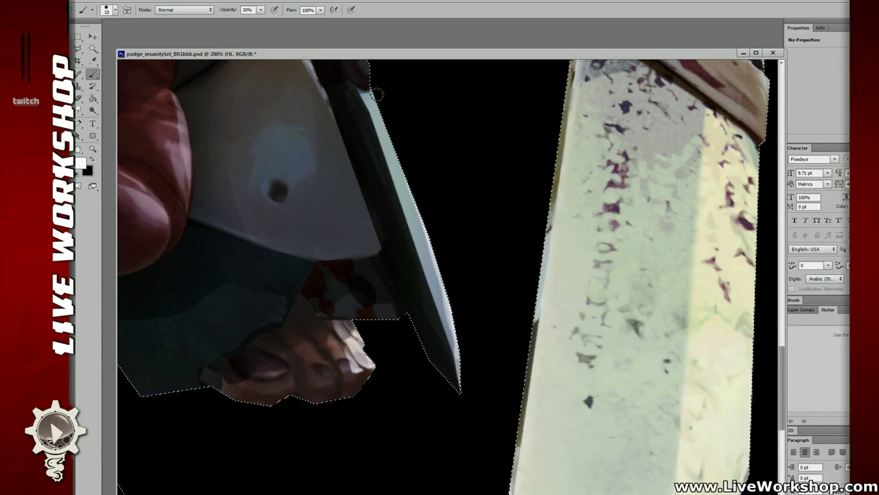
{"action": "left_click_drag", "start_coordinate": [375, 94], "coordinate": [451, 300]}
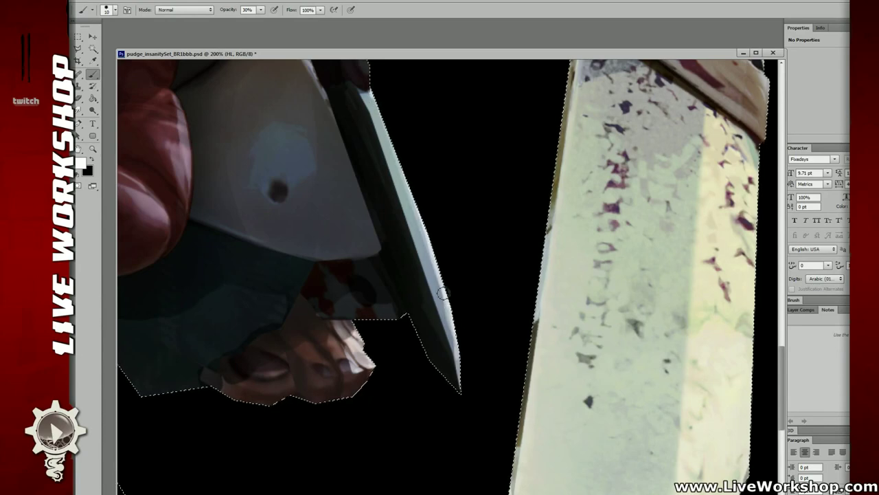
{"action": "left_click_drag", "start_coordinate": [375, 94], "coordinate": [416, 209]}
Brush thin highlights along the handle edge above the narrow blade and the lower outer edge of the neighbouring gut loop.
{"action": "left_click_drag", "start_coordinate": [442, 175], "coordinate": [523, 358]}
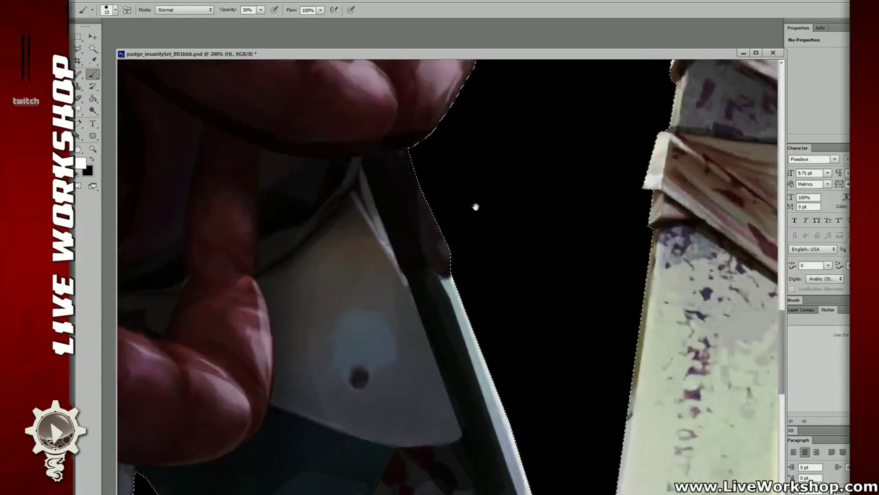
{"action": "left_click_drag", "start_coordinate": [477, 204], "coordinate": [464, 320]}
{"action": "left_click_drag", "start_coordinate": [441, 379], "coordinate": [437, 366]}
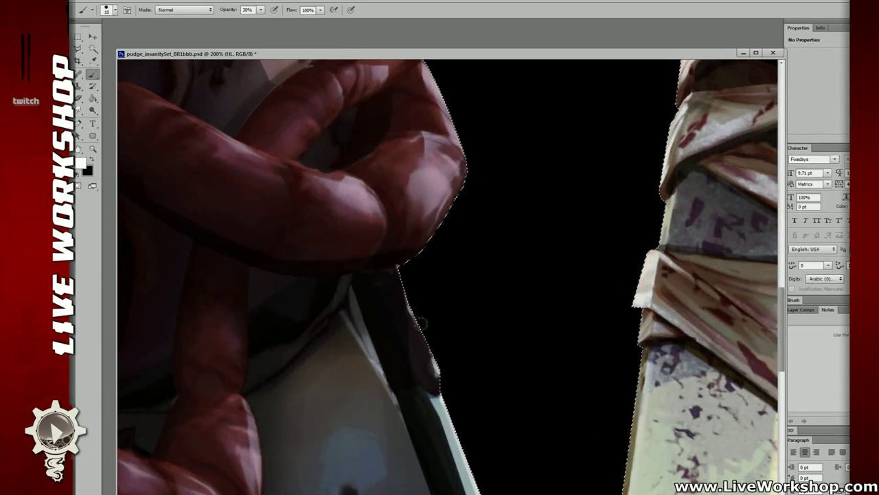
{"action": "left_click_drag", "start_coordinate": [416, 267], "coordinate": [382, 317]}
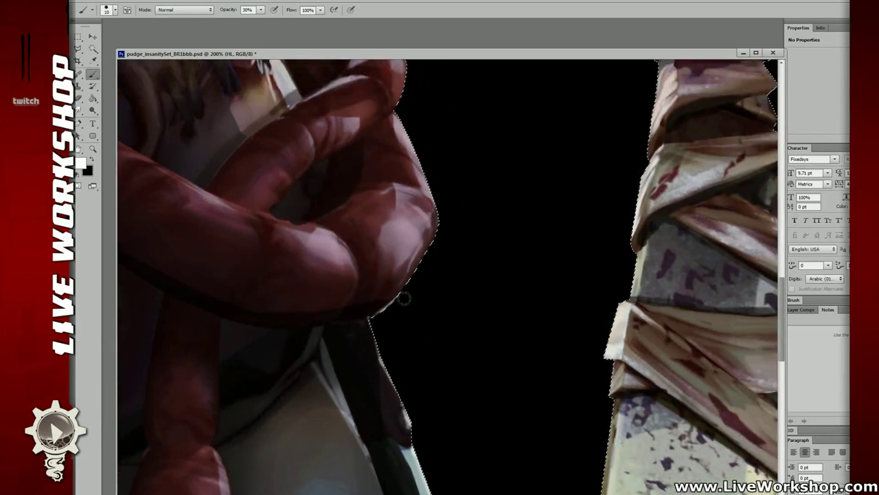
{"action": "left_click_drag", "start_coordinate": [409, 253], "coordinate": [417, 234]}
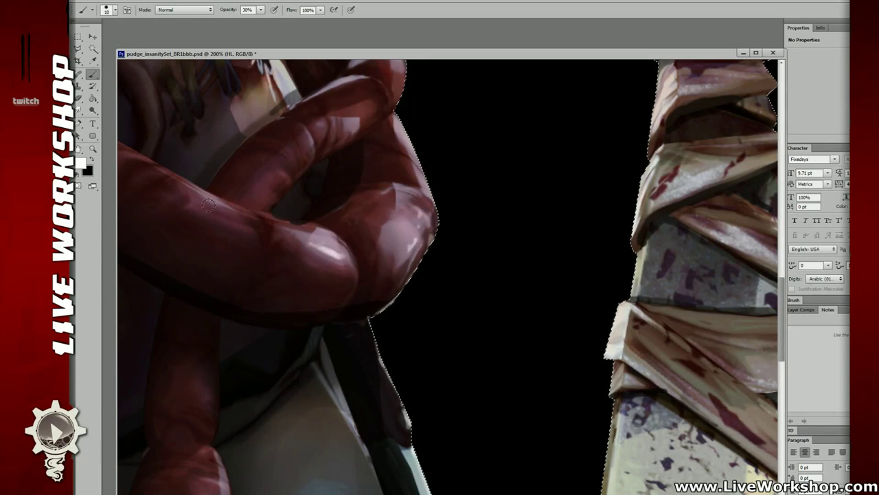
Brush small white glints on the crossing gut loops and a thin rim highlight up their outer edge.
{"action": "left_click_drag", "start_coordinate": [340, 215], "coordinate": [337, 273]}
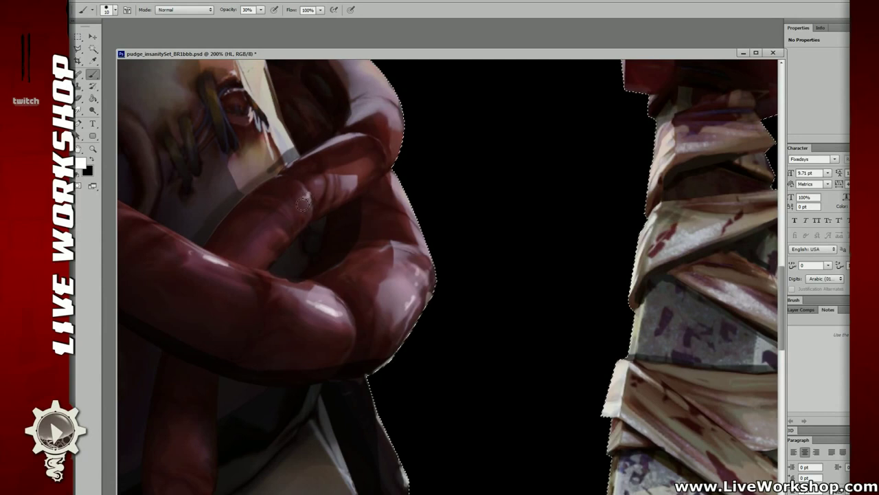
{"action": "left_click_drag", "start_coordinate": [287, 219], "coordinate": [284, 224]}
{"action": "left_click_drag", "start_coordinate": [320, 188], "coordinate": [333, 183]}
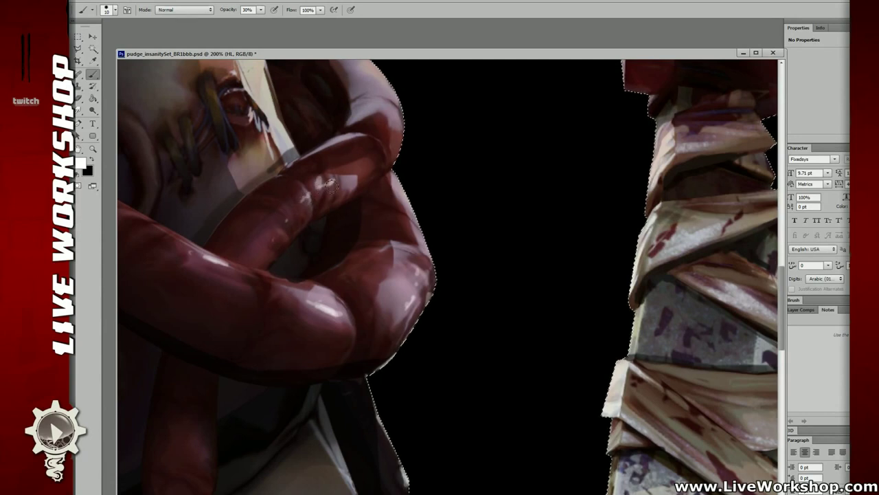
{"action": "left_click_drag", "start_coordinate": [424, 242], "coordinate": [400, 186]}
{"action": "left_click_drag", "start_coordinate": [384, 124], "coordinate": [425, 219]}
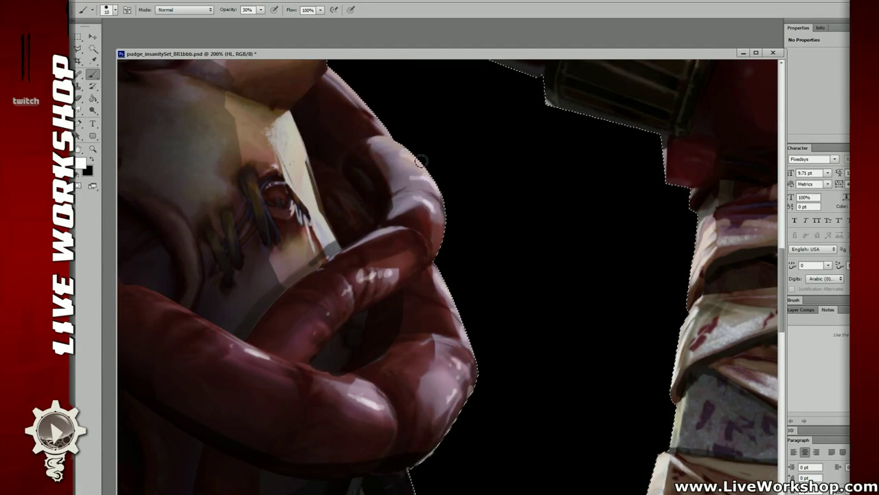
{"action": "mouse_move", "coordinate": [362, 86]}
{"action": "left_mouse_down"}
{"action": "mouse_move", "coordinate": [399, 169]}
{"action": "mouse_move", "coordinate": [422, 179]}
{"action": "mouse_move", "coordinate": [421, 209]}
{"action": "left_mouse_up"}
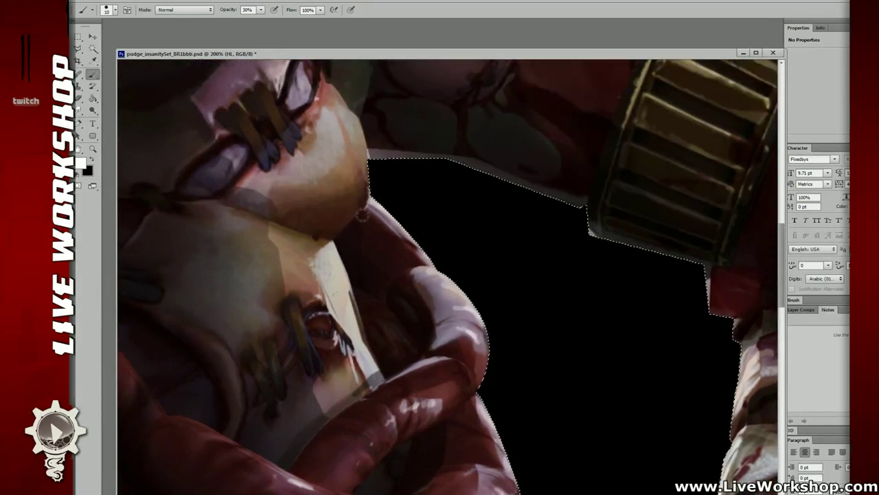
Rework the white highlight stroke along the lower edge of the bulging flesh just above the gut loops.
{"action": "key", "text": "ctrl+z"}
{"action": "mouse_move", "coordinate": [361, 212]}
{"action": "left_mouse_down"}
{"action": "mouse_move", "coordinate": [375, 188]}
{"action": "mouse_move", "coordinate": [372, 156]}
{"action": "mouse_move", "coordinate": [382, 216]}
{"action": "mouse_move", "coordinate": [405, 217]}
{"action": "left_mouse_up"}
{"action": "key", "text": "ctrl+z"}
{"action": "key", "text": "ctrl+z"}
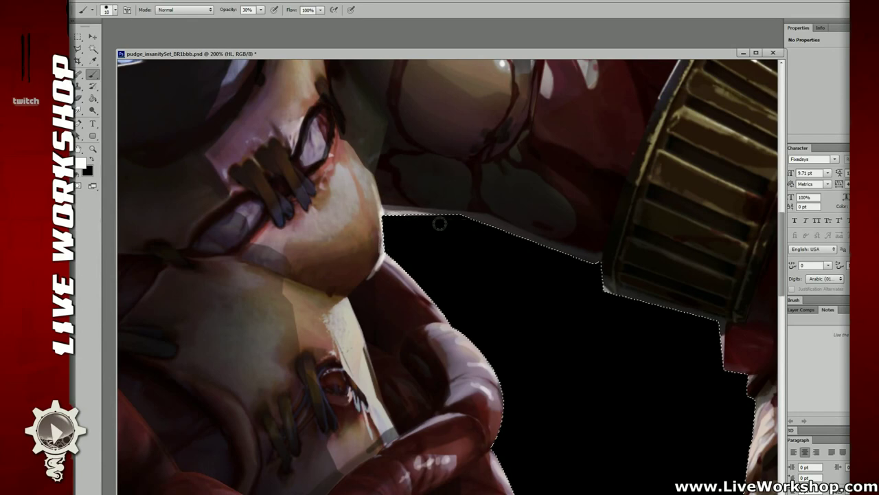
Brush a white rim highlight along the underside of the arm between the body and the metal bracer.
{"action": "left_click_drag", "start_coordinate": [518, 209], "coordinate": [455, 188]}
{"action": "left_click_drag", "start_coordinate": [394, 199], "coordinate": [468, 218]}
{"action": "left_click_drag", "start_coordinate": [435, 208], "coordinate": [514, 242]}
{"action": "left_click_drag", "start_coordinate": [469, 222], "coordinate": [515, 236]}
{"action": "left_click_drag", "start_coordinate": [529, 273], "coordinate": [452, 242]}
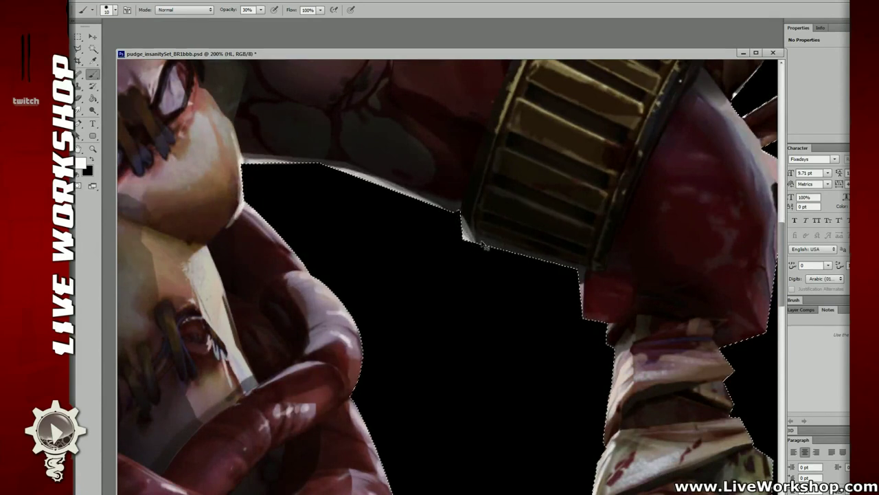
Undo the last three strokes and repaint the highlight at the bracer's lower inner corner more subtly.
{"action": "key", "text": "ctrl+alt+z"}
{"action": "key", "text": "ctrl+alt+z"}
{"action": "key", "text": "ctrl+alt+z"}
{"action": "left_click_drag", "start_coordinate": [469, 250], "coordinate": [456, 274]}
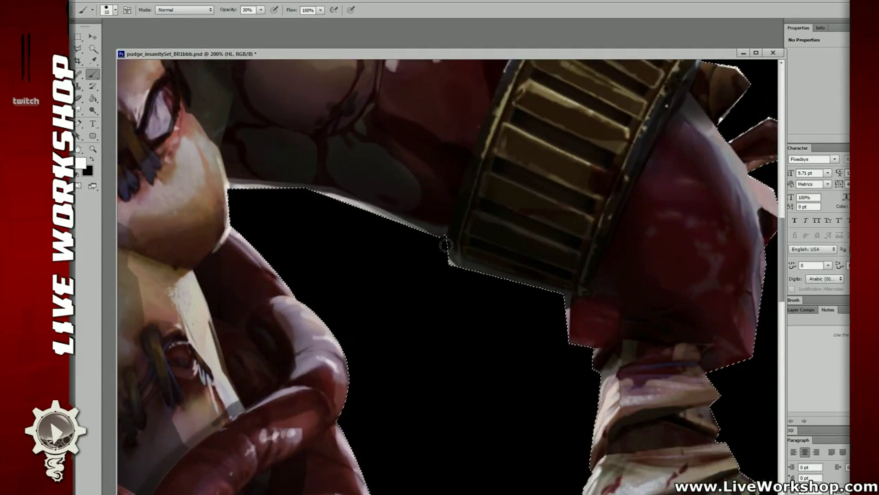
{"action": "left_click_drag", "start_coordinate": [448, 238], "coordinate": [454, 274]}
{"action": "left_click_drag", "start_coordinate": [451, 231], "coordinate": [419, 274]}
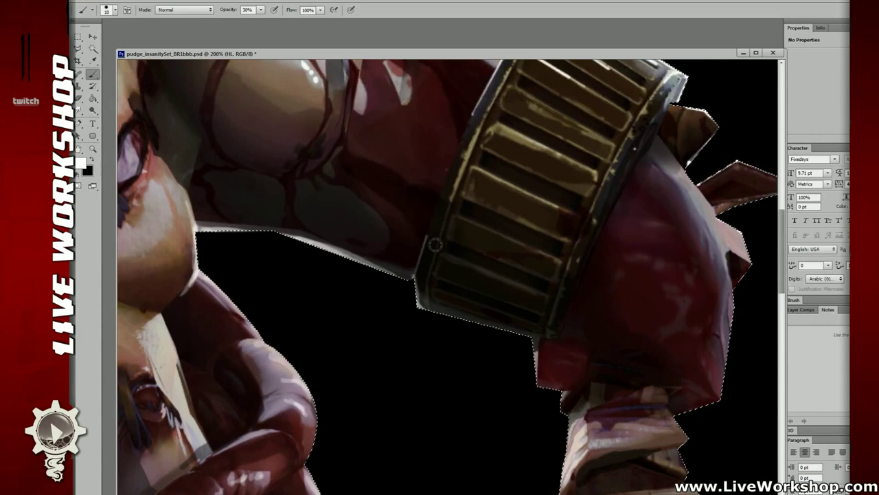
Brush a thin highlight along the bracer's bottom edge and erase the excess where it meets the red hand.
{"action": "key", "text": "e"}
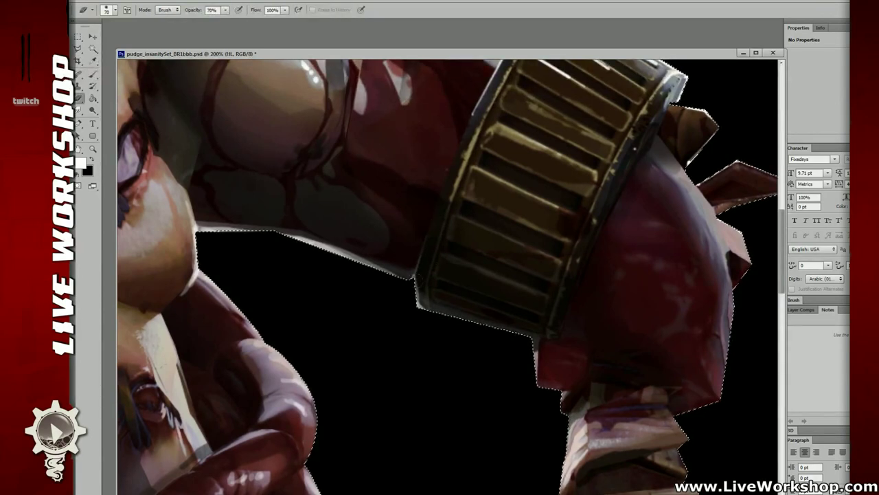
{"action": "key", "text": "b"}
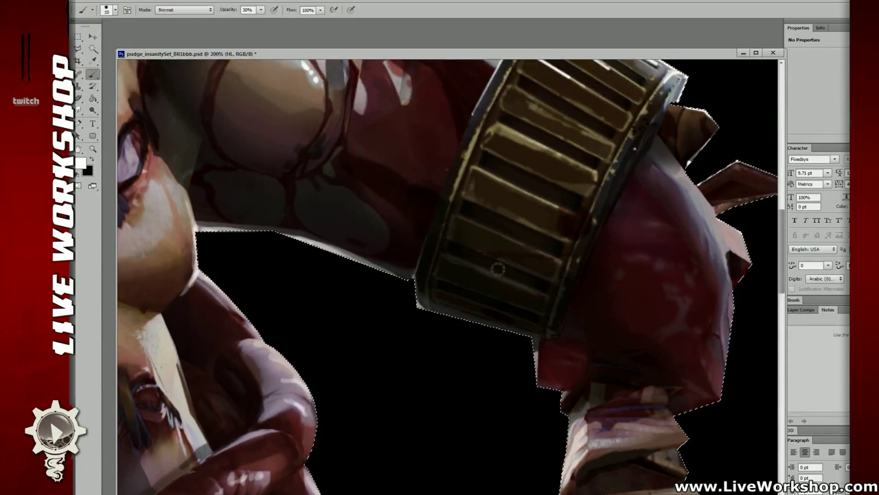
{"action": "mouse_move", "coordinate": [560, 313]}
{"action": "left_mouse_down"}
{"action": "mouse_move", "coordinate": [503, 293]}
{"action": "mouse_move", "coordinate": [479, 317]}
{"action": "left_mouse_up"}
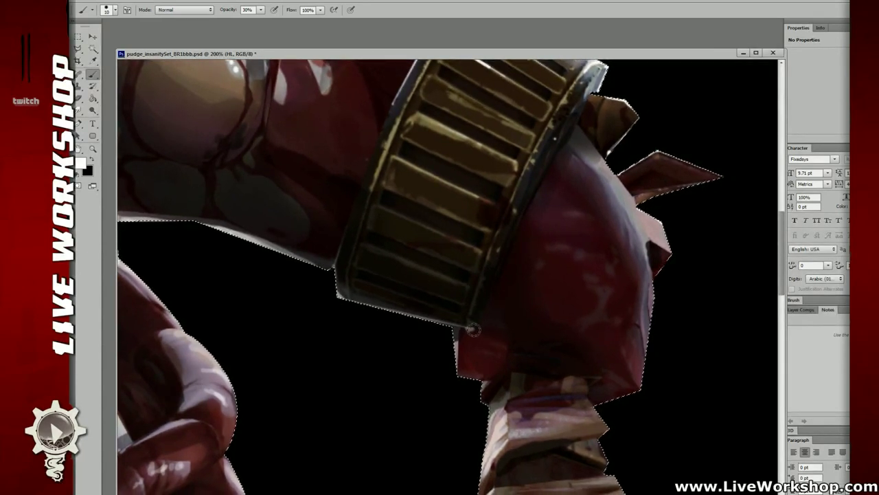
{"action": "key", "text": "e"}
{"action": "mouse_move", "coordinate": [474, 326]}
{"action": "left_mouse_down"}
{"action": "mouse_move", "coordinate": [383, 272]}
{"action": "mouse_move", "coordinate": [394, 299]}
{"action": "mouse_move", "coordinate": [473, 329]}
{"action": "left_mouse_up"}
Brush white rim highlights along the red hand's lower edge beneath the bracer and down the adjoining side of the bandaged handle.
{"action": "key", "text": "i"}
{"action": "key", "text": "ctrl+minus"}
{"action": "key", "text": "ctrl+plus"}
{"action": "key", "text": "ctrl+plus"}
{"action": "key", "text": "b"}
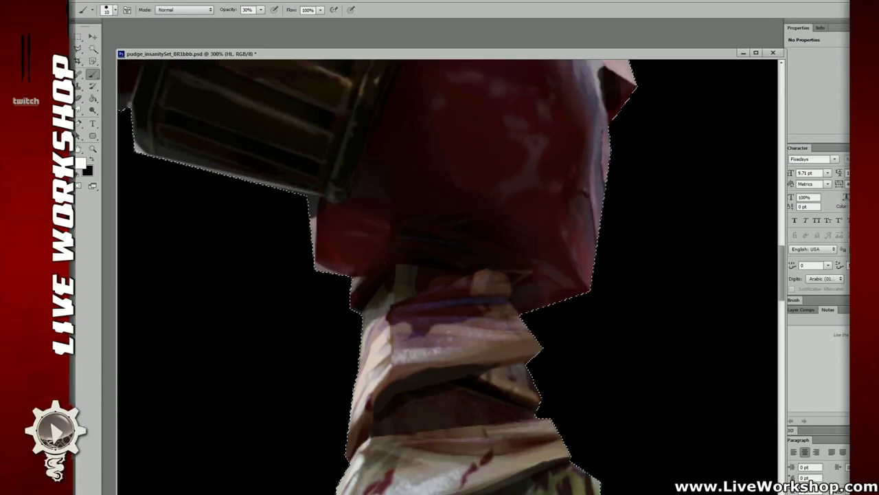
{"action": "left_click_drag", "start_coordinate": [351, 268], "coordinate": [339, 248]}
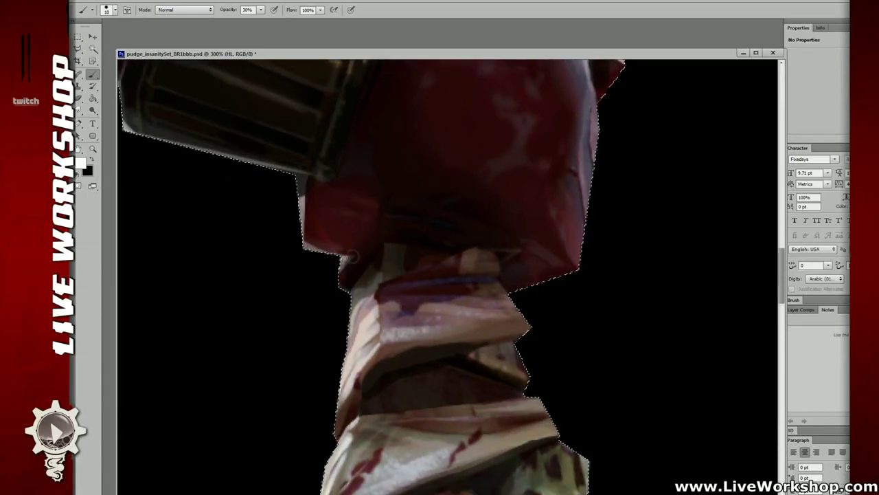
{"action": "mouse_move", "coordinate": [362, 257]}
{"action": "left_mouse_down"}
{"action": "mouse_move", "coordinate": [344, 261]}
{"action": "mouse_move", "coordinate": [379, 249]}
{"action": "left_mouse_up"}
{"action": "mouse_move", "coordinate": [341, 298]}
{"action": "left_mouse_down"}
{"action": "mouse_move", "coordinate": [323, 269]}
{"action": "mouse_move", "coordinate": [326, 283]}
{"action": "left_mouse_up"}
{"action": "mouse_move", "coordinate": [350, 228]}
{"action": "left_mouse_down"}
{"action": "mouse_move", "coordinate": [335, 261]}
{"action": "mouse_move", "coordinate": [327, 320]}
{"action": "left_mouse_up"}
{"action": "left_click_drag", "start_coordinate": [332, 288], "coordinate": [325, 334]}
{"action": "left_click_drag", "start_coordinate": [345, 267], "coordinate": [365, 176]}
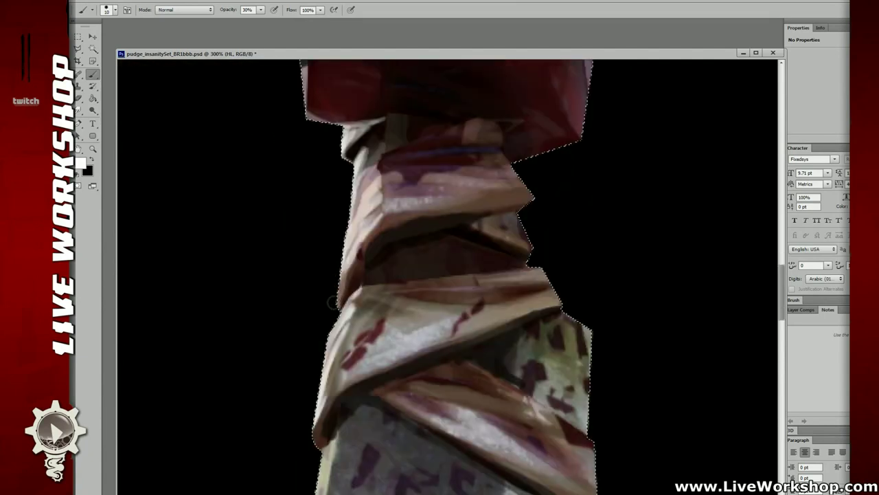
Brush a white highlight along the pointed outer edge of the uppermost bandage fold, just below the red hand.
{"action": "left_click_drag", "start_coordinate": [451, 271], "coordinate": [410, 297]}
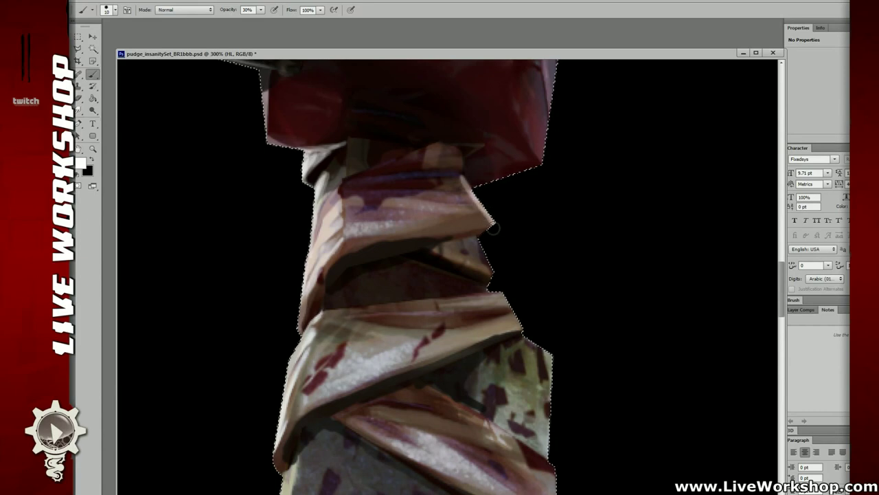
{"action": "left_click_drag", "start_coordinate": [481, 195], "coordinate": [388, 263]}
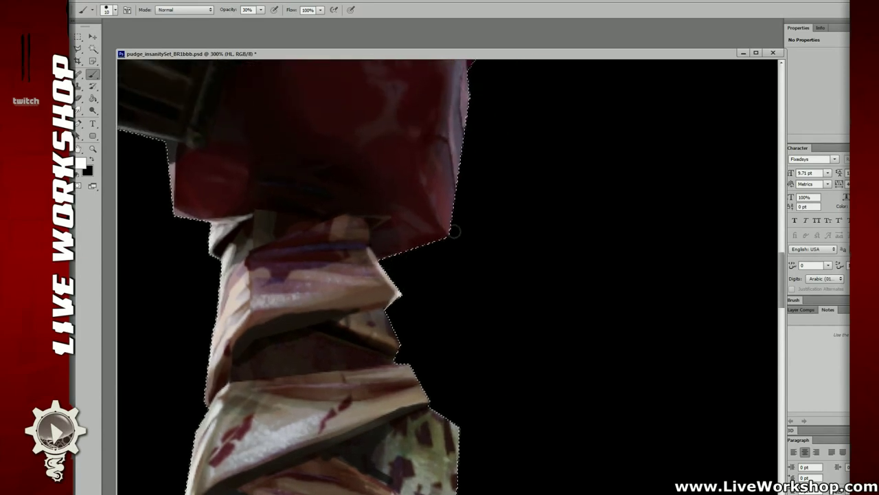
{"action": "left_click_drag", "start_coordinate": [456, 217], "coordinate": [440, 269]}
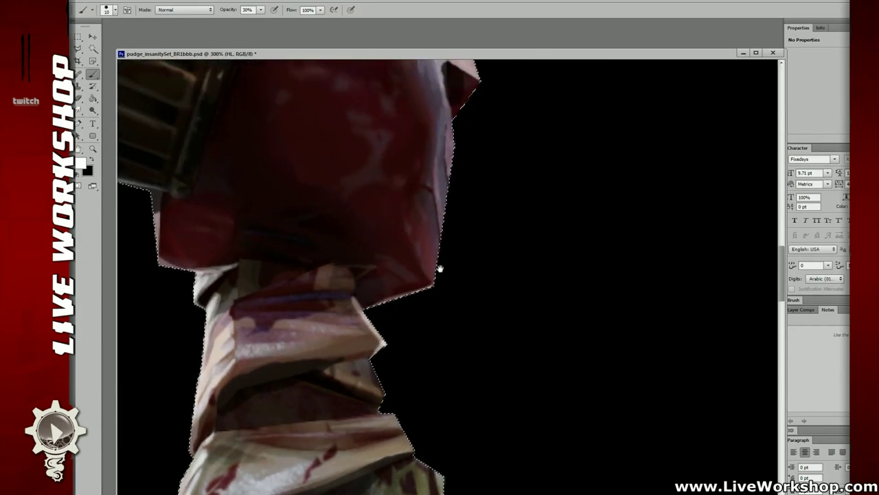
Brush white rim highlights along the red hand's outer edge and around the pink flap protruding from it.
{"action": "left_click_drag", "start_coordinate": [472, 235], "coordinate": [484, 304]}
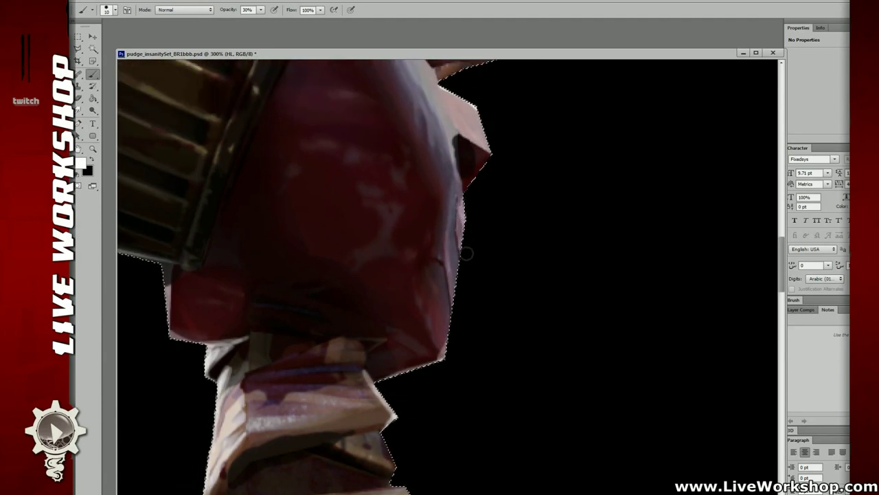
{"action": "left_click_drag", "start_coordinate": [465, 180], "coordinate": [469, 283]}
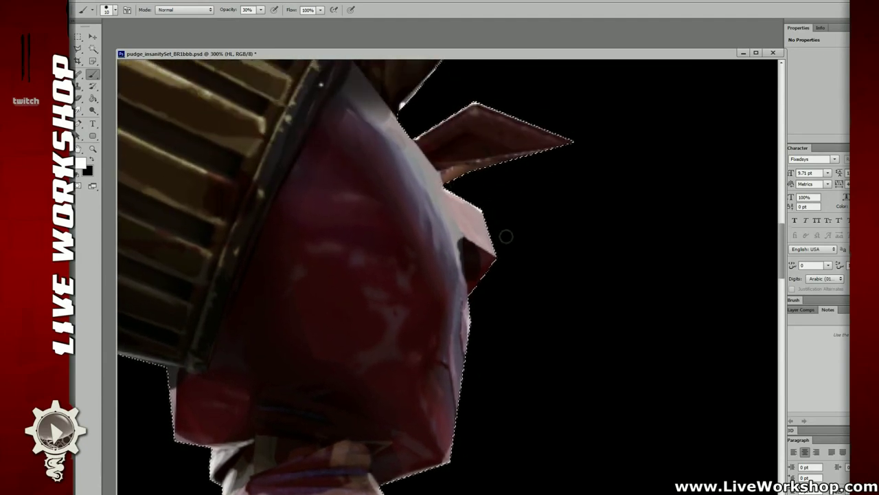
{"action": "mouse_move", "coordinate": [483, 215]}
{"action": "left_mouse_down"}
{"action": "mouse_move", "coordinate": [494, 254]}
{"action": "mouse_move", "coordinate": [489, 237]}
{"action": "left_mouse_up"}
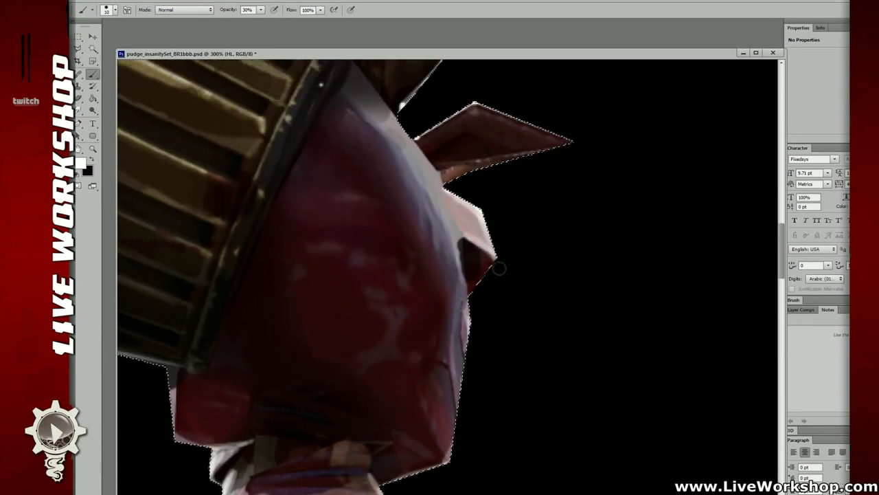
{"action": "left_click_drag", "start_coordinate": [522, 208], "coordinate": [523, 280]}
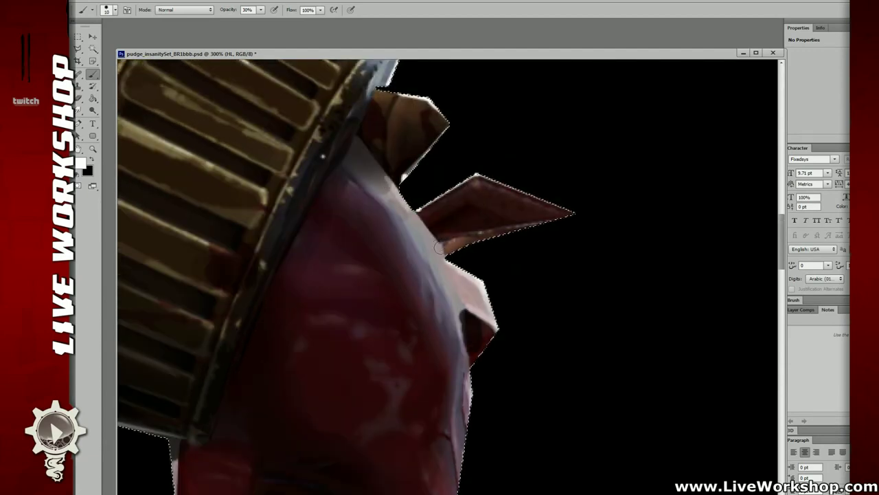
Paint short white glints down the hand's purple outer curve and light the edges of the spike above it.
{"action": "mouse_move", "coordinate": [440, 238]}
{"action": "left_mouse_down"}
{"action": "mouse_move", "coordinate": [465, 336]}
{"action": "mouse_move", "coordinate": [455, 315]}
{"action": "left_mouse_up"}
{"action": "left_click_drag", "start_coordinate": [430, 268], "coordinate": [435, 300]}
{"action": "left_click_drag", "start_coordinate": [413, 229], "coordinate": [416, 238]}
{"action": "left_click_drag", "start_coordinate": [398, 206], "coordinate": [402, 213]}
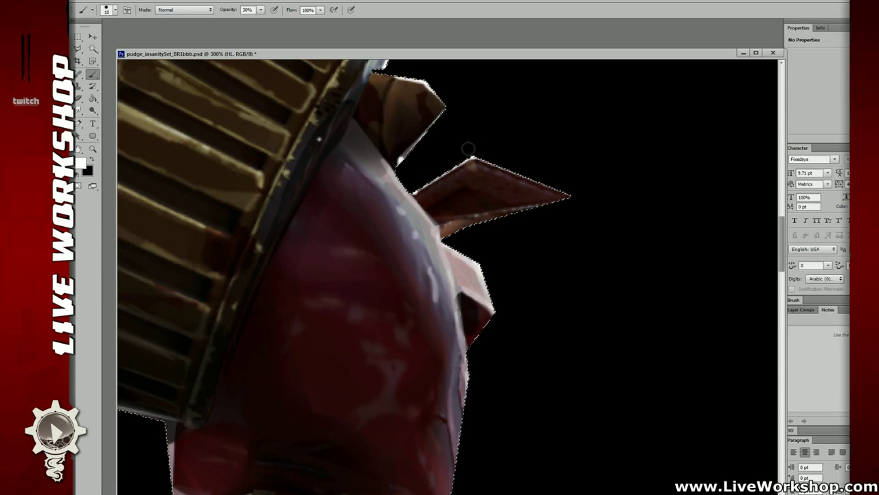
{"action": "left_click_drag", "start_coordinate": [536, 230], "coordinate": [571, 319]}
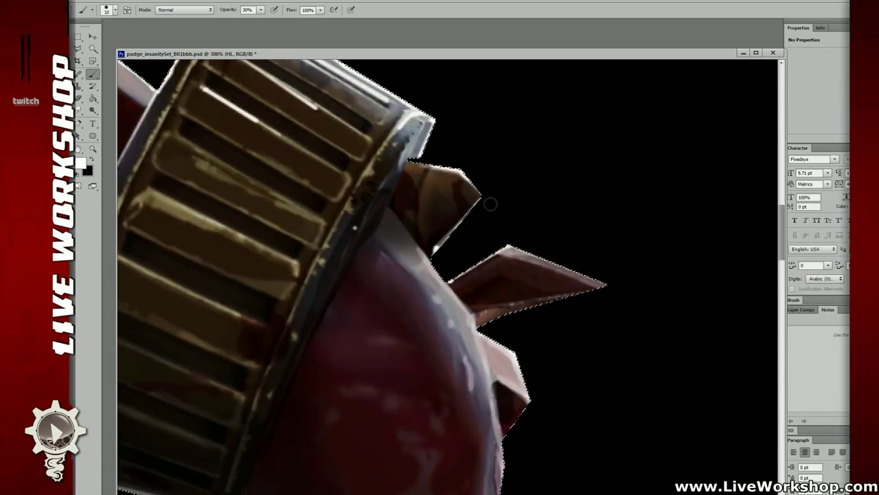
Dab small white glints across the red hand and soften them with the Blur tool at 50% strength.
{"action": "key", "text": "ctrl+minus"}
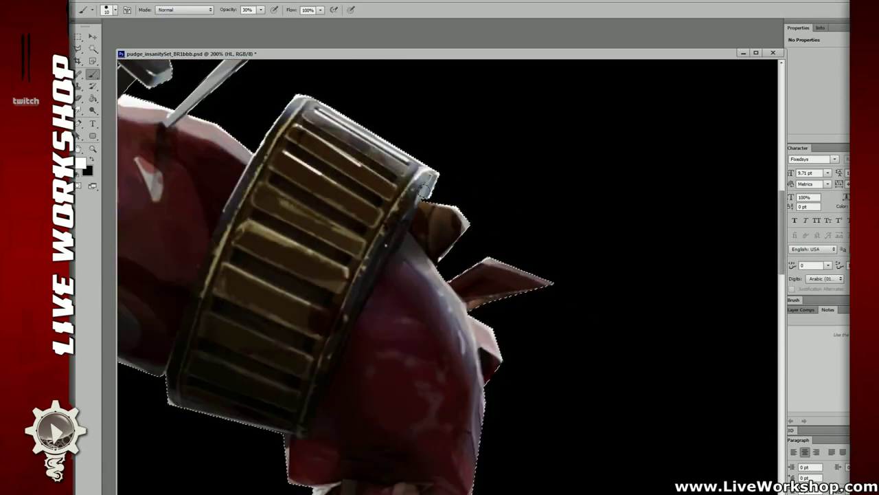
{"action": "mouse_move", "coordinate": [528, 421]}
{"action": "left_mouse_down"}
{"action": "mouse_move", "coordinate": [469, 251]}
{"action": "mouse_move", "coordinate": [477, 241]}
{"action": "left_mouse_up"}
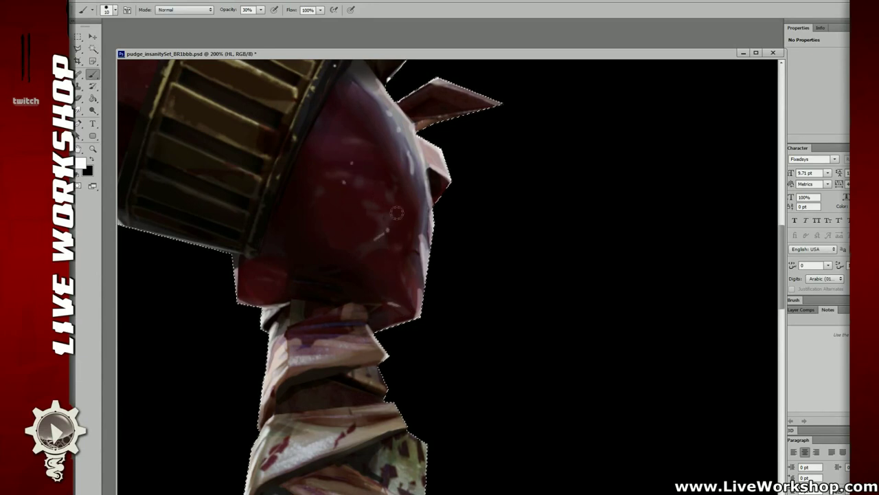
{"action": "key", "text": "r"}
{"action": "key", "text": "shift+r"}
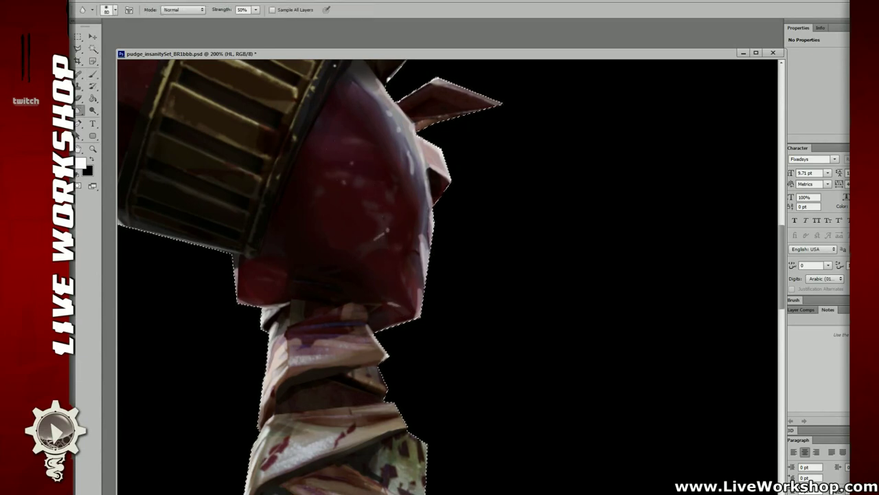
{"action": "left_click_drag", "start_coordinate": [358, 266], "coordinate": [493, 246]}
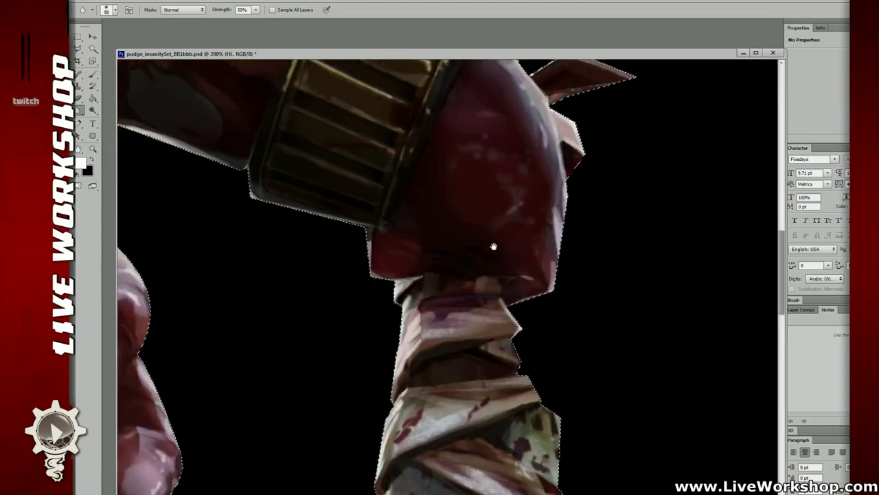
Review the painted highlights across the arm, mask, shoulders and looping gut, then over the whole upper body.
{"action": "key", "text": "ctrl+minus"}
{"action": "left_click_drag", "start_coordinate": [408, 145], "coordinate": [487, 265]}
{"action": "key", "text": "ctrl+plus"}
{"action": "key", "text": "ctrl+minus"}
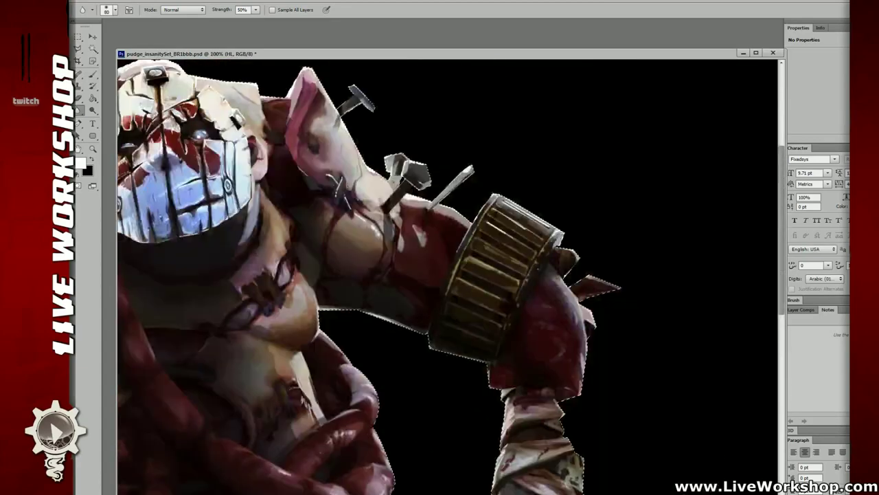
{"action": "left_click_drag", "start_coordinate": [360, 228], "coordinate": [376, 250]}
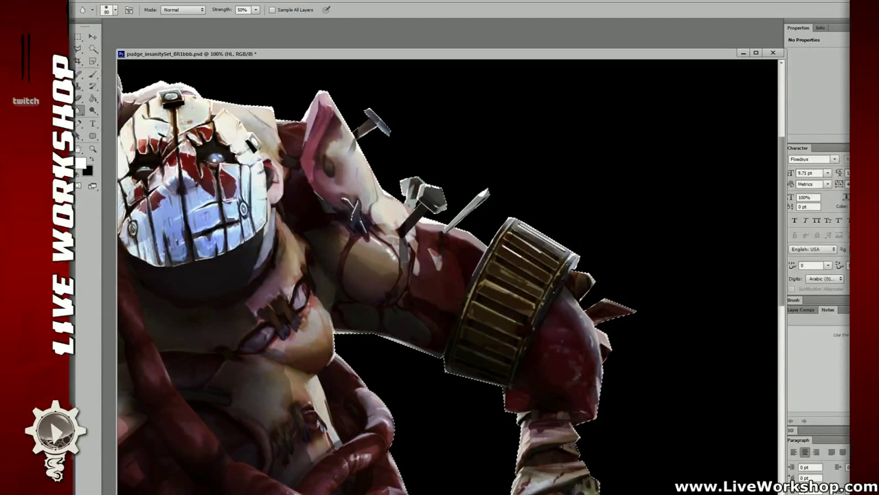
{"action": "left_click_drag", "start_coordinate": [435, 204], "coordinate": [511, 199]}
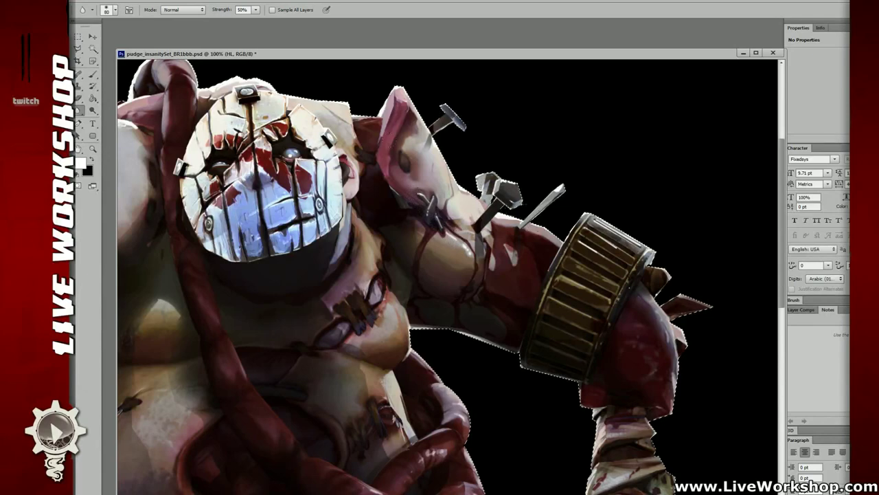
{"action": "left_click_drag", "start_coordinate": [474, 206], "coordinate": [593, 219]}
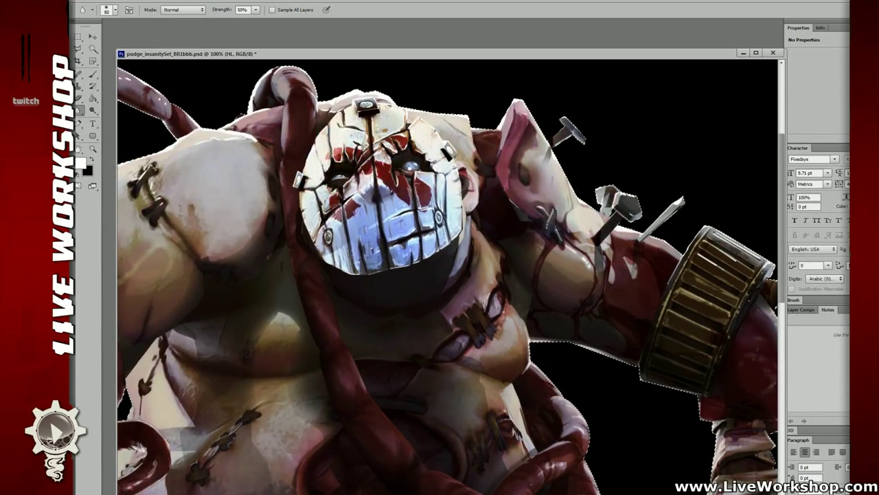
{"action": "left_click_drag", "start_coordinate": [206, 172], "coordinate": [299, 158]}
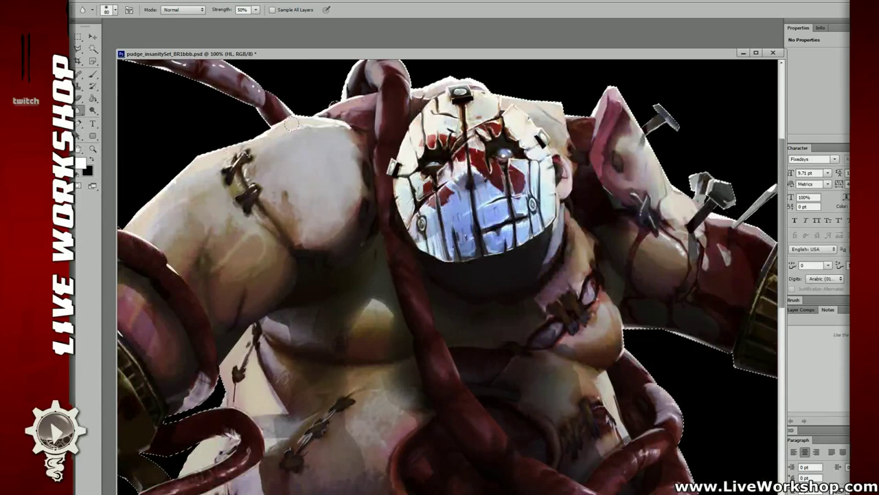
{"action": "left_click_drag", "start_coordinate": [213, 156], "coordinate": [299, 212]}
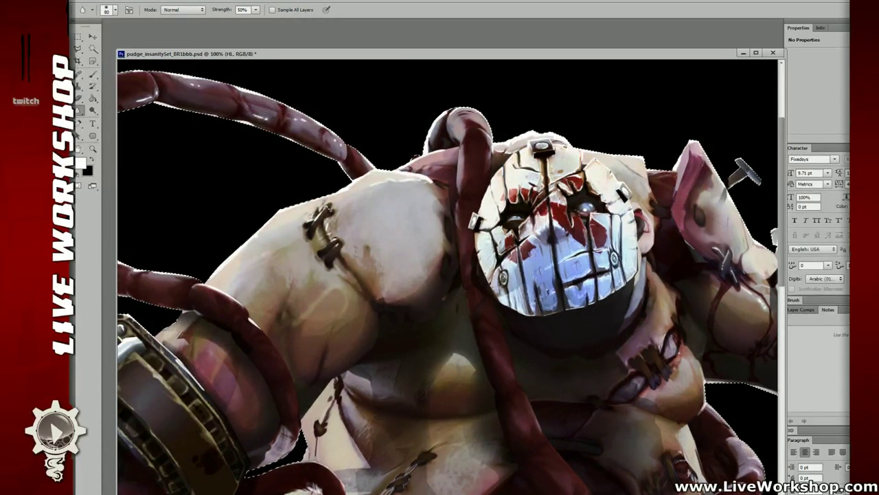
{"action": "left_click_drag", "start_coordinate": [221, 103], "coordinate": [281, 113]}
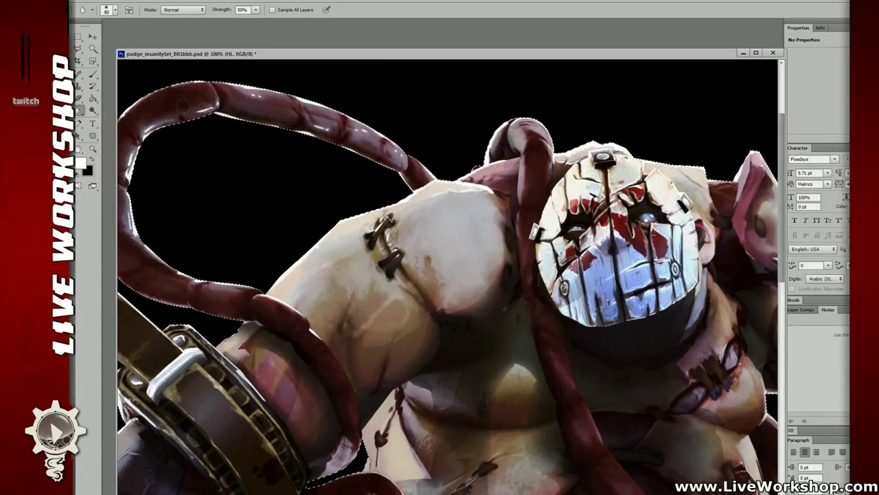
{"action": "key", "text": "ctrl+minus"}
{"action": "key", "text": "ctrl+minus"}
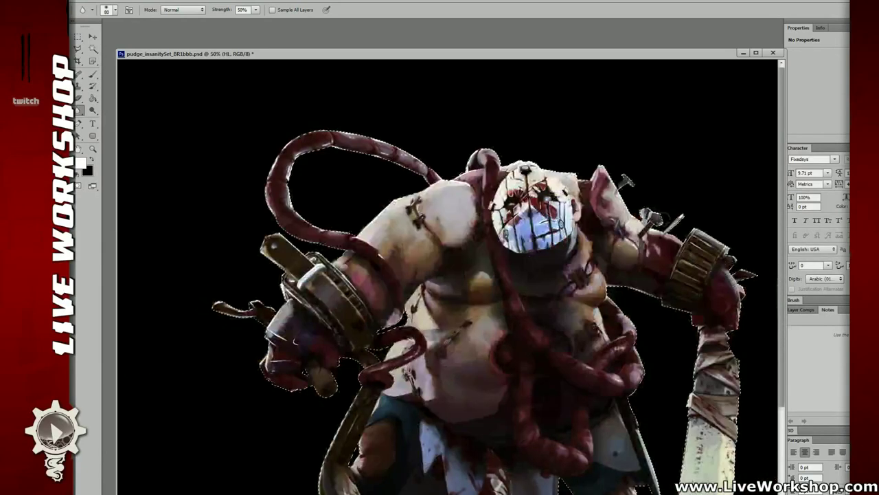
Clear the character selection and check the HL highlights by viewing them alone and by hiding them.
{"action": "key", "text": "m"}
{"action": "left_click_drag", "start_coordinate": [610, 176], "coordinate": [565, 149]}
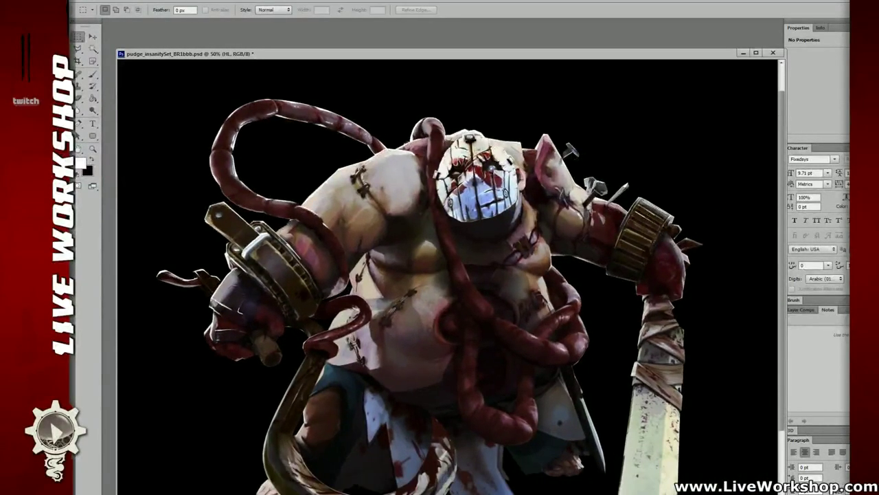
{"action": "key", "text": "shift+alt+e"}
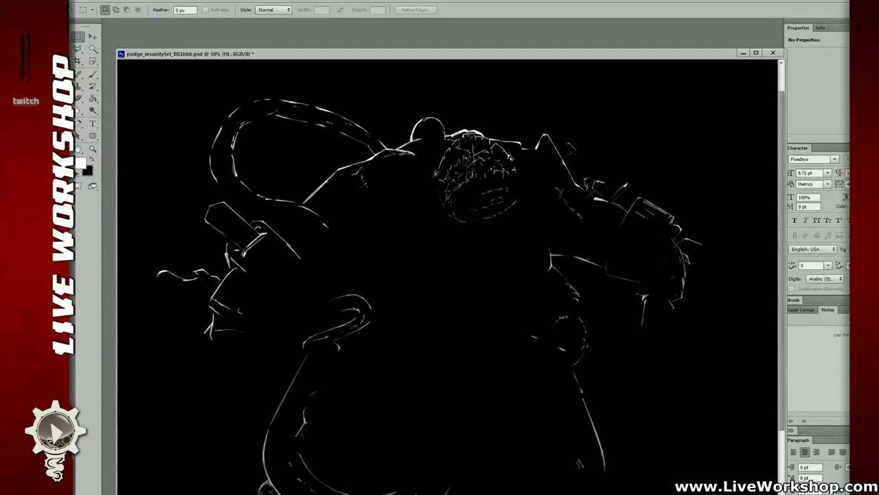
{"action": "key", "text": "shift+alt+n"}
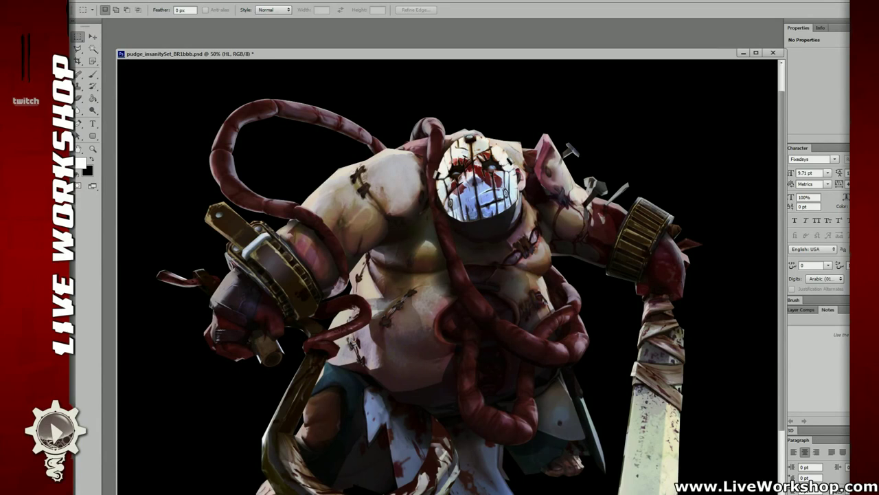
Make Layer 2 the active layer, loading and clearing the character outline selection while checking the layers.
{"action": "key", "text": "alt+bracketleft"}
{"action": "key", "text": "alt+bracketleft"}
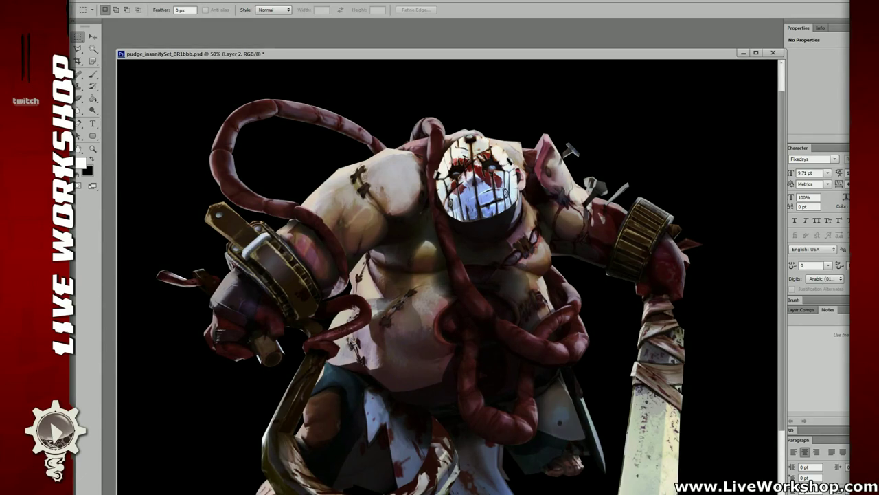
{"action": "left_click", "coordinate": [867, 220], "text": "ctrl"}
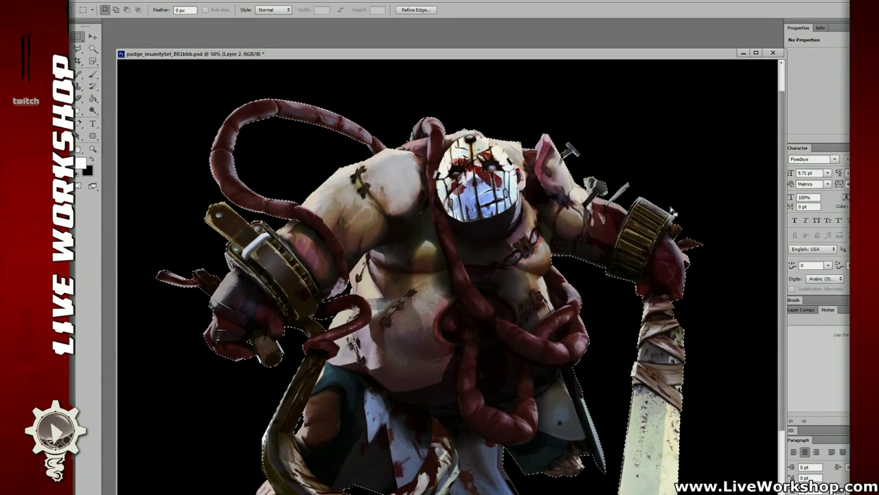
{"action": "key", "text": "ctrl+d"}
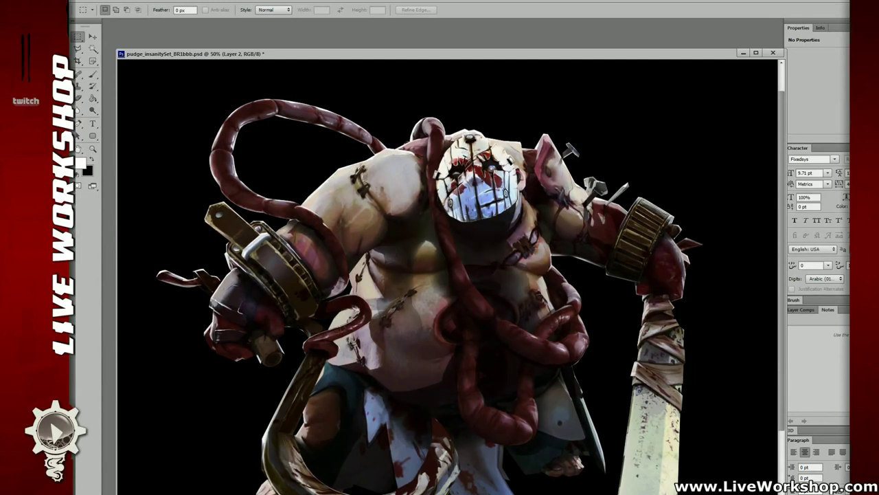
{"action": "key", "text": "ctrl+e"}
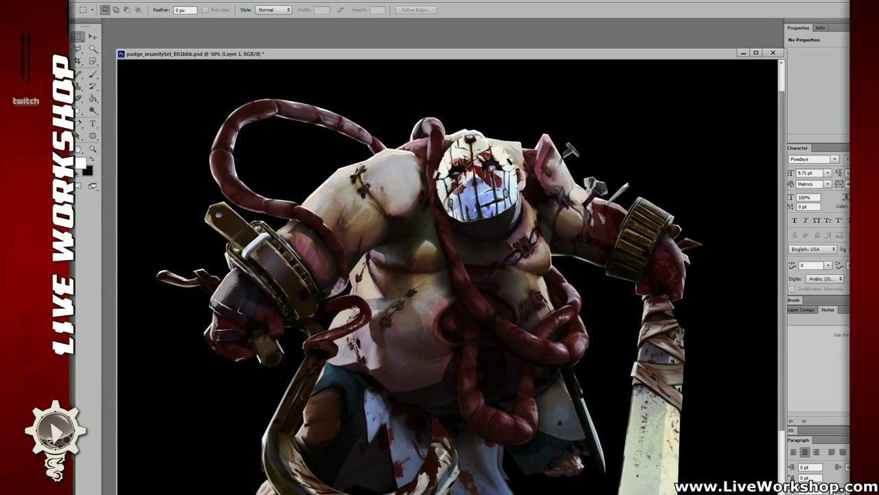
{"action": "key", "text": "Delete"}
{"action": "key", "text": "ctrl+alt+shift+n"}
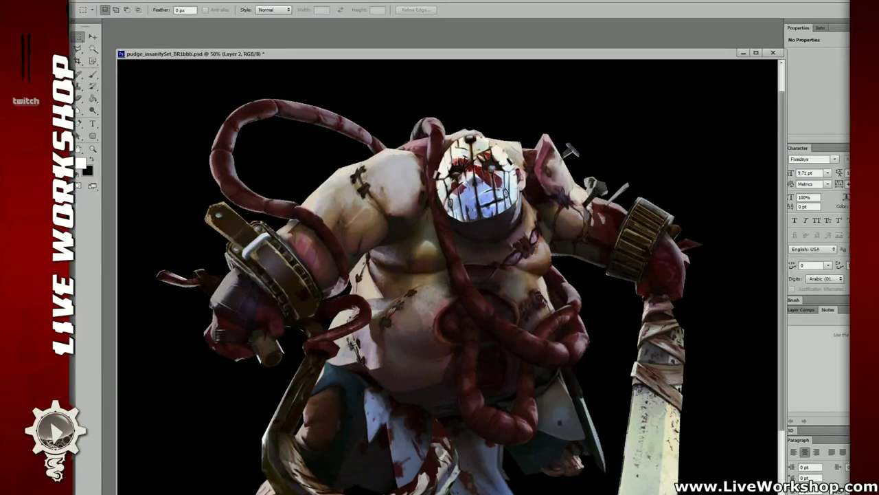
Duplicate Layer 2, keeping the default name for the copy.
{"action": "key", "text": "ctrl+minus"}
{"action": "key", "text": "ctrl+minus"}
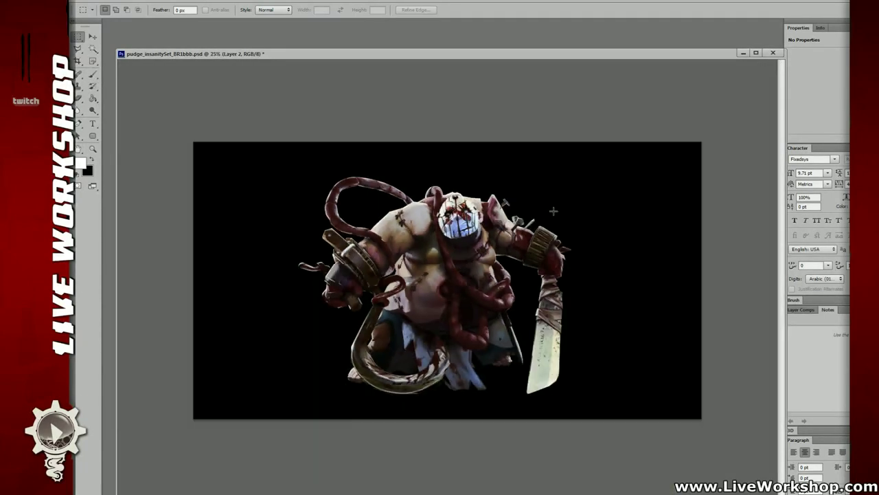
{"action": "key", "text": "ctrl+plus"}
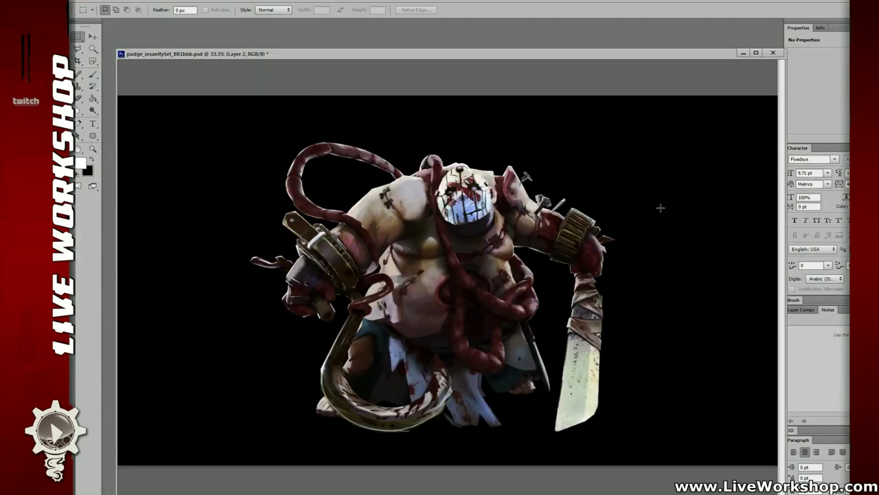
{"action": "key", "text": "ctrl+alt+j"}
{"action": "key", "text": "Return"}
Adjust the copy's color balance in the shadows and highlights with luminosity preserved, and save the document.
{"action": "key", "text": "ctrl+b"}
{"action": "left_click", "coordinate": [630, 298]}
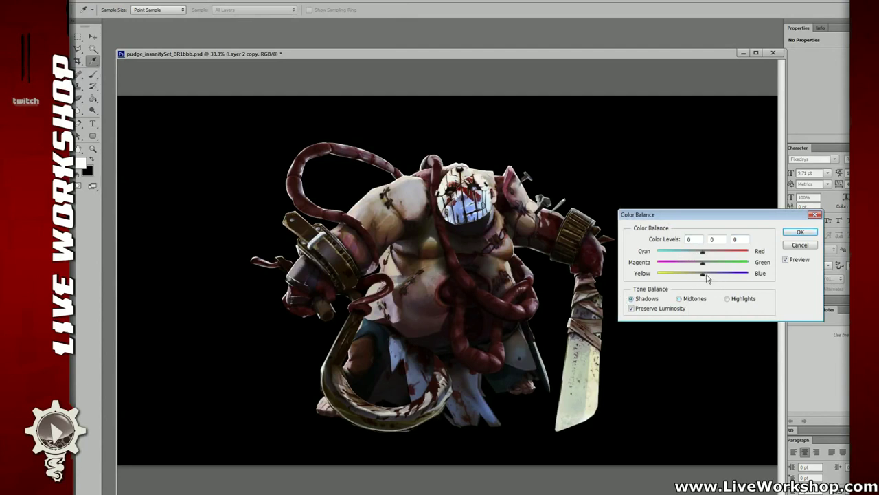
{"action": "left_click_drag", "start_coordinate": [708, 277], "coordinate": [702, 256]}
{"action": "left_click", "coordinate": [727, 298]}
{"action": "left_click", "coordinate": [792, 235]}
{"action": "key", "text": "ctrl+minus"}
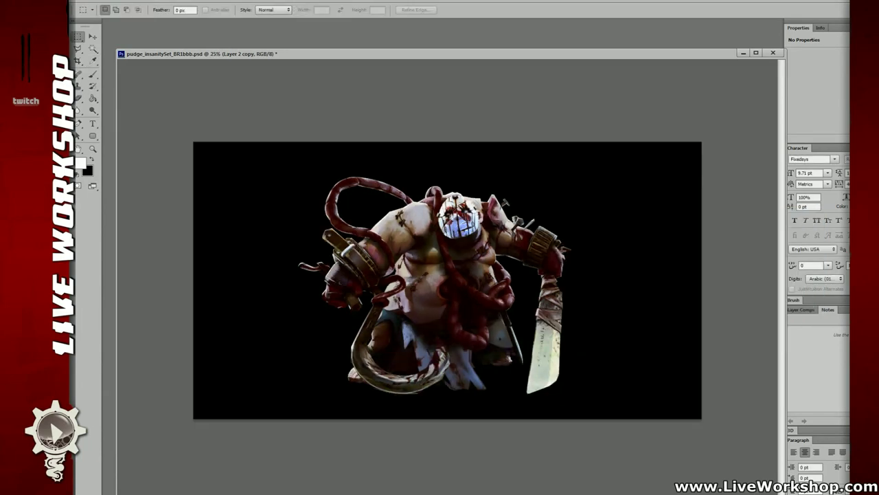
{"action": "key", "text": "ctrl+plus"}
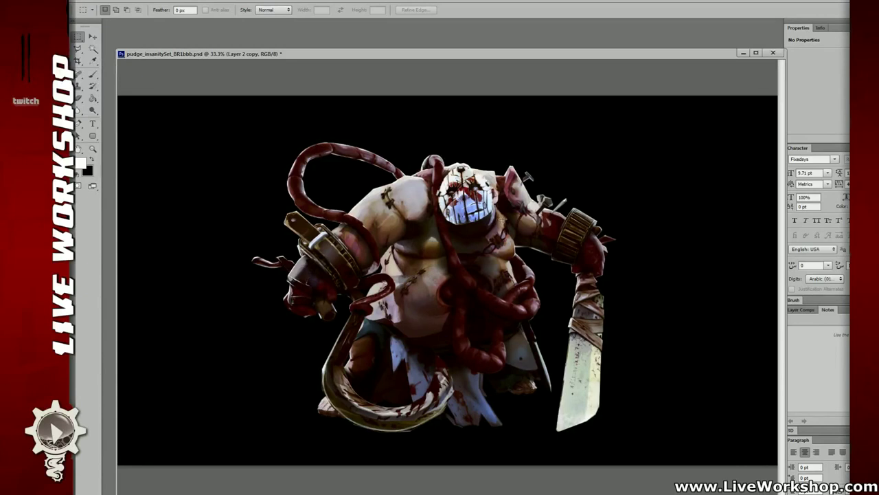
{"action": "key", "text": "ctrl+s"}
Compare the character with and without the color balance adjustment by repeatedly hiding and showing the layer copy.
{"action": "left_click_drag", "start_coordinate": [581, 179], "coordinate": [538, 189]}
{"action": "key", "text": "ctrl+plus"}
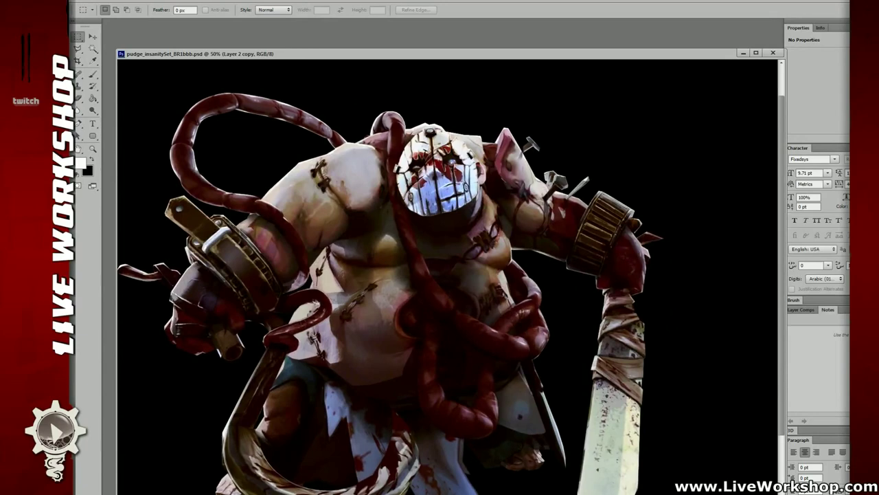
{"action": "key", "text": "ctrl+comma"}
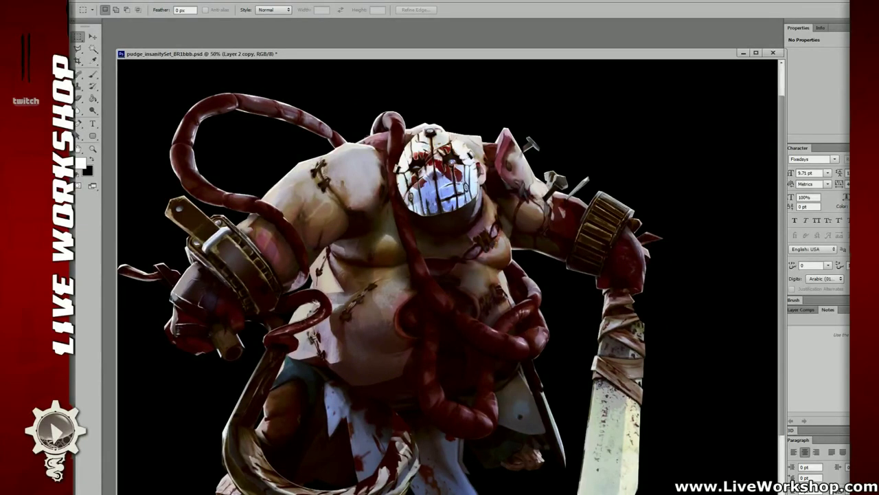
{"action": "key", "text": "ctrl+comma"}
{"action": "key", "text": "ctrl+comma"}
{"action": "key", "text": "ctrl+comma"}
{"action": "key", "text": "ctrl+comma"}
{"action": "key", "text": "ctrl+comma"}
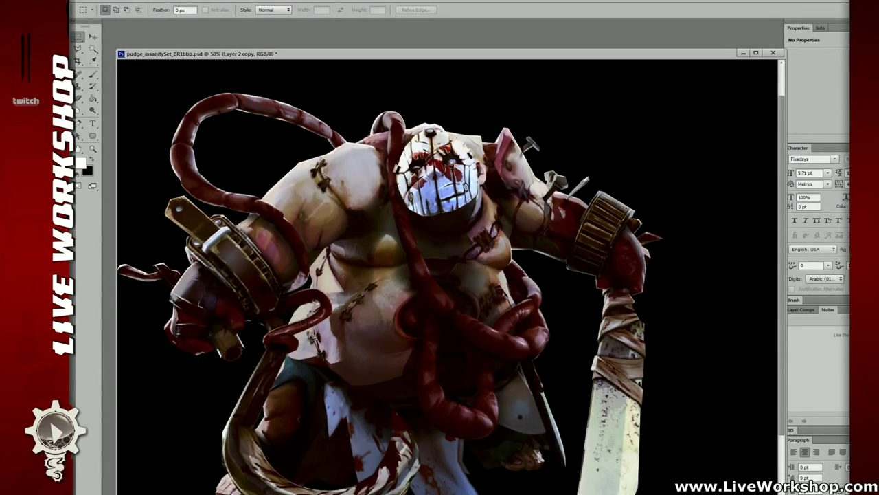
{"action": "key", "text": "ctrl+z"}
{"action": "key", "text": "ctrl+z"}
{"action": "key", "text": "ctrl+z"}
{"action": "key", "text": "ctrl+z"}
{"action": "key", "text": "ctrl+z"}
{"action": "key", "text": "ctrl+z"}
{"action": "key", "text": "ctrl+z"}
{"action": "key", "text": "ctrl+z"}
{"action": "key", "text": "ctrl+z"}
{"action": "key", "text": "ctrl+z"}
{"action": "key", "text": "ctrl+z"}
{"action": "key", "text": "ctrl+z"}
Make the HL layer active and brush a small white glint on the leather strap's rivet at 30% opacity.
{"action": "key", "text": "alt+bracketleft"}
{"action": "key", "text": "b"}
{"action": "scroll", "coordinate": [177, 218], "scroll_direction": "up", "scroll_amount": 4}
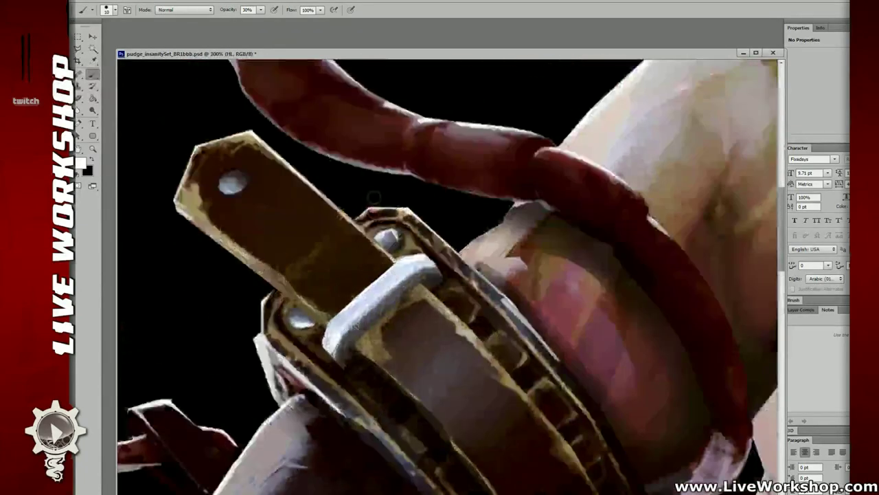
{"action": "left_click_drag", "start_coordinate": [319, 260], "coordinate": [469, 319]}
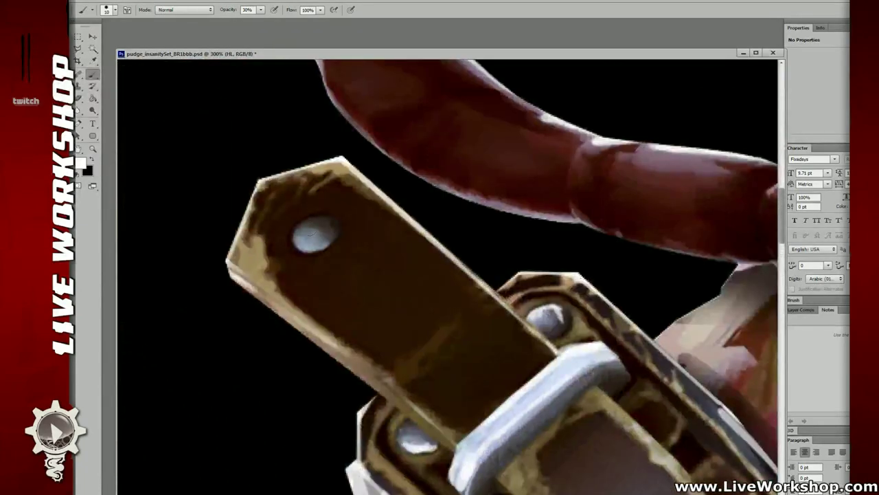
{"action": "left_click_drag", "start_coordinate": [303, 243], "coordinate": [308, 243]}
{"action": "left_click_drag", "start_coordinate": [483, 203], "coordinate": [362, 205]}
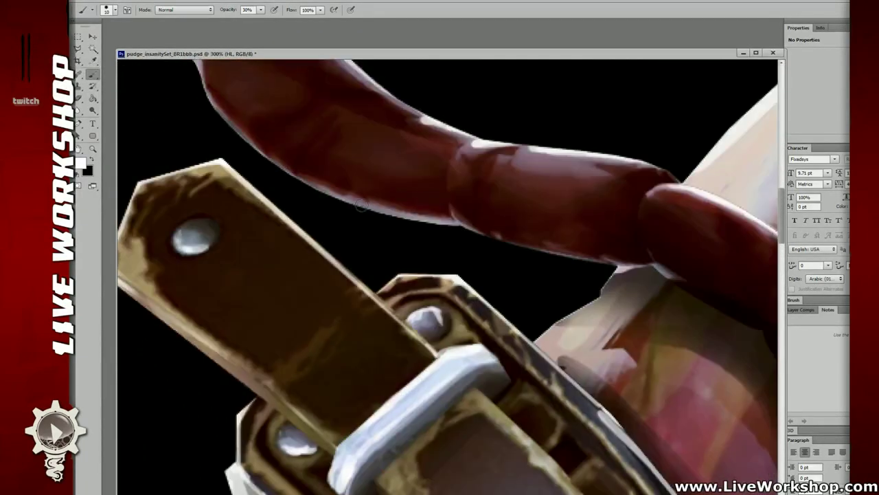
Brush a white highlight on the arm guard's leather band and soften it with the Blur tool at 50% strength.
{"action": "left_click_drag", "start_coordinate": [502, 296], "coordinate": [395, 233]}
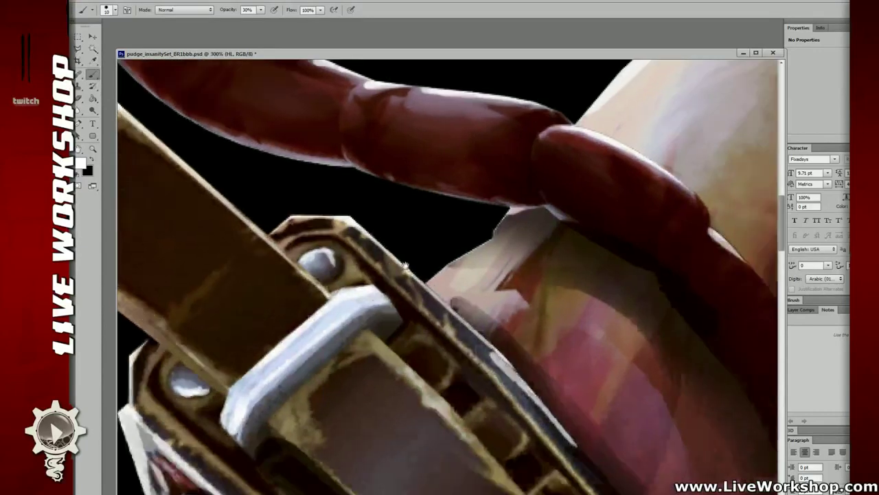
{"action": "key", "text": "ctrl+minus"}
{"action": "key", "text": "ctrl+minus"}
{"action": "key", "text": "ctrl+minus"}
{"action": "key", "text": "ctrl+plus"}
{"action": "mouse_move", "coordinate": [387, 313]}
{"action": "left_mouse_down"}
{"action": "mouse_move", "coordinate": [364, 281]}
{"action": "mouse_move", "coordinate": [403, 294]}
{"action": "mouse_move", "coordinate": [398, 300]}
{"action": "left_mouse_up"}
{"action": "key", "text": "r"}
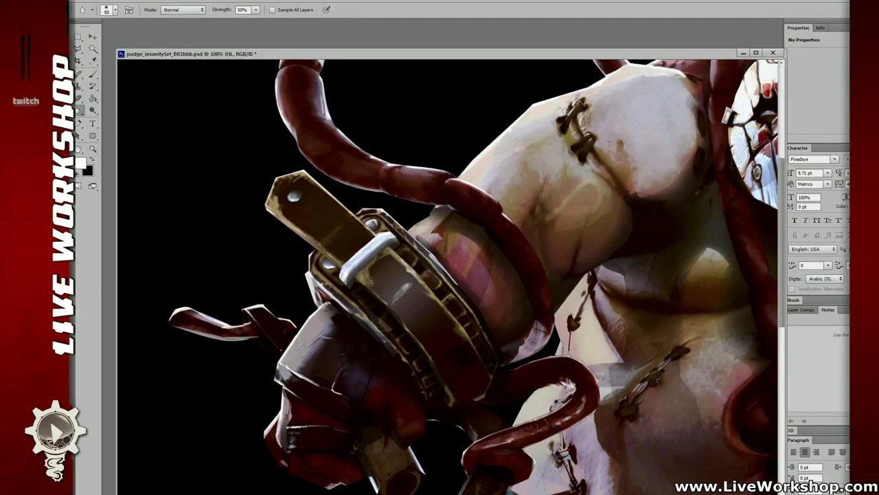
{"action": "key", "text": "b"}
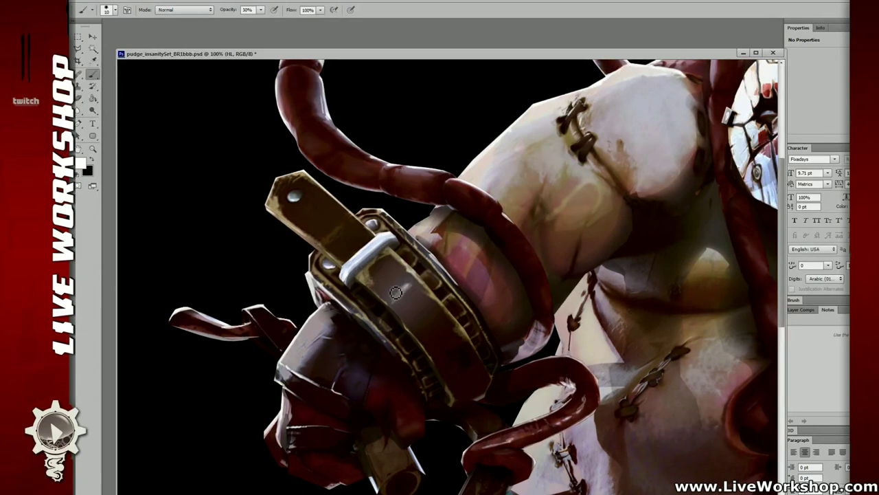
Paint thin white highlights on the hand wrap and along the wooden handle's end rim, softening them with the Blur tool.
{"action": "scroll", "coordinate": [414, 310], "scroll_direction": "down", "scroll_amount": 1}
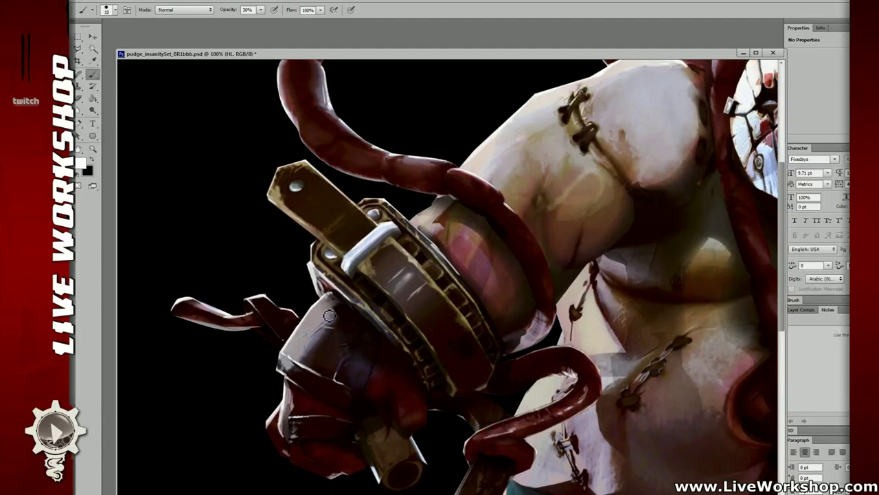
{"action": "scroll", "coordinate": [316, 338], "scroll_direction": "down", "scroll_amount": 2}
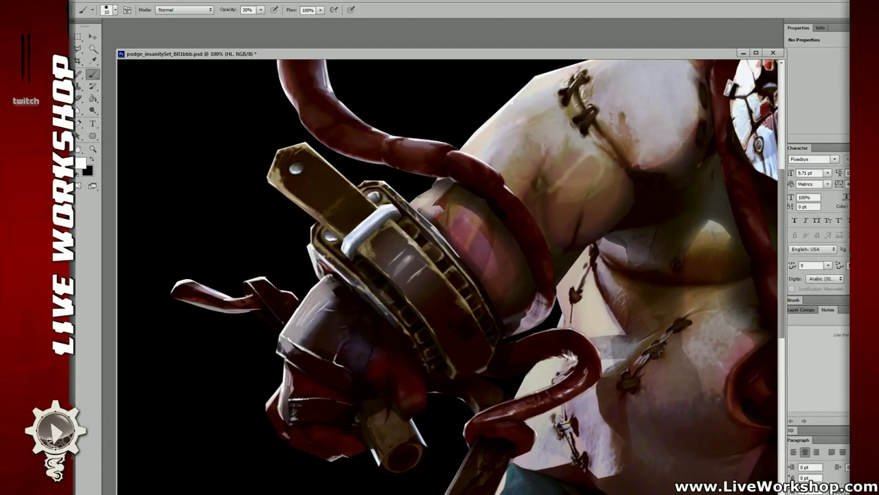
{"action": "mouse_move", "coordinate": [364, 378]}
{"action": "left_mouse_down"}
{"action": "mouse_move", "coordinate": [358, 367]}
{"action": "mouse_move", "coordinate": [325, 373]}
{"action": "mouse_move", "coordinate": [330, 425]}
{"action": "left_mouse_up"}
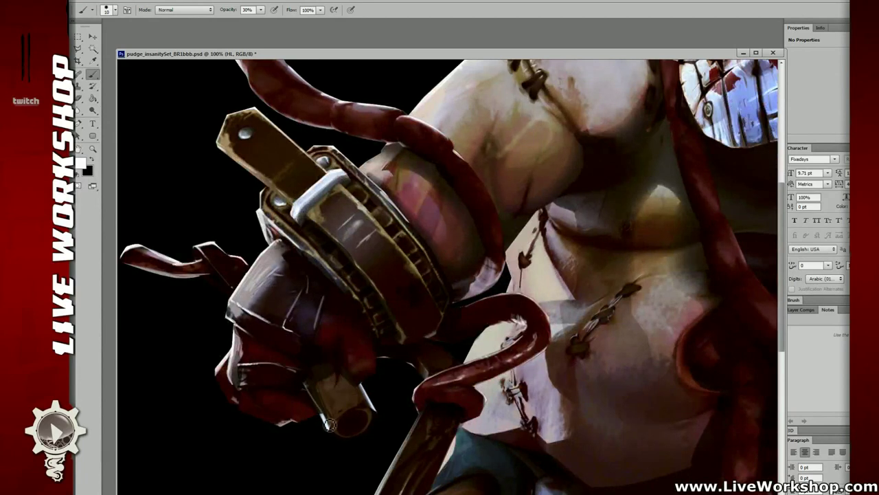
{"action": "left_click_drag", "start_coordinate": [314, 394], "coordinate": [331, 431]}
{"action": "mouse_move", "coordinate": [333, 433]}
{"action": "left_mouse_down"}
{"action": "mouse_move", "coordinate": [345, 443]}
{"action": "mouse_move", "coordinate": [371, 432]}
{"action": "left_mouse_up"}
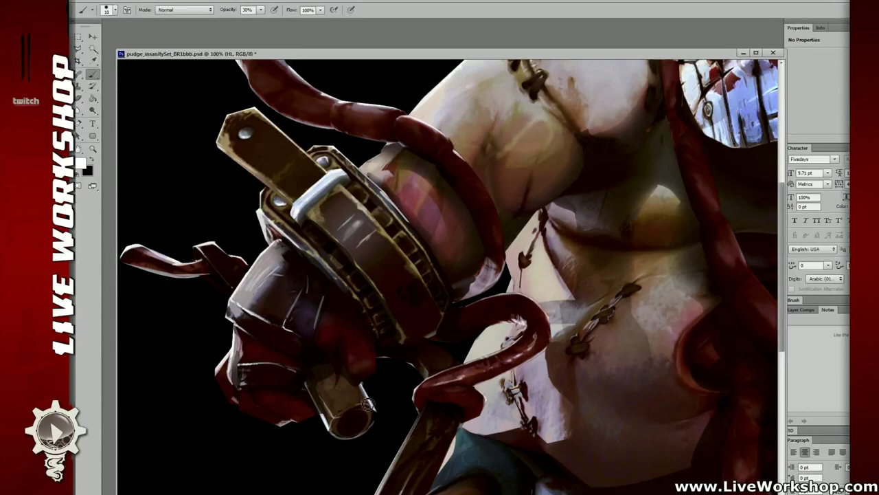
{"action": "key", "text": "r"}
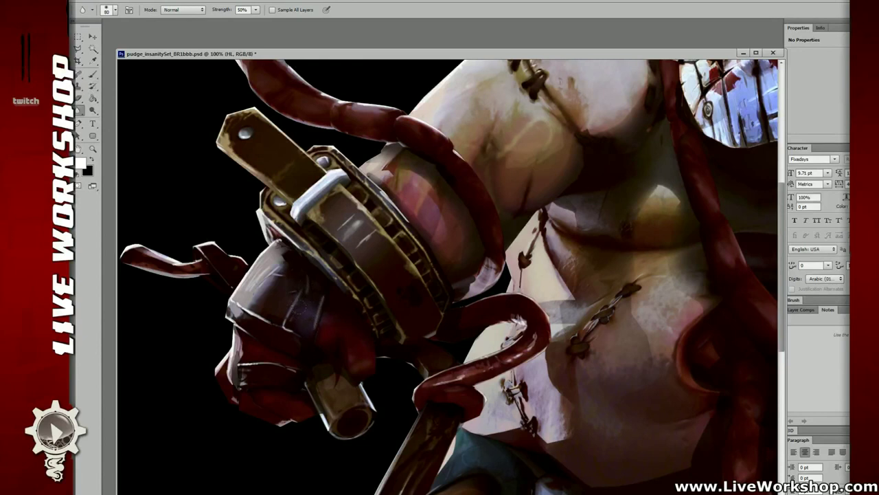
Set the Eraser opacity to 45% and fade the new highlights on the hand wrap and the arm guard's leather band.
{"action": "key", "text": "e"}
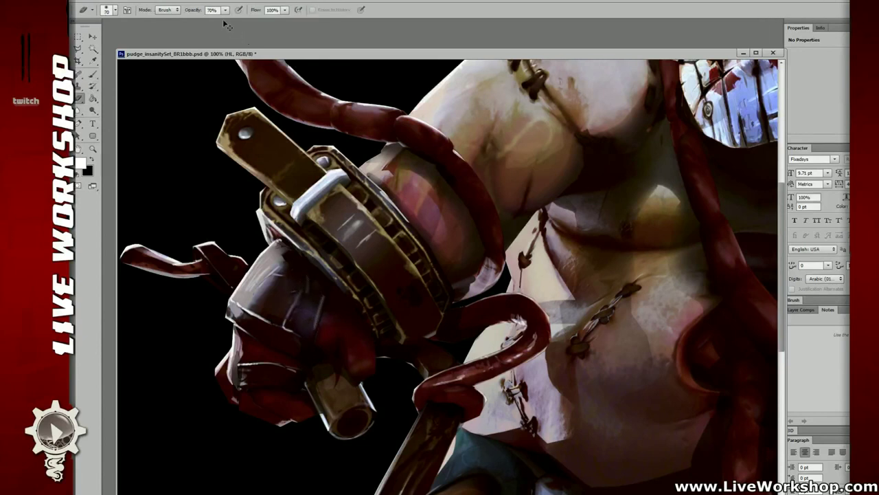
{"action": "left_click", "coordinate": [225, 11]}
{"action": "left_click_drag", "start_coordinate": [226, 22], "coordinate": [213, 22]}
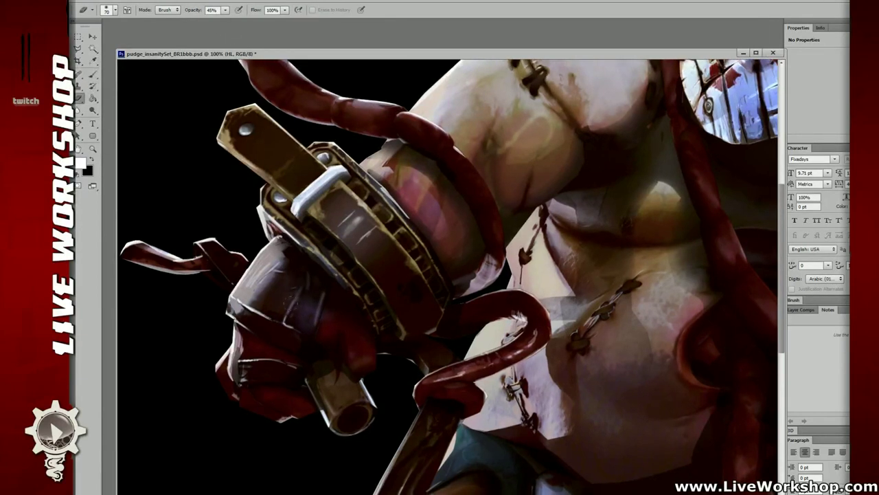
{"action": "left_click_drag", "start_coordinate": [319, 295], "coordinate": [320, 309]}
{"action": "key", "text": "r"}
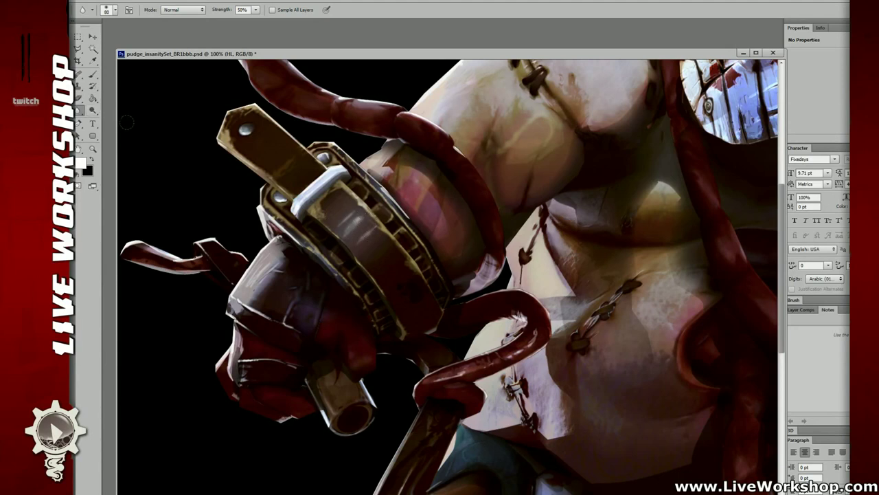
{"action": "key", "text": "e"}
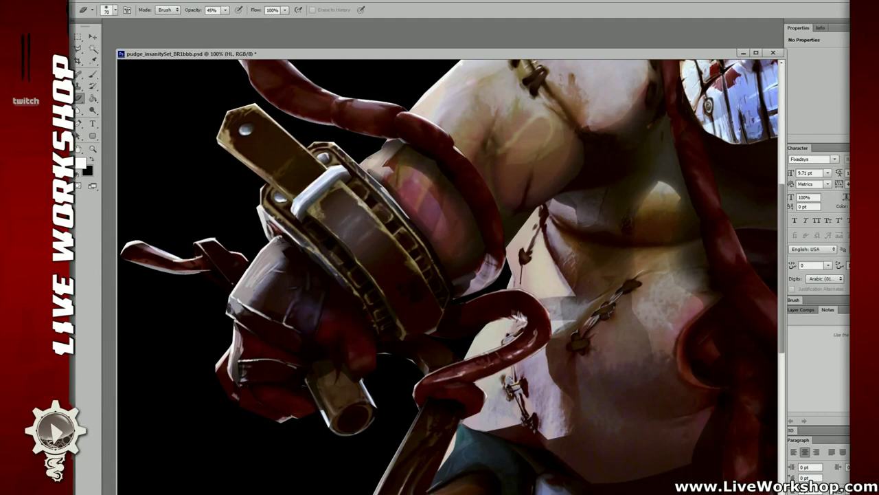
Brush faint white streaks along the leather strap, blur them at 50% strength and partly erase them at 45% opacity.
{"action": "mouse_move", "coordinate": [392, 195]}
{"action": "left_mouse_down"}
{"action": "mouse_move", "coordinate": [349, 251]}
{"action": "mouse_move", "coordinate": [363, 255]}
{"action": "left_mouse_up"}
{"action": "key", "text": "b"}
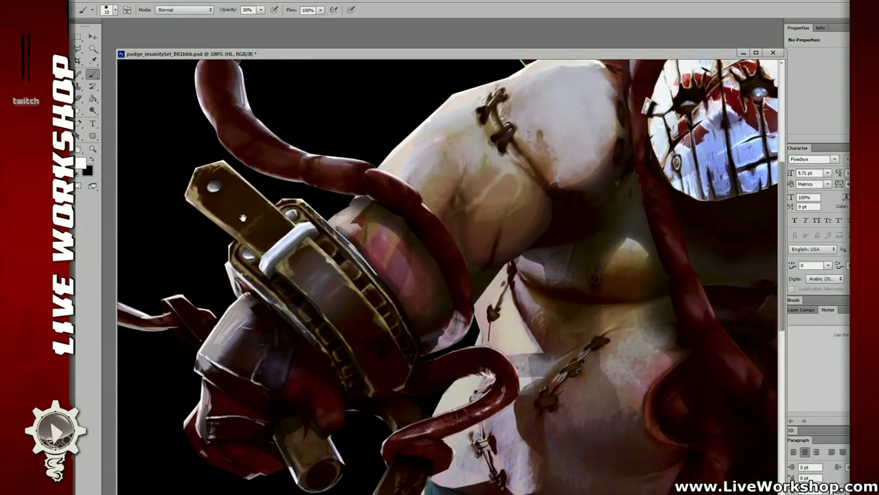
{"action": "mouse_move", "coordinate": [212, 188]}
{"action": "left_mouse_down"}
{"action": "mouse_move", "coordinate": [274, 214]}
{"action": "mouse_move", "coordinate": [272, 233]}
{"action": "mouse_move", "coordinate": [305, 222]}
{"action": "mouse_move", "coordinate": [286, 233]}
{"action": "mouse_move", "coordinate": [273, 218]}
{"action": "left_mouse_up"}
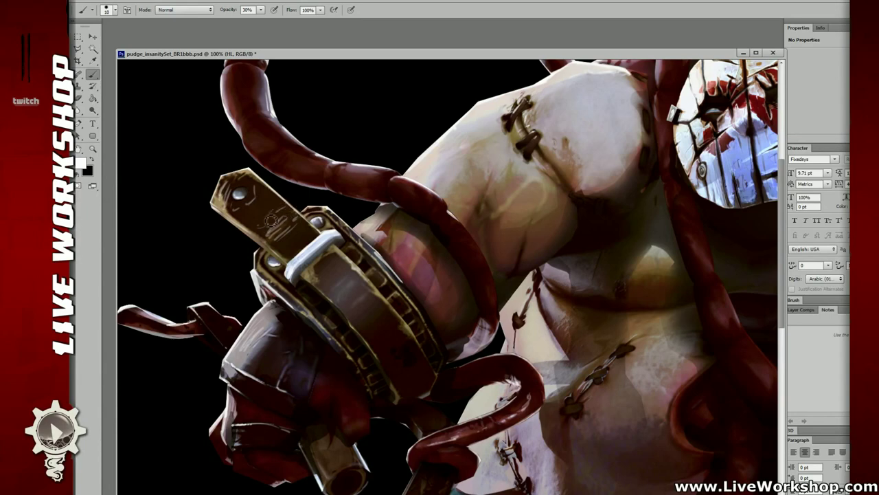
{"action": "key", "text": "r"}
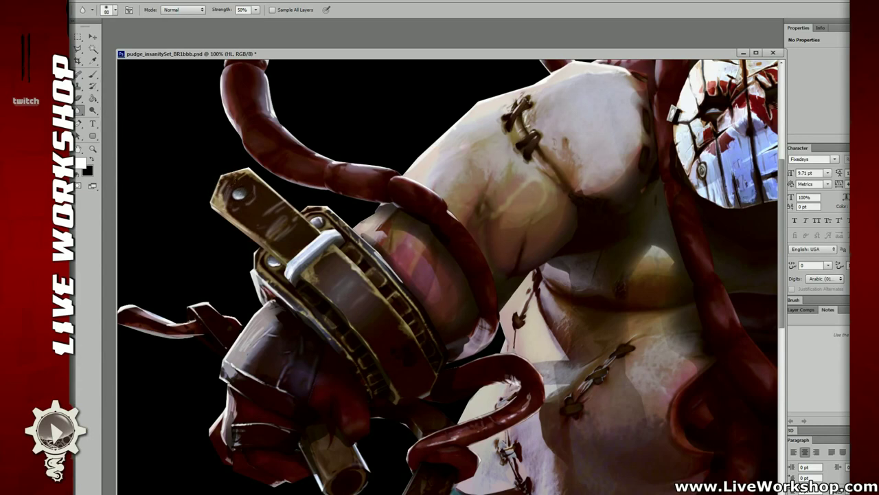
{"action": "key", "text": "b"}
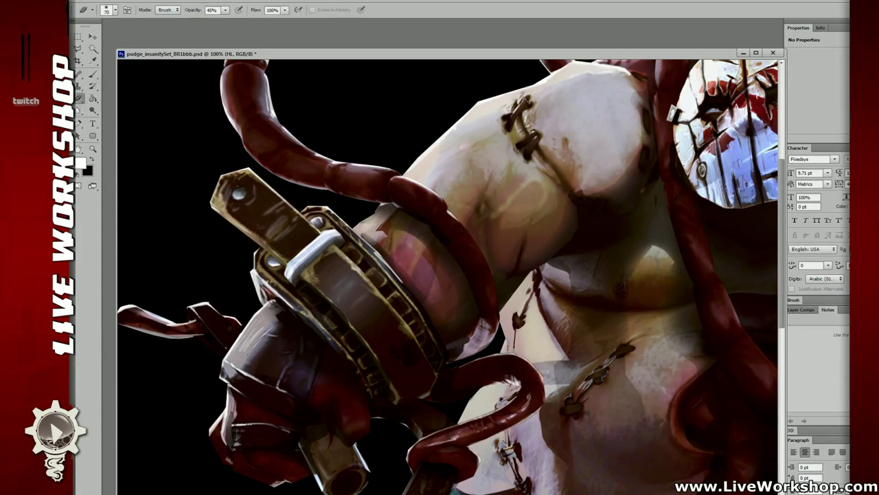
{"action": "mouse_move", "coordinate": [265, 206]}
{"action": "left_mouse_down"}
{"action": "mouse_move", "coordinate": [283, 229]}
{"action": "mouse_move", "coordinate": [267, 235]}
{"action": "left_mouse_up"}
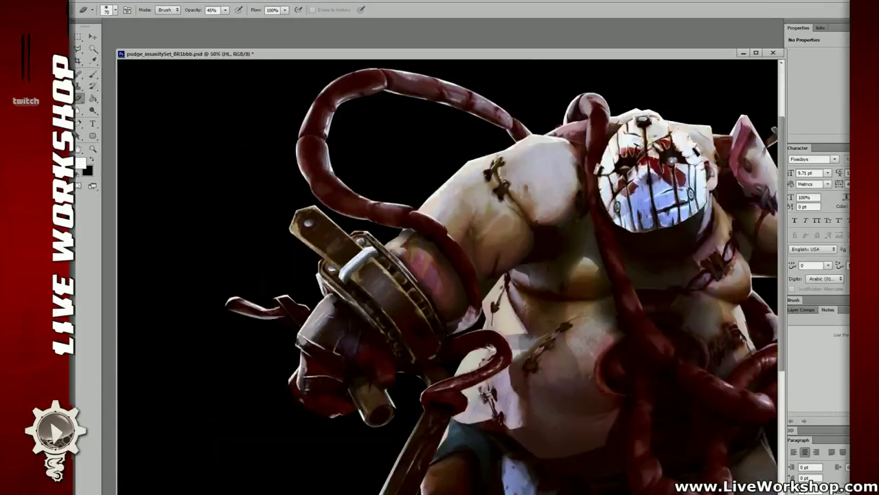
Brush soft white highlights at 30% opacity on the stitched shoulder and the upper arm beside it.
{"action": "key", "text": "ctrl+minus"}
{"action": "key", "text": "ctrl+minus"}
{"action": "key", "text": "ctrl+minus"}
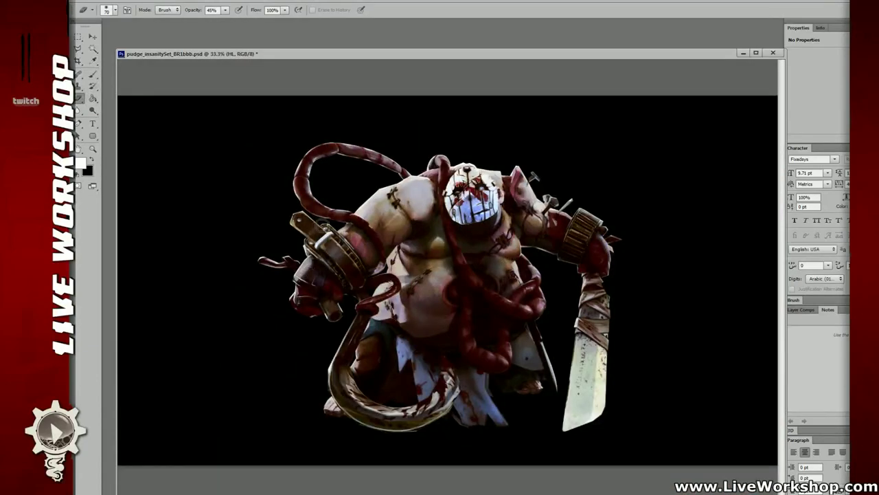
{"action": "scroll", "coordinate": [315, 225], "scroll_direction": "up", "scroll_amount": 2}
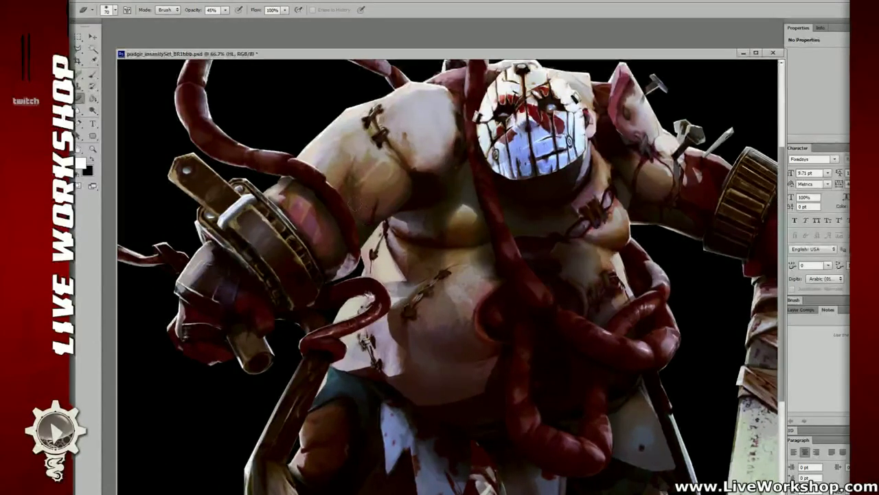
{"action": "key", "text": "b"}
{"action": "mouse_move", "coordinate": [364, 229]}
{"action": "left_mouse_down"}
{"action": "mouse_move", "coordinate": [383, 253]}
{"action": "mouse_move", "coordinate": [334, 298]}
{"action": "left_mouse_up"}
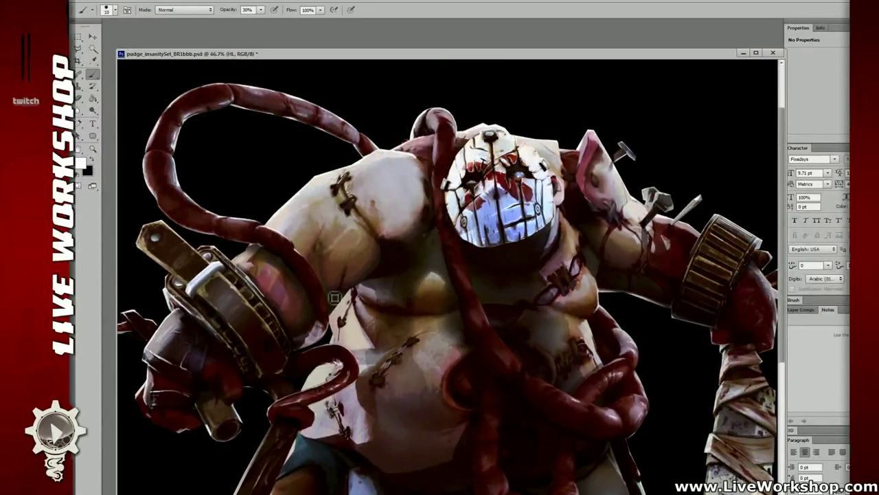
{"action": "left_click_drag", "start_coordinate": [413, 172], "coordinate": [489, 231]}
{"action": "key", "text": "ctrl+plus"}
{"action": "key", "text": "ctrl+plus"}
{"action": "left_click_drag", "start_coordinate": [281, 249], "coordinate": [256, 206]}
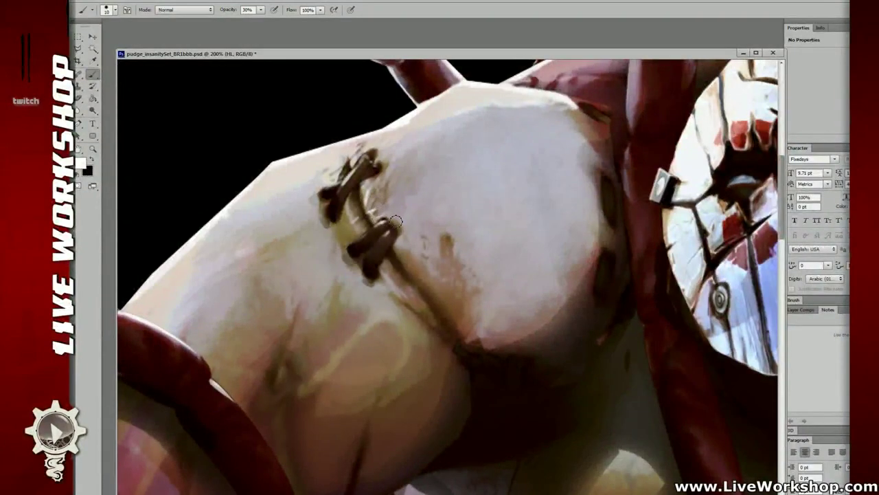
{"action": "left_click_drag", "start_coordinate": [396, 220], "coordinate": [342, 217]}
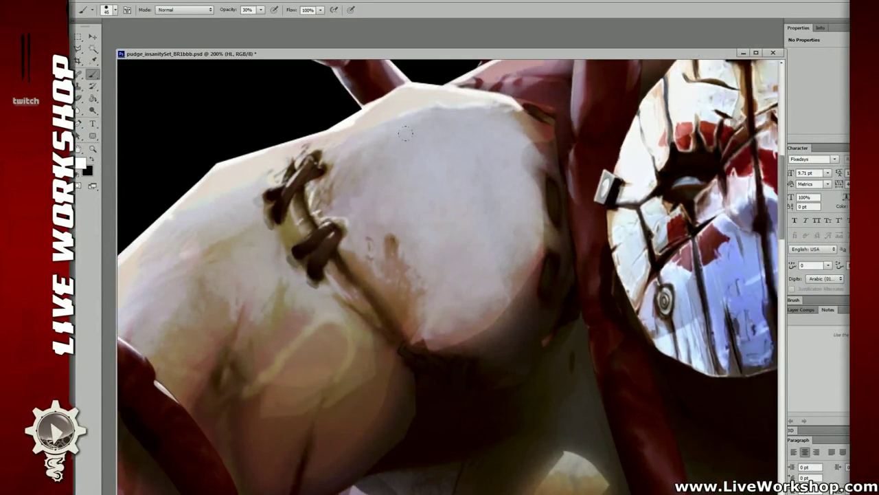
{"action": "left_click_drag", "start_coordinate": [432, 138], "coordinate": [484, 140]}
{"action": "mouse_move", "coordinate": [374, 115]}
{"action": "left_mouse_down"}
{"action": "mouse_move", "coordinate": [395, 154]}
{"action": "mouse_move", "coordinate": [445, 135]}
{"action": "mouse_move", "coordinate": [382, 151]}
{"action": "left_mouse_up"}
{"action": "left_click_drag", "start_coordinate": [487, 153], "coordinate": [507, 156]}
{"action": "mouse_move", "coordinate": [200, 219]}
{"action": "left_mouse_down"}
{"action": "mouse_move", "coordinate": [235, 194]}
{"action": "mouse_move", "coordinate": [146, 276]}
{"action": "left_mouse_up"}
{"action": "left_click_drag", "start_coordinate": [289, 235], "coordinate": [349, 238]}
Fade the new white highlights on the shoulder and upper arm with the Eraser at 45% opacity.
{"action": "key", "text": "r"}
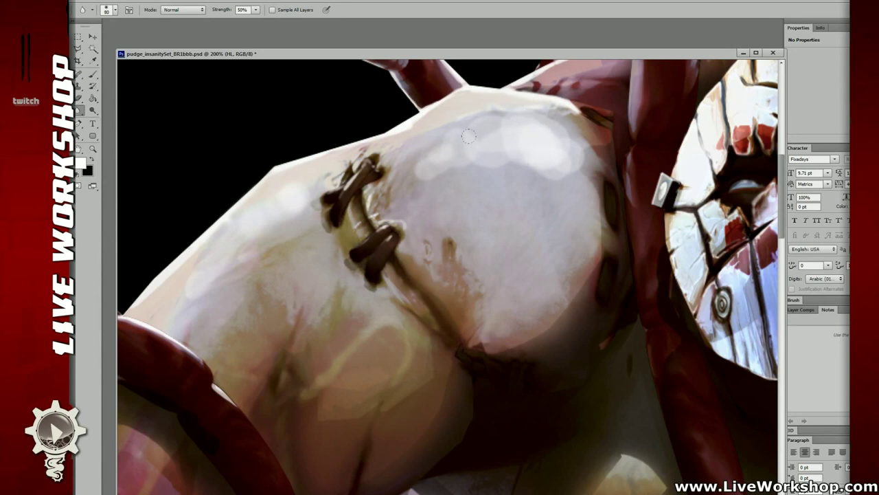
{"action": "key", "text": "b"}
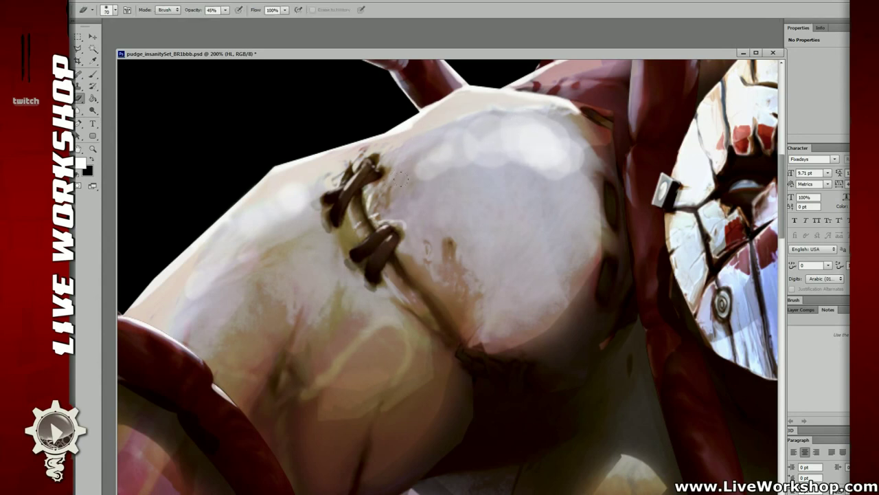
{"action": "mouse_move", "coordinate": [404, 173]}
{"action": "left_mouse_down"}
{"action": "mouse_move", "coordinate": [423, 142]}
{"action": "mouse_move", "coordinate": [491, 148]}
{"action": "mouse_move", "coordinate": [454, 111]}
{"action": "mouse_move", "coordinate": [526, 113]}
{"action": "mouse_move", "coordinate": [522, 163]}
{"action": "mouse_move", "coordinate": [524, 103]}
{"action": "mouse_move", "coordinate": [513, 165]}
{"action": "mouse_move", "coordinate": [525, 169]}
{"action": "mouse_move", "coordinate": [541, 128]}
{"action": "mouse_move", "coordinate": [549, 161]}
{"action": "left_mouse_up"}
{"action": "key", "text": "ctrl+z"}
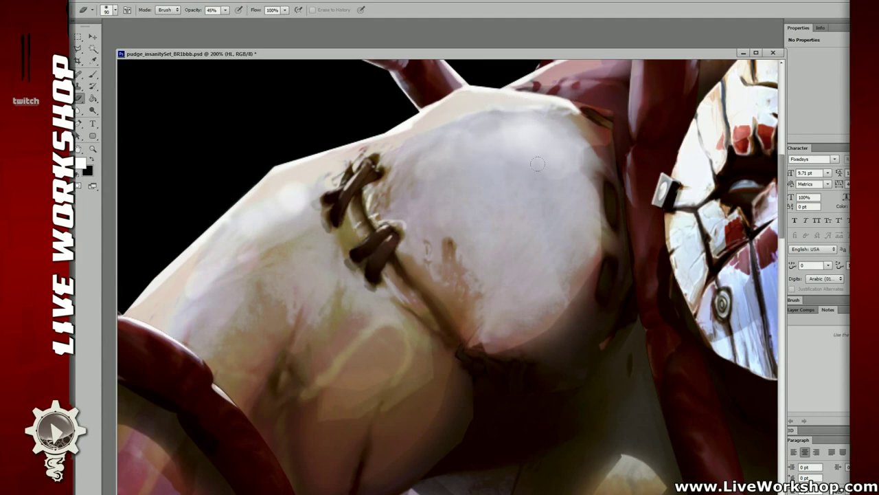
{"action": "left_click_drag", "start_coordinate": [261, 200], "coordinate": [215, 249]}
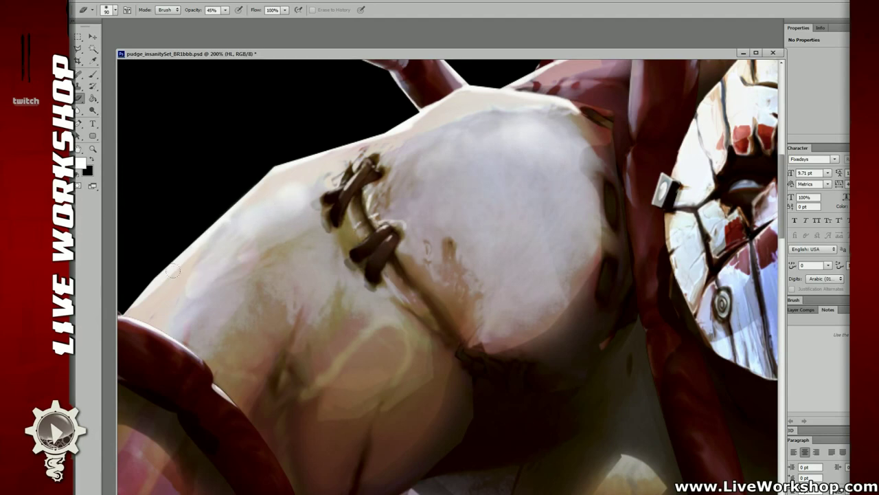
Add an Inner Glow effect to the Layer 2 copy layer and change the glow color to light blue.
{"action": "key", "text": "ctrl+minus"}
{"action": "key", "text": "ctrl+minus"}
{"action": "left_click_drag", "start_coordinate": [599, 249], "coordinate": [465, 158]}
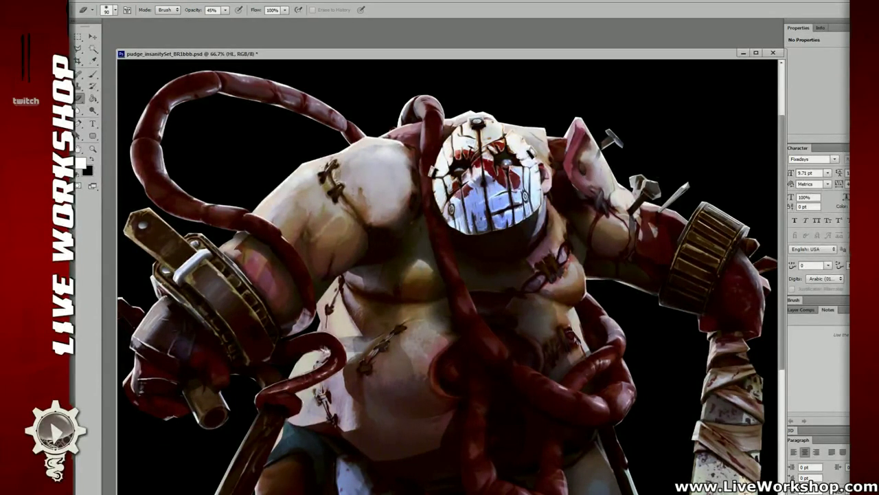
{"action": "double_click", "coordinate": [867, 189]}
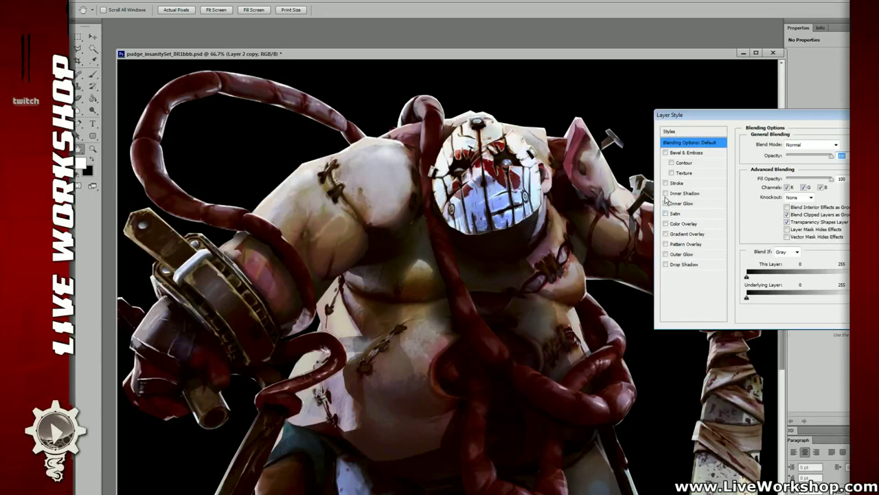
{"action": "left_click", "coordinate": [691, 204]}
{"action": "left_click", "coordinate": [771, 177]}
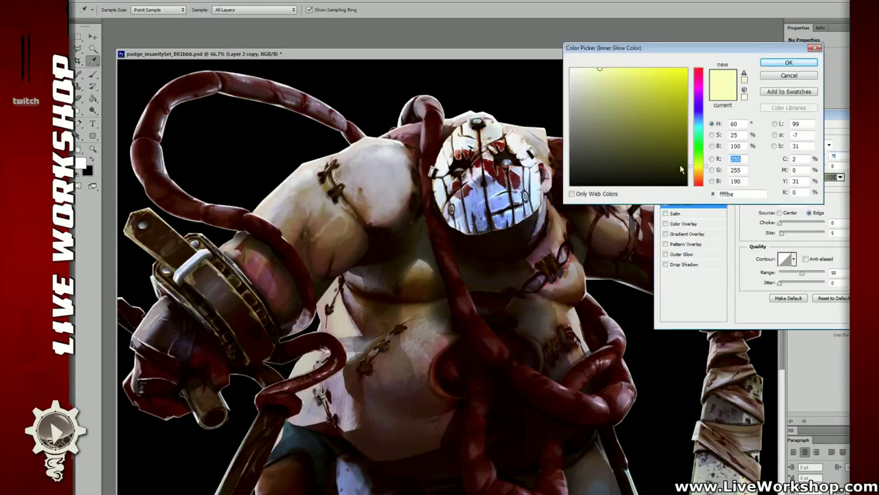
{"action": "left_click", "coordinate": [699, 121]}
{"action": "left_click", "coordinate": [640, 104]}
{"action": "left_click_drag", "start_coordinate": [640, 104], "coordinate": [616, 66]}
{"action": "left_click", "coordinate": [789, 62]}
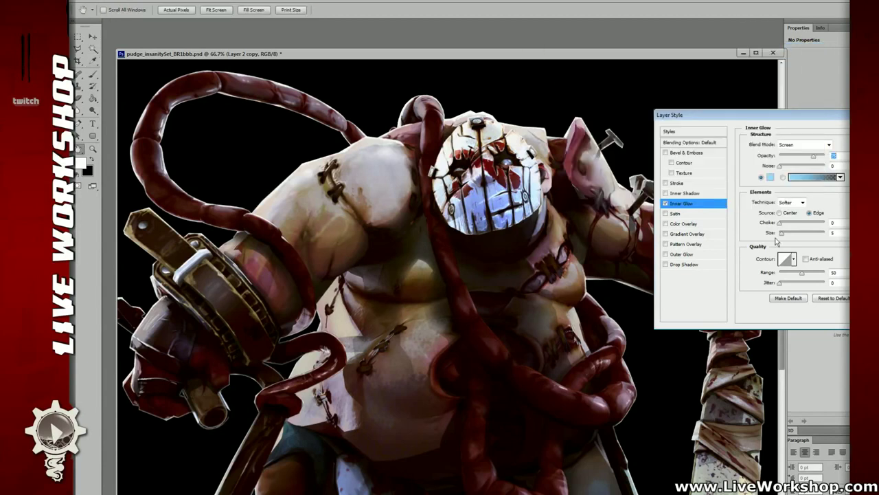
Set the Inner Glow's opacity to 15% and choke to 7%, enlarge its size, and apply the effect.
{"action": "key", "text": "ctrl+minus"}
{"action": "left_click_drag", "start_coordinate": [782, 234], "coordinate": [789, 236]}
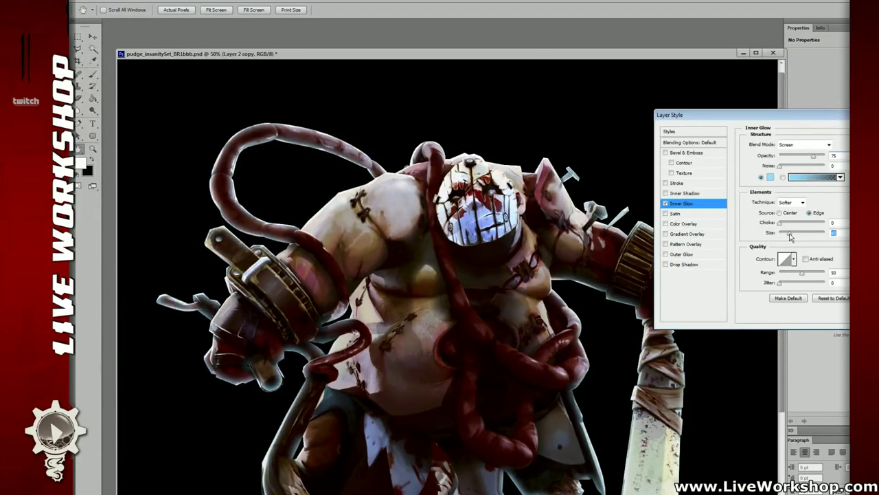
{"action": "left_click", "coordinate": [813, 157]}
{"action": "left_click_drag", "start_coordinate": [813, 158], "coordinate": [789, 160]}
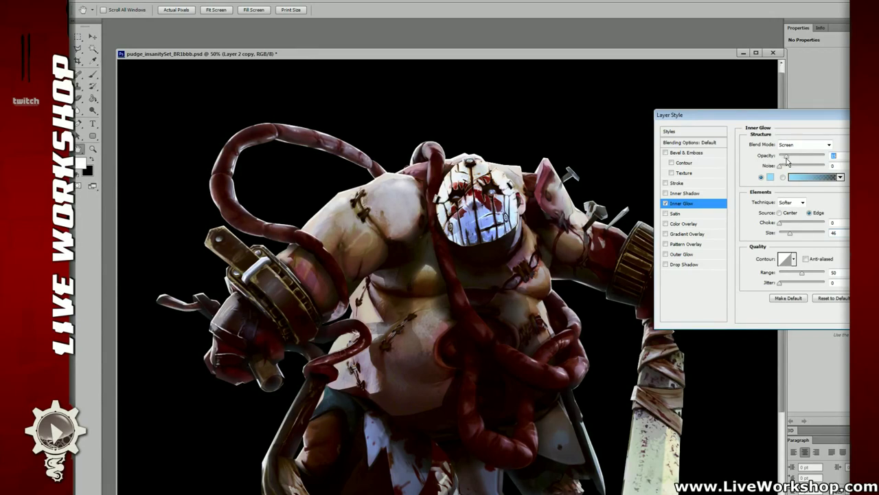
{"action": "left_click_drag", "start_coordinate": [780, 224], "coordinate": [783, 225]}
{"action": "left_click", "coordinate": [790, 234]}
{"action": "left_click_drag", "start_coordinate": [791, 233], "coordinate": [792, 232]}
{"action": "key", "text": "ctrl+minus"}
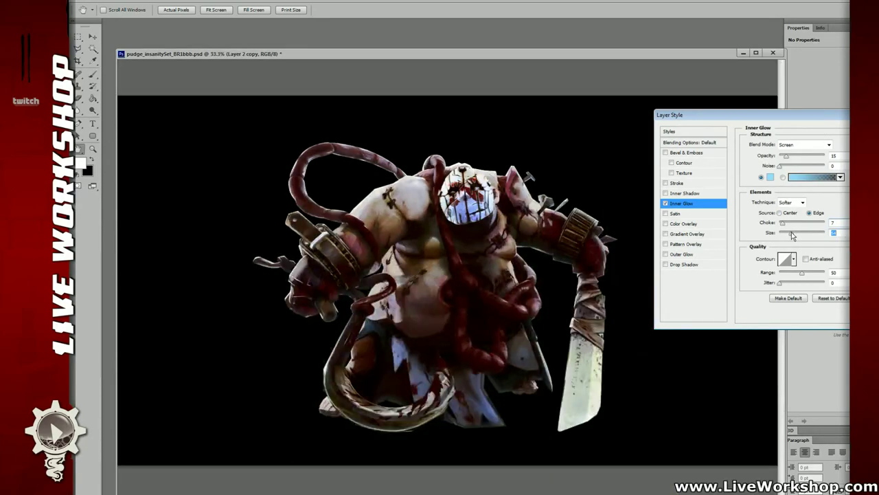
{"action": "left_click_drag", "start_coordinate": [792, 236], "coordinate": [797, 236]}
{"action": "key", "text": "Return"}
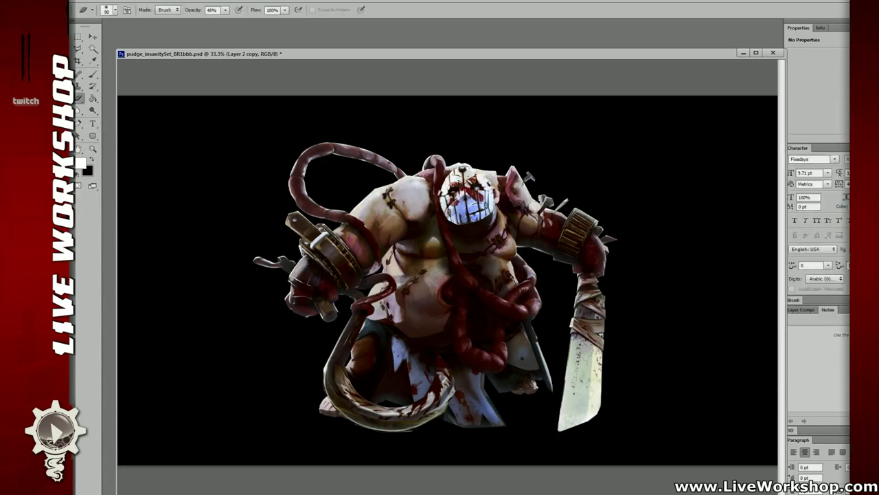
Duplicate the Layer 2 copy layer and add a reveal-all layer mask to the duplicate.
{"action": "key", "text": "ctrl+alt+j"}
{"action": "key", "text": "Return"}
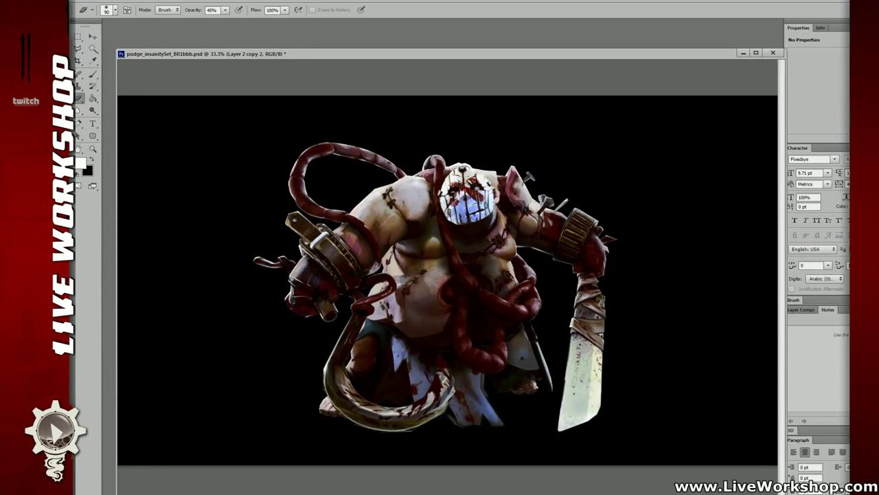
{"action": "key", "text": "alt+l"}
{"action": "key", "text": "m"}
{"action": "key", "text": "r"}
Set the Eraser to size 600 and 100% opacity and mask out the duplicate around the looping tentacle beside the shoulder.
{"action": "key", "text": "bracketright"}
{"action": "key", "text": "bracketright"}
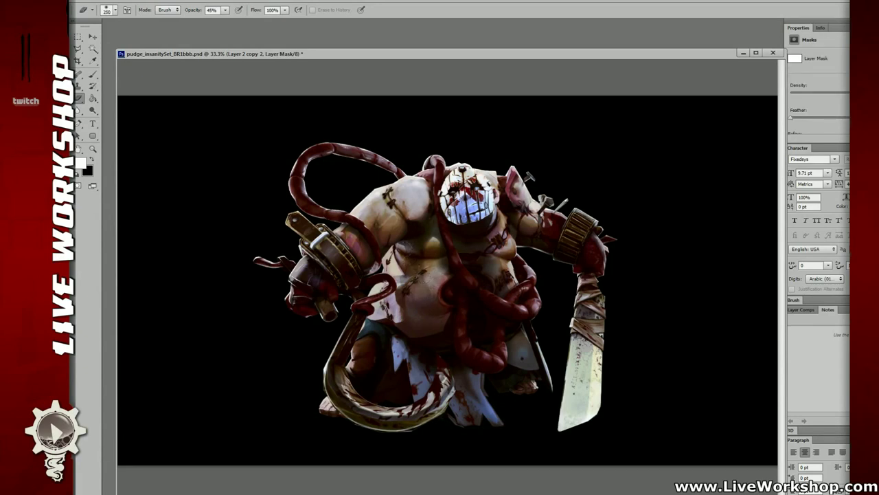
{"action": "left_click", "coordinate": [226, 10]}
{"action": "left_click_drag", "start_coordinate": [227, 20], "coordinate": [252, 21]}
{"action": "left_click", "coordinate": [325, 179]}
{"action": "mouse_move", "coordinate": [315, 209]}
{"action": "left_mouse_down"}
{"action": "mouse_move", "coordinate": [279, 130]}
{"action": "mouse_move", "coordinate": [369, 155]}
{"action": "mouse_move", "coordinate": [374, 206]}
{"action": "mouse_move", "coordinate": [286, 259]}
{"action": "mouse_move", "coordinate": [230, 211]}
{"action": "left_mouse_up"}
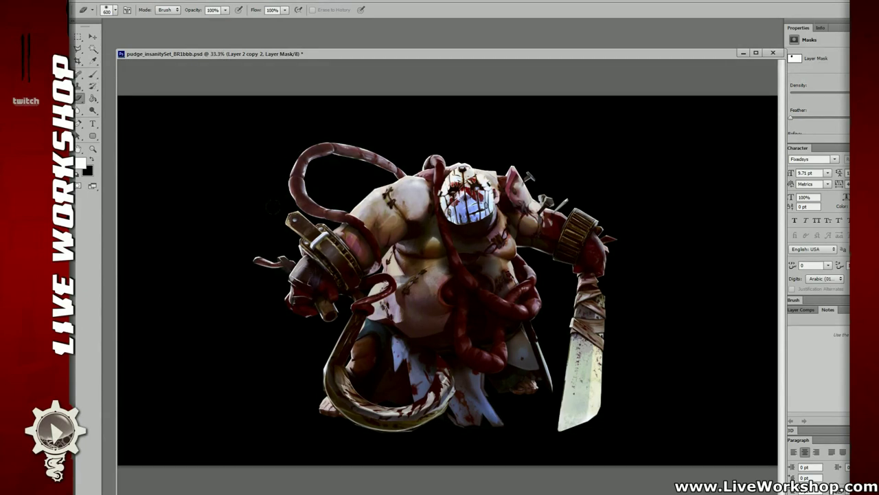
Continue masking out the duplicate along the head, the machete arm, the blade, and the intestines and knife at the hip.
{"action": "left_click_drag", "start_coordinate": [449, 139], "coordinate": [604, 221]}
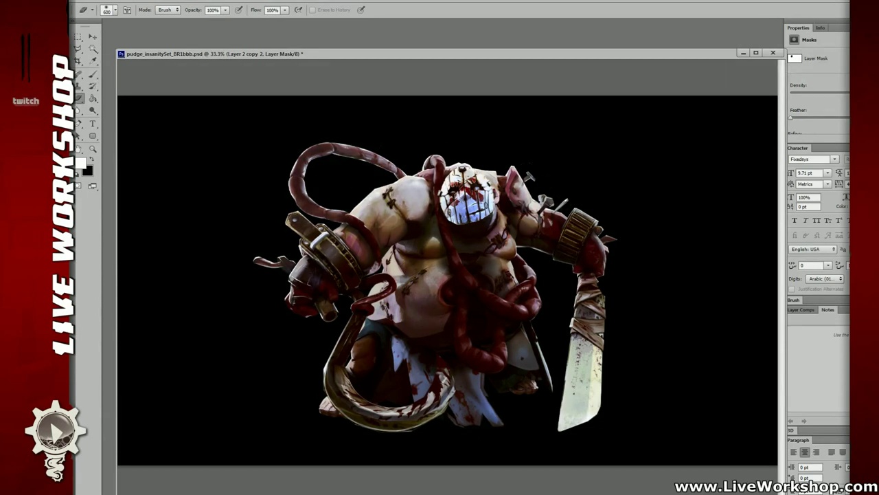
{"action": "left_click_drag", "start_coordinate": [619, 303], "coordinate": [615, 358]}
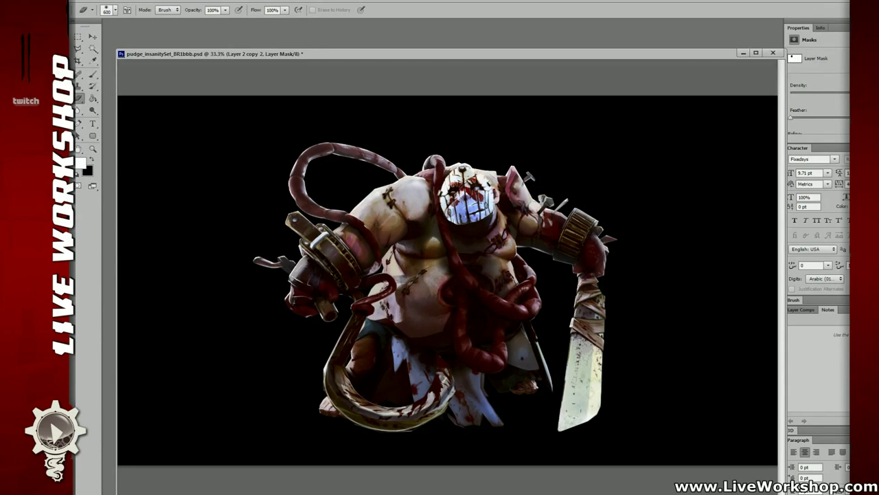
{"action": "left_click_drag", "start_coordinate": [554, 350], "coordinate": [550, 386]}
{"action": "left_click_drag", "start_coordinate": [541, 320], "coordinate": [544, 299]}
{"action": "left_click_drag", "start_coordinate": [524, 257], "coordinate": [522, 267]}
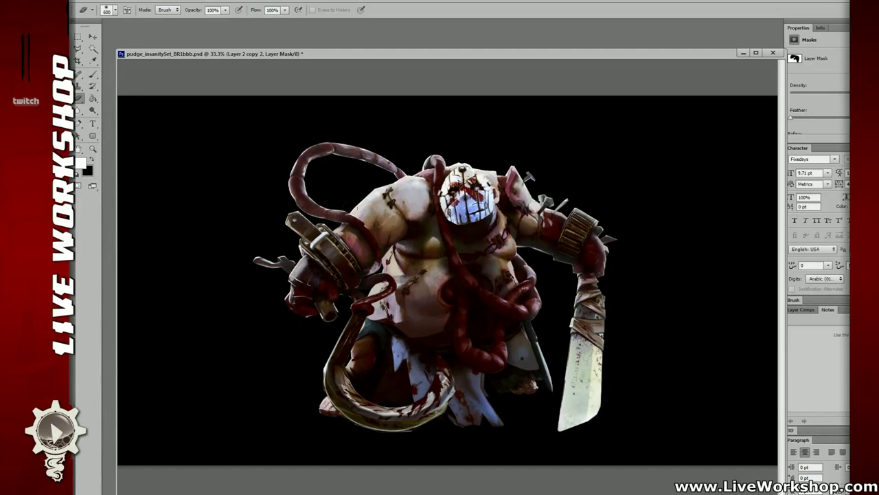
Undo the mask dab between the wrapped hand and the belly, and reduce the Eraser size to 100.
{"action": "left_click", "coordinate": [357, 290]}
{"action": "key", "text": "ctrl+z"}
{"action": "key", "text": "bracketleft"}
{"action": "key", "text": "bracketleft"}
{"action": "key", "text": "bracketleft"}
{"action": "key", "text": "bracketleft"}
{"action": "key", "text": "bracketleft"}
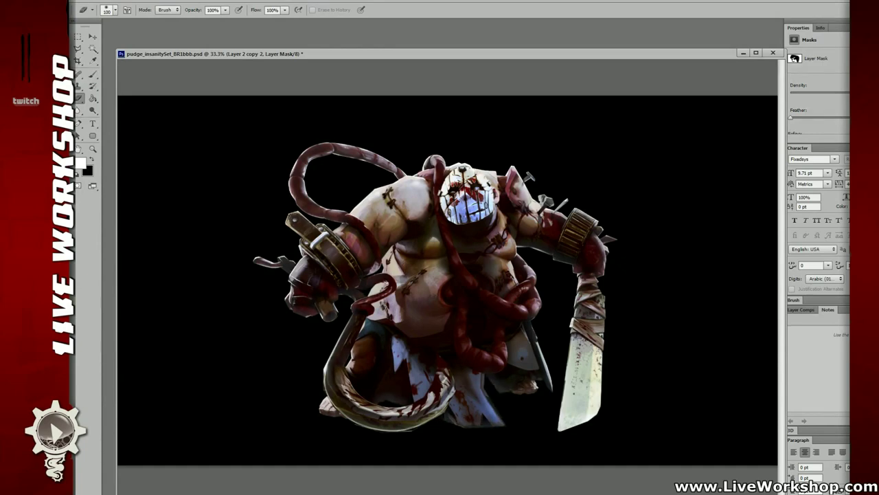
Compare the whole figure with and without the last mask edit by toggling the undo.
{"action": "left_click_drag", "start_coordinate": [632, 200], "coordinate": [602, 198]}
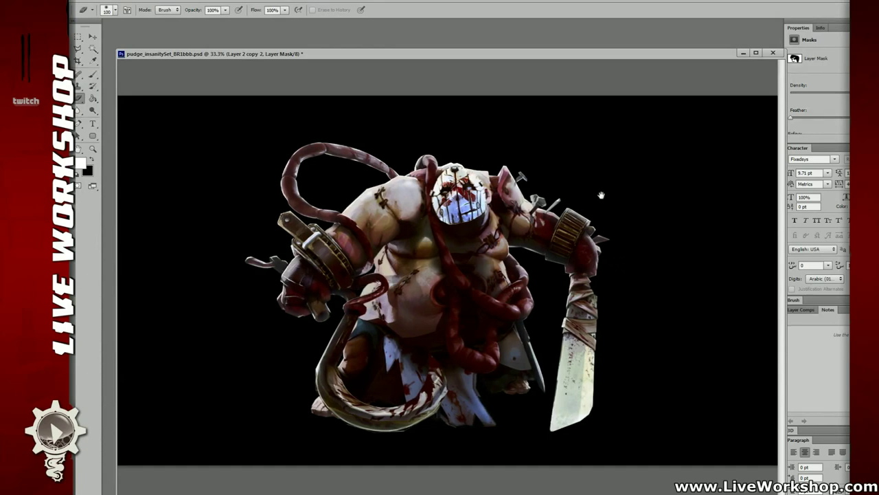
{"action": "key", "text": "ctrl+minus"}
{"action": "key", "text": "ctrl+minus"}
{"action": "key", "text": "ctrl+plus"}
{"action": "key", "text": "ctrl+plus"}
{"action": "key", "text": "ctrl+plus"}
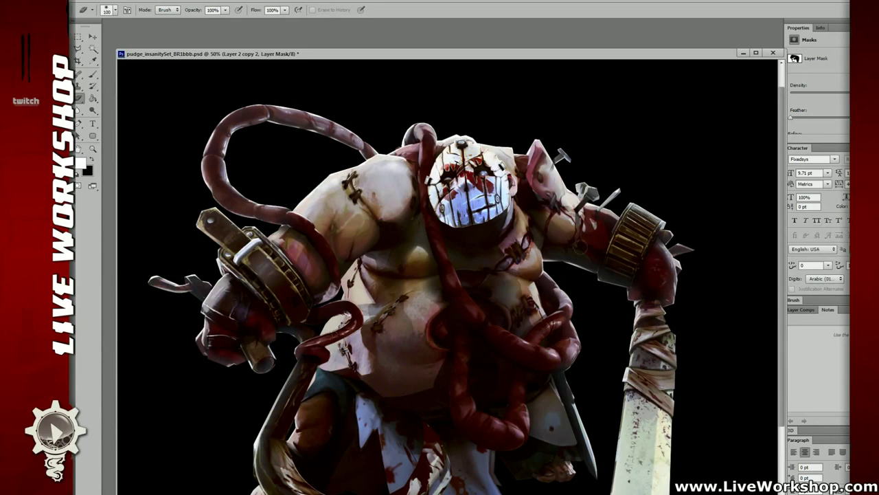
{"action": "left_click_drag", "start_coordinate": [603, 231], "coordinate": [583, 230]}
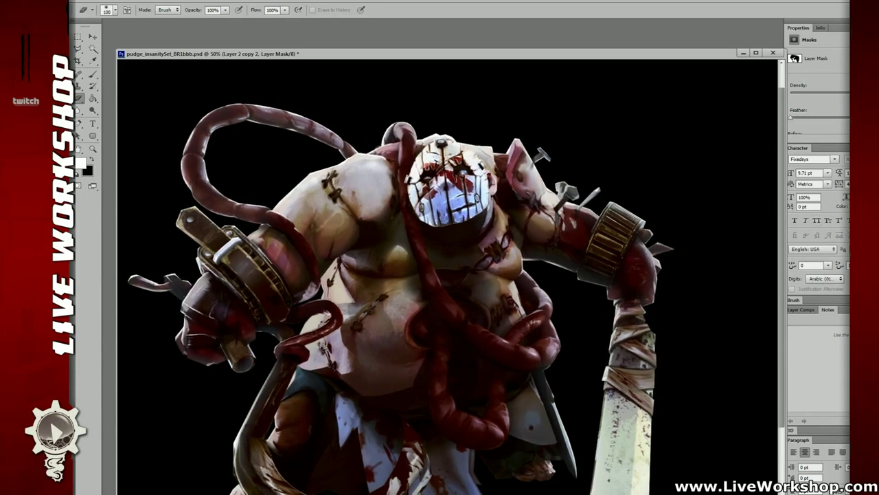
{"action": "key", "text": "ctrl+z"}
{"action": "key", "text": "ctrl+z"}
{"action": "key", "text": "ctrl+z"}
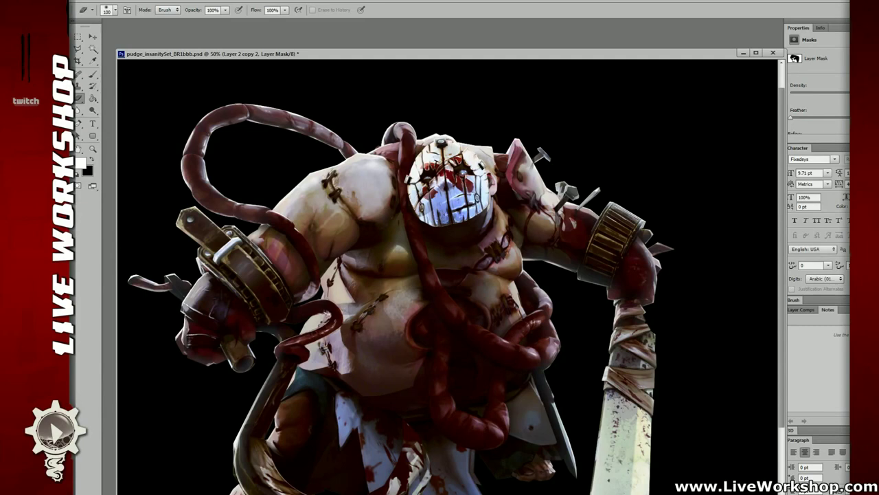
{"action": "key", "text": "ctrl+z"}
{"action": "key", "text": "ctrl+z"}
{"action": "key", "text": "ctrl+minus"}
{"action": "key", "text": "ctrl+z"}
{"action": "key", "text": "ctrl+plus"}
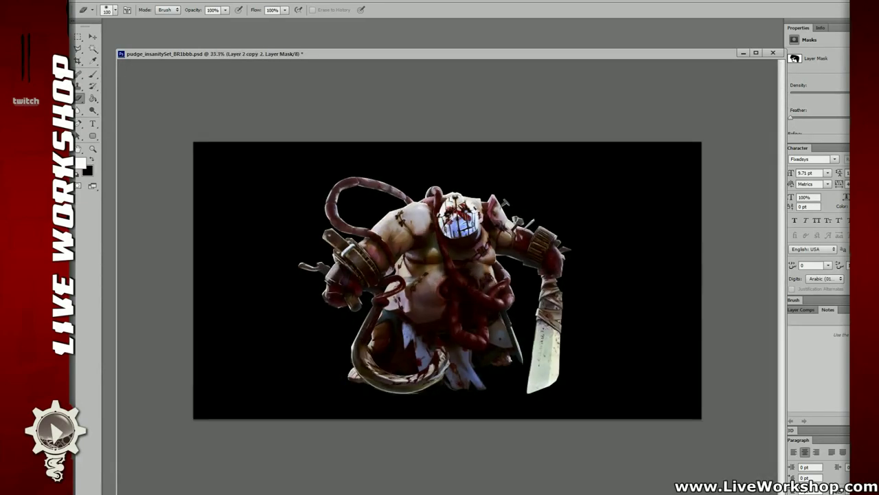
Try shifting the midtones of the SHADOW copy layer fully toward blue with Color Balance.
{"action": "key", "text": "alt+bracketleft"}
{"action": "key", "text": "ctrl+b"}
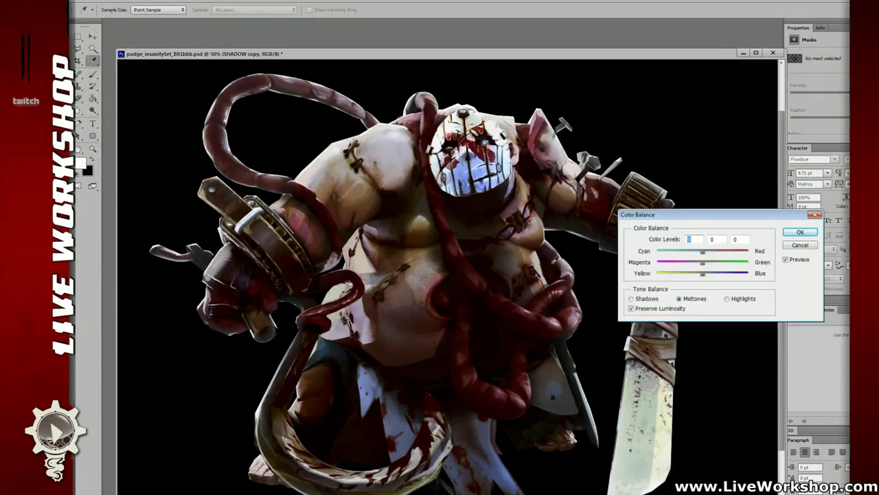
{"action": "left_click_drag", "start_coordinate": [705, 273], "coordinate": [774, 270]}
{"action": "left_click", "coordinate": [799, 244]}
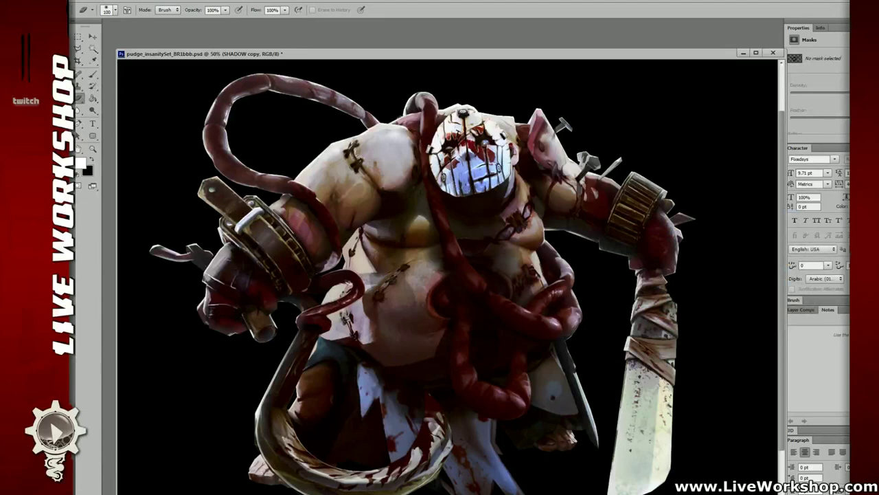
Check the full figure and save the pudge_insanitySet_BR1bbb.psd document.
{"action": "key", "text": "ctrl+plus"}
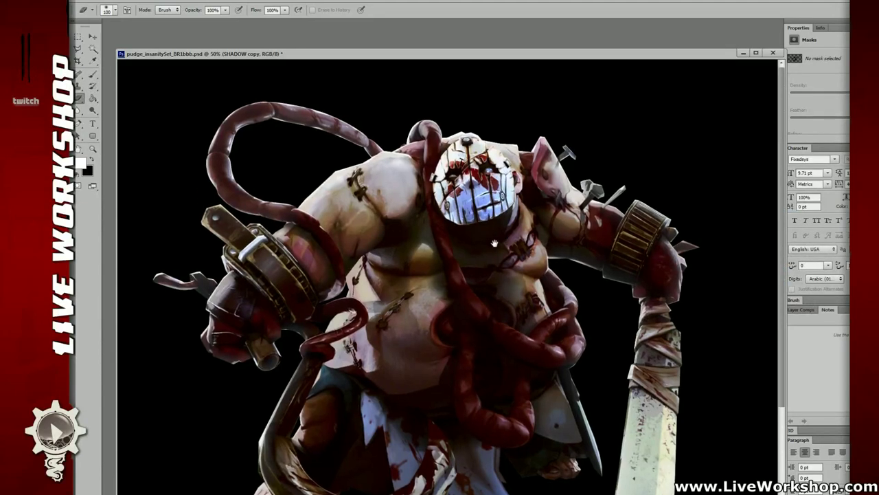
{"action": "key", "text": "ctrl+minus"}
{"action": "key", "text": "ctrl+minus"}
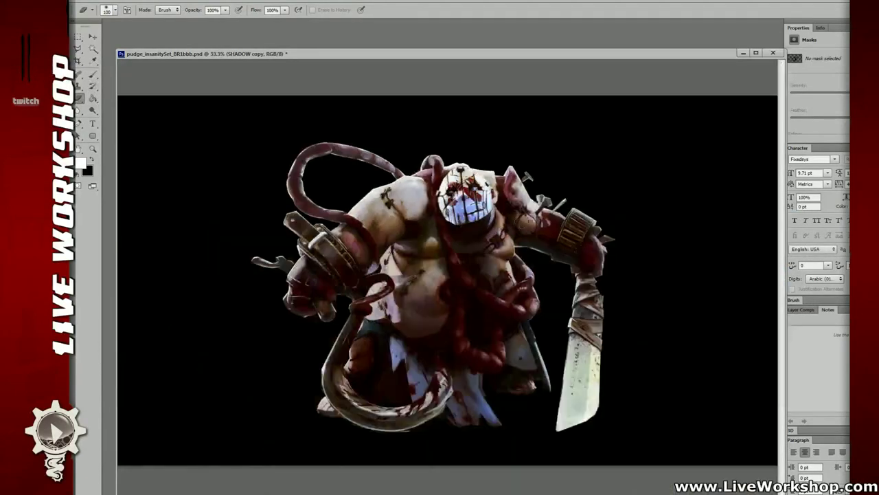
{"action": "key", "text": "ctrl+s"}
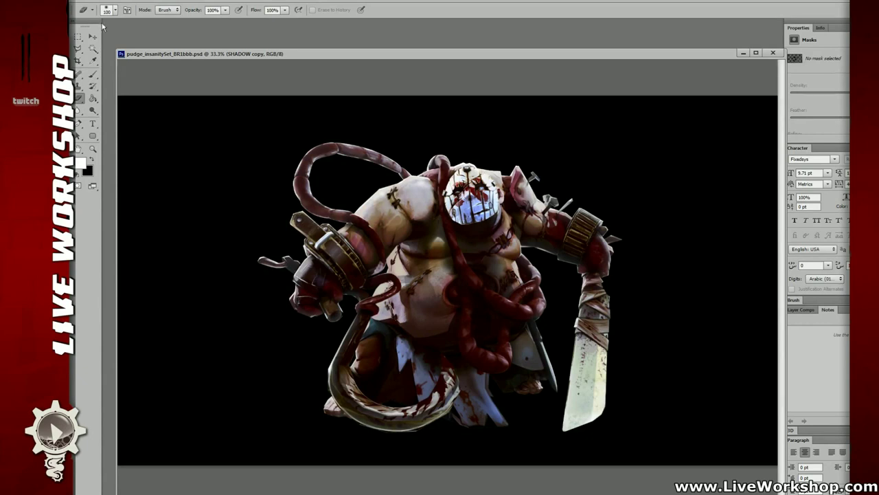
Start opening a file and browse to the tfu_cover_gold folder through the recent places.
{"action": "left_click", "coordinate": [95, 3]}
{"action": "mouse_move", "coordinate": [148, 59]}
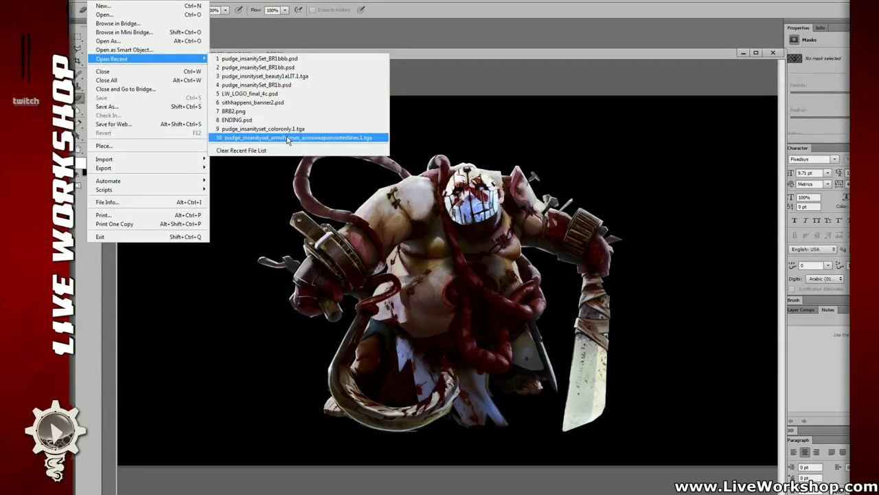
{"action": "left_click", "coordinate": [118, 15]}
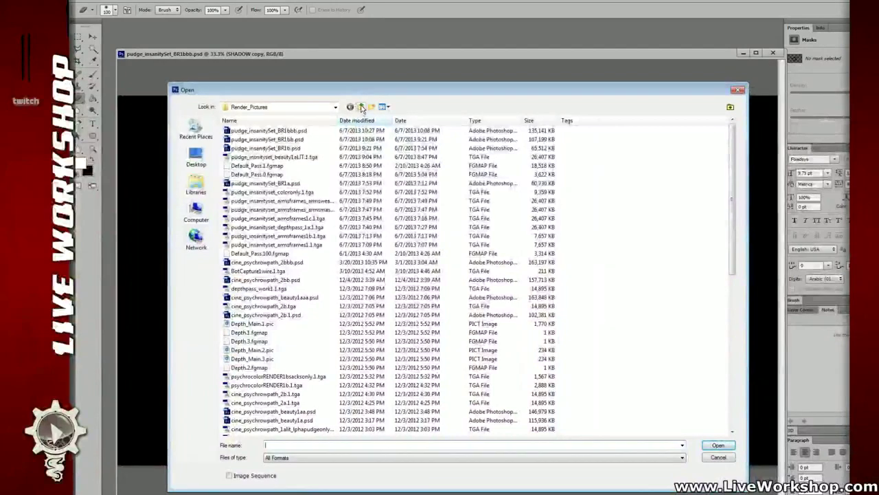
{"action": "left_click", "coordinate": [360, 108]}
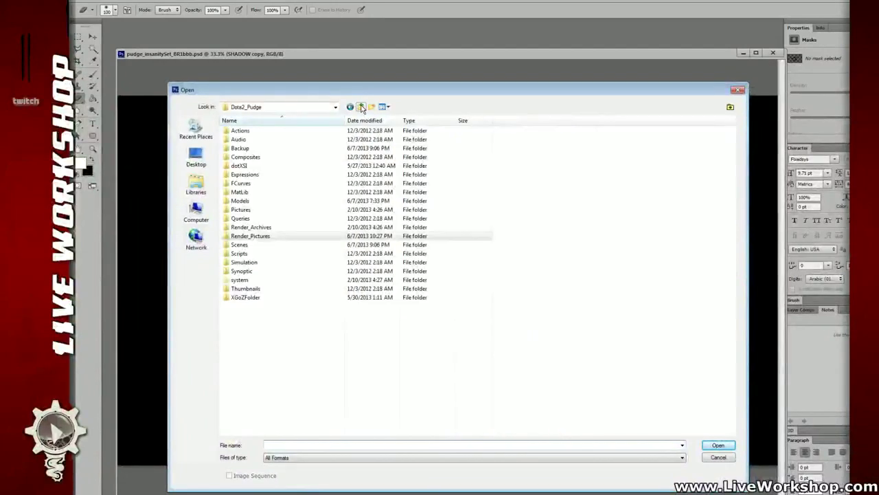
{"action": "left_click", "coordinate": [196, 130]}
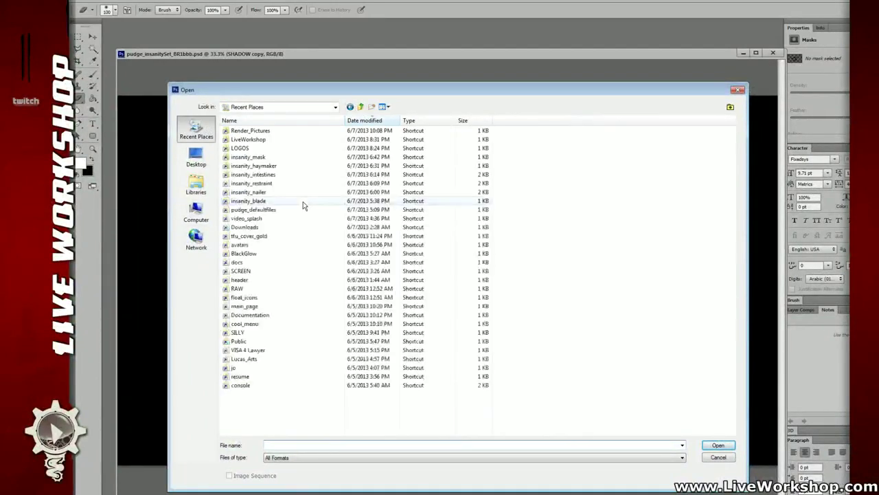
{"action": "double_click", "coordinate": [261, 237]}
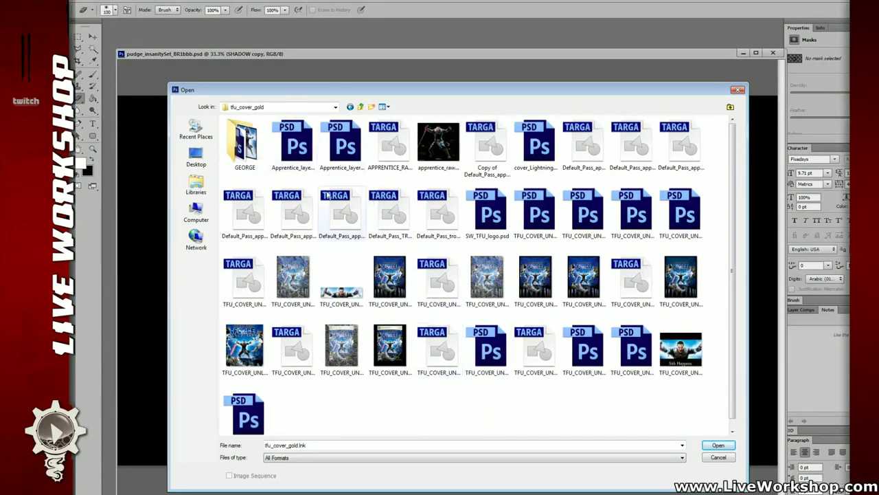
{"action": "scroll", "coordinate": [323, 213], "scroll_direction": "down", "scroll_amount": 1}
{"action": "scroll", "coordinate": [439, 127], "scroll_direction": "up", "scroll_amount": 1}
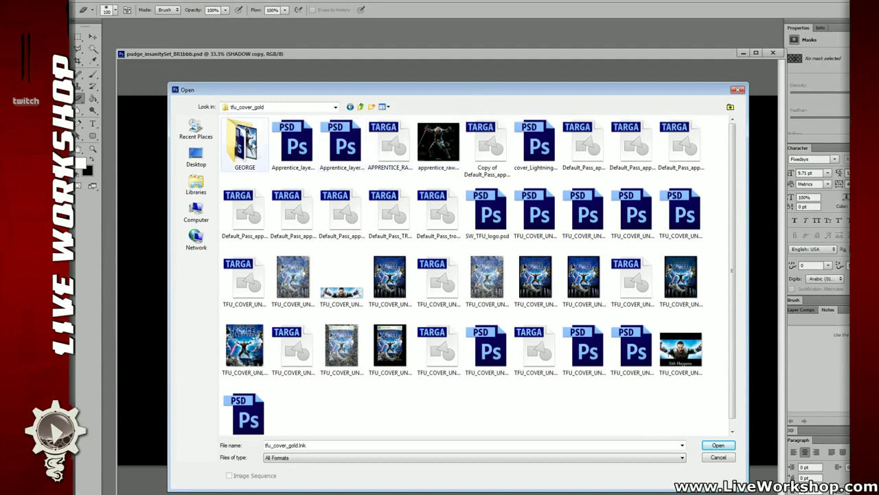
List tfu_cover_gold in detail with a Date modified column after Name, sort newest first, and select TFU_COVER_UNLEASHED_FINAL2.psd.
{"action": "left_click", "coordinate": [385, 107]}
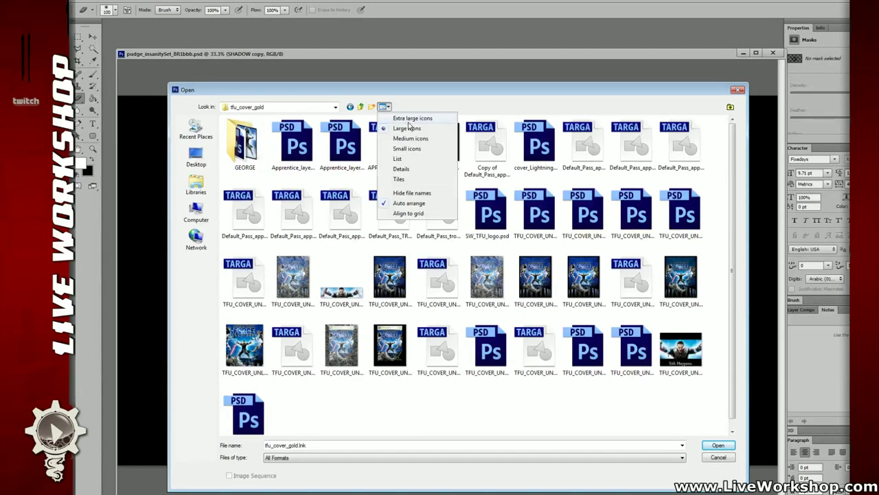
{"action": "left_click", "coordinate": [413, 169]}
{"action": "left_click_drag", "start_coordinate": [285, 121], "coordinate": [415, 123]}
{"action": "right_click", "coordinate": [458, 123]}
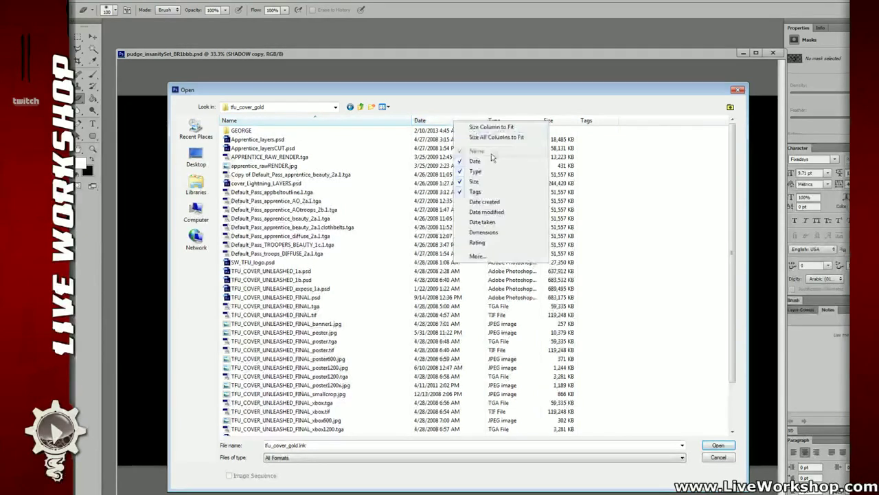
{"action": "left_click", "coordinate": [488, 212]}
{"action": "left_click_drag", "start_coordinate": [646, 121], "coordinate": [436, 121]}
{"action": "left_click", "coordinate": [440, 122]}
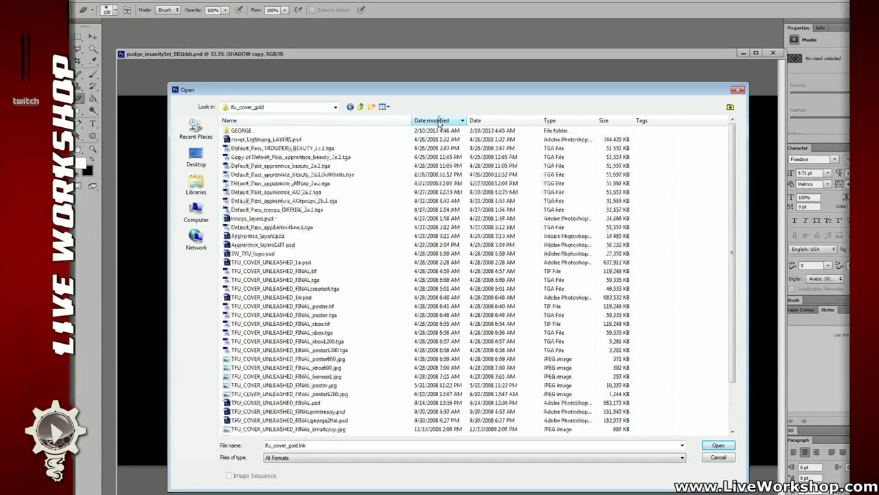
{"action": "left_click", "coordinate": [431, 122]}
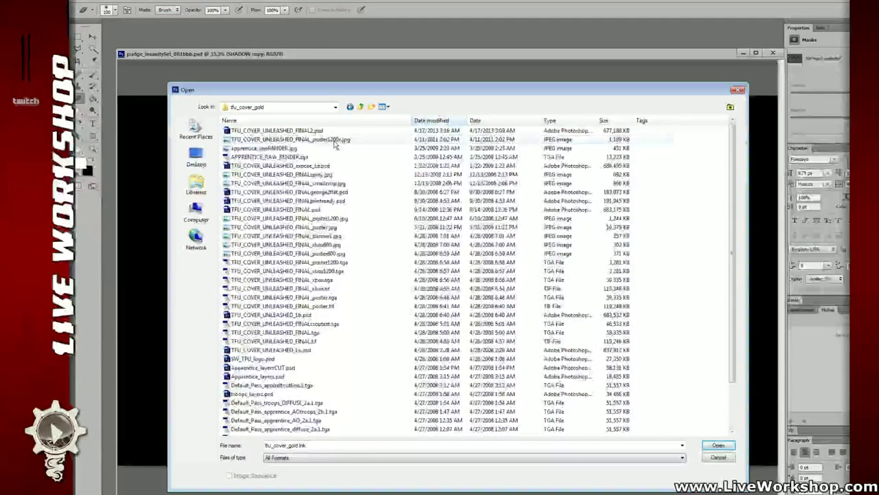
{"action": "left_click", "coordinate": [294, 132]}
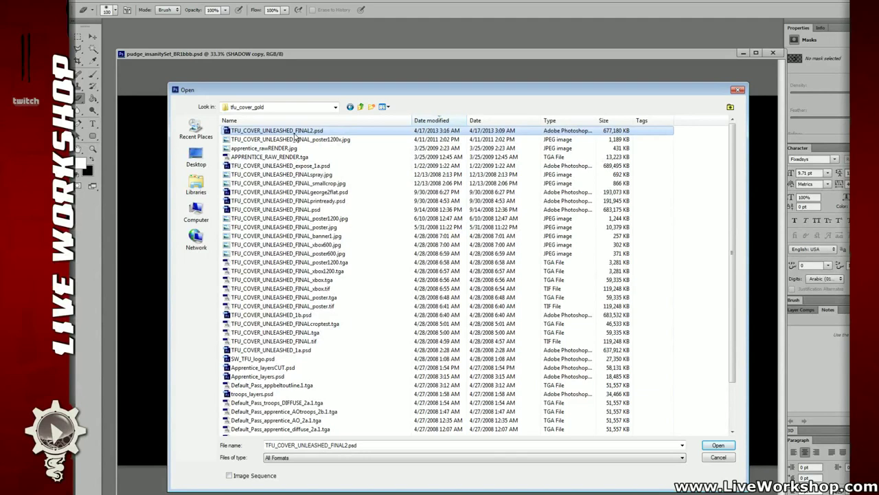
Look through the recent SCREEN folder, including its skin_psds, img and prettyPhoto subfolders, for a picture to open.
{"action": "left_click", "coordinate": [196, 129]}
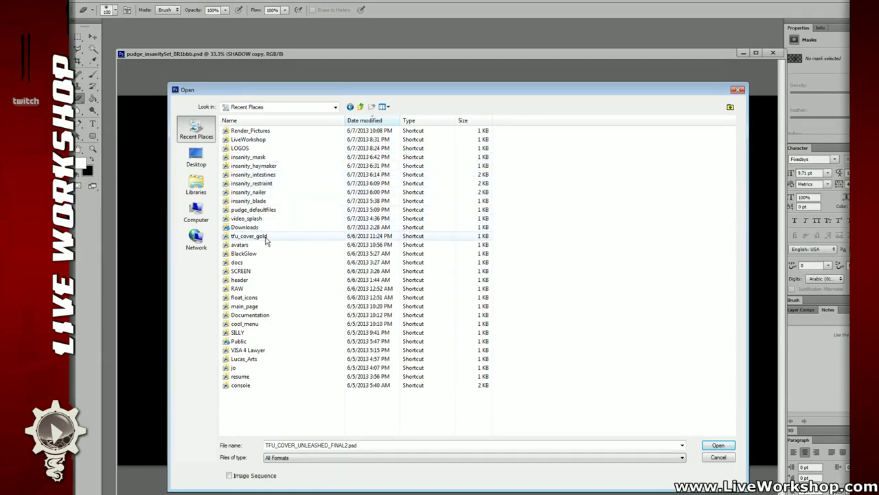
{"action": "double_click", "coordinate": [246, 272]}
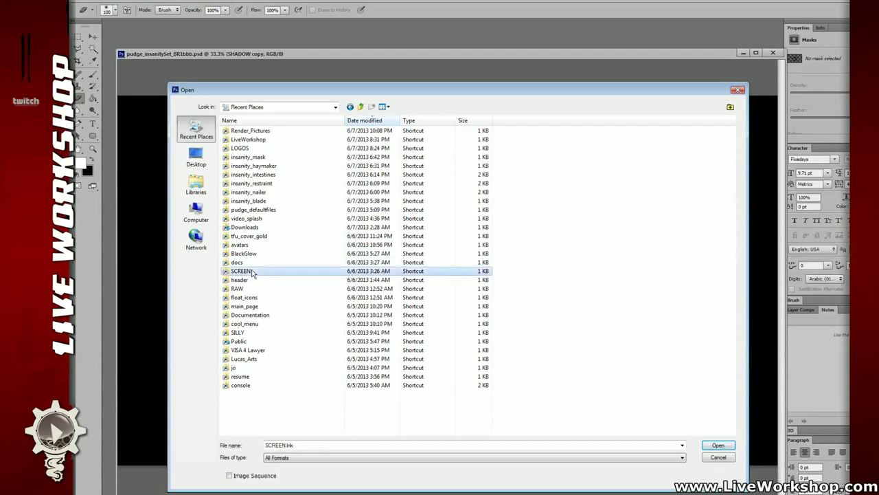
{"action": "double_click", "coordinate": [243, 167]}
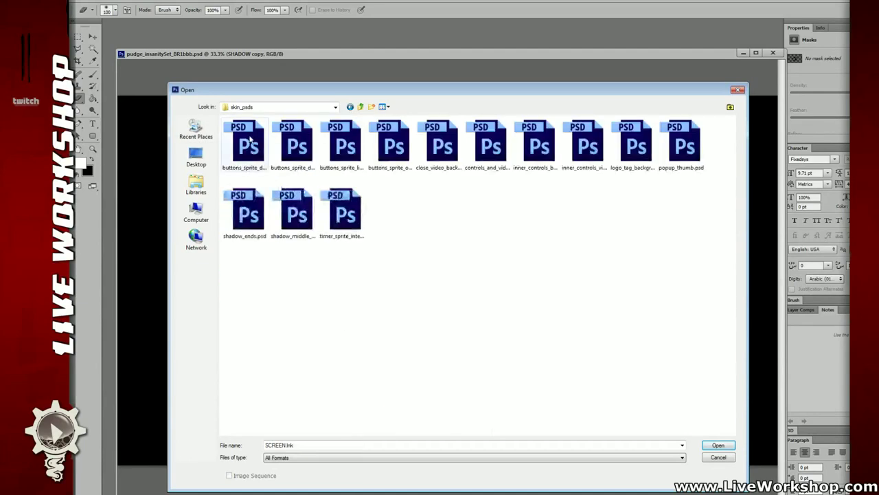
{"action": "left_click", "coordinate": [361, 107]}
{"action": "double_click", "coordinate": [237, 148]}
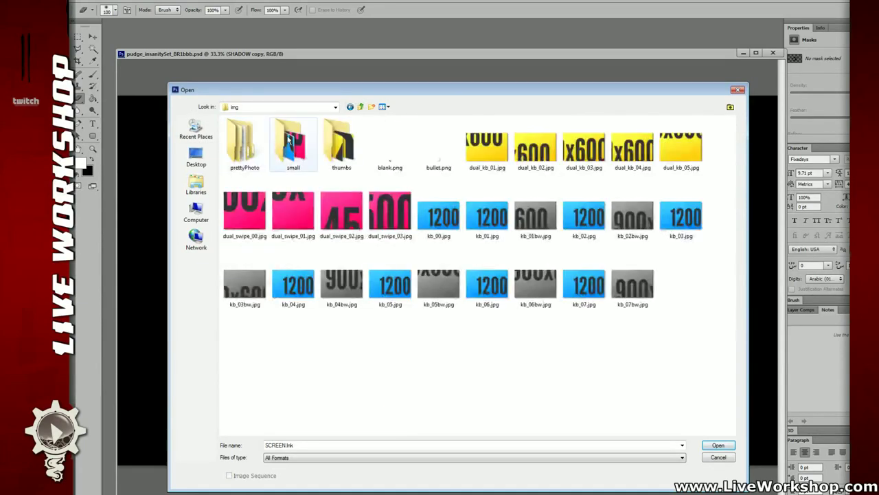
{"action": "double_click", "coordinate": [245, 149]}
{"action": "left_click", "coordinate": [350, 106]}
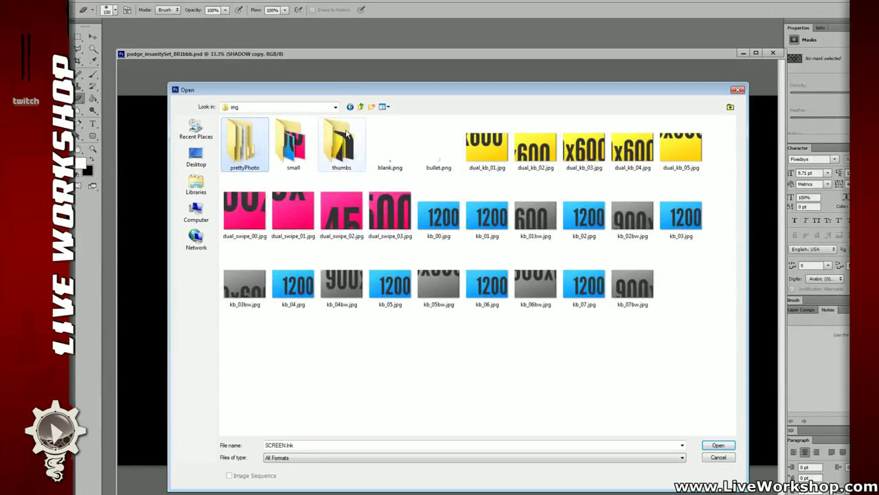
{"action": "left_click", "coordinate": [362, 108]}
{"action": "left_click", "coordinate": [335, 107]}
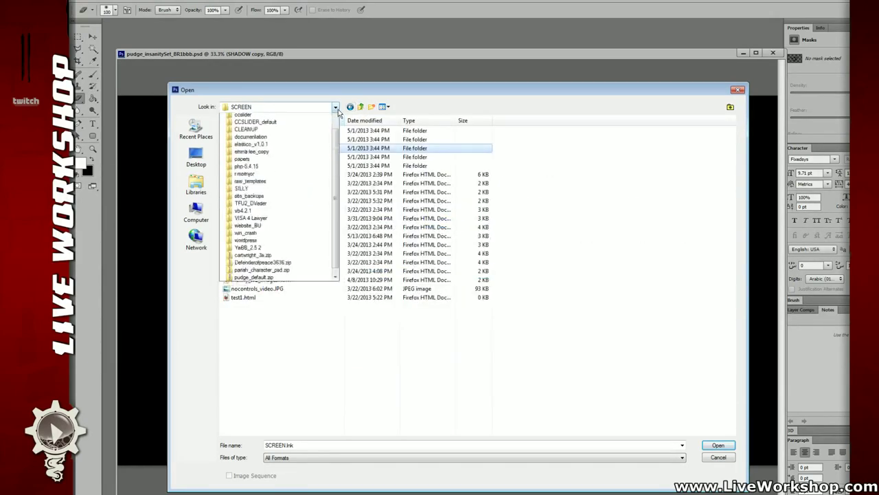
{"action": "scroll", "coordinate": [337, 112], "scroll_direction": "up", "scroll_amount": 5}
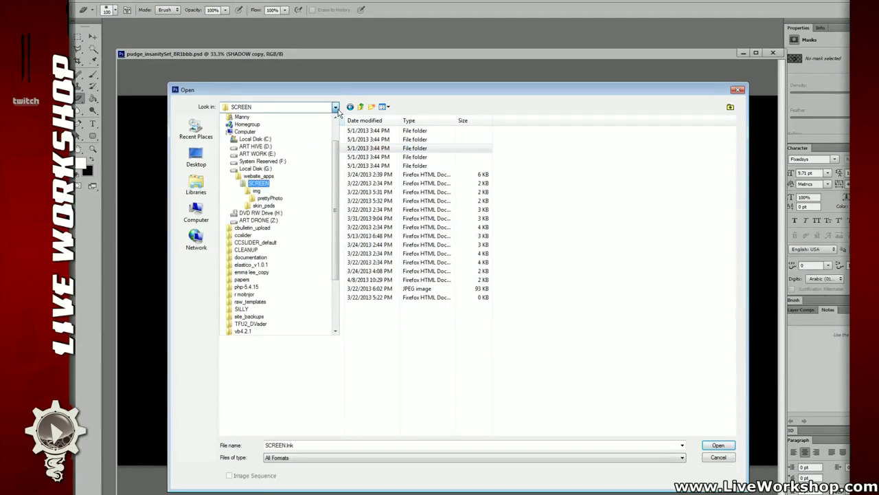
{"action": "left_click", "coordinate": [337, 109]}
Browse from the recent header folder up to main_page and through screen and img into video_splash.
{"action": "left_click", "coordinate": [196, 130]}
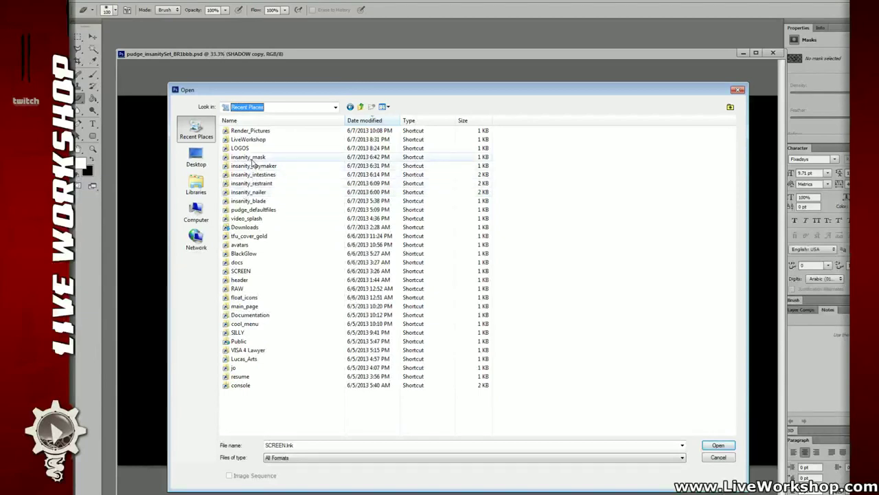
{"action": "double_click", "coordinate": [241, 280]}
{"action": "left_click", "coordinate": [361, 107]}
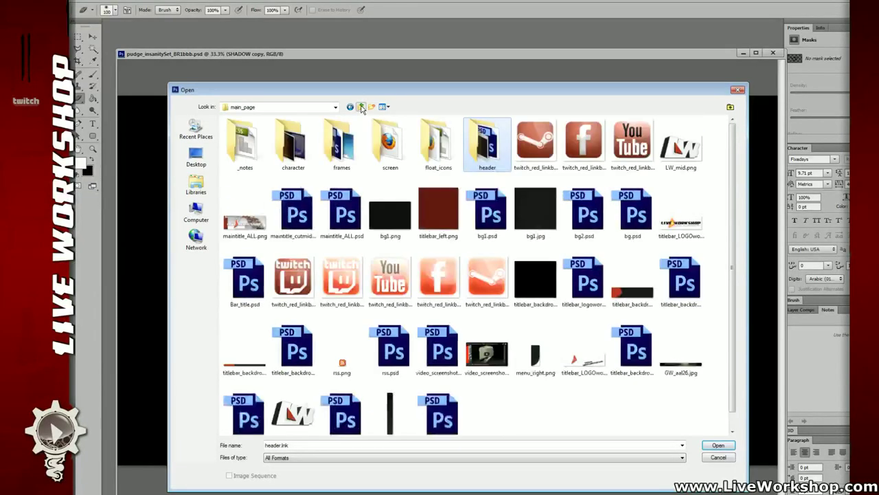
{"action": "double_click", "coordinate": [391, 144]}
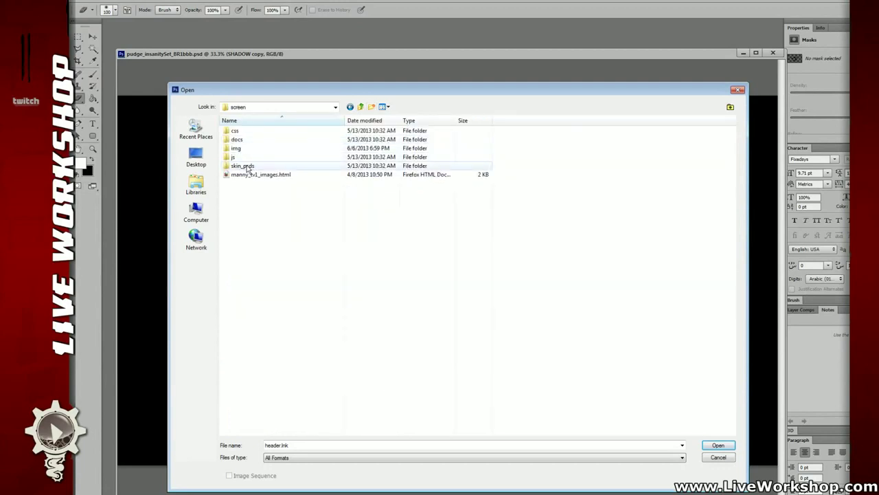
{"action": "double_click", "coordinate": [237, 150]}
{"action": "double_click", "coordinate": [389, 146]}
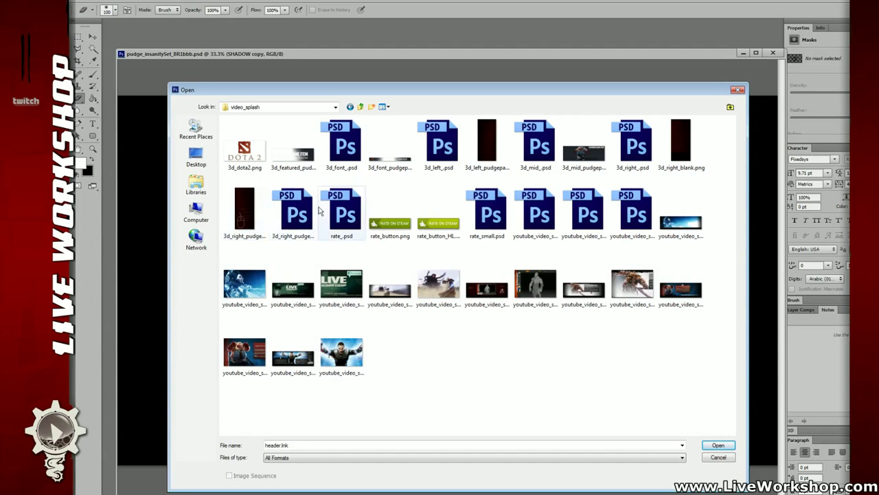
Open 2013-06-01_00036.psd from the Desktop to view its in-game Pudge screenshots, and close it again.
{"action": "left_click", "coordinate": [196, 130]}
{"action": "left_click", "coordinate": [195, 156]}
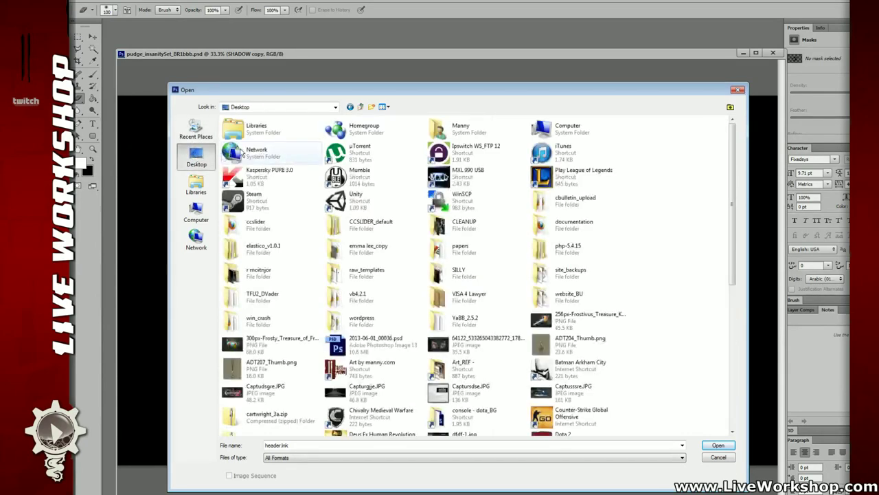
{"action": "scroll", "coordinate": [481, 289], "scroll_direction": "down", "scroll_amount": 15}
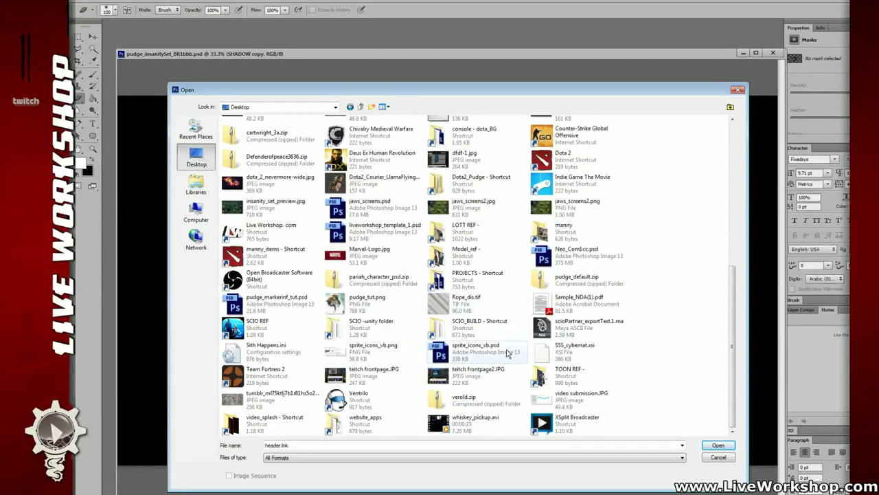
{"action": "left_click", "coordinate": [287, 307]}
{"action": "scroll", "coordinate": [402, 332], "scroll_direction": "up", "scroll_amount": 1}
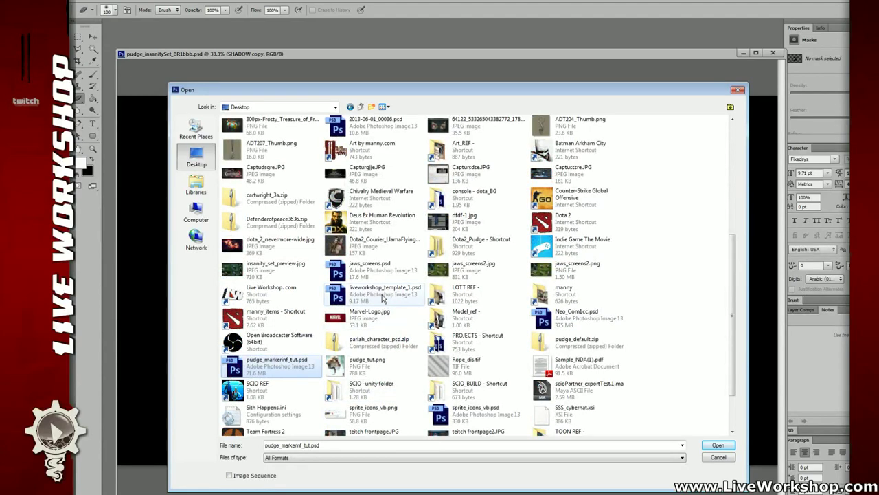
{"action": "scroll", "coordinate": [384, 298], "scroll_direction": "up", "scroll_amount": 1}
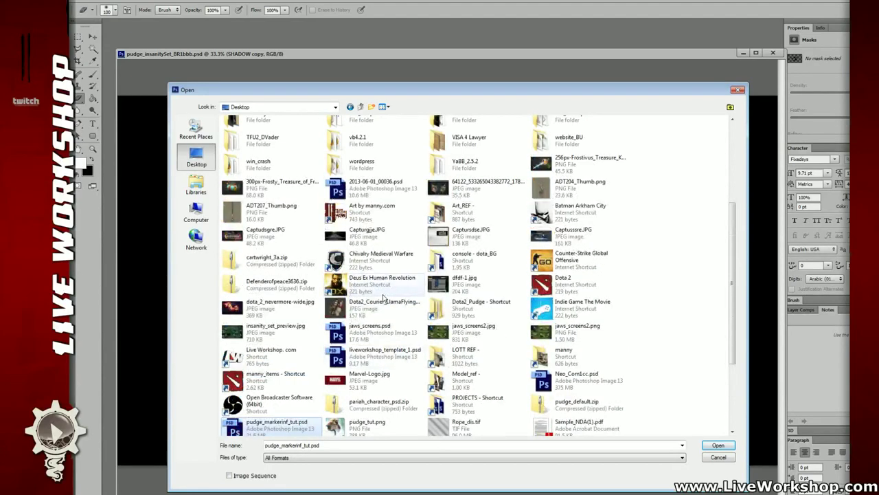
{"action": "double_click", "coordinate": [374, 196]}
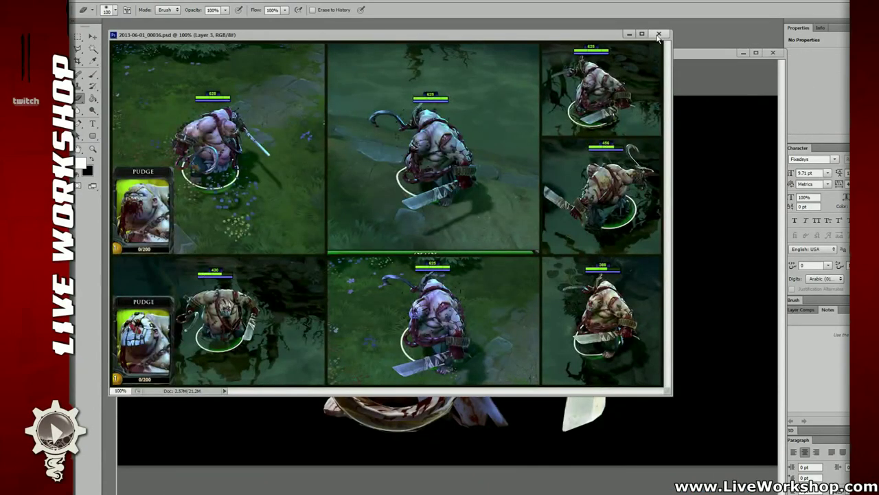
{"action": "left_click", "coordinate": [659, 35]}
Bring up the file browser again and look through all the files on the Desktop.
{"action": "key", "text": "ctrl+o"}
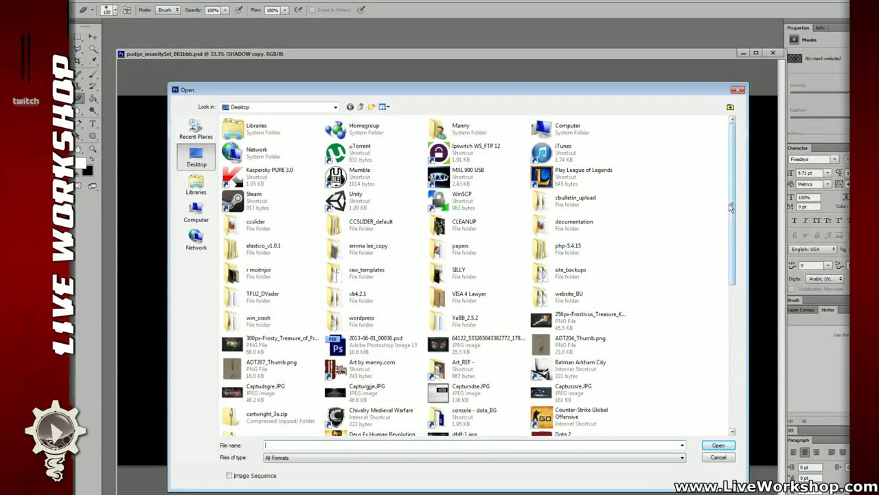
{"action": "left_click_drag", "start_coordinate": [734, 210], "coordinate": [729, 354]}
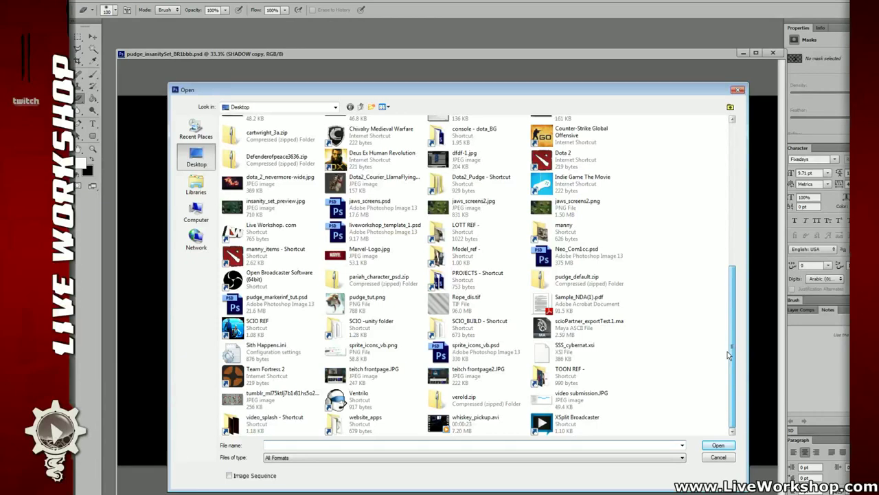
{"action": "left_click_drag", "start_coordinate": [728, 355], "coordinate": [711, 177]}
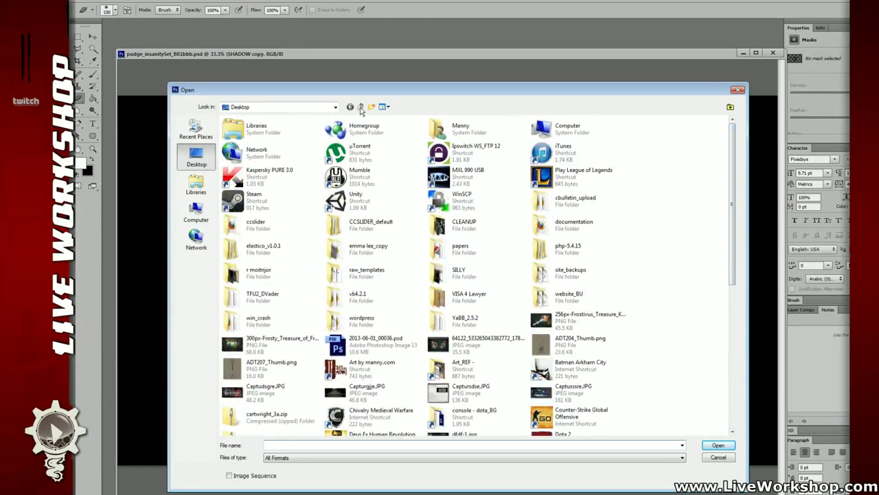
Browse from the recent Render_Pictures folder up to PROJECTS and into the Render_Pictures folder of TFU2_StarkillerHead.
{"action": "left_click", "coordinate": [196, 135]}
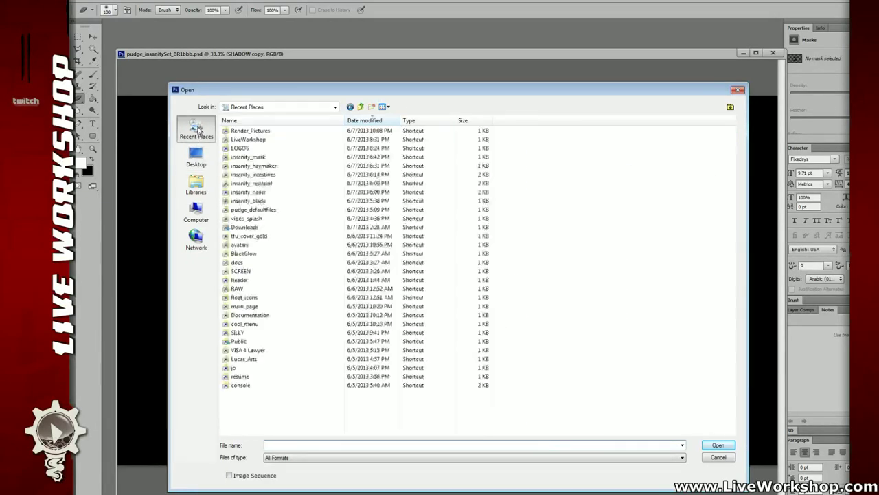
{"action": "double_click", "coordinate": [250, 131]}
{"action": "left_click", "coordinate": [362, 107]}
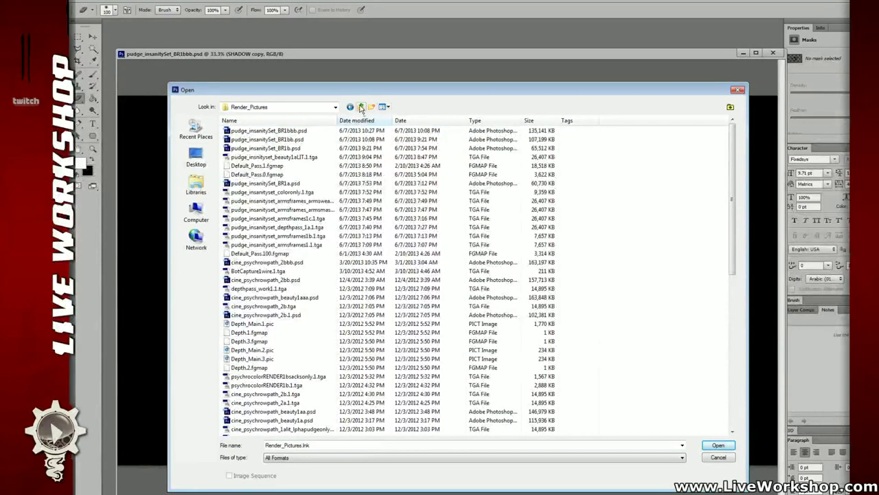
{"action": "left_click", "coordinate": [361, 107]}
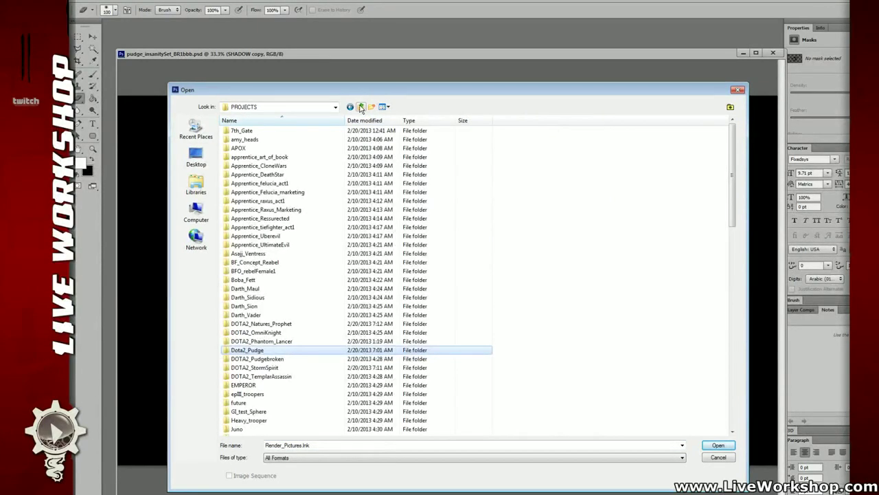
{"action": "scroll", "coordinate": [275, 340], "scroll_direction": "down", "scroll_amount": 2}
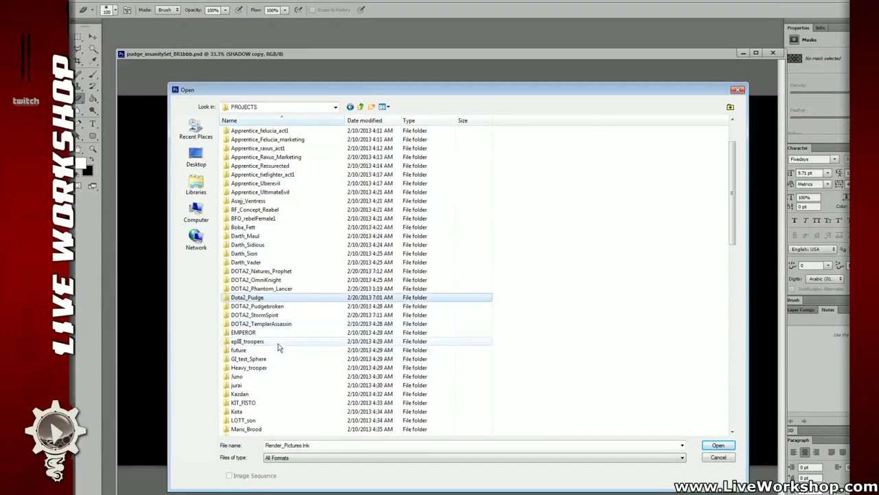
{"action": "scroll", "coordinate": [281, 340], "scroll_direction": "down", "scroll_amount": 7}
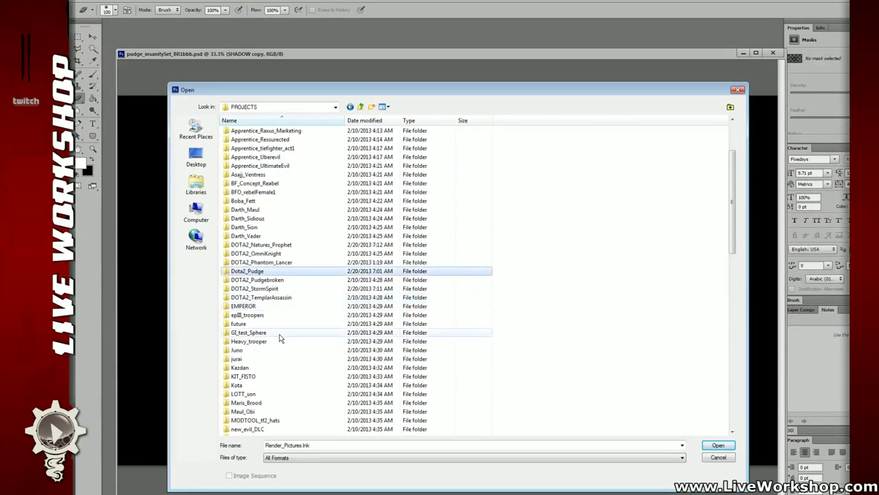
{"action": "scroll", "coordinate": [278, 309], "scroll_direction": "down", "scroll_amount": 7}
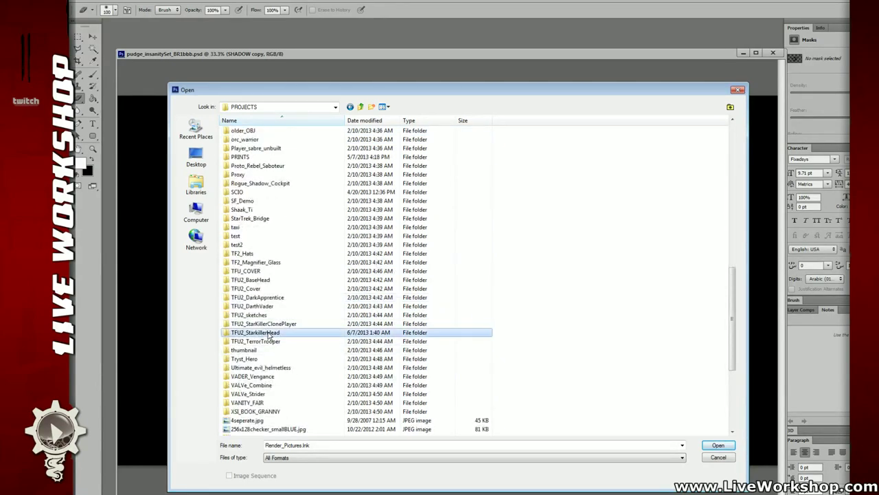
{"action": "double_click", "coordinate": [270, 335]}
{"action": "double_click", "coordinate": [255, 232]}
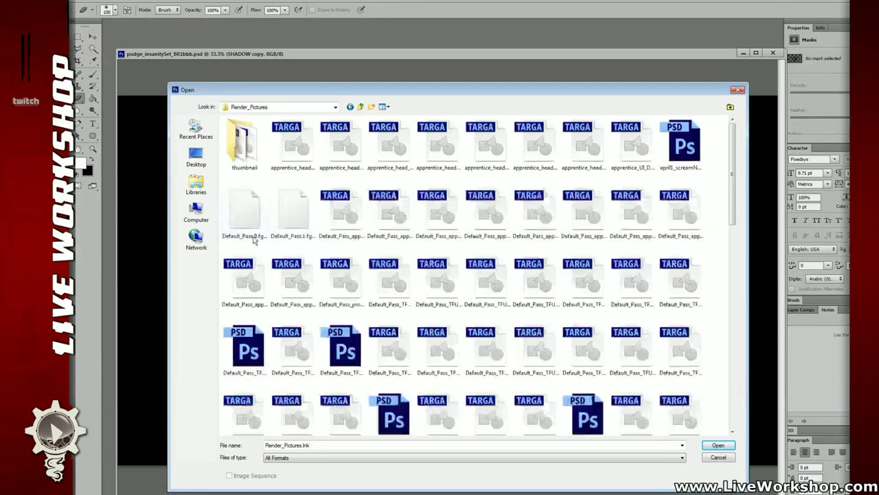
Show the Render_Pictures files as a detailed list, add the Date modified column, sort newest first and widen the name column.
{"action": "left_click", "coordinate": [371, 106]}
{"action": "left_click", "coordinate": [384, 108]}
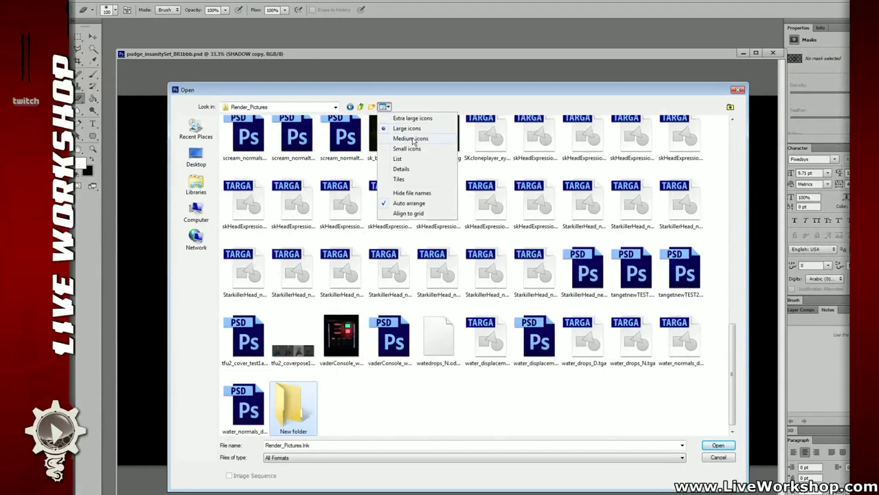
{"action": "left_click", "coordinate": [410, 168]}
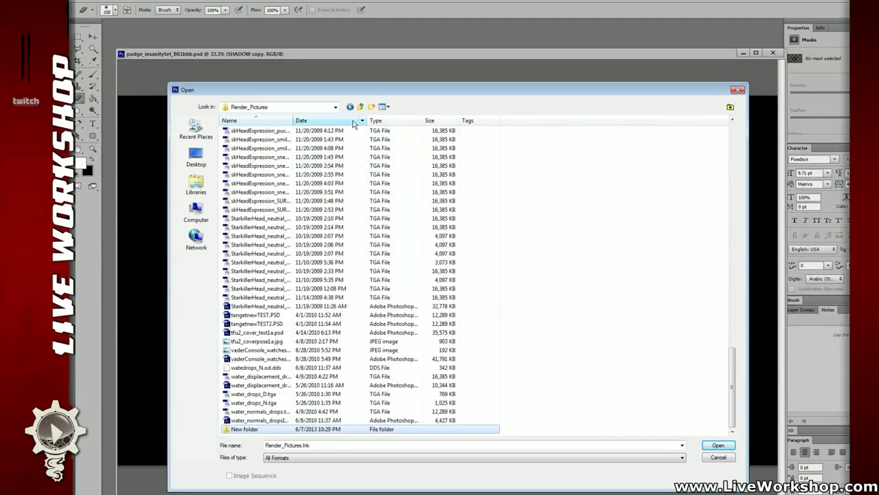
{"action": "right_click", "coordinate": [328, 121]}
{"action": "left_click", "coordinate": [369, 212]}
{"action": "left_click", "coordinate": [531, 122]}
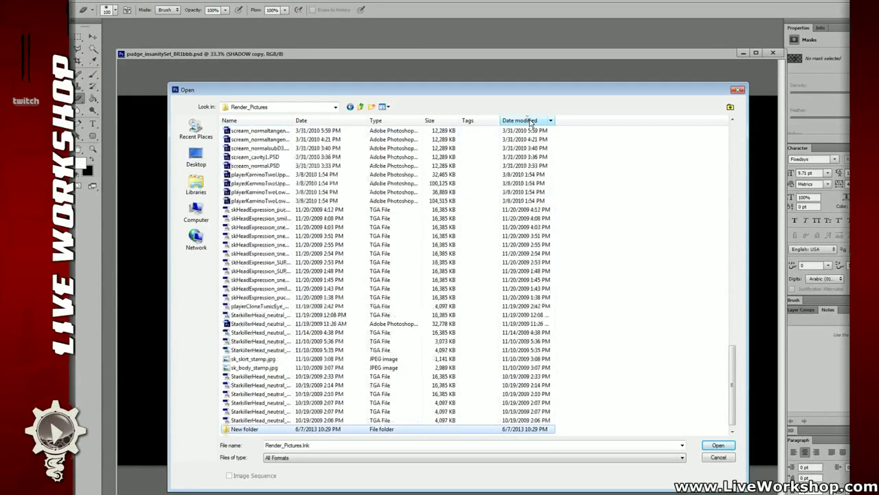
{"action": "left_click", "coordinate": [531, 122]}
{"action": "scroll", "coordinate": [330, 176], "scroll_direction": "down", "scroll_amount": 5}
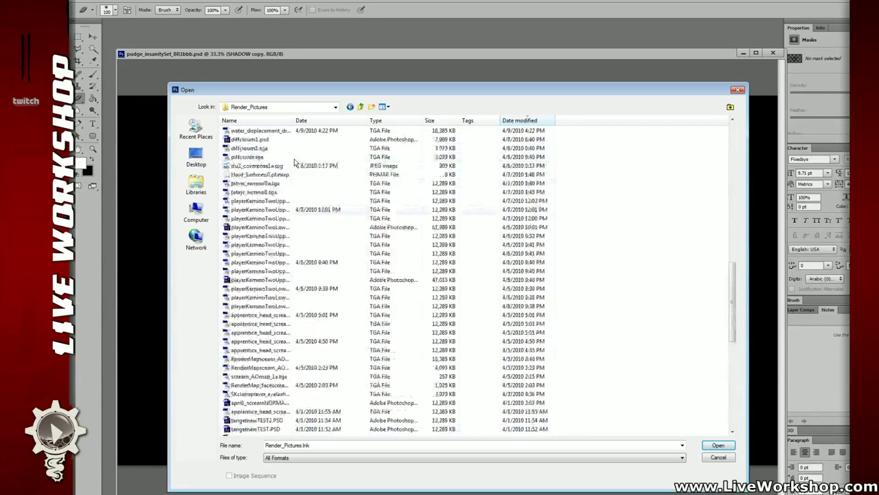
{"action": "left_click_drag", "start_coordinate": [293, 121], "coordinate": [341, 120]}
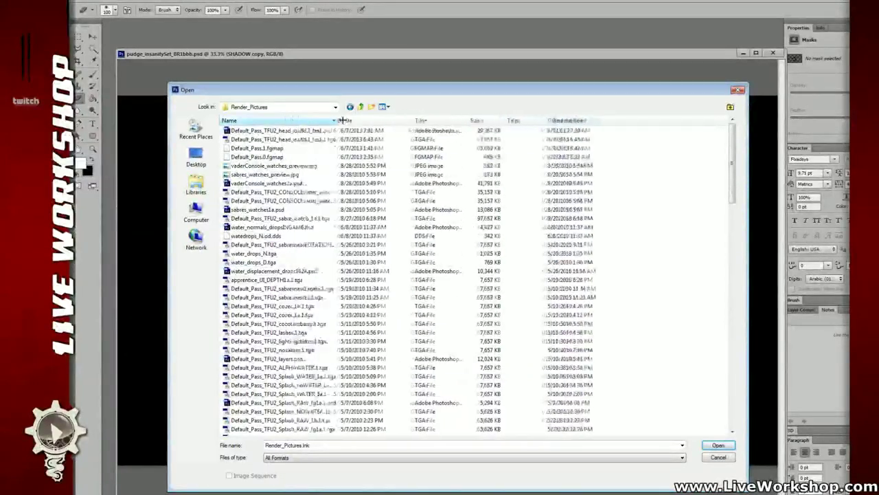
Open Default_Pass_TFU2_head_xsi2013_tes1.psd, show it at 50%, and bring the Pudge painting's window back in front, slightly higher.
{"action": "double_click", "coordinate": [312, 132]}
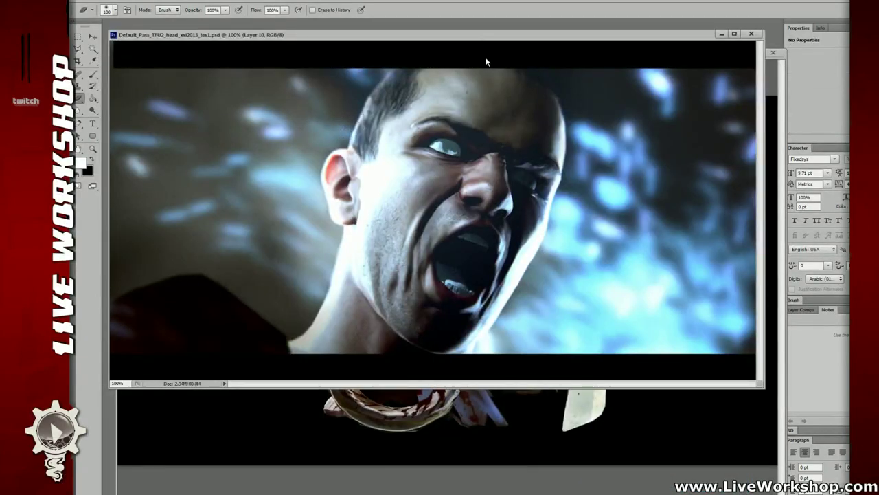
{"action": "left_click_drag", "start_coordinate": [479, 36], "coordinate": [493, 106]}
{"action": "key", "text": "ctrl+minus"}
{"action": "key", "text": "ctrl+minus"}
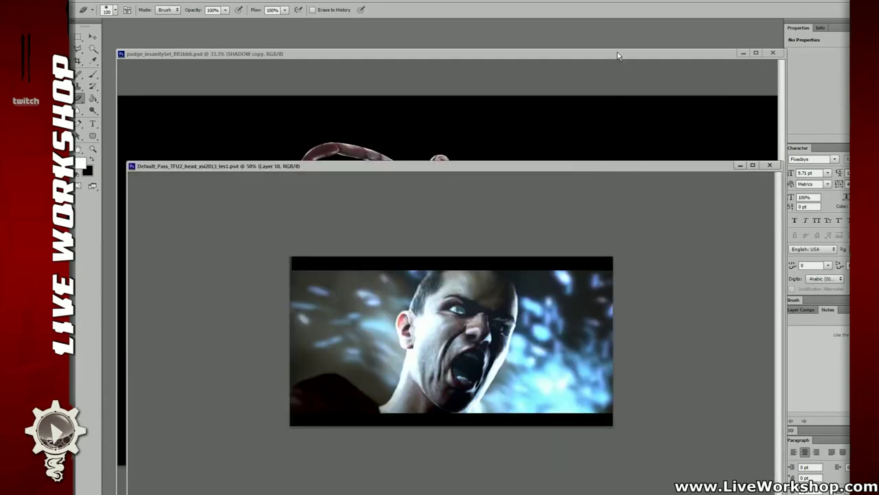
{"action": "left_click", "coordinate": [518, 57]}
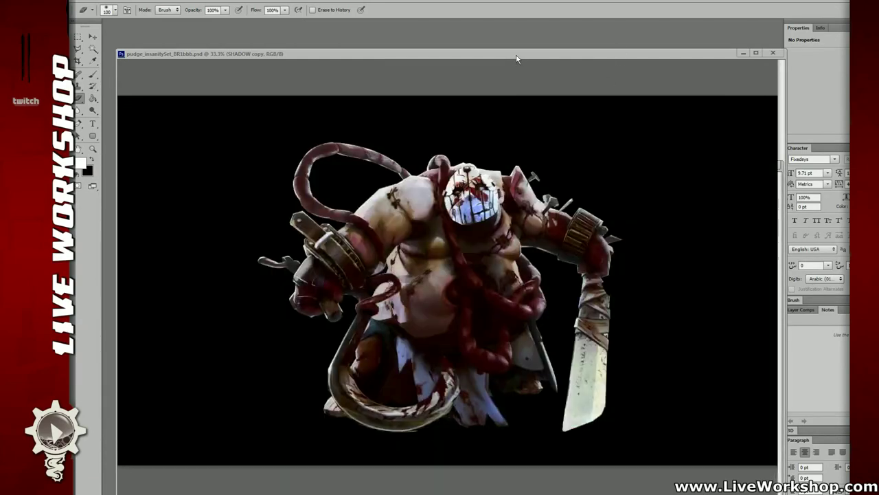
{"action": "left_click_drag", "start_coordinate": [523, 56], "coordinate": [517, 31]}
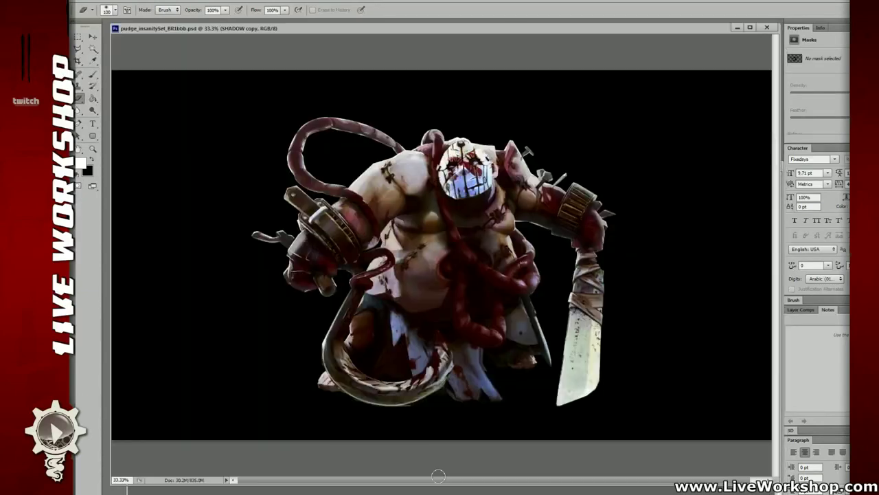
Copy all layers of the screaming-head scene into the Pudge painting and move them to the centre behind Pudge.
{"action": "key", "text": "ctrl+Tab"}
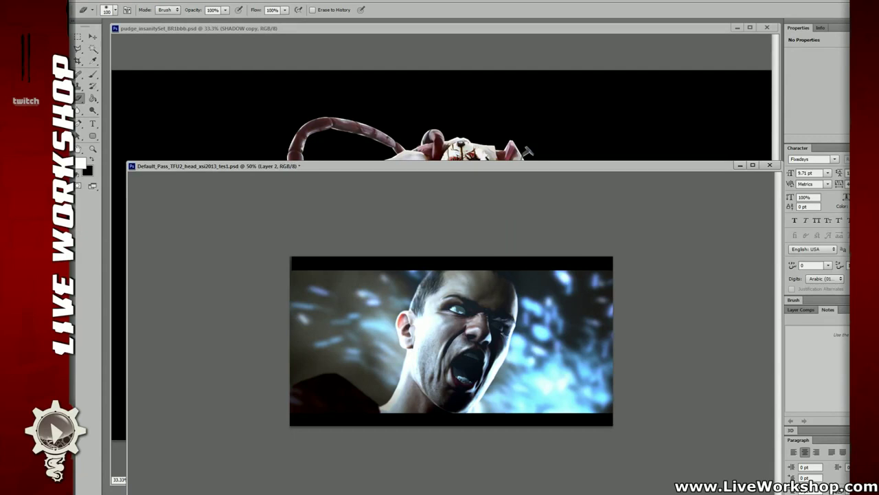
{"action": "key", "text": "ctrl+alt+a"}
{"action": "left_click_drag", "start_coordinate": [867, 310], "coordinate": [581, 126]}
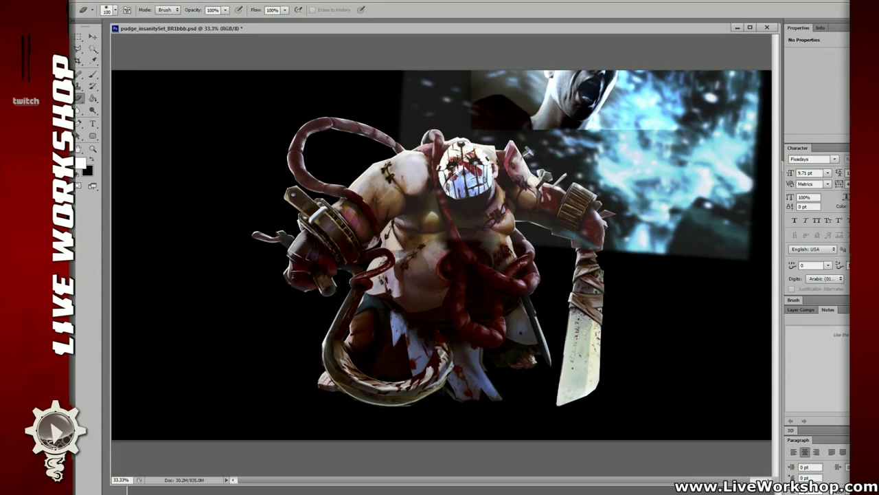
{"action": "key", "text": "v"}
{"action": "mouse_move", "coordinate": [653, 167]}
{"action": "left_mouse_down"}
{"action": "mouse_move", "coordinate": [516, 277]}
{"action": "mouse_move", "coordinate": [488, 310]}
{"action": "mouse_move", "coordinate": [518, 240]}
{"action": "left_mouse_up"}
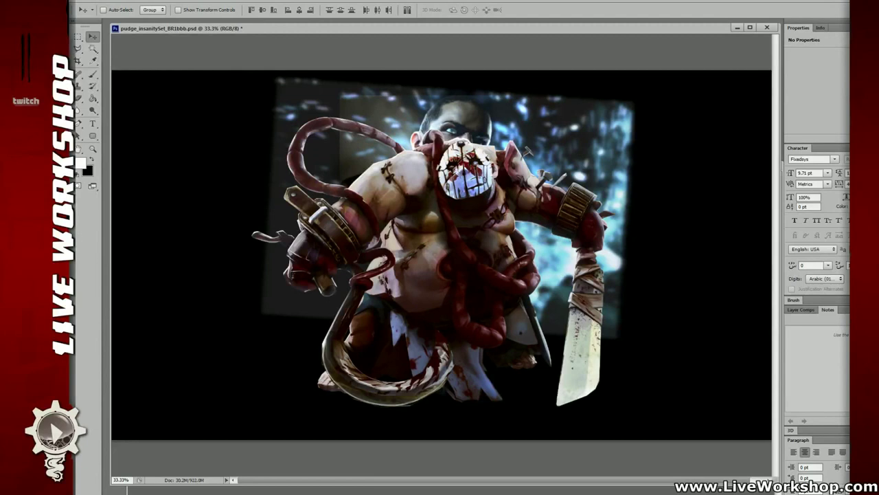
Group the imported head-scene layers and make the BG layer active.
{"action": "key", "text": "ctrl+g"}
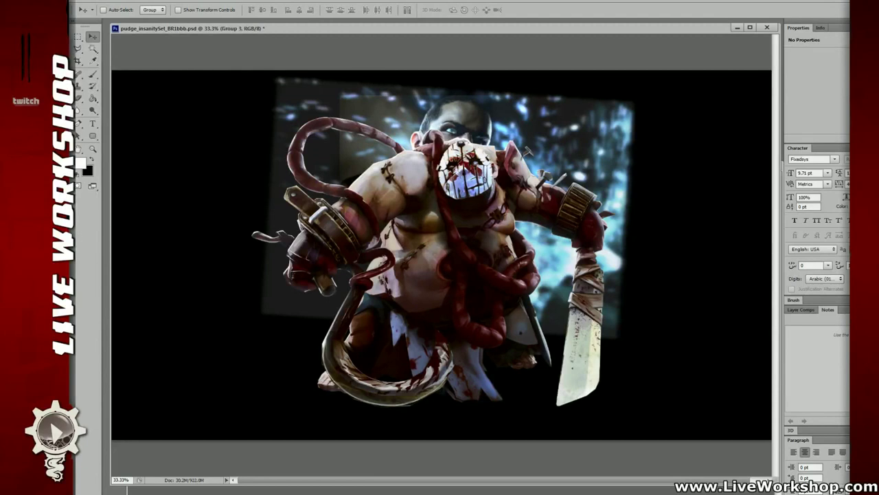
{"action": "key", "text": "alt+bracketleft"}
{"action": "key", "text": "alt+bracketleft"}
{"action": "key", "text": "ctrl+bracketleft"}
{"action": "key", "text": "ctrl+bracketleft"}
{"action": "key", "text": "alt+shift+bracketleft"}
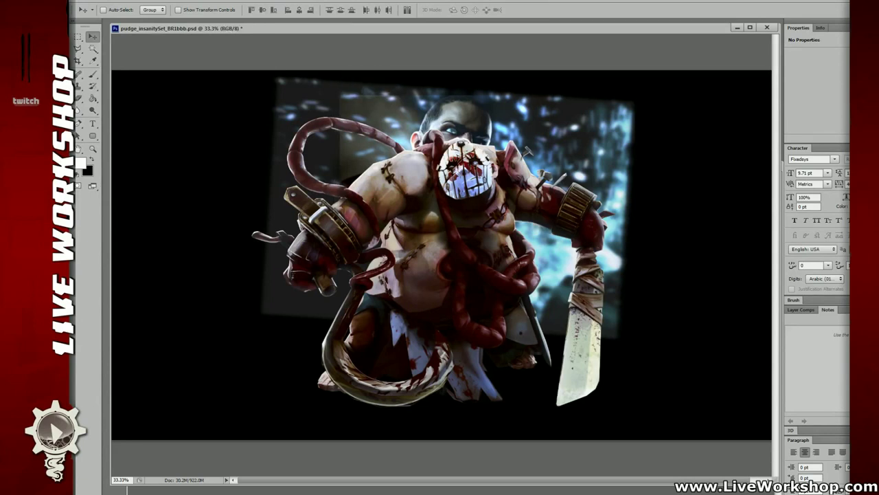
{"action": "key", "text": "alt+bracketleft"}
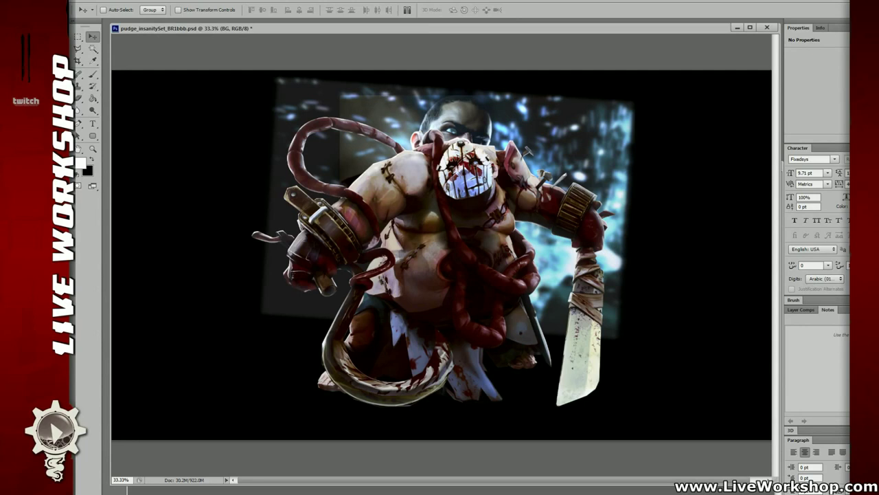
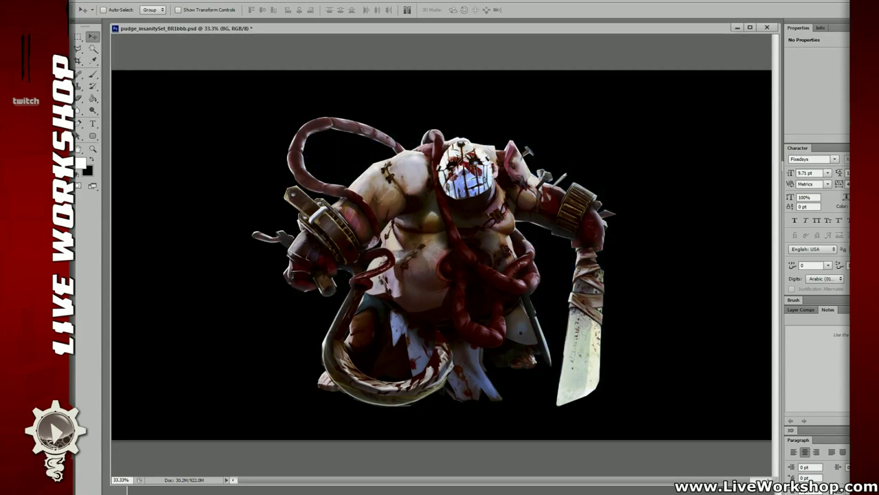
Scale the imported smoke layer, Layer 4, to about 240% width and 207% height and centre it behind Pudge.
{"action": "key", "text": "alt+bracketright"}
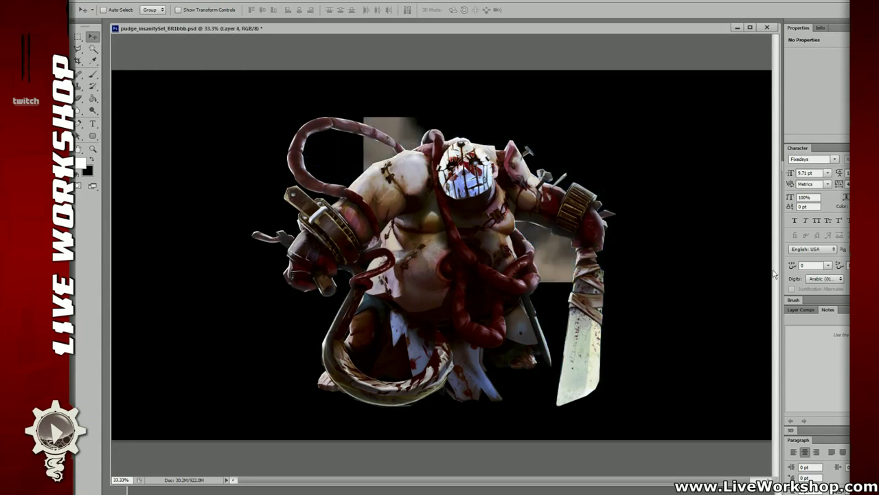
{"action": "key", "text": "ctrl+t"}
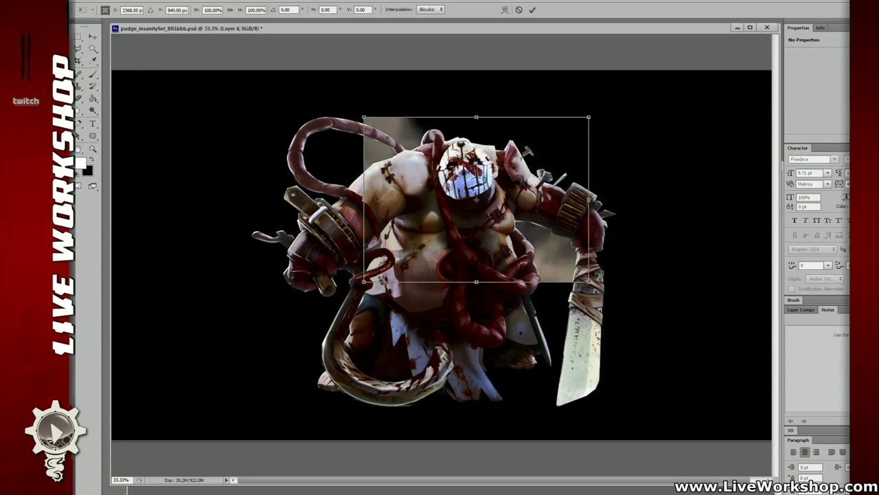
{"action": "left_click_drag", "start_coordinate": [589, 281], "coordinate": [742, 403]}
{"action": "left_click_drag", "start_coordinate": [639, 290], "coordinate": [390, 245]}
{"action": "key", "text": "ctrl+minus"}
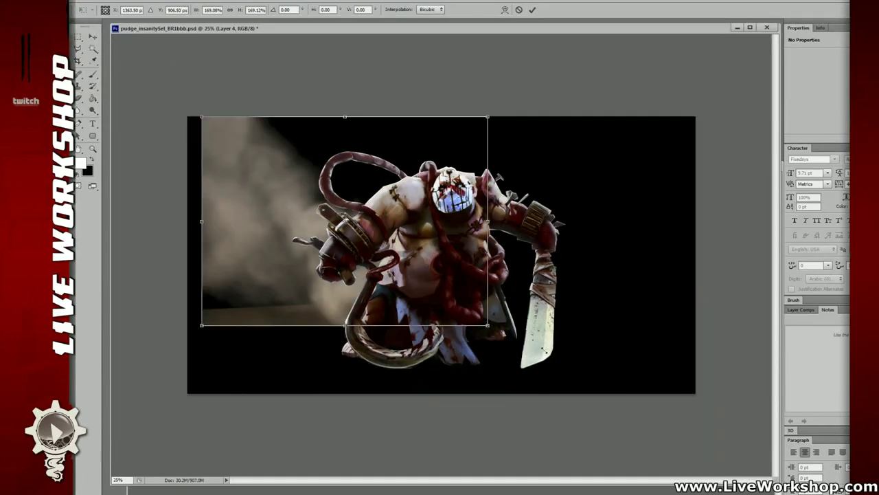
{"action": "left_click_drag", "start_coordinate": [487, 325], "coordinate": [568, 391]}
{"action": "mouse_move", "coordinate": [568, 245]}
{"action": "left_mouse_down"}
{"action": "mouse_move", "coordinate": [696, 240]}
{"action": "mouse_move", "coordinate": [578, 247]}
{"action": "left_mouse_up"}
{"action": "left_click_drag", "start_coordinate": [377, 387], "coordinate": [376, 362]}
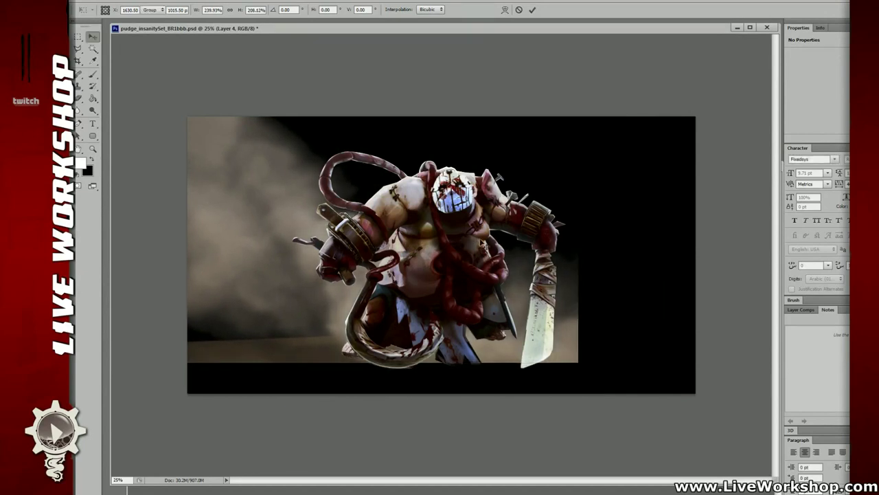
{"action": "key", "text": "Return"}
{"action": "left_click_drag", "start_coordinate": [479, 273], "coordinate": [509, 271]}
{"action": "left_click_drag", "start_coordinate": [456, 257], "coordinate": [486, 263]}
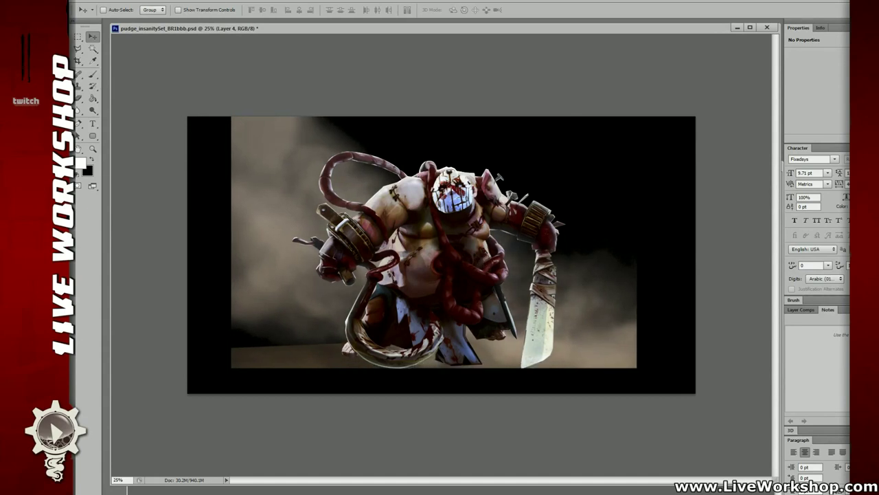
Stretch Layer 1 copy to the upper-left corner of the smoke backdrop so it tints the whole smoke area grey.
{"action": "left_click", "coordinate": [551, 262], "text": "ctrl"}
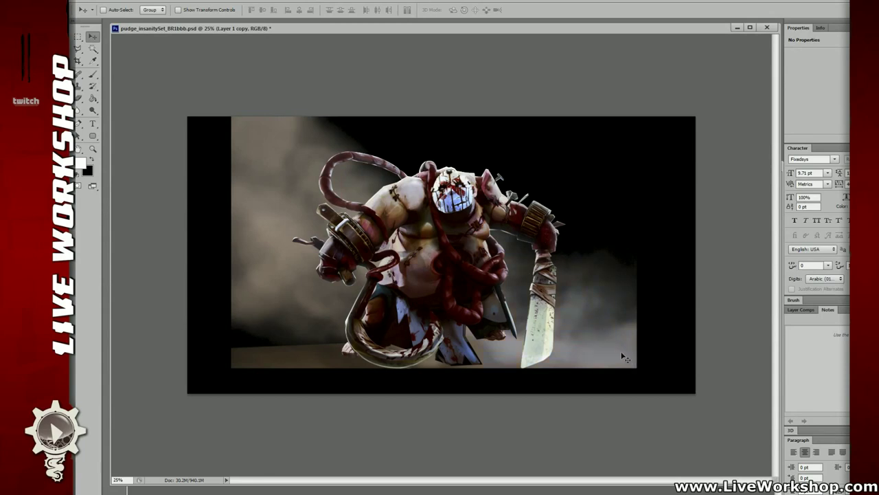
{"action": "key", "text": "ctrl+t"}
{"action": "left_click_drag", "start_coordinate": [481, 285], "coordinate": [231, 117]}
{"action": "key", "text": "Return"}
{"action": "key", "text": "ctrl+bracketleft"}
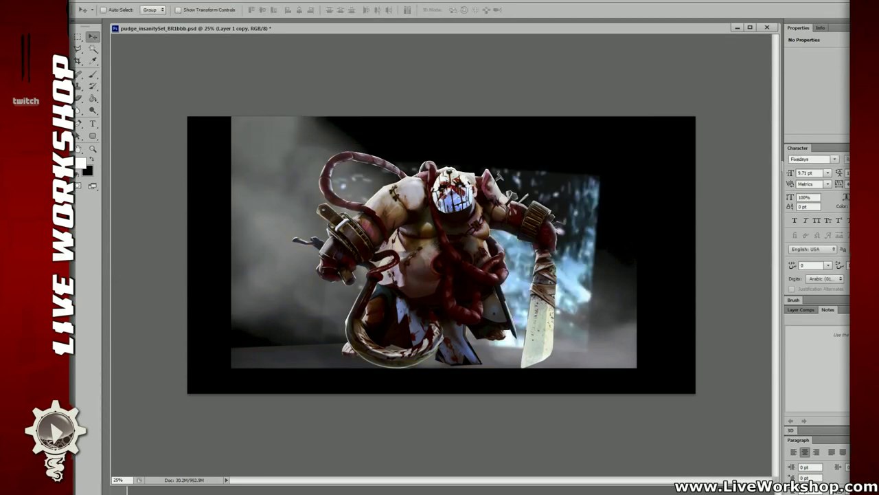
Enlarge the blue sparkle layer, Layer 5, and position it across the smoke backdrop behind Pudge.
{"action": "key", "text": "ctrl+t"}
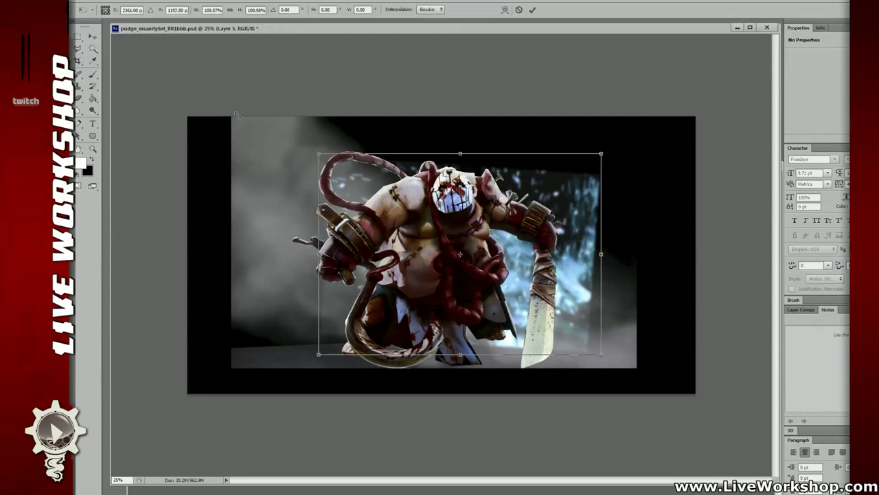
{"action": "left_click_drag", "start_coordinate": [238, 116], "coordinate": [220, 84]}
{"action": "left_click_drag", "start_coordinate": [518, 145], "coordinate": [527, 179]}
{"action": "key", "text": "Return"}
Examine the sparkles in the screaming-head scene at 100%, then show a smaller sparkle layer instead of the large one behind Pudge.
{"action": "left_click", "coordinate": [699, 490]}
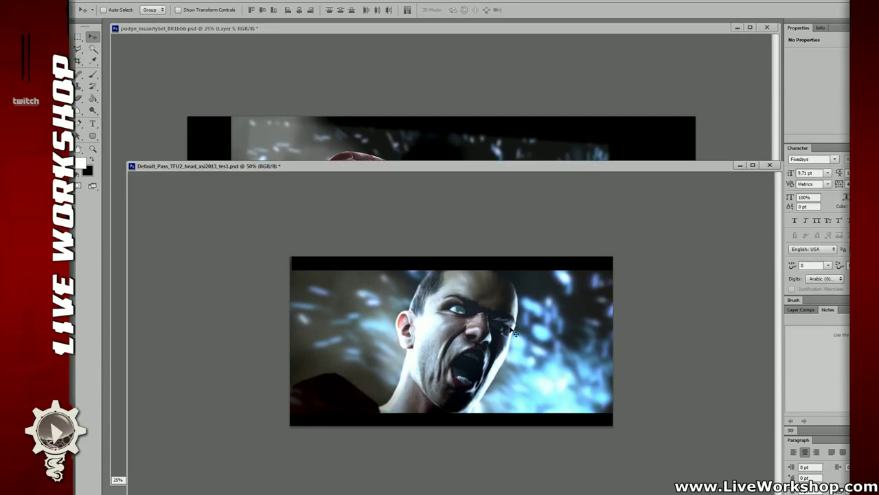
{"action": "key", "text": "ctrl+plus"}
{"action": "key", "text": "ctrl+plus"}
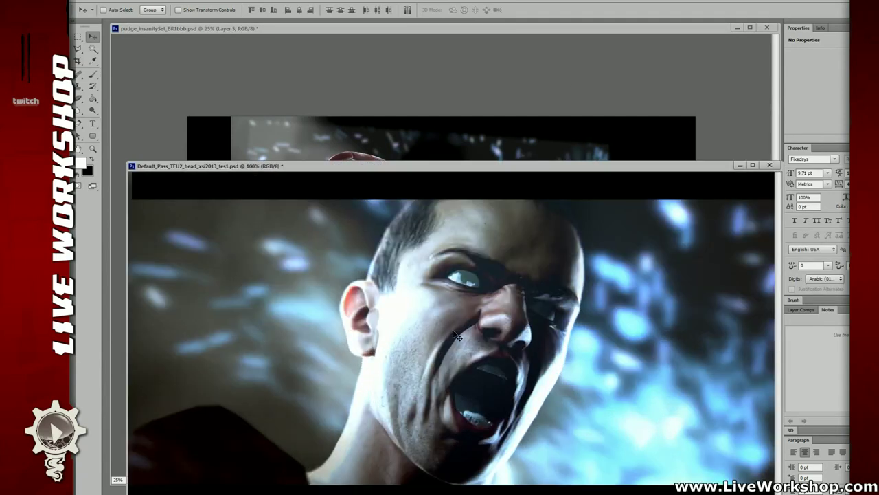
{"action": "scroll", "coordinate": [457, 336], "scroll_direction": "down", "scroll_amount": 3}
{"action": "left_click", "coordinate": [570, 95]}
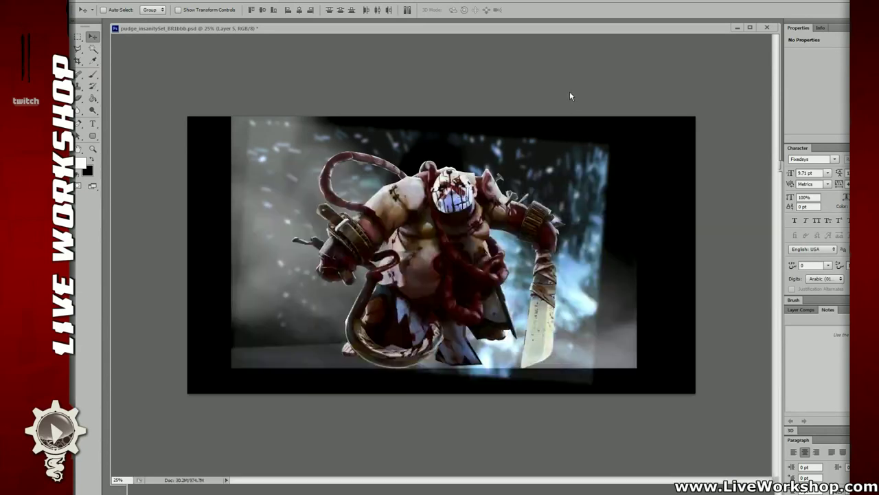
{"action": "key", "text": "ctrl+z"}
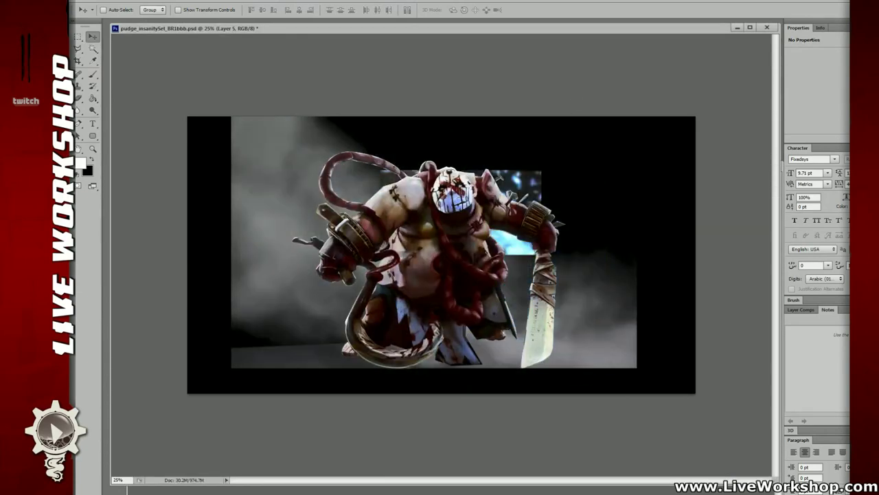
Delete the blue sparkle layer, Layer 5, from the backdrop behind Pudge.
{"action": "key", "text": "alt+bracketleft"}
{"action": "key", "text": "ctrl+alt+a"}
{"action": "key", "text": "Delete"}
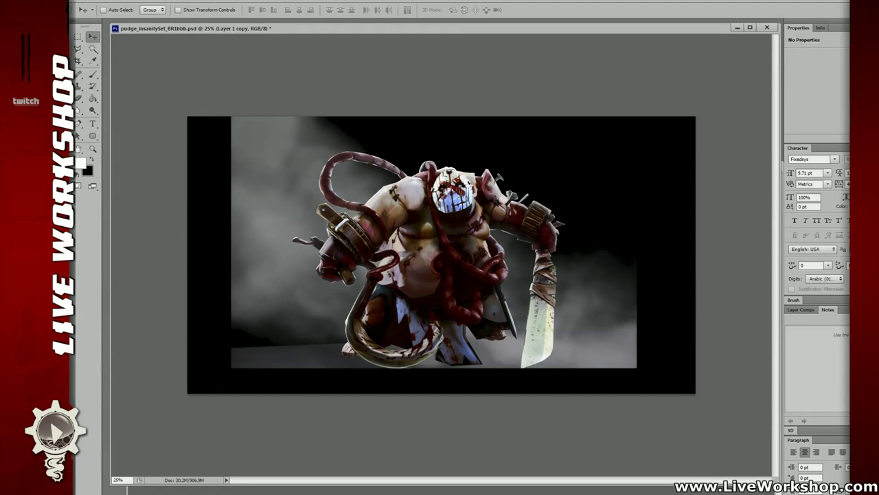
Show the dark blue tint layer, Layer 3, and scale it to about 327% so it covers the whole canvas behind Pudge.
{"action": "key", "text": "ctrl+comma"}
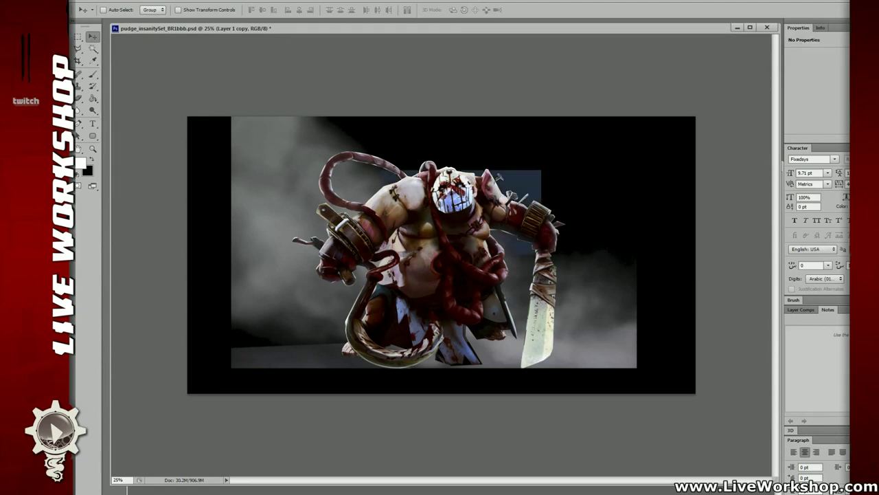
{"action": "key", "text": "alt+bracketleft"}
{"action": "key", "text": "ctrl+t"}
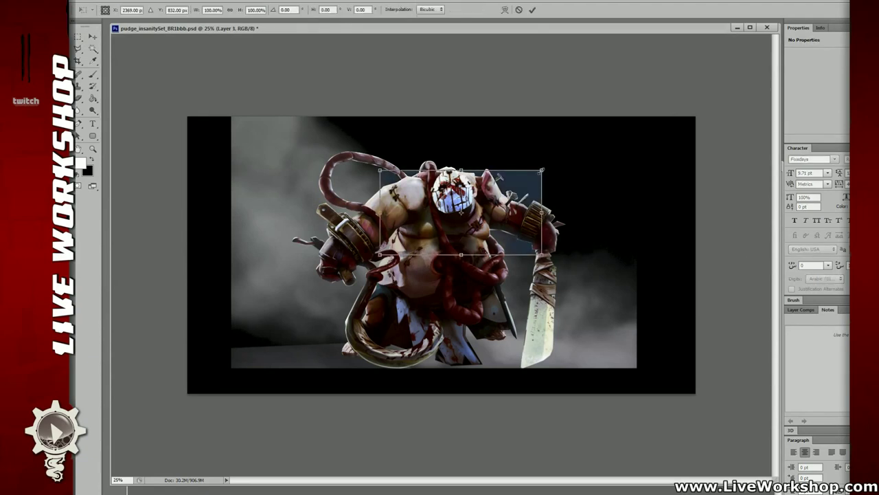
{"action": "left_click_drag", "start_coordinate": [604, 145], "coordinate": [644, 128]}
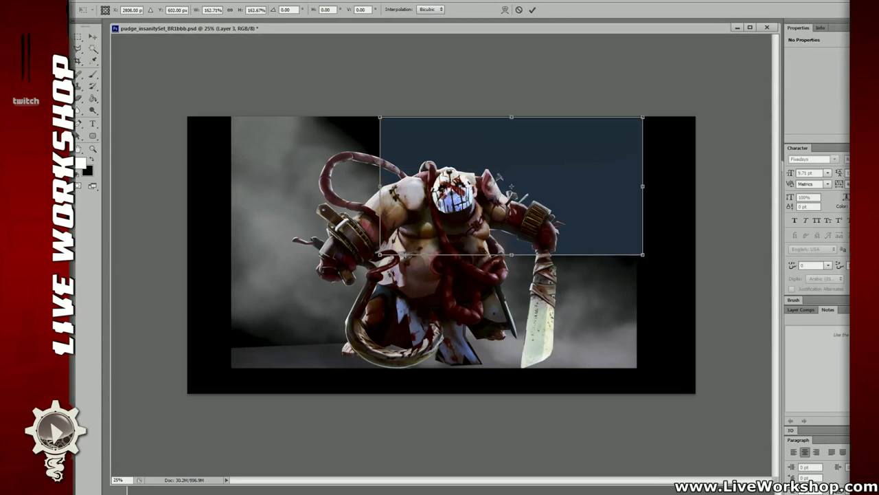
{"action": "left_click_drag", "start_coordinate": [380, 254], "coordinate": [186, 356]}
{"action": "left_click_drag", "start_coordinate": [643, 355], "coordinate": [708, 412]}
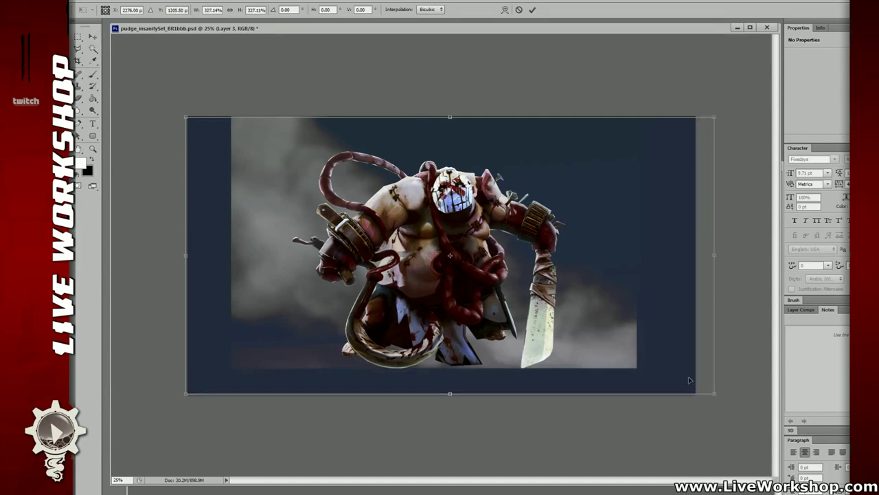
{"action": "key", "text": "Return"}
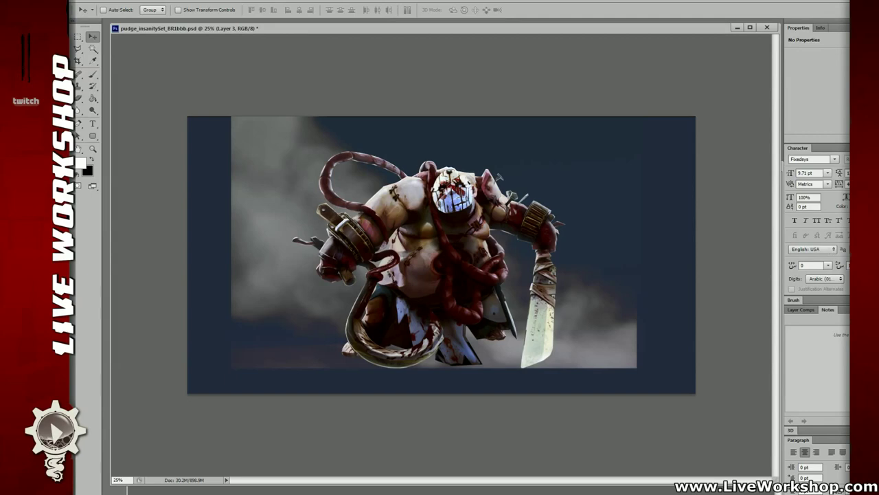
Try a brown tint on the smoke and compare the backdrop with and without the blue layer.
{"action": "key", "text": "alt+bracketleft"}
{"action": "key", "text": "ctrl+shift+alt+n"}
{"action": "key", "text": "ctrl+BackSpace"}
{"action": "key", "text": "shift+alt+d"}
{"action": "key", "text": "ctrl+plus"}
{"action": "key", "text": "ctrl+plus"}
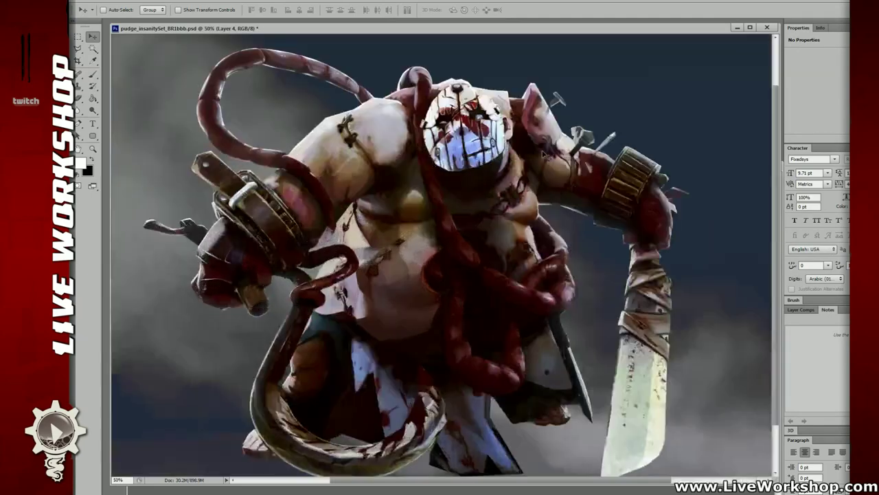
{"action": "left_click_drag", "start_coordinate": [545, 156], "coordinate": [526, 195]}
{"action": "key", "text": "ctrl+minus"}
{"action": "key", "text": "ctrl+plus"}
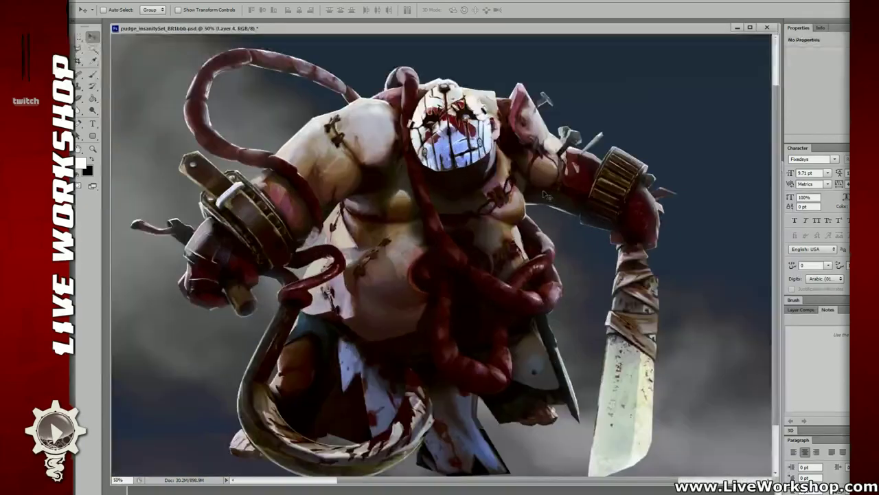
{"action": "left_click_drag", "start_coordinate": [534, 158], "coordinate": [524, 187]}
{"action": "key", "text": "ctrl+minus"}
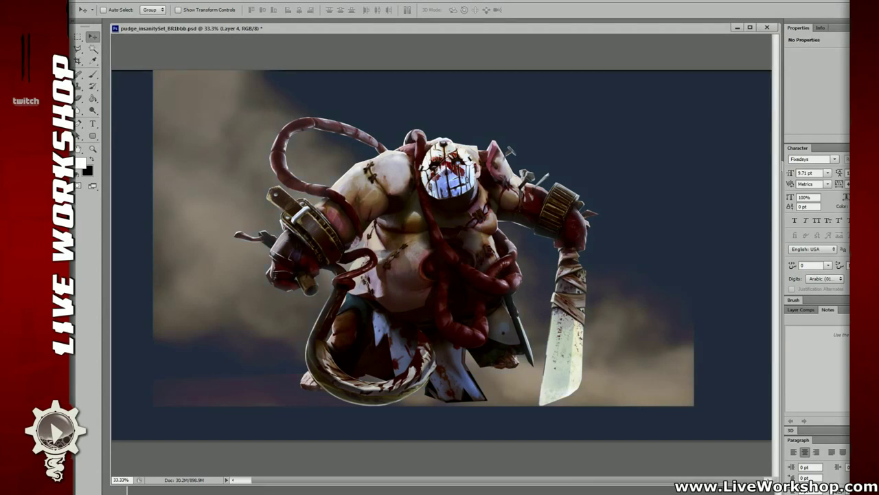
{"action": "key", "text": "ctrl+BackSpace"}
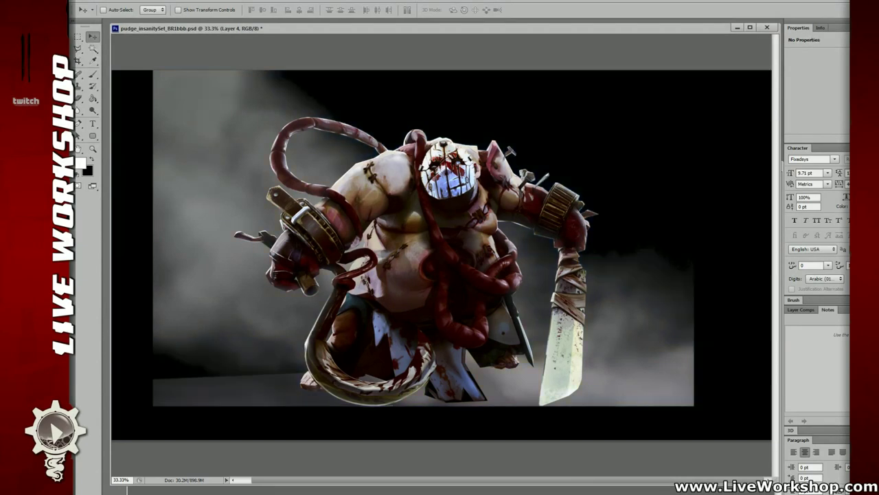
{"action": "key", "text": "ctrl+z"}
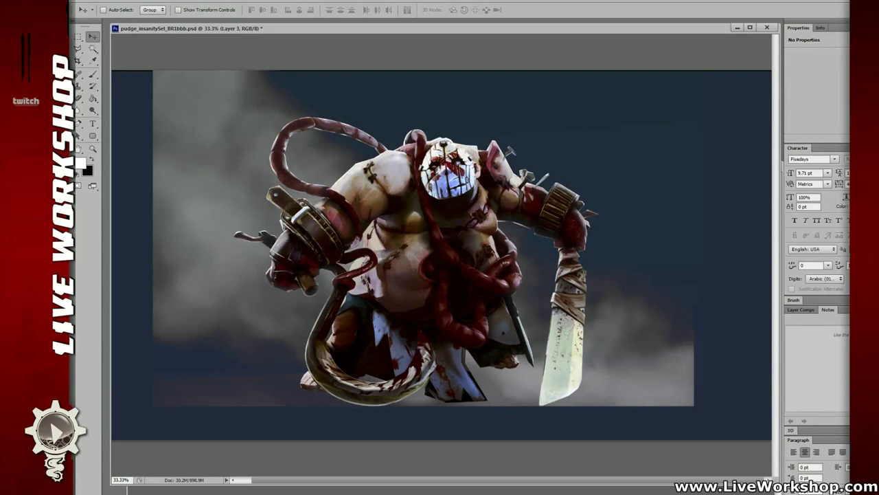
Lower the opacity of Layer 3 so the blue tint is nearly black, and save the Pudge painting.
{"action": "key", "text": "Down"}
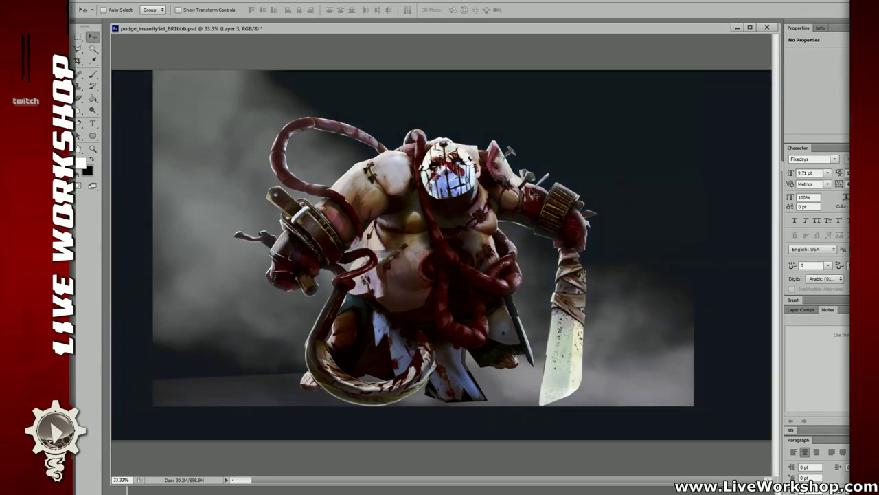
{"action": "key", "text": "ctrl+s"}
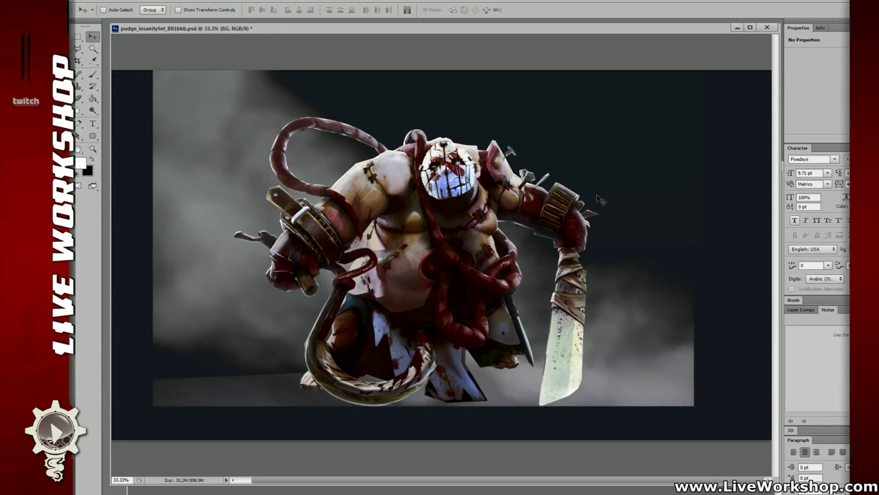
{"action": "key", "text": "ctrl+plus"}
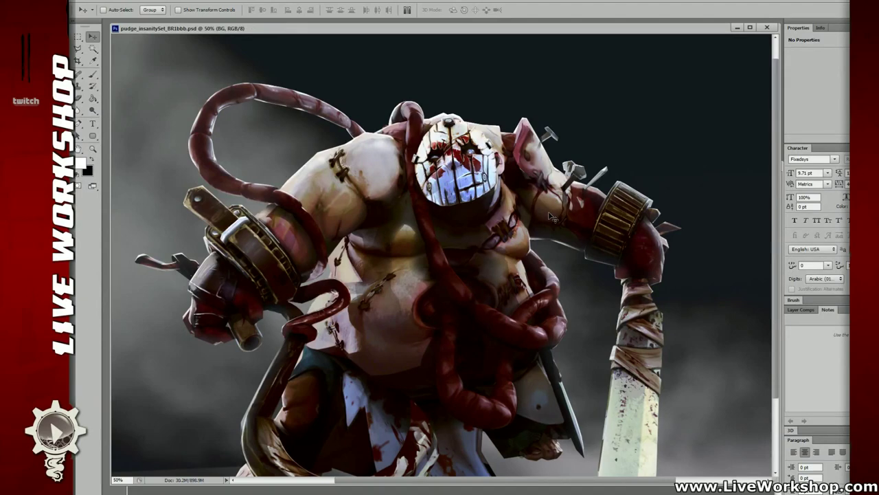
{"action": "key", "text": "ctrl+minus"}
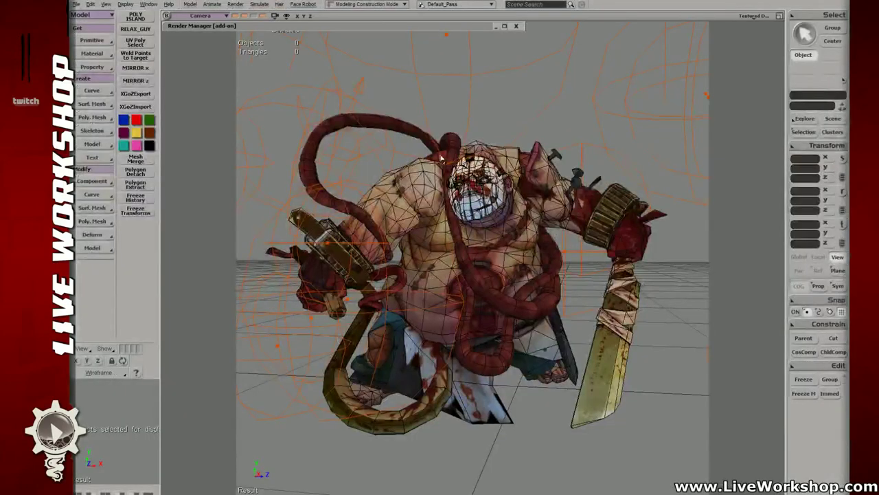
In the Softimage scene, examine the lights around Pudge and select the point light above his cleaver arm.
{"action": "scroll", "coordinate": [529, 183], "scroll_direction": "down", "scroll_amount": 3}
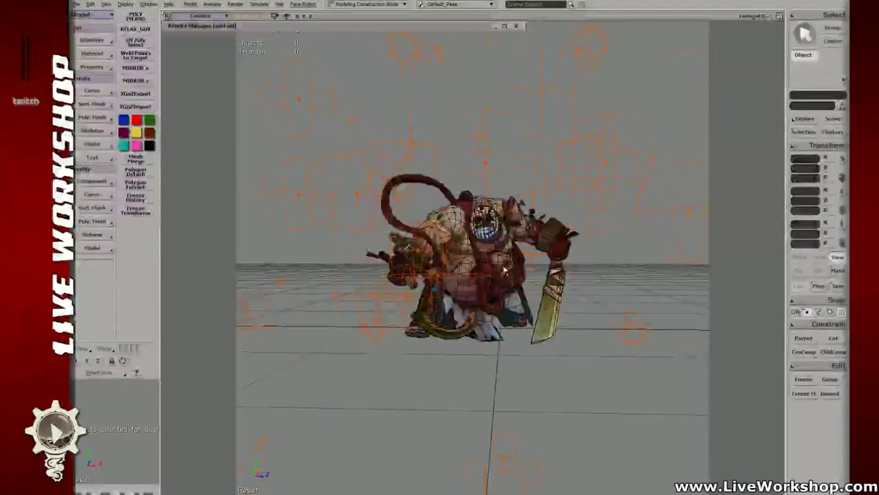
{"action": "left_click", "coordinate": [517, 226]}
{"action": "key", "text": "f"}
{"action": "left_click", "coordinate": [611, 276]}
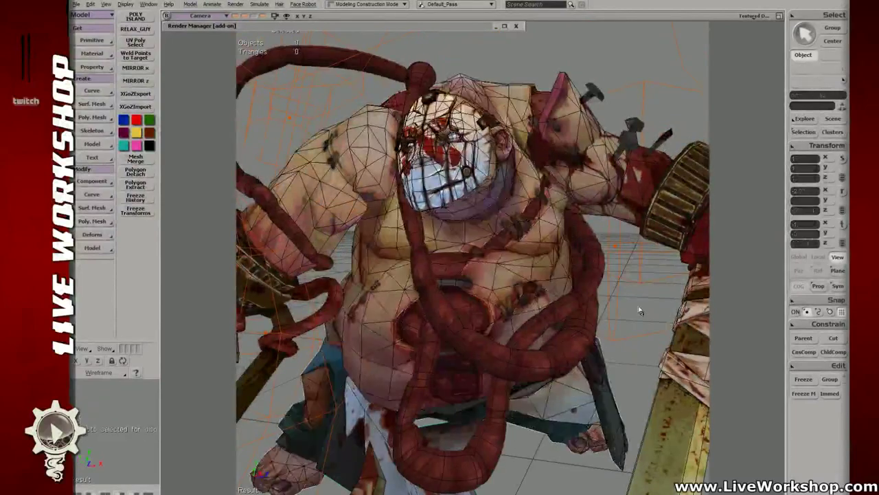
{"action": "scroll", "coordinate": [389, 157], "scroll_direction": "down", "scroll_amount": 5}
{"action": "left_click_drag", "start_coordinate": [465, 144], "coordinate": [528, 179]}
{"action": "left_click", "coordinate": [573, 172]}
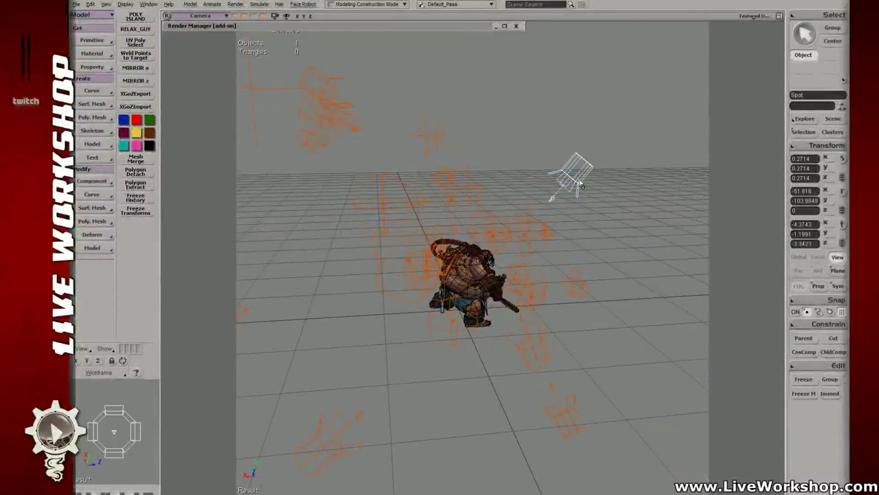
{"action": "left_click", "coordinate": [383, 199]}
{"action": "mouse_move", "coordinate": [430, 207]}
{"action": "left_mouse_down"}
{"action": "mouse_move", "coordinate": [364, 197]}
{"action": "mouse_move", "coordinate": [459, 205]}
{"action": "mouse_move", "coordinate": [403, 202]}
{"action": "mouse_move", "coordinate": [381, 214]}
{"action": "left_mouse_up"}
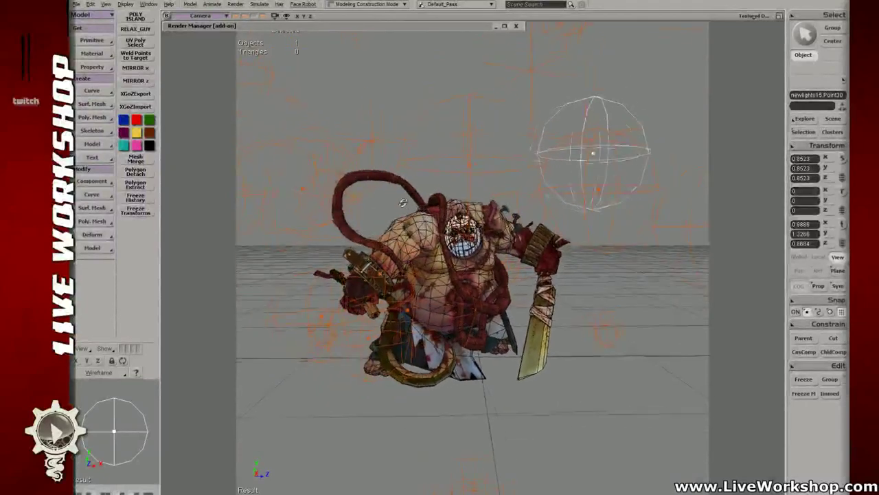
Render a preview region over Pudge's body in the camera view, then close the preview.
{"action": "key", "text": "q"}
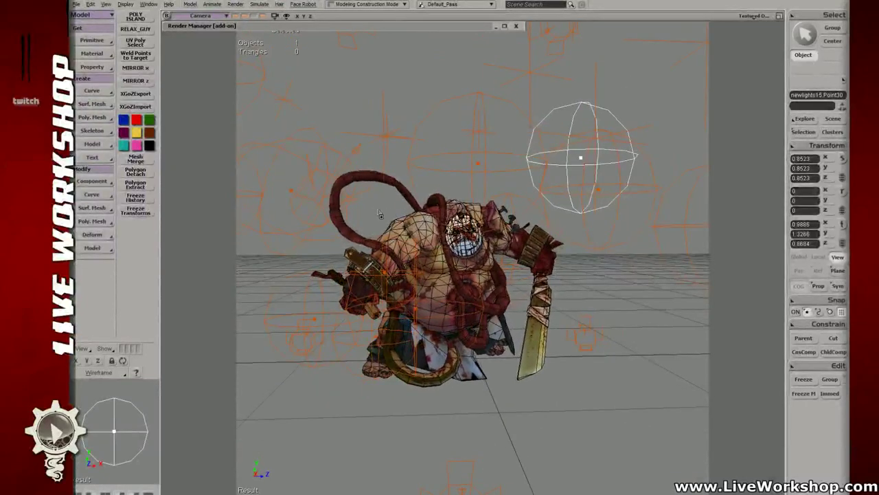
{"action": "mouse_move", "coordinate": [284, 177]}
{"action": "left_mouse_down"}
{"action": "mouse_move", "coordinate": [583, 348]}
{"action": "mouse_move", "coordinate": [616, 356]}
{"action": "left_mouse_up"}
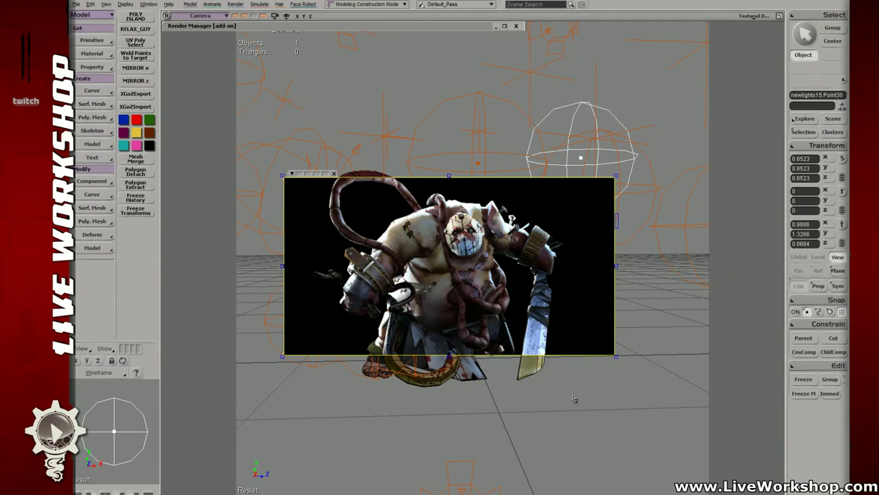
{"action": "key", "text": "q"}
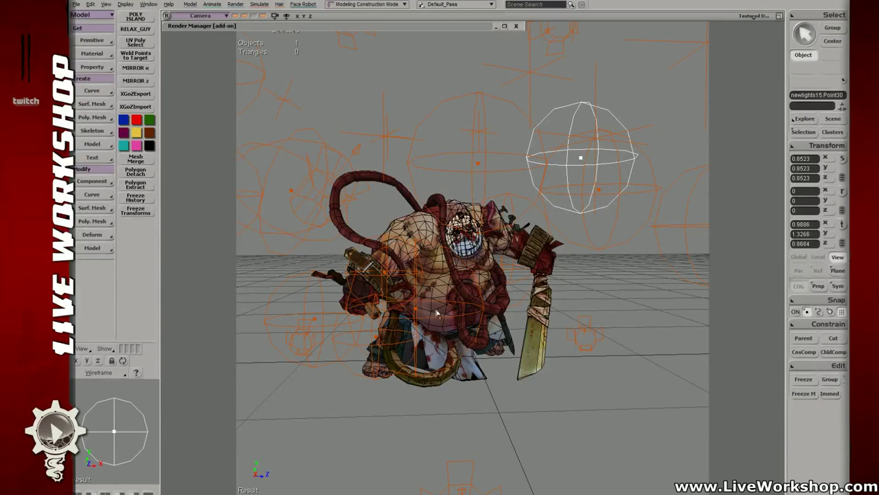
{"action": "left_click_drag", "start_coordinate": [445, 356], "coordinate": [393, 347]}
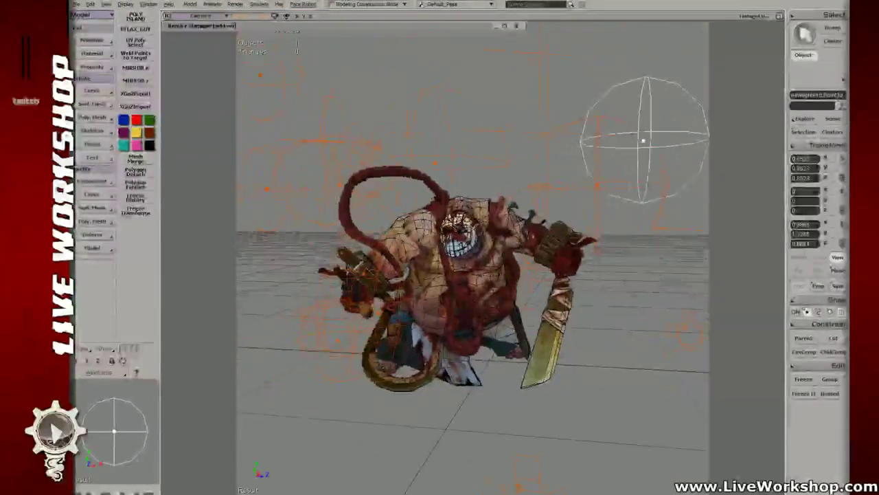